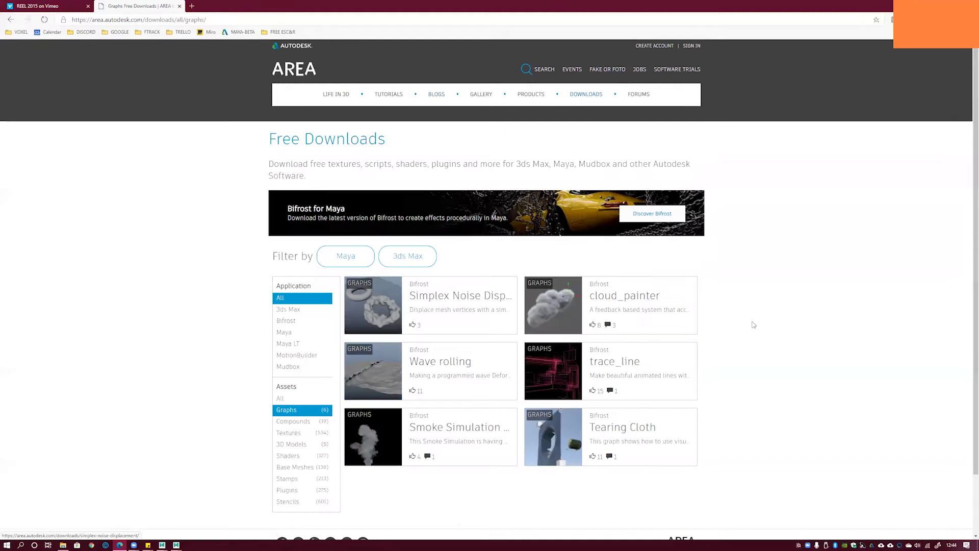
- Look over the free Bifrost graphs listed on the Autodesk AREA downloads page
scroll(616, 411, "down", 1)
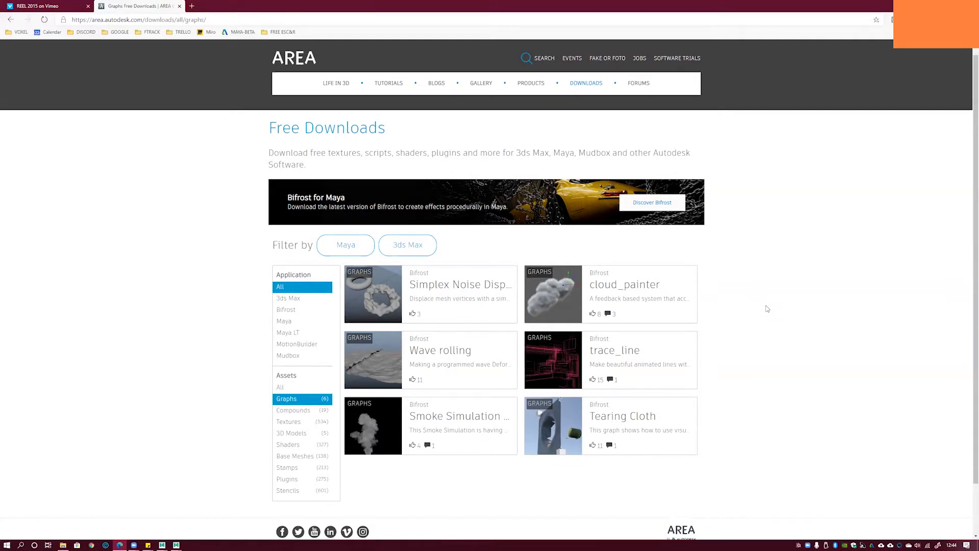
scroll(765, 314, "down", 1)
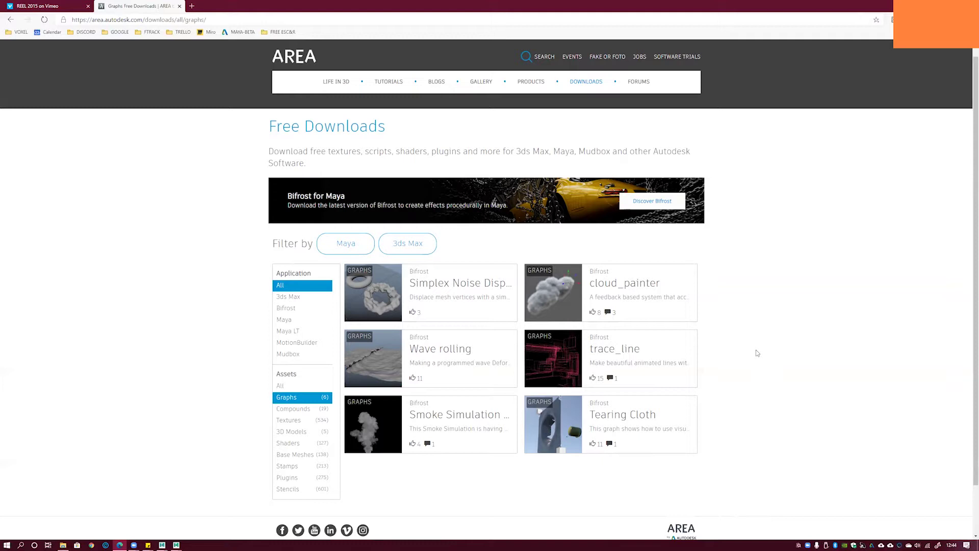
scroll(753, 286, "down", 1)
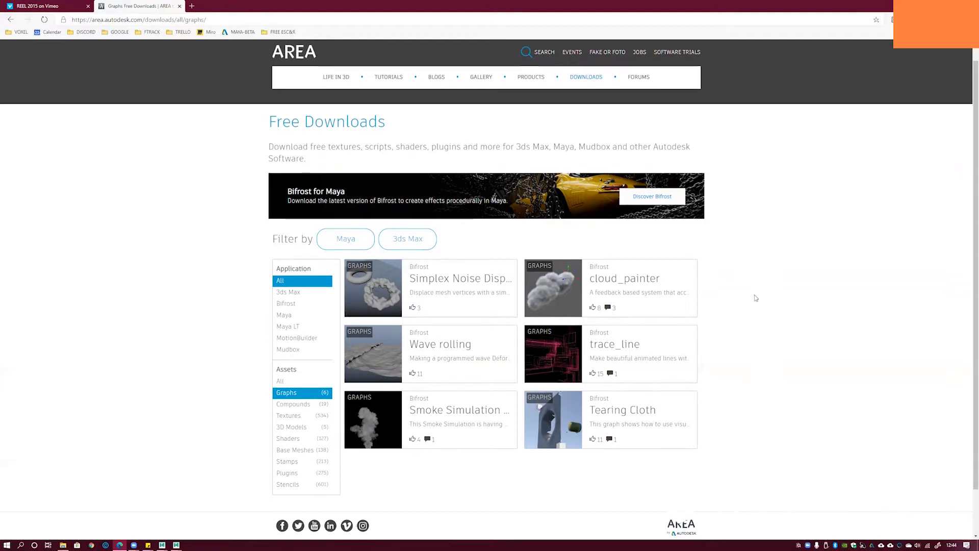
scroll(754, 316, "down", 1)
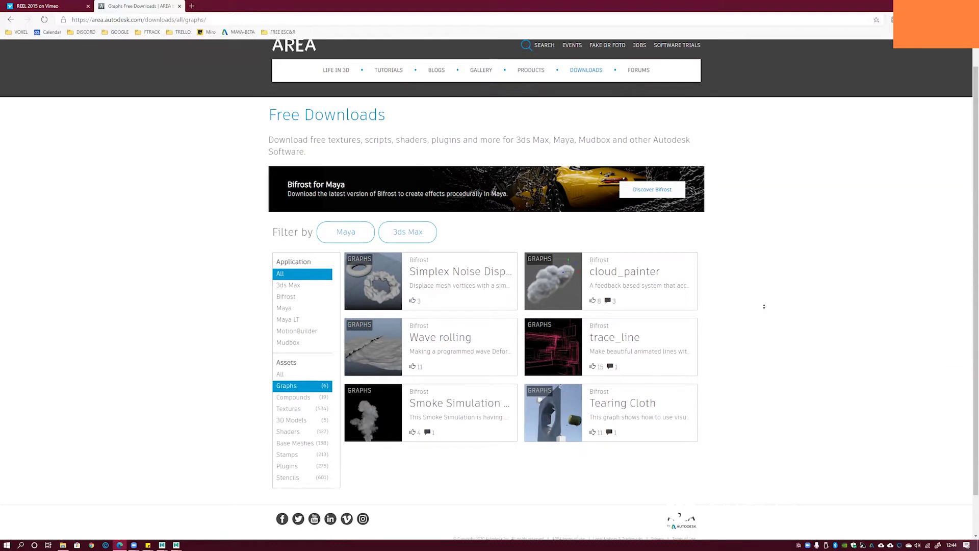
scroll(763, 265, "down", 1)
scroll(798, 199, "down", 1)
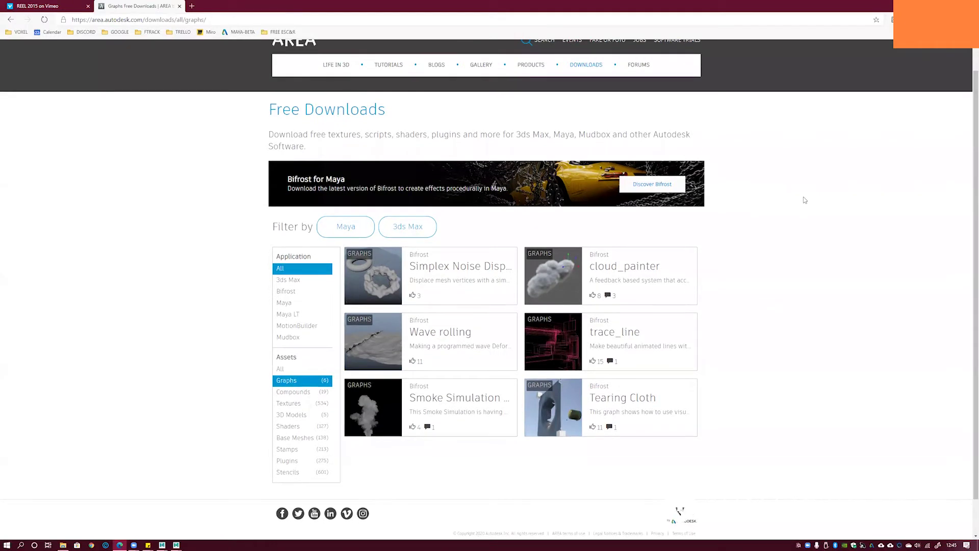
scroll(805, 212, "down", 1)
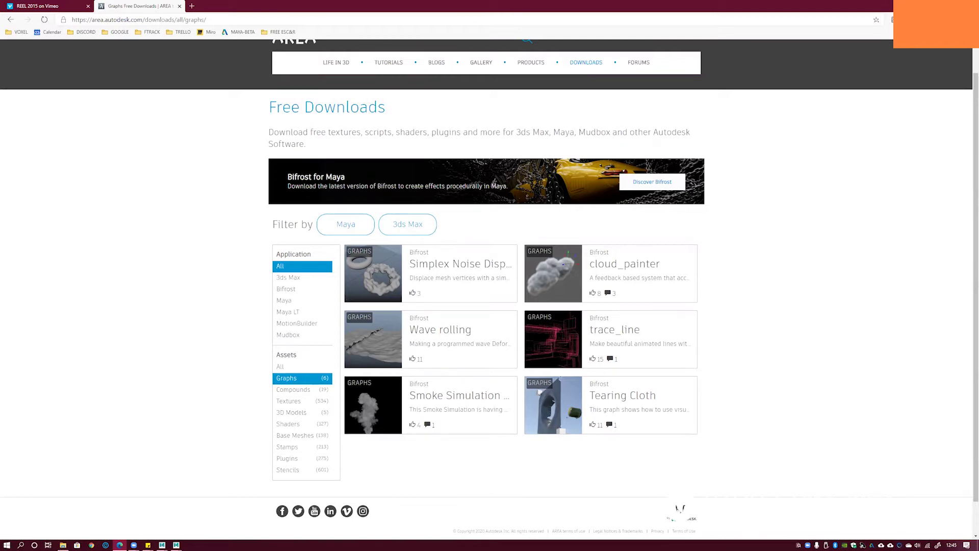
- Switch from the browser to the untitled scene in Autodesk Maya 2020.1
key("super+d")
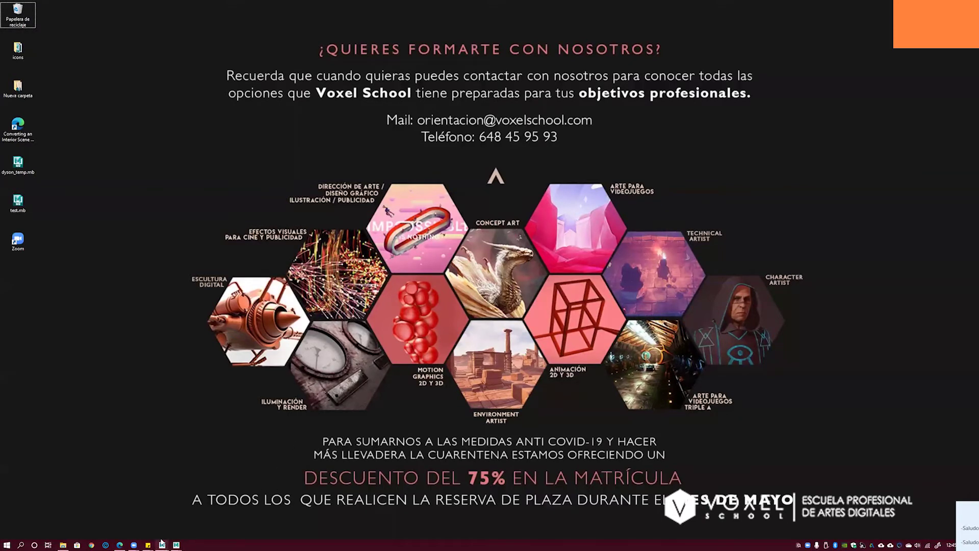
mouse_move(178, 544)
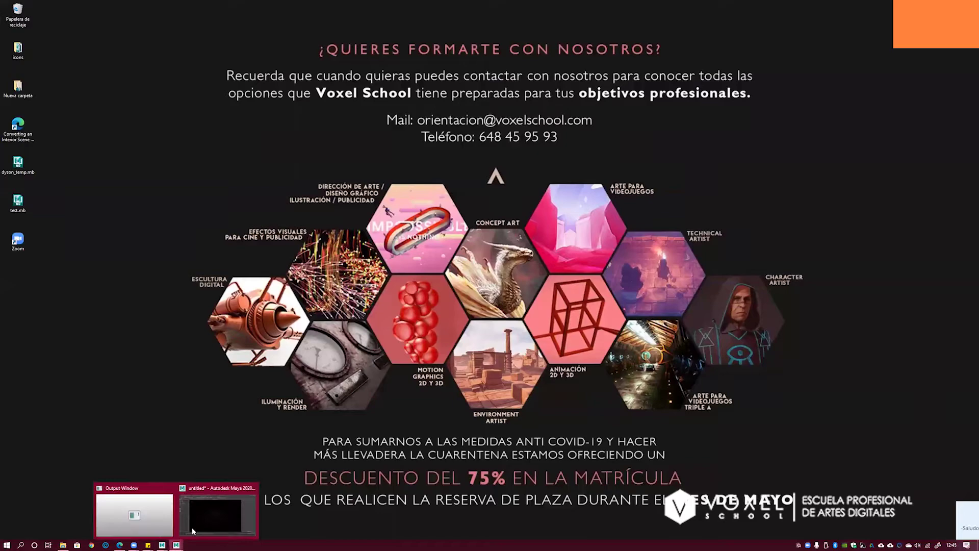
left_click(229, 520)
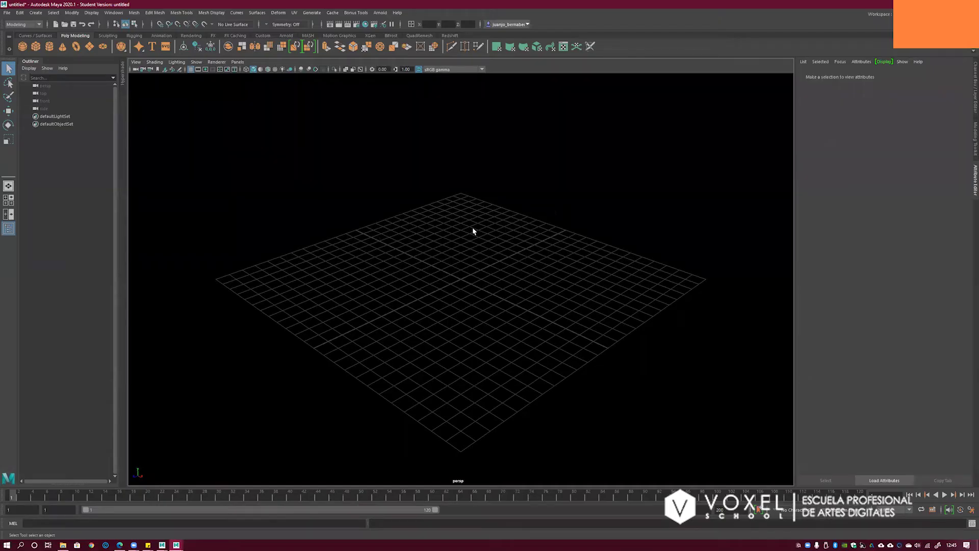
- In File Explorer, open the 03_maya project folder under VFX > DUSTSTORM and examine its folder structure
left_click(63, 544)
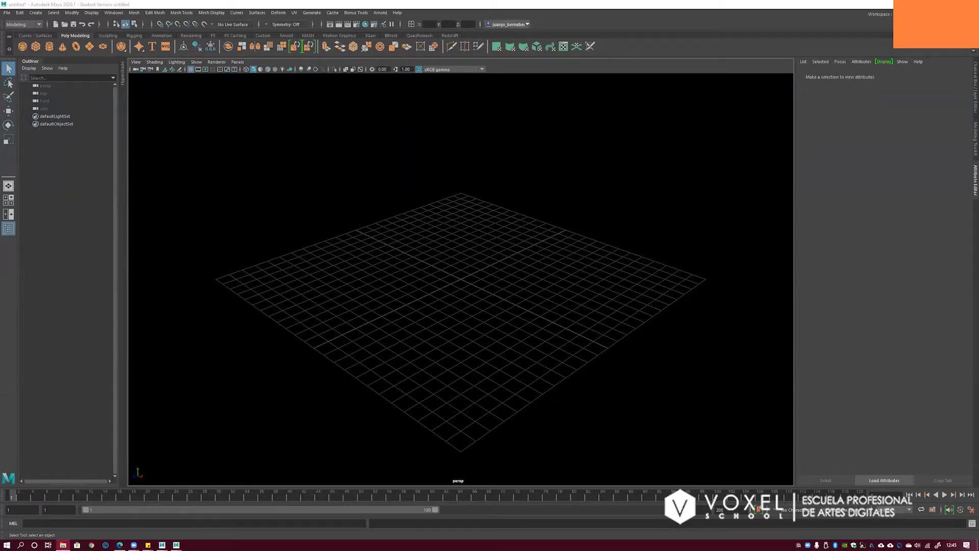
key("alt+Tab")
left_click_drag(630, 242, 678, 326)
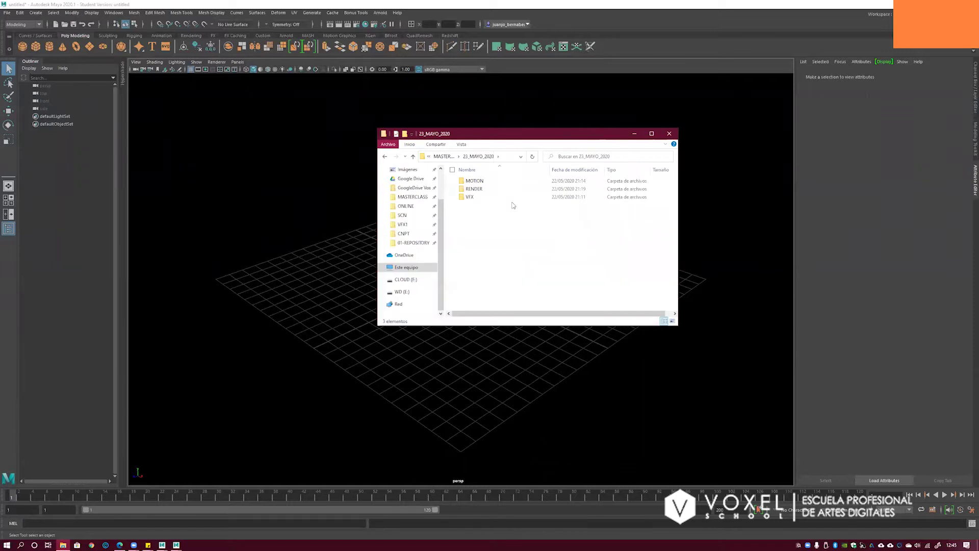
double_click(472, 197)
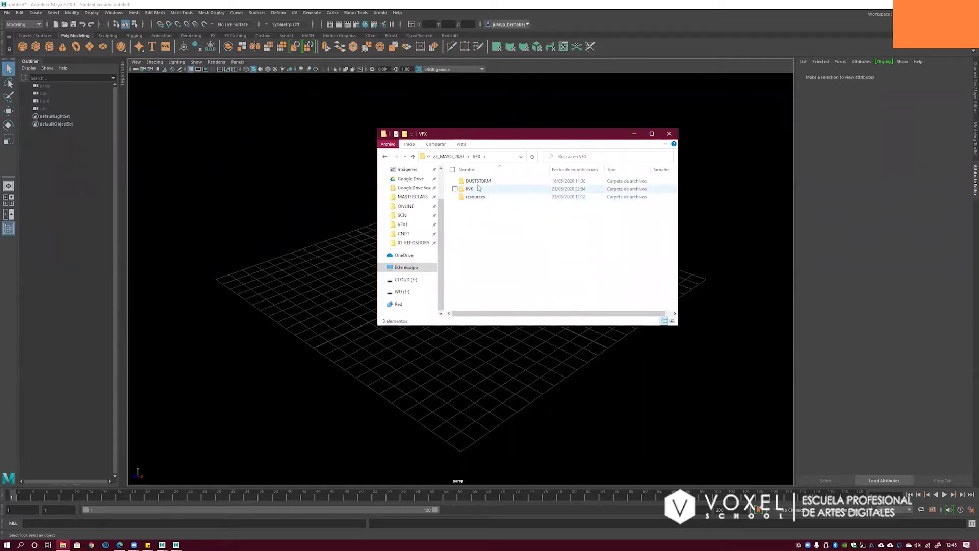
double_click(478, 181)
double_click(484, 182)
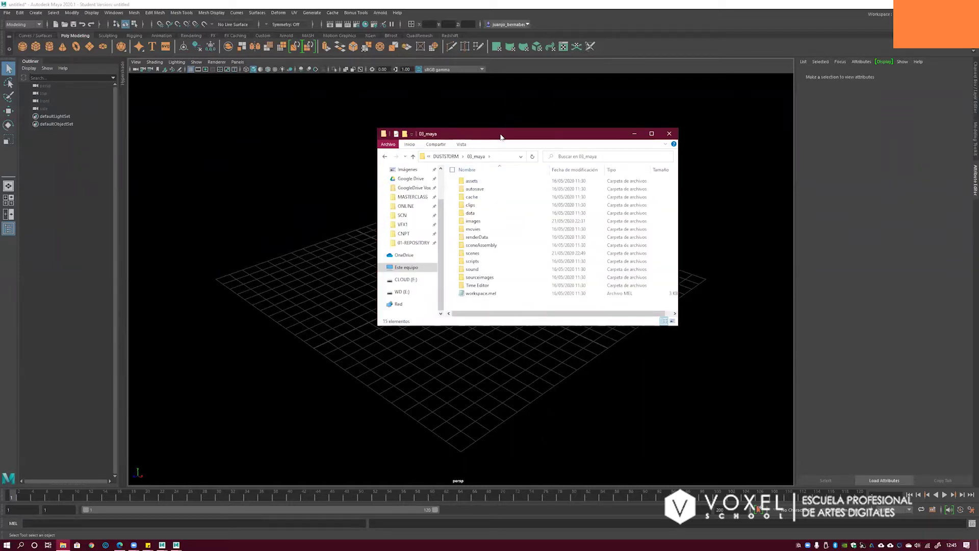
left_click_drag(501, 137, 497, 127)
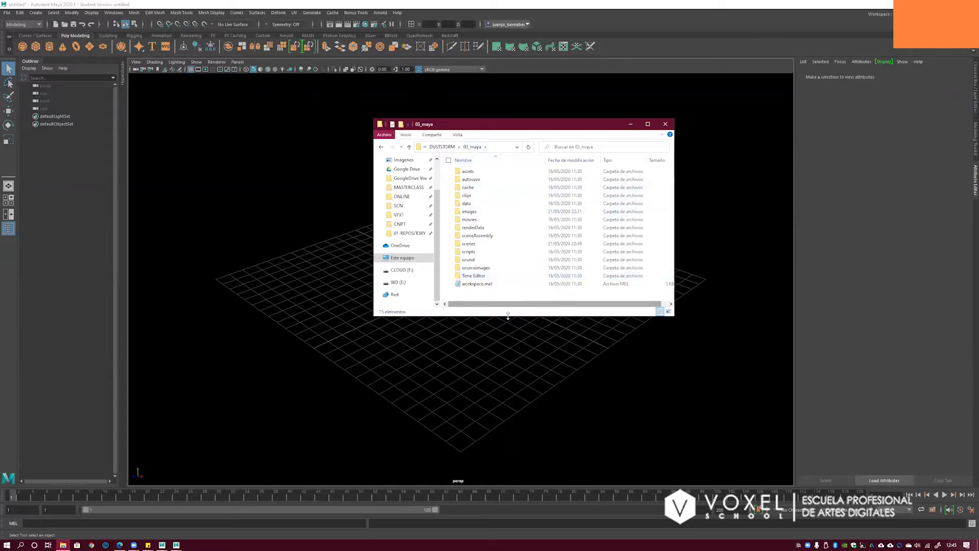
left_click_drag(507, 317, 507, 337)
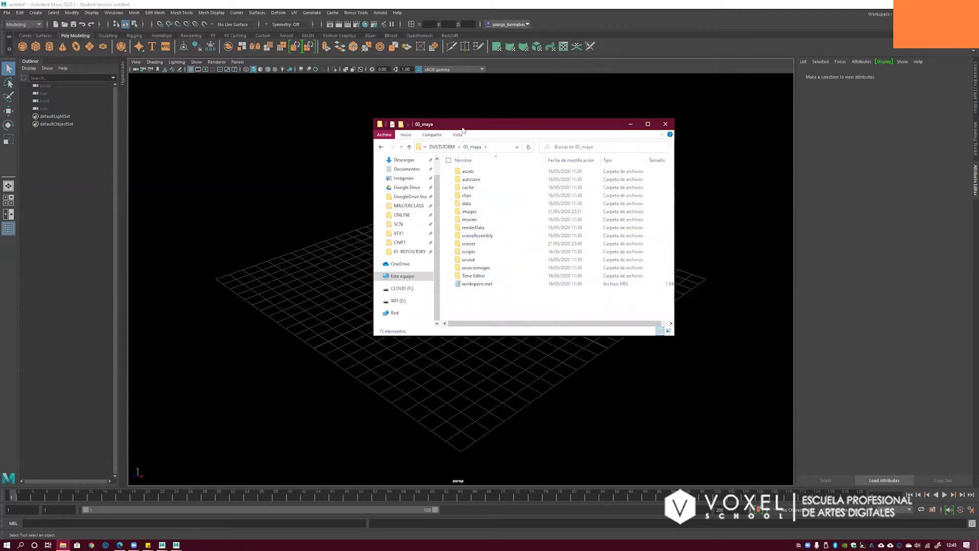
left_click_drag(466, 131, 480, 131)
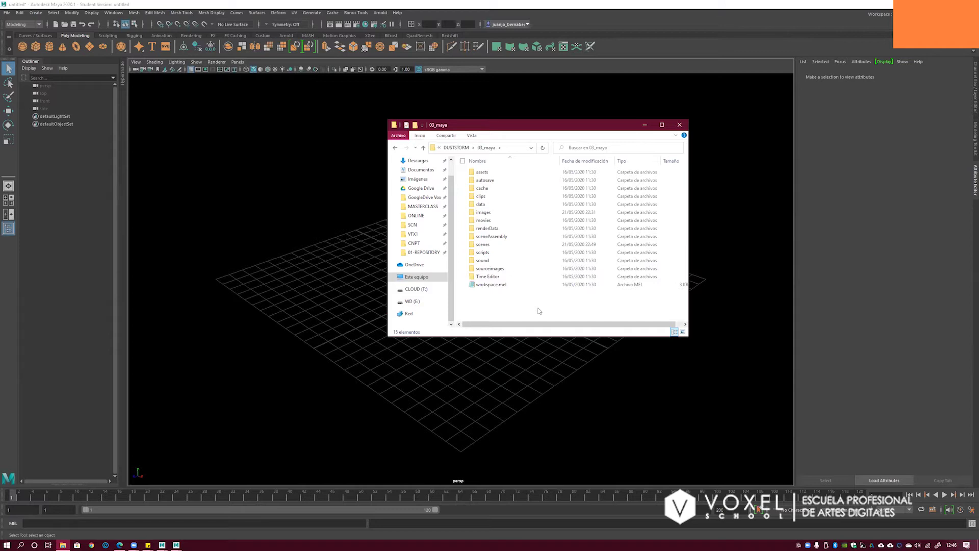
left_click_drag(565, 121, 572, 123)
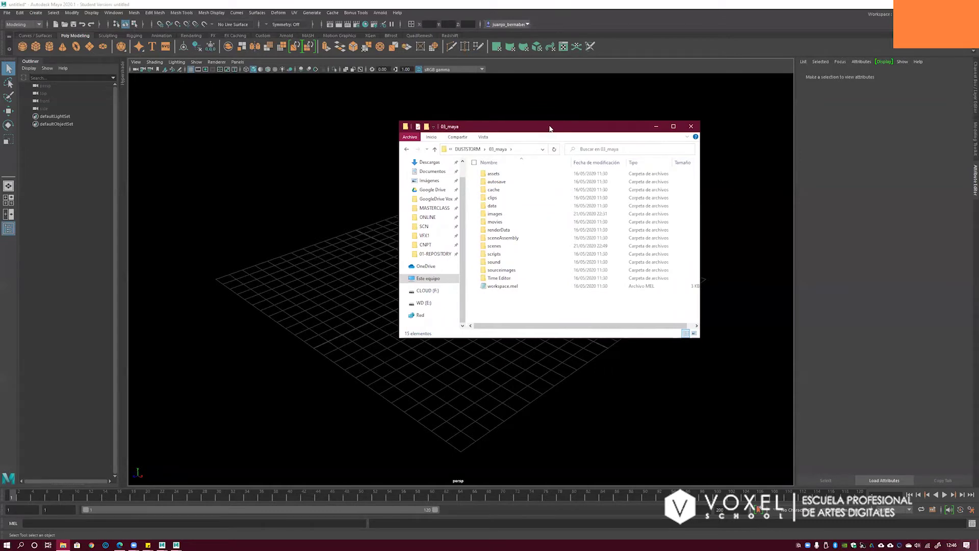
- Put away the project folder window and return to the empty Maya scene
double_click(556, 130)
left_click_drag(592, 4, 625, 168)
left_click(705, 164)
middle_click_drag(487, 267, 496, 266, "alt")
middle_click_drag(442, 284, 448, 282, "alt")
right_click_drag(448, 282, 462, 282, "alt")
left_click_drag(463, 282, 461, 273, "alt")
right_click_drag(461, 273, 469, 290, "alt")
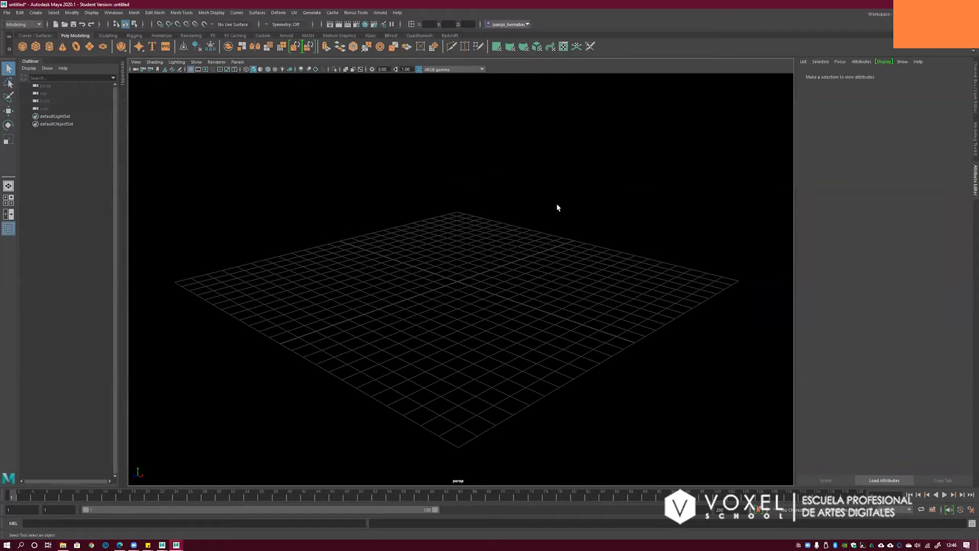
middle_click_drag(429, 285, 434, 283, "alt")
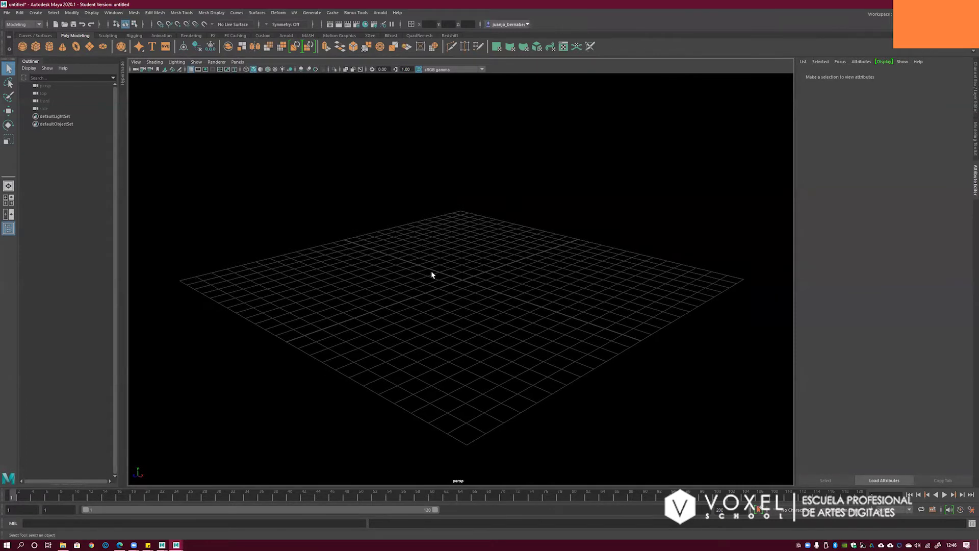
scroll(461, 282, "up", 2)
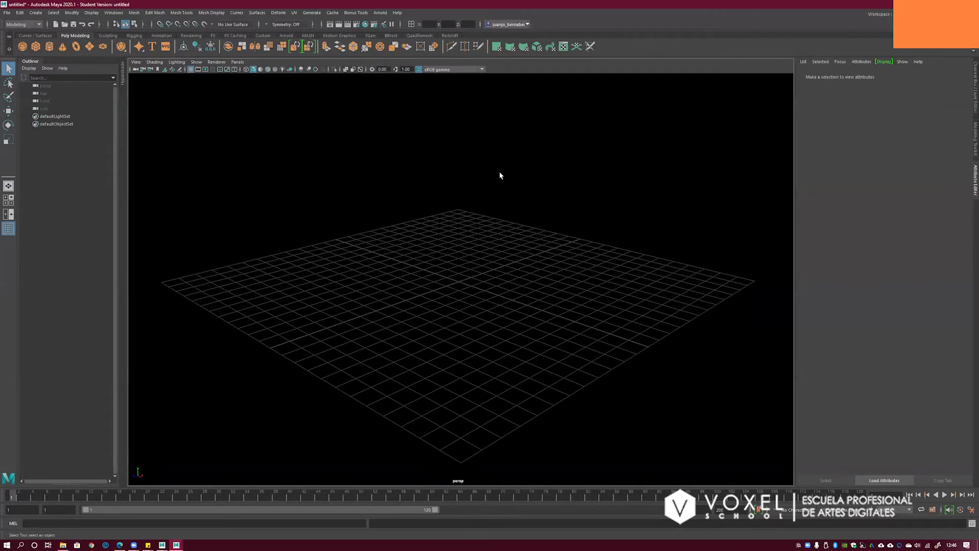
- Open the Bifrost Graph Editor and place its window over the perspective viewport
left_click(114, 13)
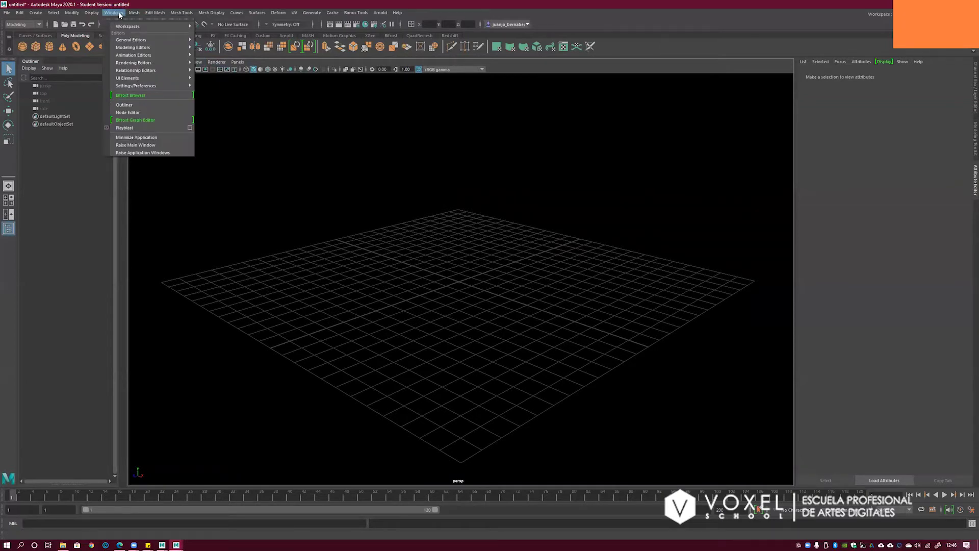
mouse_move(89, 15)
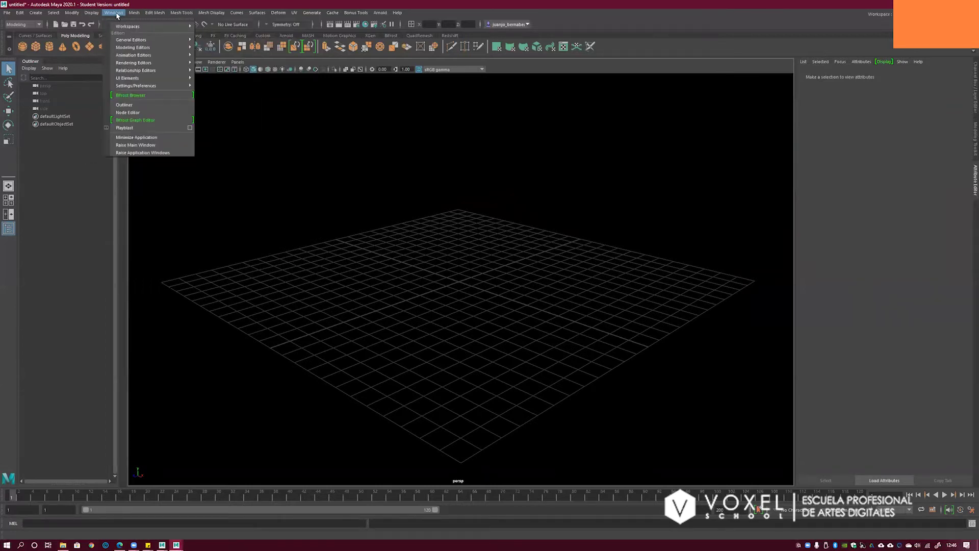
left_click(149, 118)
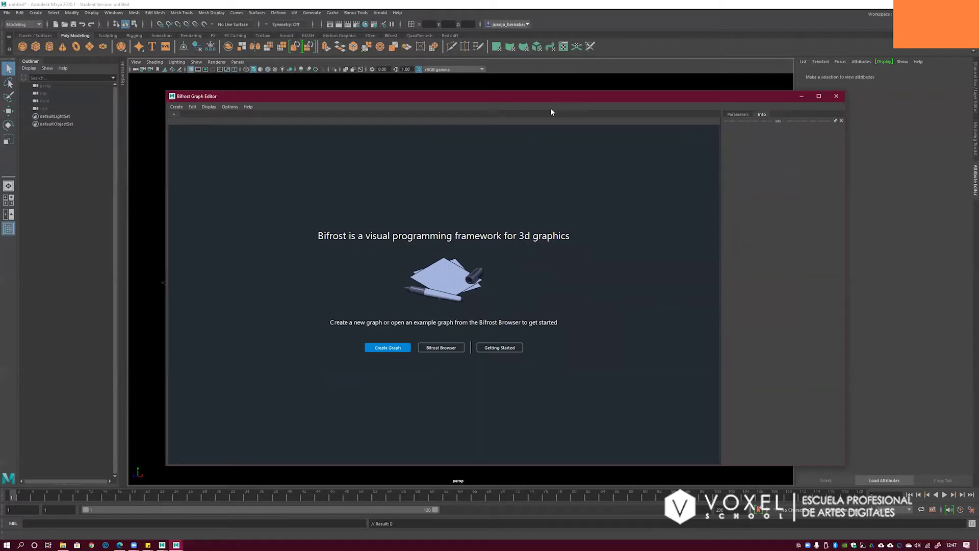
left_click_drag(562, 97, 540, 93)
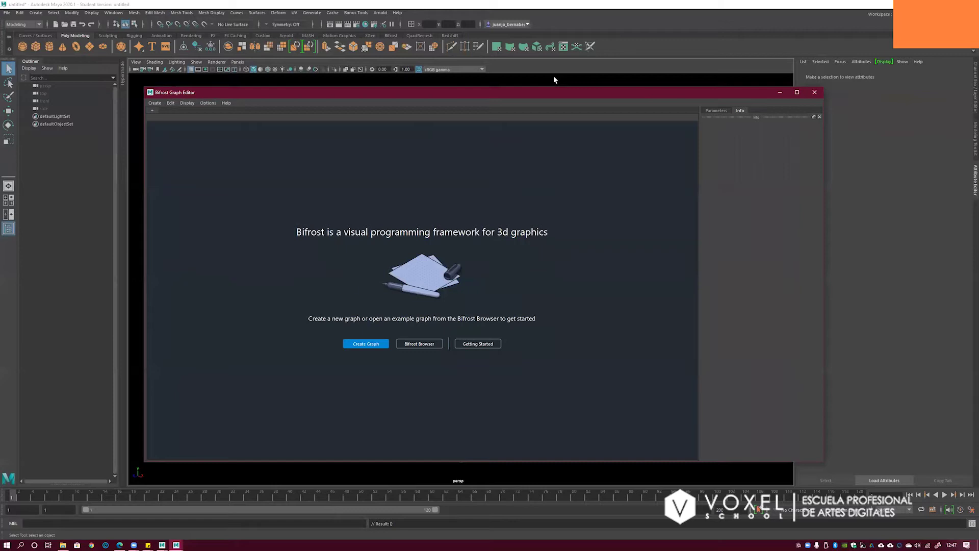
left_click_drag(543, 92, 530, 95)
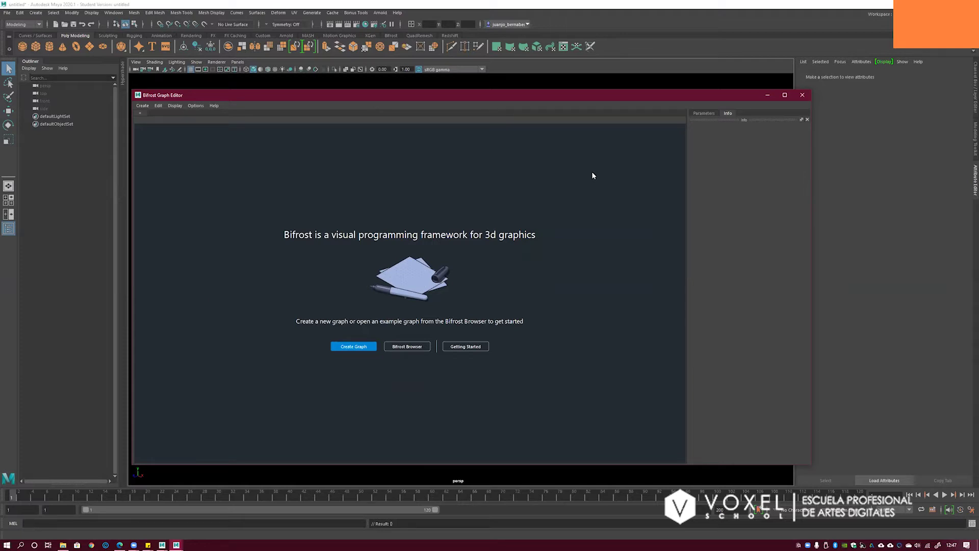
left_click_drag(515, 94, 510, 90)
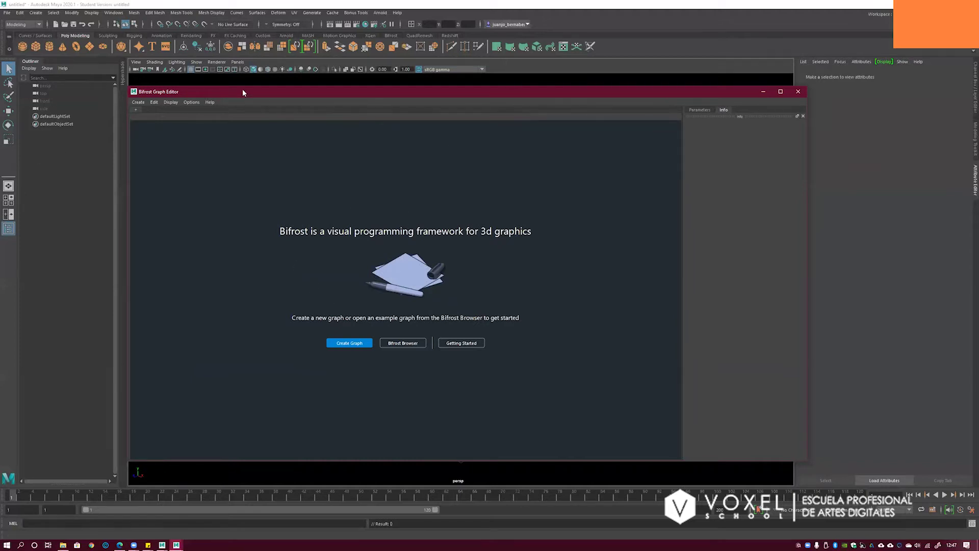
left_click_drag(248, 95, 260, 105)
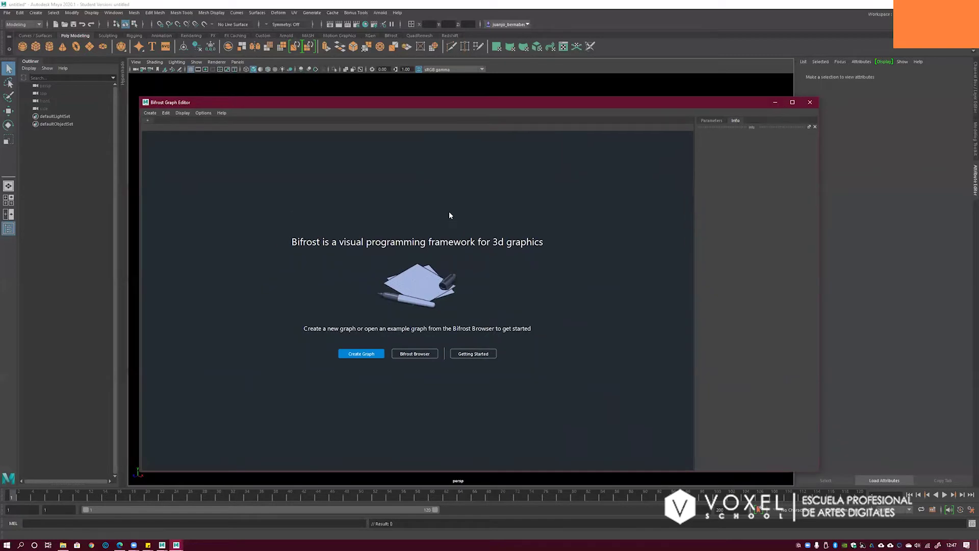
- Open the Bifrost Browser and examine its Cloth, Smoke, Particles, Volumes, Sand, Snow and Fire example categories
left_click(114, 12)
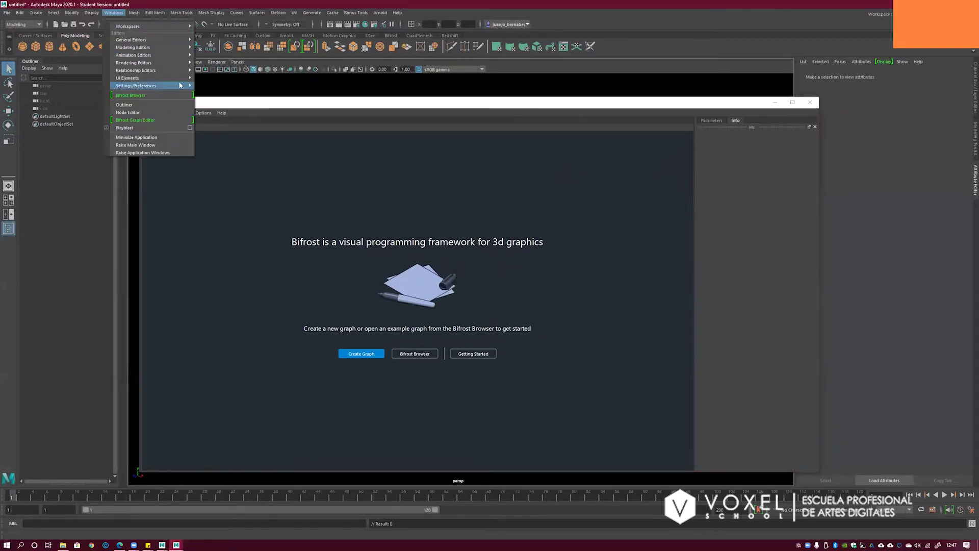
left_click(149, 96)
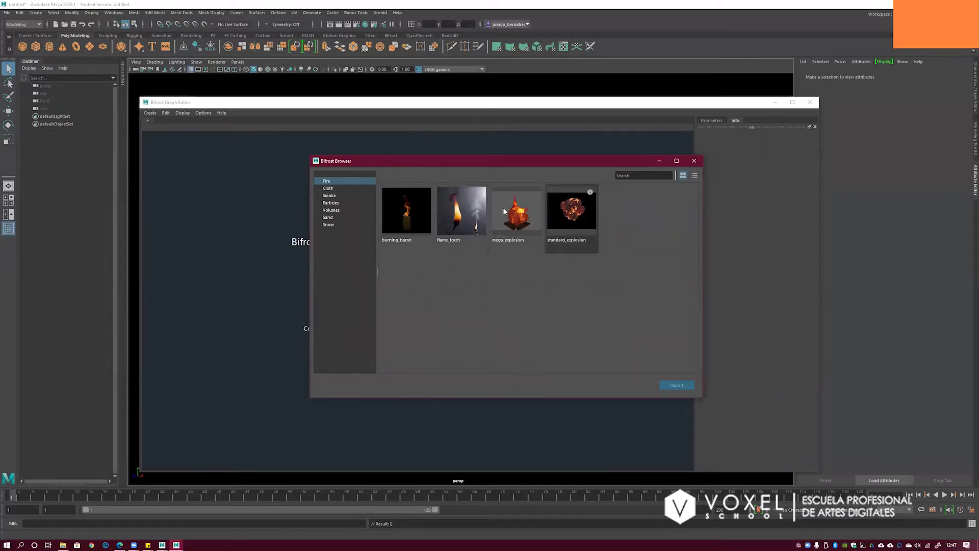
left_click(337, 190)
left_click(339, 196)
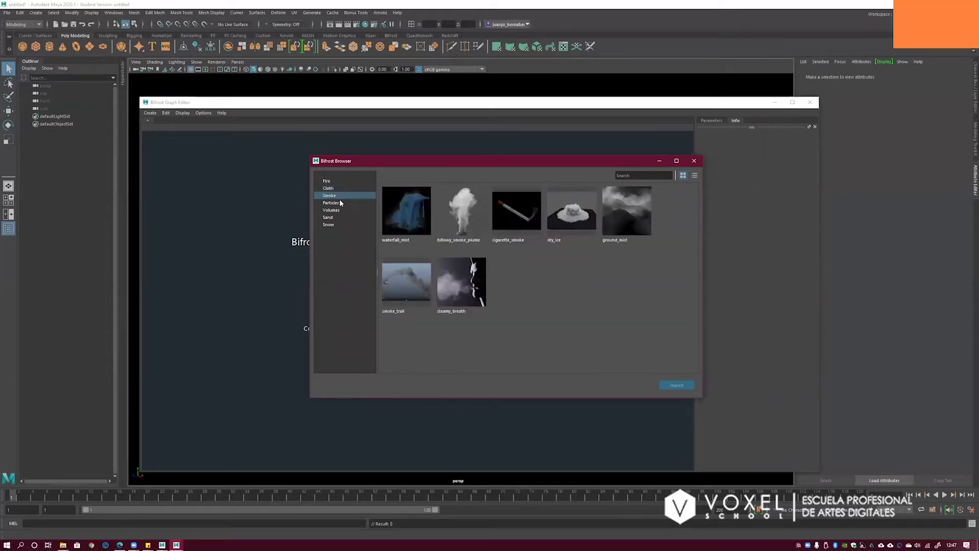
left_click(338, 203)
left_click(337, 209)
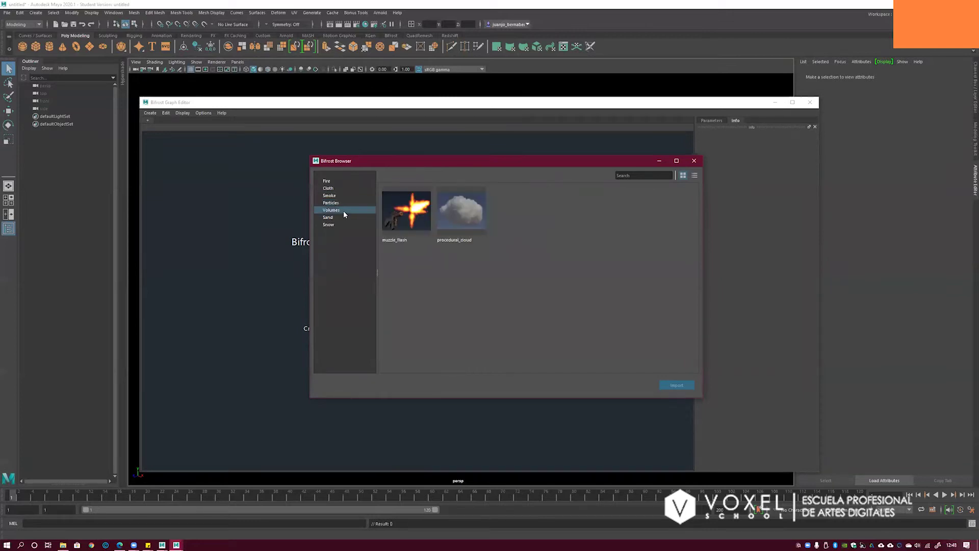
left_click(338, 217)
left_click(339, 225)
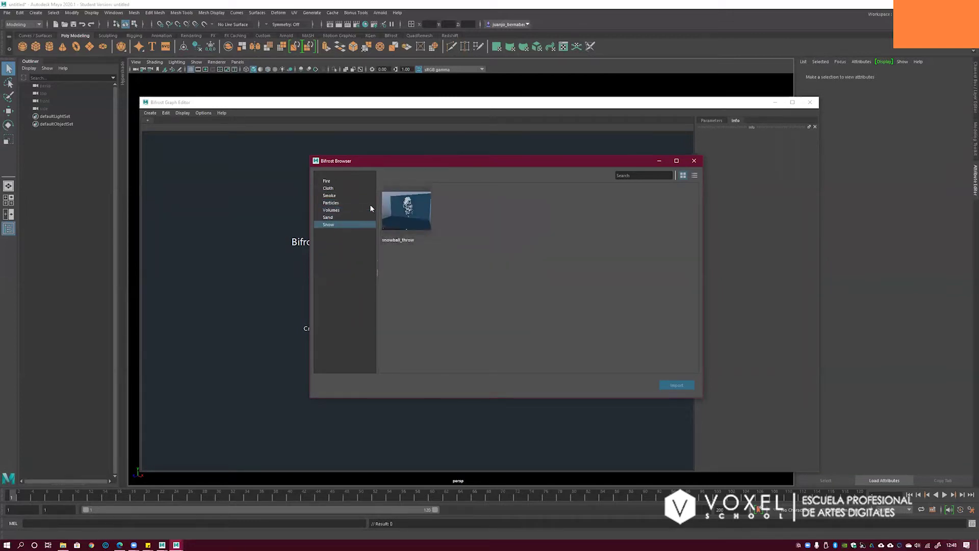
left_click(340, 180)
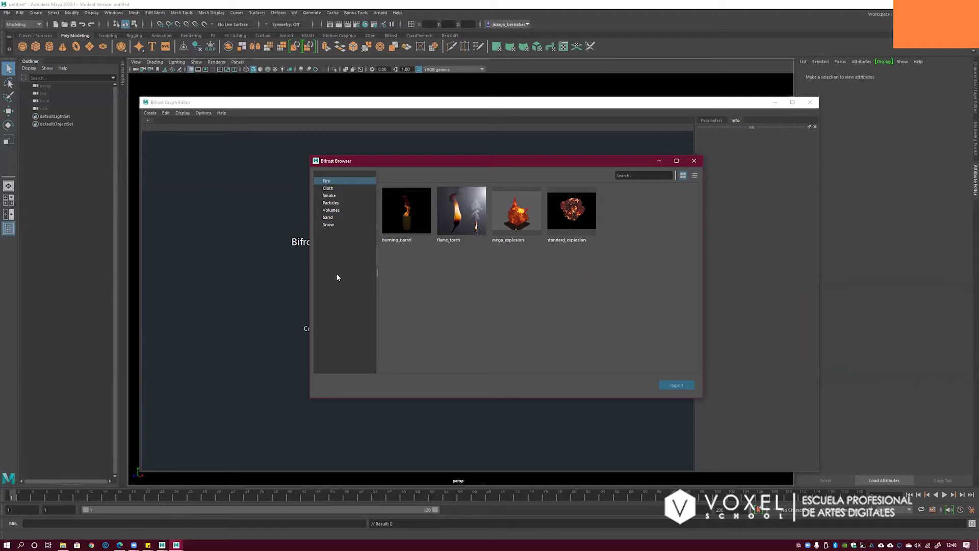
- Review the example graphs again from Cloth, Particles, Volumes, Sand and Snow back up through Smoke to Fire
left_click_drag(469, 164, 461, 168)
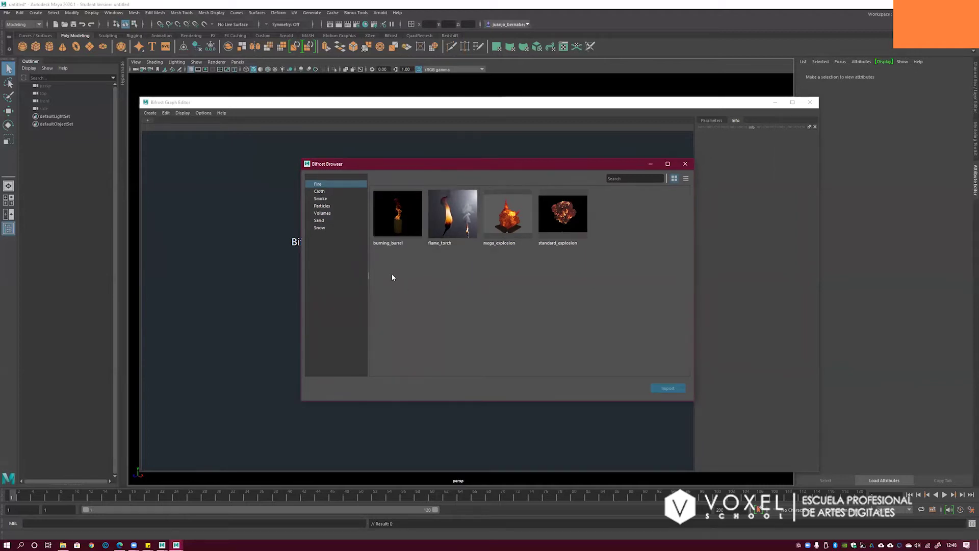
left_click(332, 191)
left_click(333, 206)
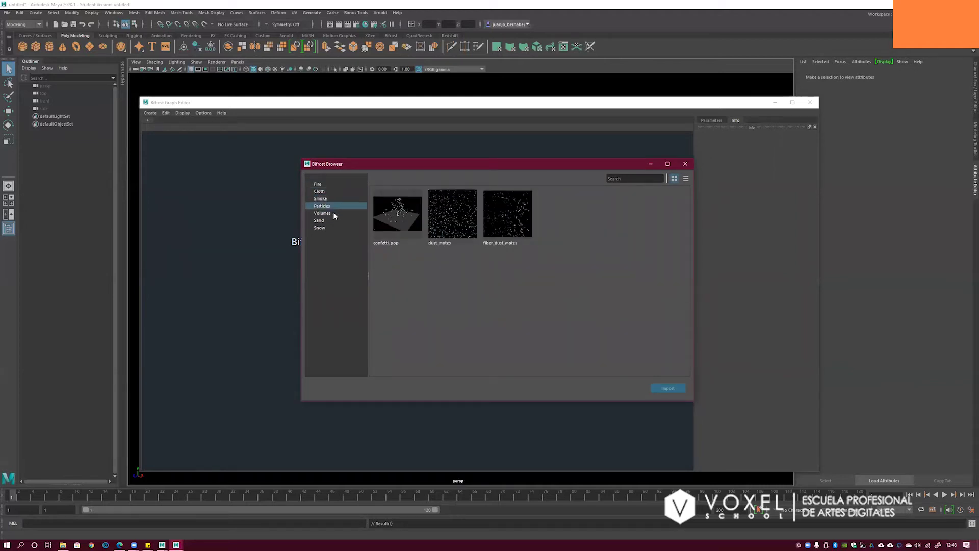
left_click(332, 213)
left_click(332, 220)
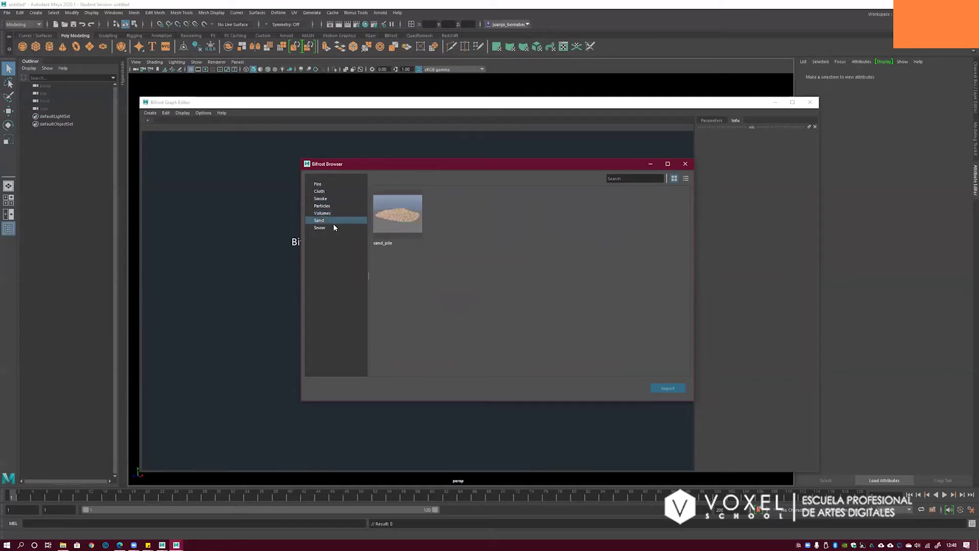
left_click(329, 227)
left_click(332, 212)
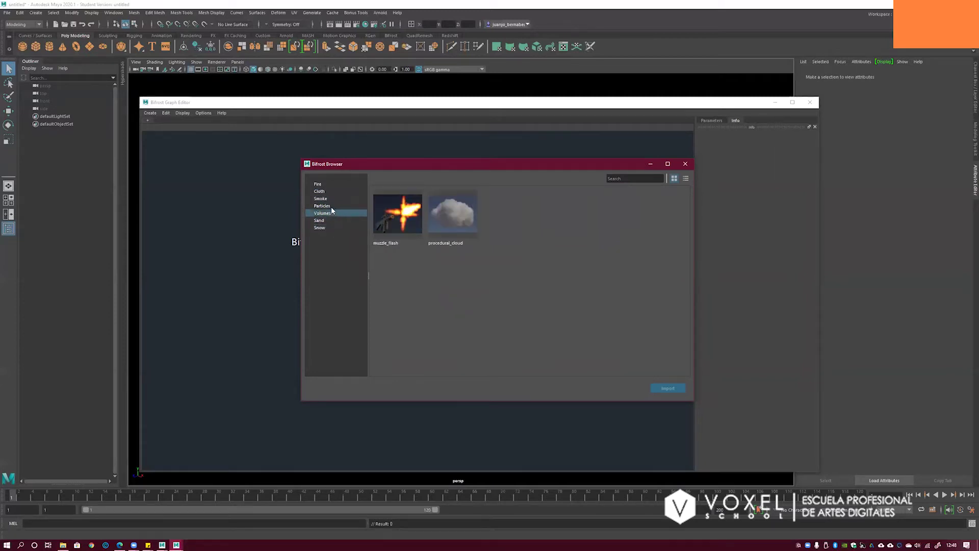
left_click(332, 206)
left_click(334, 199)
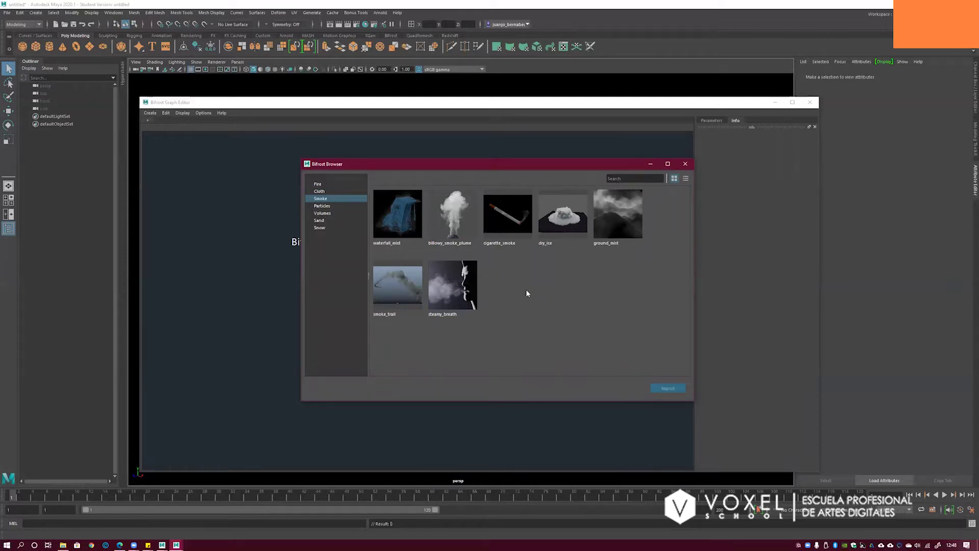
left_click(325, 192)
left_click(329, 183)
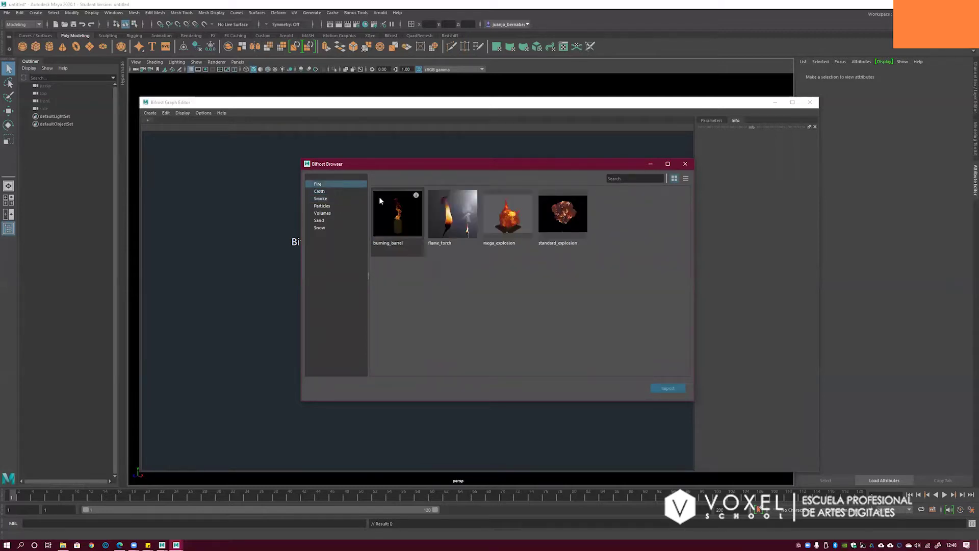
- Compare the Particles and Volumes examples, and examine every category once more from Cloth down to Snow
left_click(344, 207)
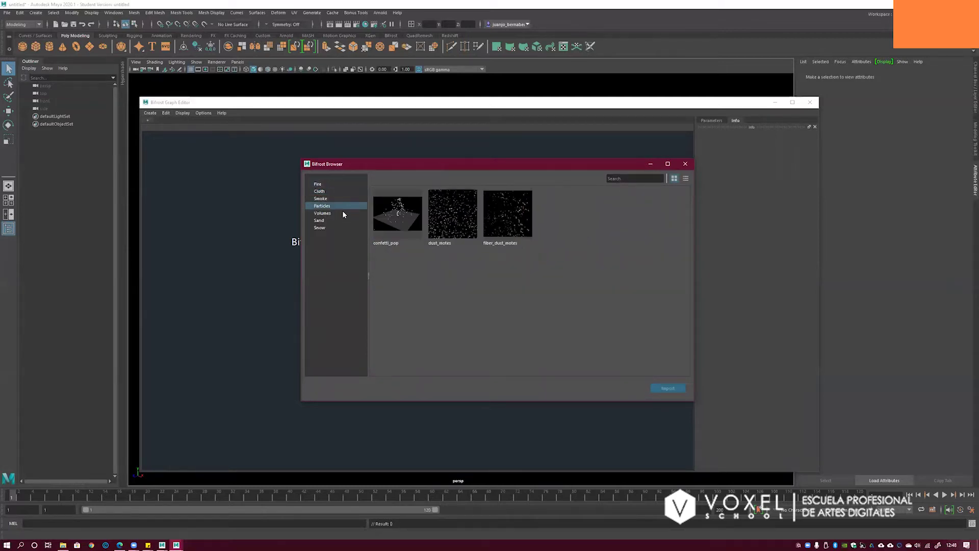
left_click(343, 213)
left_click_drag(461, 164, 457, 164)
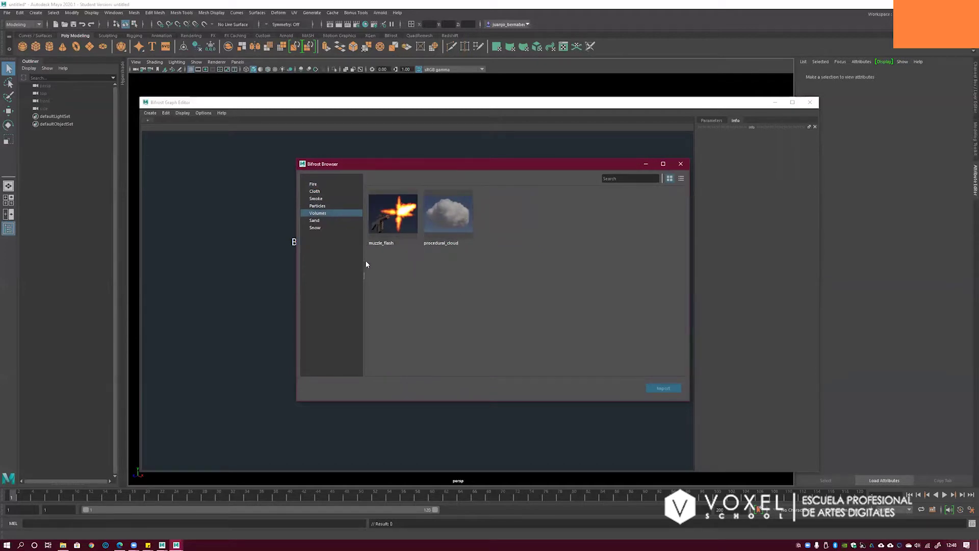
left_click(321, 192)
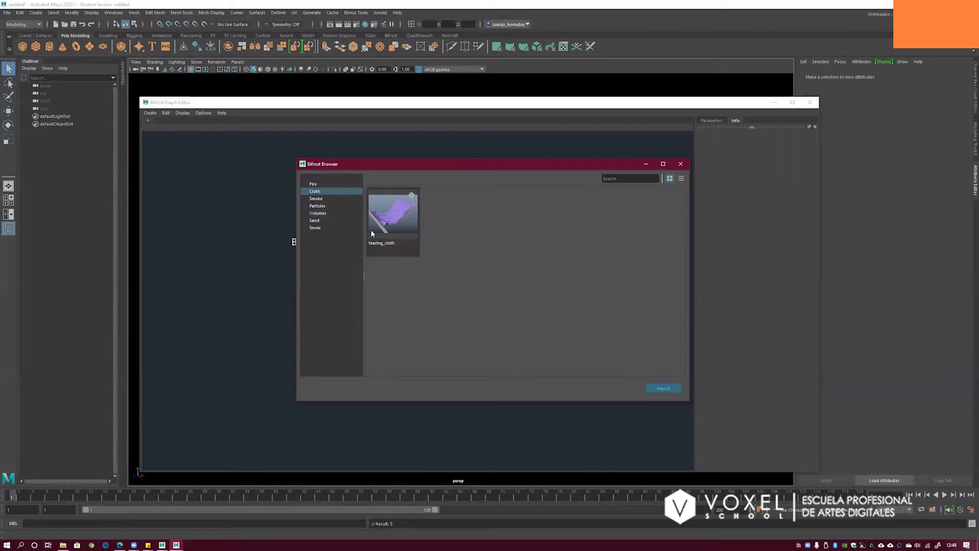
left_click(321, 199)
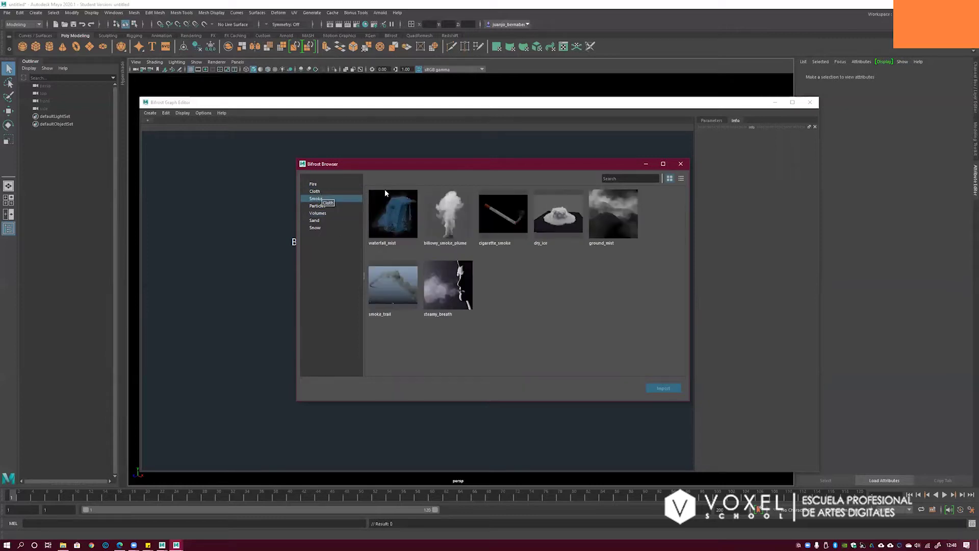
left_click(339, 207)
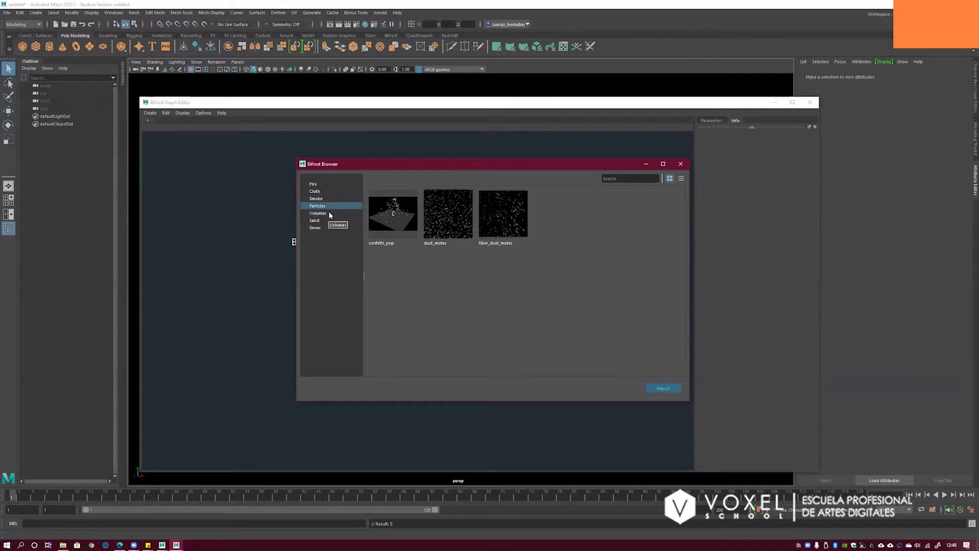
left_click(329, 214)
left_click(324, 220)
left_click(326, 227)
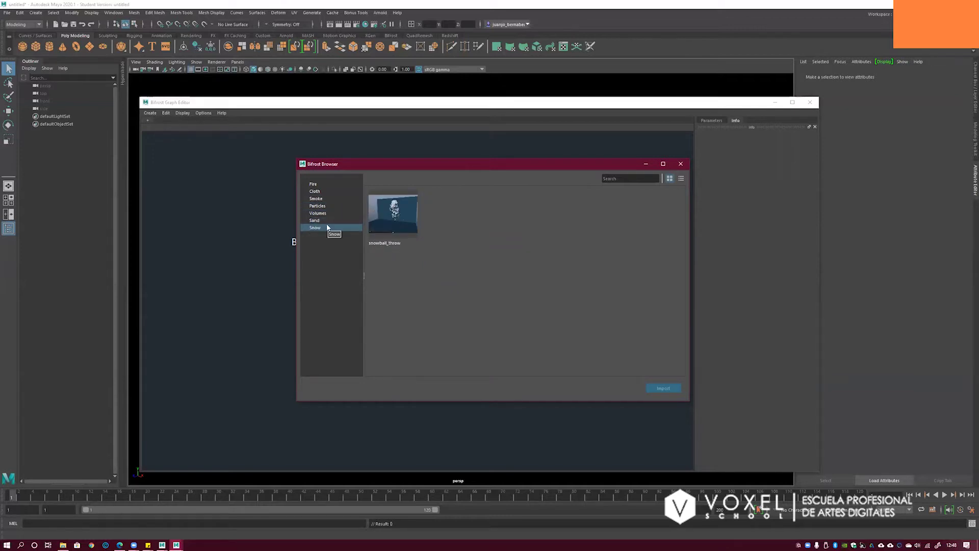
- Close the Bifrost Browser without importing an example and return to the Bifrost Graph Editor
left_click_drag(443, 162, 420, 173)
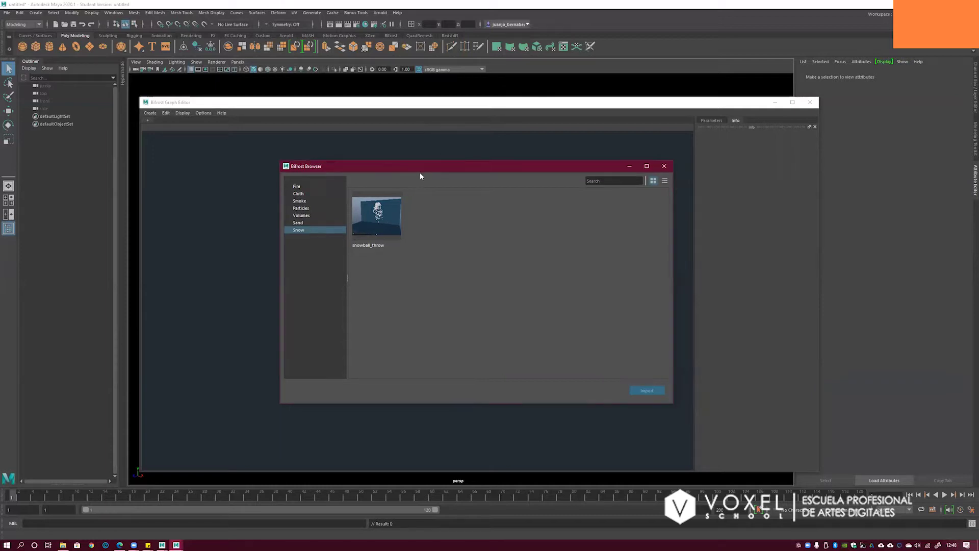
mouse_move(444, 166)
left_mouse_down()
mouse_move(435, 165)
mouse_move(441, 170)
left_mouse_up()
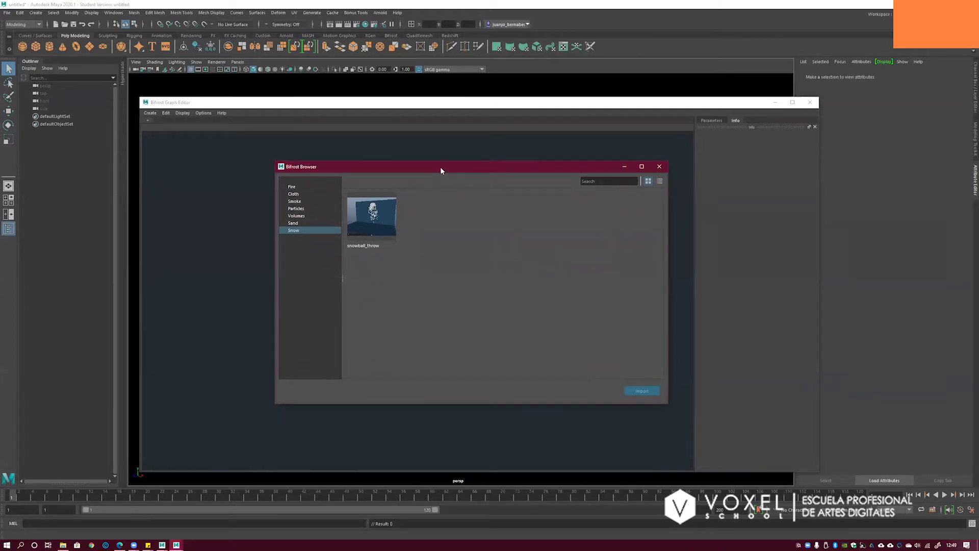
left_click_drag(385, 167, 395, 164)
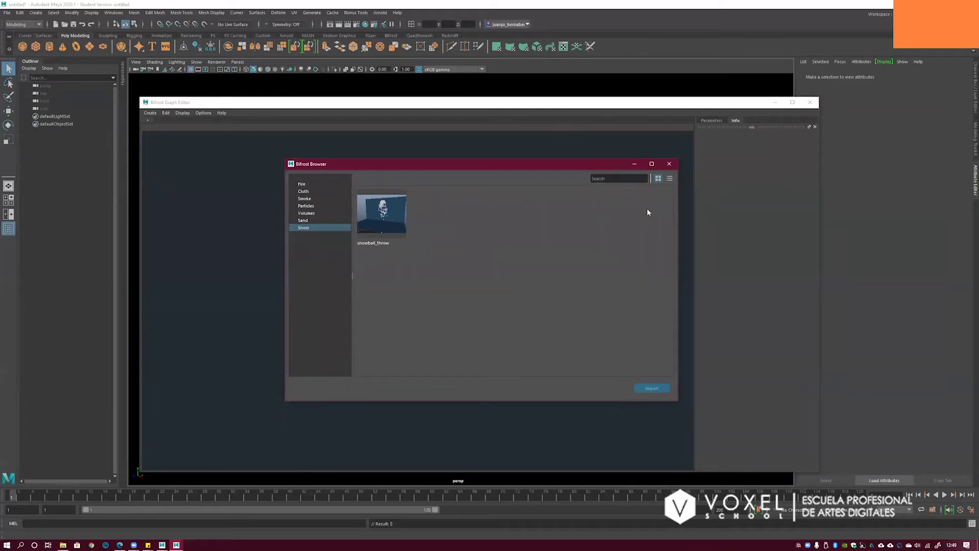
left_click(669, 163)
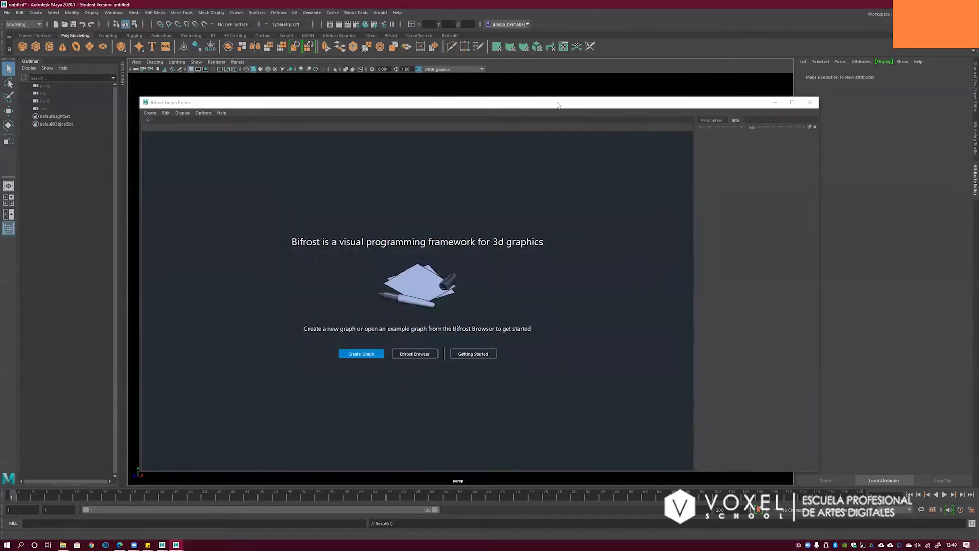
- Shrink the Bifrost Graph Editor window and place it over the middle of the perspective viewport
left_click_drag(557, 104, 564, 105)
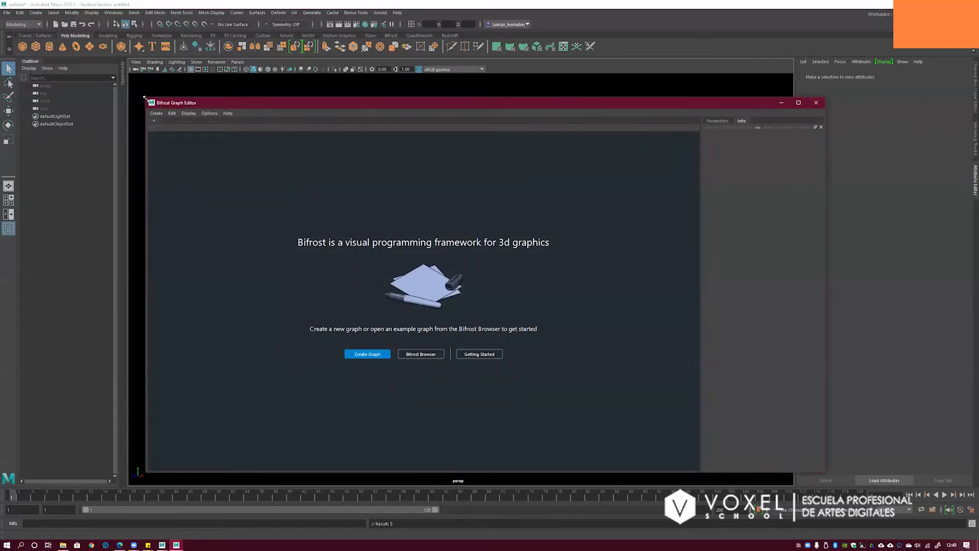
left_click_drag(145, 97, 292, 162)
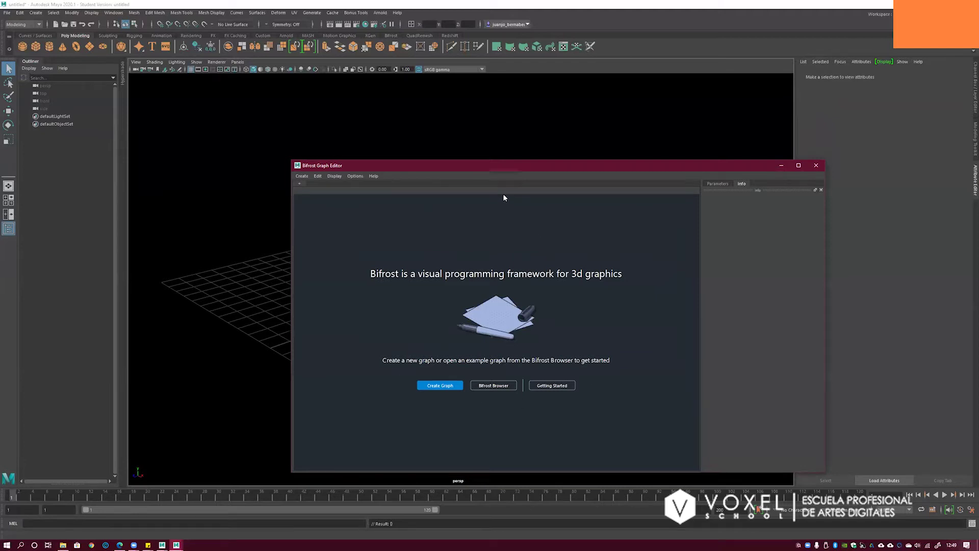
left_click_drag(496, 169, 470, 128)
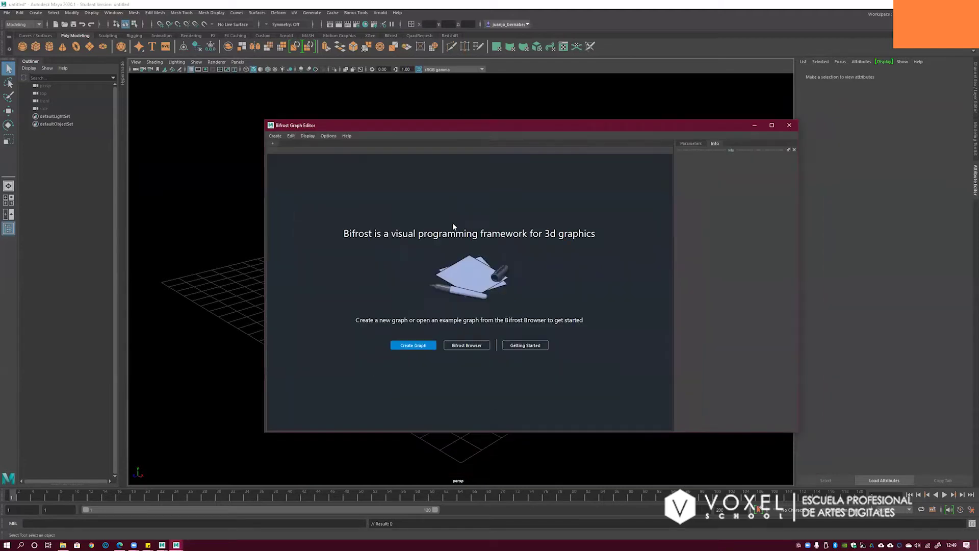
- Create a new Bifrost graph, move its input and output nodes far apart and clear the node selection
left_click(397, 346)
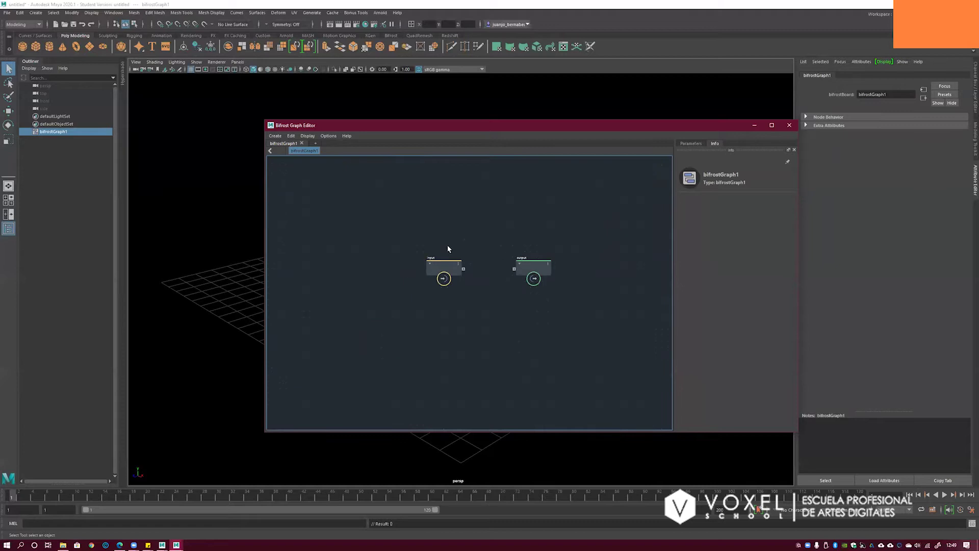
left_click_drag(443, 281, 318, 282)
left_click_drag(532, 276, 585, 285)
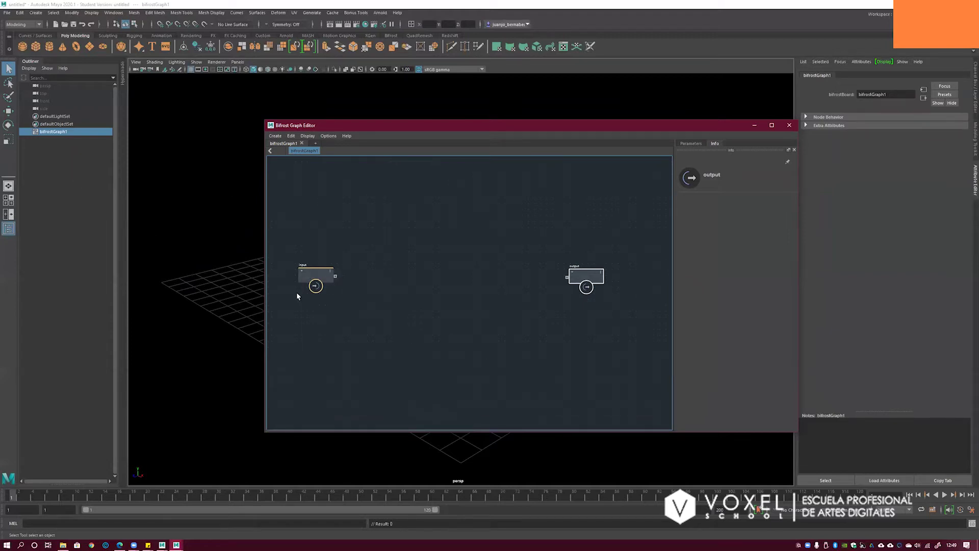
left_click(287, 212)
left_click_drag(374, 188, 562, 360)
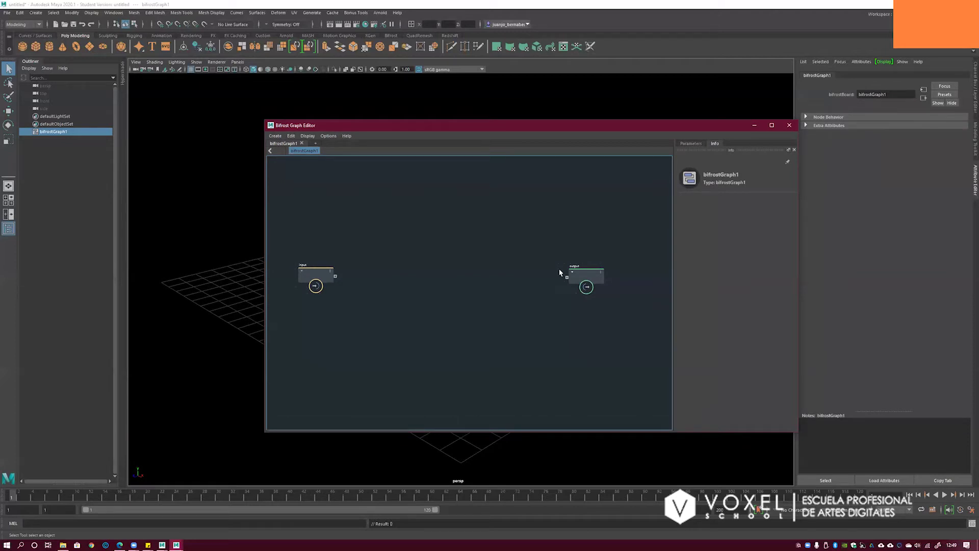
left_click_drag(444, 127, 411, 130)
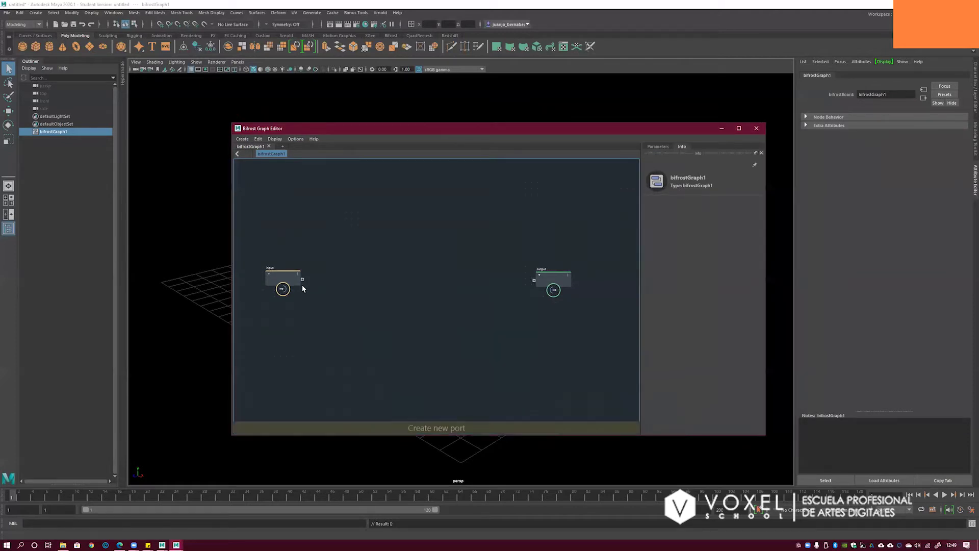
left_click_drag(367, 129, 429, 153)
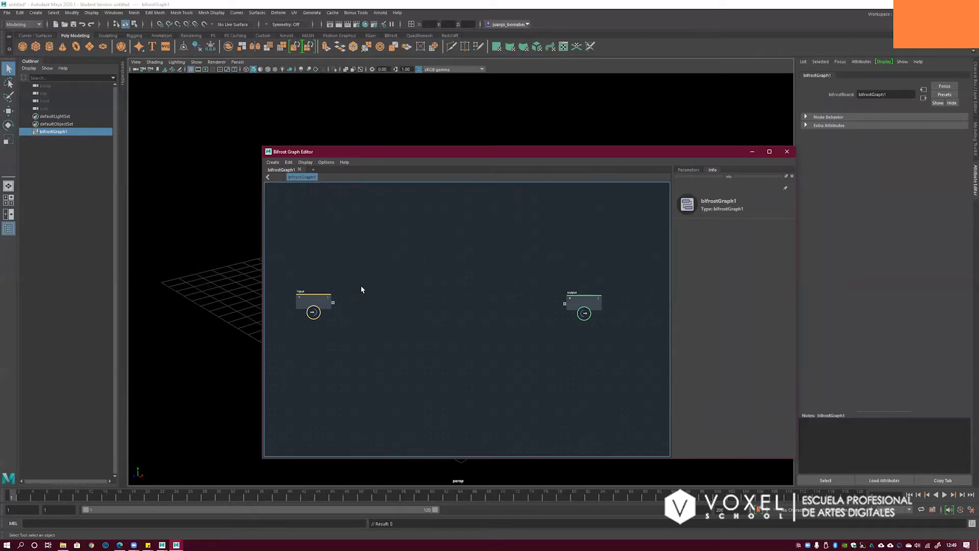
left_click_drag(351, 236, 549, 374)
left_click_drag(492, 152, 464, 173)
left_click_drag(553, 174, 519, 176)
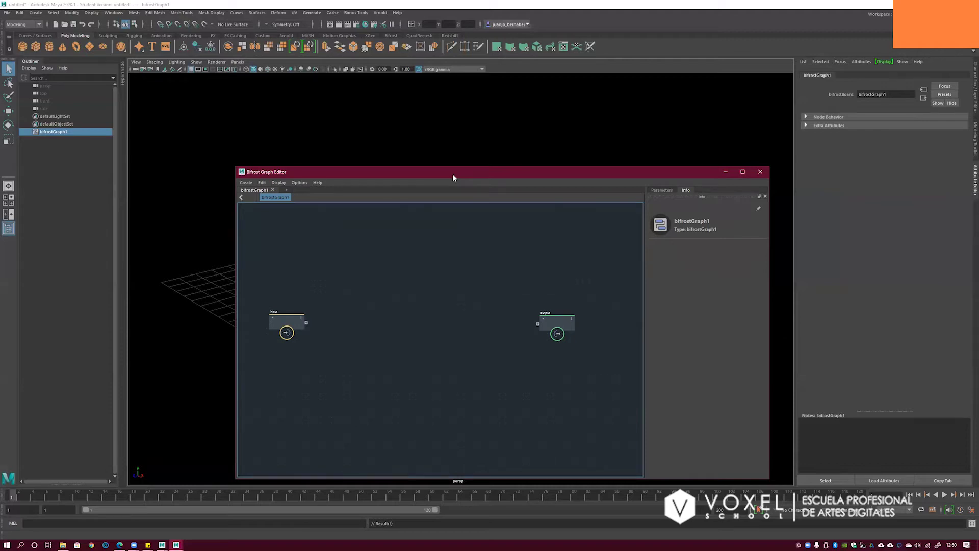
left_click_drag(452, 173, 431, 174)
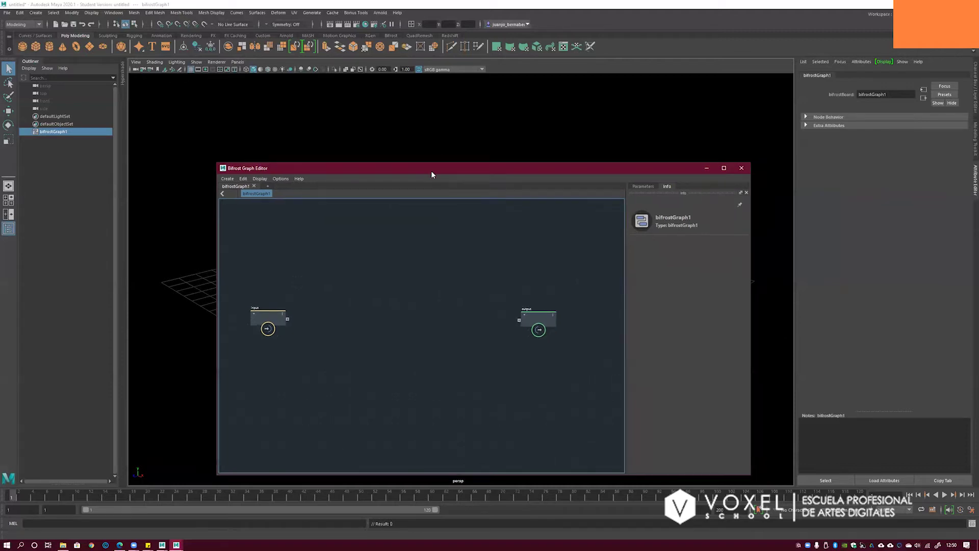
left_click_drag(547, 169, 545, 168)
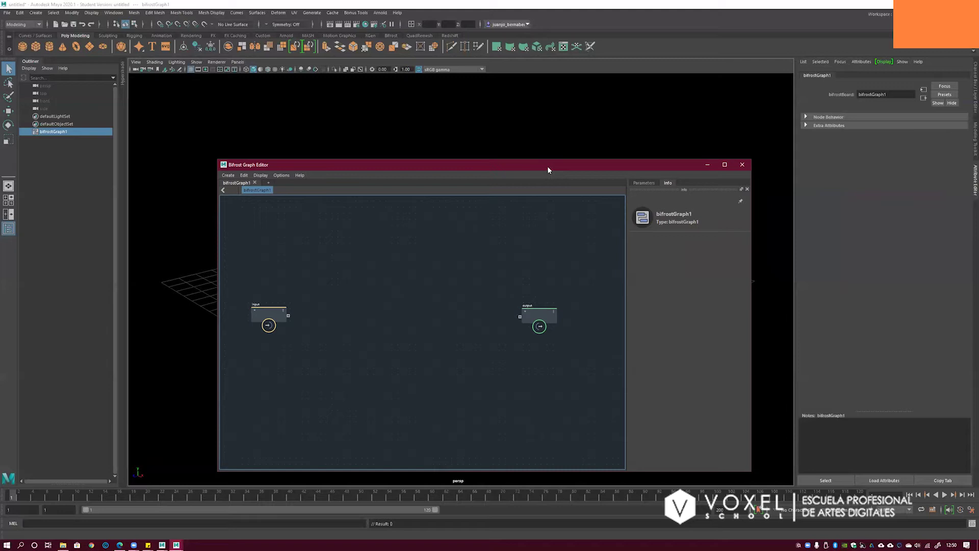
left_click_drag(552, 169, 574, 170)
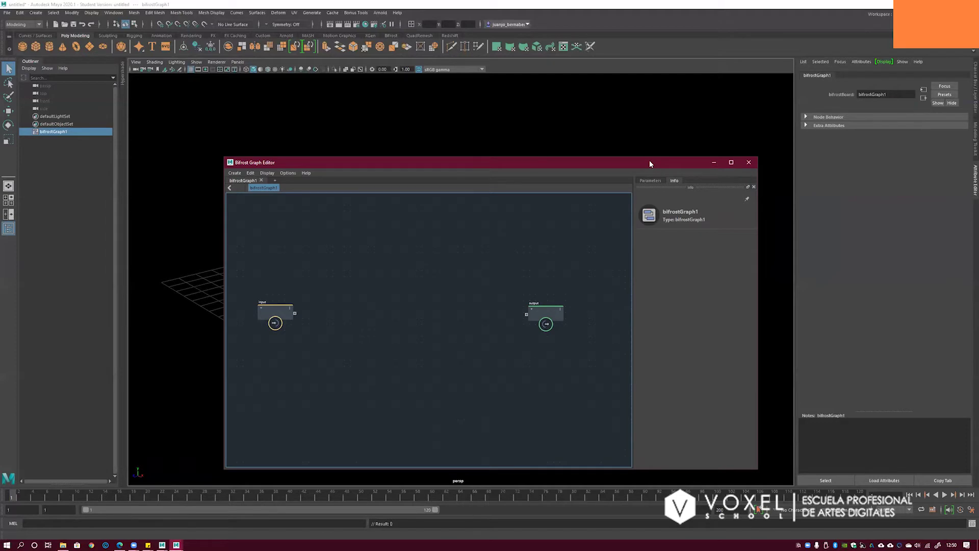
- Reopen the Bifrost Browser, view its Fire examples and close it without importing anything
left_click(114, 12)
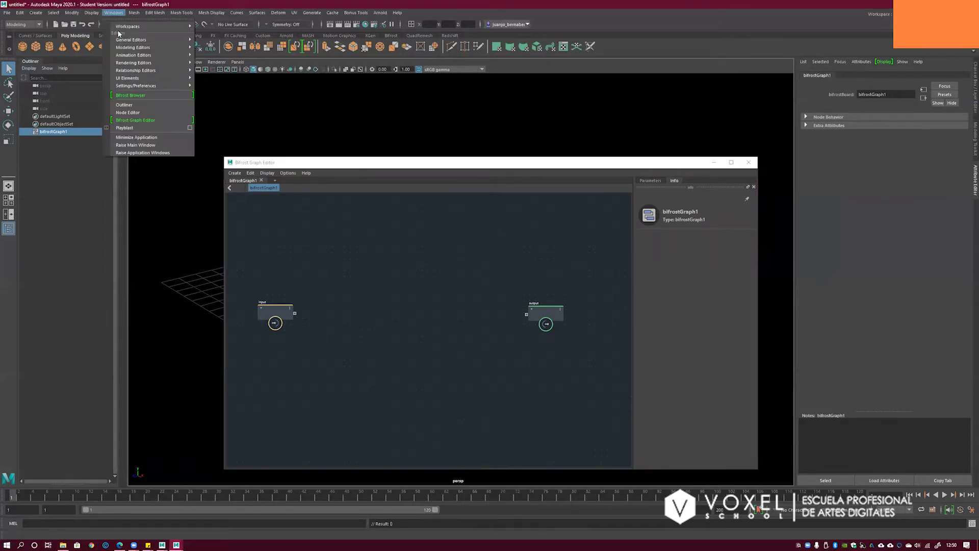
left_click(132, 95)
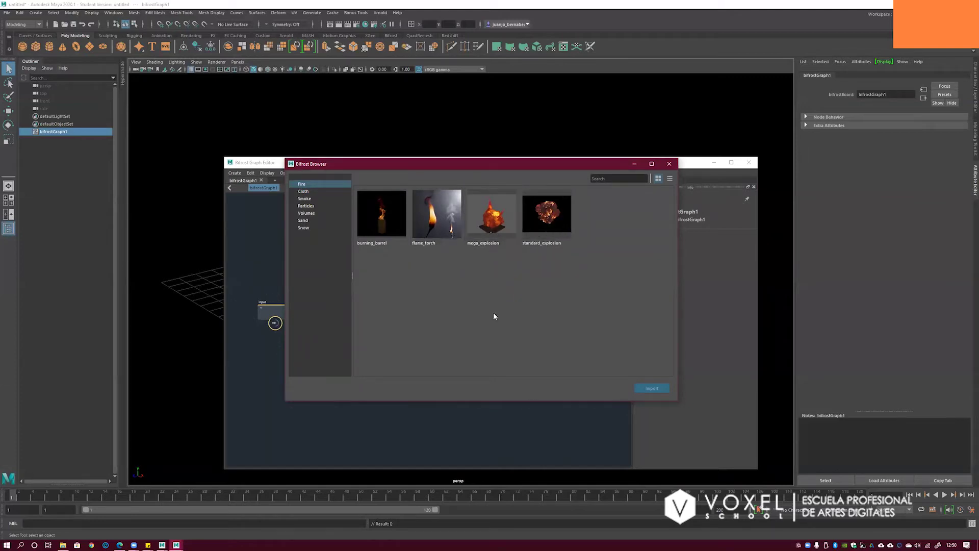
left_click_drag(542, 164, 523, 174)
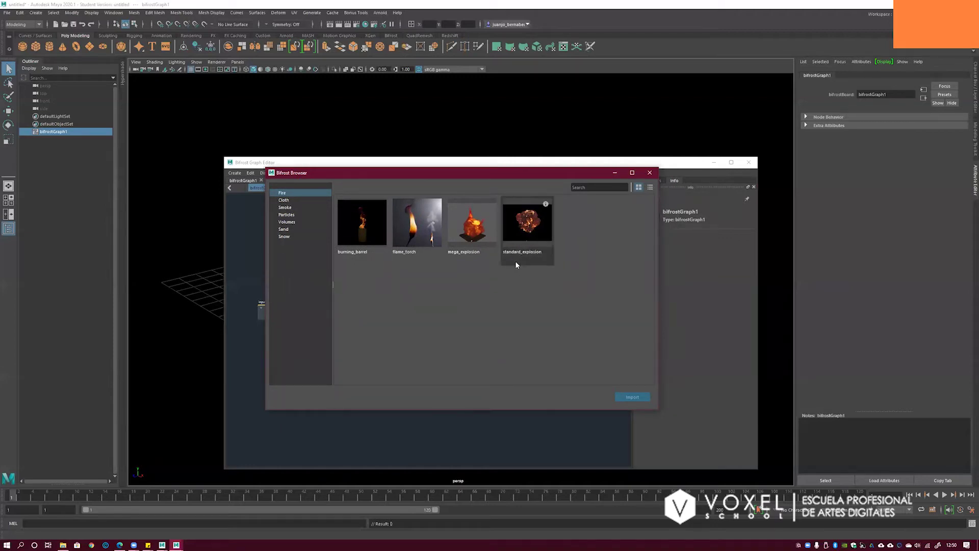
left_click_drag(520, 175, 515, 194)
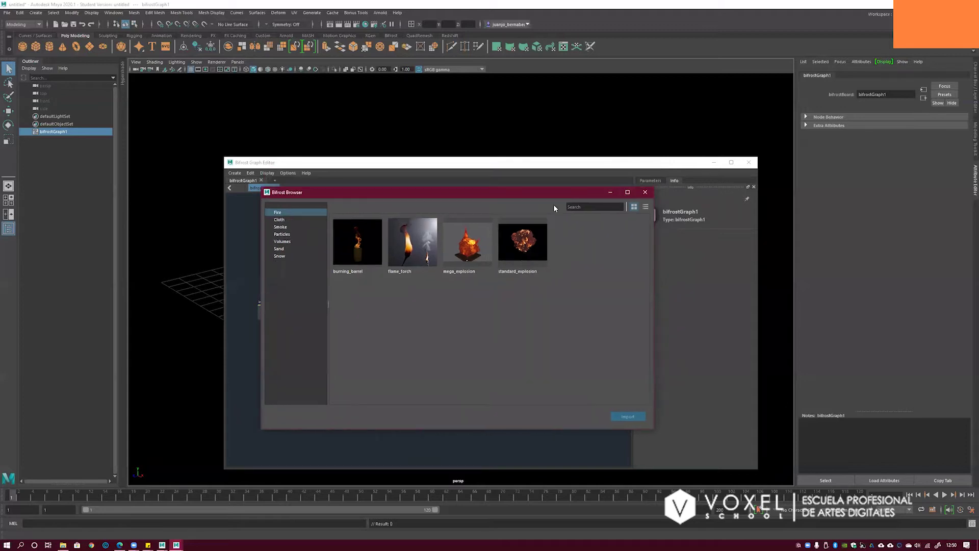
left_click(646, 192)
- Close the Bifrost Graph Editor and return to the empty perspective viewport
left_click_drag(664, 165, 659, 196)
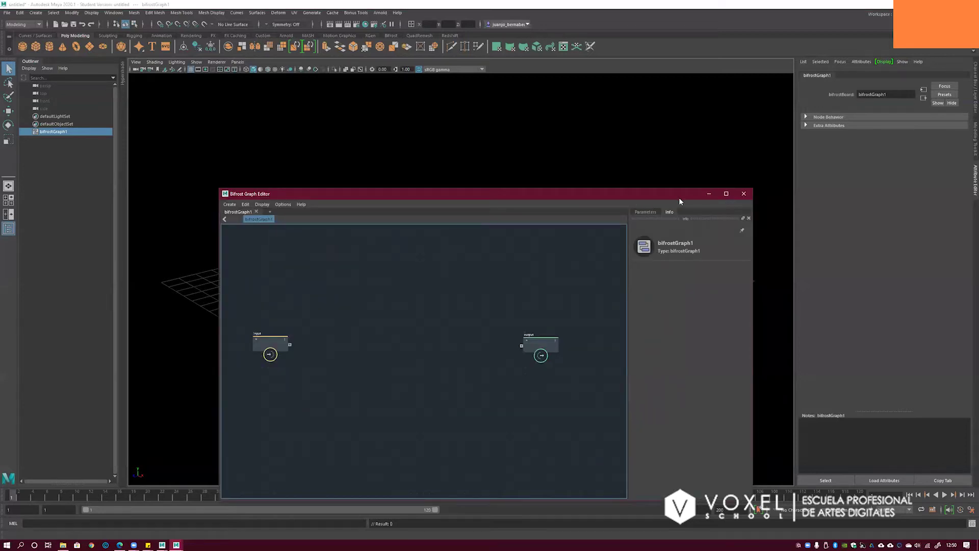
left_click(744, 194)
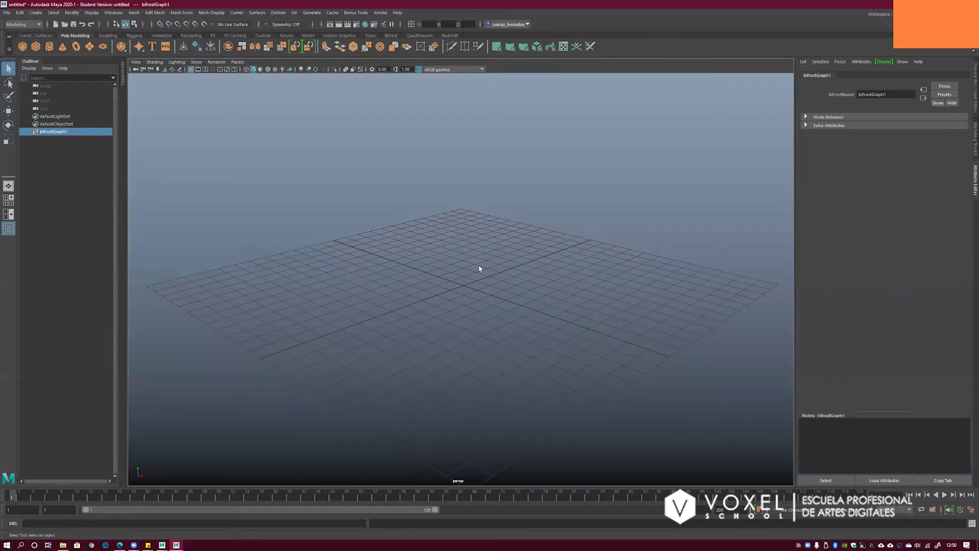
mouse_move(476, 256)
left_mouse_down("alt")
mouse_move(485, 269)
mouse_move(461, 249)
left_mouse_up("alt")
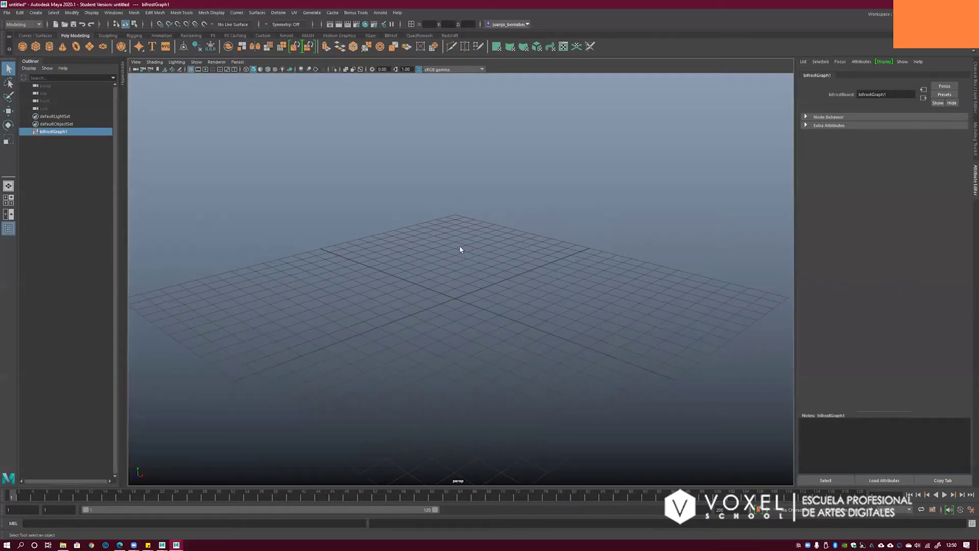
middle_click_drag(442, 251, 441, 232, "alt")
right_click_drag(401, 227, 377, 227, "alt")
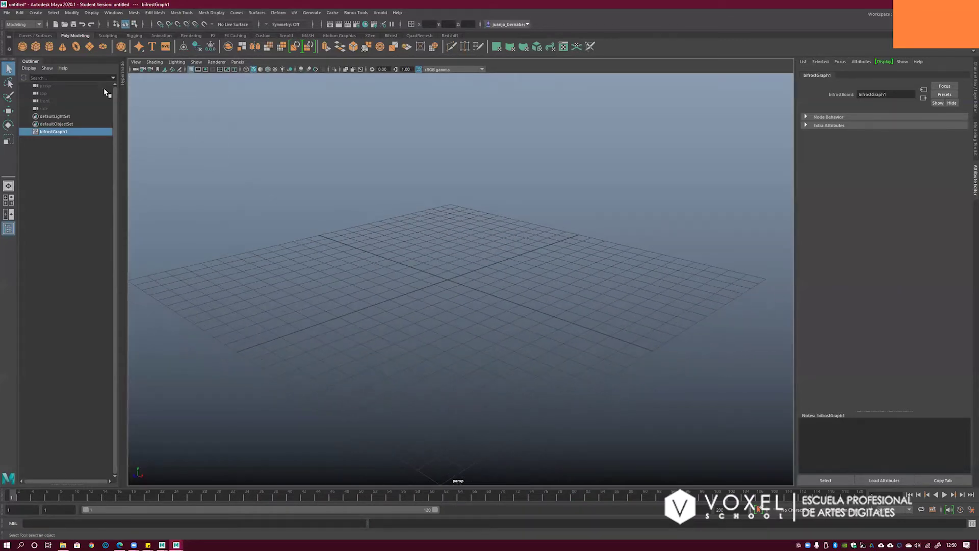
- Create a polygon plane at the origin and rotate it 90 degrees about X so it stands upright
left_click(90, 47)
left_click_drag(515, 230, 490, 286, "alt")
key("e")
mouse_move(454, 245)
left_mouse_down()
mouse_move(411, 279)
mouse_move(444, 249)
left_mouse_up()
key("w")
key("e")
key("w")
right_click_drag(551, 260, 461, 258, "alt")
left_click_drag(461, 258, 514, 253, "alt")
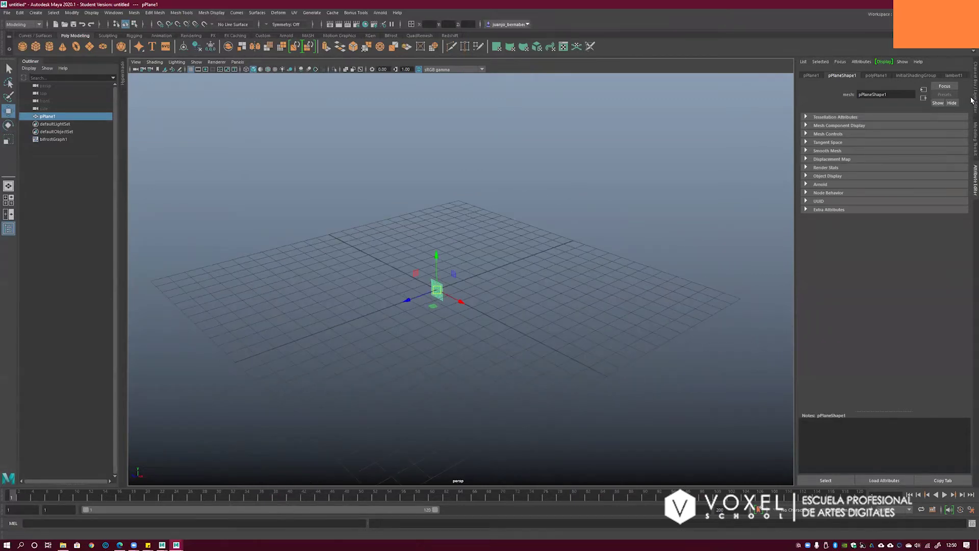
- Widen the plane into a long strip by setting its construction width to 24.6
left_click(972, 100)
left_click(895, 163)
left_click(936, 181)
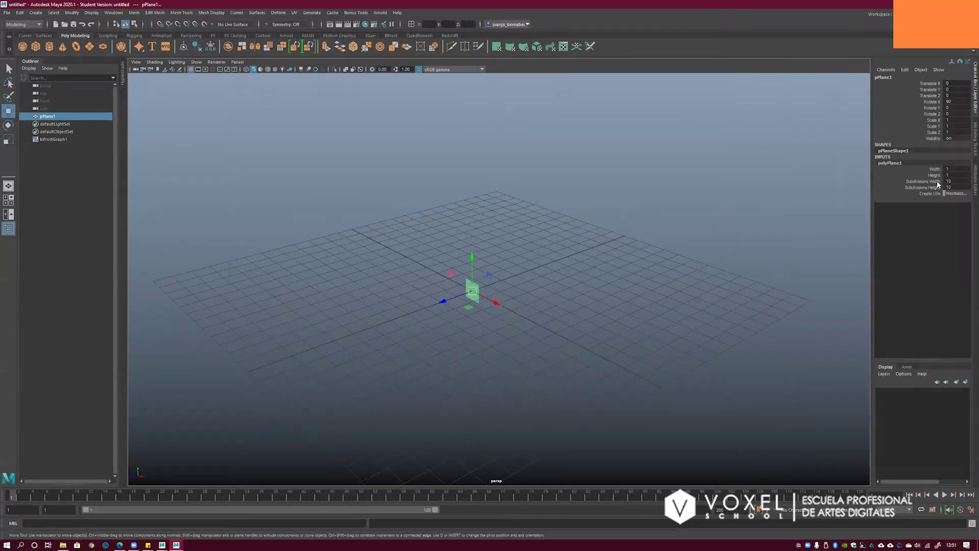
left_click(918, 175)
middle_click_drag(583, 246, 642, 230)
key("ctrl+z")
left_click(934, 169)
left_click_drag(645, 228, 682, 248, "alt")
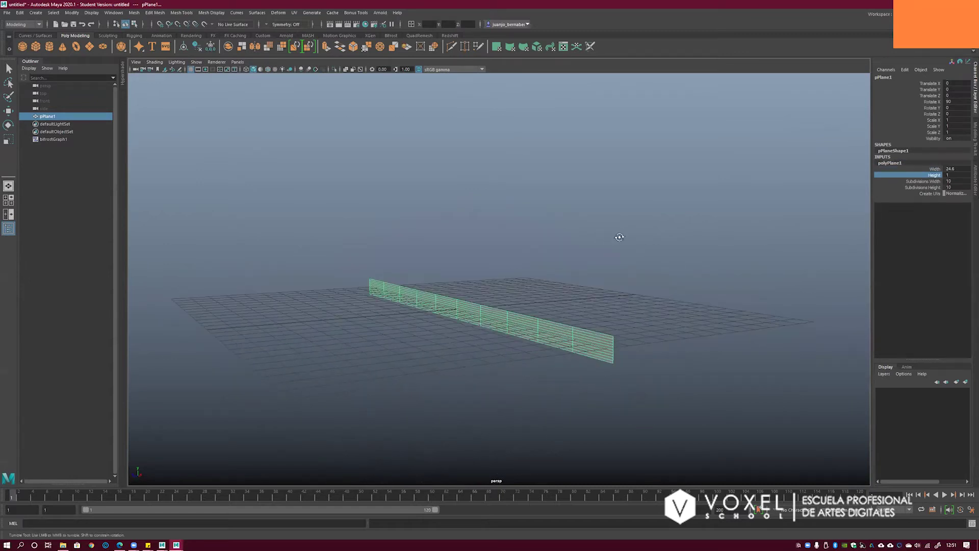
left_click_drag(619, 234, 683, 233, "alt")
- Reduce the plane's height subdivisions to a few rows and set its width subdivisions to 100
left_click(924, 181)
middle_click_drag(849, 213, 718, 227)
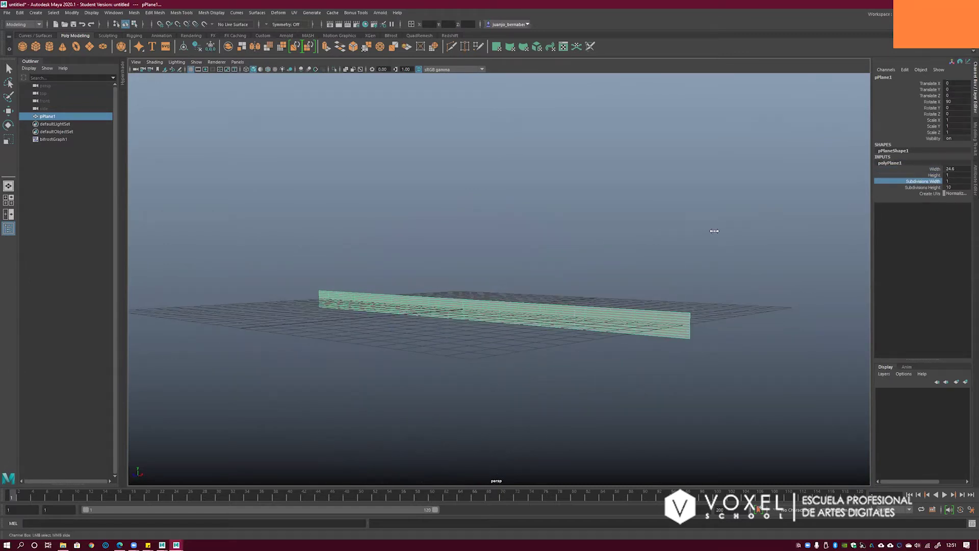
left_click(923, 187)
middle_click_drag(895, 191, 731, 235)
left_click(962, 182)
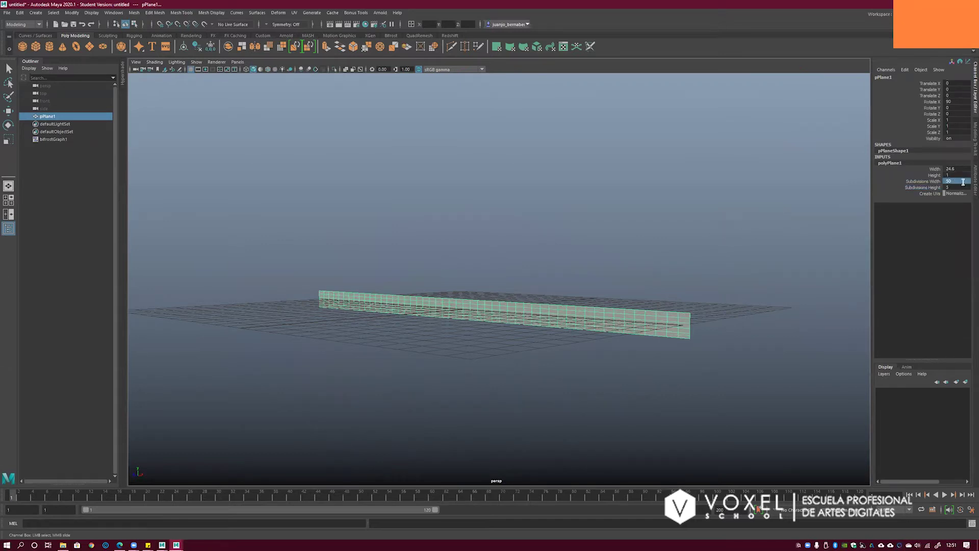
type("100")
key("Return")
- Raise the plane along Y to about 0.39 so it stands on the grid
left_click_drag(564, 265, 524, 288, "alt")
key("bracketleft")
key("w")
key("bracketleft")
left_click_drag(466, 284, 466, 276)
left_click_drag(551, 280, 499, 282, "alt")
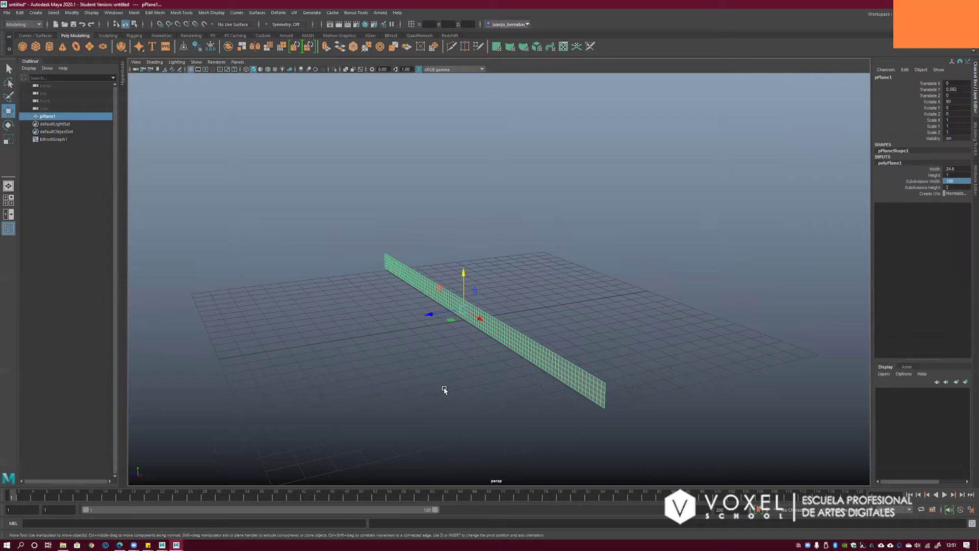
- Examine the long upright plane and its position across the grid from several angles
left_click_drag(439, 301, 436, 294, "alt")
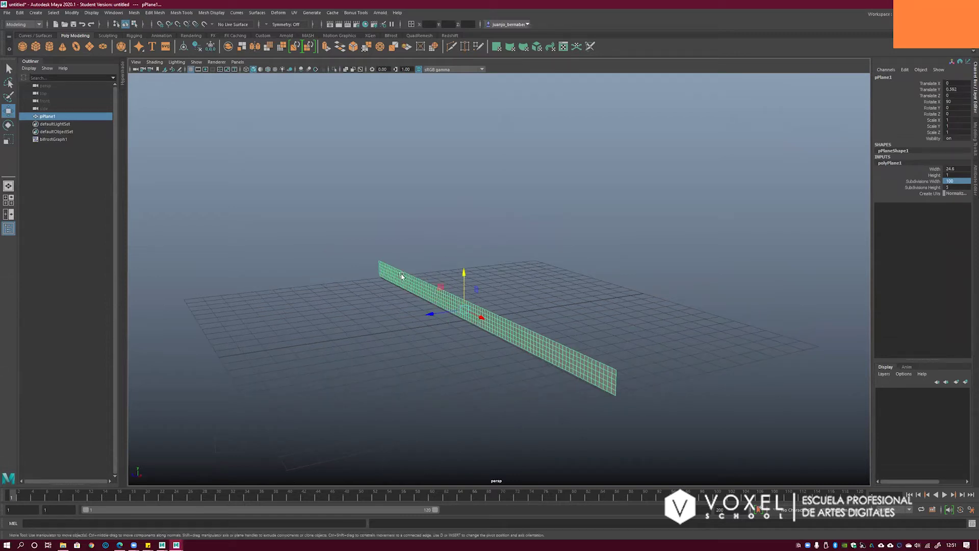
left_click_drag(402, 276, 382, 262, "alt")
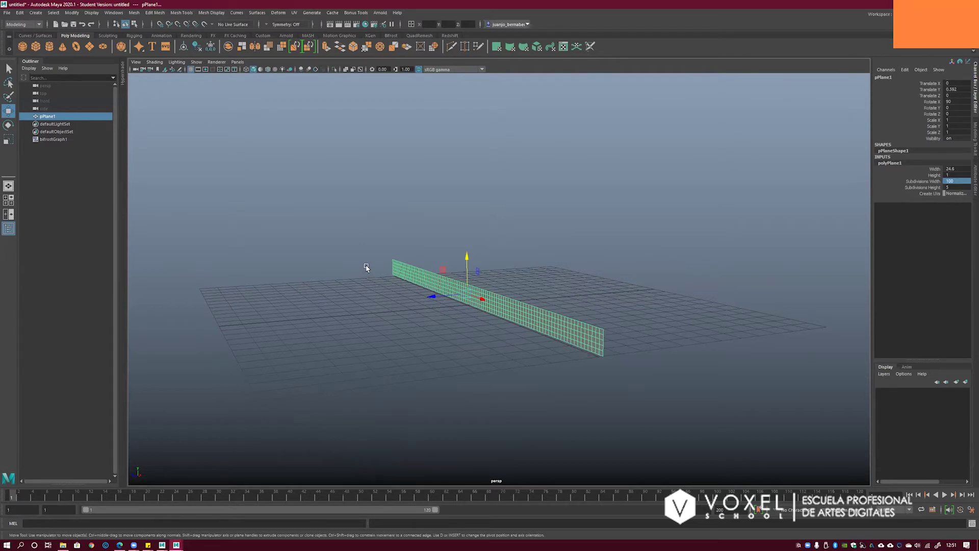
left_click_drag(366, 267, 459, 286, "alt")
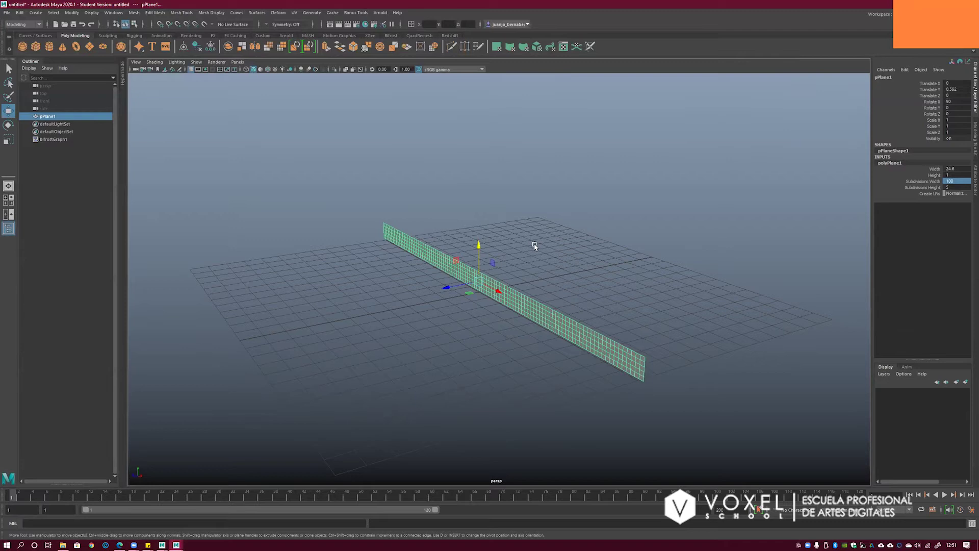
left_click_drag(489, 274, 382, 305, "alt")
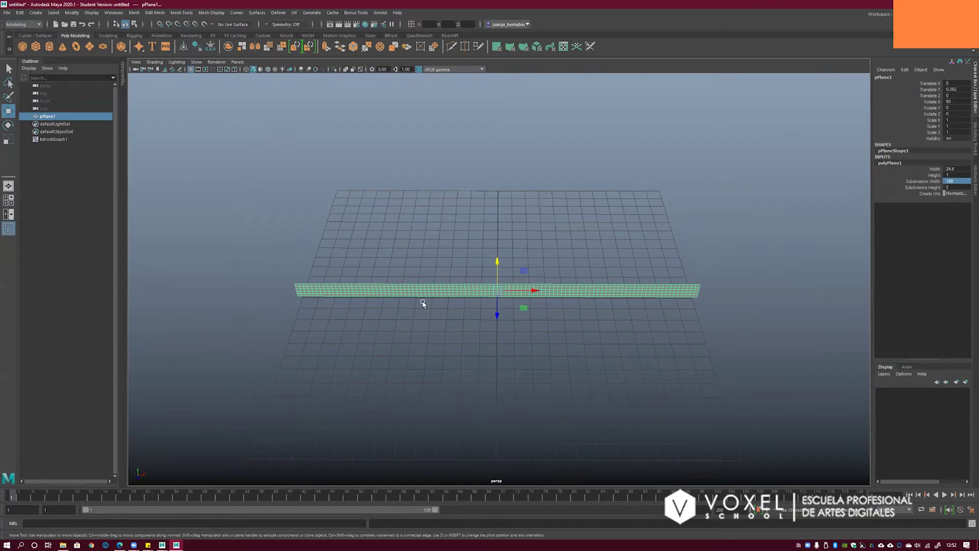
left_click_drag(644, 305, 479, 262, "alt")
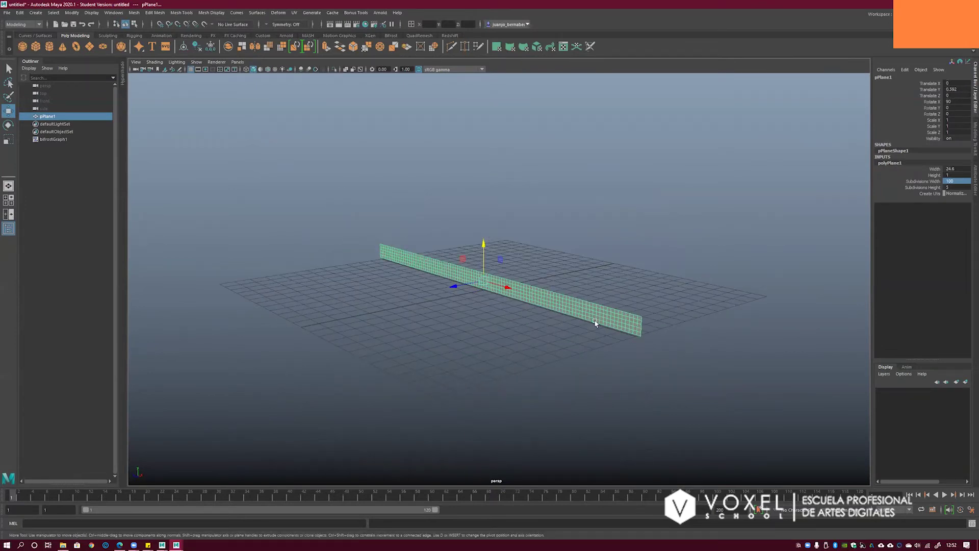
left_click_drag(600, 274, 511, 282, "alt")
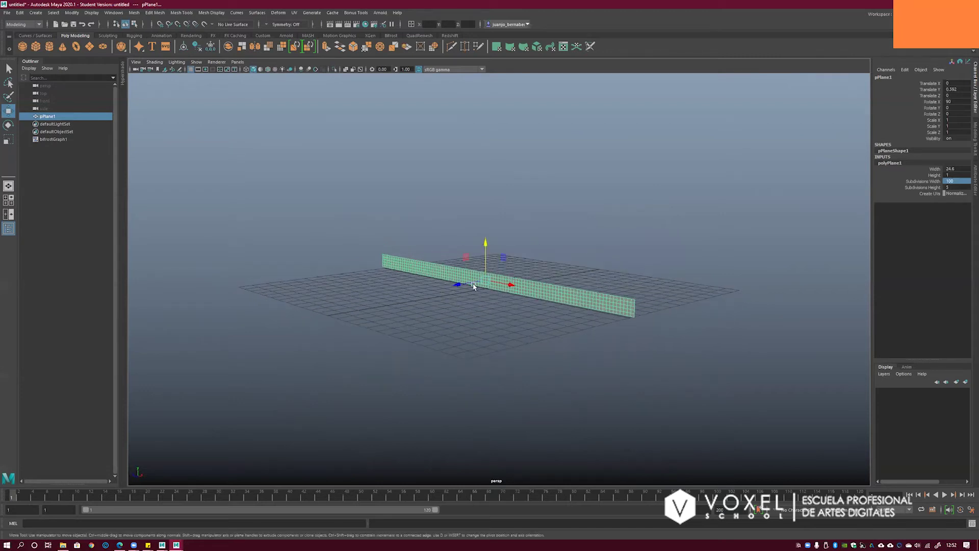
left_click_drag(559, 259, 607, 295, "alt")
key("r")
right_click_drag(606, 294, 507, 287, "alt")
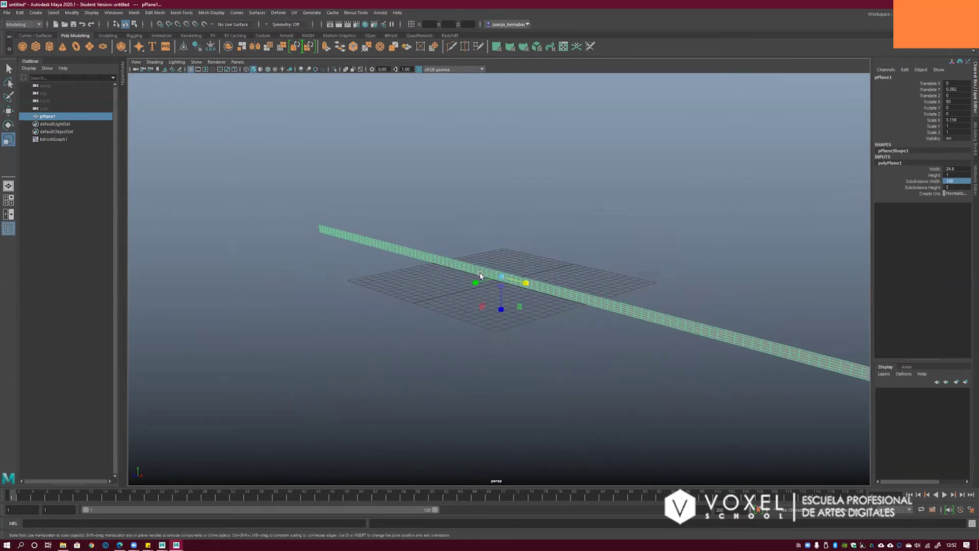
key("ctrl+z")
- Move the plane along Z to about -14.54, just beyond the edge of the grid
left_click_drag(477, 280, 583, 260, "alt")
key("w")
middle_click_drag(583, 260, 580, 258, "alt")
middle_click_drag(519, 229, 514, 231, "alt")
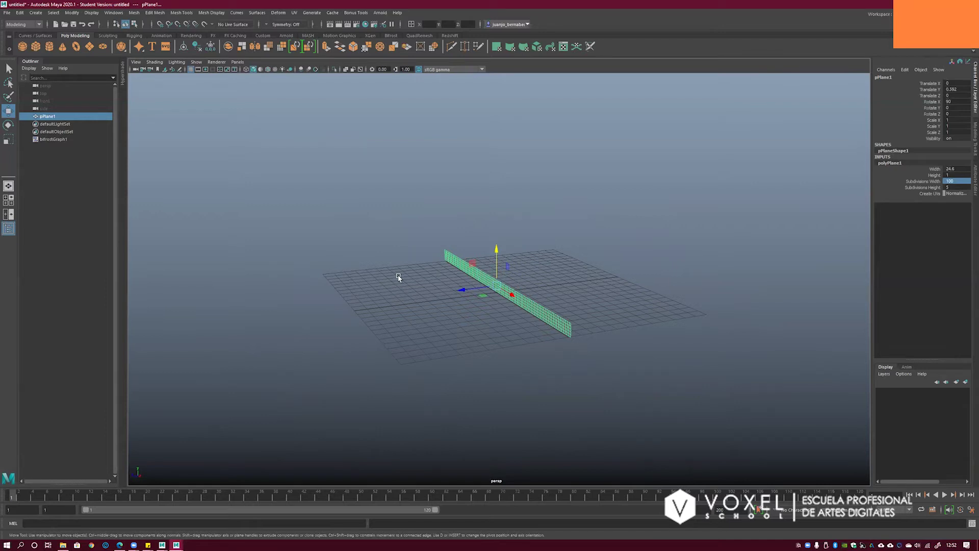
middle_click_drag(597, 229, 590, 264, "alt")
left_click_drag(590, 264, 596, 264, "alt")
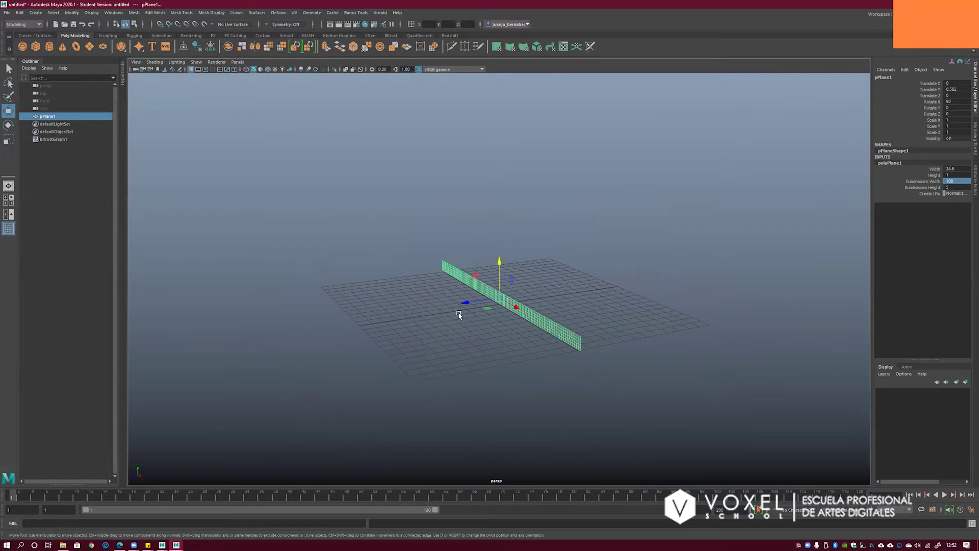
left_click_drag(465, 304, 544, 306)
key("ctrl+z")
left_click_drag(464, 303, 600, 285)
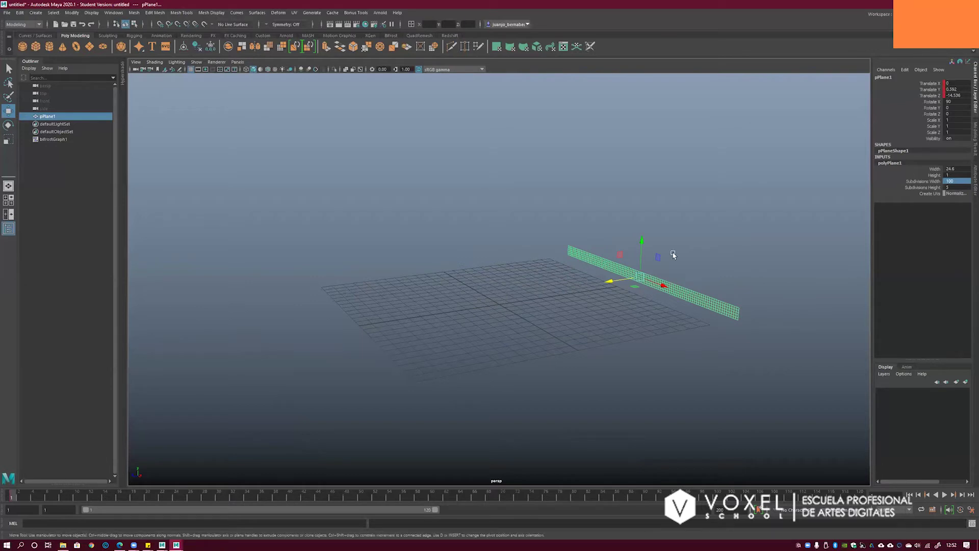
middle_click_drag(798, 220, 782, 226, "alt")
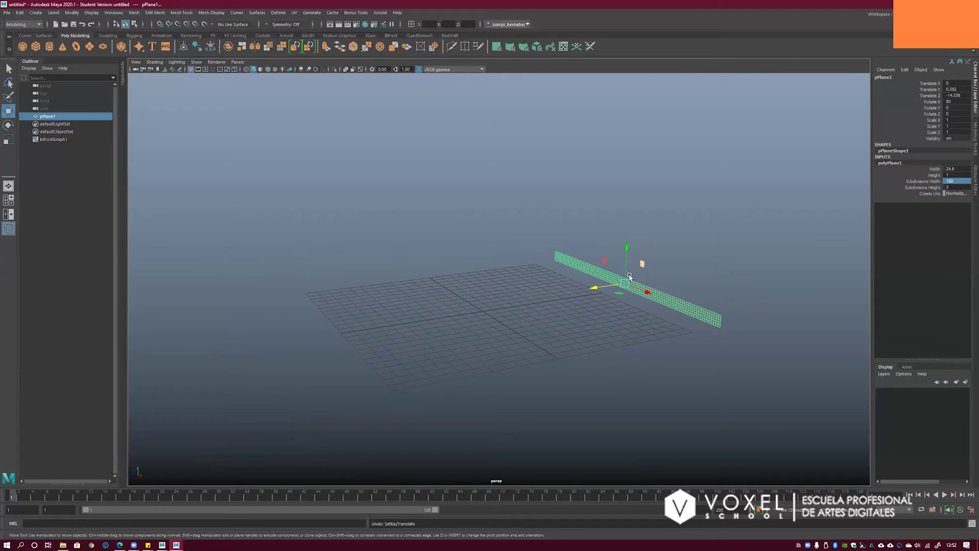
- Undo the extra Z movement and set a keyframe on only the plane's Translate Z at frame 1
left_click_drag(594, 286, 576, 289)
key("ctrl+z")
left_click(929, 95)
right_click(929, 94)
left_click(926, 110)
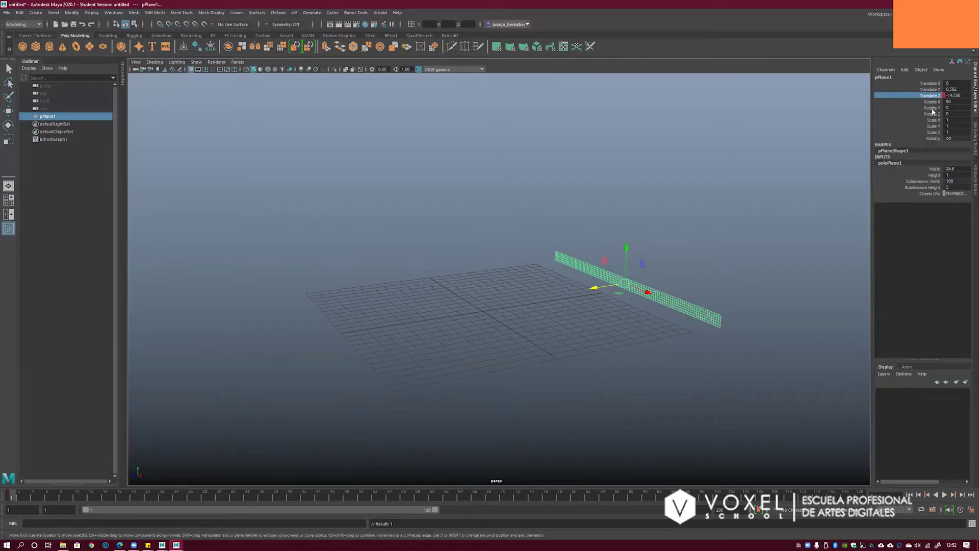
- Extend the playback range to frame 1000 and go to frame 350
mouse_move(16, 500)
left_mouse_down()
mouse_move(772, 485)
mouse_move(862, 496)
left_mouse_up()
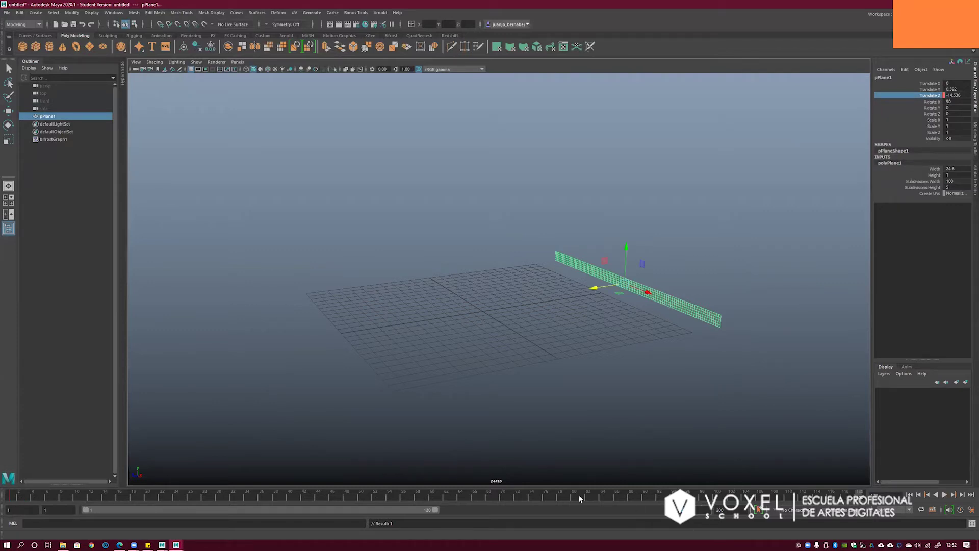
key("Return")
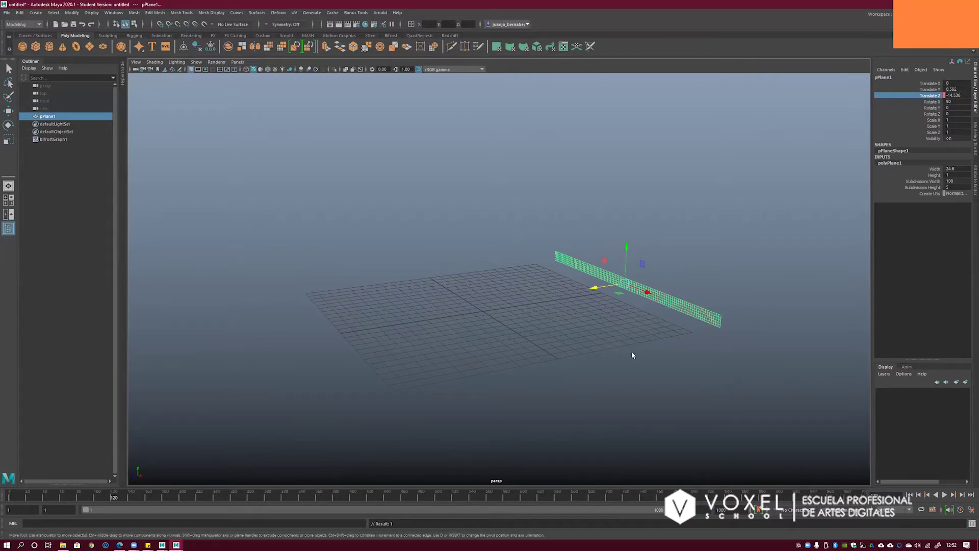
key("alt+v")
left_click(309, 500)
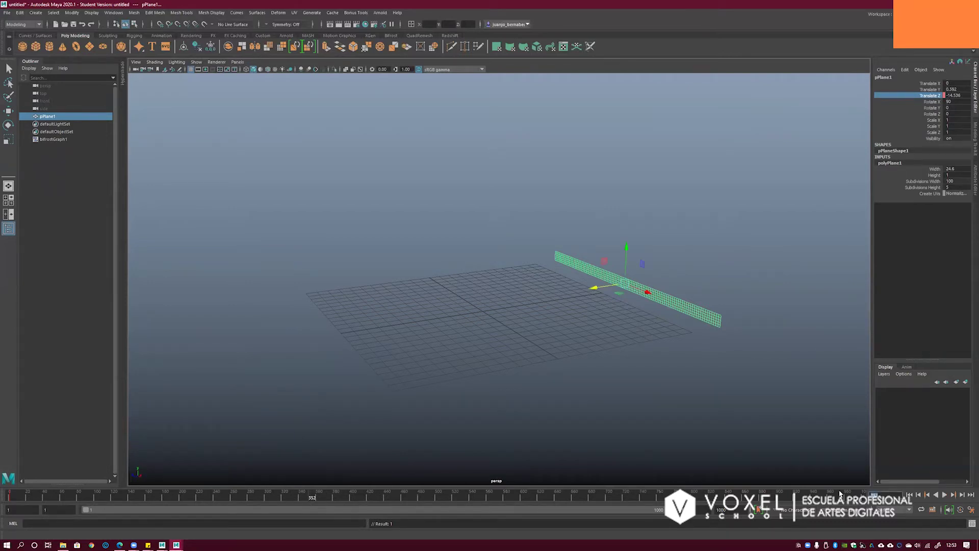
key("Return")
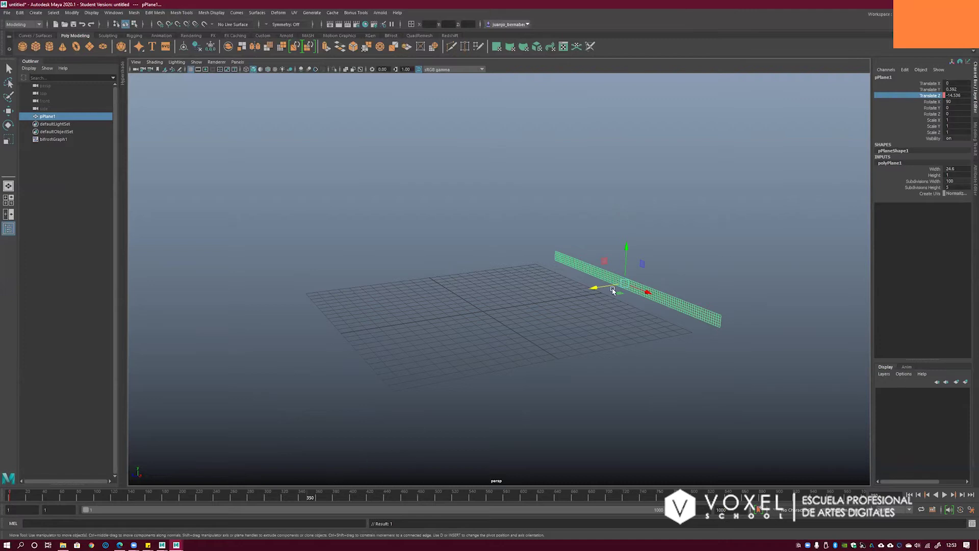
- Move the plane along Z partway over the grid and key its Translate Z at frame 350
left_click_drag(594, 290, 533, 296)
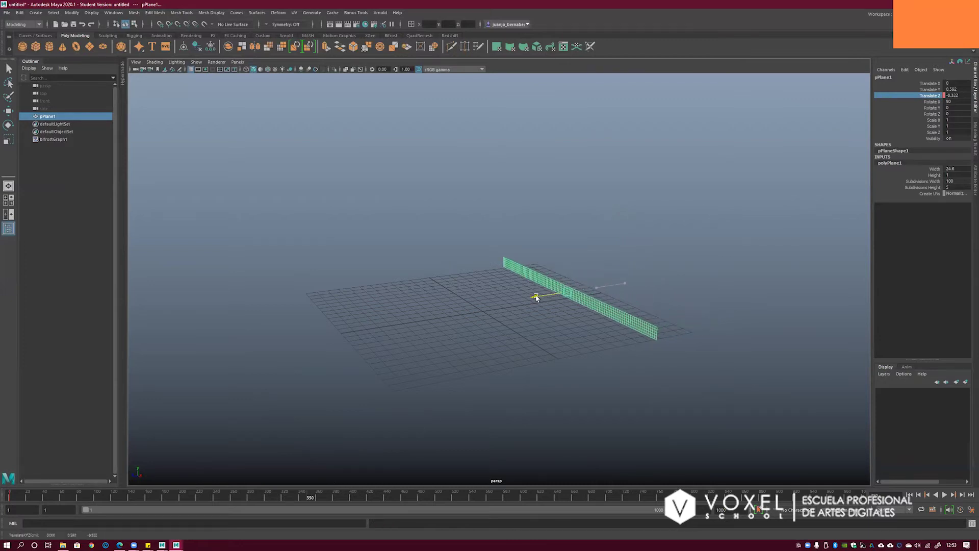
right_click(938, 101)
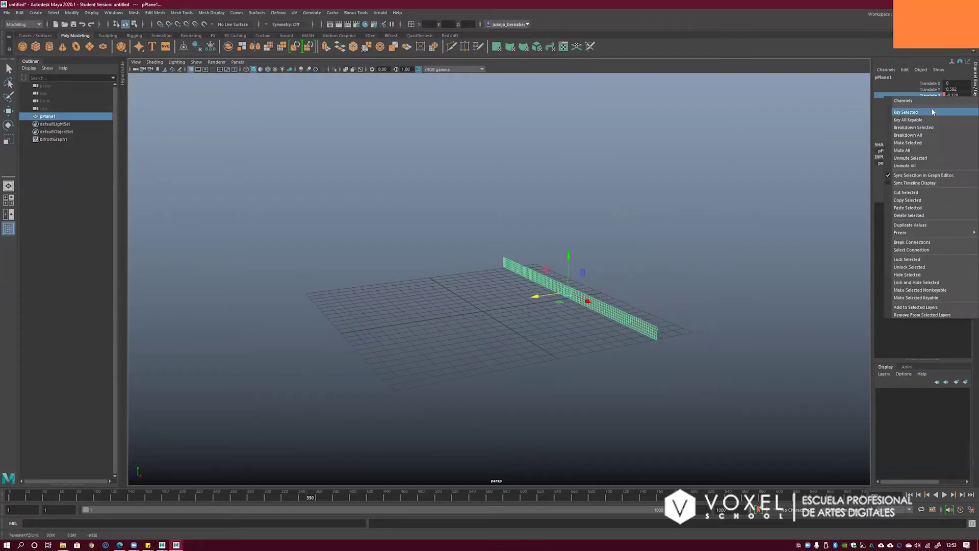
left_click(931, 108)
- Play the plane's animation from the first frame to check its movement, and stop playback
left_click(910, 497)
left_click_drag(669, 332, 612, 341, "alt")
left_click(946, 496)
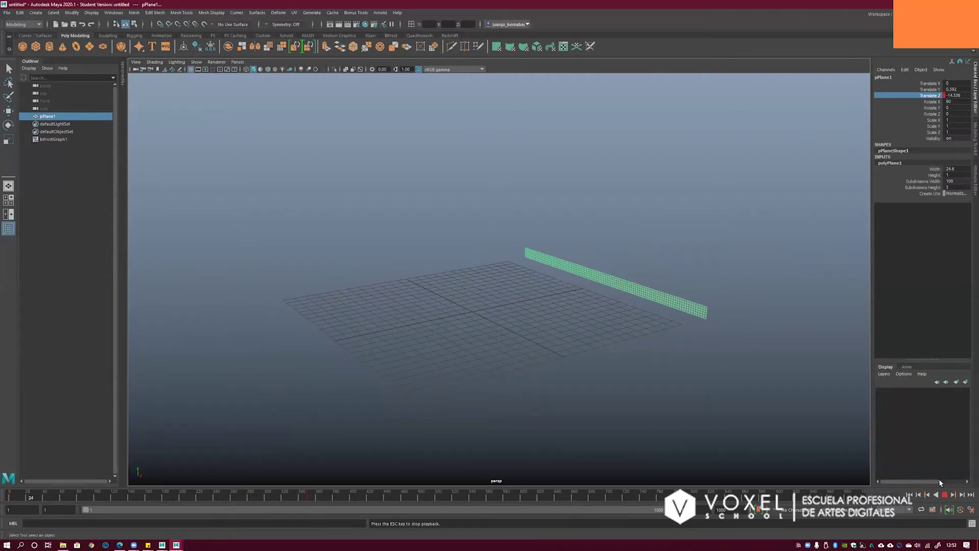
left_click_drag(704, 265, 670, 271, "alt")
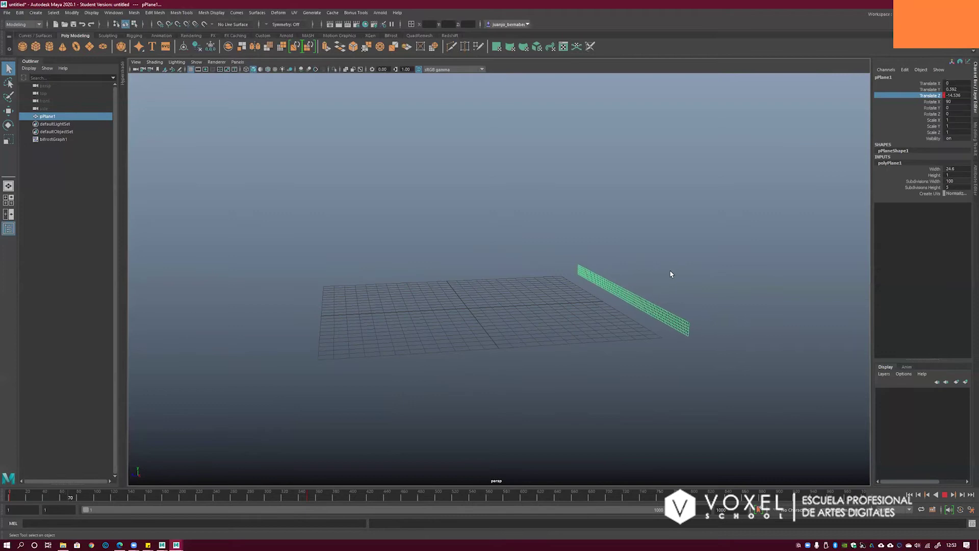
left_click(945, 495)
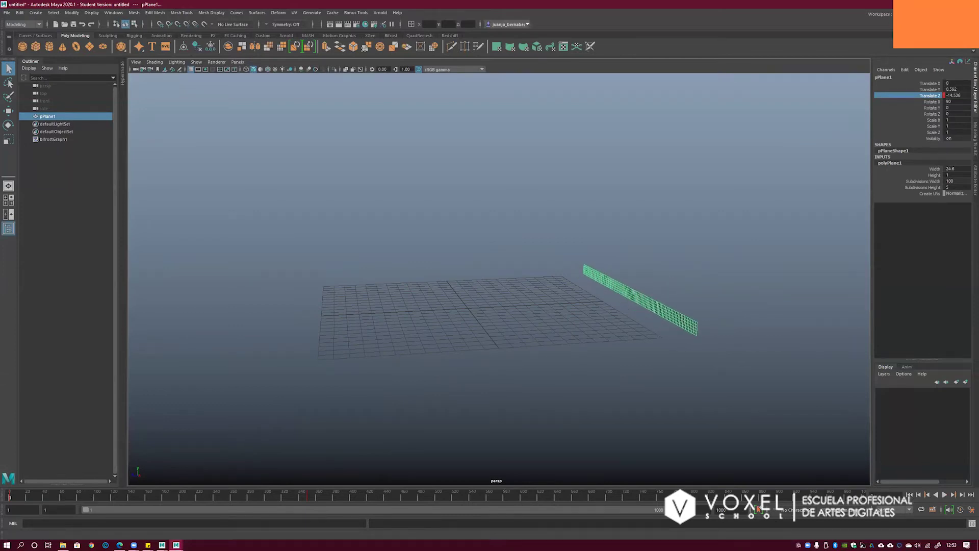
- Move the plane farther across the grid along Z at frame 350 and key its Translate Z again
left_click(962, 494)
key("w")
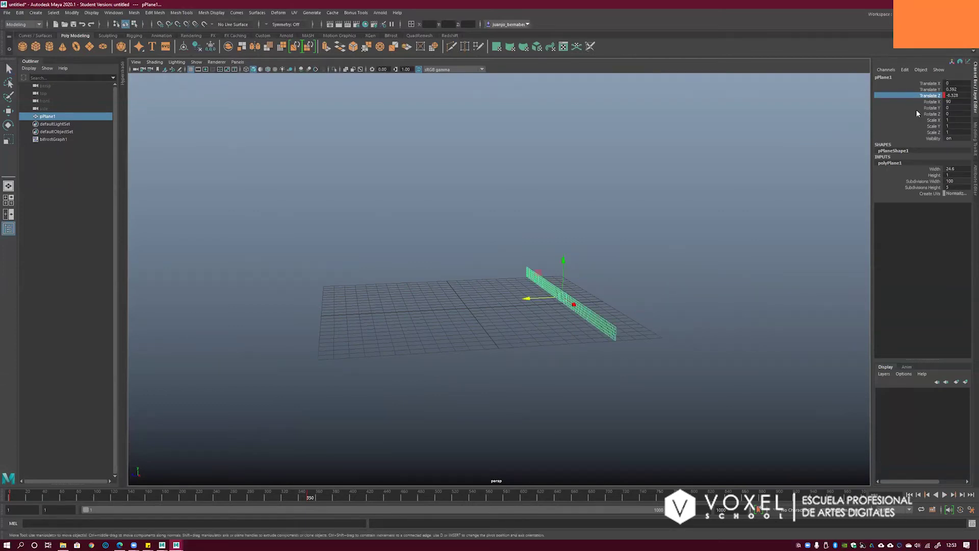
left_click_drag(528, 297, 495, 302)
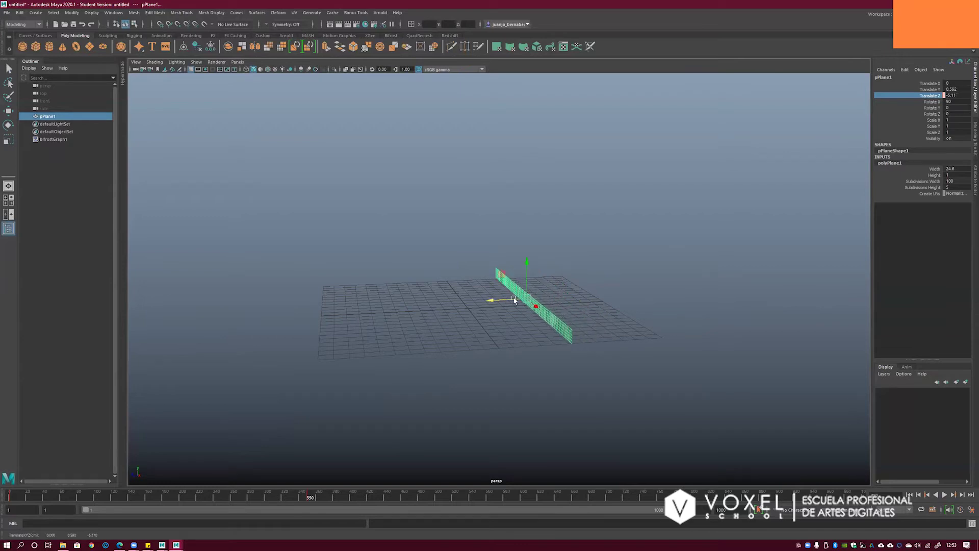
right_click(924, 97)
left_click(926, 112)
- Play the plane's adjusted animation from the first frame to check its speed, stop playback, and return to frame 1
left_click(910, 494)
key("q")
left_click_drag(584, 304, 480, 298, "alt")
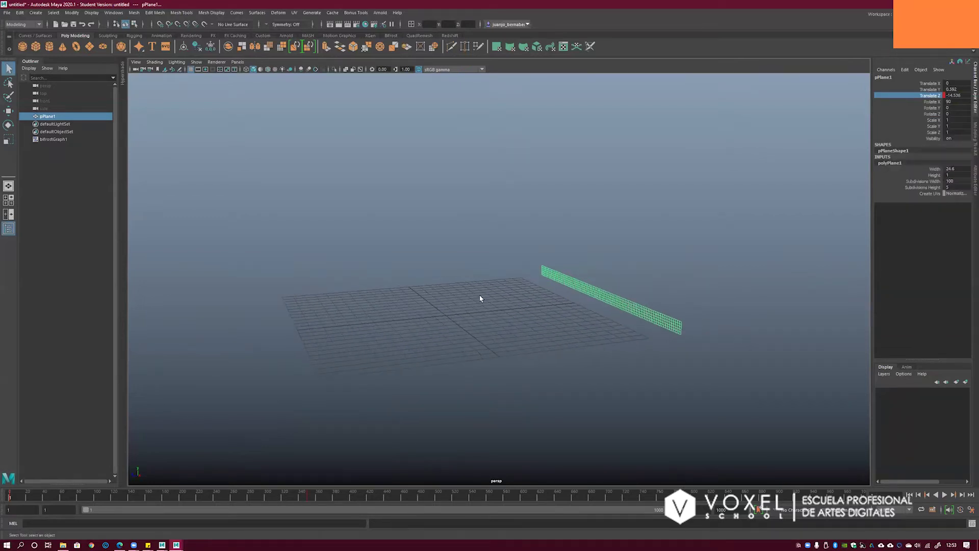
left_click_drag(612, 347, 586, 338, "alt")
left_click(944, 495)
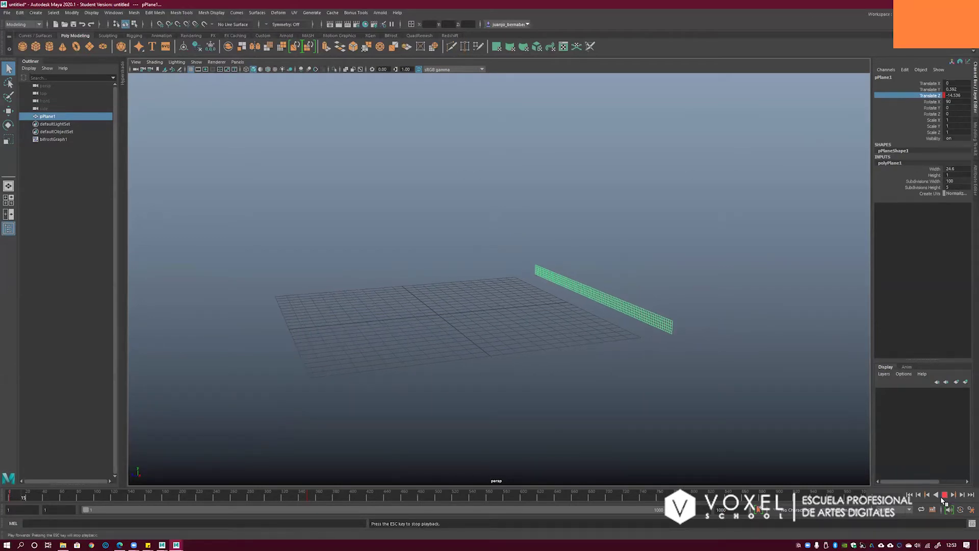
mouse_move(665, 290)
left_mouse_down("alt")
mouse_move(631, 280)
mouse_move(663, 288)
left_mouse_up("alt")
key("Escape")
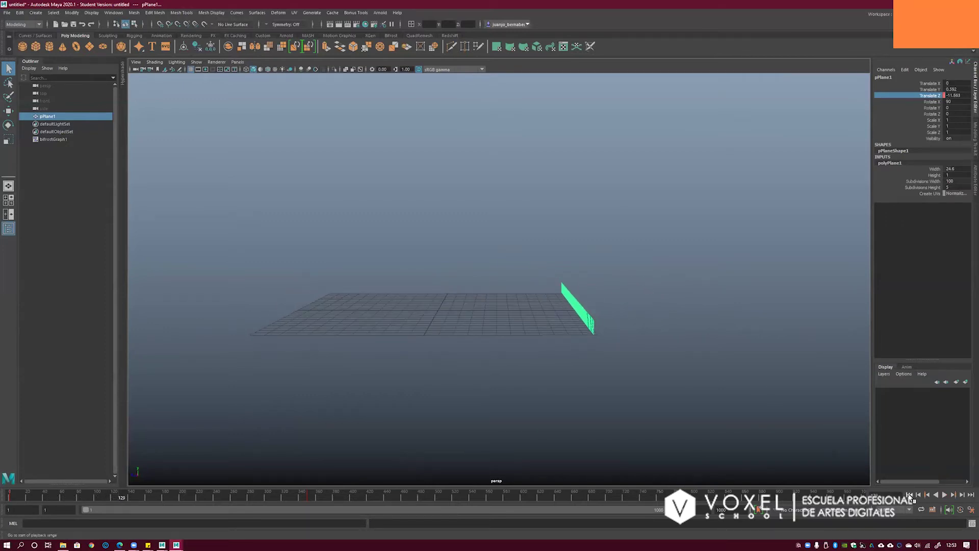
left_click(910, 495)
- Create a second polygon plane at the origin and scale it uniformly to about 41.2 as a floor beyond the grid
left_click_drag(541, 271, 458, 308, "alt")
key("w")
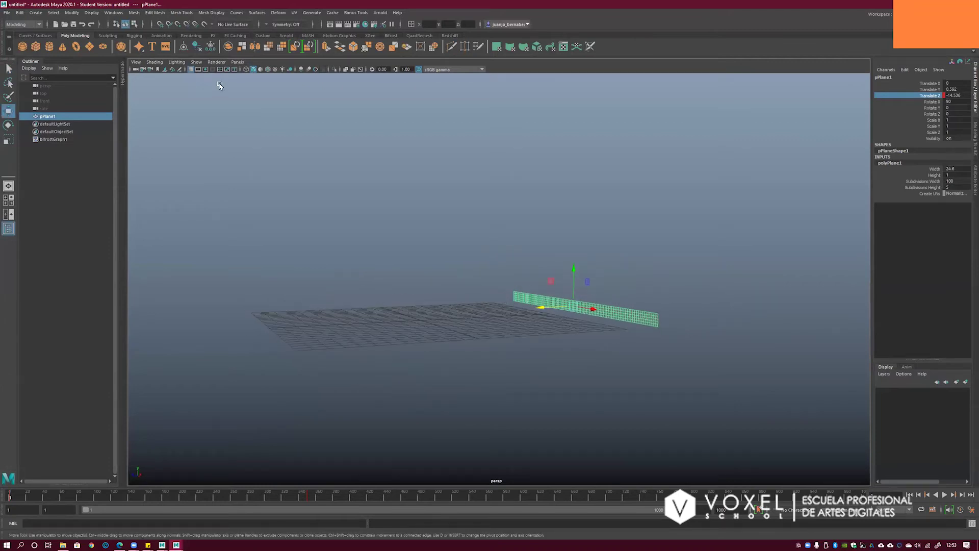
left_click(89, 47)
key("r")
left_click_drag(490, 308, 501, 288, "alt")
key("w")
right_click_drag(501, 288, 462, 244, "alt")
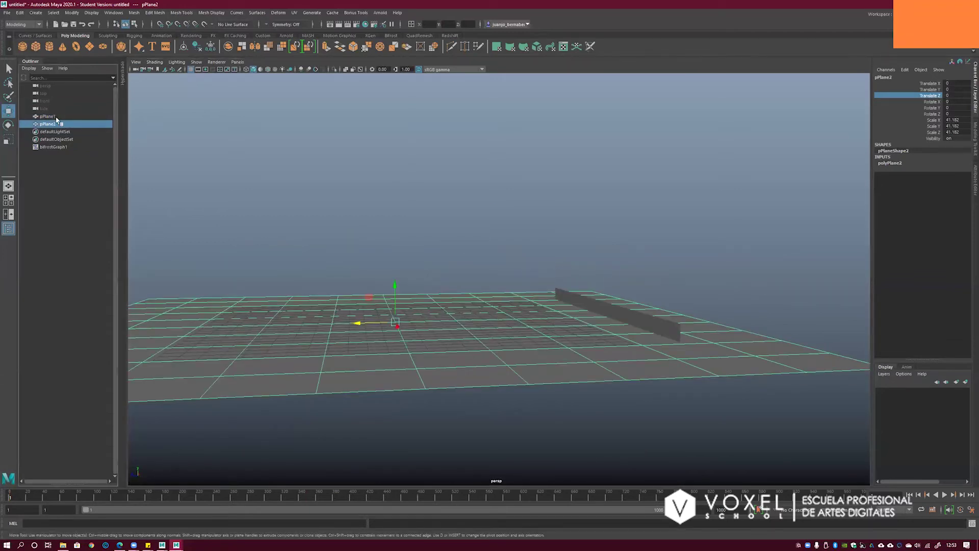
- Rename the animated vertical plane as emitter and the large floor plane as ground
left_click(55, 117)
double_click(51, 117)
type("d")
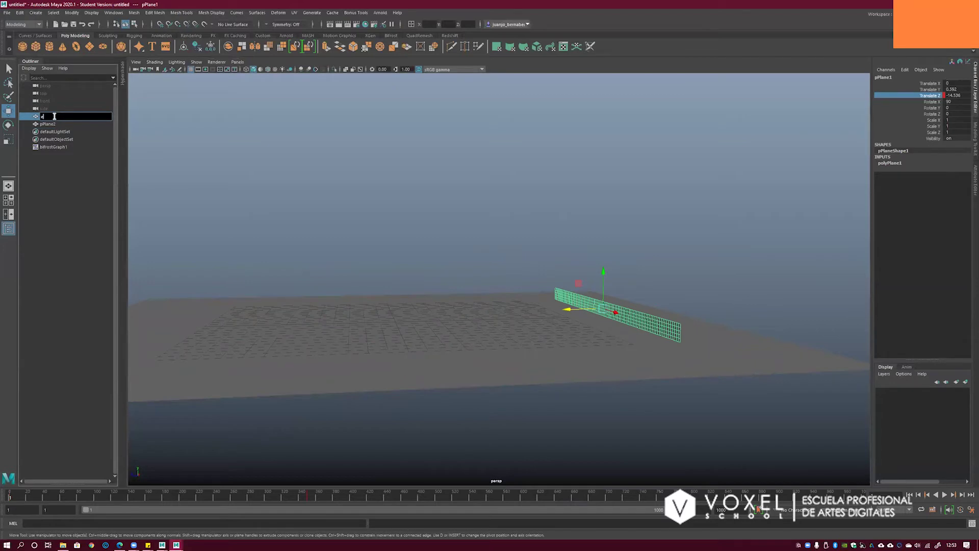
type("mitter")
key("Return")
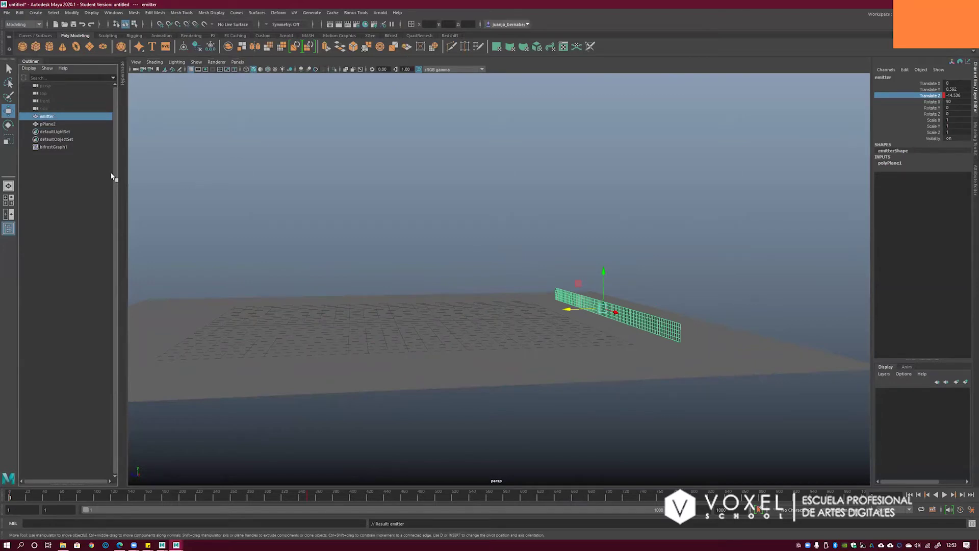
left_click(51, 124)
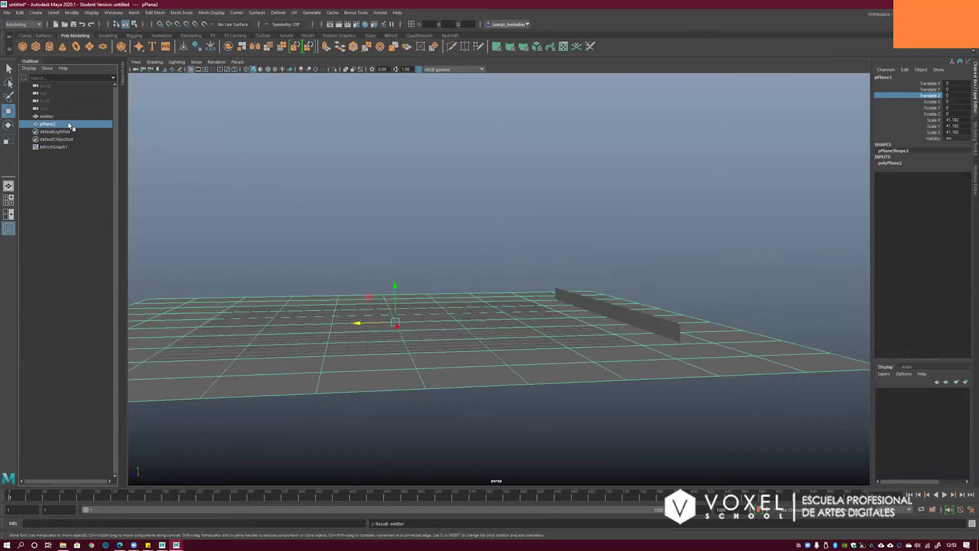
double_click(69, 124)
type("dround")
key("Return")
- Select the emitter and create a Texture deformer on it with UV point space and Handle direction
left_click(440, 274)
left_click(417, 309)
left_click(579, 290)
mouse_move(564, 308)
left_mouse_down("alt")
mouse_move(500, 308)
mouse_move(558, 317)
left_mouse_up("alt")
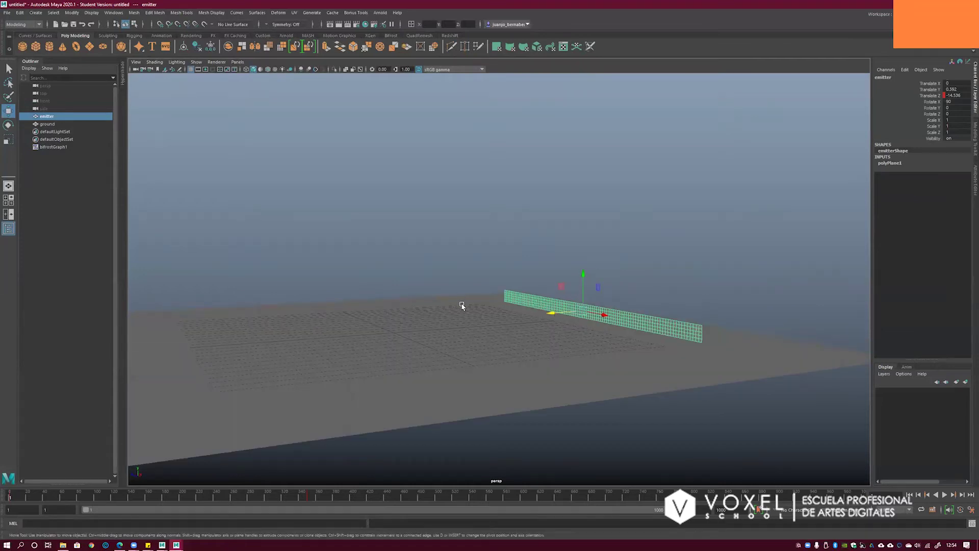
key("q")
mouse_move(531, 301)
left_mouse_down("alt")
mouse_move(584, 265)
mouse_move(525, 290)
left_mouse_up("alt")
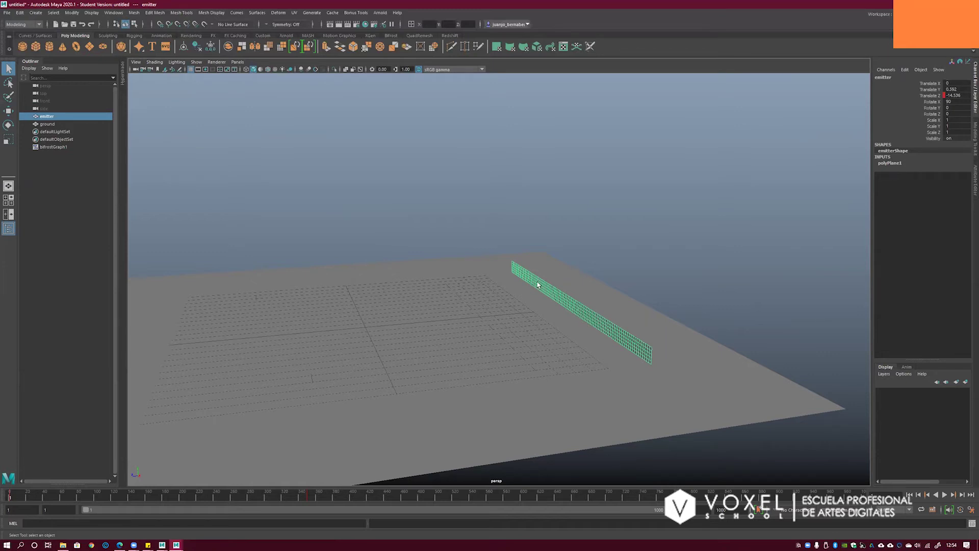
left_click_drag(538, 285, 485, 312, "alt")
key("w")
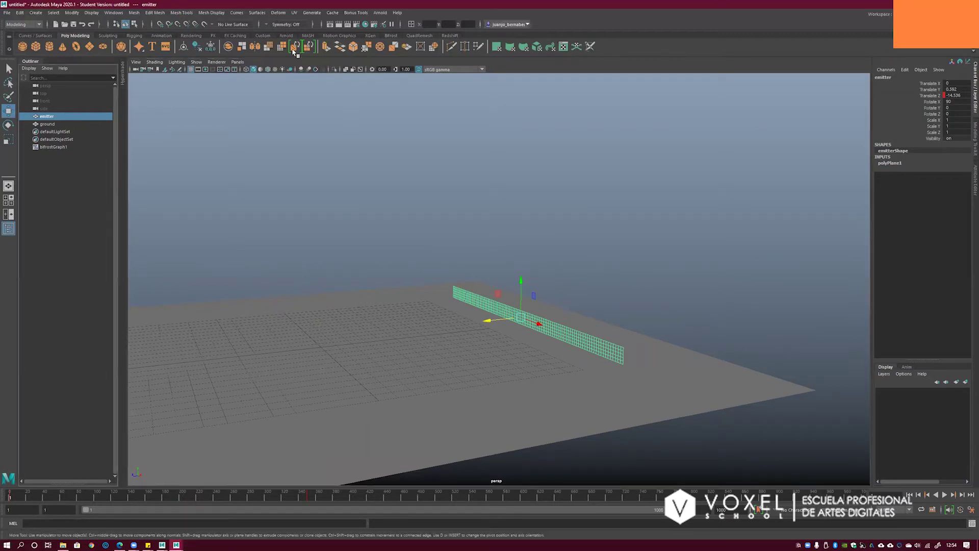
left_click(278, 12)
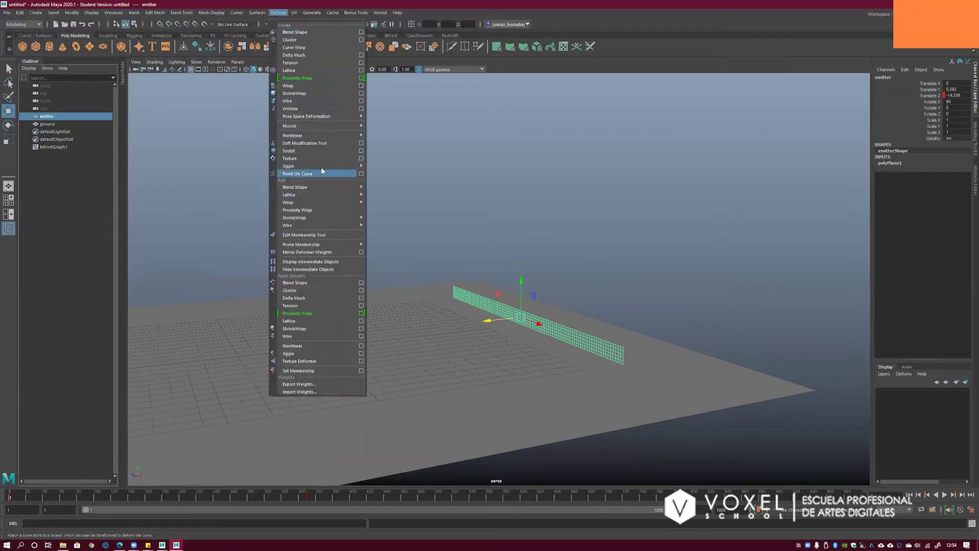
left_click(361, 159)
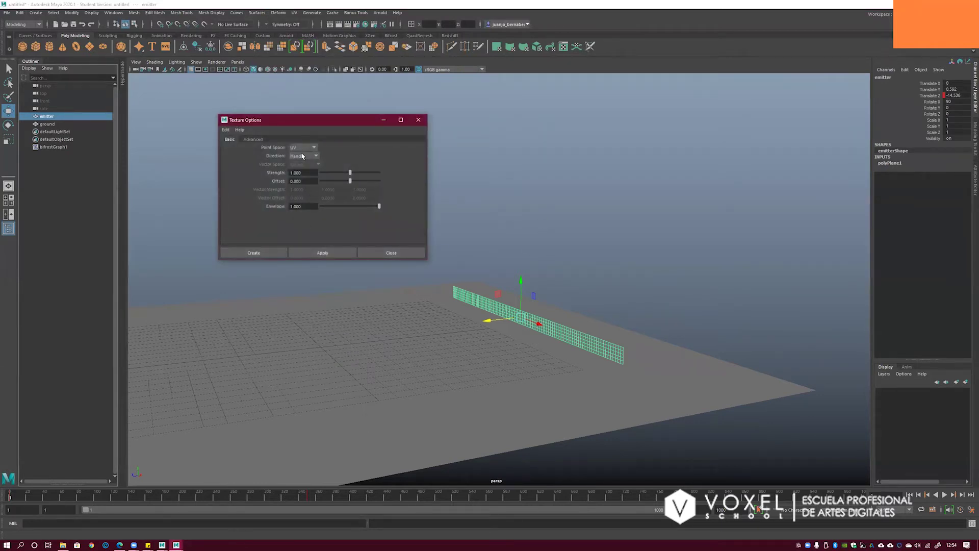
left_click(253, 253)
- Connect a 2D Noise texture to the Texture attribute of the emitter's deformer
left_click_drag(536, 283, 514, 281, "alt")
key("ctrl+a")
left_click_drag(386, 277, 371, 315, "alt")
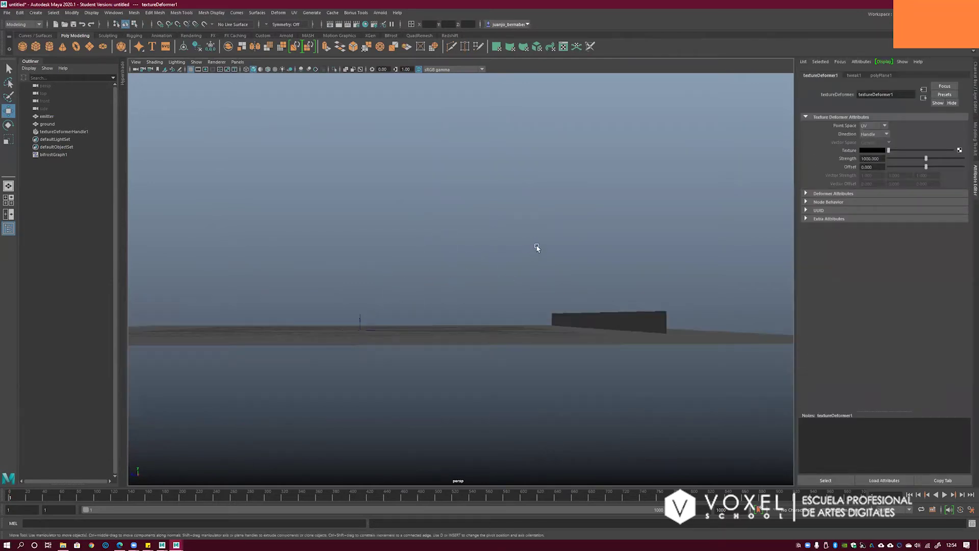
left_click_drag(537, 247, 507, 243, "alt")
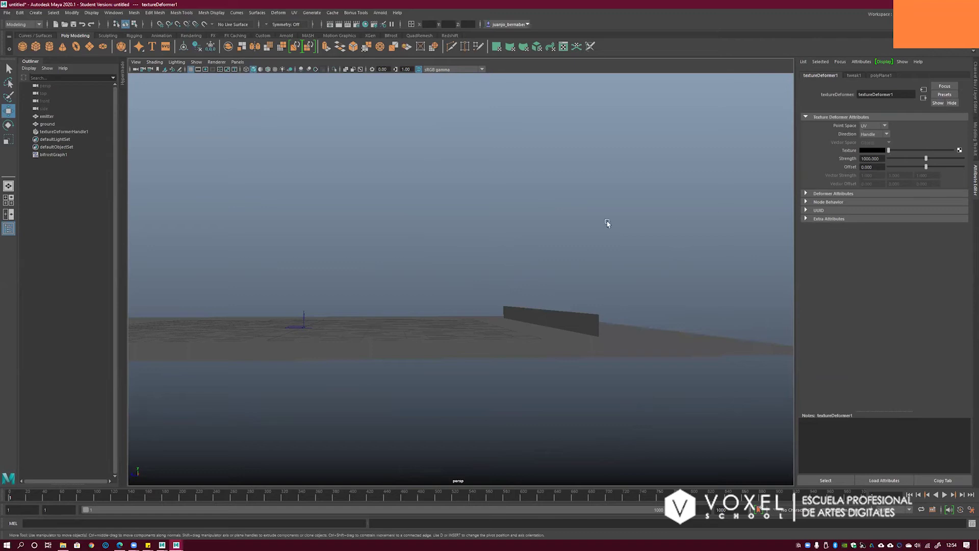
left_click_drag(608, 223, 623, 223, "alt")
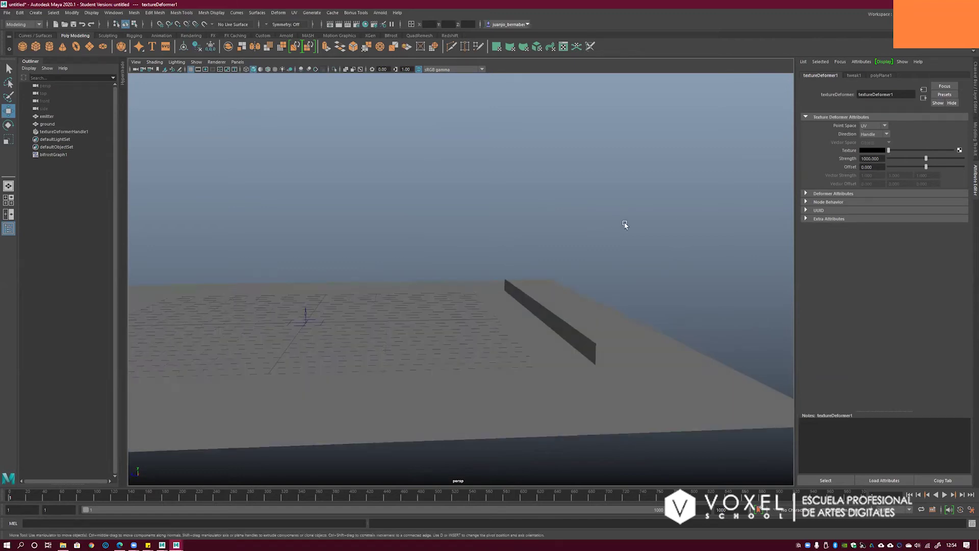
left_click(880, 159)
left_click(959, 151)
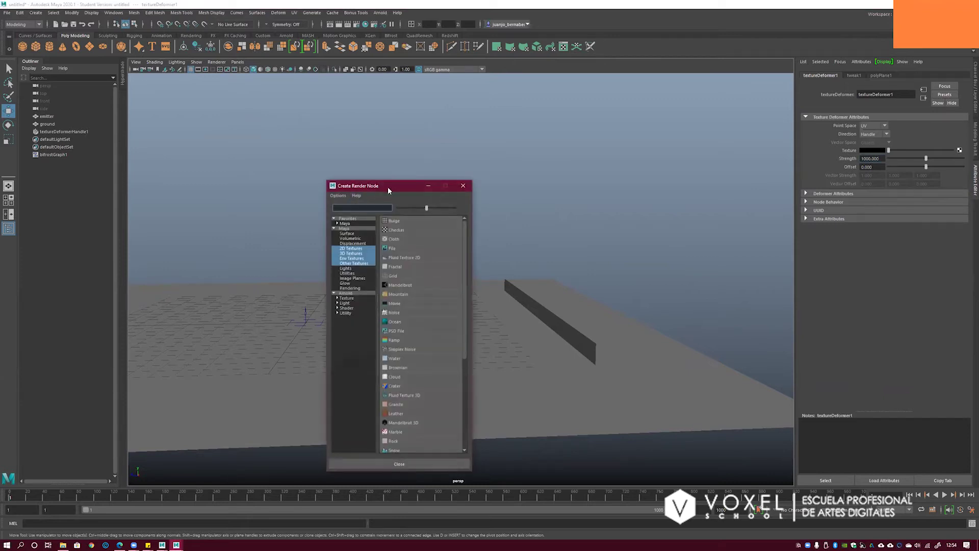
left_click(352, 246)
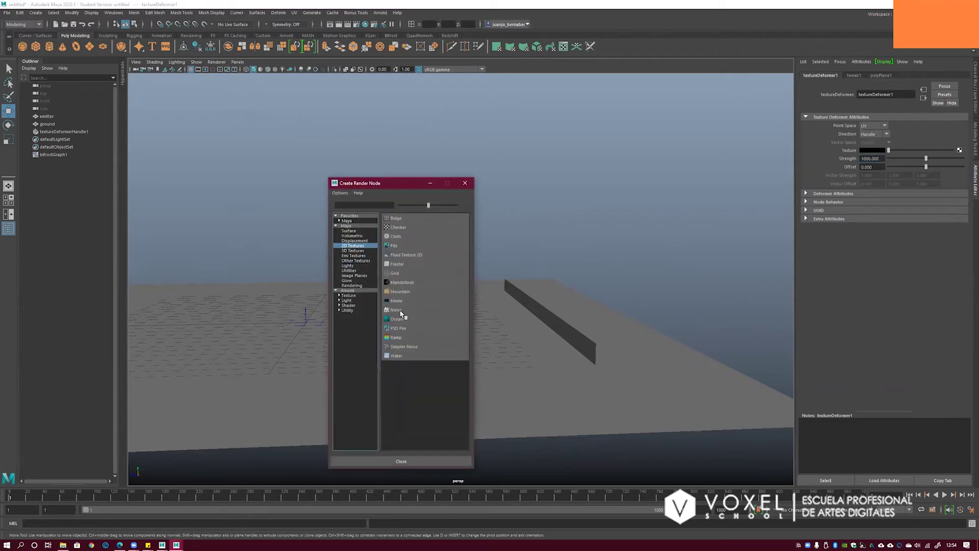
left_click(397, 311)
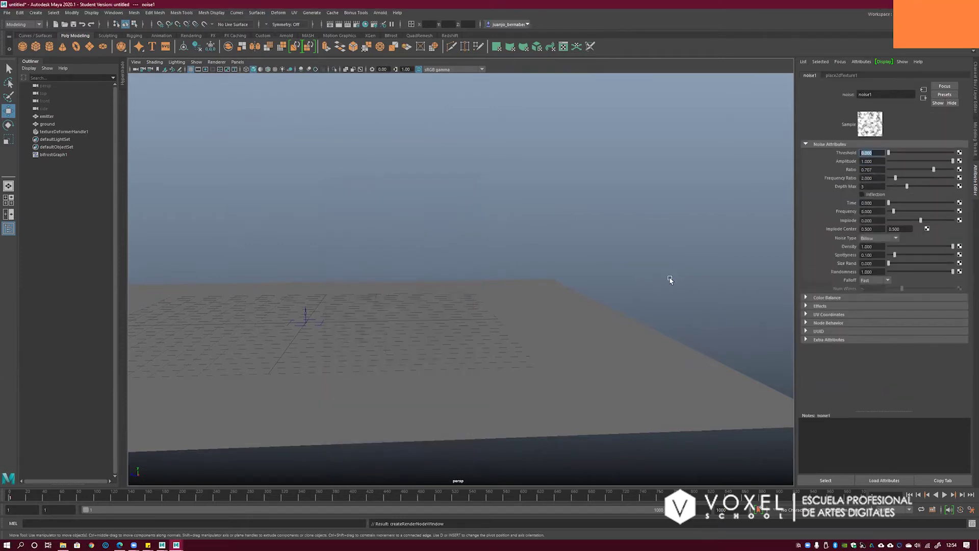
- Select the texture deformer handle and rotate it so the emitter is displaced sideways instead of upwards
left_click(77, 131)
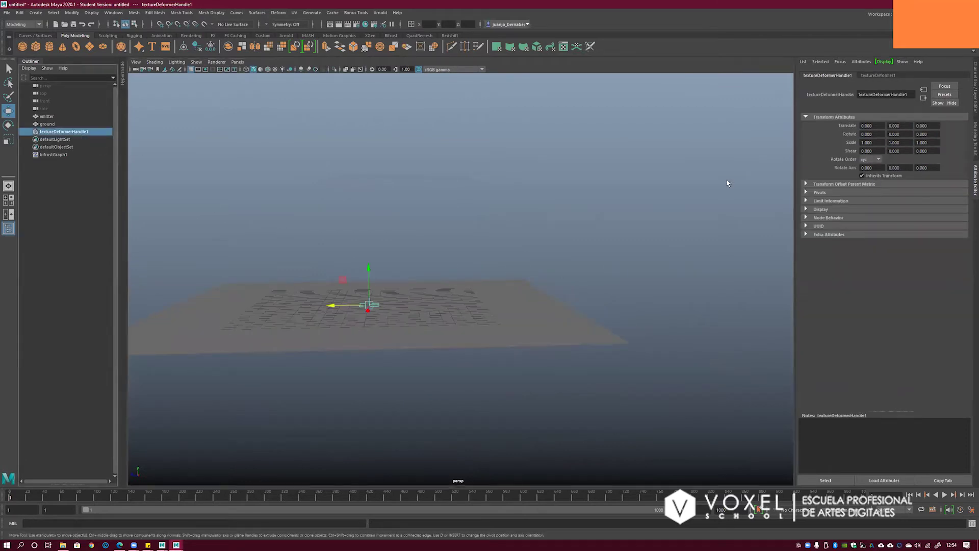
left_click(872, 75)
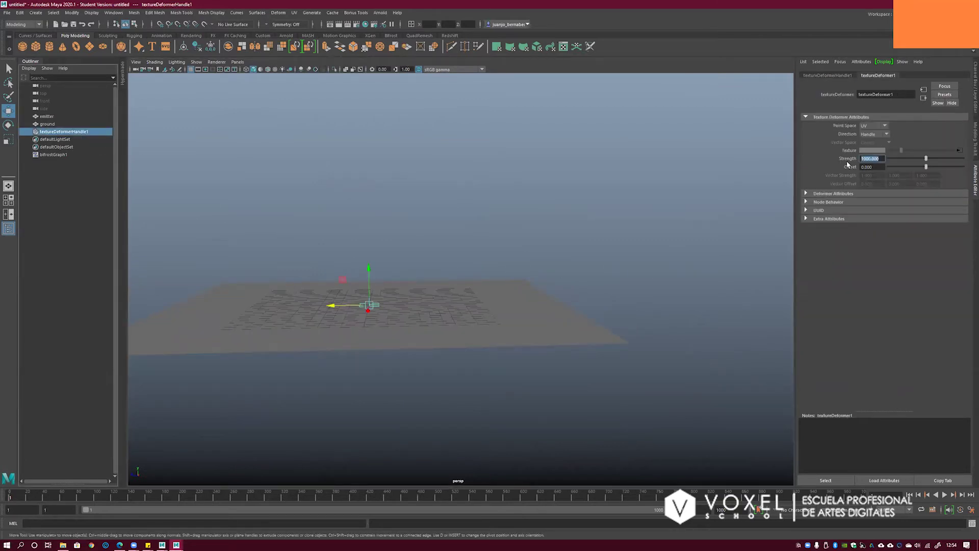
left_click(866, 167)
left_click_drag(609, 209, 452, 258, "alt")
key("e")
left_click_drag(362, 279, 316, 300)
left_click_drag(443, 247, 850, 173, "alt")
- Lower the texture deformer's Strength, first trying 0.1 and finally using 0.002
left_click(867, 159)
type("0.1")
key("Return")
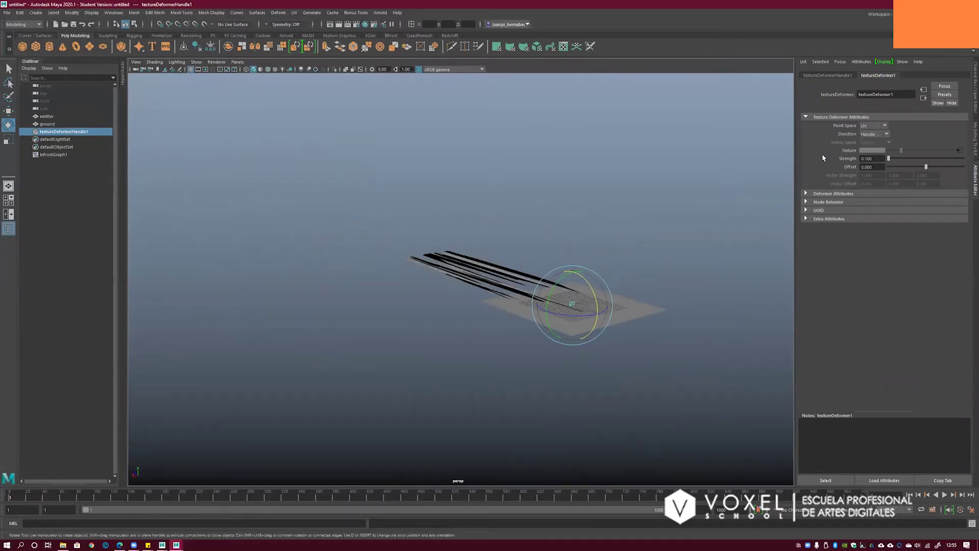
left_click(868, 167)
middle_click_drag(632, 206, 615, 208, "alt")
left_click_drag(877, 159, 863, 164)
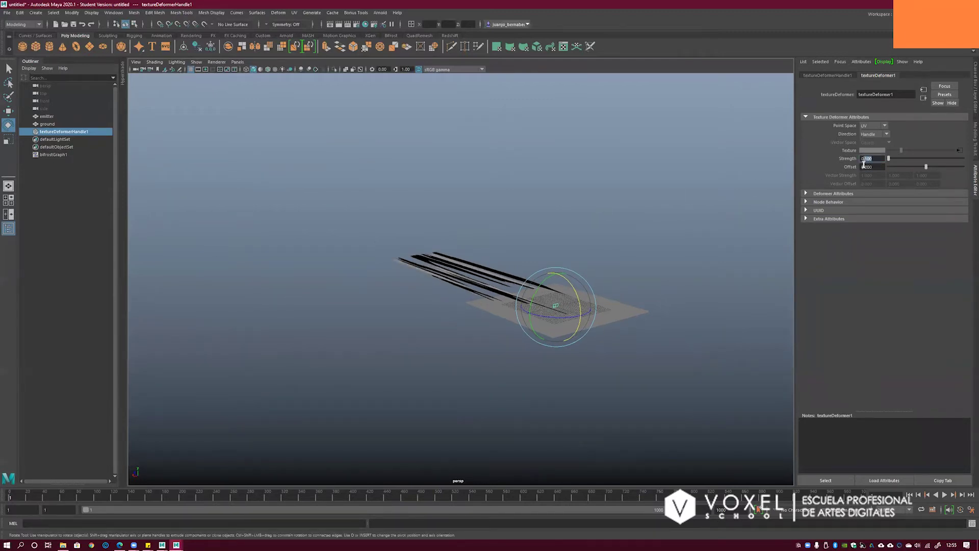
type("0.0")
key("Return")
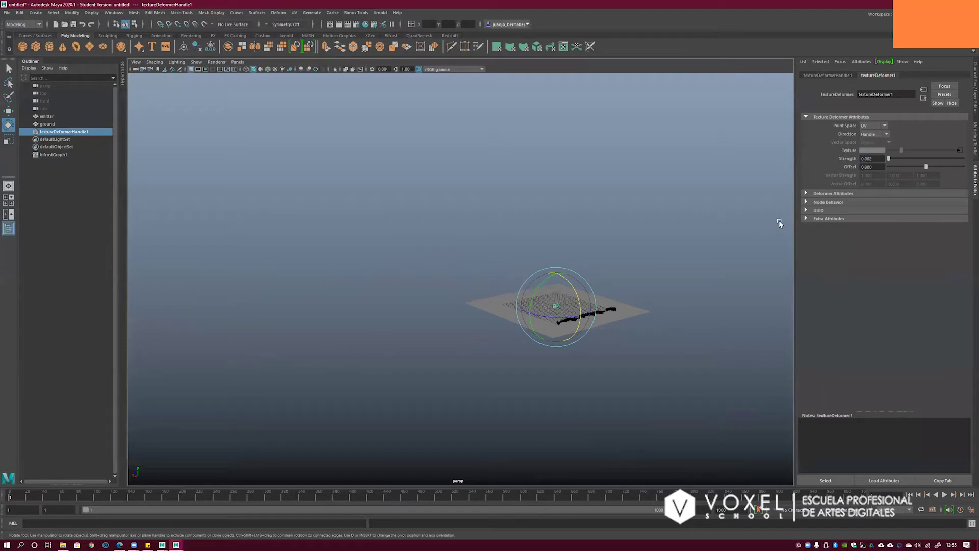
right_click_drag(605, 249, 675, 246, "alt")
right_click_drag(571, 248, 676, 247, "alt")
middle_click_drag(676, 247, 556, 311, "alt")
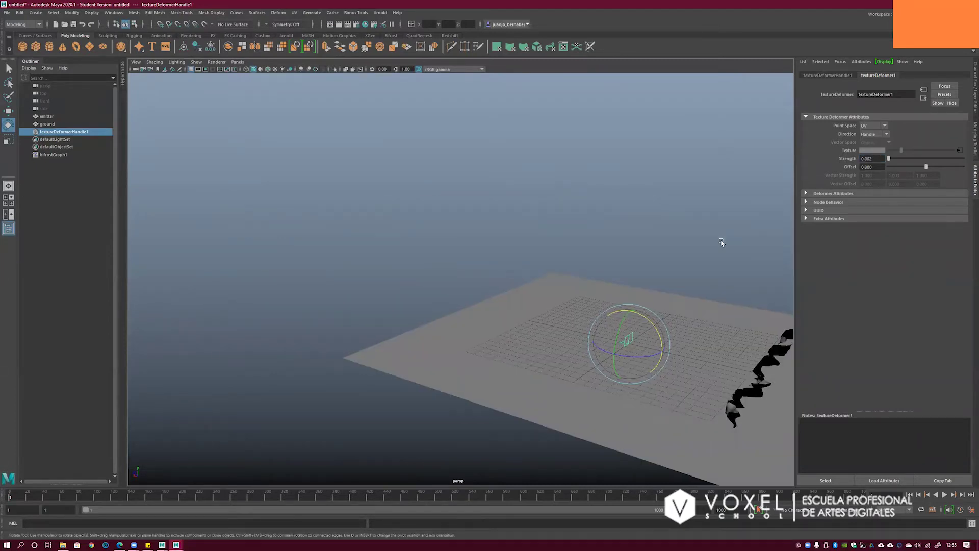
- Change the texture deformer's Direction to Normal and check the emitter's displacement
middle_click_drag(721, 241, 598, 241, "alt")
left_click_drag(597, 242, 842, 173, "alt")
left_click_drag(664, 245, 606, 231, "alt")
key("q")
left_click_drag(512, 243, 840, 137, "alt")
key("w")
left_click(874, 134)
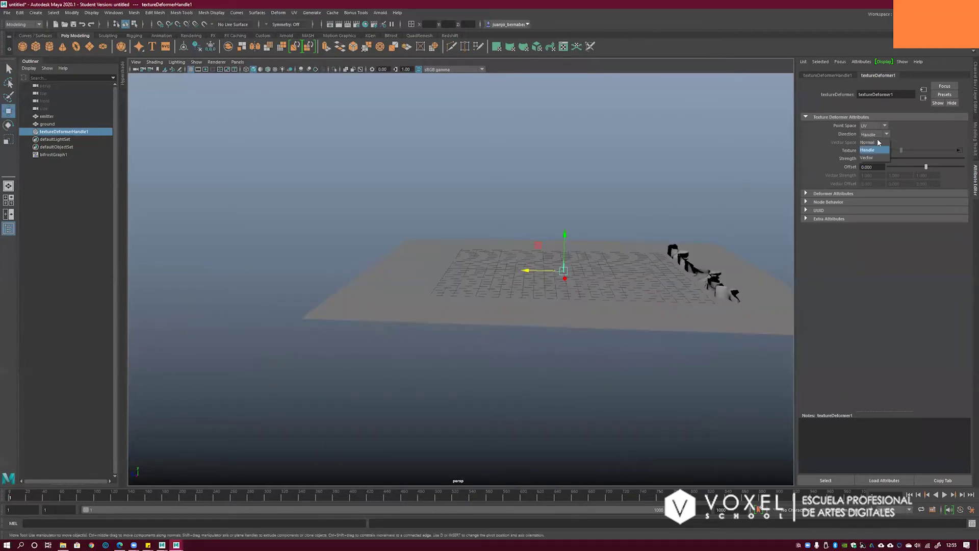
left_click(876, 147)
key("q")
left_click_drag(782, 214, 716, 194, "alt")
middle_click_drag(461, 281, 522, 291, "alt")
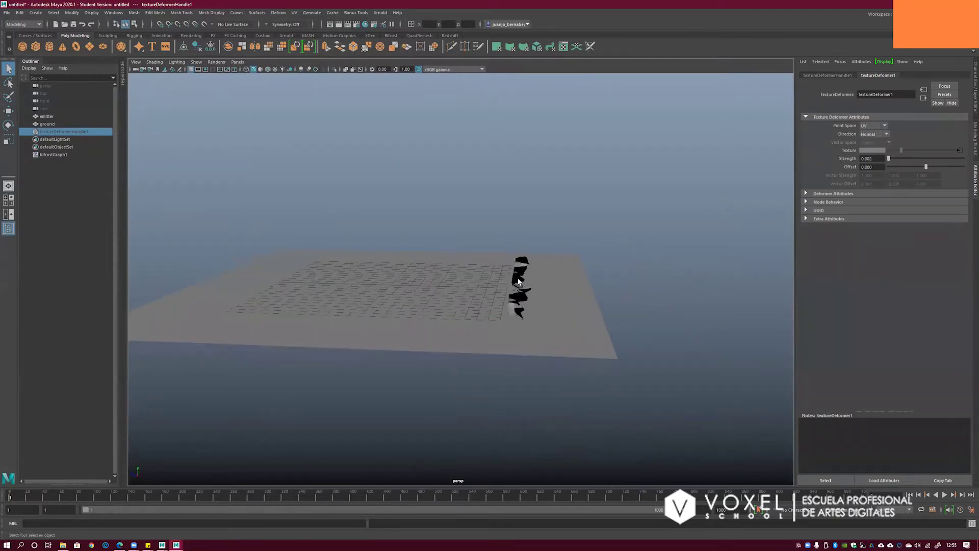
- Open the connected noise texture's attributes, and frame the emitter to examine its deformed shape up close
left_click(880, 158)
left_click(958, 151)
left_click_drag(561, 234, 524, 242, "alt")
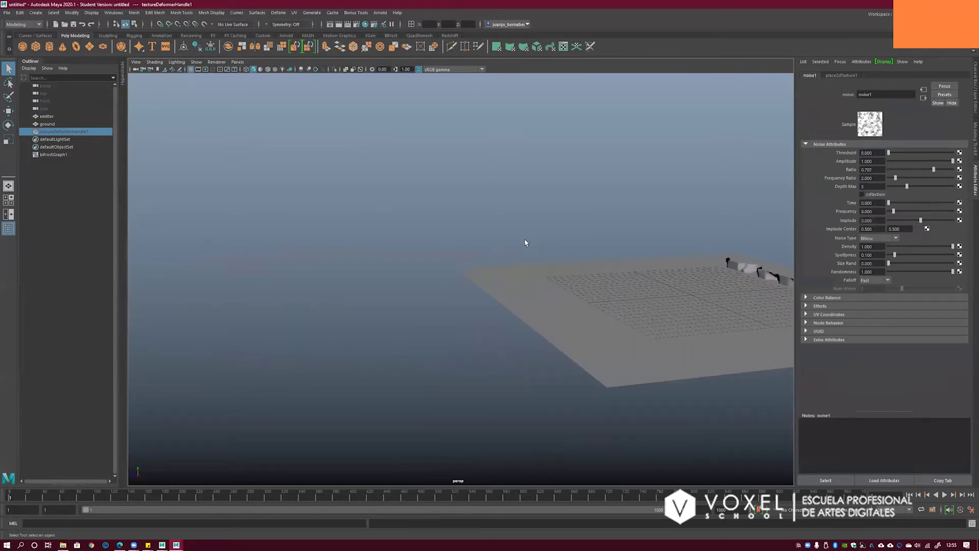
middle_click_drag(579, 236, 525, 240, "alt")
left_click(577, 283)
key("f")
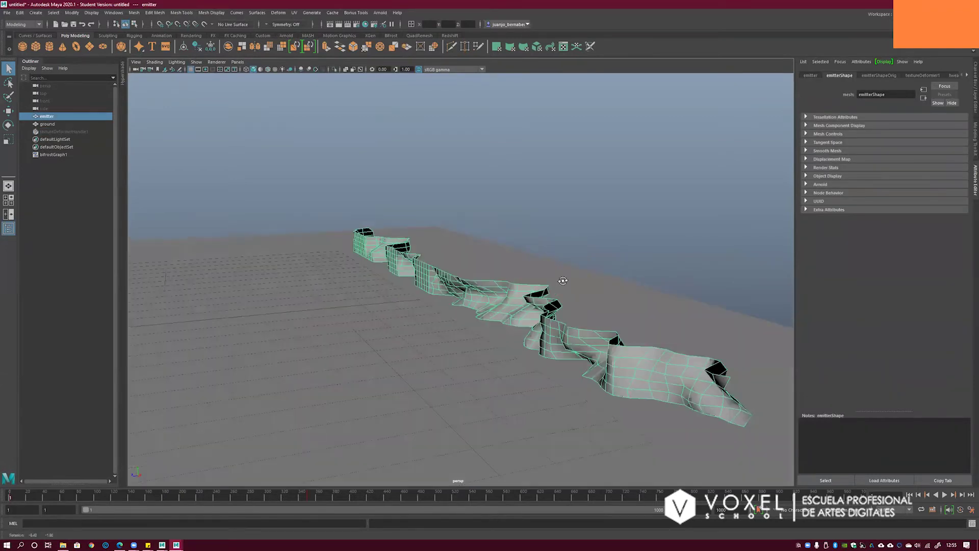
left_click_drag(562, 282, 556, 273, "alt")
right_click_drag(556, 273, 556, 279, "alt")
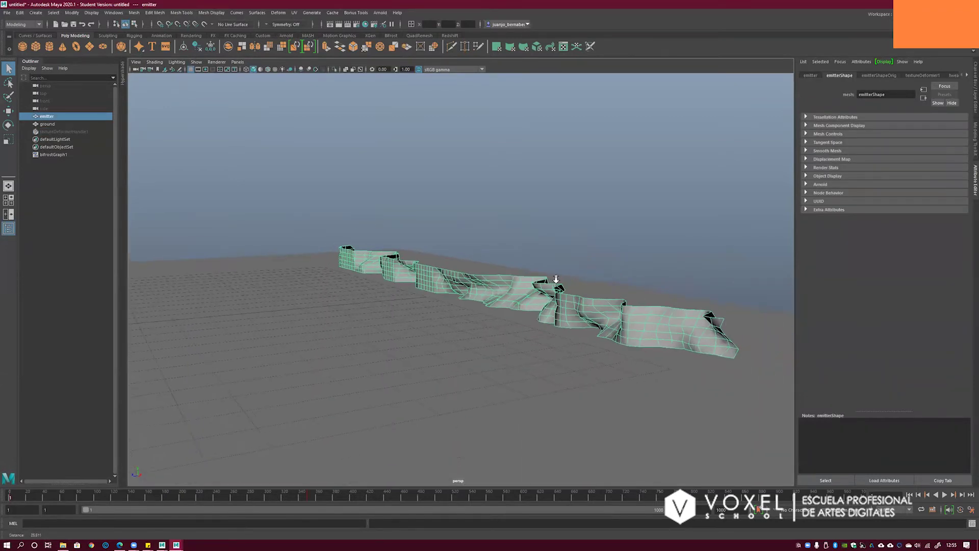
- Drive the noise texture's Time with the expression =time/2 and play the animation
left_click(64, 132)
left_click(960, 152)
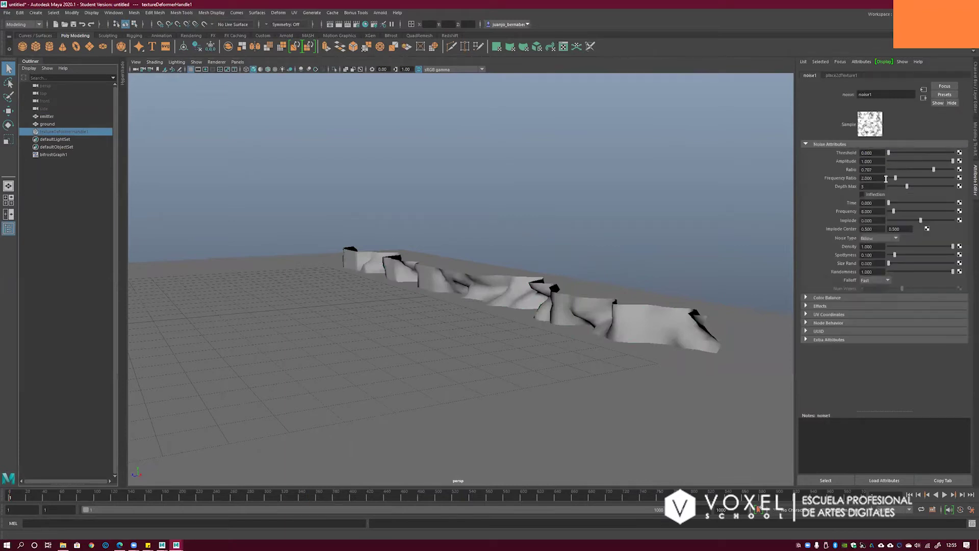
left_click_drag(891, 205, 800, 186)
type("=time/2")
key("Return")
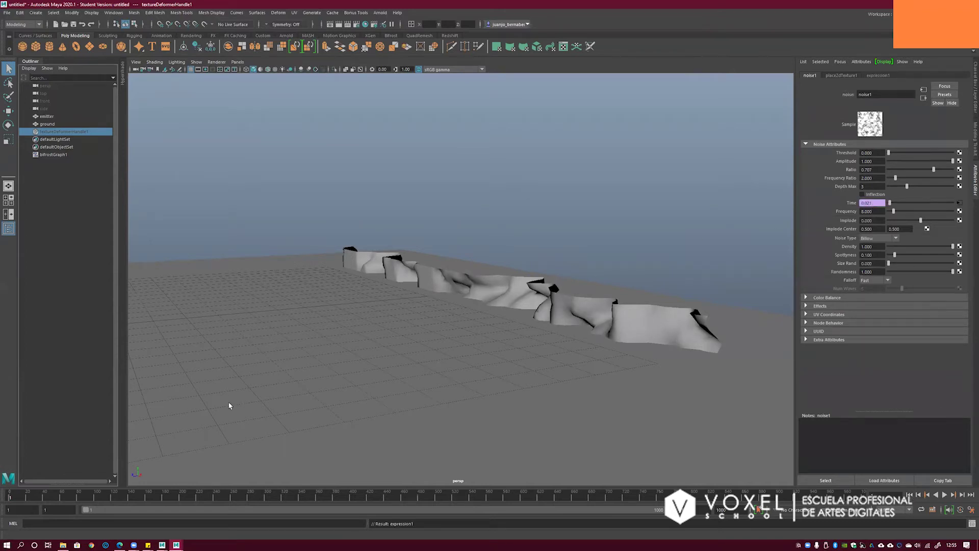
left_click(945, 495)
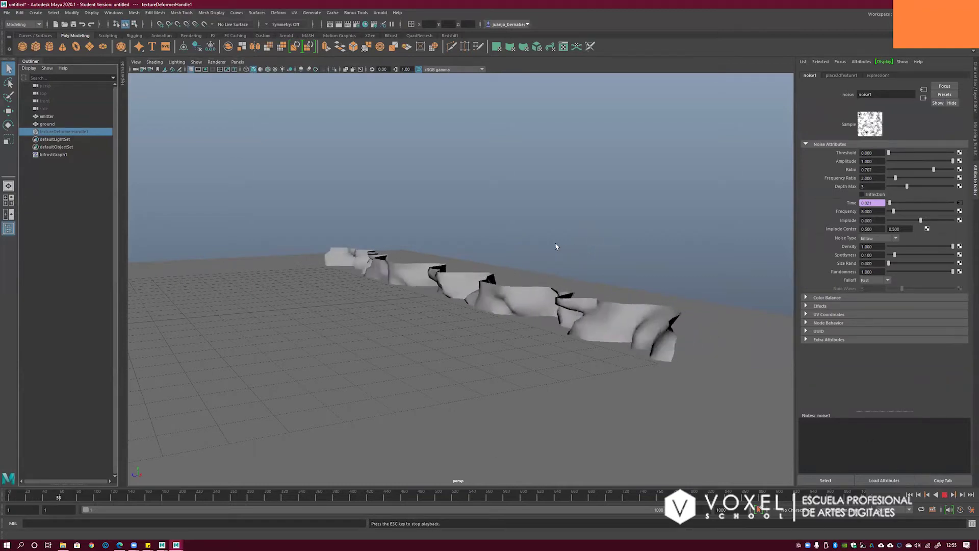
- Examine the emitter's animated noise deformation from several angles during playback, and return to the first frame
left_click_drag(535, 274, 527, 276, "alt")
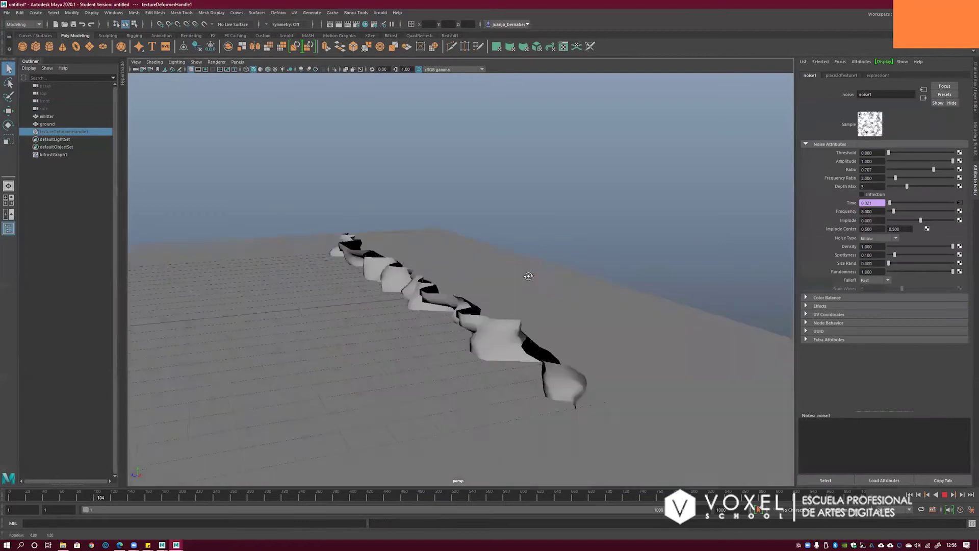
right_click_drag(528, 293, 489, 296, "alt")
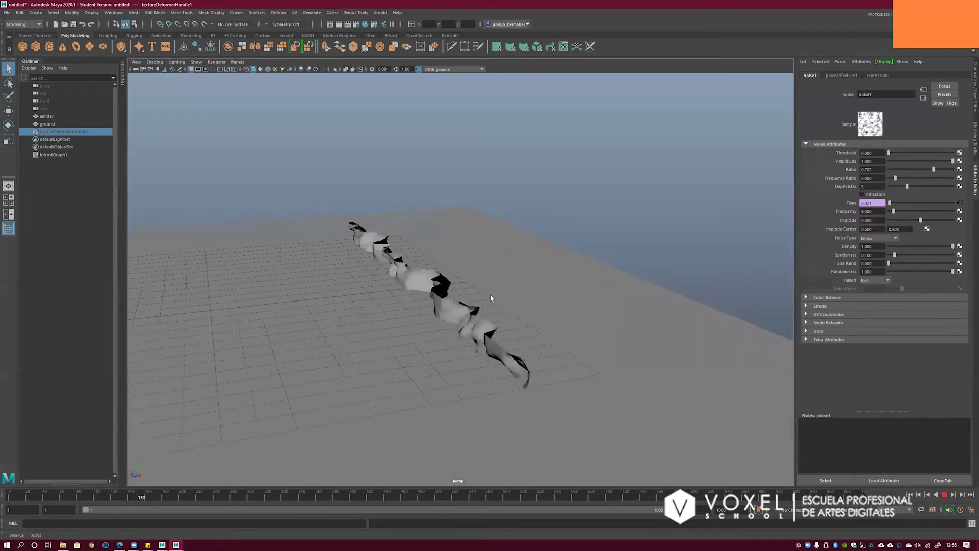
left_click_drag(490, 296, 505, 288, "alt")
right_click_drag(505, 288, 426, 273, "alt")
middle_click_drag(444, 268, 550, 282, "alt")
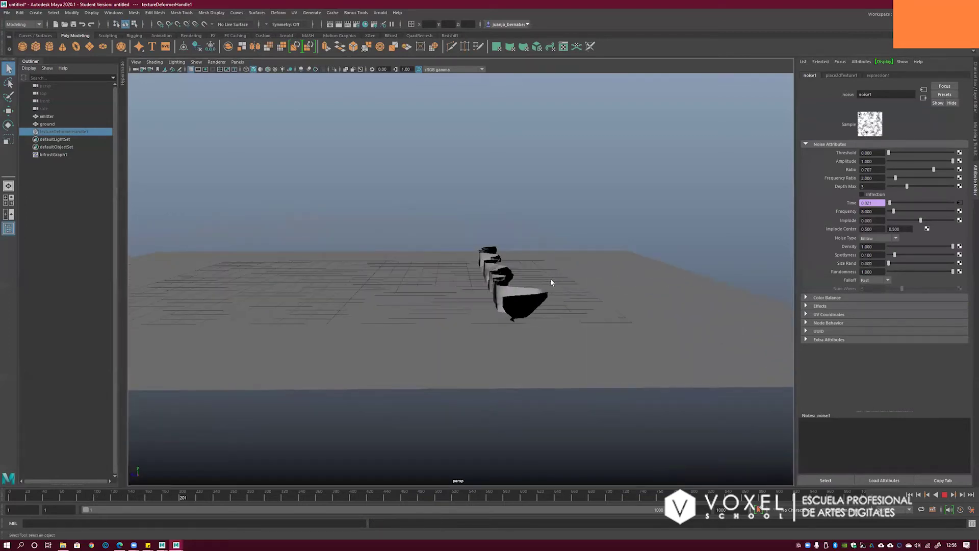
right_click_drag(438, 296, 506, 298, "alt")
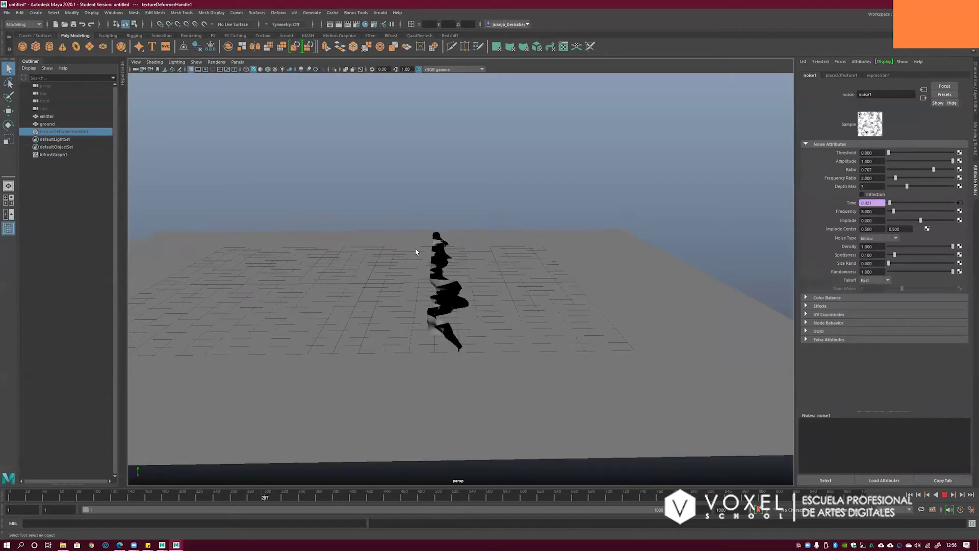
mouse_move(520, 280)
left_mouse_down("alt")
mouse_move(541, 280)
mouse_move(528, 283)
left_mouse_up("alt")
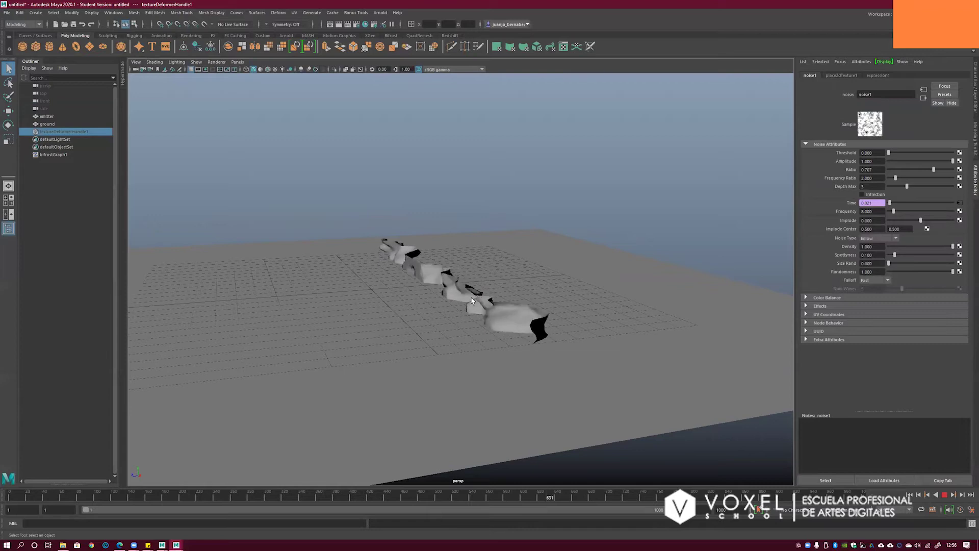
left_click(944, 494)
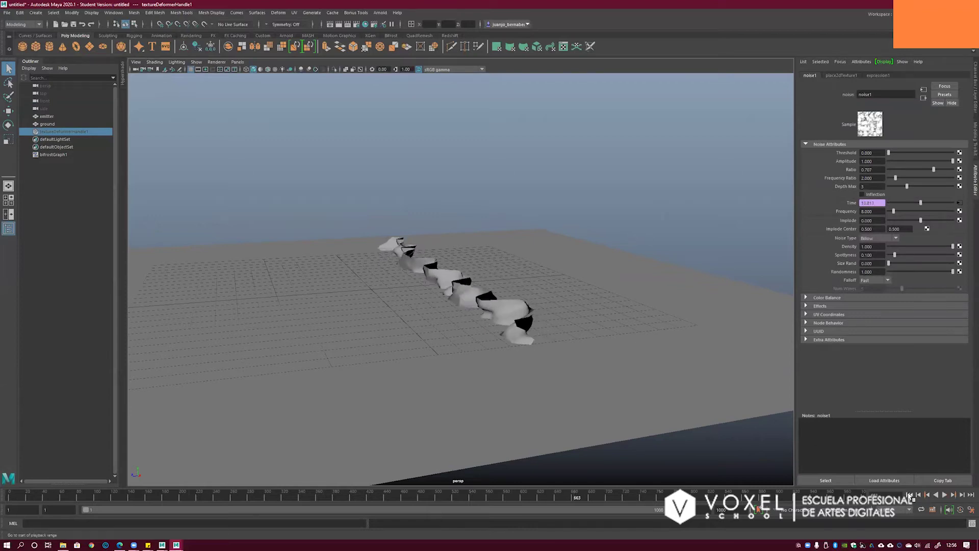
left_click(910, 494)
- Lower the noise texture's Amplitude to 0.331 to soften the emitter's deformation
middle_click_drag(654, 265, 515, 275, "alt")
scroll(515, 275, "up", 1)
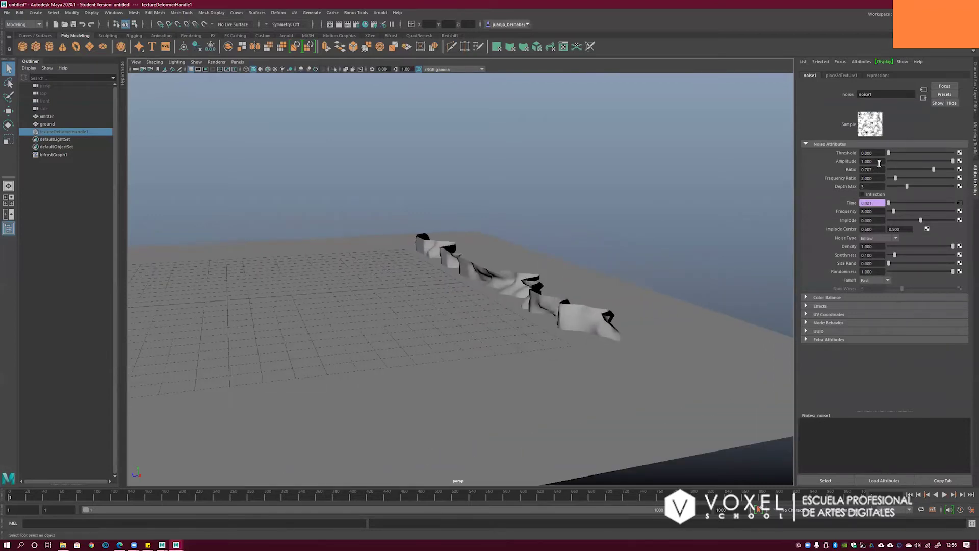
left_click_drag(521, 280, 571, 320, "alt")
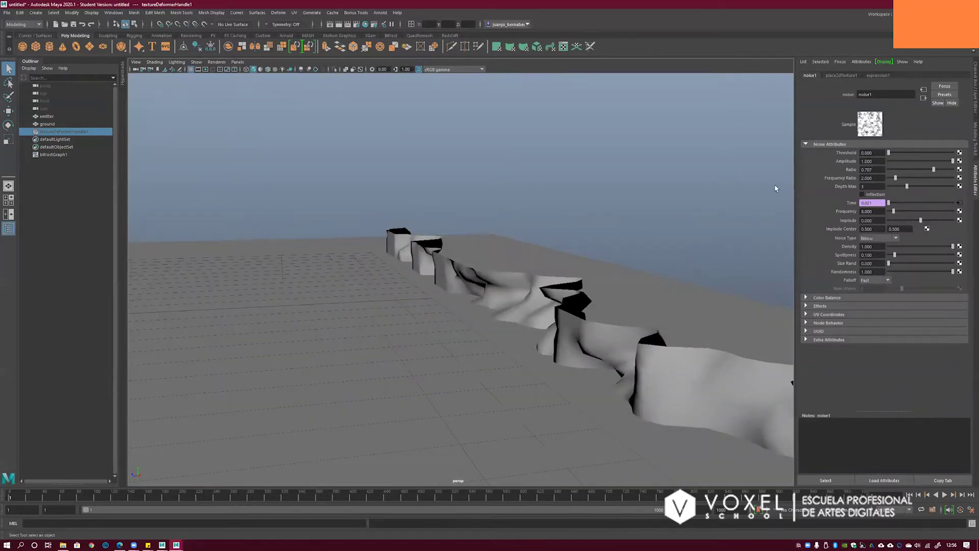
left_click_drag(922, 162, 909, 163)
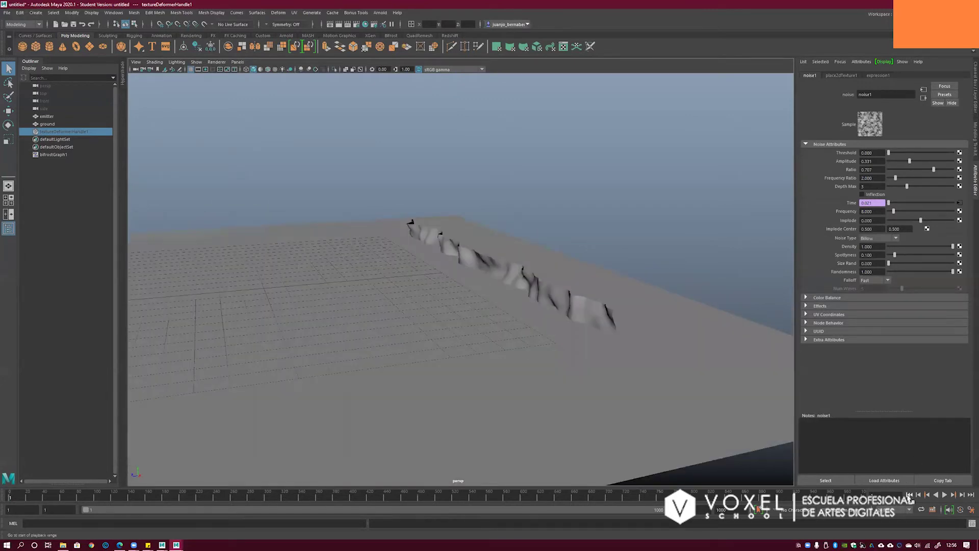
- Play the animation to check the softened emitter deformation, and rewind to the start
left_click(945, 495)
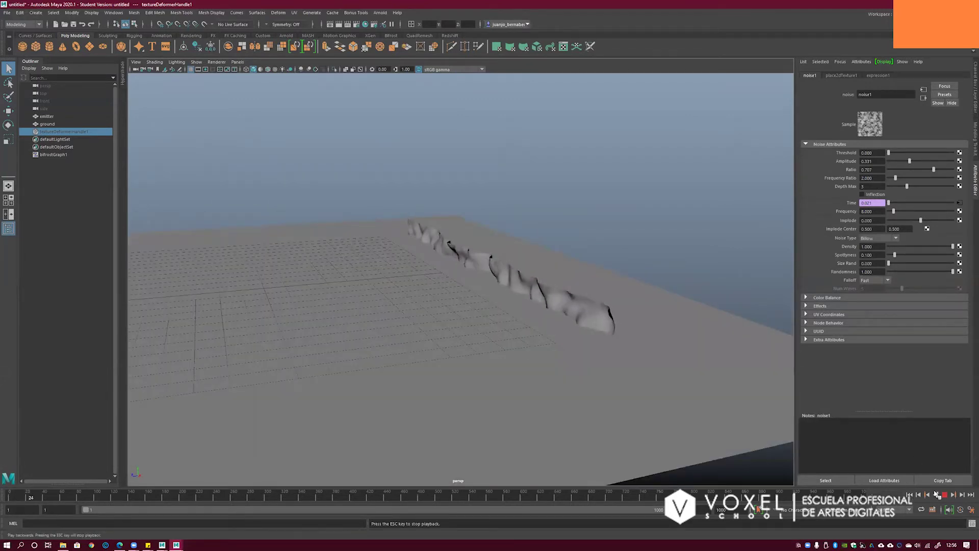
middle_click_drag(549, 240, 592, 236, "alt")
left_click_drag(592, 236, 575, 258, "alt")
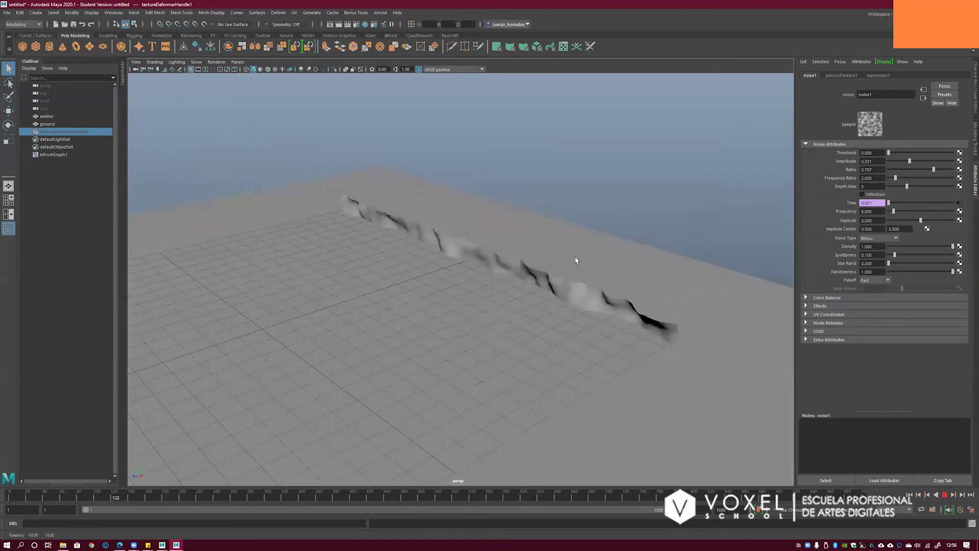
left_click(868, 211)
left_click(944, 495)
left_click(910, 496)
- Try the Perlin Noise and Wave types on the noise texture and restore Billow
left_click(879, 239)
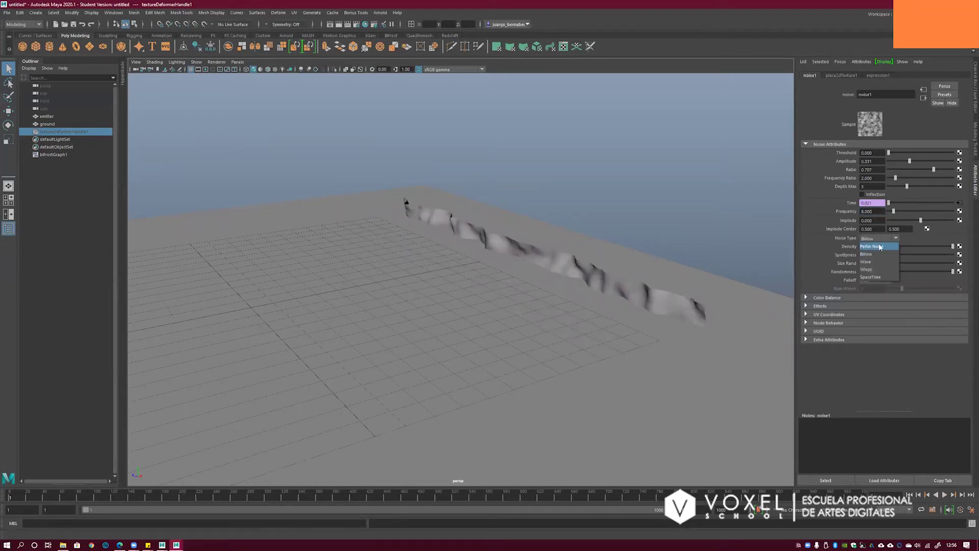
left_click(875, 247)
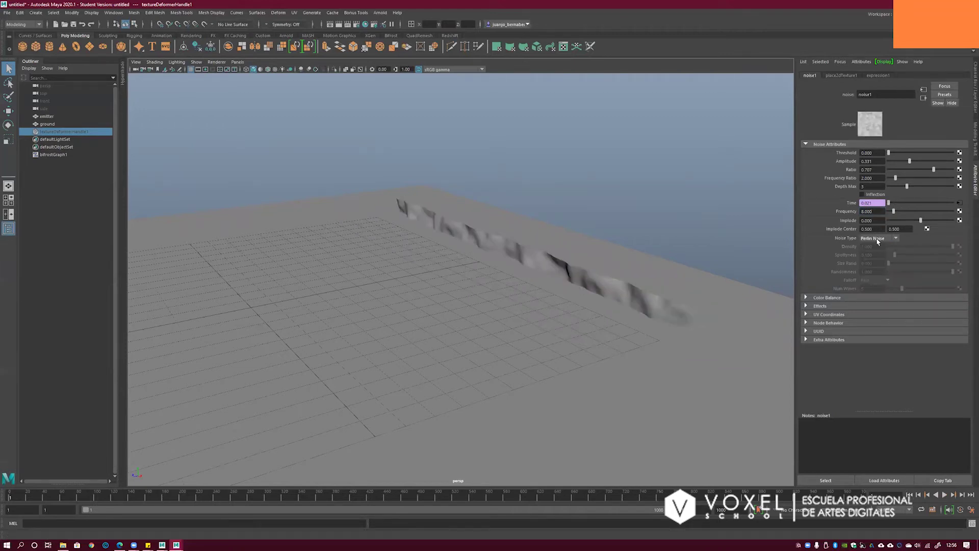
left_click(878, 255)
left_click(878, 262)
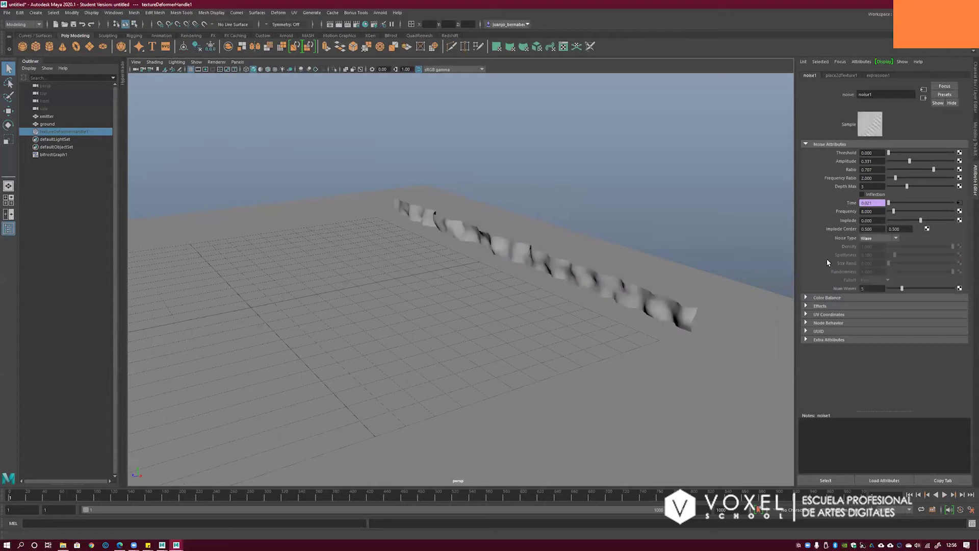
left_click(887, 239)
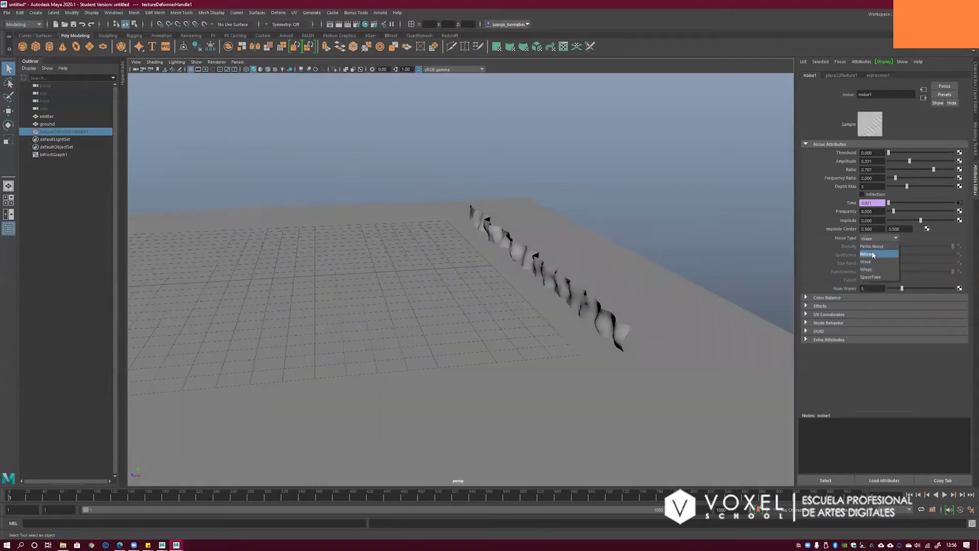
left_click(878, 255)
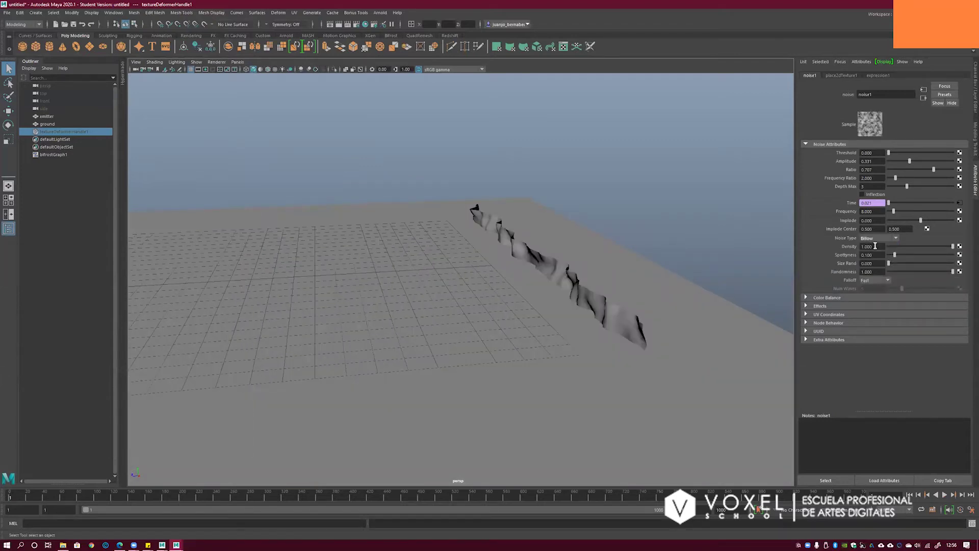
left_click_drag(590, 230, 557, 236, "alt")
left_click_drag(655, 222, 564, 252, "alt")
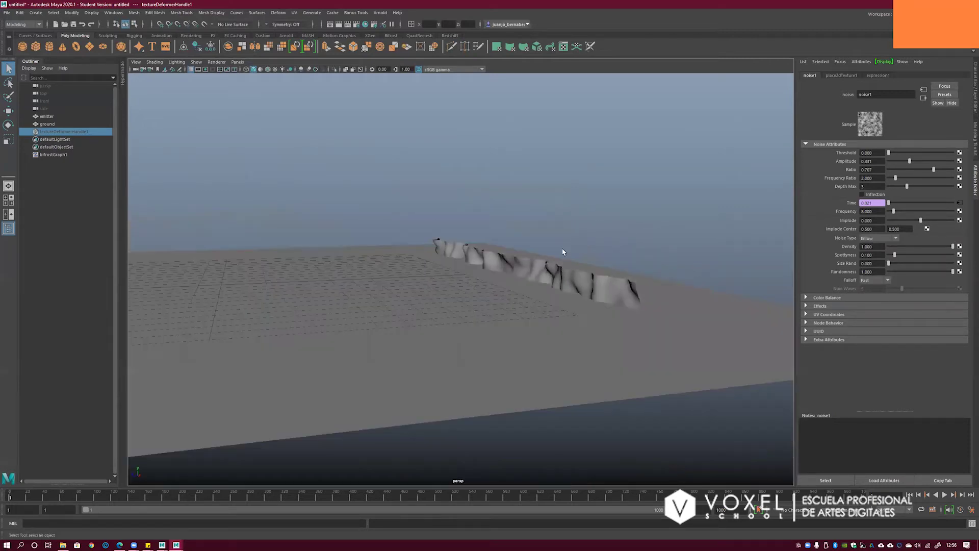
- Reopen the noise texture through the texture deformer, replay the animation to review the emitter's motion, and return to the first frame
left_click(527, 274)
left_click(591, 238)
left_click(540, 269)
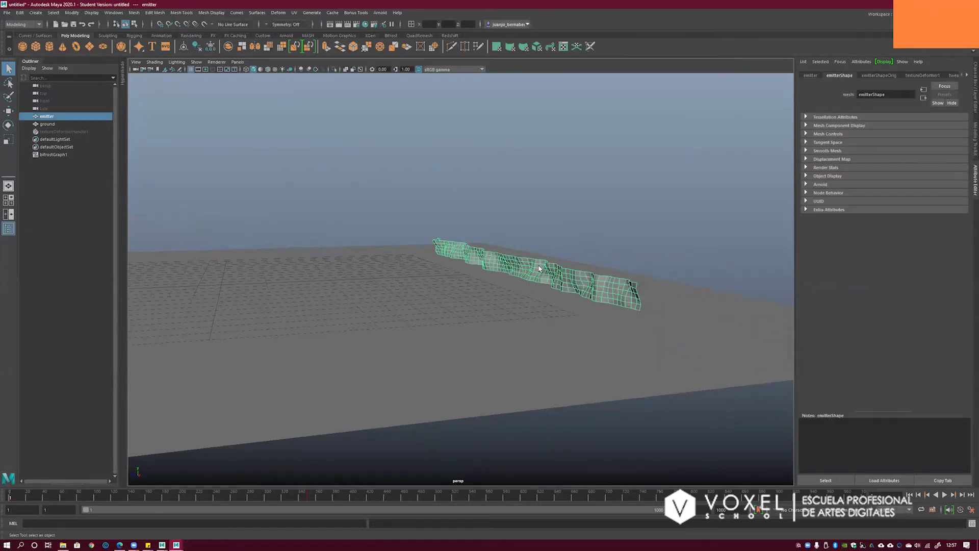
left_click(69, 132)
left_click(961, 153)
mouse_move(576, 247)
left_mouse_down("alt")
mouse_move(555, 250)
mouse_move(569, 255)
left_mouse_up("alt")
left_click(945, 495)
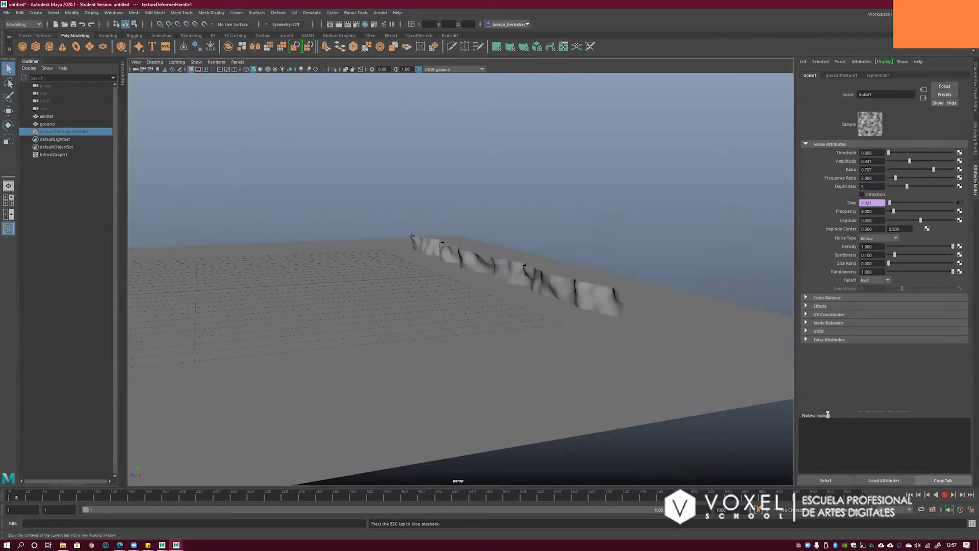
left_click_drag(560, 296, 547, 325, "alt")
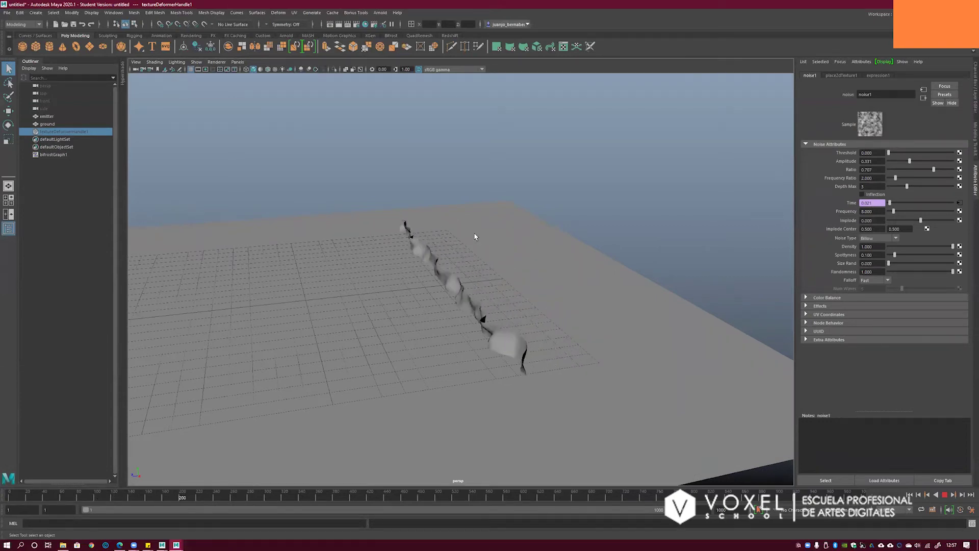
middle_click_drag(410, 215, 468, 207, "alt")
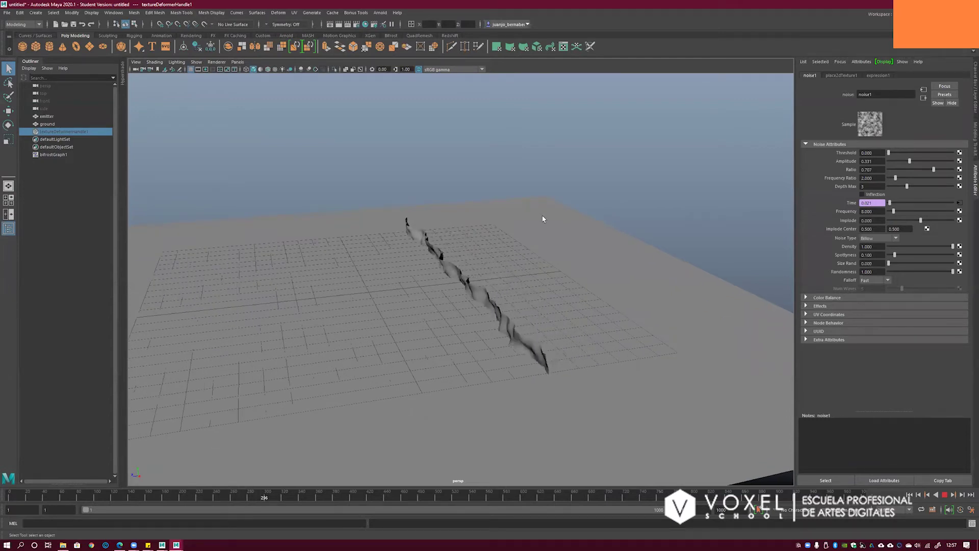
key("Escape")
left_click(909, 495)
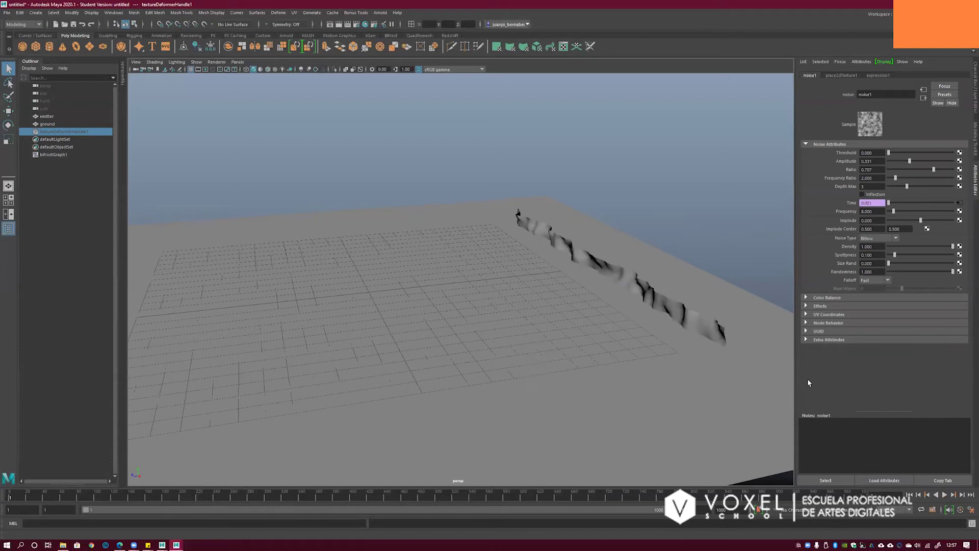
left_click(598, 281)
left_click_drag(598, 281, 534, 293, "alt")
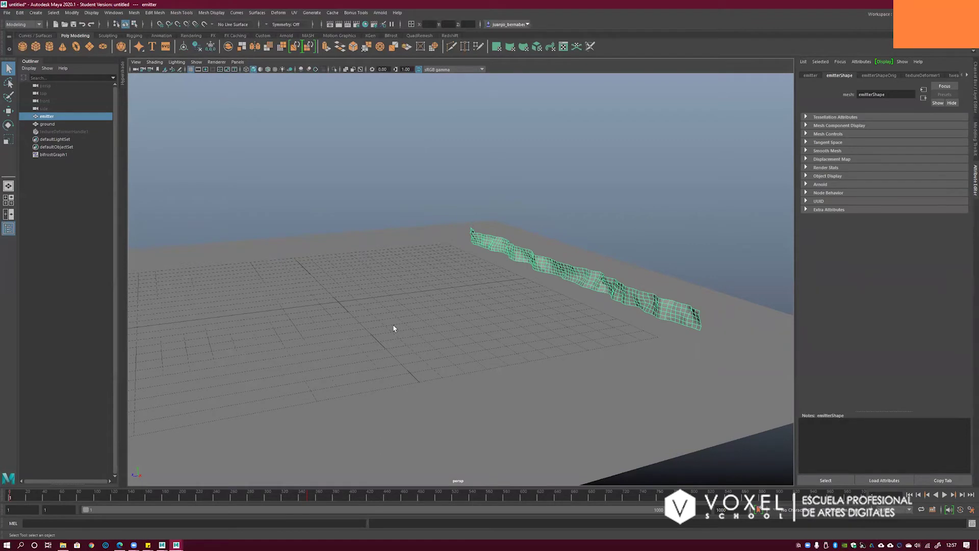
middle_click_drag(504, 238, 504, 243, "alt")
left_click(636, 237)
left_click(574, 278)
left_click_drag(574, 278, 338, 256, "alt")
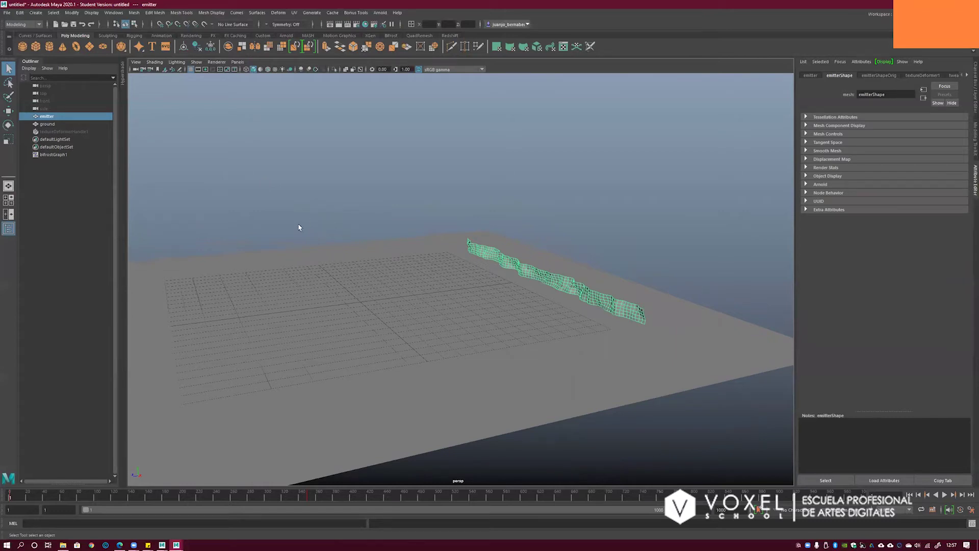
- Save the scene as scene_01 in Maya Binary format in the project's scenes folder, accepting the student version notice
left_click(6, 12)
left_click(42, 53)
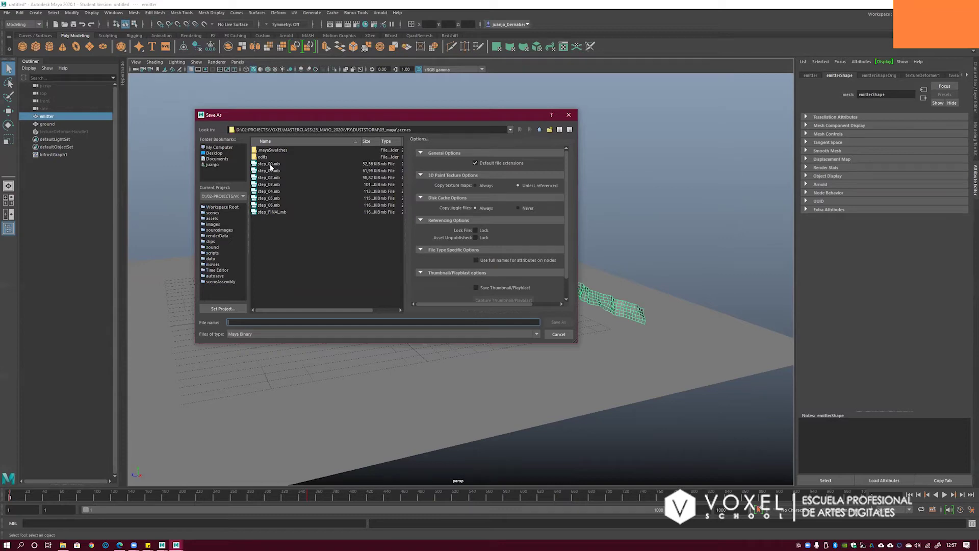
left_click_drag(359, 116, 372, 119)
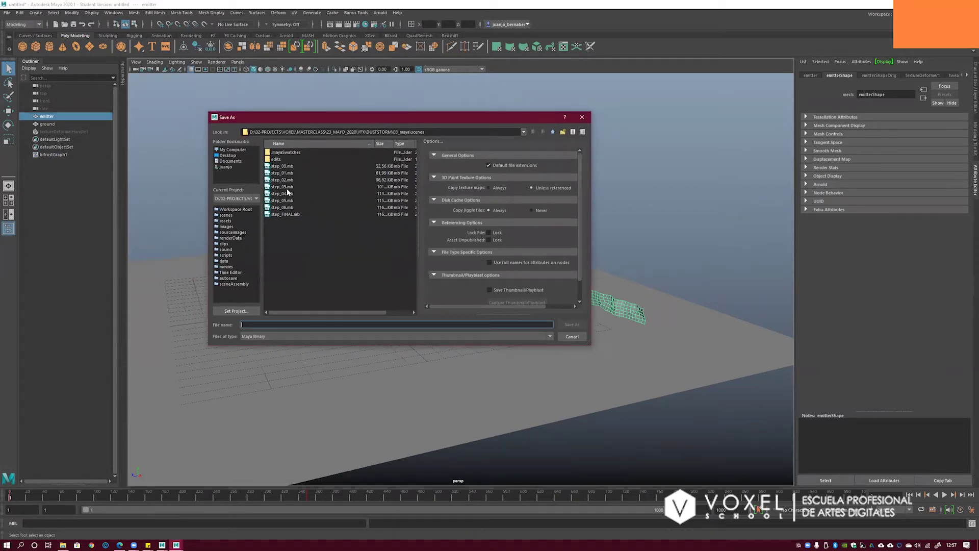
left_click_drag(401, 121, 409, 120)
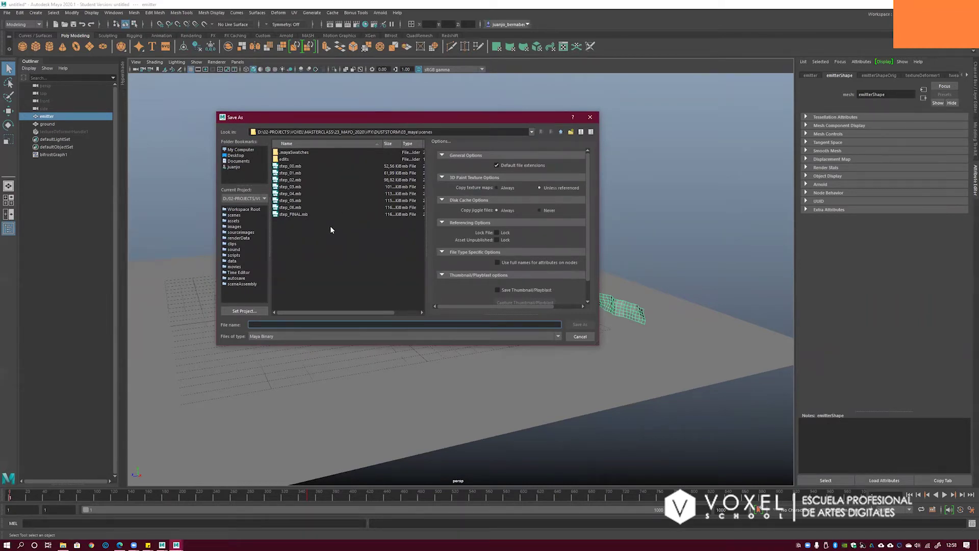
type("scene_01")
left_click(580, 324)
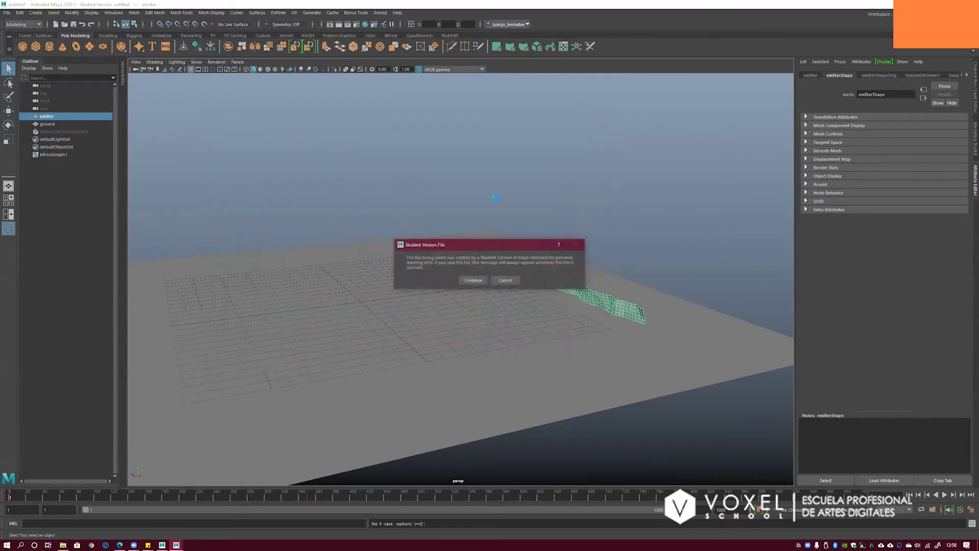
left_click(471, 281)
- Clear the selection, open the Bifrost Graph Editor and create a new graph
left_click_drag(573, 258, 545, 292, "alt")
left_click(81, 131)
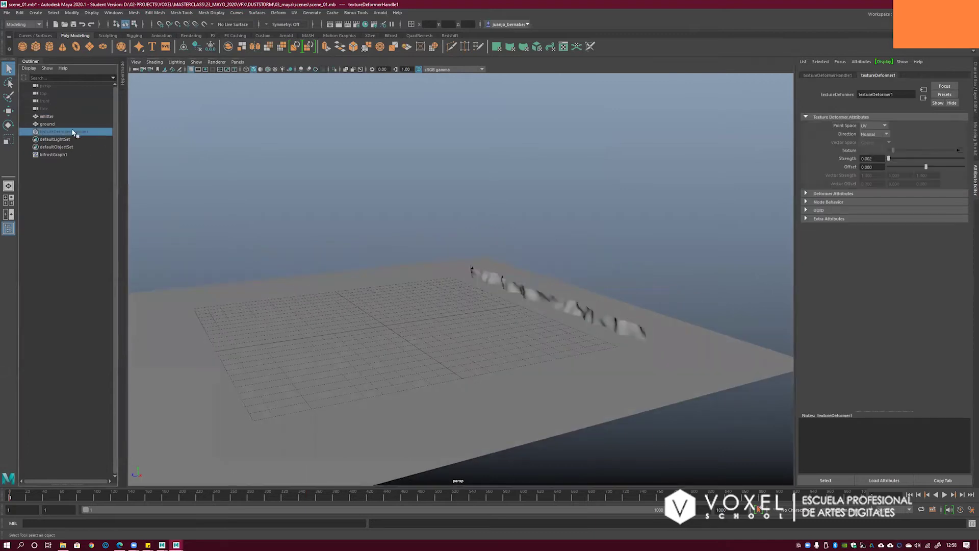
left_click(279, 183)
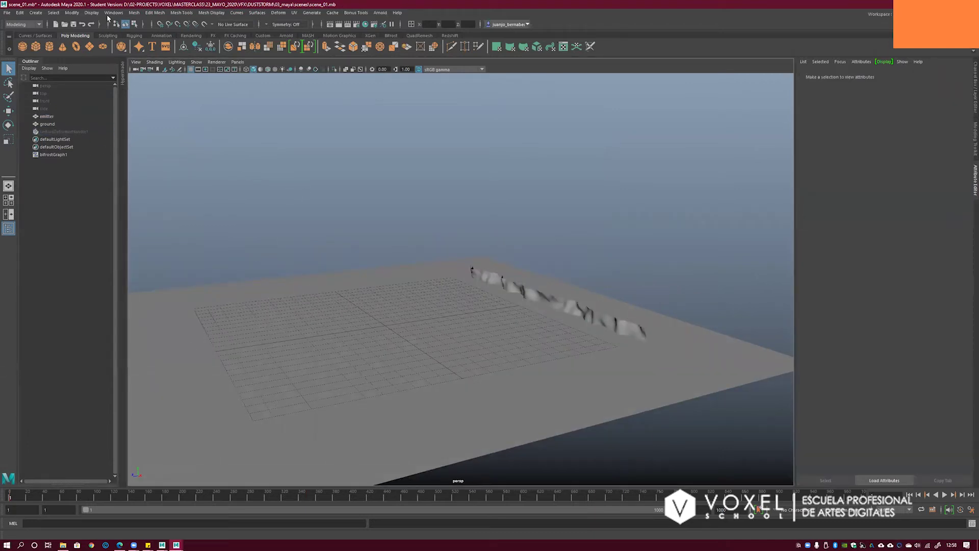
left_click(113, 13)
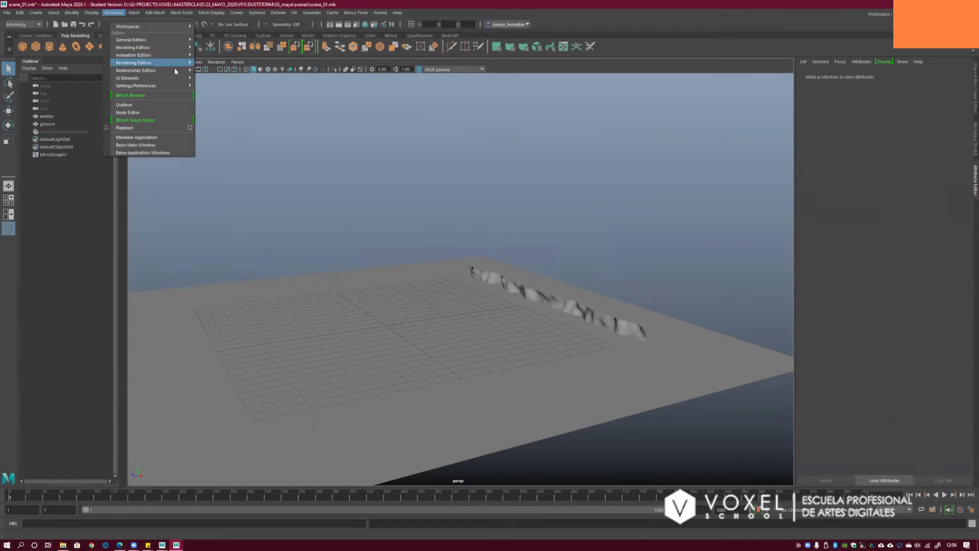
left_click(150, 121)
left_click_drag(456, 196, 456, 142)
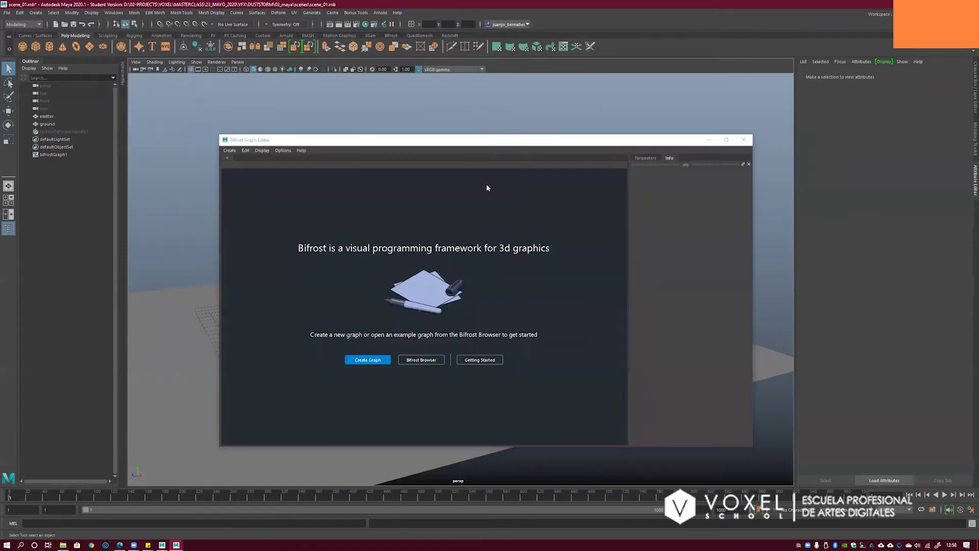
left_click(368, 360)
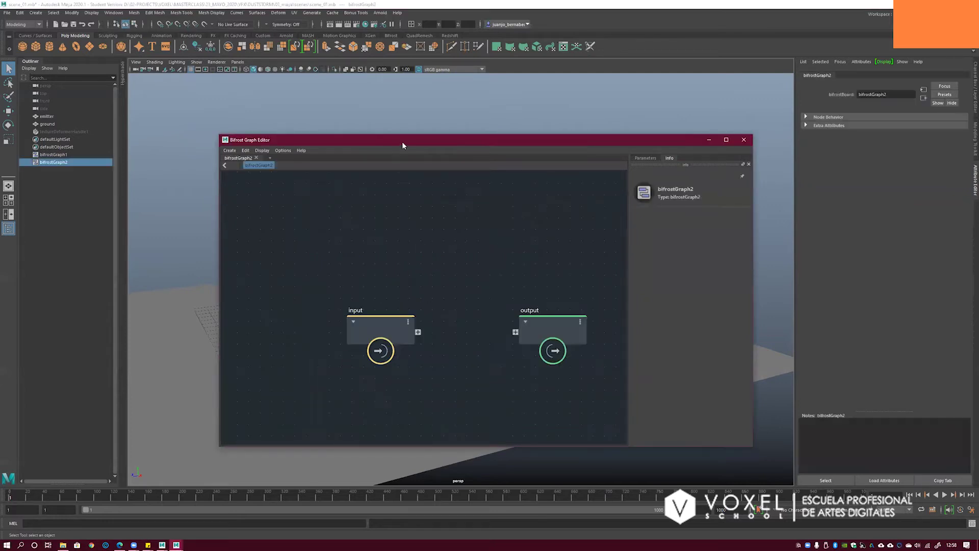
left_click_drag(402, 142, 430, 134)
middle_click_drag(492, 247, 407, 254)
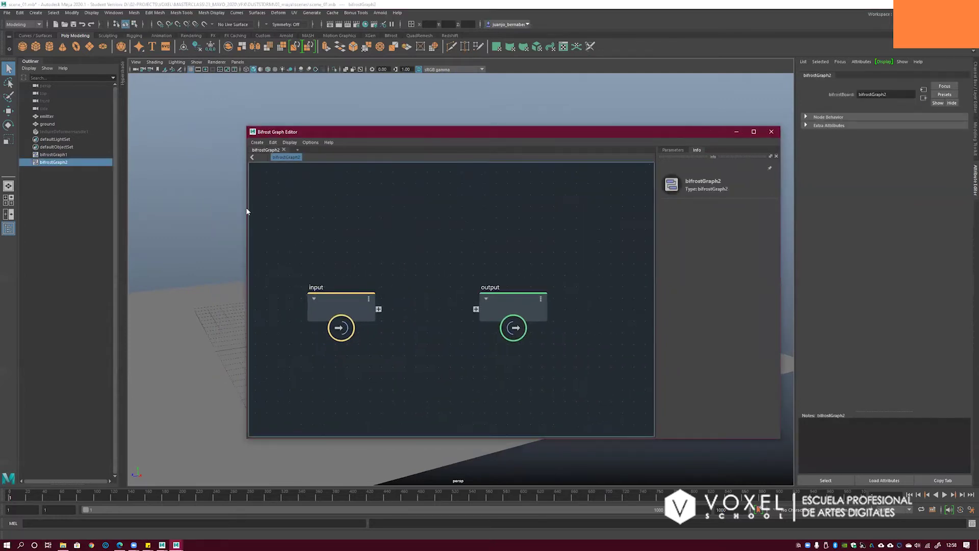
left_click_drag(332, 134, 338, 134)
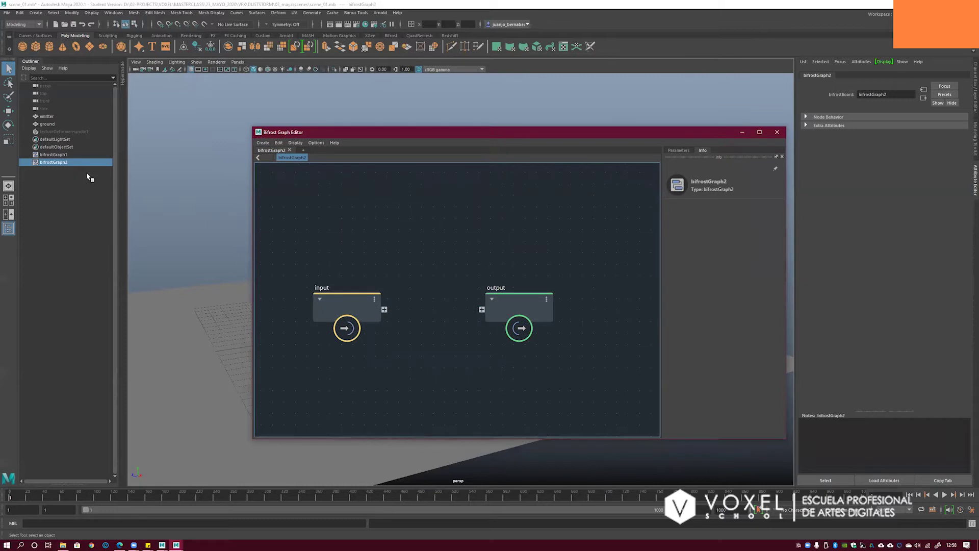
- Delete the extra bifrostGraph2 from the scene and open bifrostGraph1 in the Bifrost Graph Editor
left_click(68, 155)
left_click(69, 163)
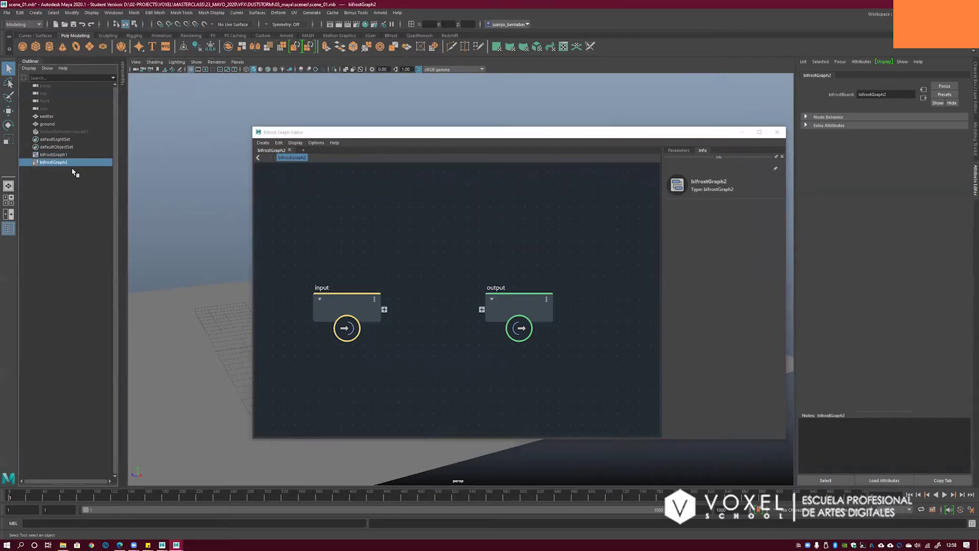
left_click(64, 156)
left_click(67, 162)
key("Delete")
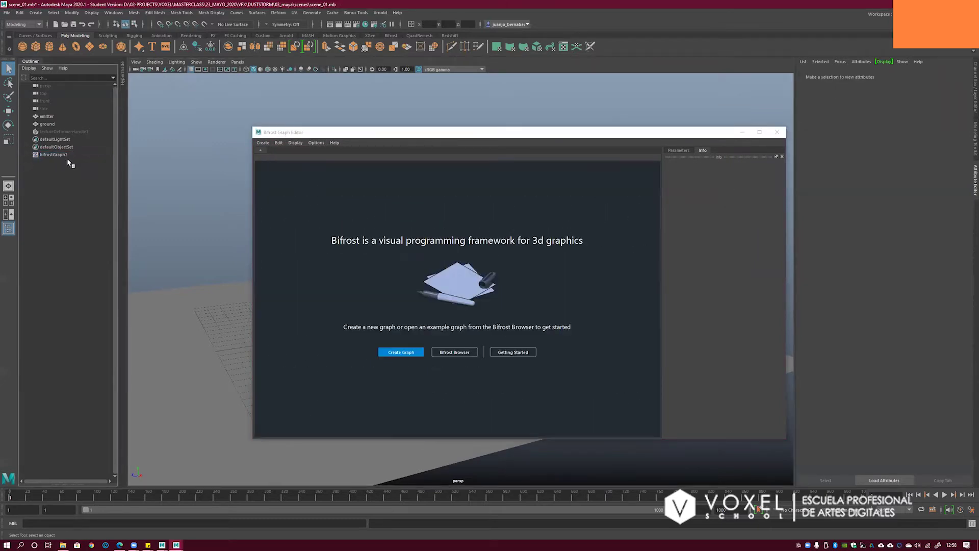
left_click(61, 155)
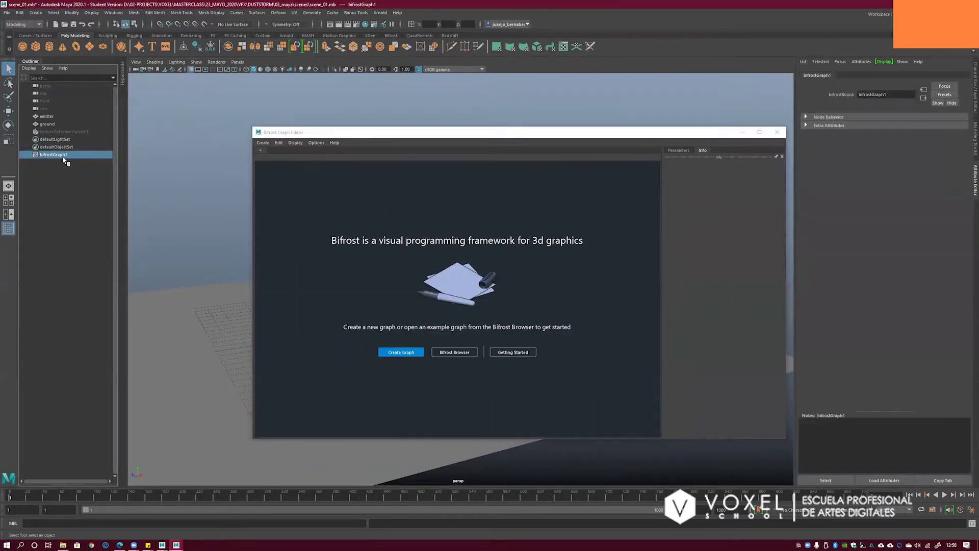
left_click(260, 152)
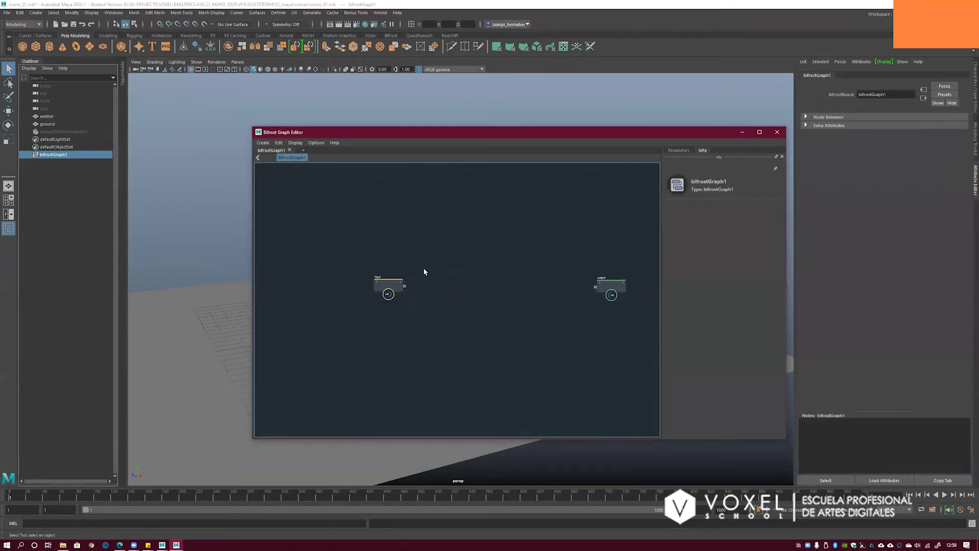
- Space the input and output nodes apart in bifrostGraph1 and reposition the graph editor window over the viewport
right_click_drag(421, 270, 444, 273, "alt")
left_click_drag(377, 284, 356, 285)
middle_click_drag(483, 270, 413, 263, "alt")
left_click_drag(591, 286, 578, 285)
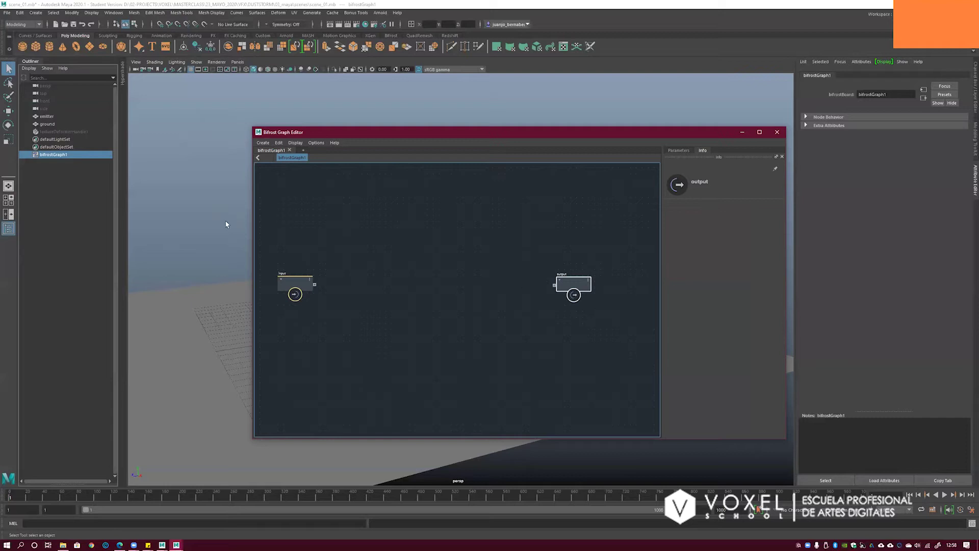
left_click_drag(402, 132, 406, 132)
left_click(333, 241)
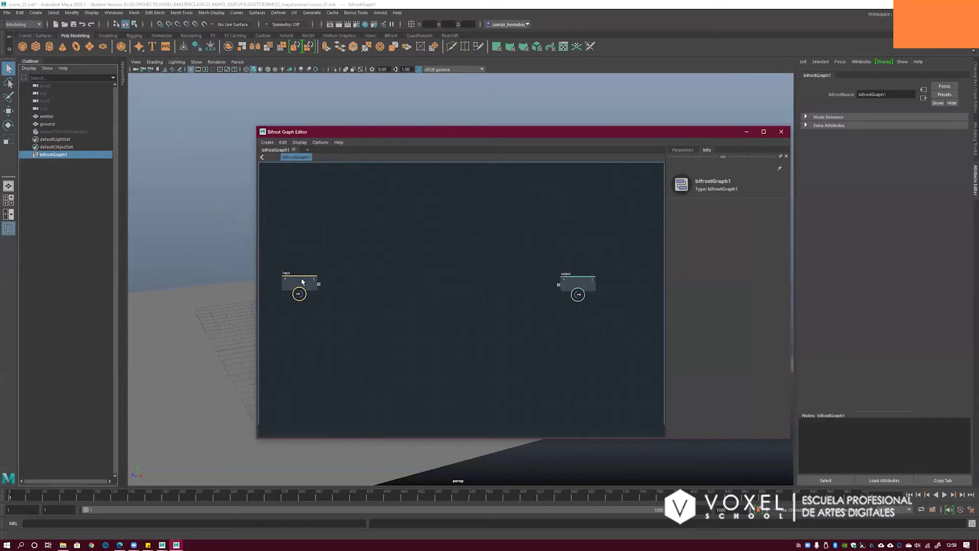
left_click(301, 283)
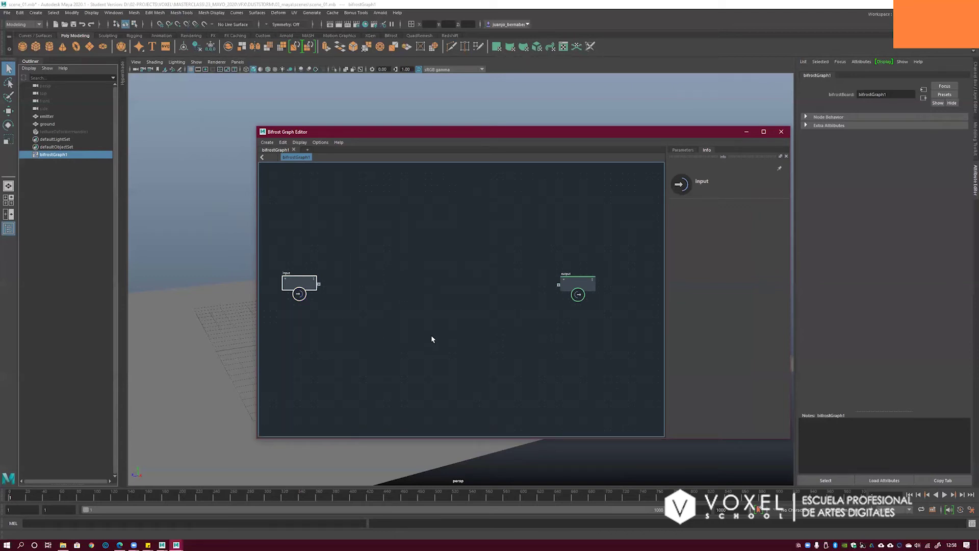
left_click(482, 317)
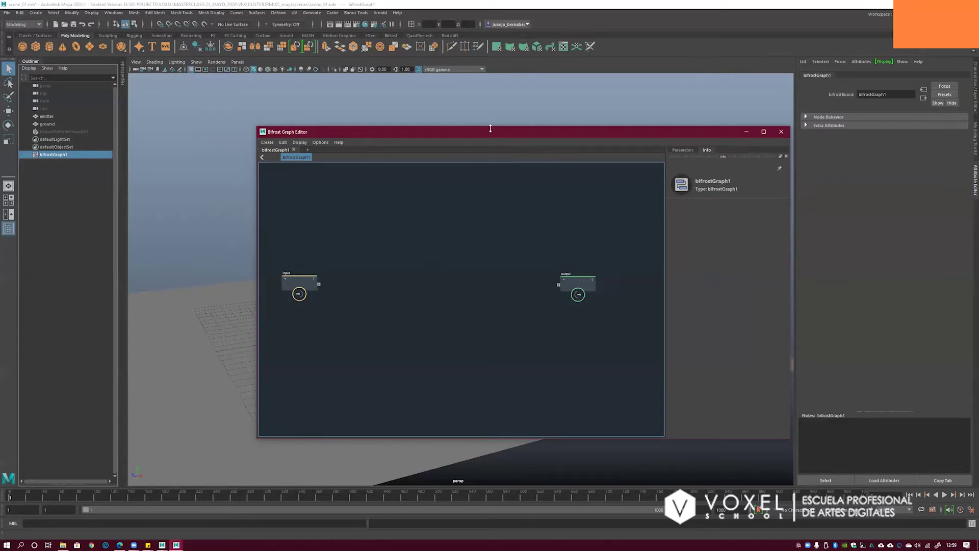
left_click_drag(466, 132, 453, 118)
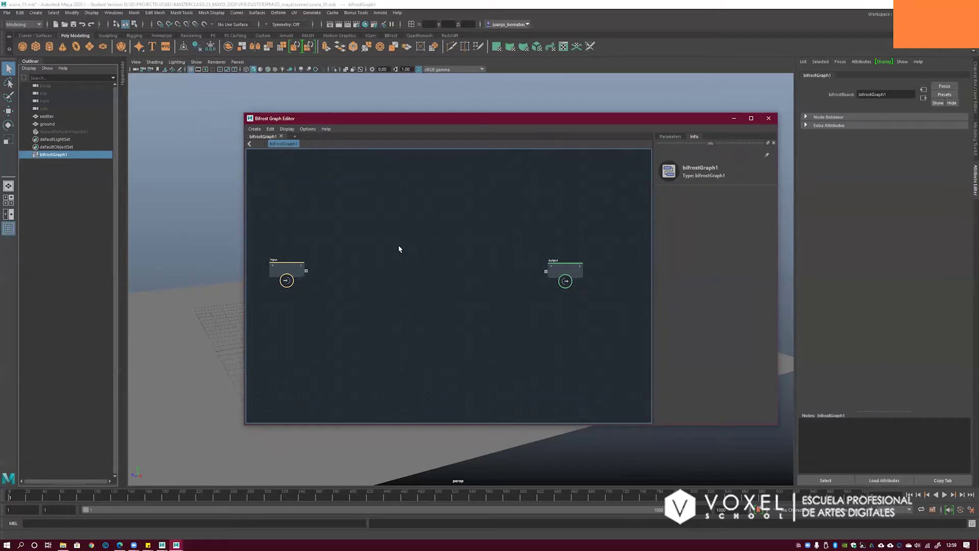
- Examine the available Bifrost nodes, from the complete node list to the BruceLee and Simulation categories
key("Tab")
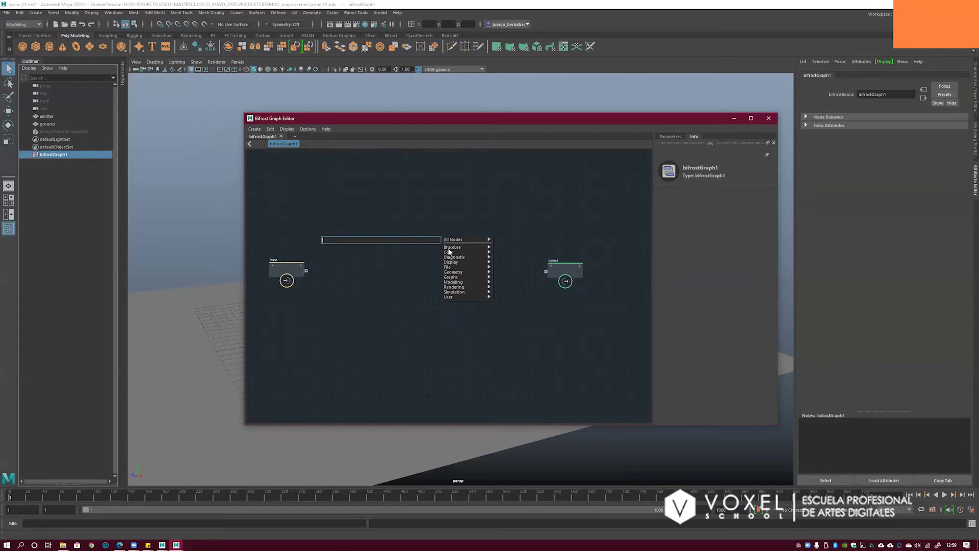
mouse_move(455, 240)
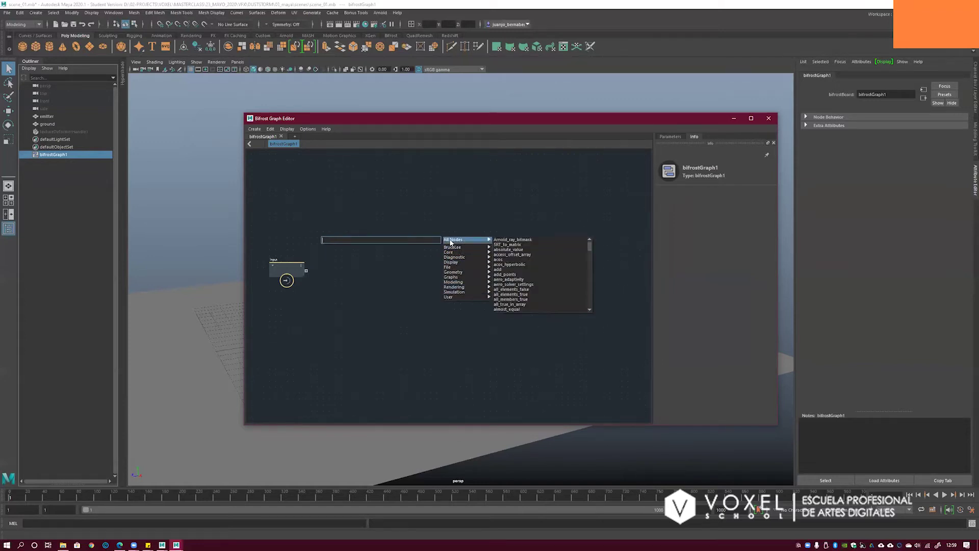
mouse_move(590, 246)
left_mouse_down()
mouse_move(591, 297)
mouse_move(596, 236)
left_mouse_up()
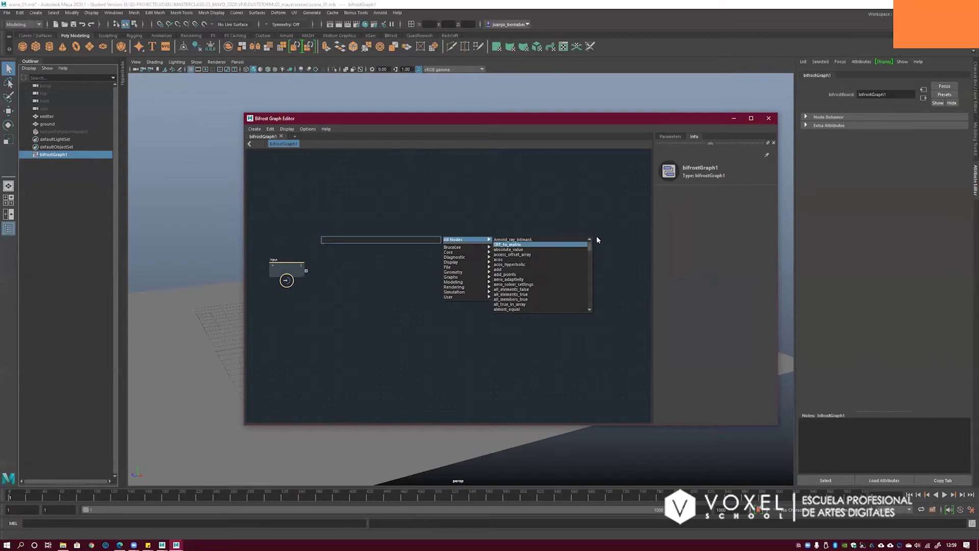
scroll(540, 306, "down", 1)
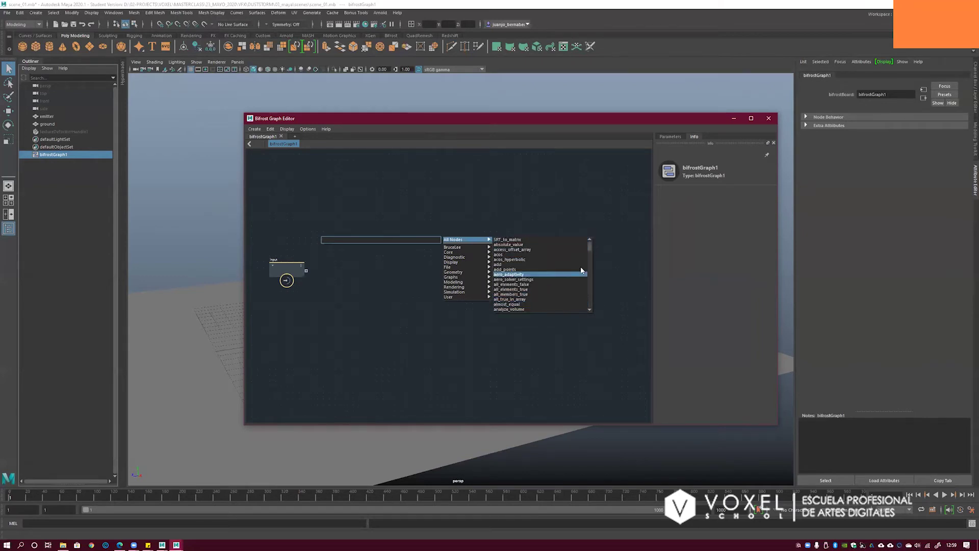
scroll(590, 250, "up", 1)
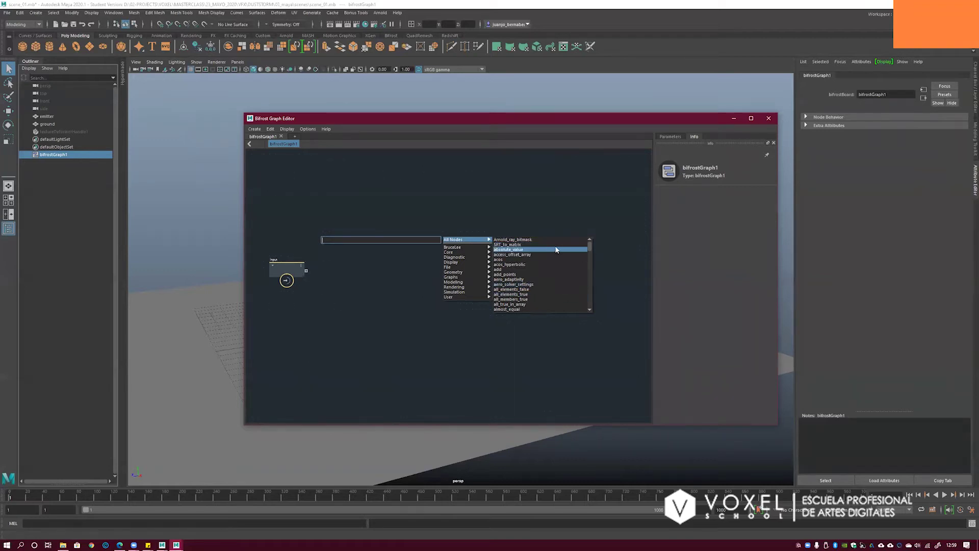
mouse_move(590, 246)
left_mouse_down()
mouse_move(590, 308)
mouse_move(594, 245)
left_mouse_up()
left_click(545, 226)
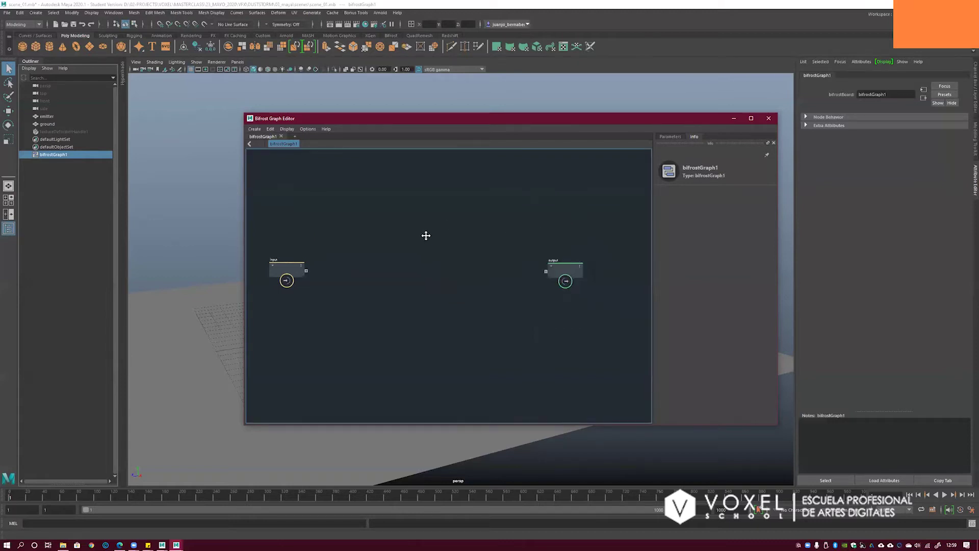
key("Tab")
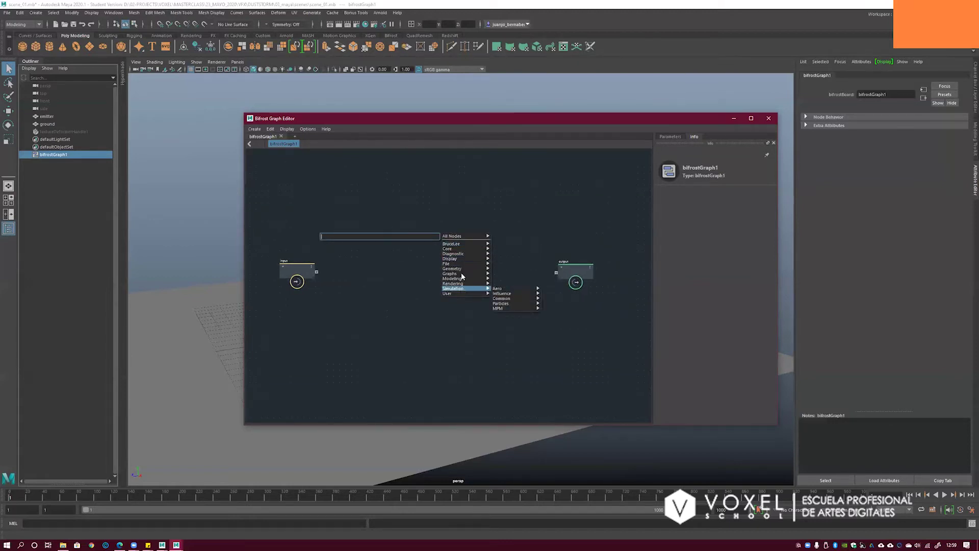
mouse_move(460, 245)
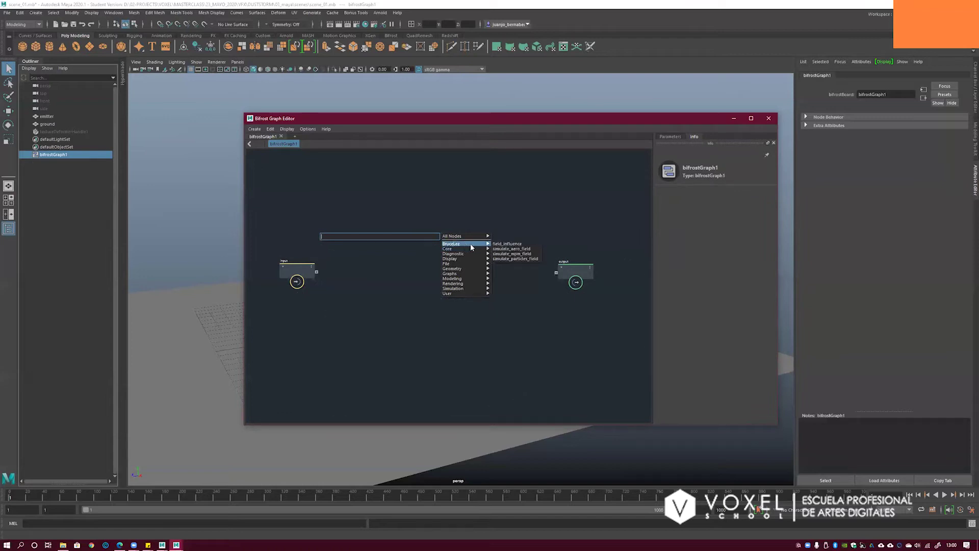
mouse_move(460, 292)
mouse_move(515, 299)
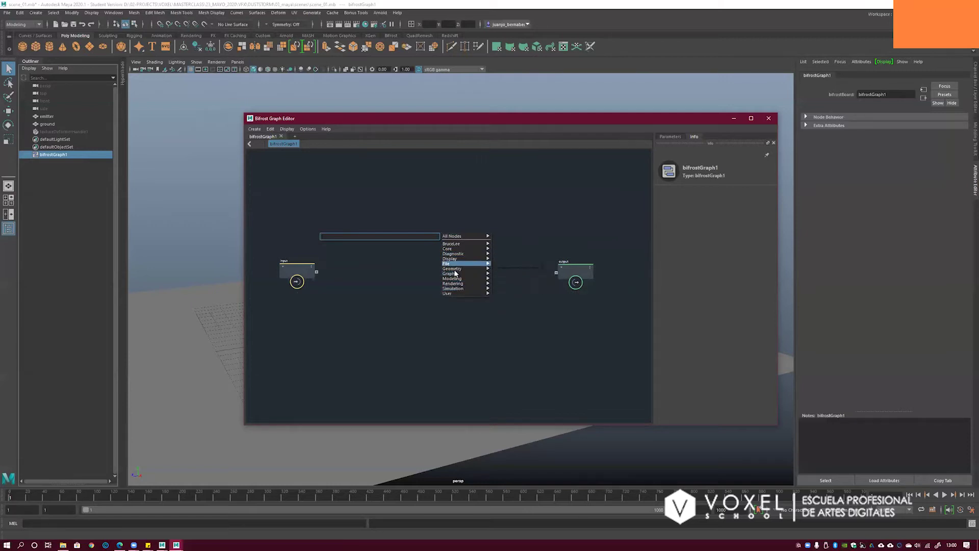
left_click(446, 199)
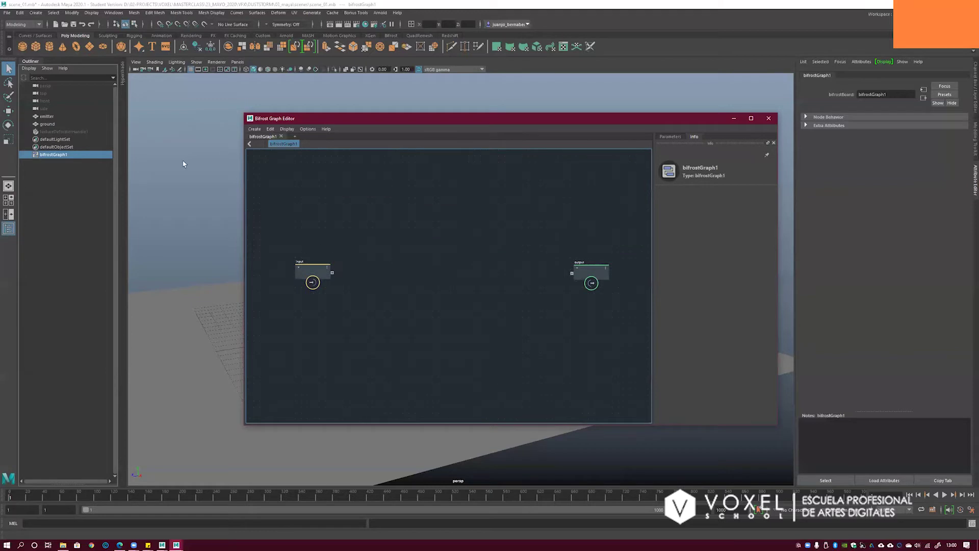
- Bring the emitter mesh from the scene into bifrostGraph1 as an input node and place it above the default input node
middle_click_drag(45, 117, 159, 120)
left_click_drag(323, 213, 324, 217)
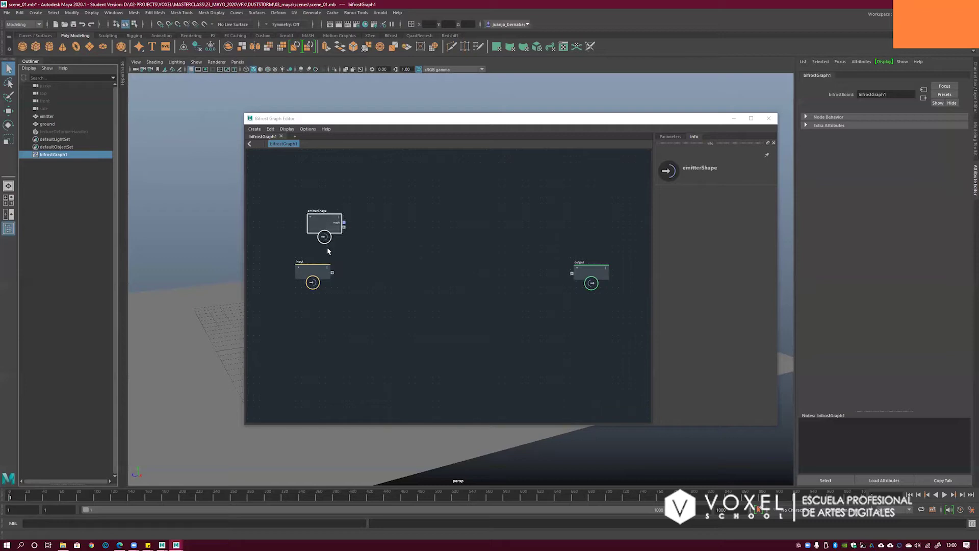
middle_click_drag(365, 213, 464, 249, "alt")
right_click_drag(463, 249, 478, 186, "alt")
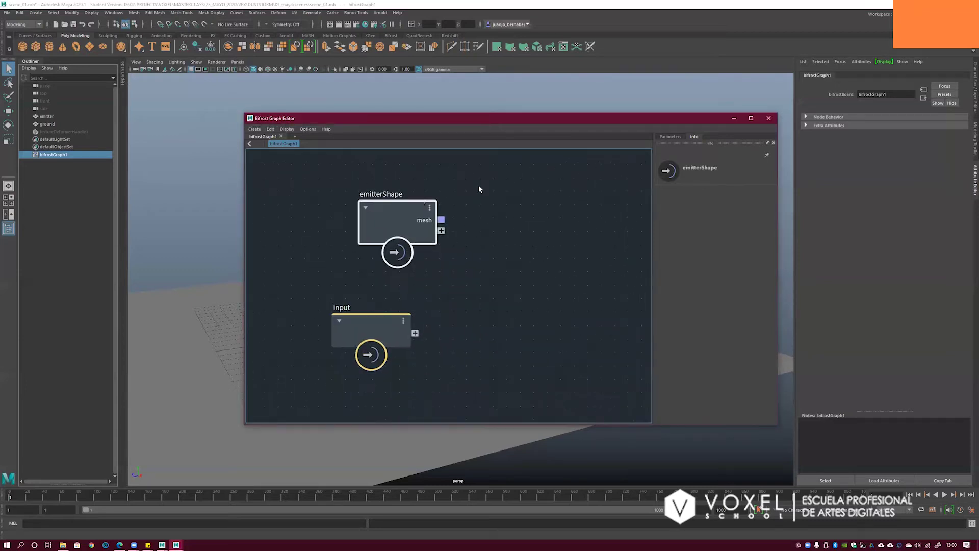
left_click_drag(412, 207, 387, 219)
middle_click_drag(394, 321, 387, 273, "alt")
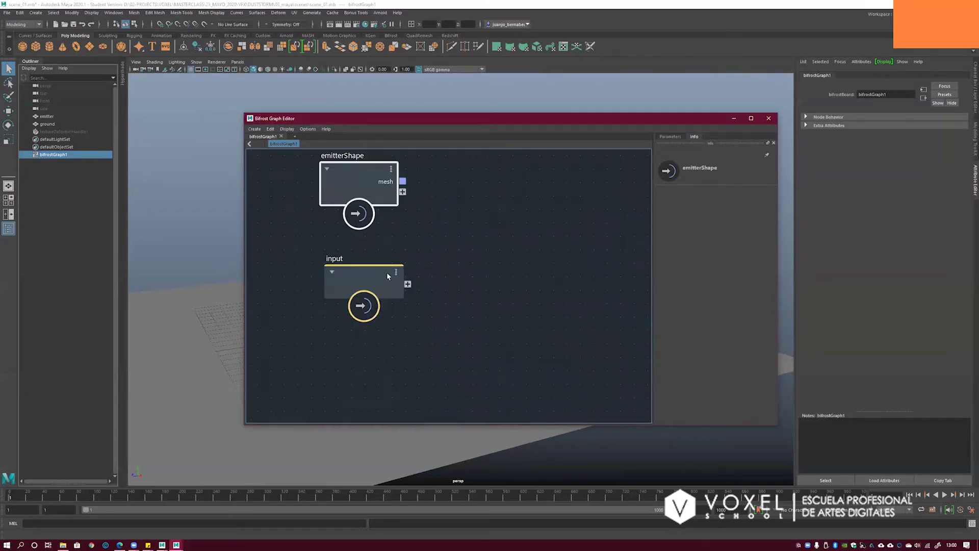
- Delete the default input node and put the emitterShape node in its place opposite the output node
scroll(469, 256, "down", 3)
left_click(397, 269)
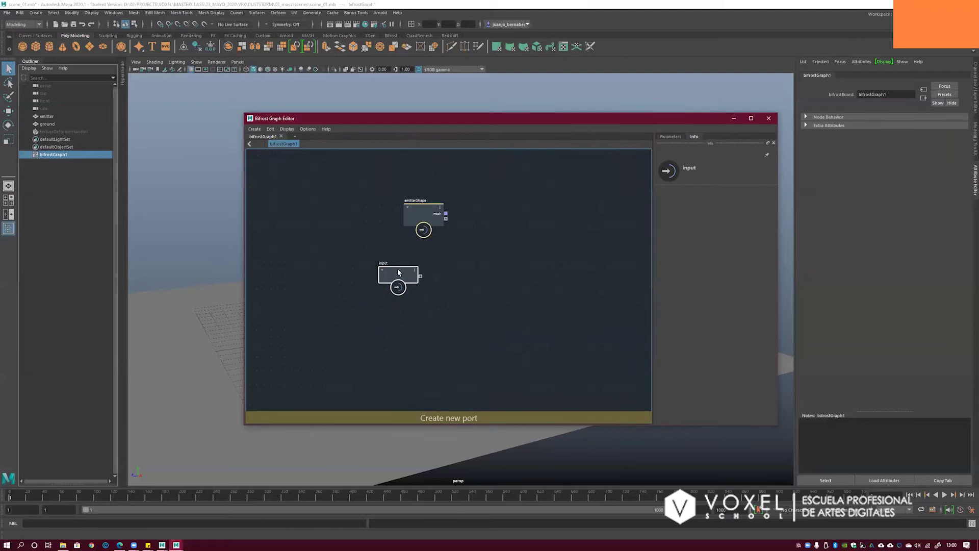
left_click(399, 222)
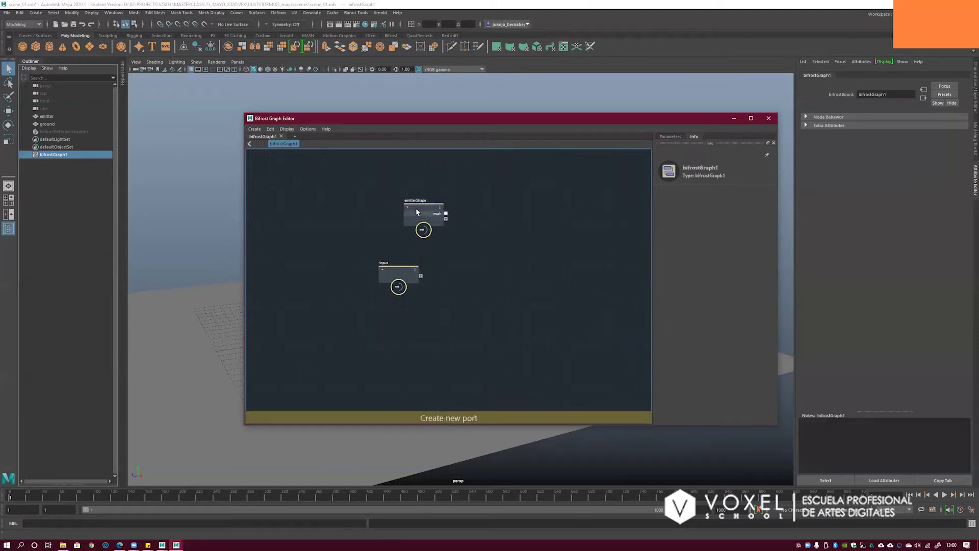
left_click(397, 274)
middle_click_drag(434, 257, 401, 248)
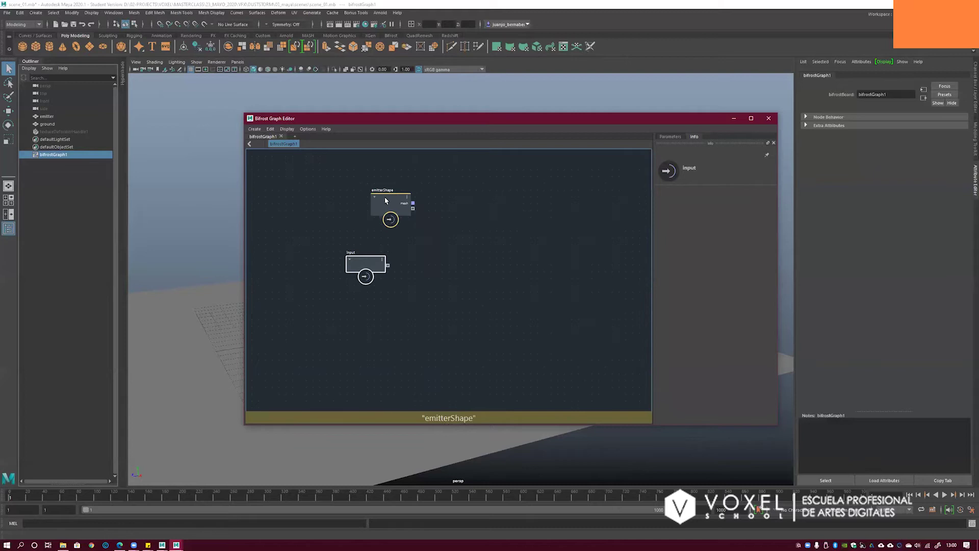
left_click_drag(385, 200, 360, 201)
left_click_drag(358, 265, 351, 276)
key("Delete")
left_click_drag(372, 207, 345, 242)
key("a")
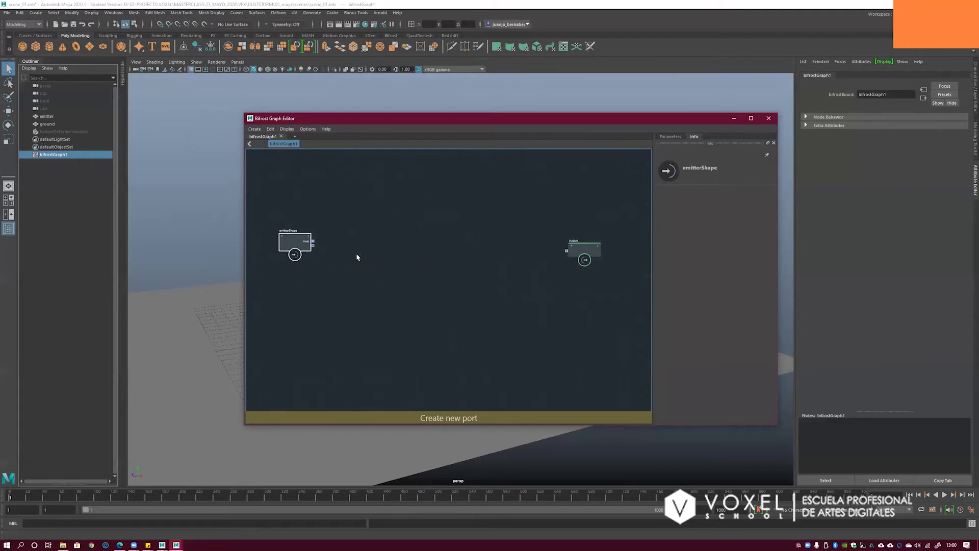
left_click_drag(308, 251, 318, 253)
- Show the emitterShape node's parameters and nudge the node slightly closer to the output node
left_click(668, 137)
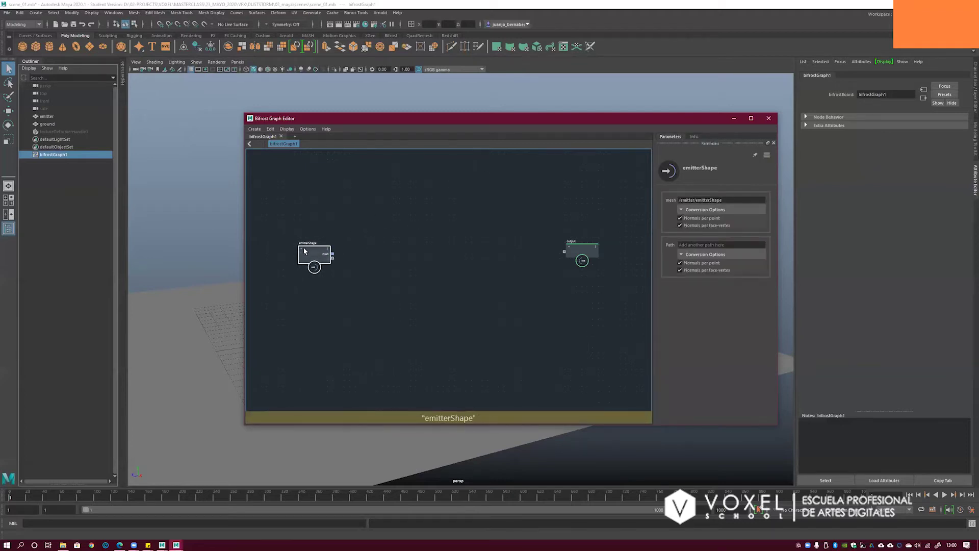
left_click_drag(348, 195, 542, 363)
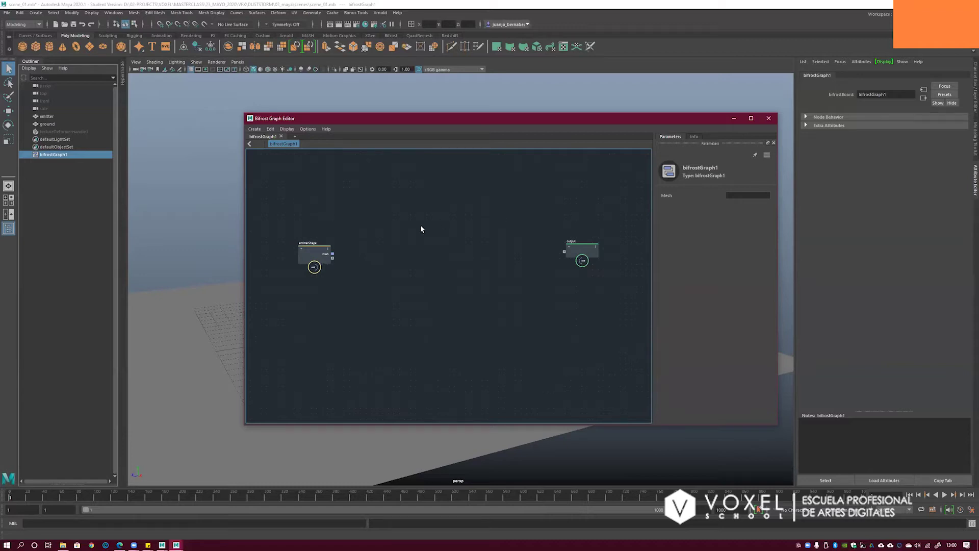
middle_click_drag(389, 241, 429, 236, "alt")
left_click_drag(354, 245, 359, 242)
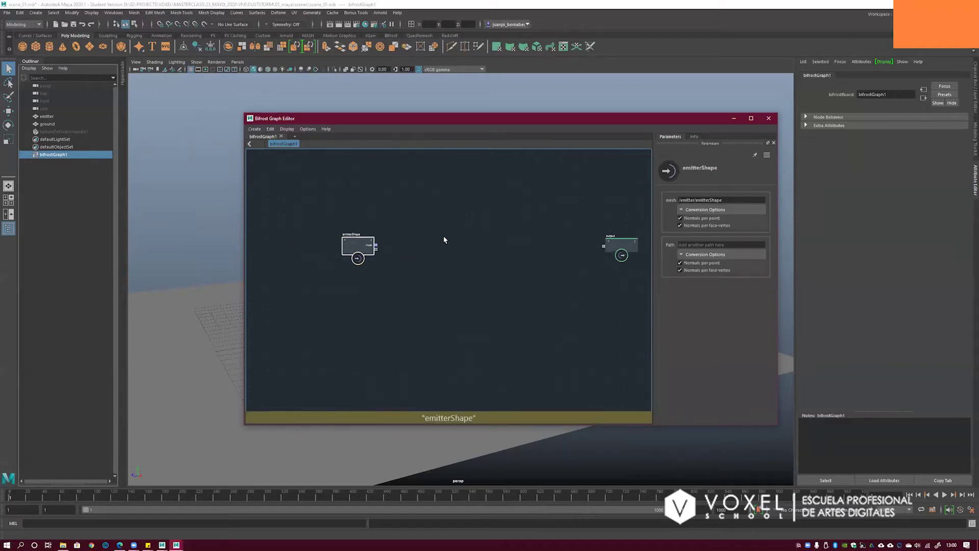
middle_click_drag(514, 239, 482, 237, "alt")
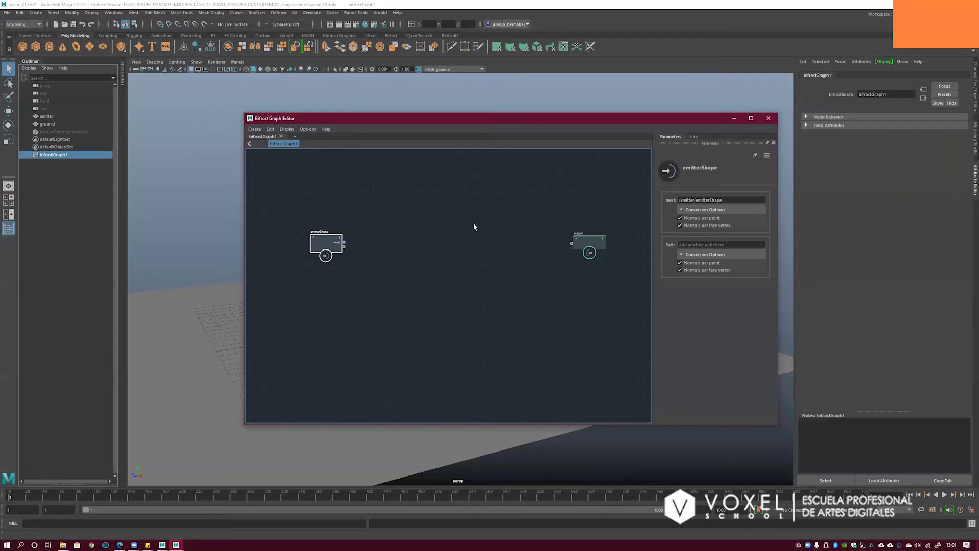
- Add a basic_aero_graph node to the graph between the emitterShape and output nodes
key("Tab")
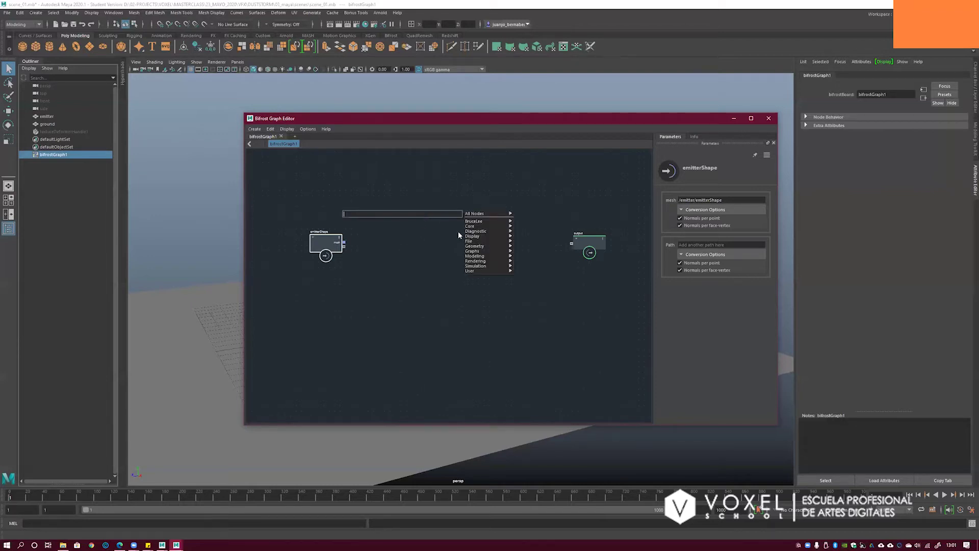
type("basc")
key("BackSpace")
type("ic")
key("Return")
scroll(428, 235, "up", 4)
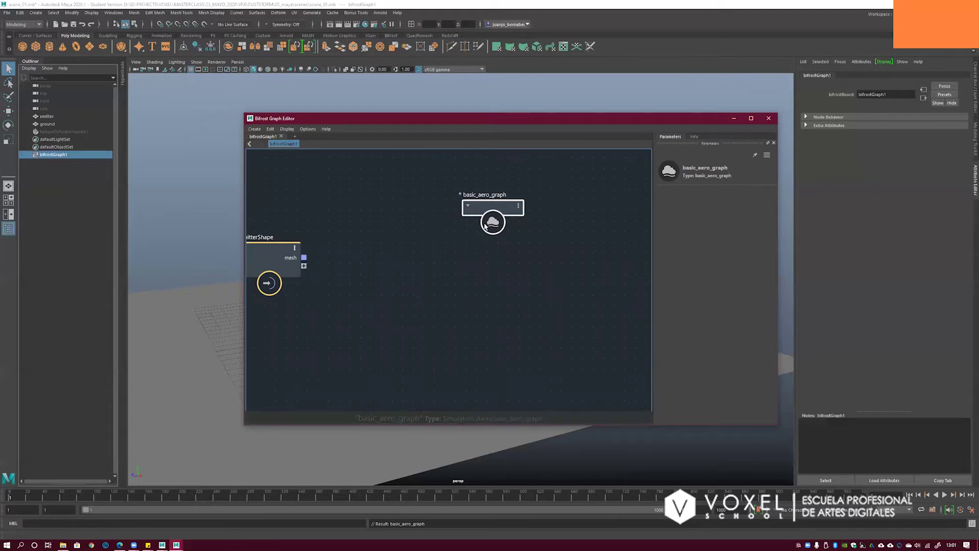
scroll(454, 238, "down", 3)
- Search the node library for the available "basic" graph compounds, including basic_particles_graph, without adding one
left_click(464, 253)
key("Tab")
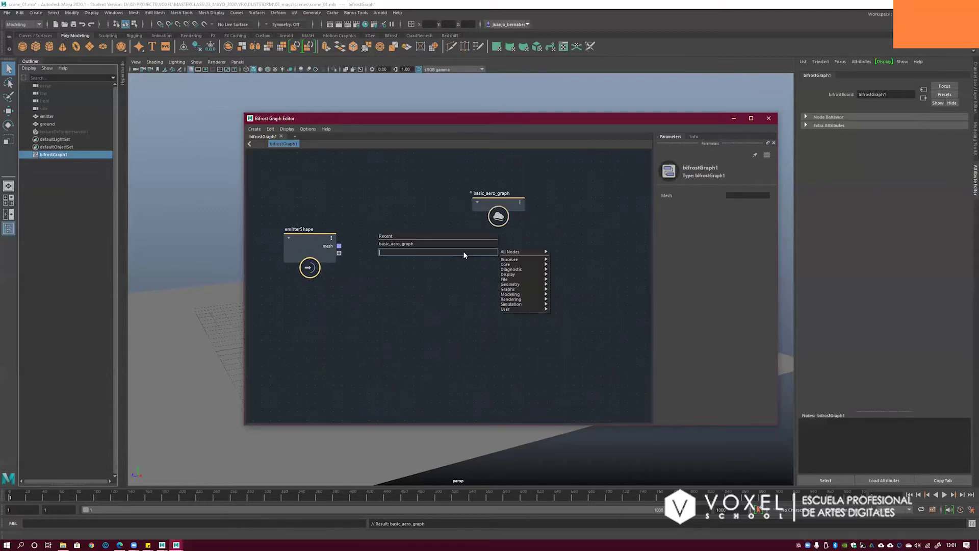
type("basic")
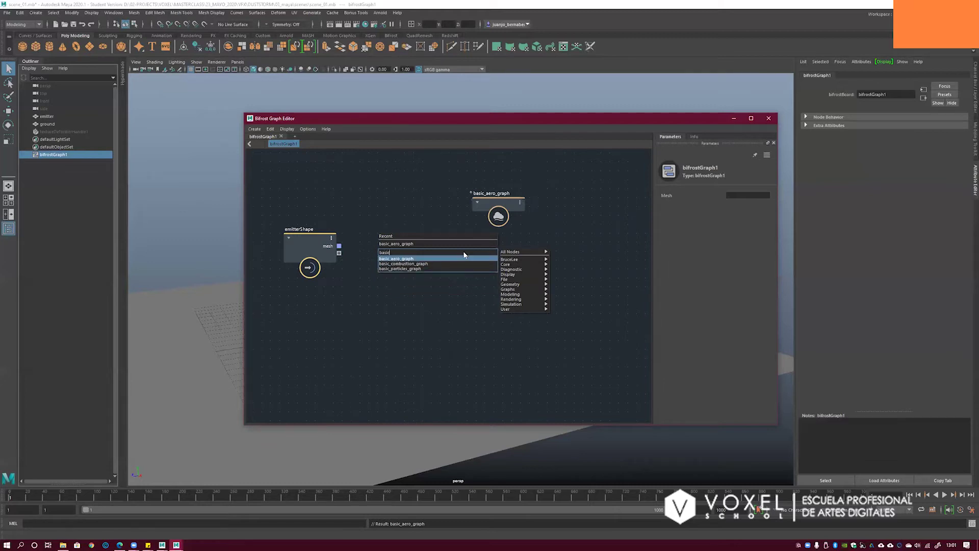
key("Down")
key("Down")
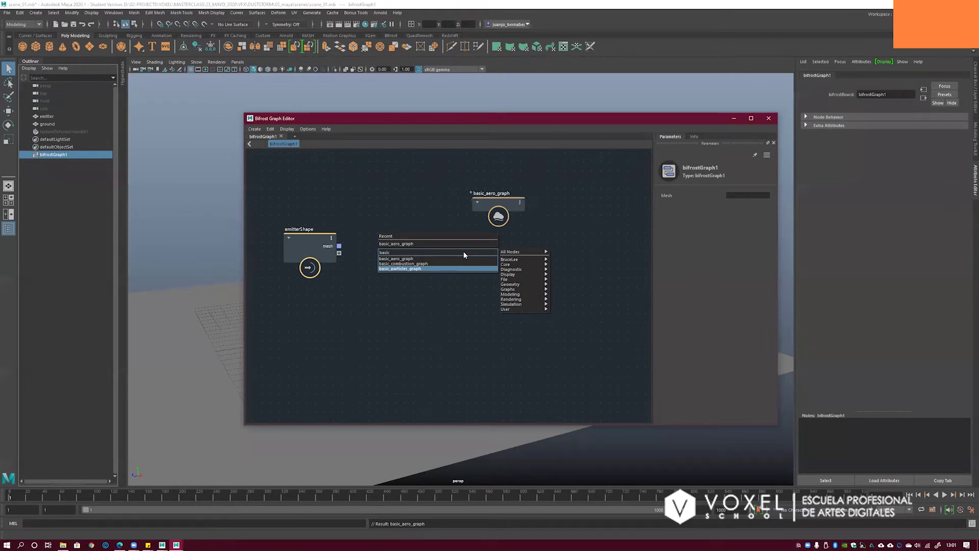
left_click(513, 215)
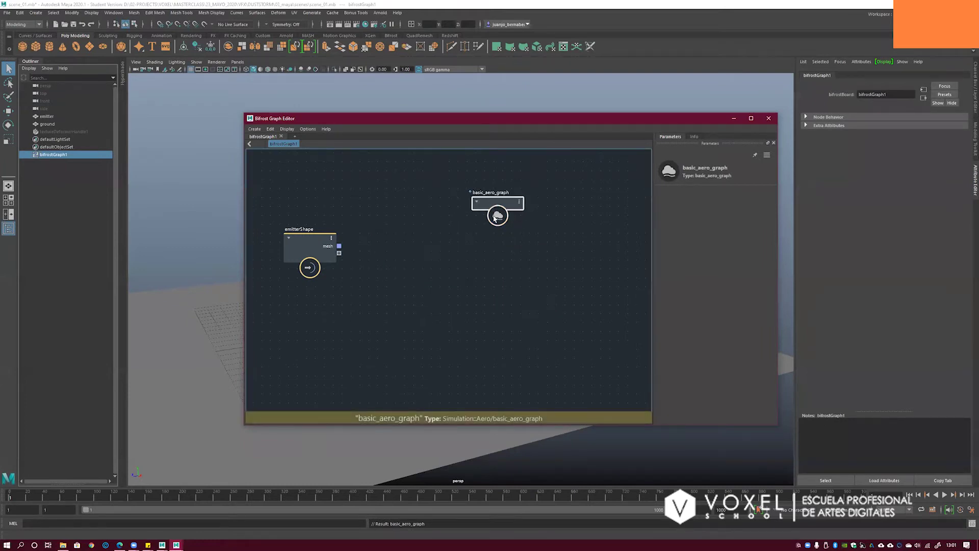
- Explode the basic_aero_graph compound into its individual nodes
left_click_drag(495, 218, 496, 219)
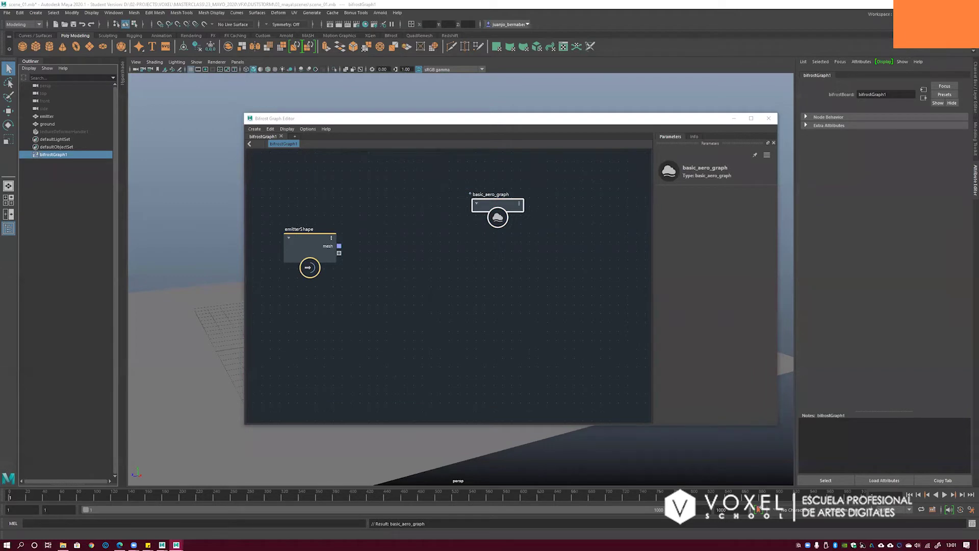
left_click_drag(496, 222, 498, 229)
right_click(500, 228)
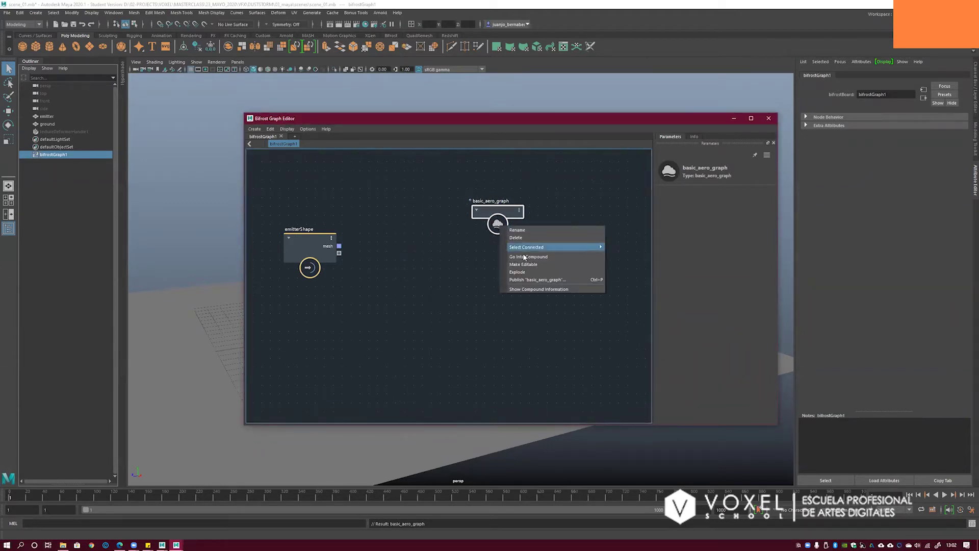
left_click(526, 273)
right_click_drag(582, 260, 418, 265, "alt")
middle_click_drag(418, 265, 372, 271, "alt")
right_click_drag(383, 267, 542, 266, "alt")
middle_click_drag(542, 267, 455, 266, "alt")
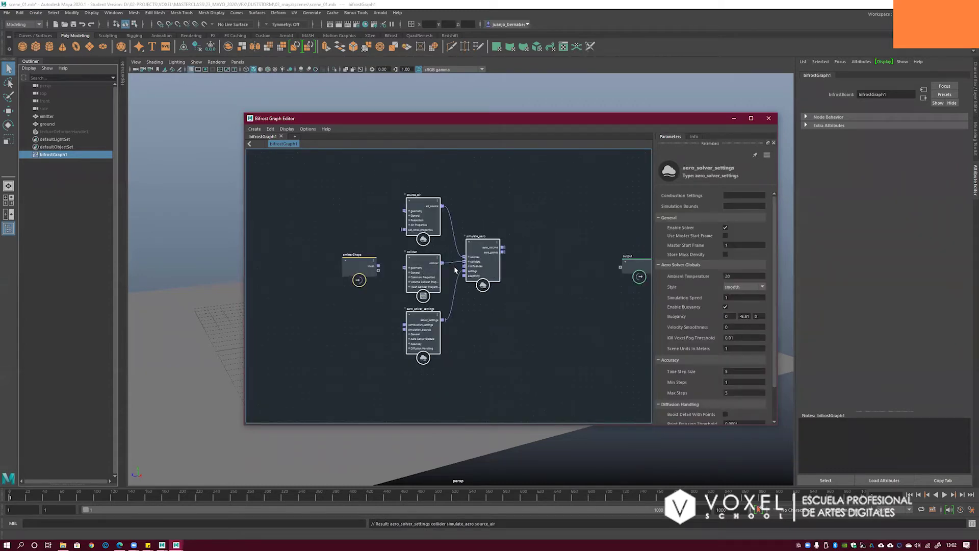
- Spread the graph out by shifting simulate_aero slightly away from its inputs and placing emitterShape farther from the source_air and collider nodes
left_click(513, 287)
left_click_drag(483, 285, 499, 287)
middle_click_drag(397, 265, 488, 264, "alt")
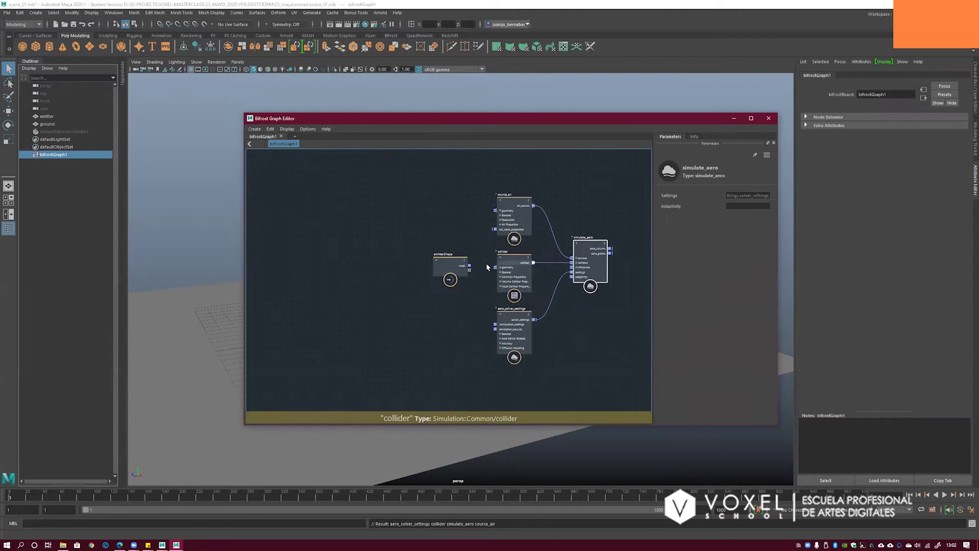
left_click(451, 266)
key("l")
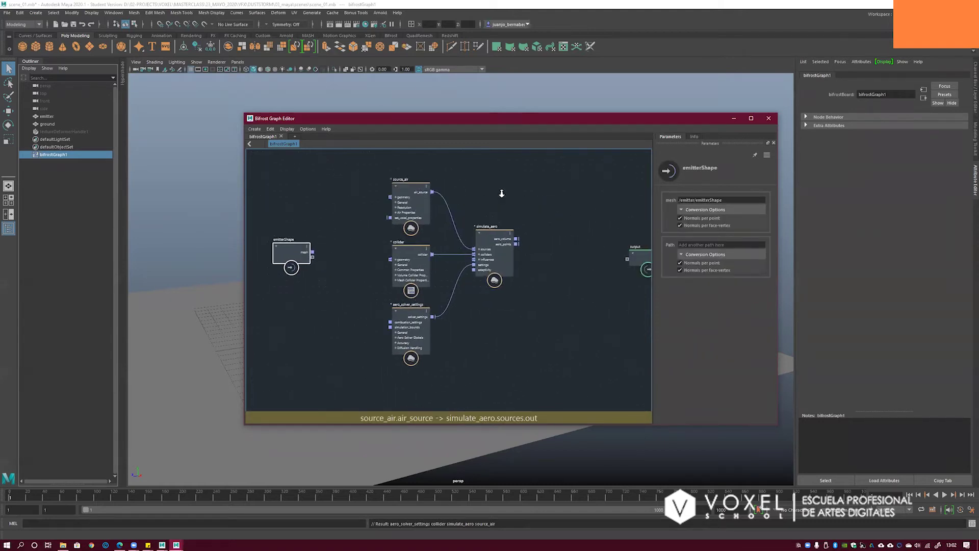
right_click_drag(502, 194, 538, 194, "alt")
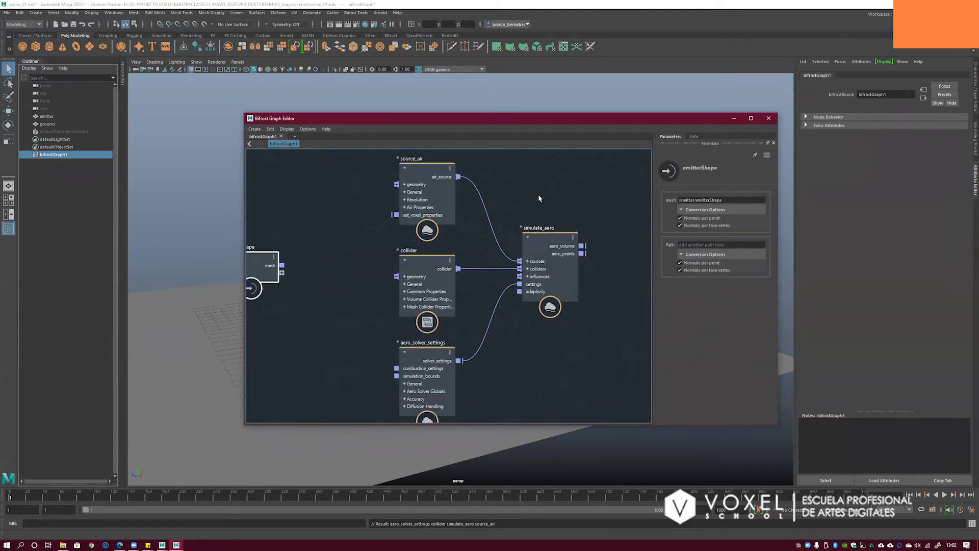
- Review the parameters of the simulate_aero, source_air, collider and aero_solver_settings nodes in turn
left_click(561, 247)
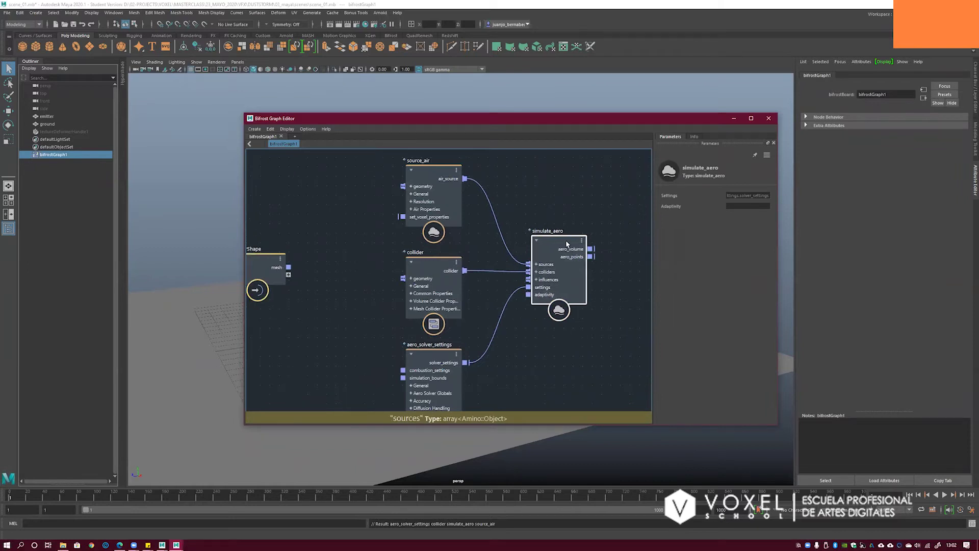
left_click(426, 173)
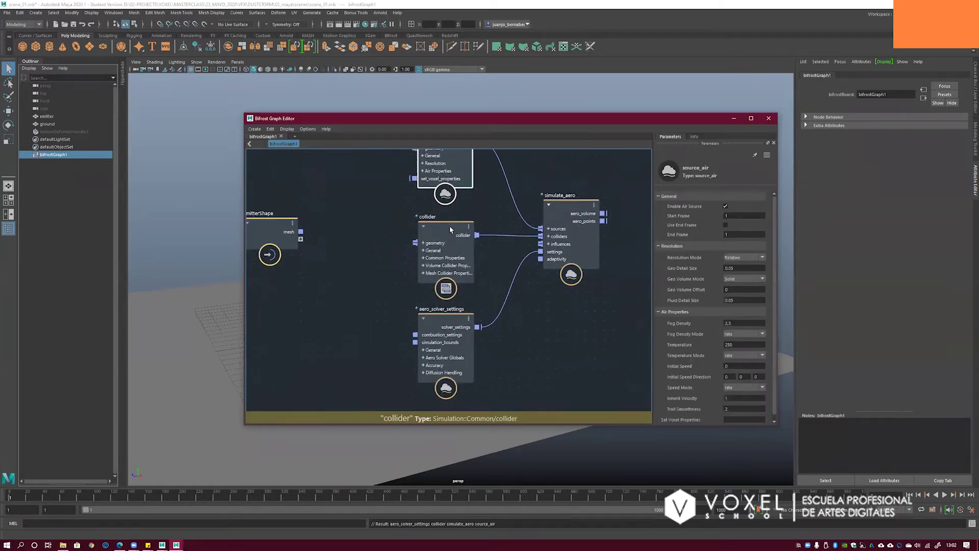
left_click(450, 229)
left_click(442, 280)
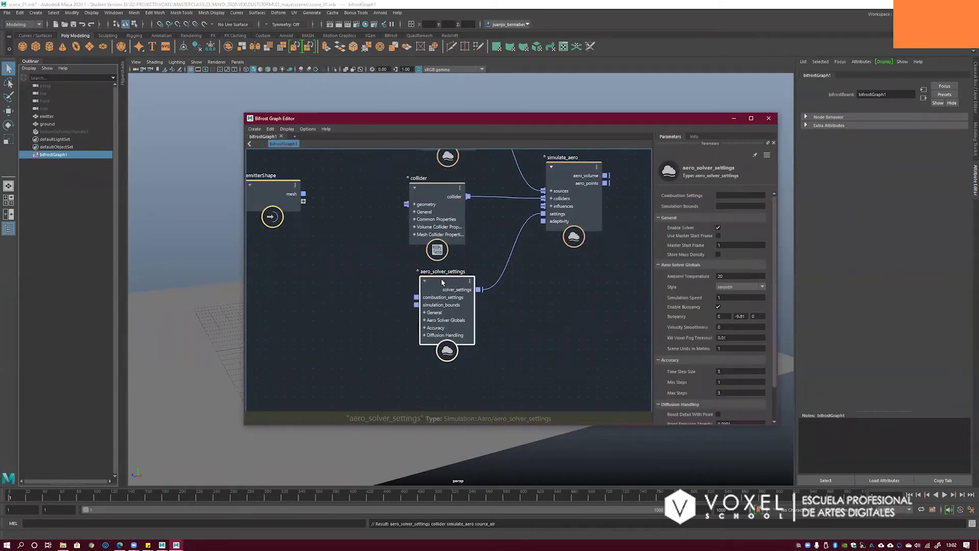
middle_click_drag(493, 220, 474, 253, "alt")
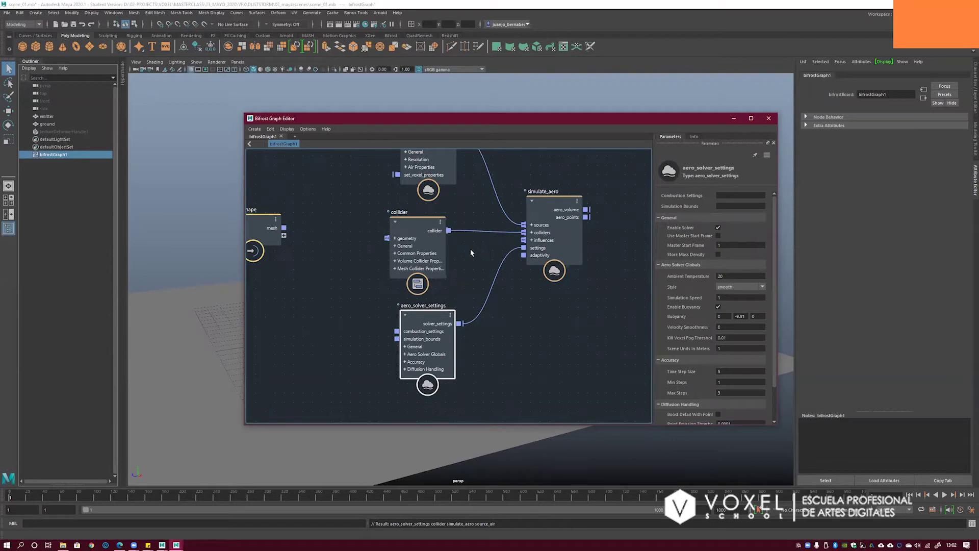
middle_click_drag(496, 215, 448, 224)
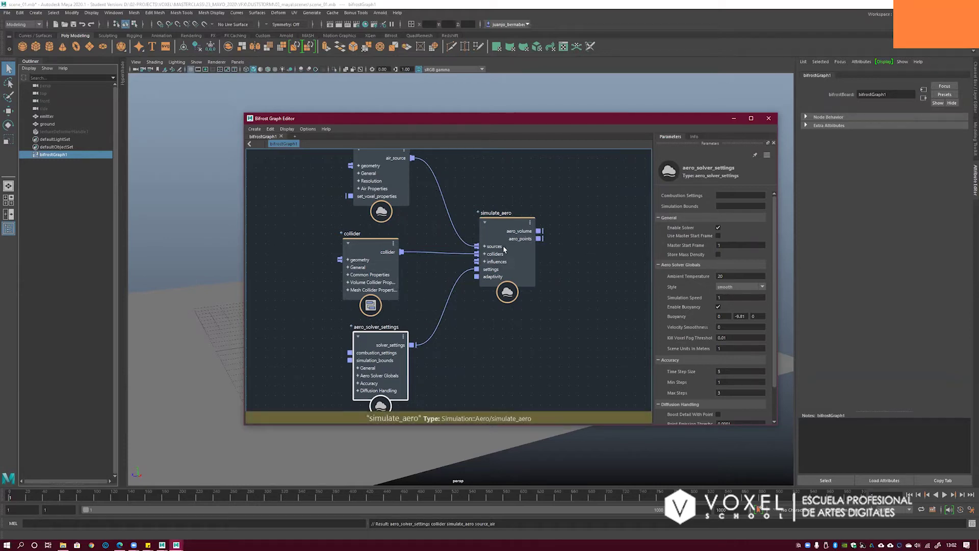
- Search the node library for the available "simulate" nodes without adding one
left_click(494, 343)
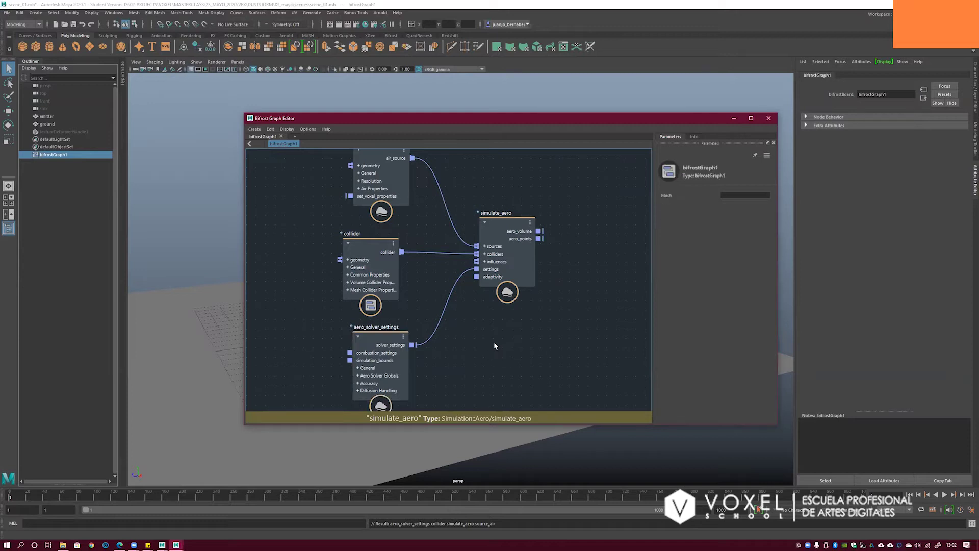
key("Tab")
type("simulatwa")
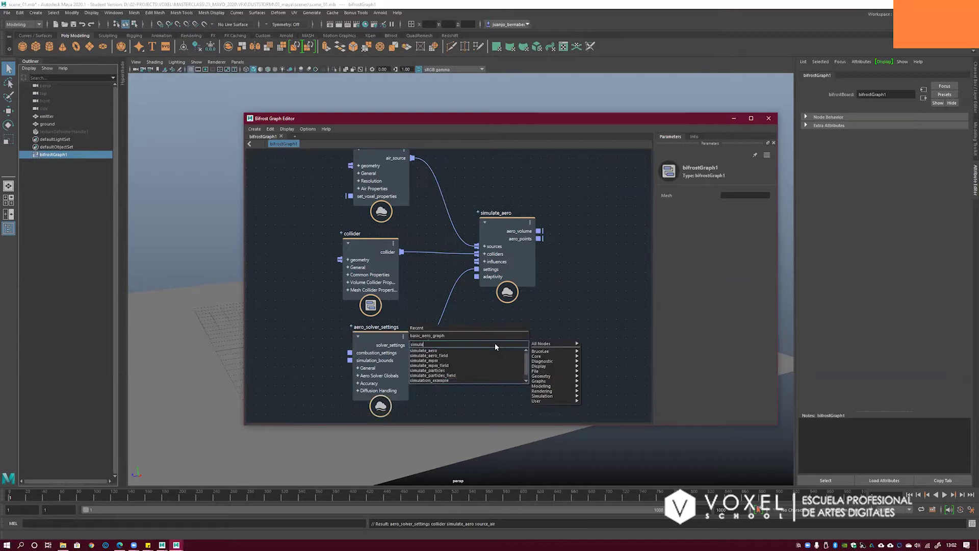
key("BackSpace")
key("BackSpace")
key("BackSpace")
type("te")
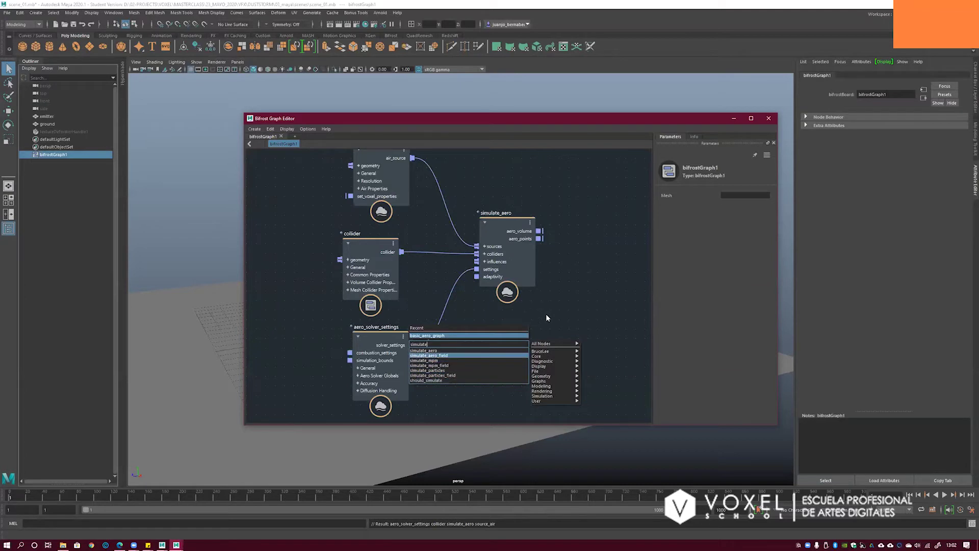
left_click(592, 276)
- Move the simulate_aero node slightly closer to the source_air, collider and aero_solver_settings nodes
left_click_drag(510, 223, 499, 221)
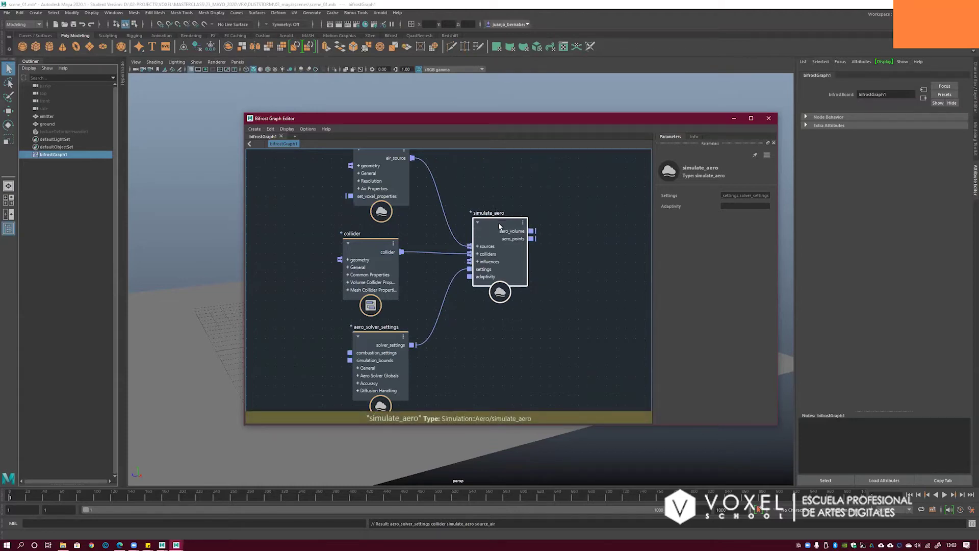
left_click_drag(498, 224, 492, 223)
key("a")
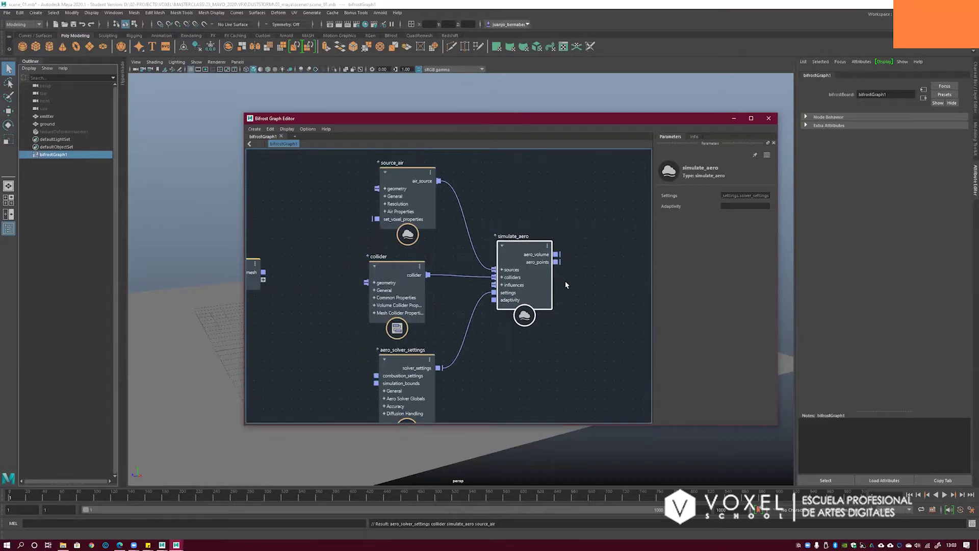
left_click_drag(540, 252, 541, 253)
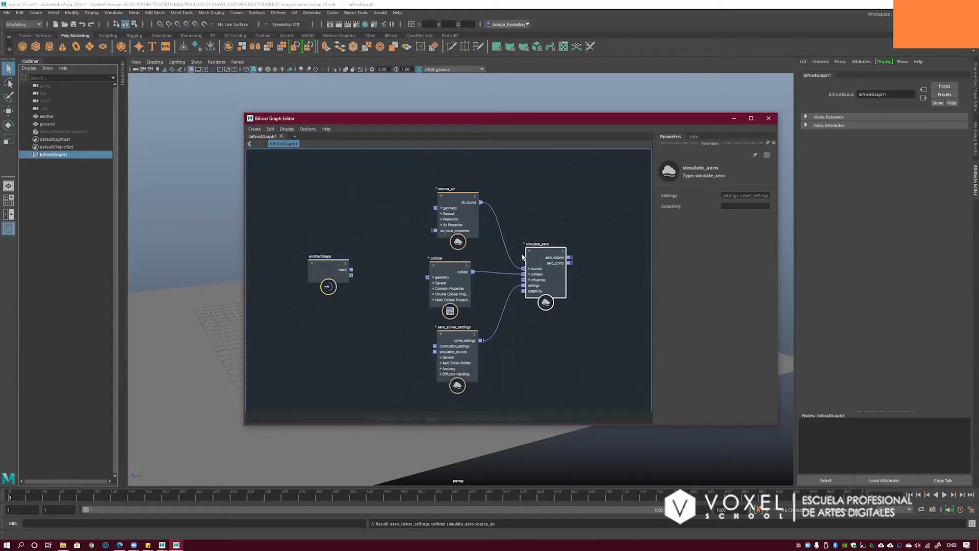
middle_click_drag(553, 256, 531, 245, "alt")
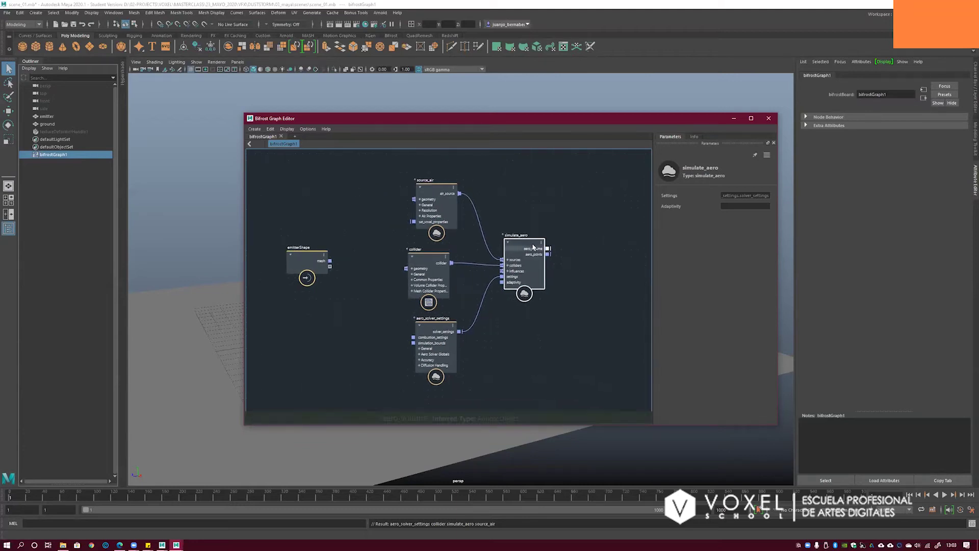
- Examine the inputs and parameters of source_air, collider and aero_solver_settings and how they feed simulate_aero
middle_click_drag(432, 201, 467, 263, "alt")
scroll(466, 265, "up", 3)
left_click(488, 229)
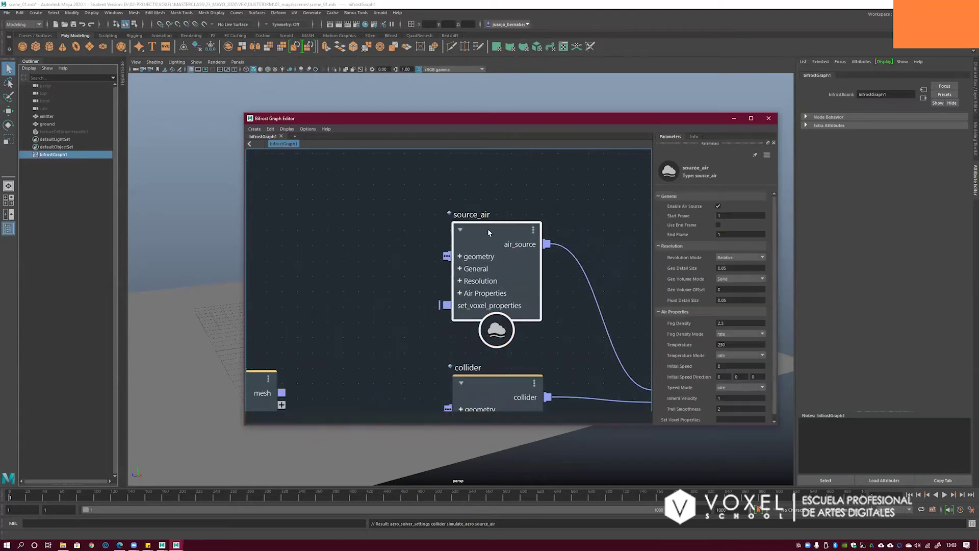
middle_click_drag(411, 258, 429, 235)
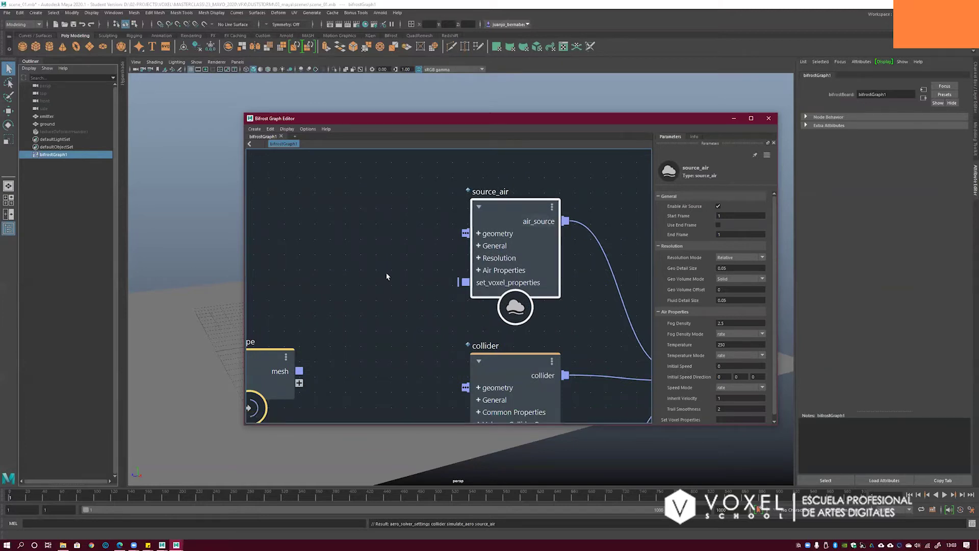
middle_click_drag(448, 278, 441, 241)
middle_click_drag(436, 296, 426, 208)
left_click(491, 247)
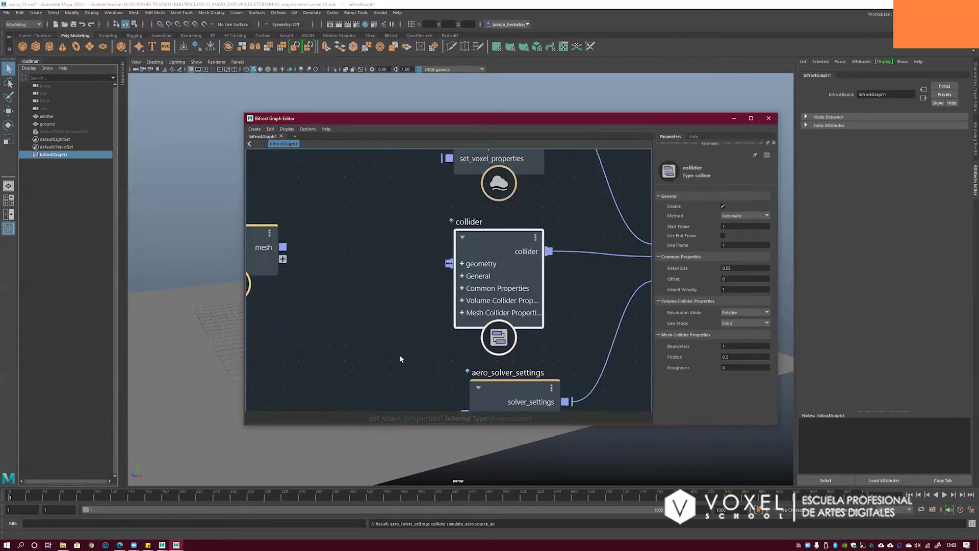
middle_click_drag(400, 358, 419, 242)
left_click(492, 255)
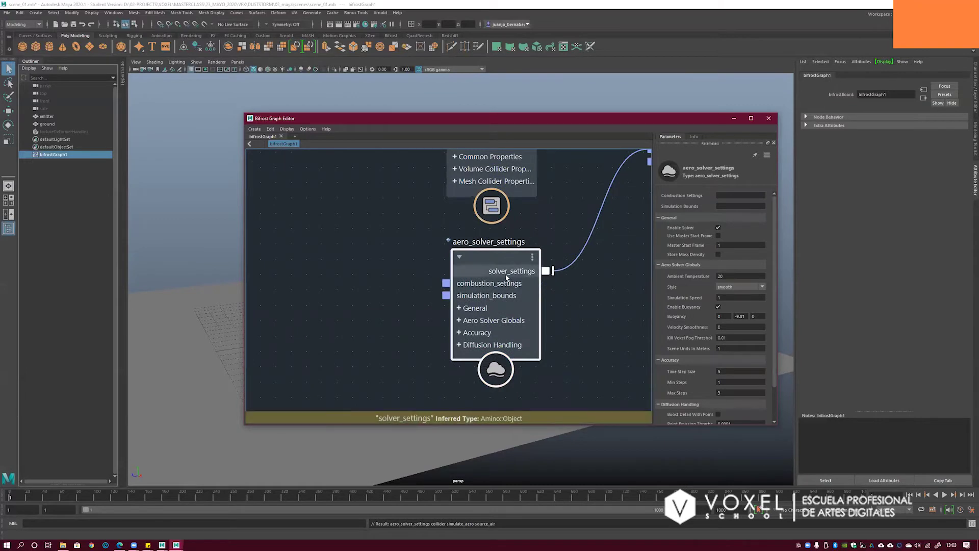
middle_click_drag(575, 209, 500, 260)
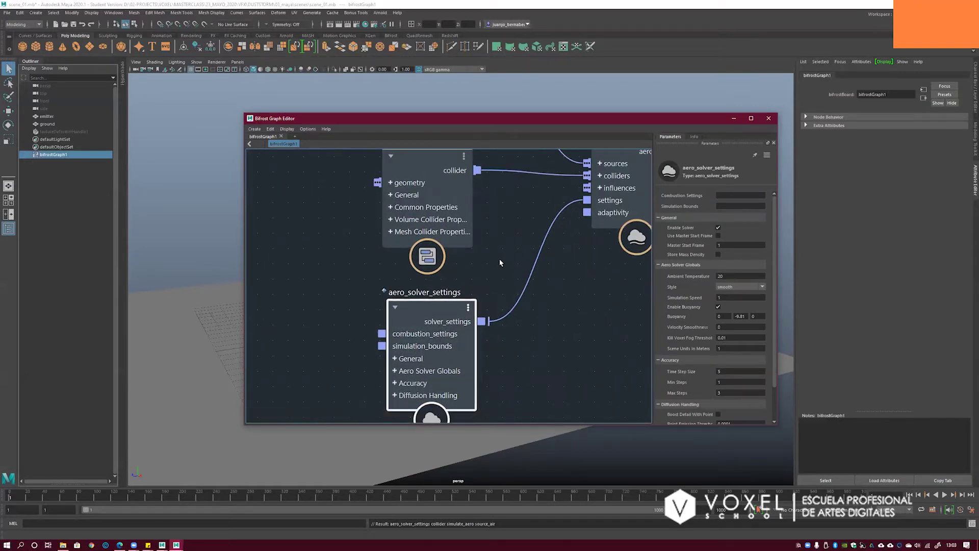
key("a")
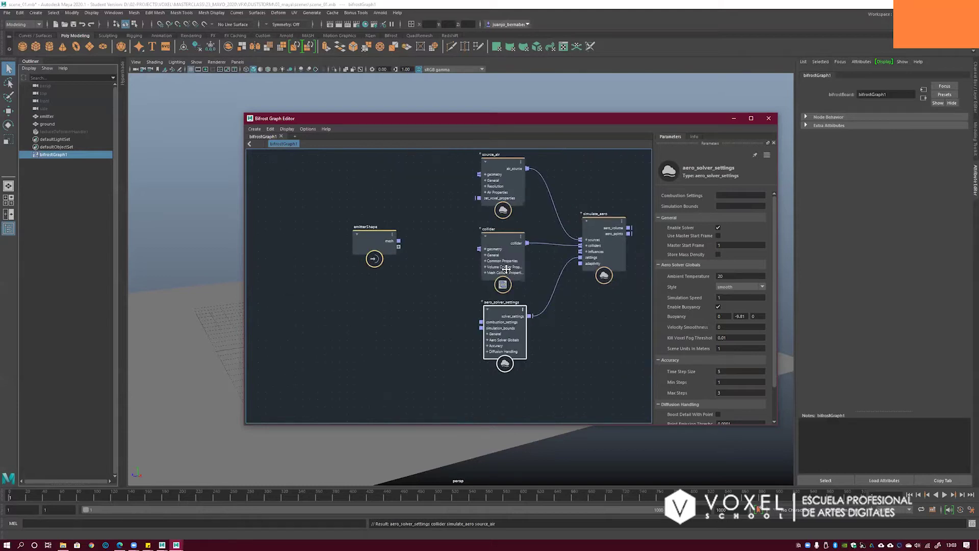
left_click(499, 280)
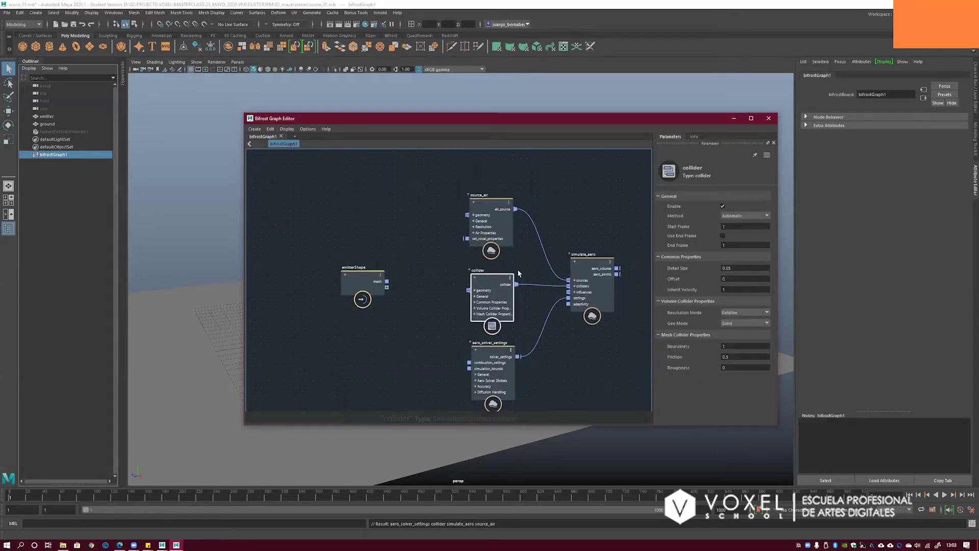
left_click(516, 276)
left_click(589, 262)
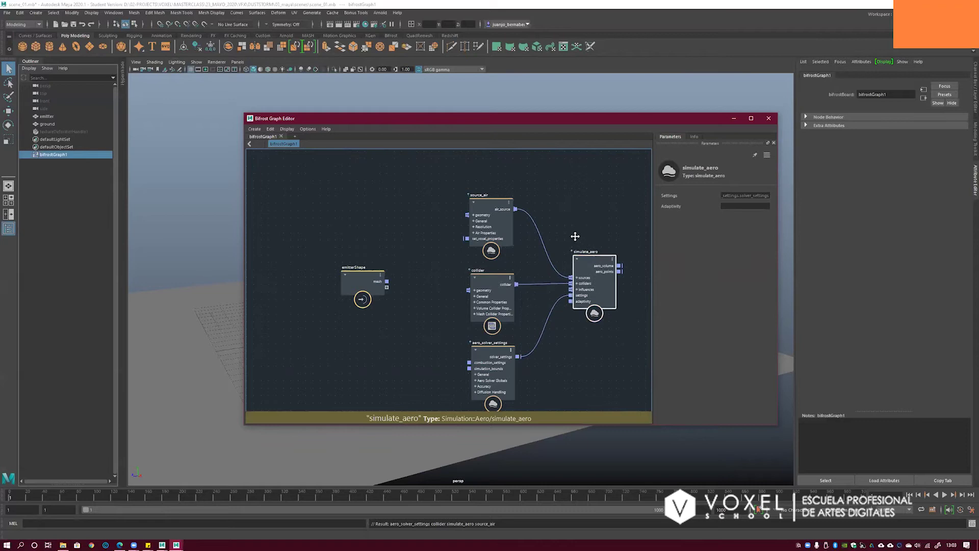
- Connect the emitterShape mesh output to the geometry input of source_air and raise emitterShape level with it
middle_click_drag(586, 245, 518, 225)
left_click_drag(519, 247, 522, 248)
left_click_drag(281, 265, 396, 204)
left_click_drag(294, 216, 292, 201)
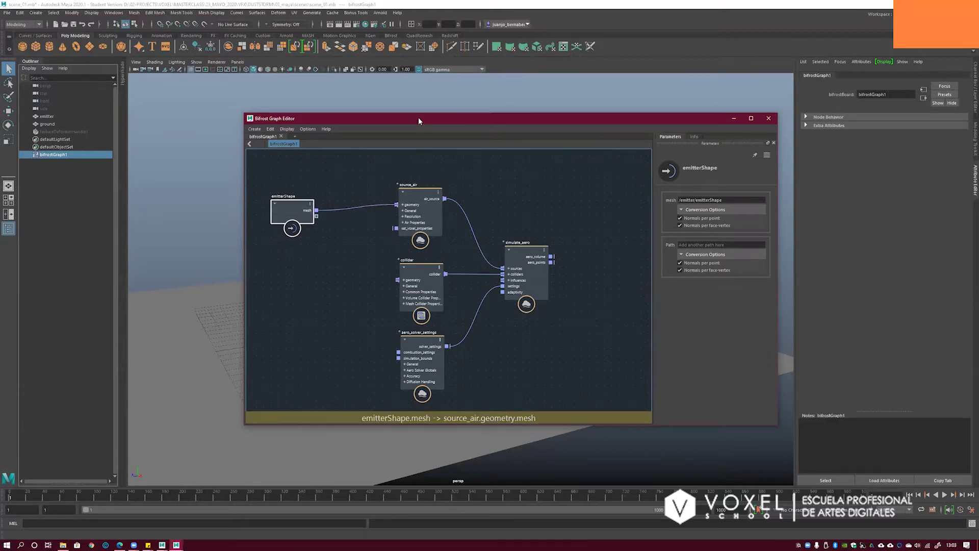
- Lower the Bifrost Graph Editor window over the viewport and show the source_air node's parameters, nudging the node slightly
left_click_drag(419, 120, 391, 180)
left_click(390, 286)
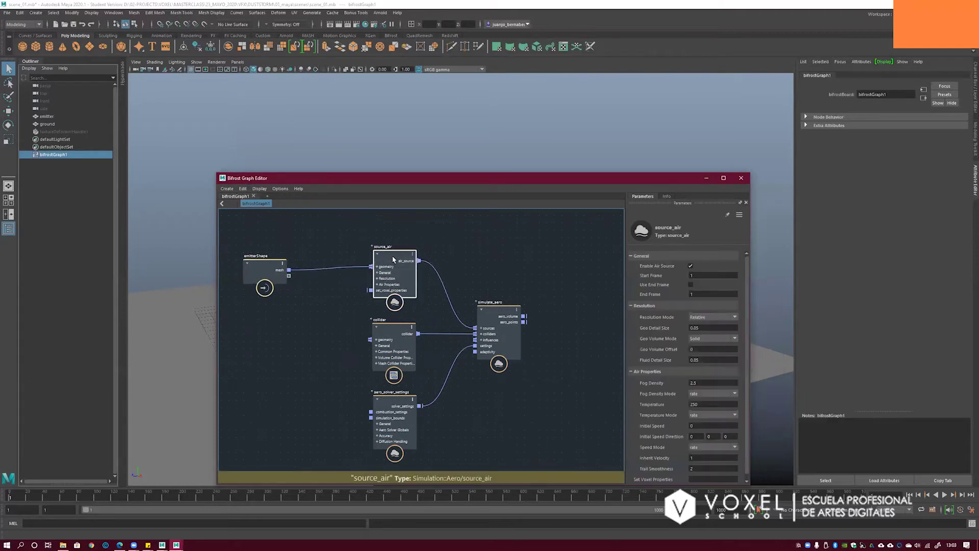
left_click_drag(393, 262, 392, 261)
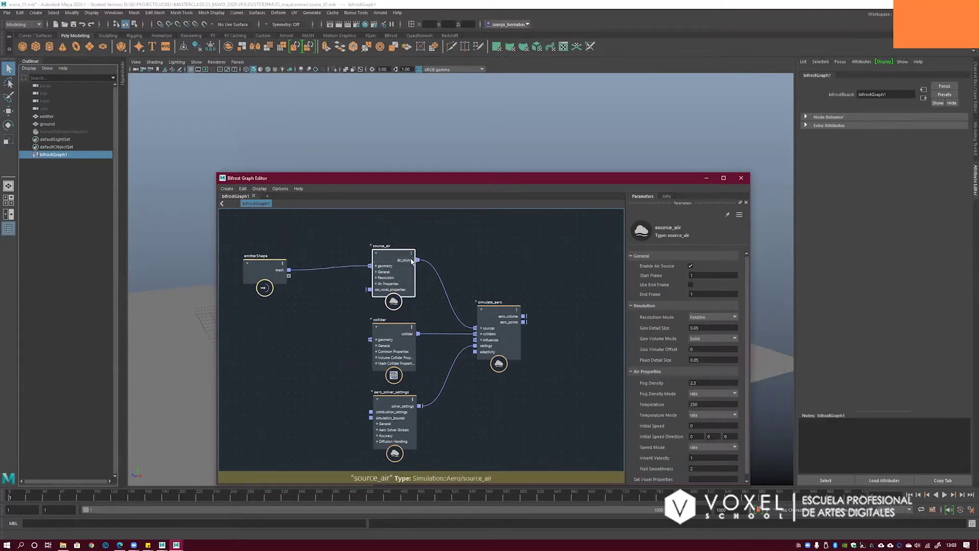
left_click_drag(746, 299, 740, 348)
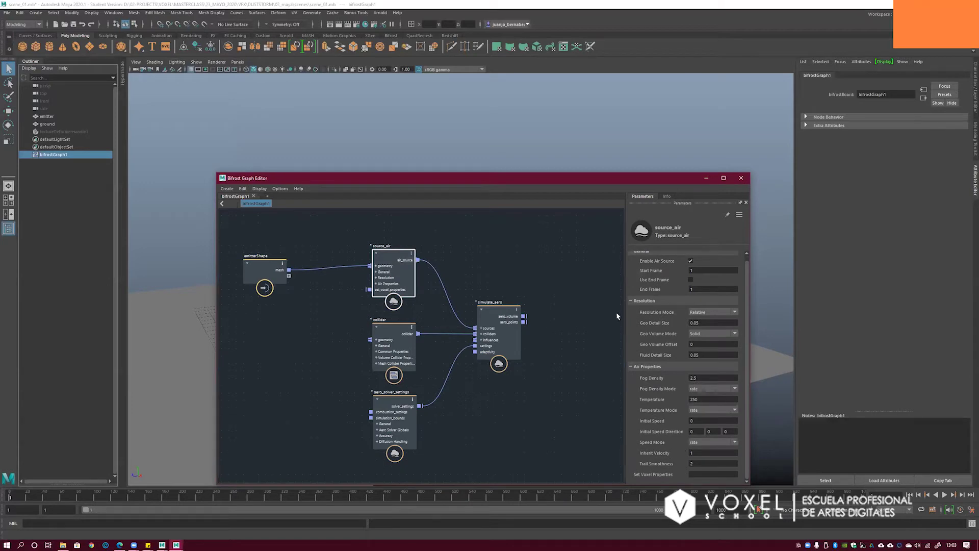
middle_click_drag(483, 279, 497, 260)
left_click_drag(399, 237, 402, 243)
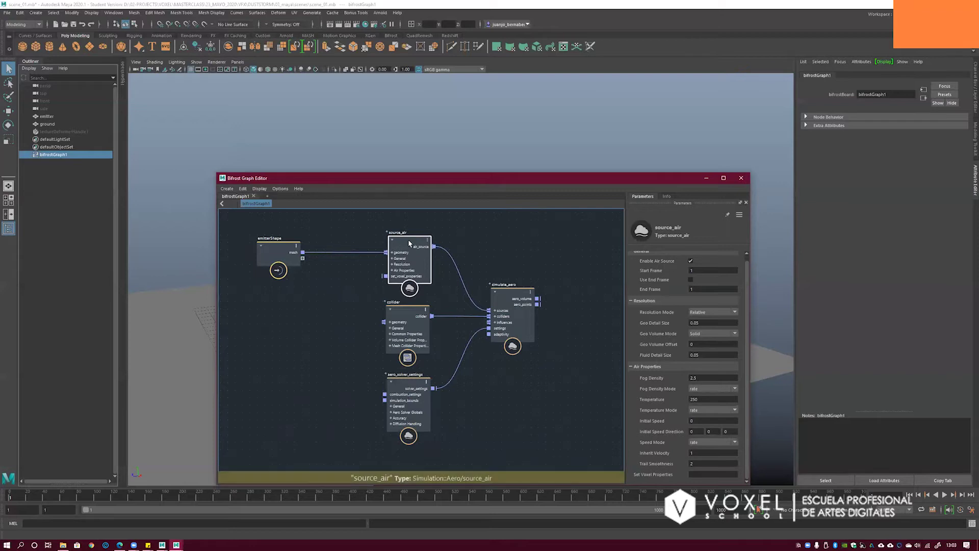
- Show the parameters of the collider, aero_solver_settings and simulate_aero nodes one after another
left_click(406, 313)
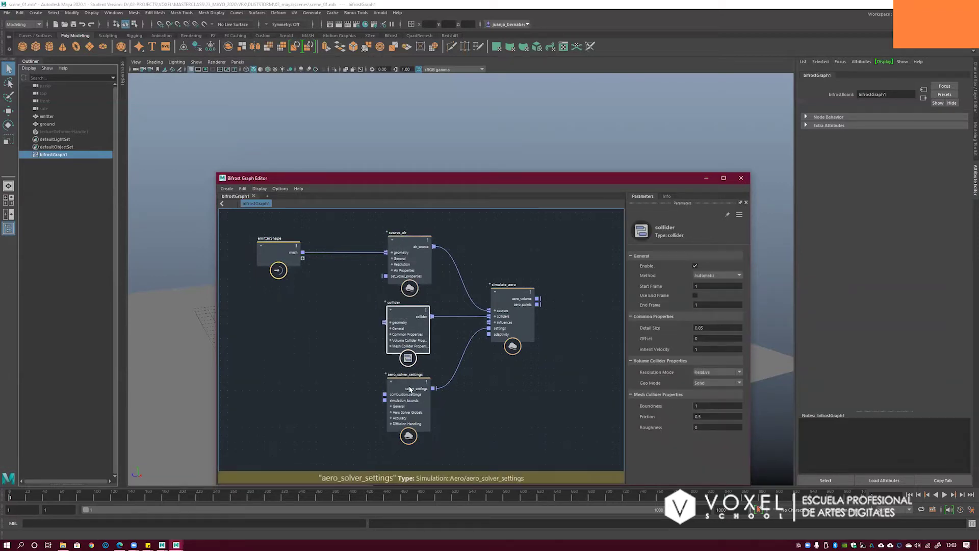
left_click(411, 405)
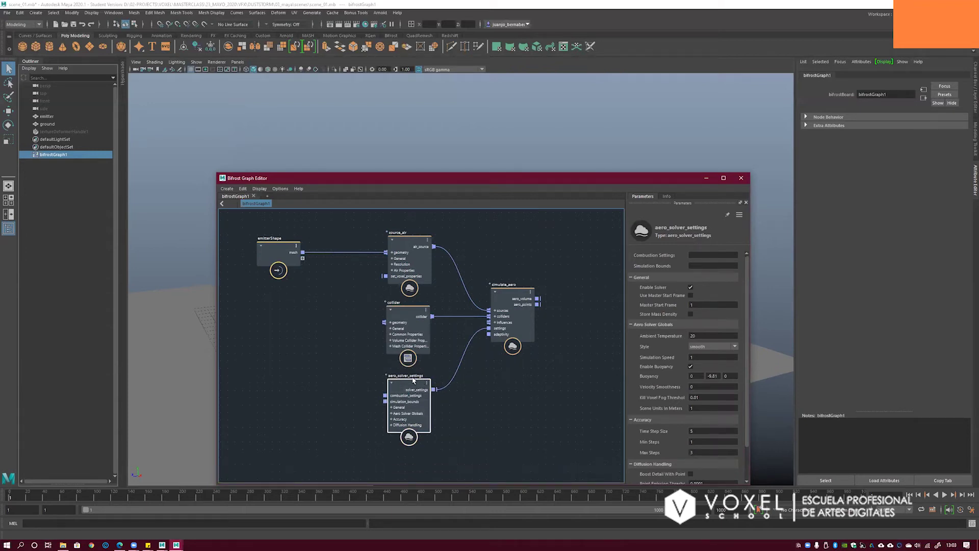
left_click_drag(504, 289, 505, 293)
middle_click_drag(439, 256, 410, 242, "alt")
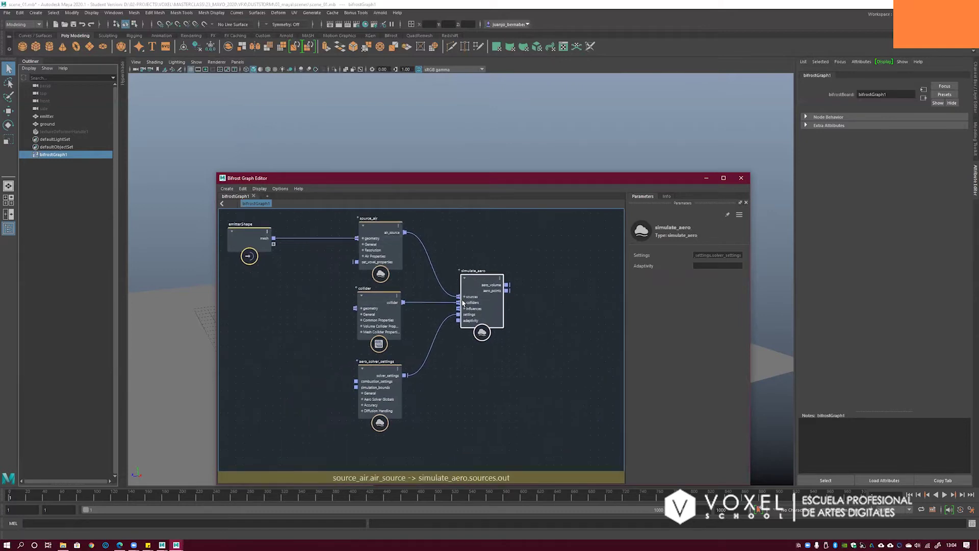
- Raise the output node roughly level with the simulate_aero outputs and nudge simulate_aero slightly
middle_click_drag(421, 290, 275, 285)
left_click(520, 278)
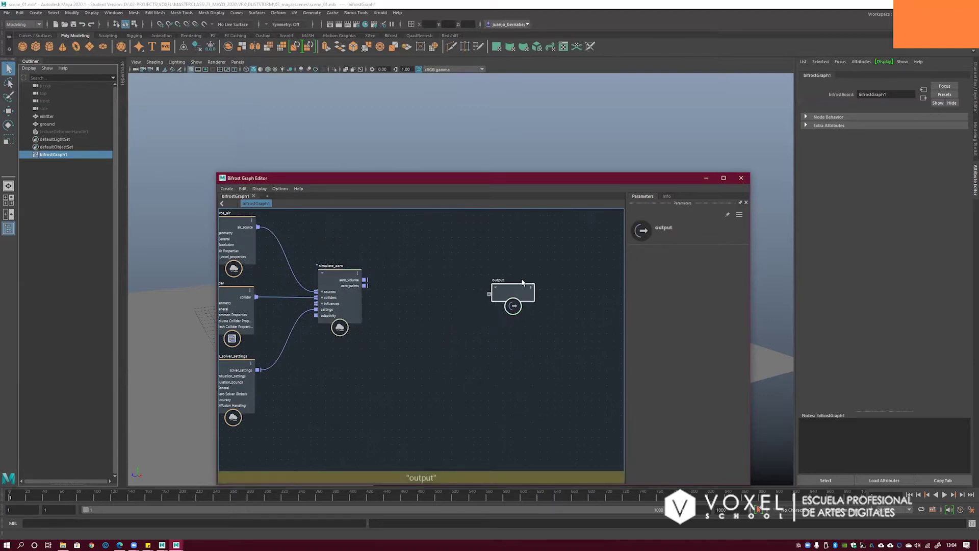
left_click_drag(520, 278, 519, 275)
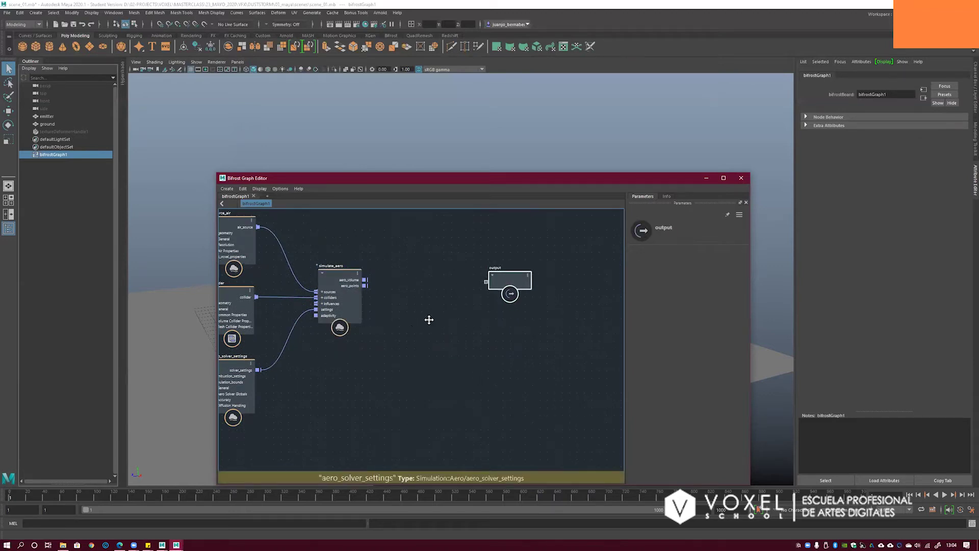
middle_click_drag(349, 327, 516, 318)
middle_click_drag(569, 251, 506, 262)
left_click_drag(447, 276, 450, 276)
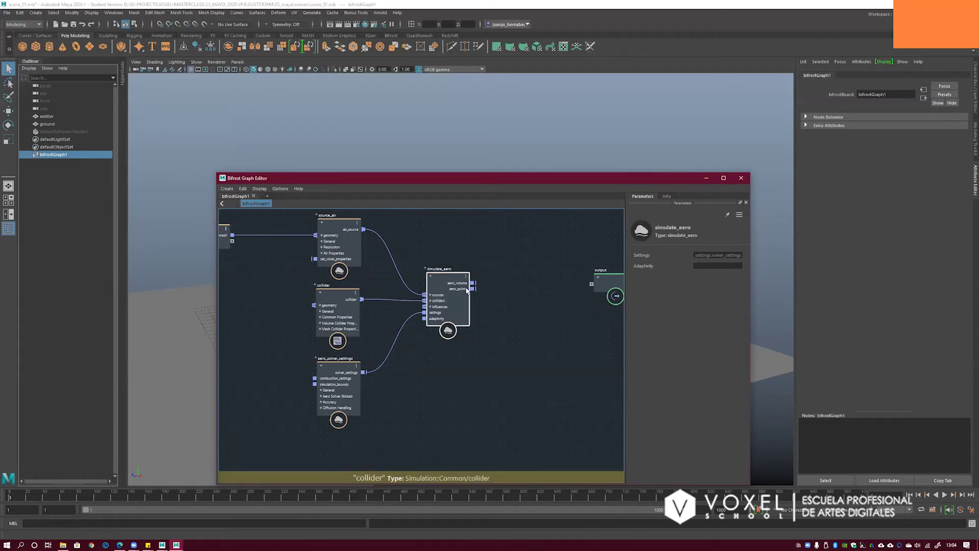
middle_click_drag(504, 275, 549, 258)
- Examine the aero_solver_settings parameters from General through Diffusion Handling, including the Buoyancy values
left_click(384, 372)
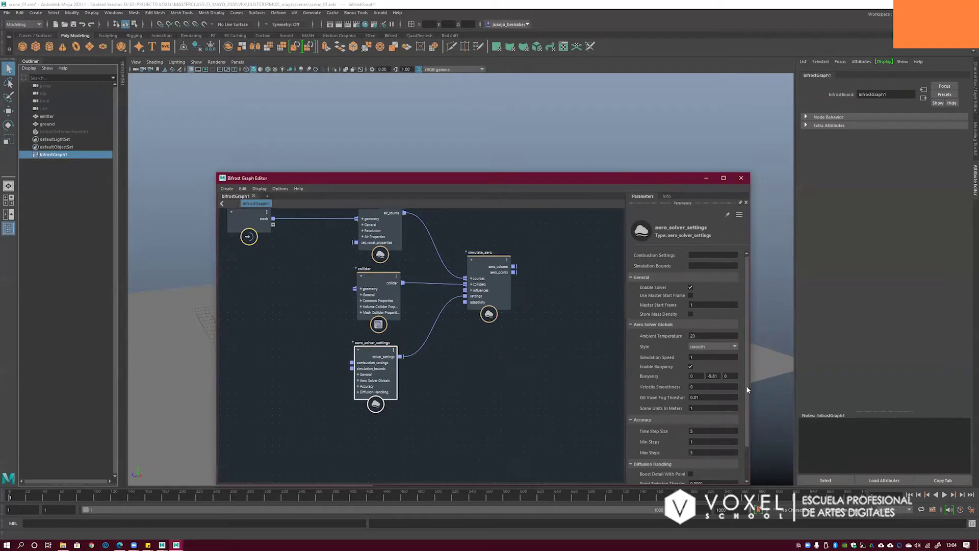
scroll(734, 362, "down", 1)
scroll(746, 371, "down", 1)
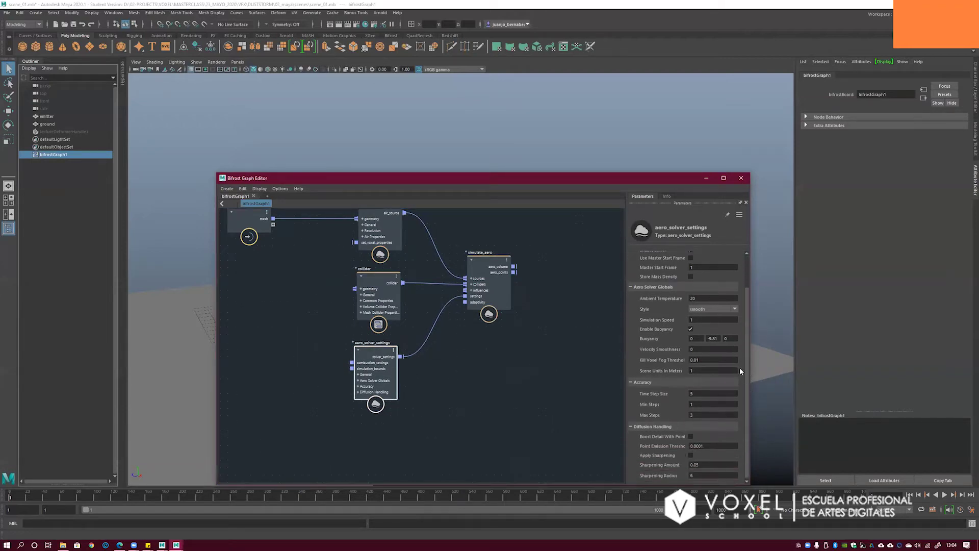
scroll(748, 393, "up", 2)
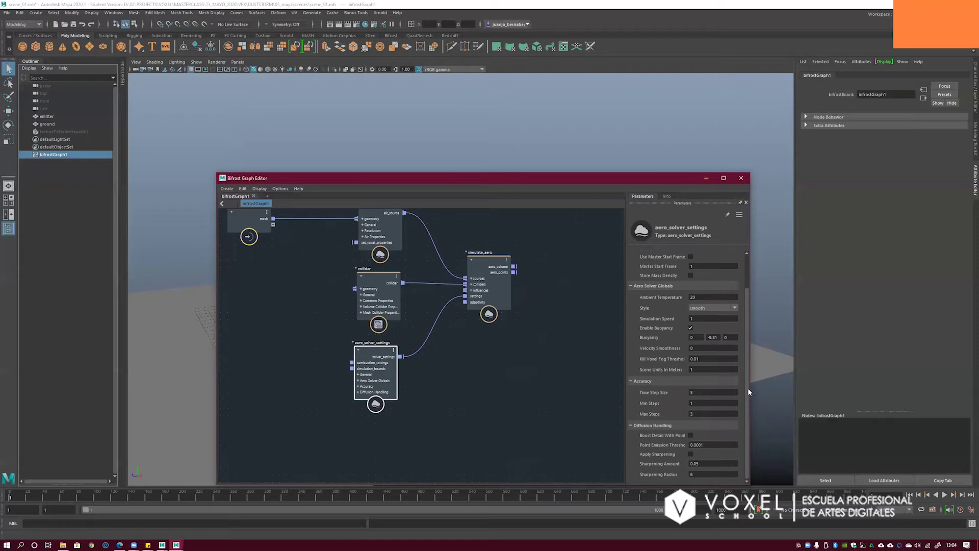
left_click_drag(748, 379, 748, 377)
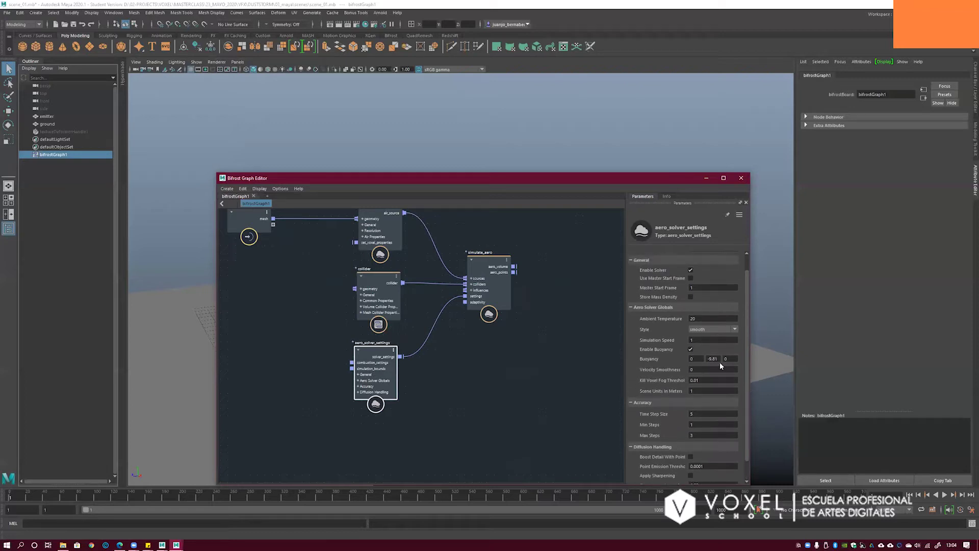
middle_click_drag(502, 341, 505, 394, "alt")
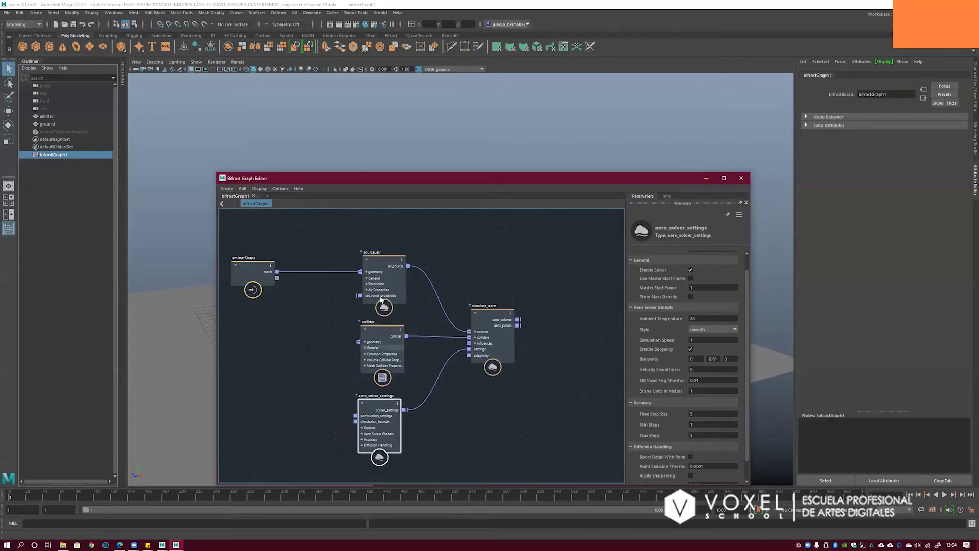
middle_click_drag(425, 340, 459, 293, "alt")
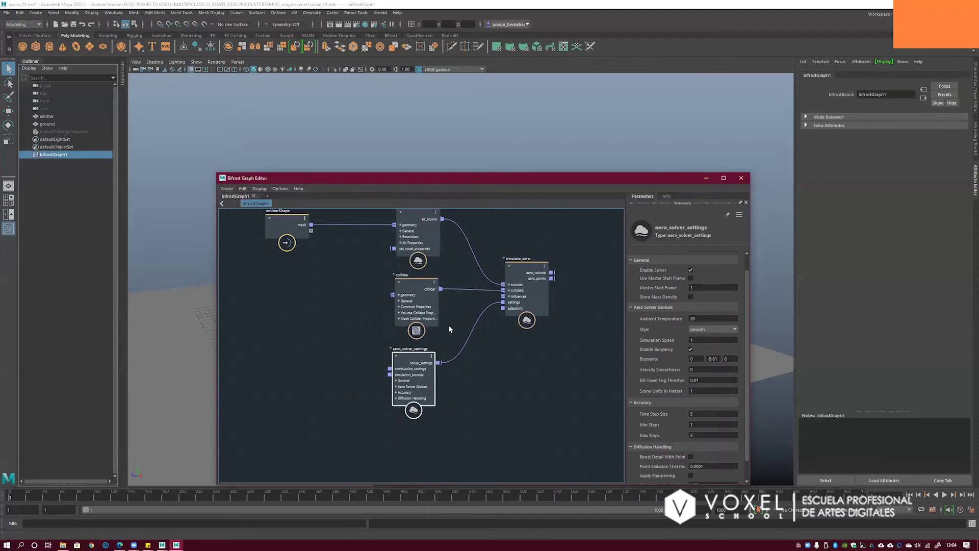
- Inspect the inside of aero_solver_settings, its aero_settings compound and set_property__max_steps, and return to the bifrostGraph1 level
right_click_drag(449, 329, 496, 297, "alt")
middle_click_drag(497, 298, 525, 273, "alt")
double_click(449, 330)
middle_click_drag(384, 300, 411, 312, "alt")
middle_click_drag(410, 256, 422, 267, "alt")
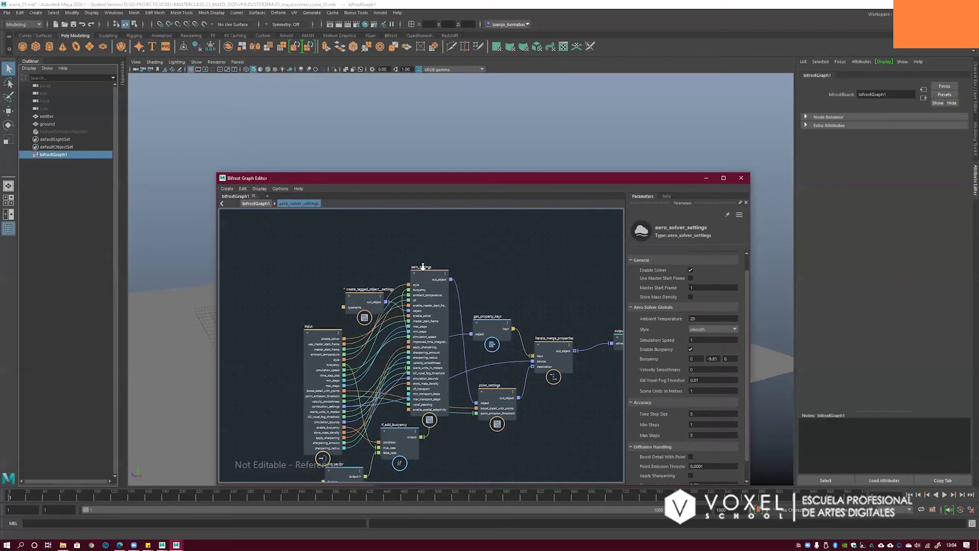
double_click(423, 267)
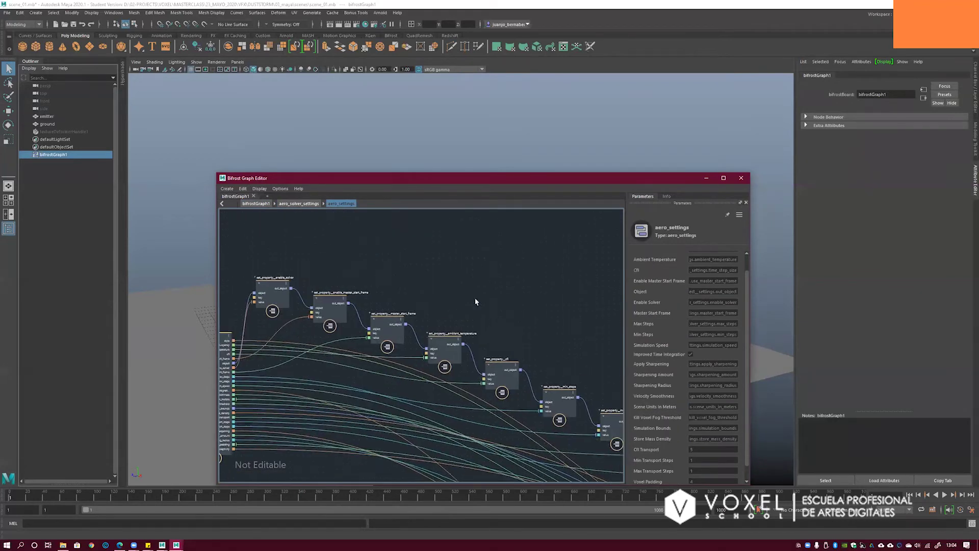
left_click(492, 327)
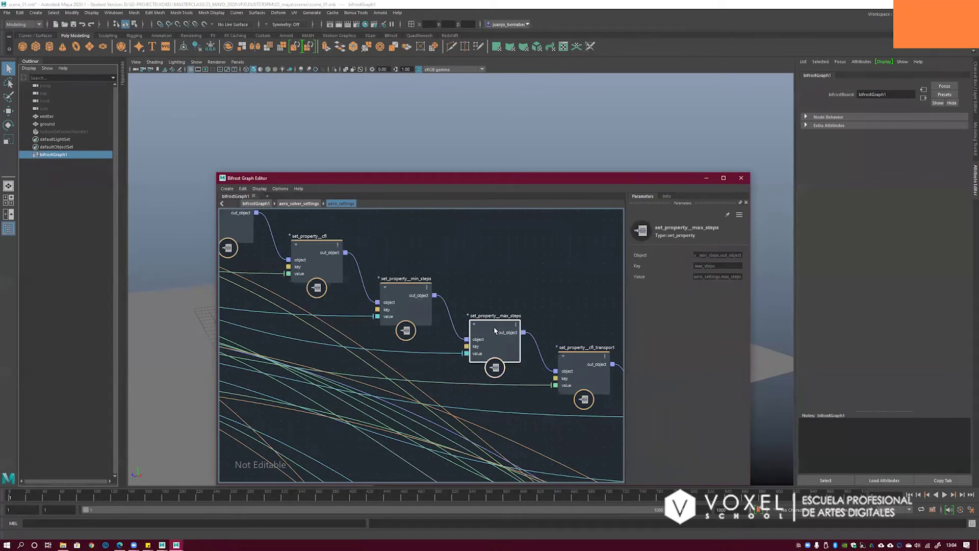
double_click(491, 324)
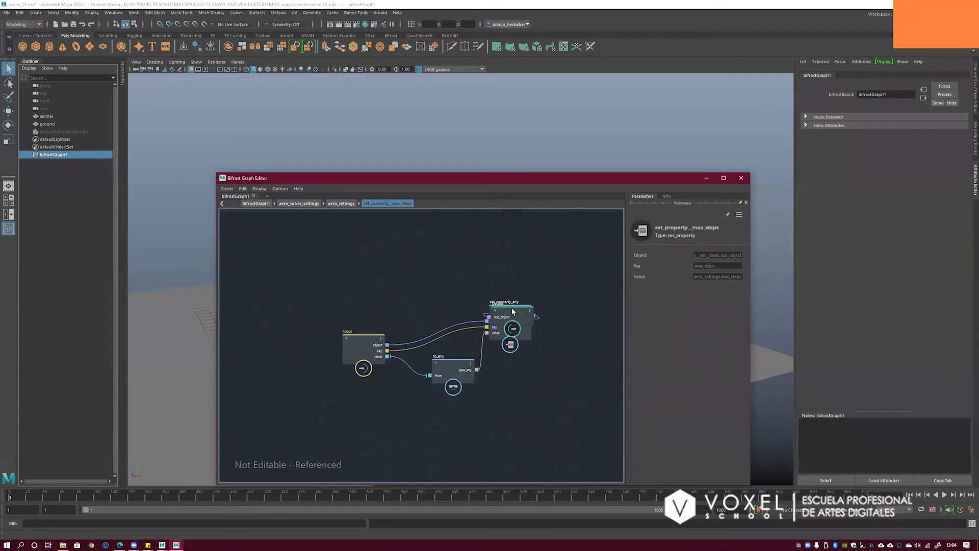
left_click(256, 203)
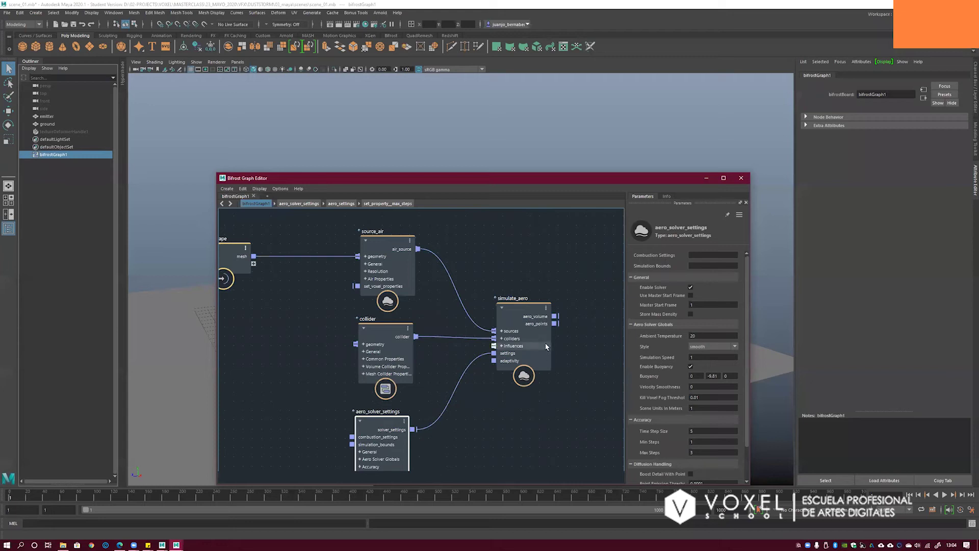
- Connect the aero_volume output of simulate_aero to the output node and move the output node slightly closer
middle_click_drag(459, 271, 478, 243, "alt")
middle_click_drag(450, 343, 483, 351, "alt")
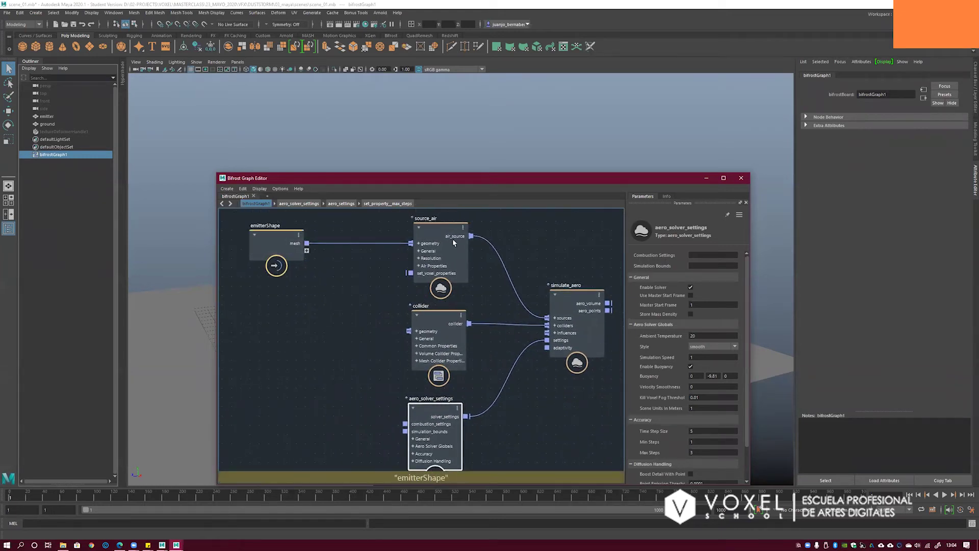
middle_click_drag(544, 241, 357, 219)
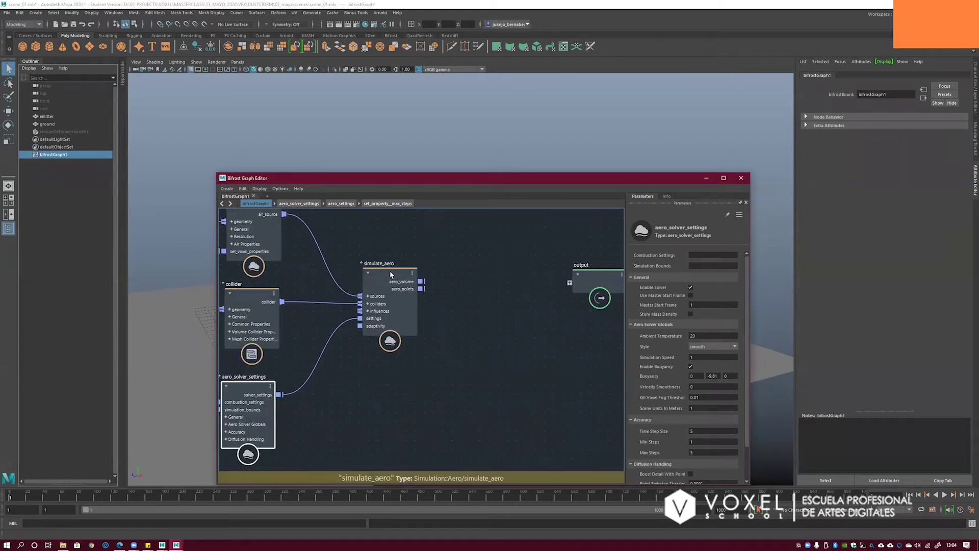
left_click(407, 274)
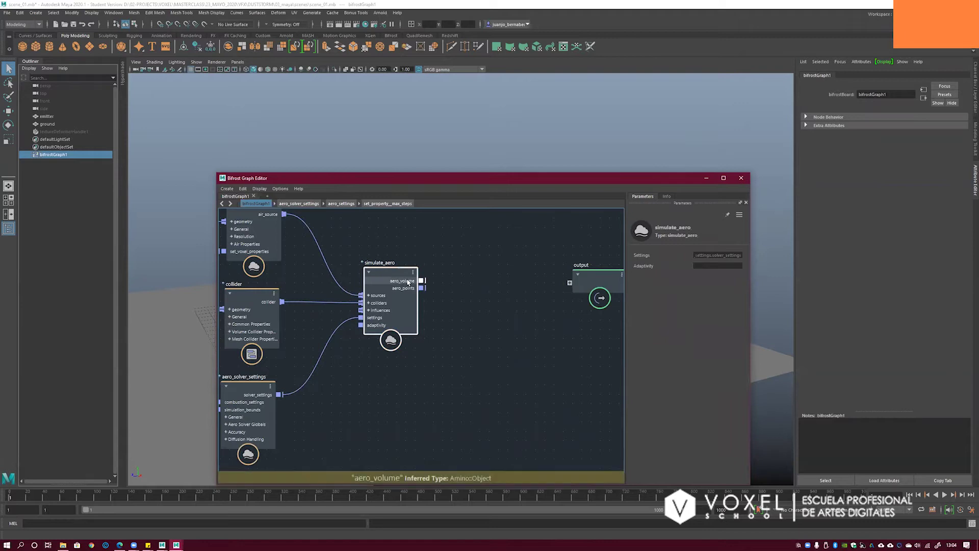
left_click_drag(422, 281, 570, 282)
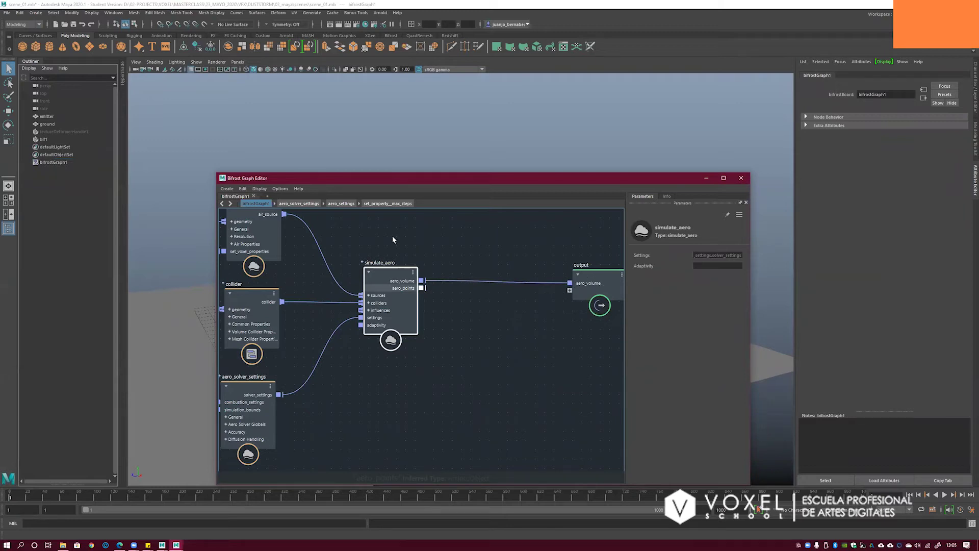
left_click_drag(591, 275, 577, 273)
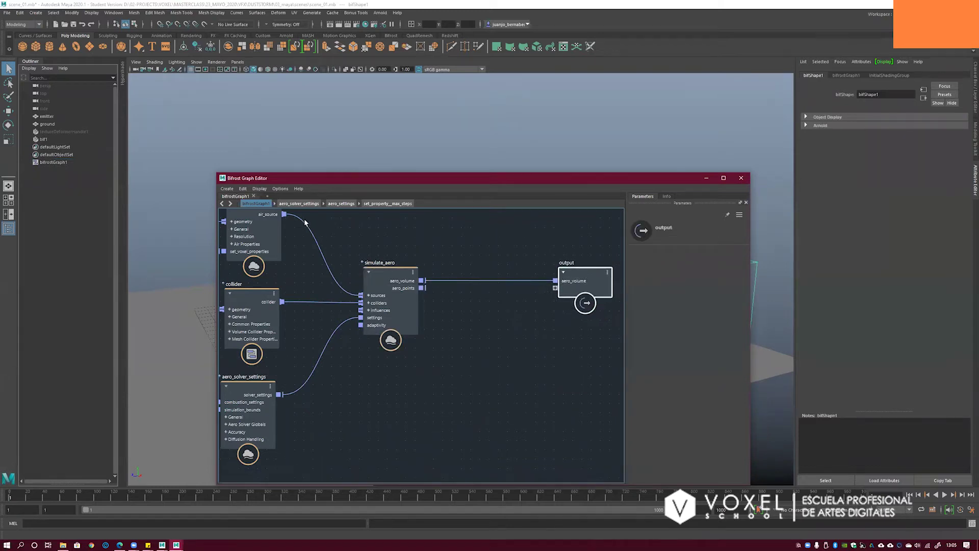
- Shift the Bifrost Graph Editor window to uncover the volume's bounding box and select simulate_aero in the full graph
left_click_drag(500, 181, 450, 175)
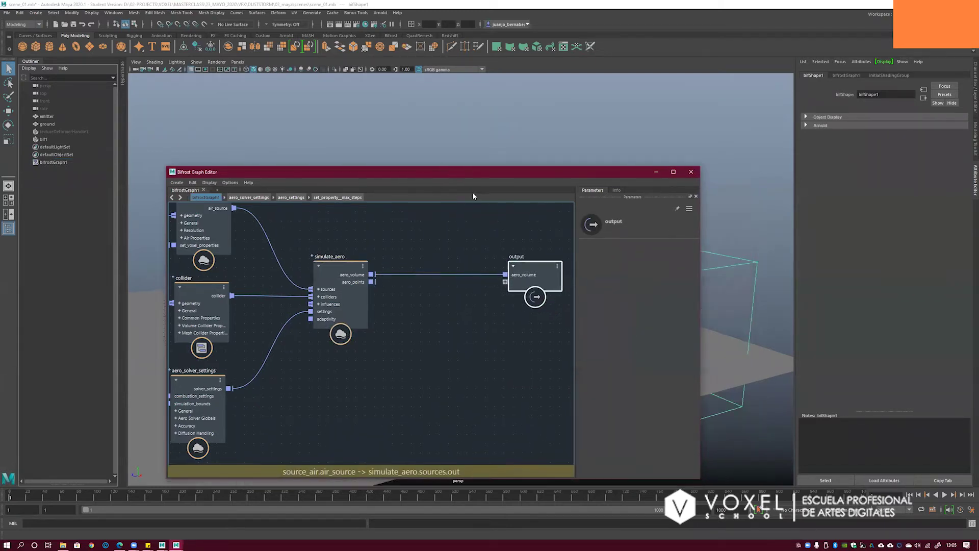
middle_click_drag(439, 240, 487, 272)
scroll(487, 272, "down", 5)
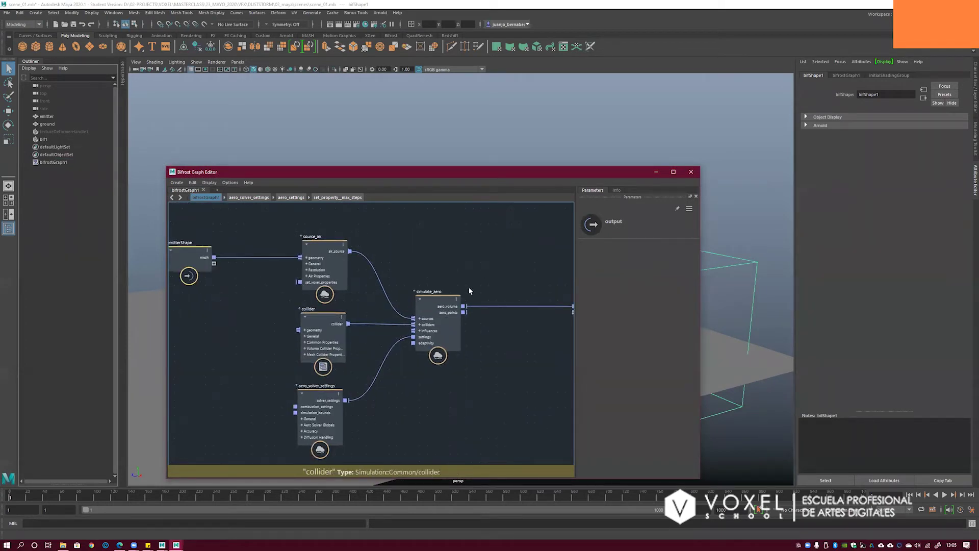
middle_click_drag(428, 249, 433, 258)
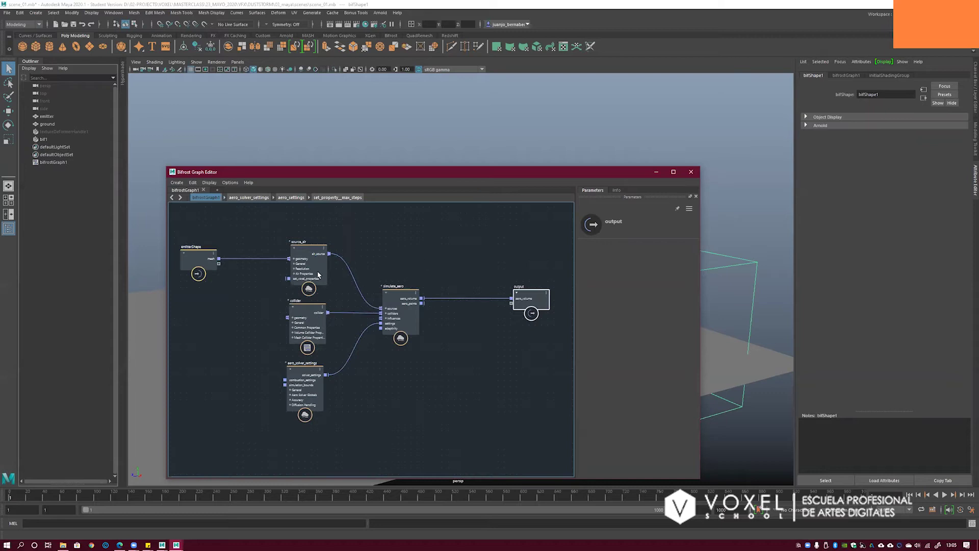
left_click(384, 297)
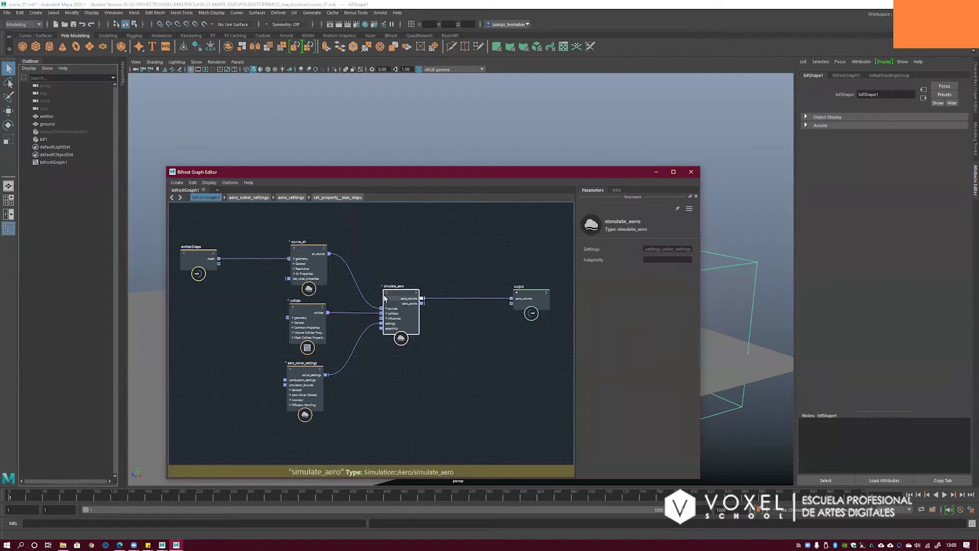
middle_click_drag(437, 268, 416, 262)
left_click_drag(425, 168, 407, 163)
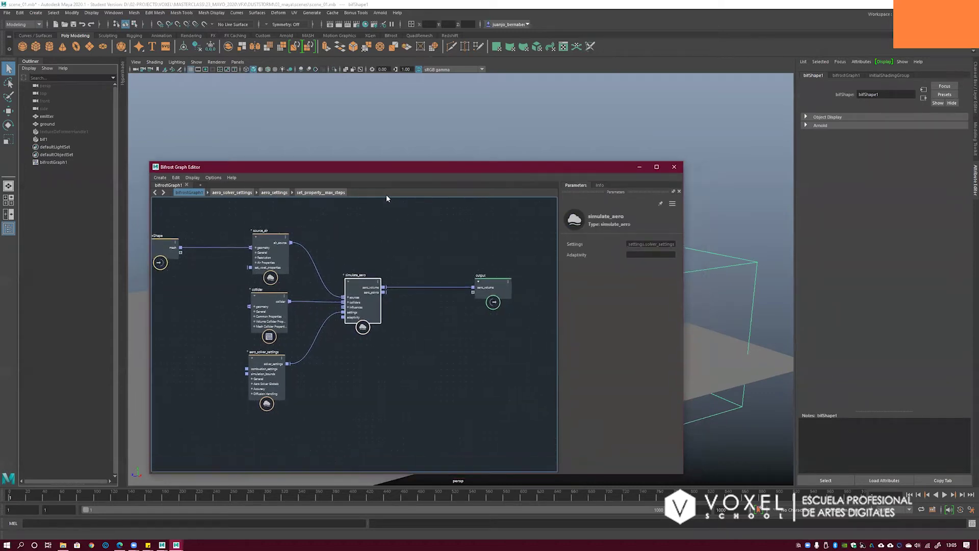
- Minimize the Bifrost Graph Editor and select bif1 with the emitter and volume bounding box in view
left_click(639, 167)
left_click_drag(614, 232, 407, 204, "alt")
middle_click_drag(381, 206, 376, 198, "alt")
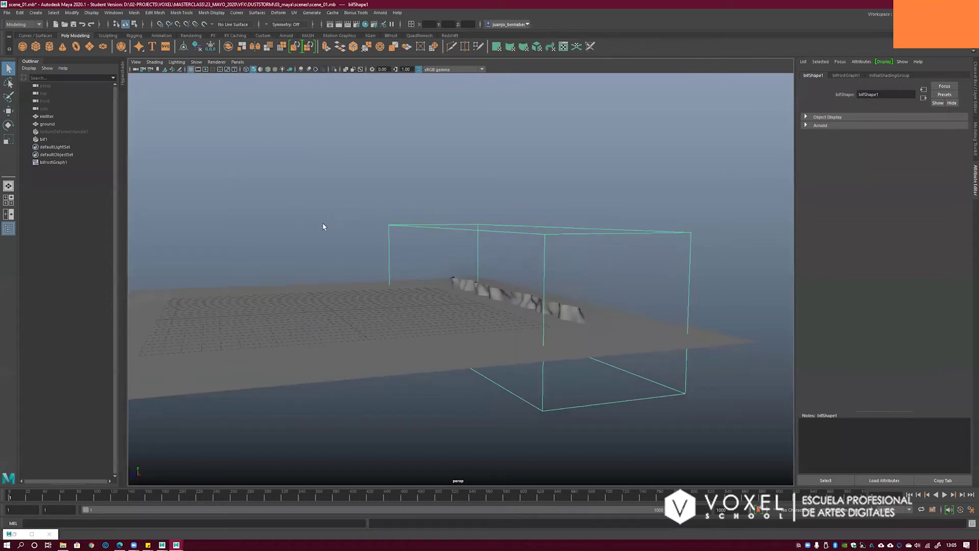
left_click(43, 139)
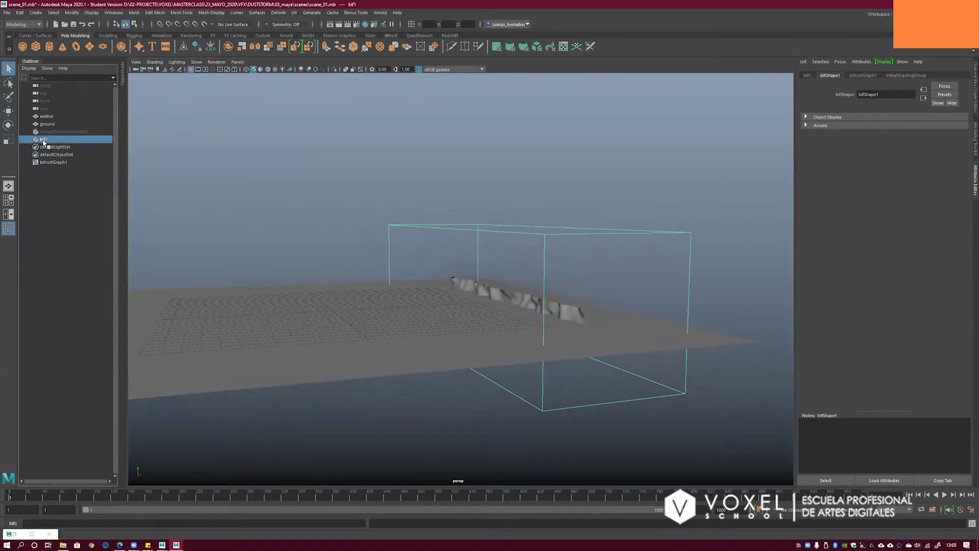
- Restore the Bifrost Graph Editor to review the aero_volume connection to output, reselect bif1 and minimize the editor again
left_click(31, 533)
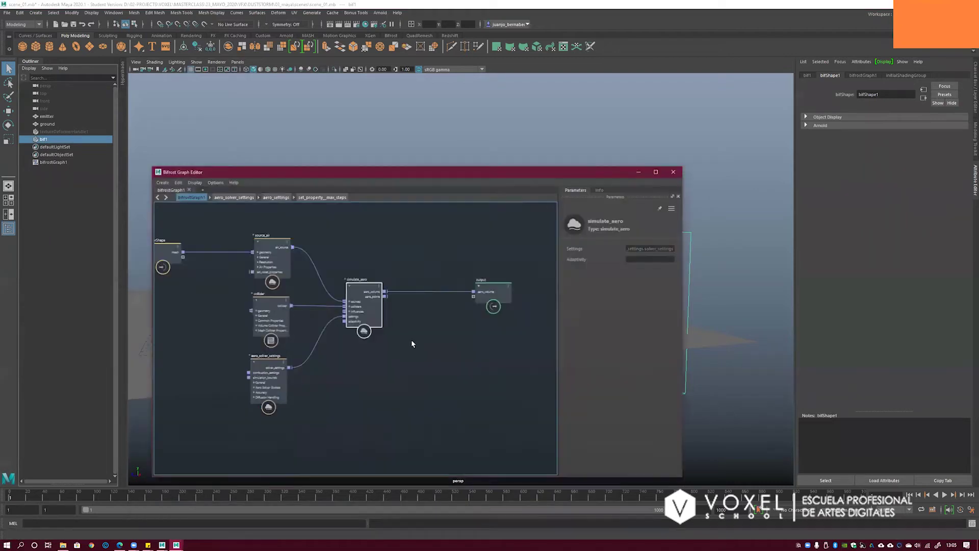
left_click(504, 287)
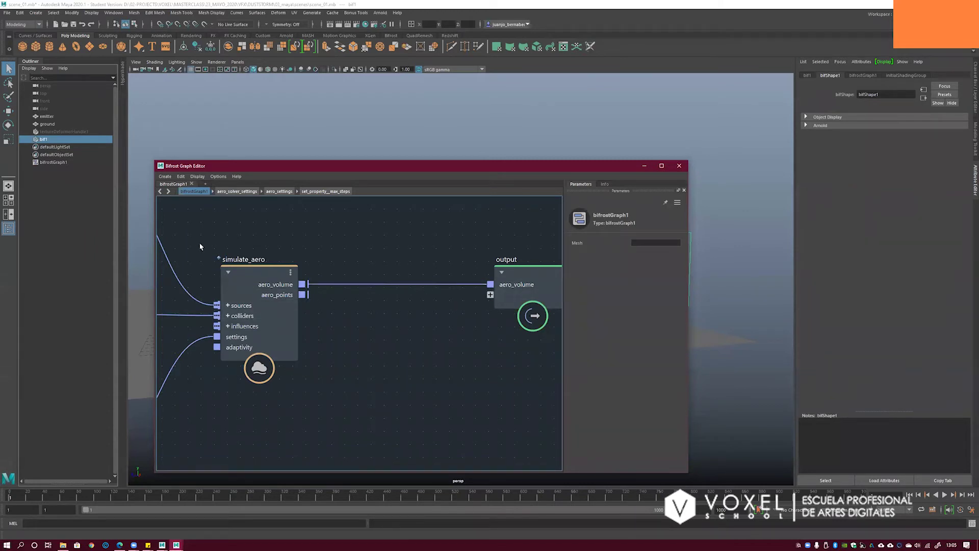
left_click(49, 139)
left_click(645, 165)
- Switch the viewport to wireframe and its background to black to view the bif1 volume around the emitter
middle_click_drag(201, 195, 192, 173, "alt")
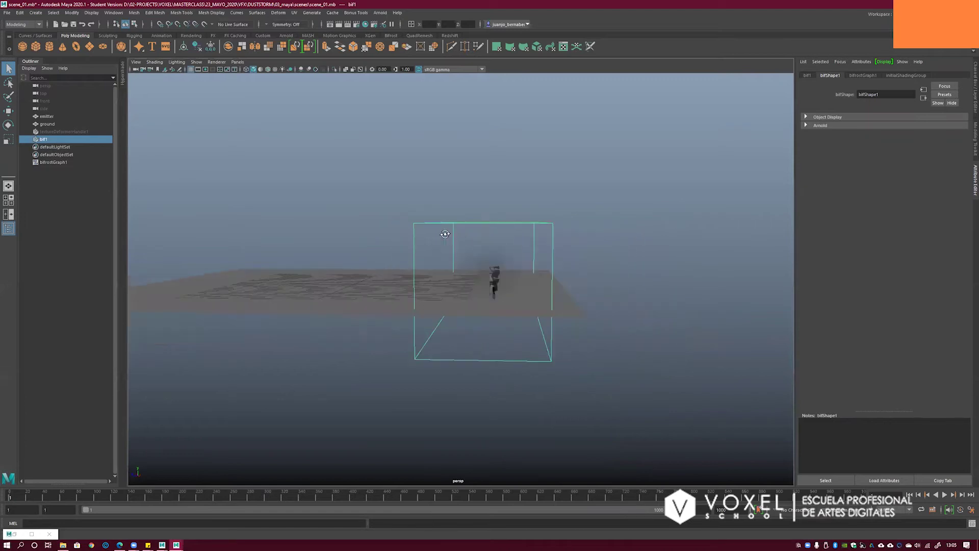
left_click_drag(512, 228, 416, 247, "alt")
right_click_drag(416, 247, 541, 247, "alt")
key("4")
left_click_drag(541, 247, 472, 257, "alt")
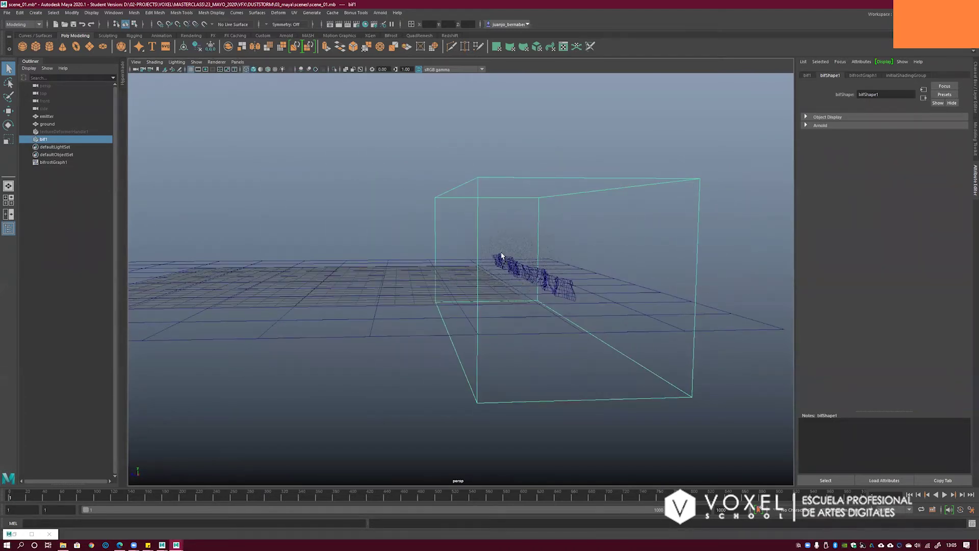
key("alt+b")
left_click_drag(503, 248, 470, 279, "alt")
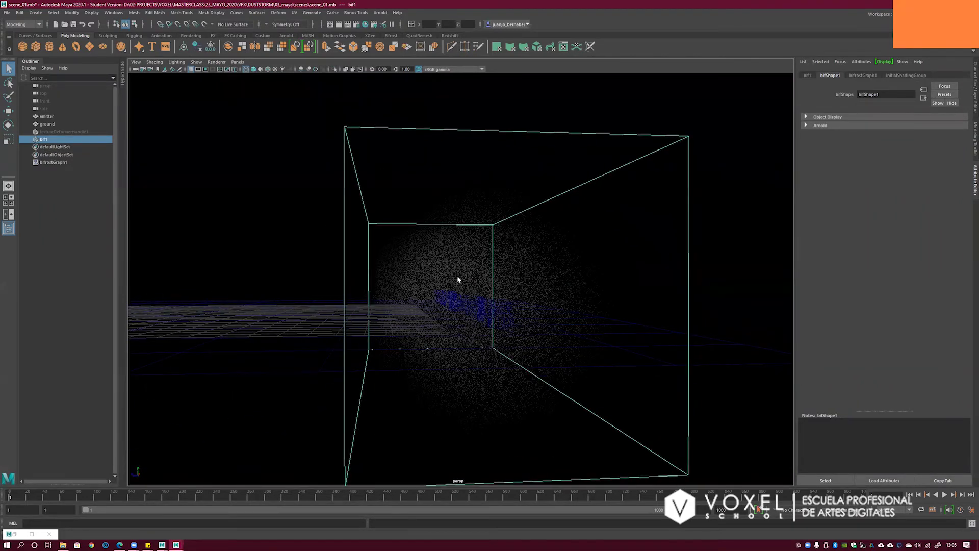
- Return the viewport to shaded display and view the bif1 volume, emitter and ground from several angles
key("5")
right_click_drag(536, 280, 341, 280, "alt")
left_click_drag(342, 280, 429, 259, "alt")
middle_click_drag(430, 259, 533, 257, "alt")
right_click_drag(533, 258, 420, 258, "alt")
left_click_drag(420, 258, 429, 255, "alt")
middle_click_drag(418, 251, 408, 257, "alt")
left_click_drag(409, 257, 420, 245, "alt")
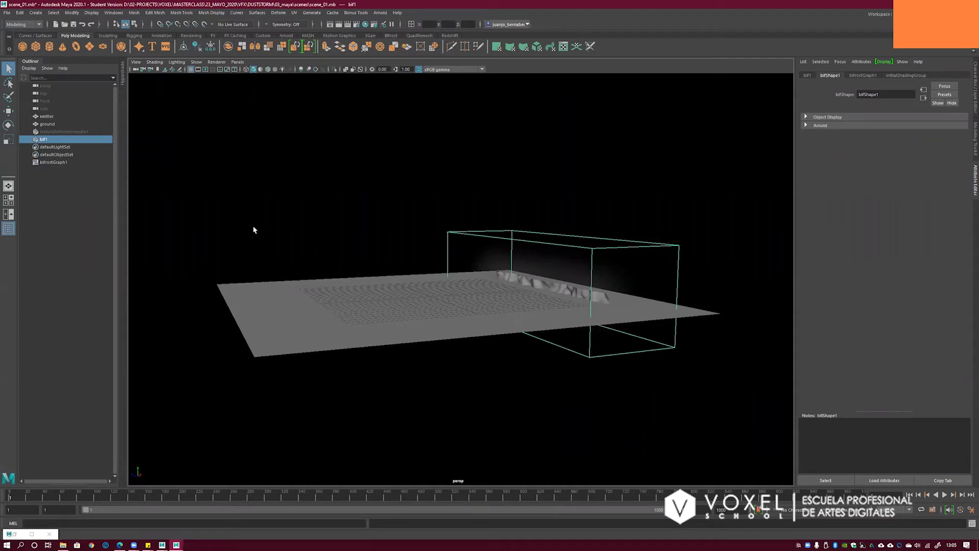
left_click_drag(503, 225, 477, 238, "alt")
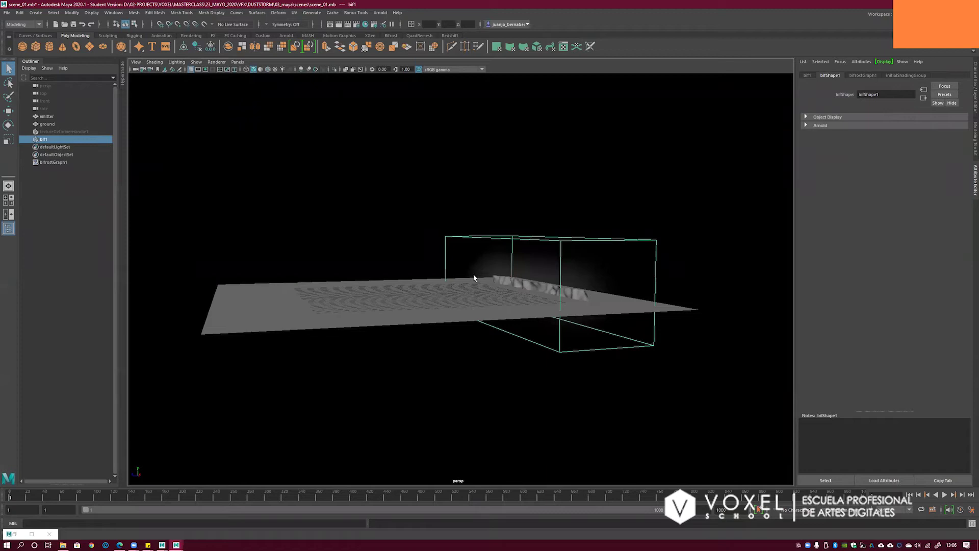
left_click_drag(425, 246, 410, 232, "alt")
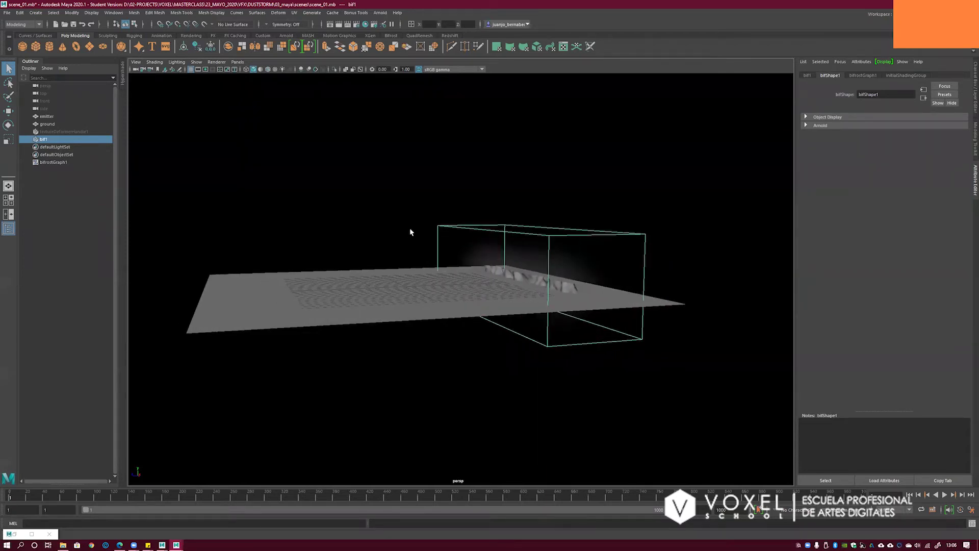
left_click_drag(410, 232, 409, 232, "alt")
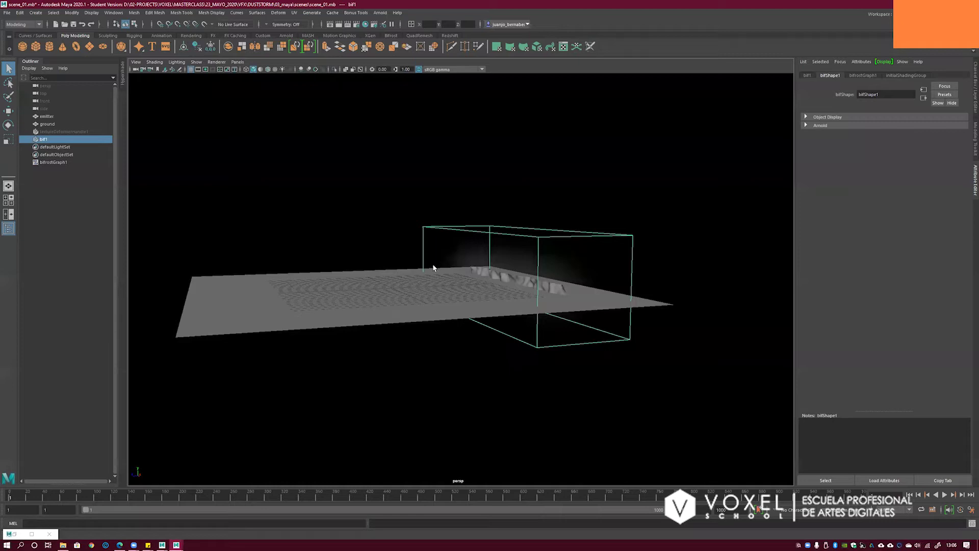
left_click_drag(433, 259, 425, 262, "alt")
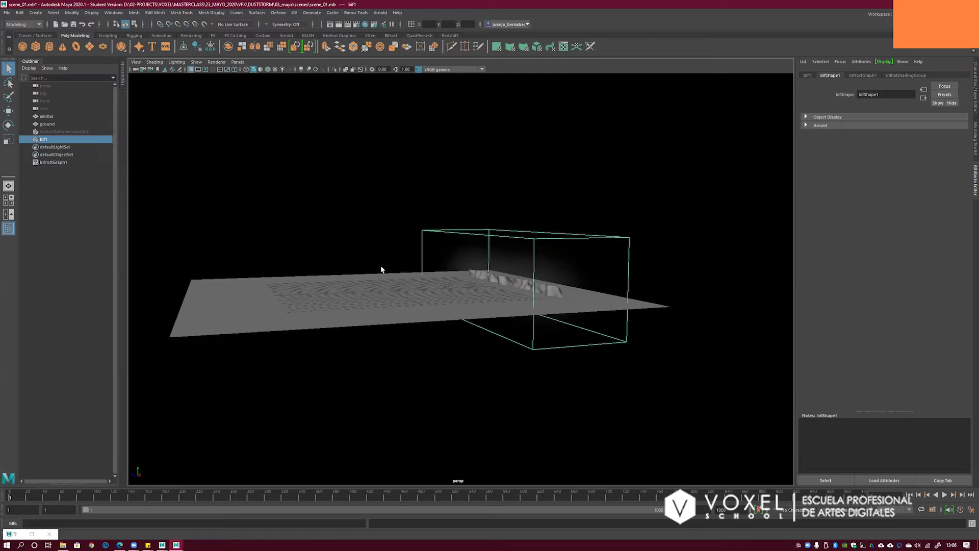
- Restore the Bifrost Graph Editor and review the parameters of the aero_solver_settings and source_air nodes
left_click(32, 534)
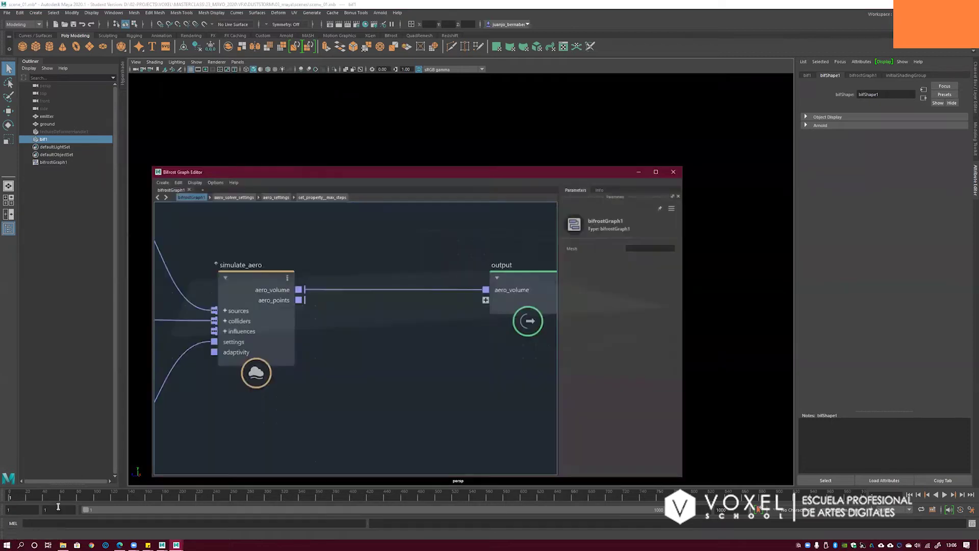
left_click(283, 412)
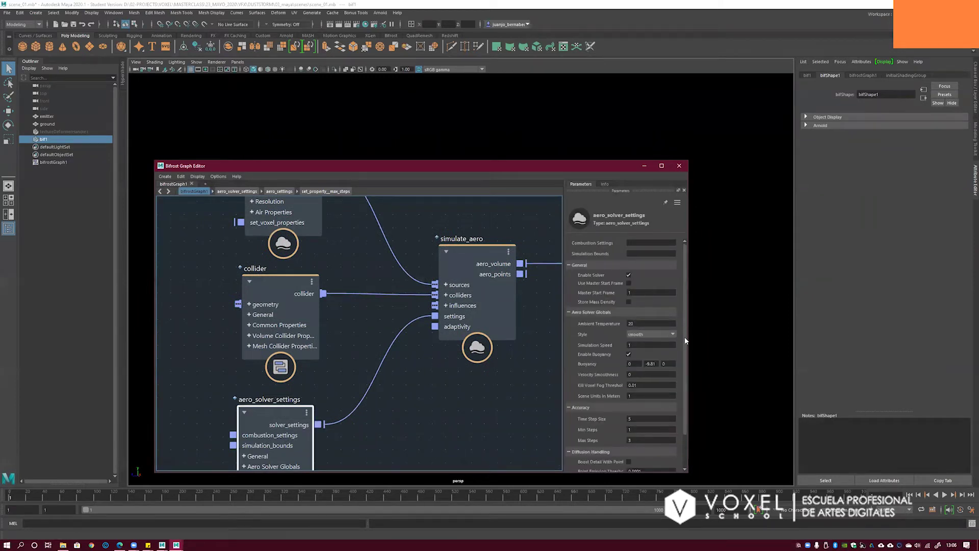
left_click(269, 202)
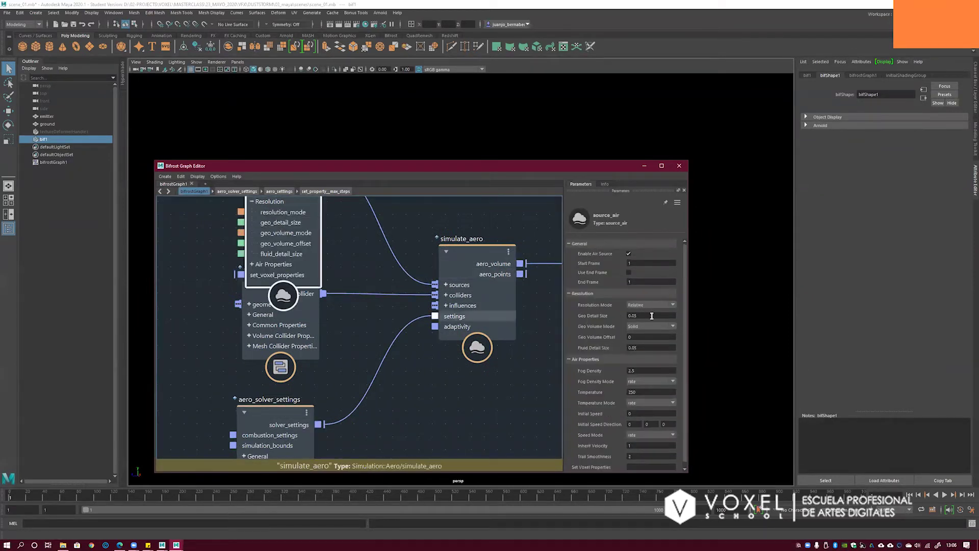
middle_click_drag(332, 209, 347, 260, "alt")
key("2")
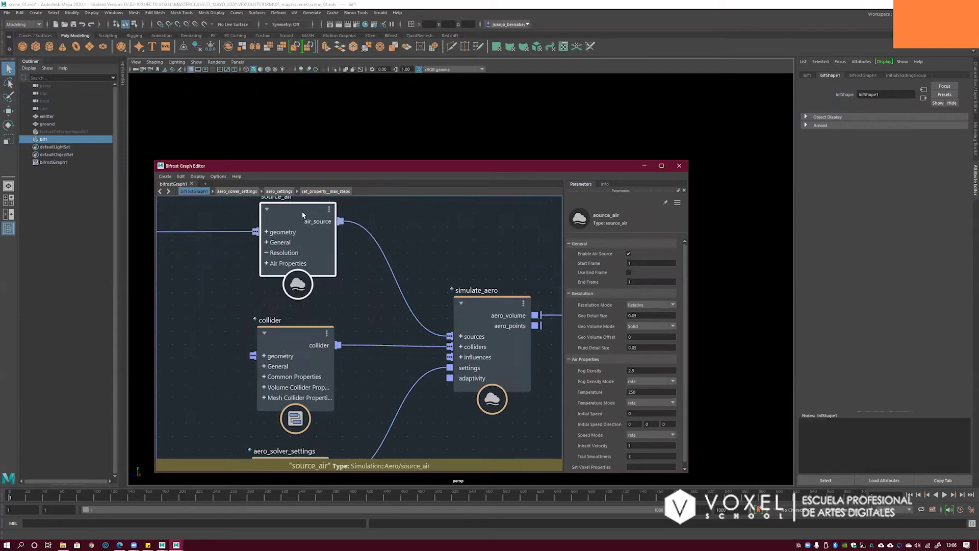
- Add a combustion_settings node between source_air and simulate_aero in the graph
middle_click_drag(420, 256, 433, 250, "alt")
left_click(433, 250)
key("Tab")
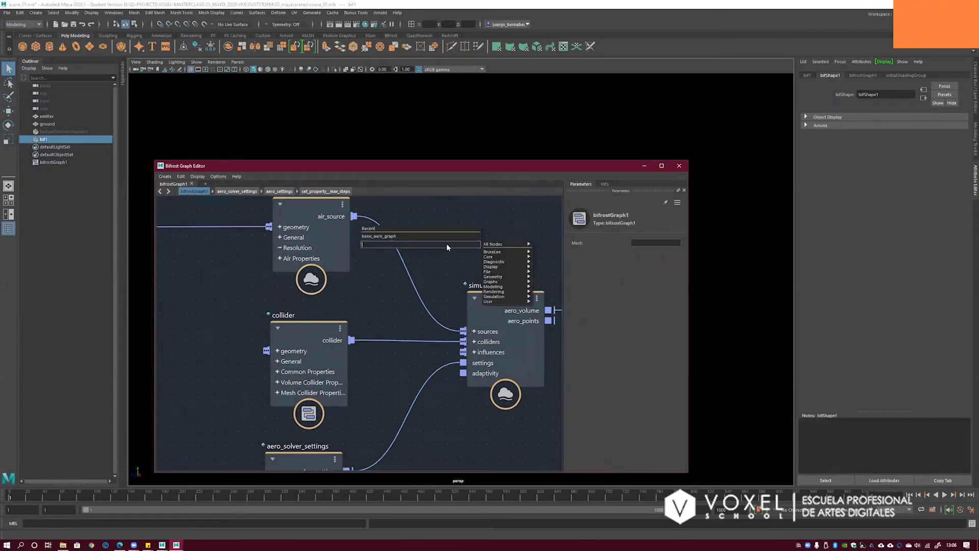
type("combus")
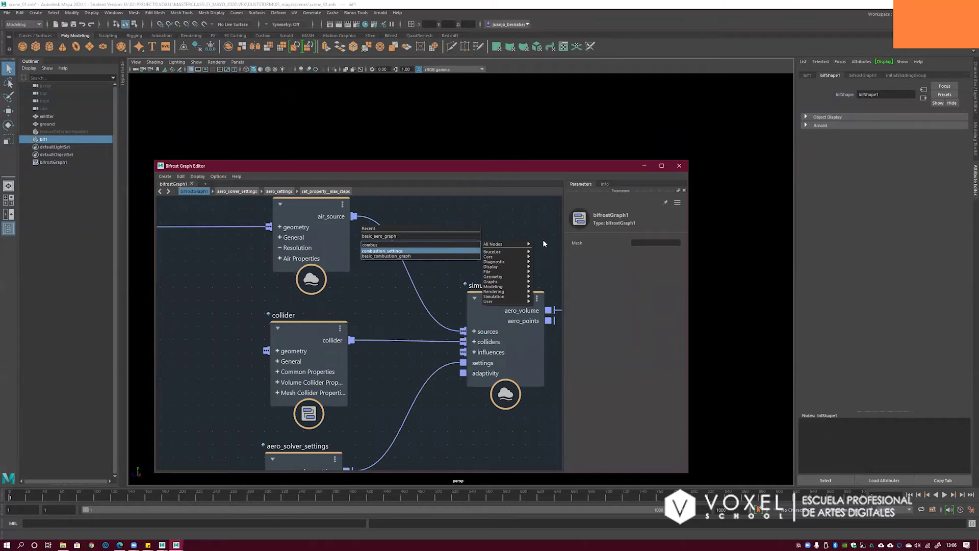
key("Return")
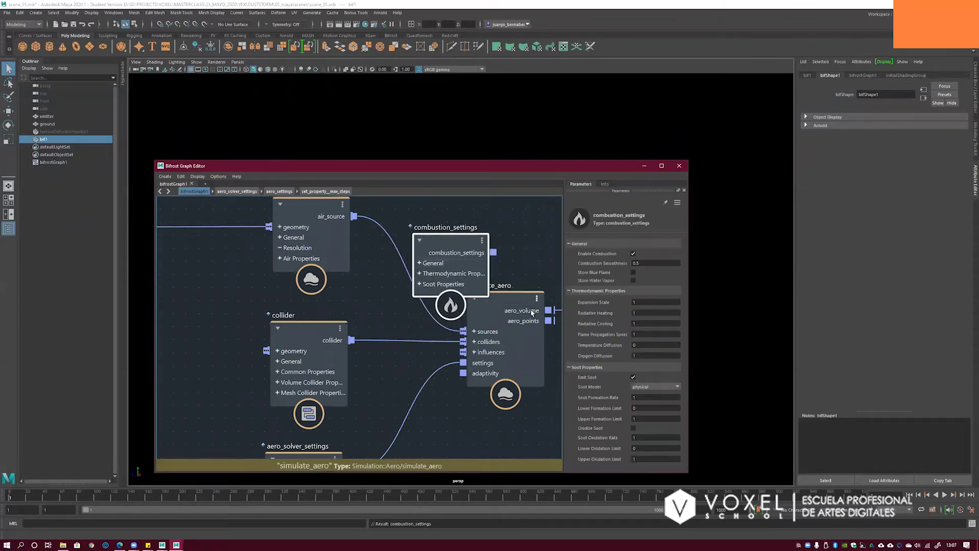
left_click_drag(448, 237, 450, 233)
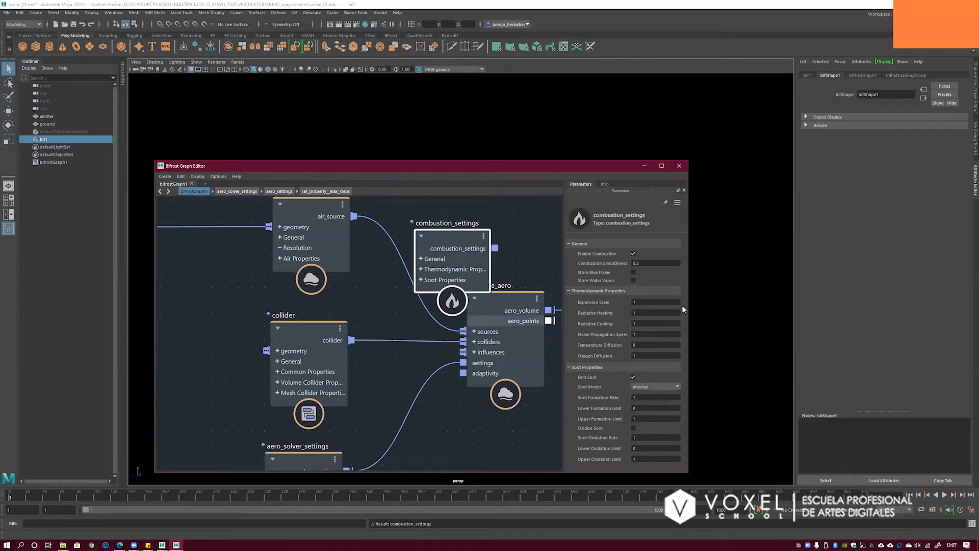
- Add a basic_combustion_graph node, place it clear of combustion_settings and unpack it into its individual nodes
left_click(498, 225)
key("Tab")
type("combus")
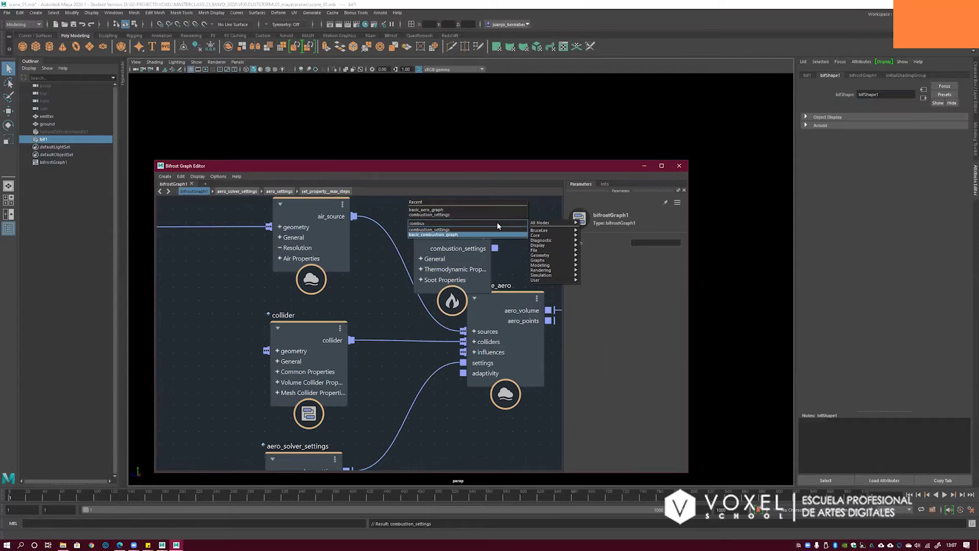
key("Return")
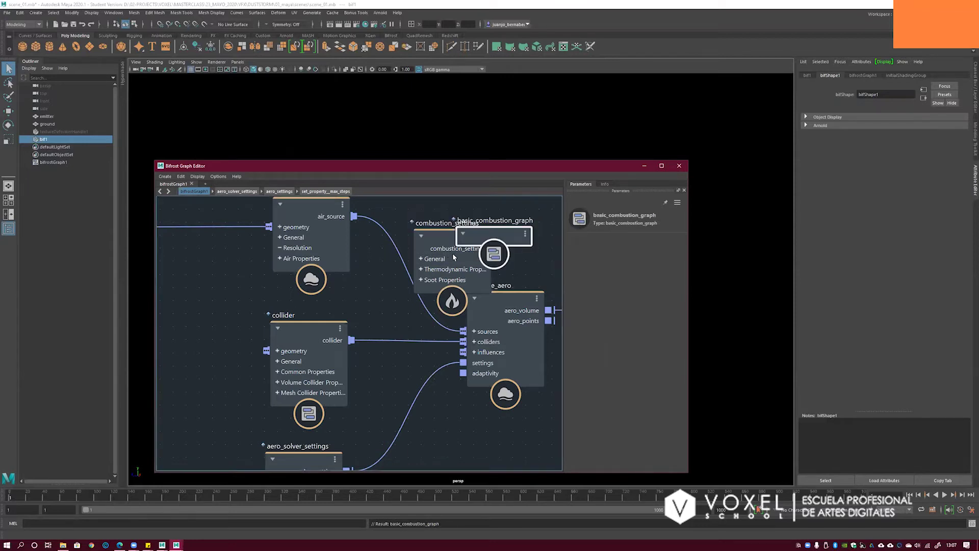
middle_click_drag(444, 259, 362, 283, "alt")
left_click_drag(414, 275, 475, 252)
right_click(474, 242)
left_click(492, 285)
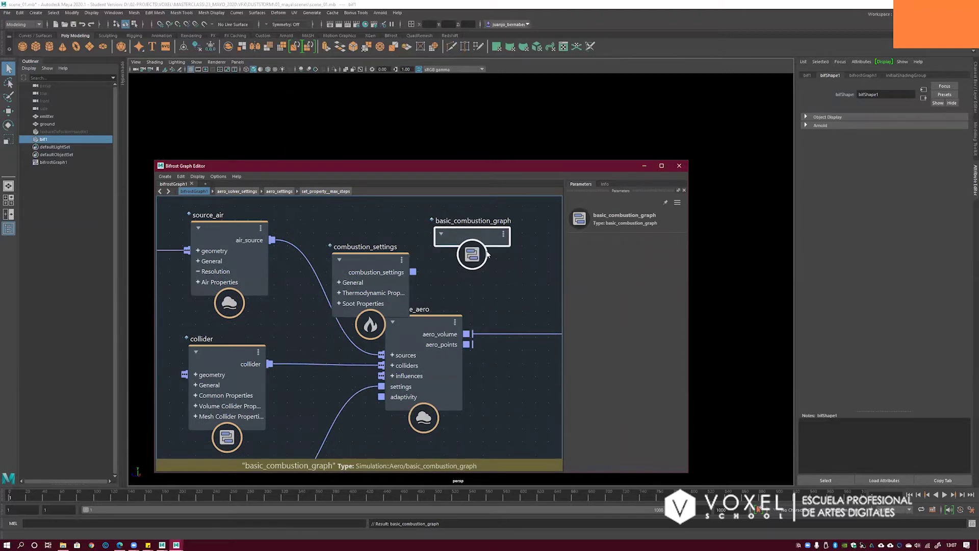
- Examine the unpacked combustion nodes, including the Fuel Type options of source_fuel
middle_click_drag(509, 262, 441, 338, "alt")
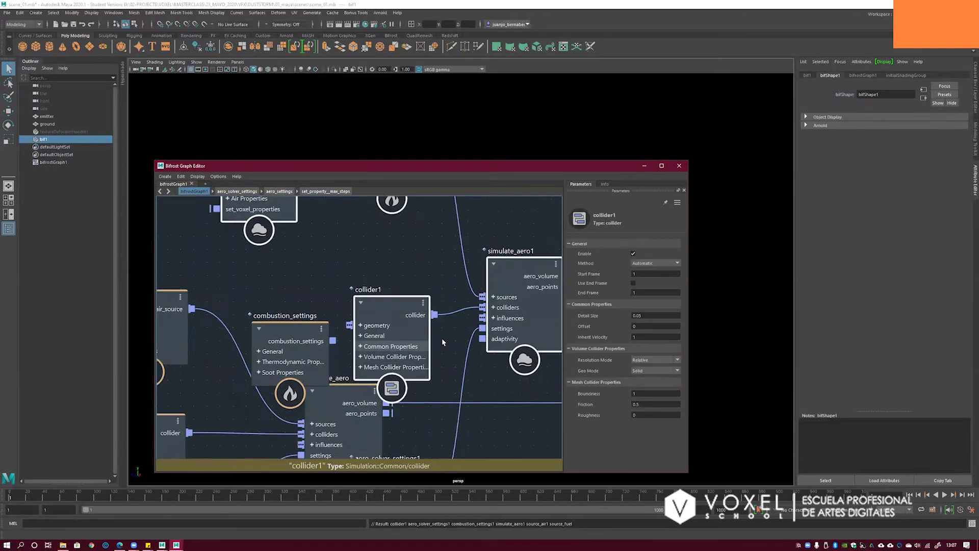
middle_click_drag(447, 290, 461, 356, "alt")
left_click(460, 356)
middle_click_drag(394, 199, 425, 271)
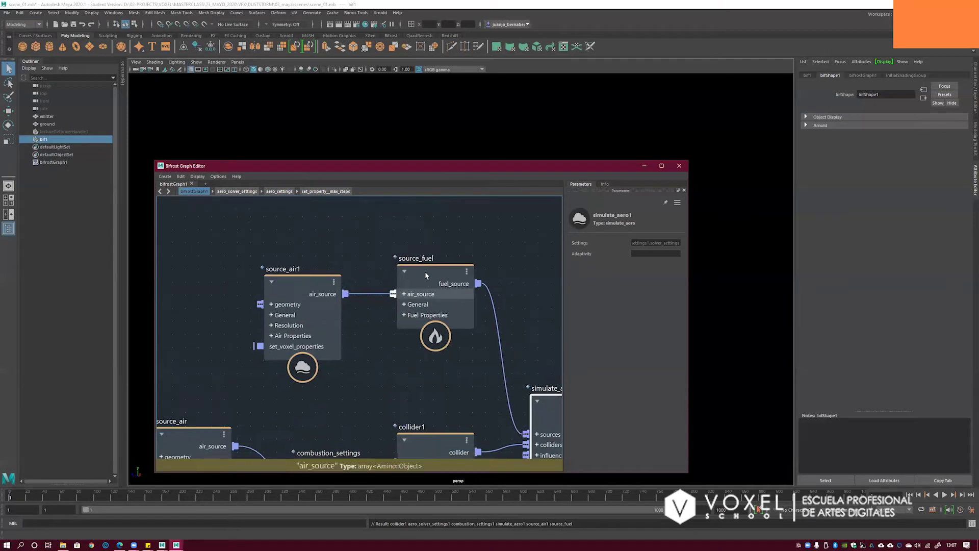
left_click(426, 270)
left_click(651, 304)
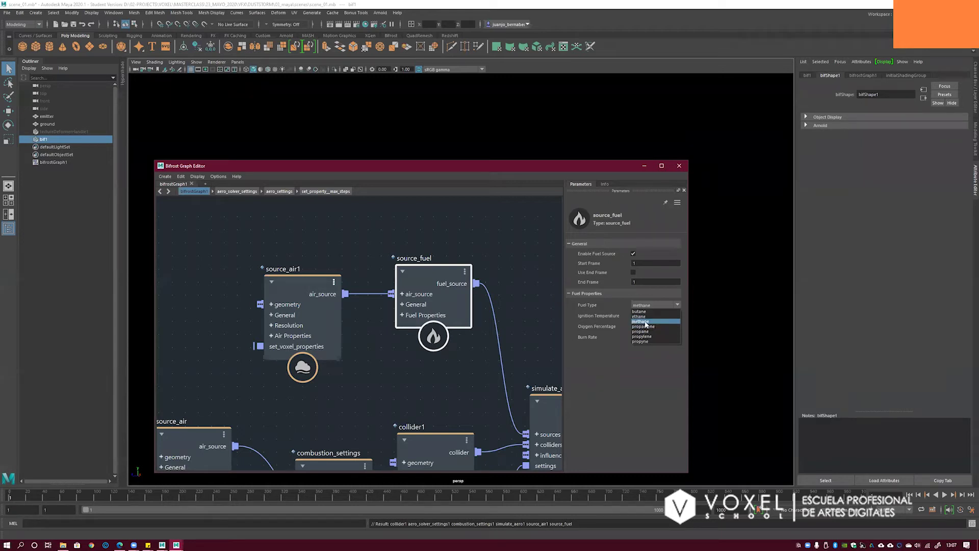
left_click(540, 318)
scroll(437, 284, "down", 3)
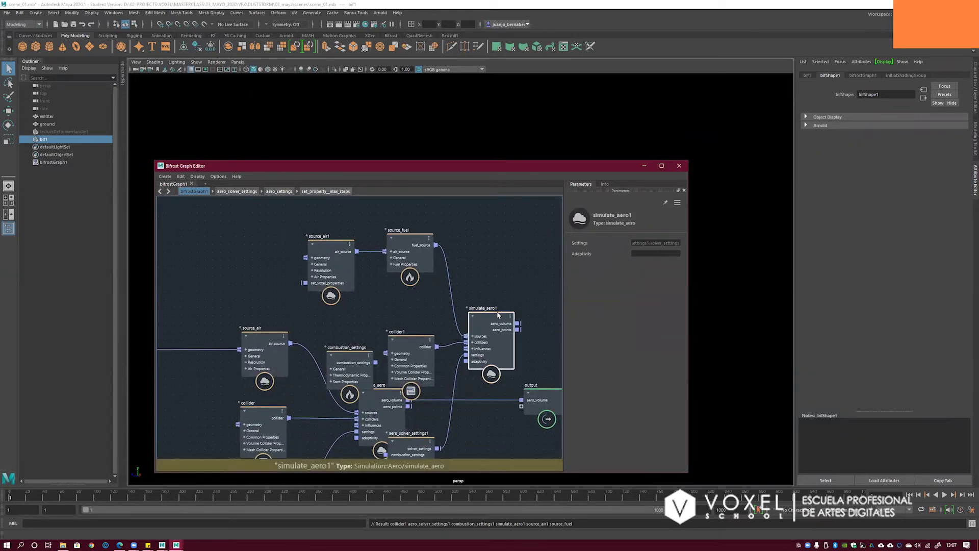
- Delete the combustion_settings node and the source_air1, source_fuel, collider1 and simulate_aero1 nodes
left_click(429, 318)
left_click_drag(352, 364, 348, 334)
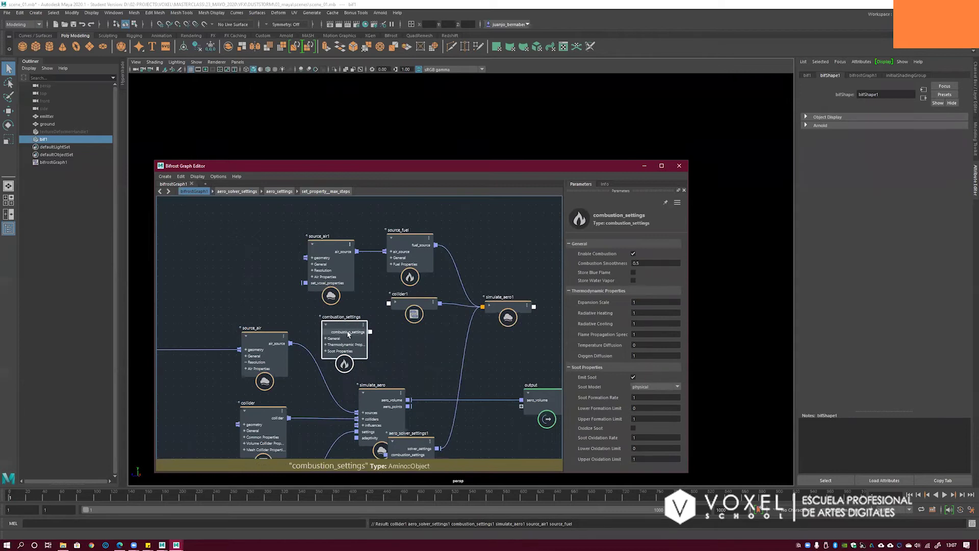
key("Delete")
left_click_drag(296, 225, 539, 317)
key("Delete")
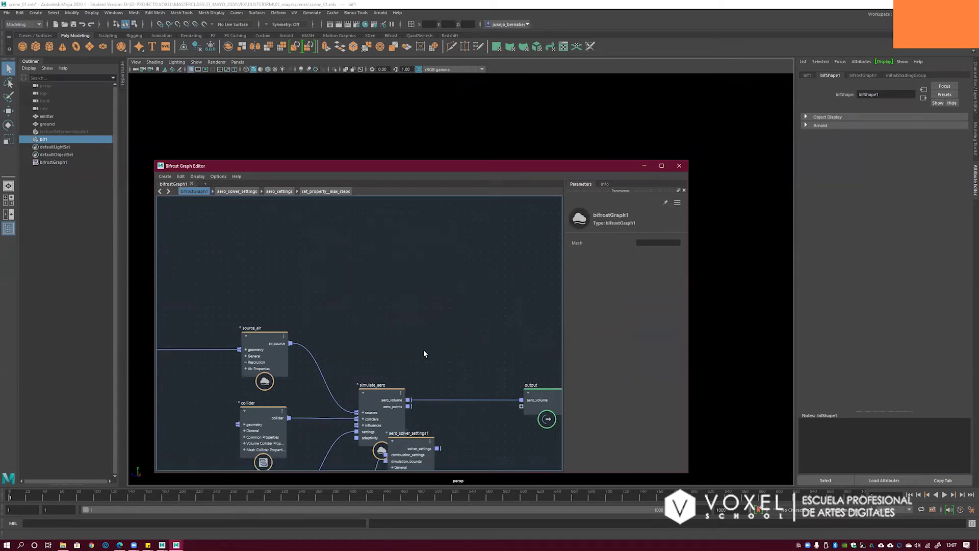
- Delete the leftover aero_solver_settings1 and combustion_settings1 nodes from the graph
middle_click_drag(426, 304, 455, 213)
left_click_drag(432, 351, 447, 383)
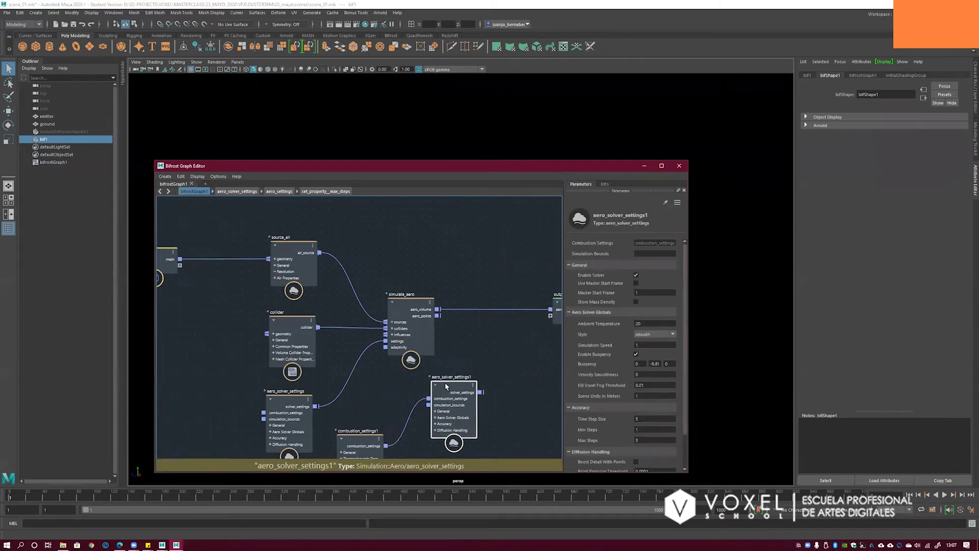
key("Delete")
left_click_drag(355, 441, 361, 437)
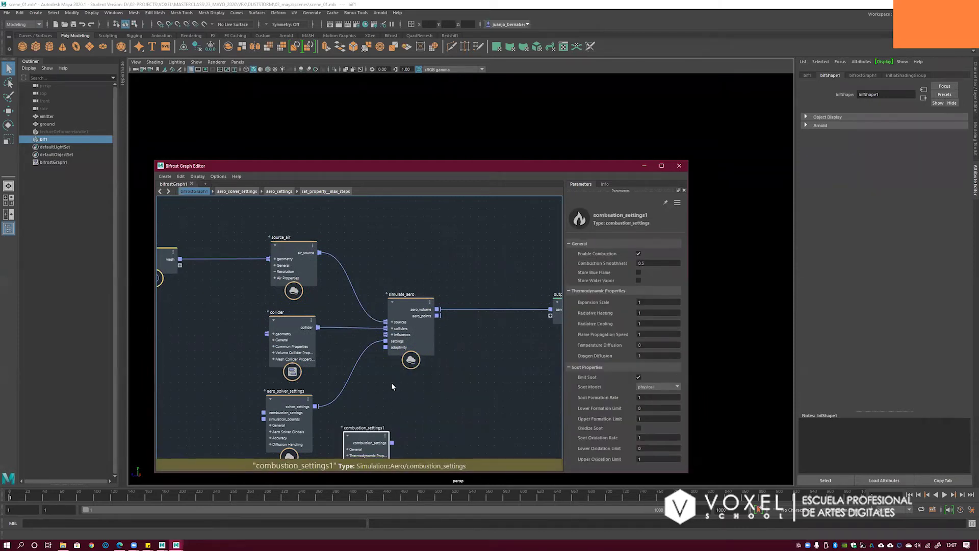
key("Delete")
- Recenter the graph on the original aero nodes and minimize the Bifrost Graph Editor to show the bif1 volume
middle_click_drag(448, 273, 468, 279)
left_click_drag(372, 296, 380, 297)
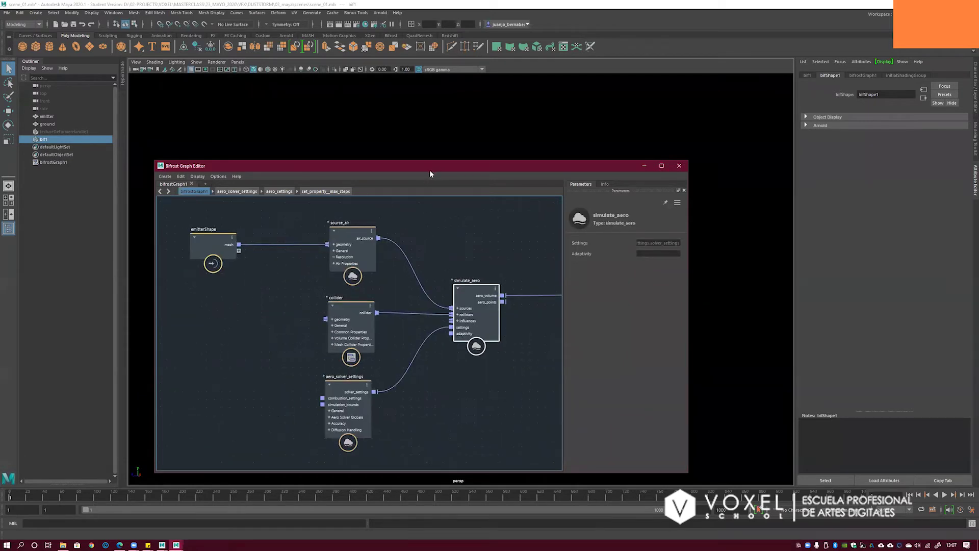
left_click_drag(429, 173, 373, 186)
left_click(586, 180)
mouse_move(552, 274)
left_mouse_down("alt")
mouse_move(519, 280)
mouse_move(544, 282)
left_mouse_up("alt")
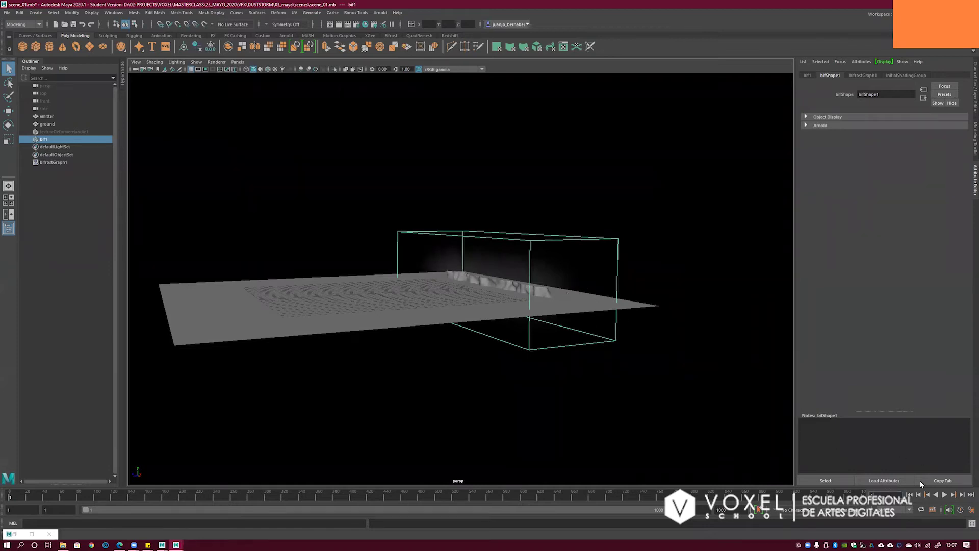
- Play the aero simulation while viewing the growing volume from several angles, rewind to frame 1 and frame bif1
left_click(946, 495)
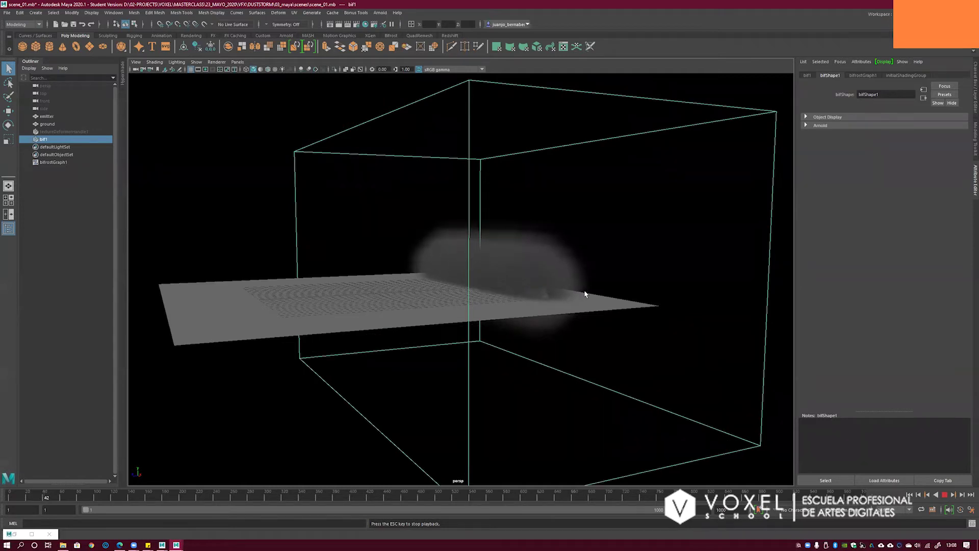
left_click_drag(566, 290, 498, 302, "alt")
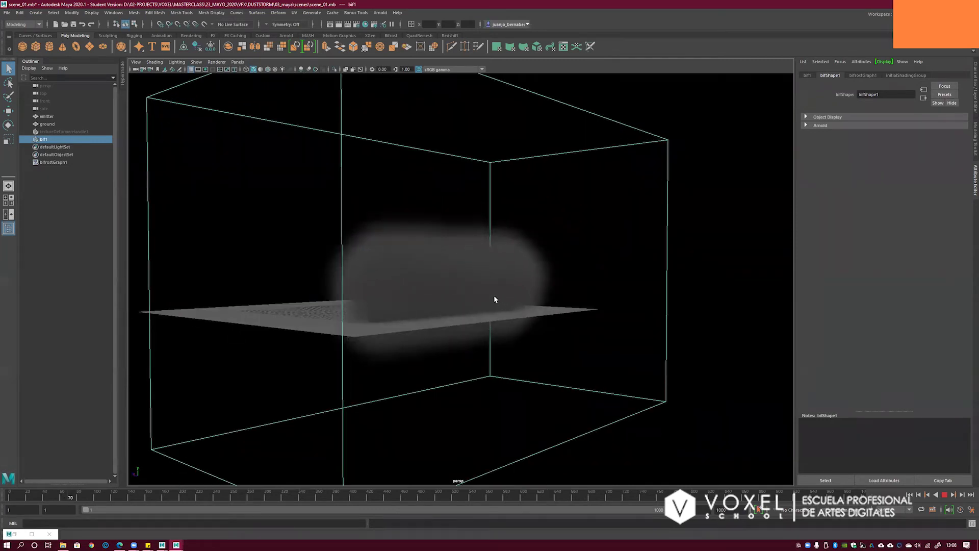
left_click_drag(407, 277, 430, 283, "alt")
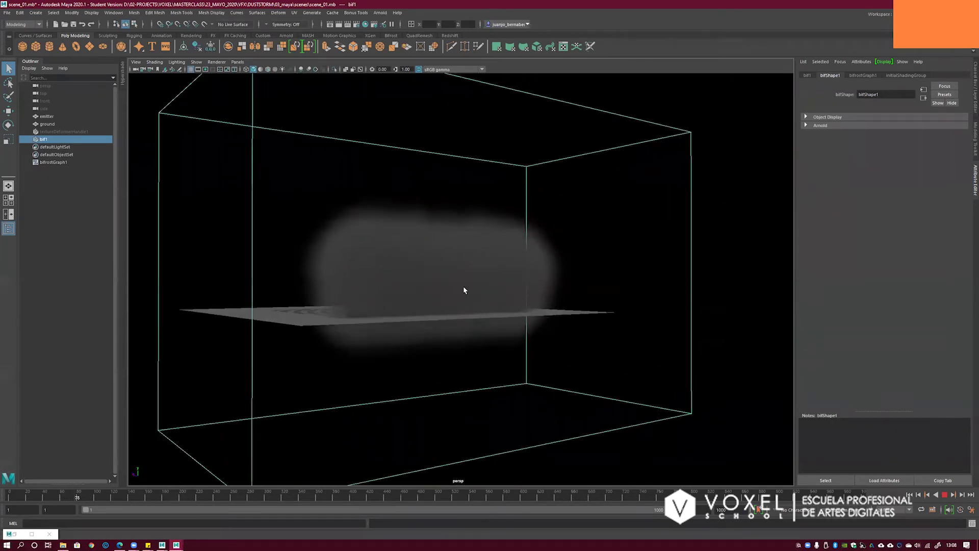
left_click_drag(424, 297, 575, 297, "alt")
left_click(908, 494)
key("f")
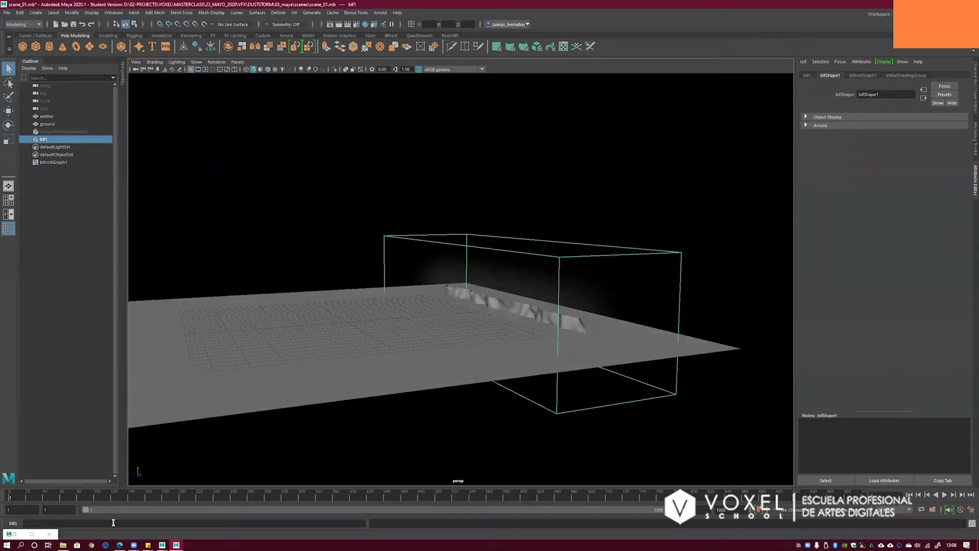
- Restore the Bifrost Graph Editor and select the source_air node to show its parameters
left_click(14, 534)
left_click(290, 251)
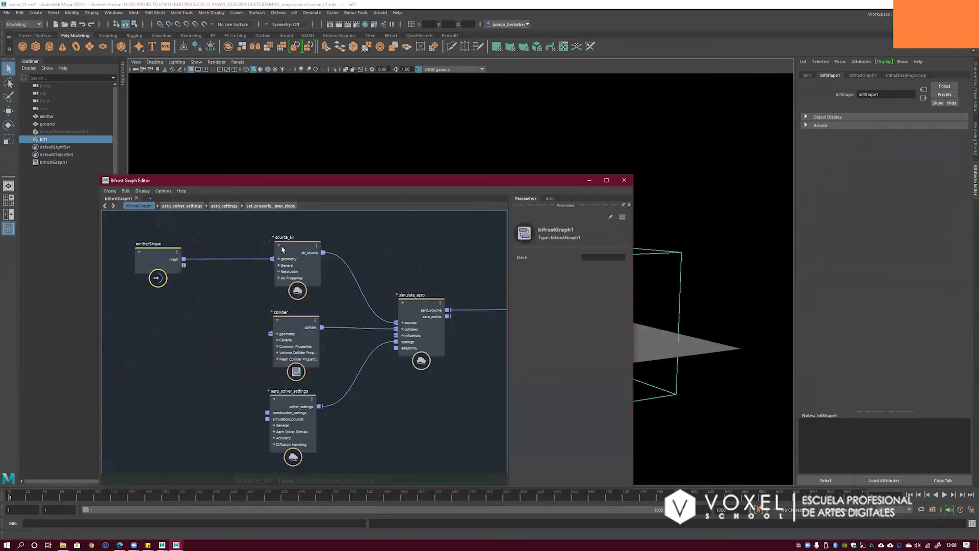
middle_click_drag(291, 252, 309, 265)
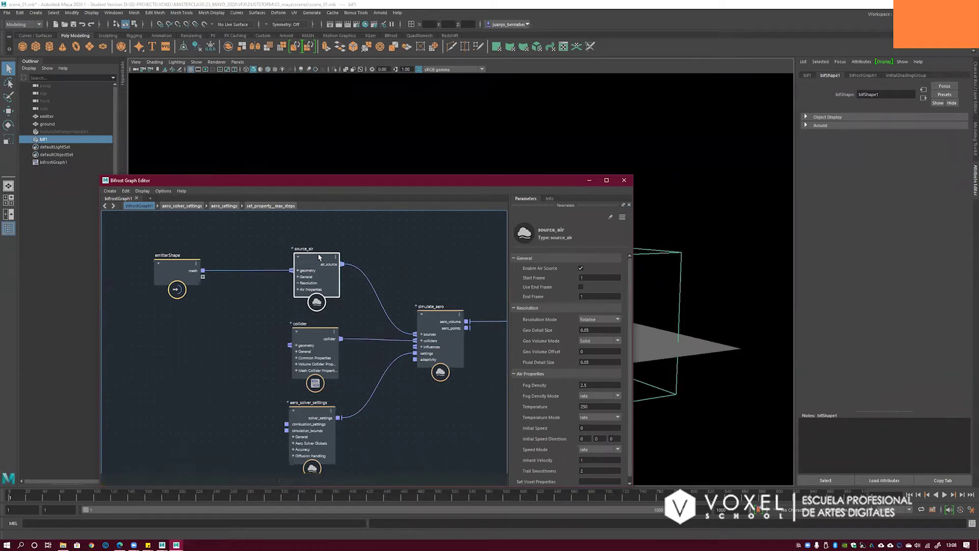
middle_click_drag(457, 275, 385, 252)
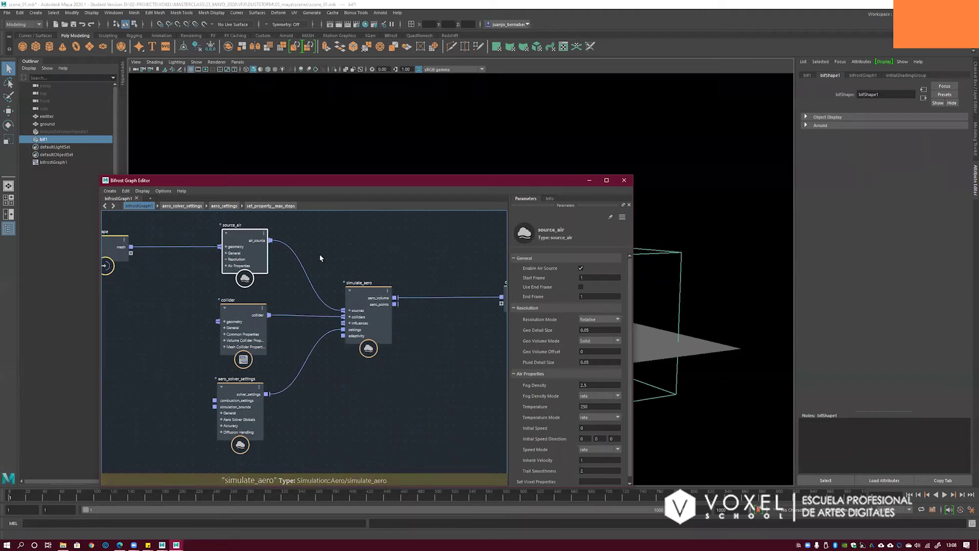
- Review source_air's Geo Detail Size, Geo Volume Offset and Fluid Detail Size, moving the graph editor aside to see the emitter up close
left_click(596, 330)
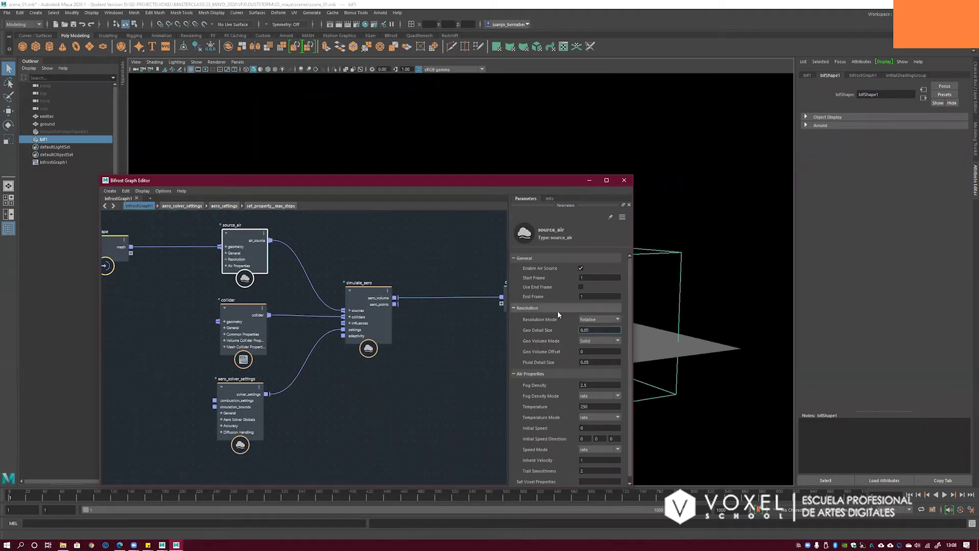
left_click(589, 353)
left_click(592, 363)
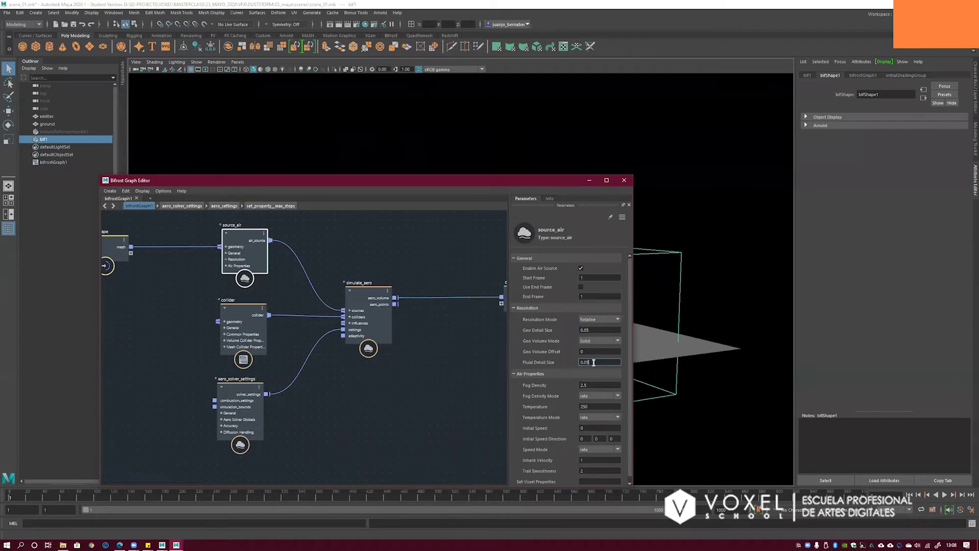
left_click(593, 330)
left_click_drag(488, 181, 275, 218)
left_click_drag(522, 316, 557, 276, "alt")
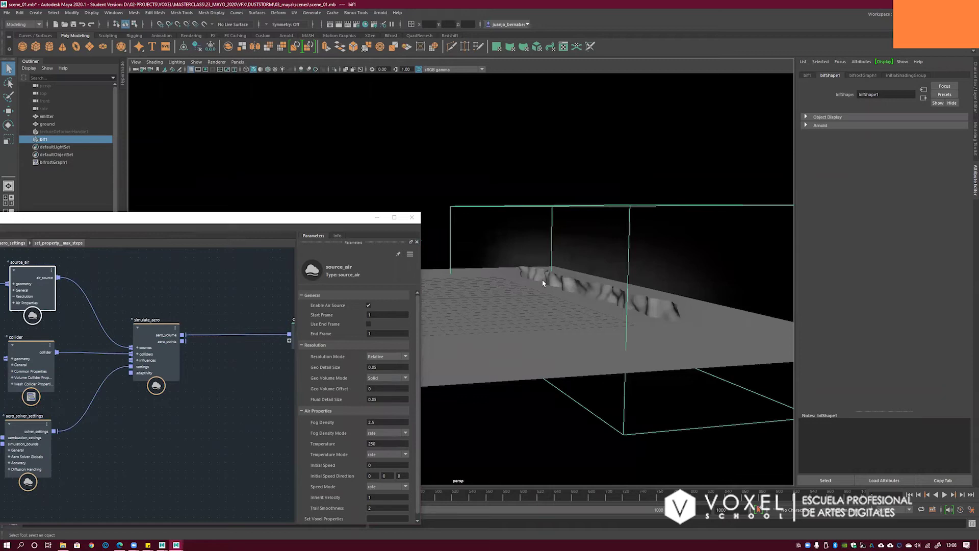
- Set source_air's Fluid Detail Size to 0.02 and minimize the Bifrost Graph Editor to reveal the viewport
left_click_drag(575, 250, 549, 256, "alt")
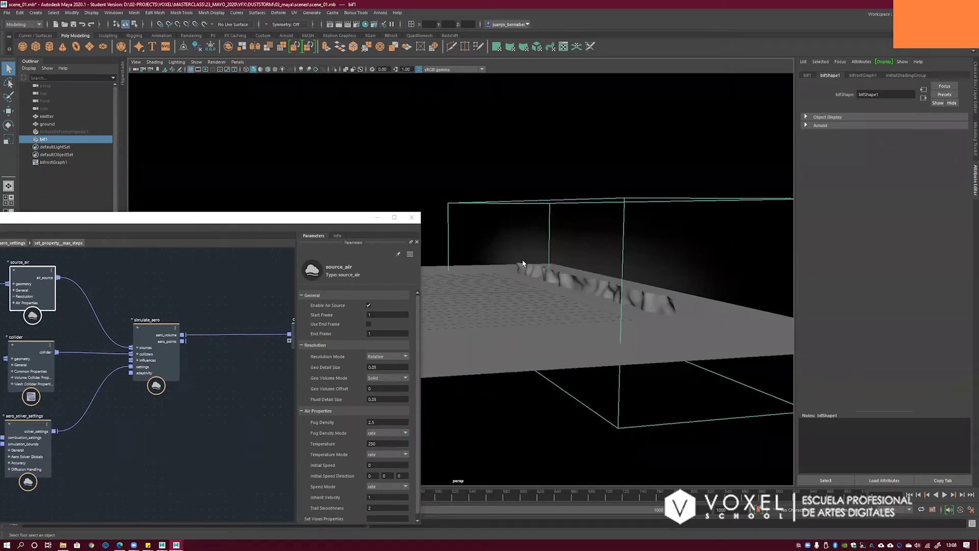
left_click_drag(251, 221, 429, 122)
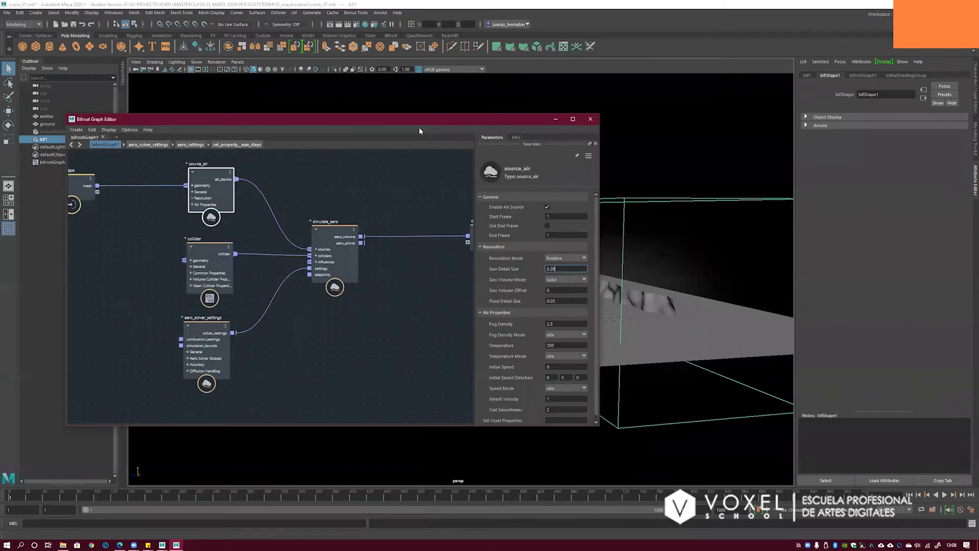
left_click(556, 301)
key("Tab")
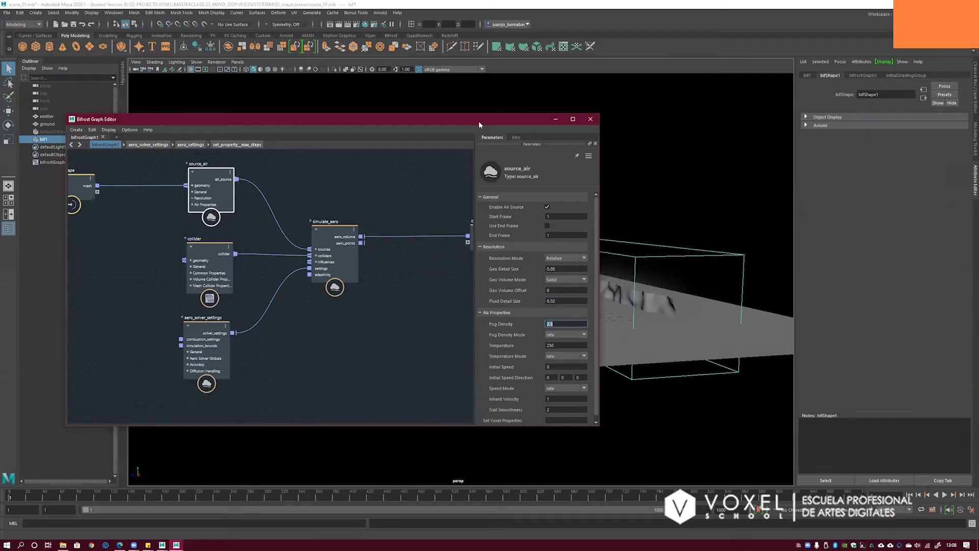
left_click_drag(478, 121, 437, 140)
left_click(514, 137)
- Inspect the bif1 volume around the emitter, cycling the viewport background through its colours and back to black
middle_click_drag(601, 266, 584, 271, "alt")
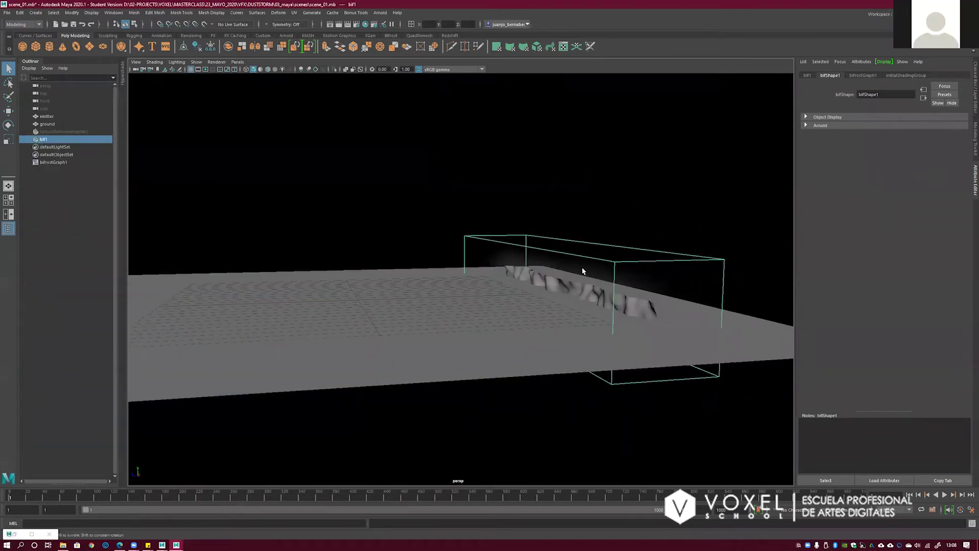
left_click_drag(584, 271, 556, 259, "alt")
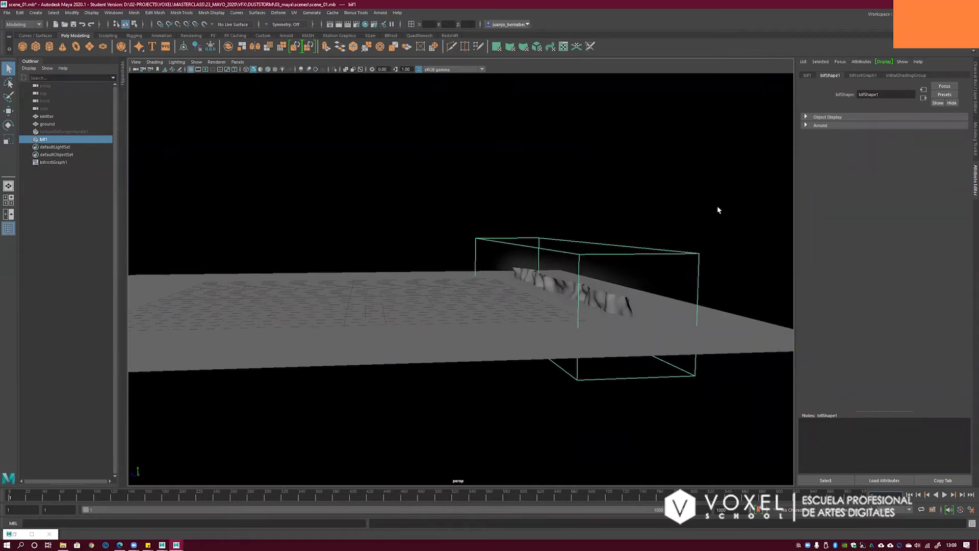
left_click_drag(598, 252, 556, 289, "alt")
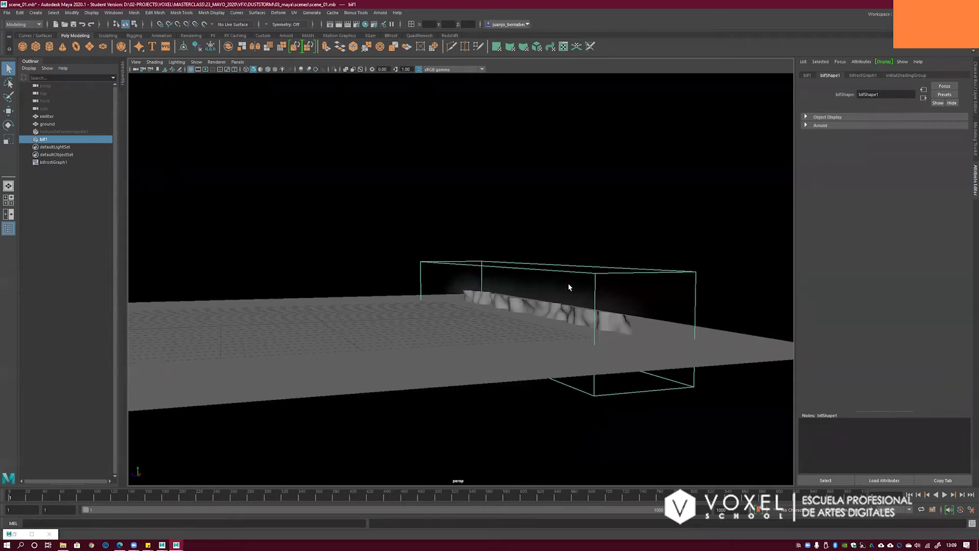
key("alt+b")
key("alt+b")
key("alt+b")
key("alt+b")
key("alt+b")
key("alt+b")
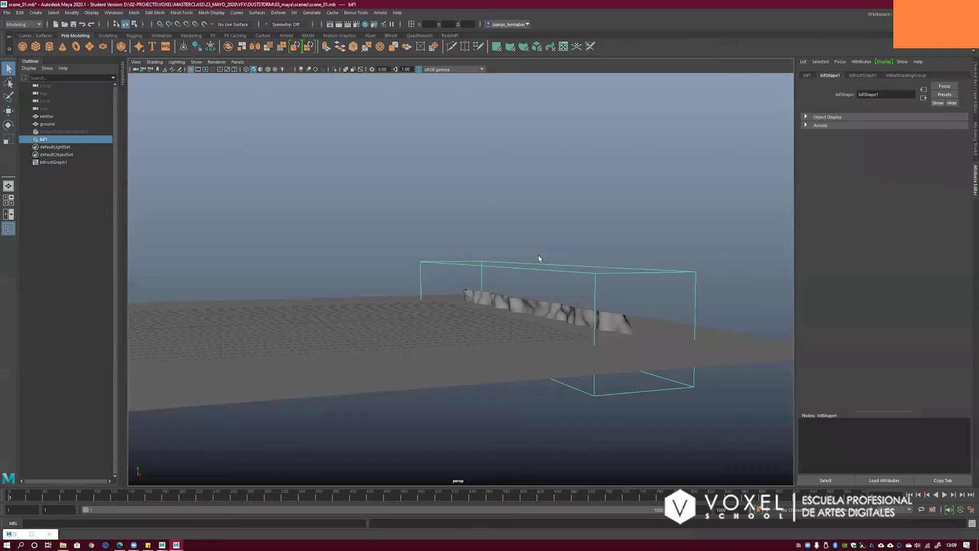
key("alt+b")
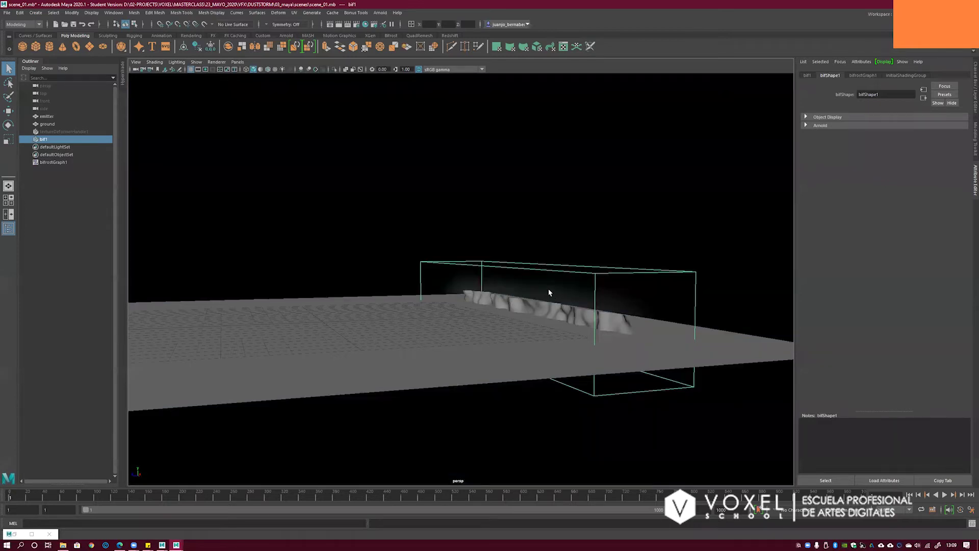
- Play the aero simulation to about frame 45 while viewing the growing volume from the side and at an angle
mouse_move(540, 285)
left_mouse_down("alt")
mouse_move(531, 289)
mouse_move(545, 292)
left_mouse_up("alt")
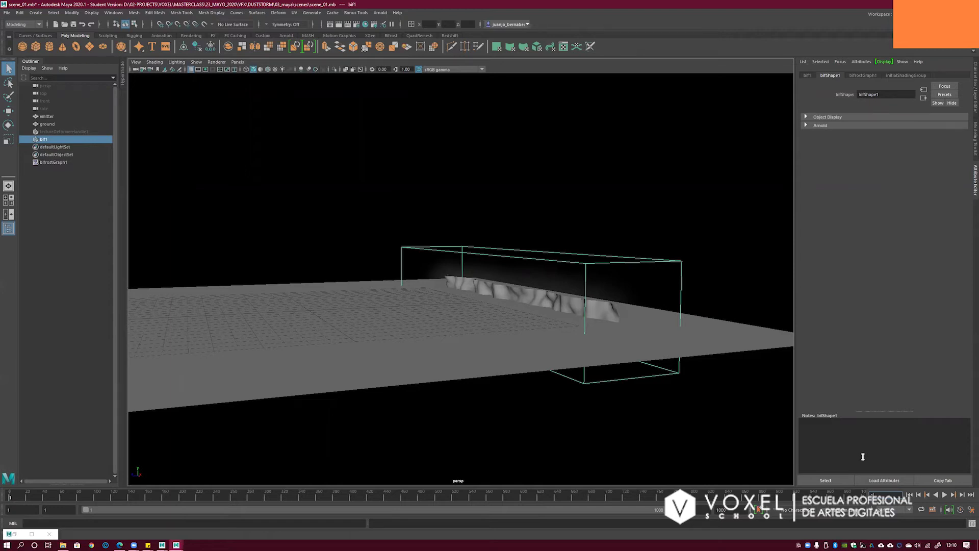
left_click_drag(525, 208, 511, 234, "alt")
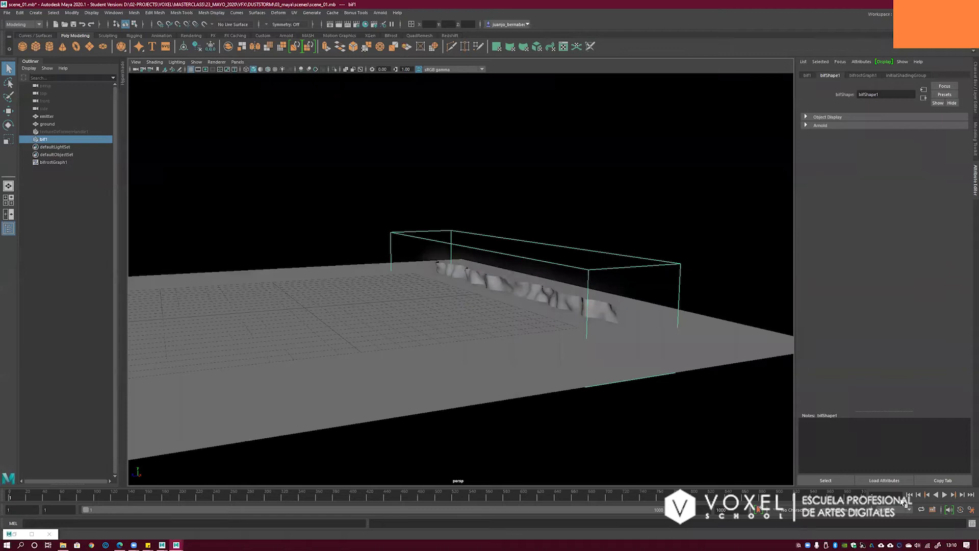
left_click_drag(586, 303, 570, 309, "alt")
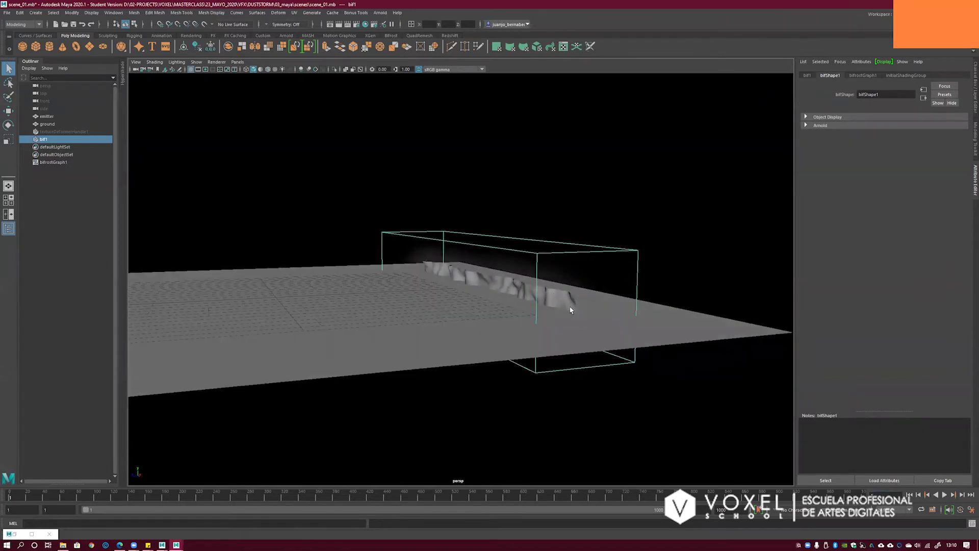
left_click(945, 494)
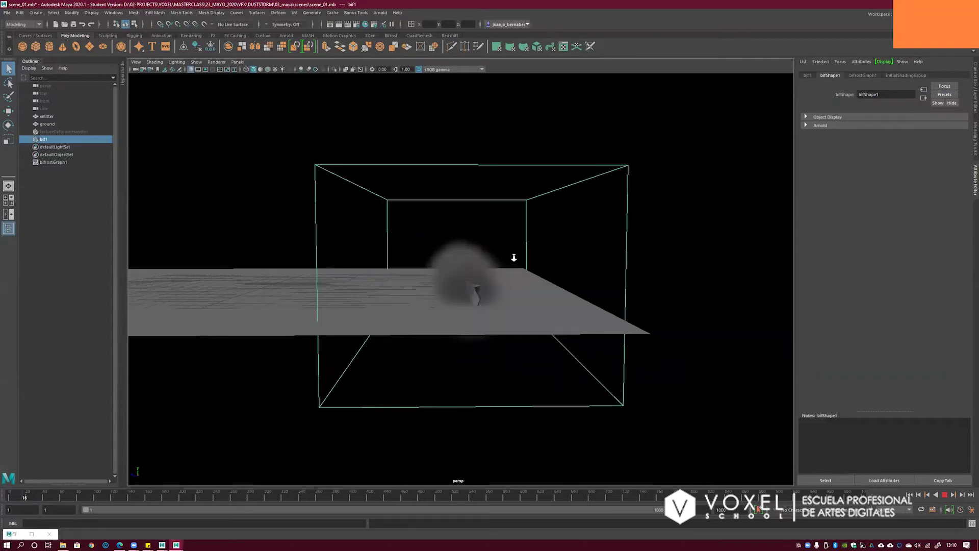
left_click_drag(514, 260, 590, 262, "alt")
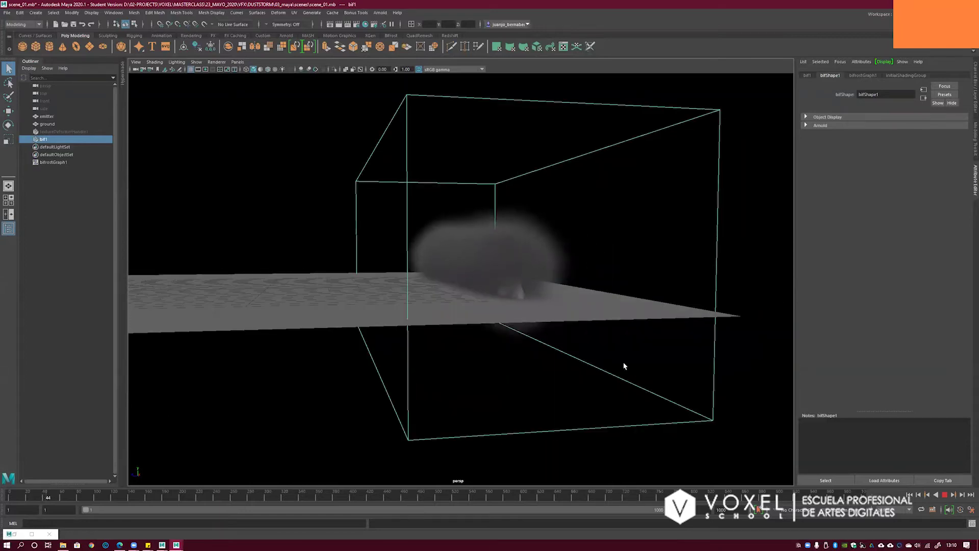
left_click_drag(631, 298, 521, 319, "alt")
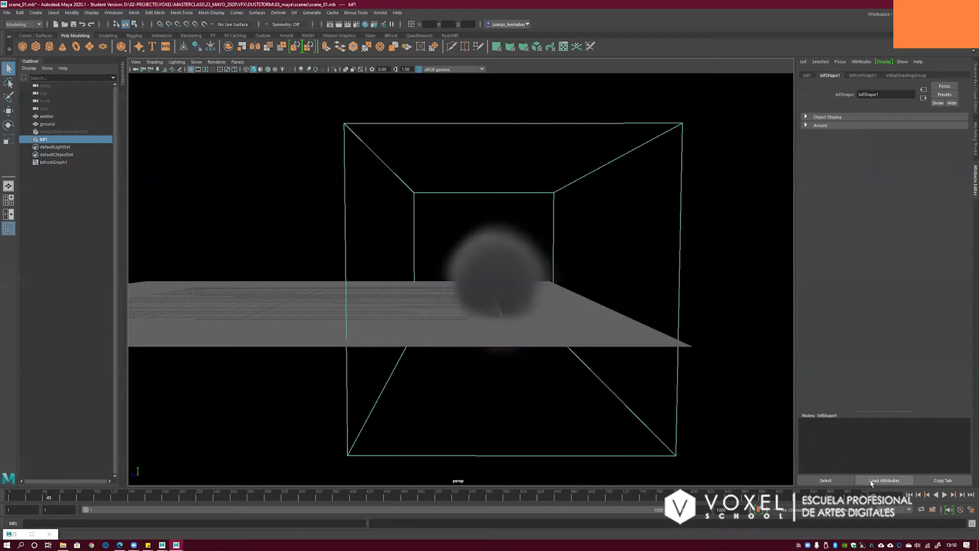
- Return the simulation to the first frame and examine the emitter and the starting smoke from several angles
left_click(909, 495)
middle_click_drag(458, 288, 479, 280, "alt")
left_click_drag(479, 280, 472, 293, "alt")
right_click_drag(472, 293, 507, 272, "alt")
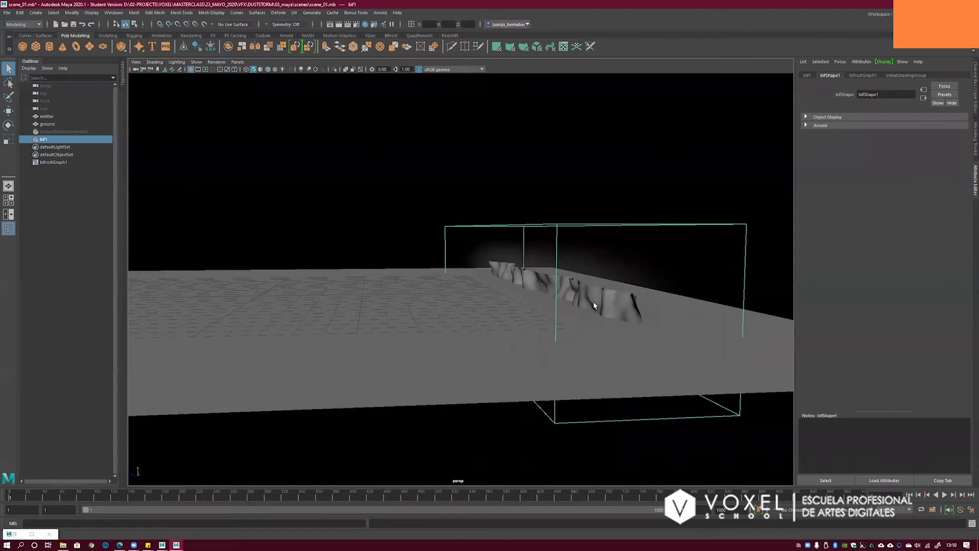
left_click_drag(602, 304, 556, 285, "alt")
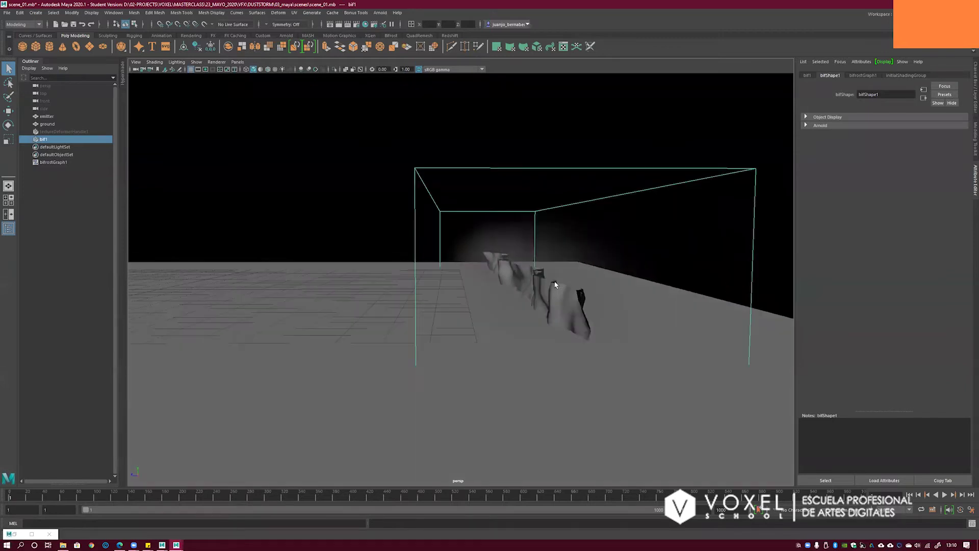
left_click_drag(515, 247, 501, 251, "alt")
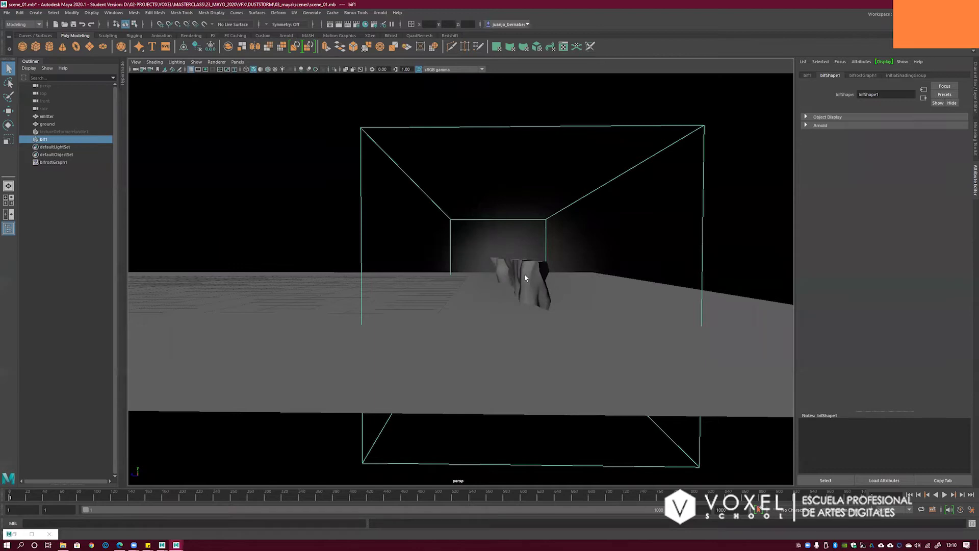
- Set the source_air node's Inherit Velocity to 50 in the Bifrost graph, and put the graph window away
left_click(14, 534)
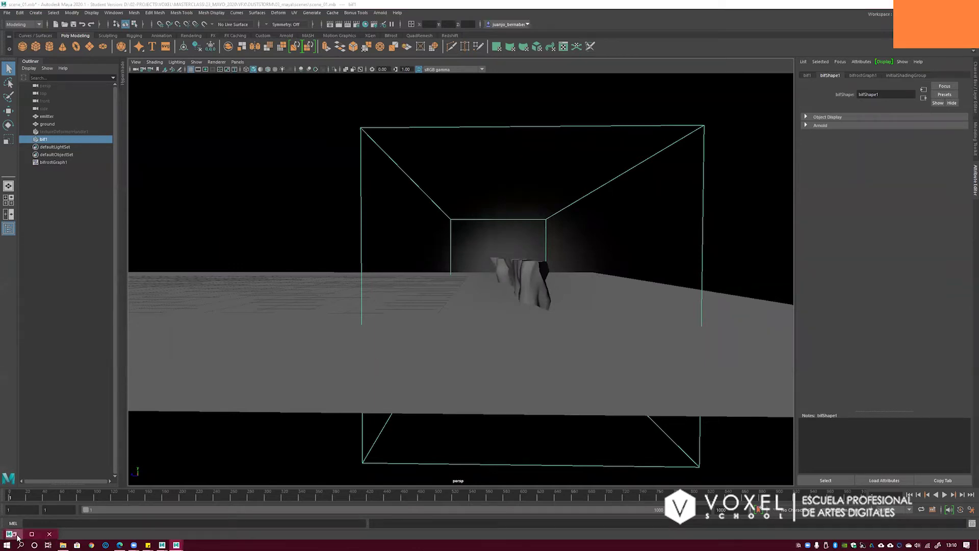
left_click_drag(220, 143, 344, 167)
scroll(225, 238, "up", 3)
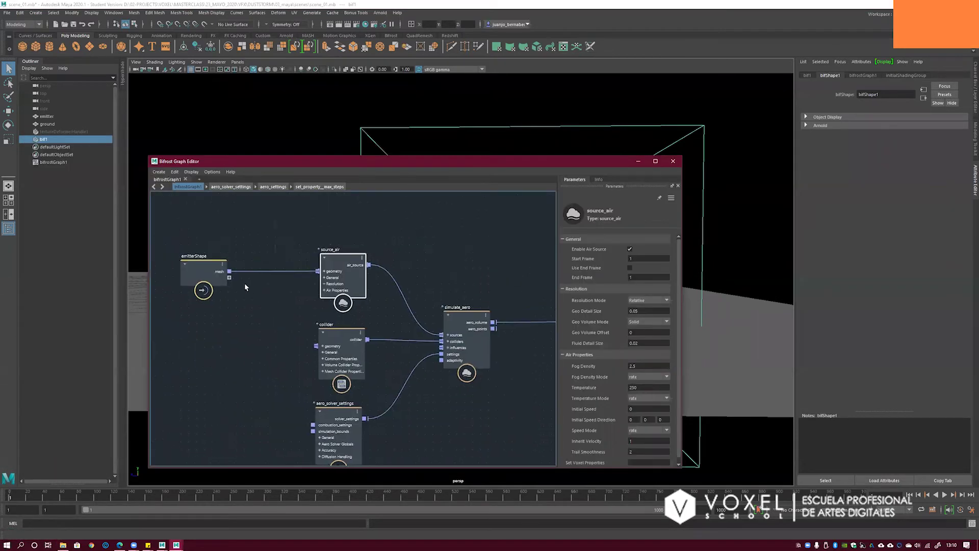
left_click_drag(391, 264, 389, 265)
left_click_drag(679, 306, 680, 319)
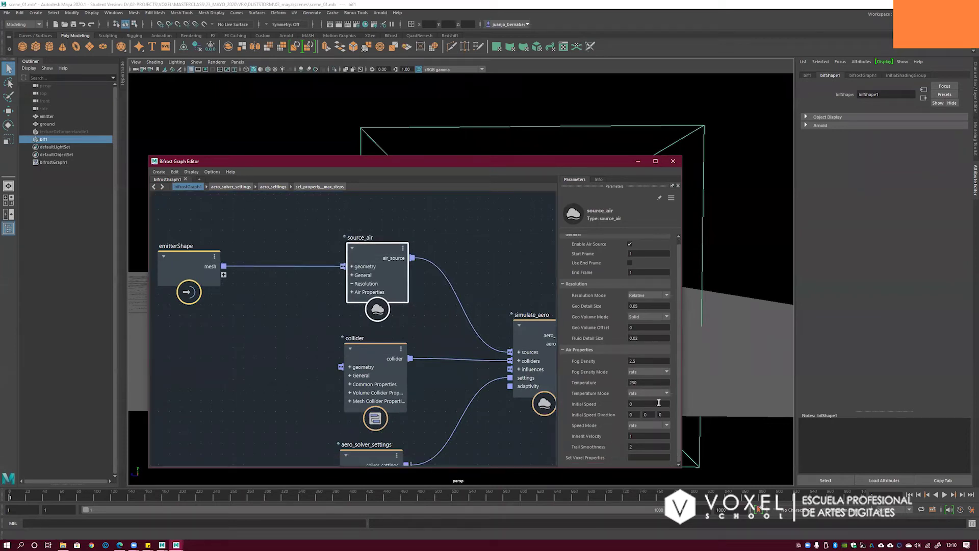
left_click(616, 437)
left_click(644, 438)
left_click_drag(639, 437, 598, 435)
type("50")
left_click(639, 161)
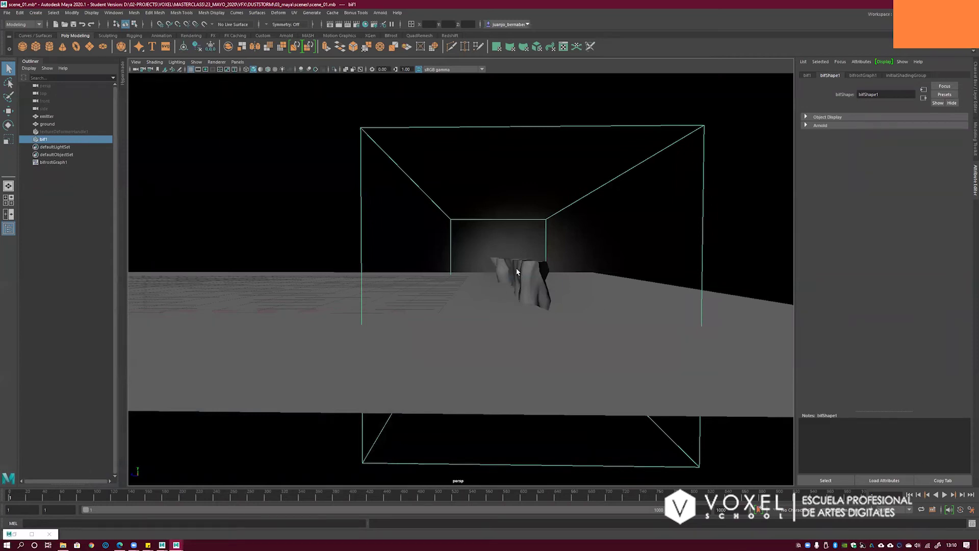
- Play the smoke simulation while viewing it from several angles, and return to the first frame
right_click_drag(622, 297, 553, 294, "alt")
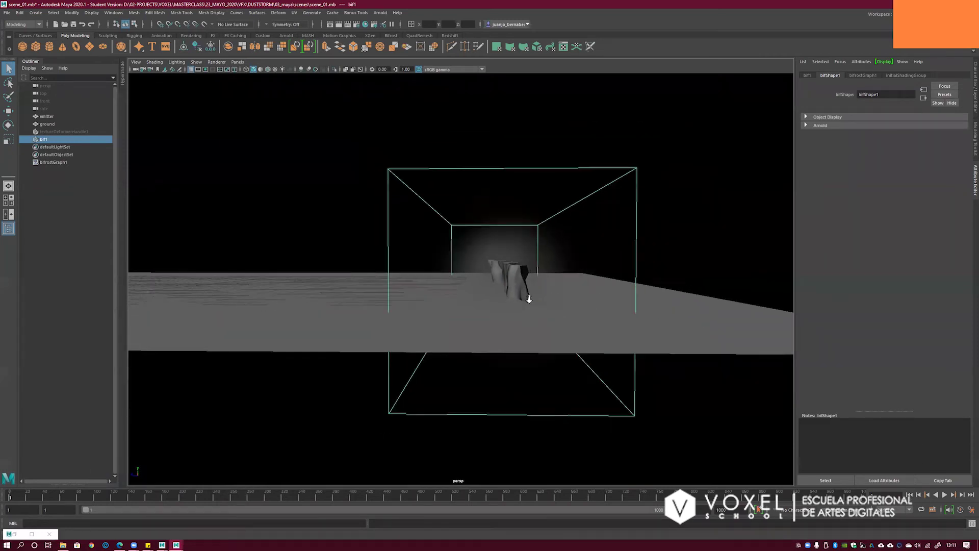
left_click_drag(553, 295, 575, 317, "alt")
left_click(945, 495)
left_click_drag(586, 262, 523, 278, "alt")
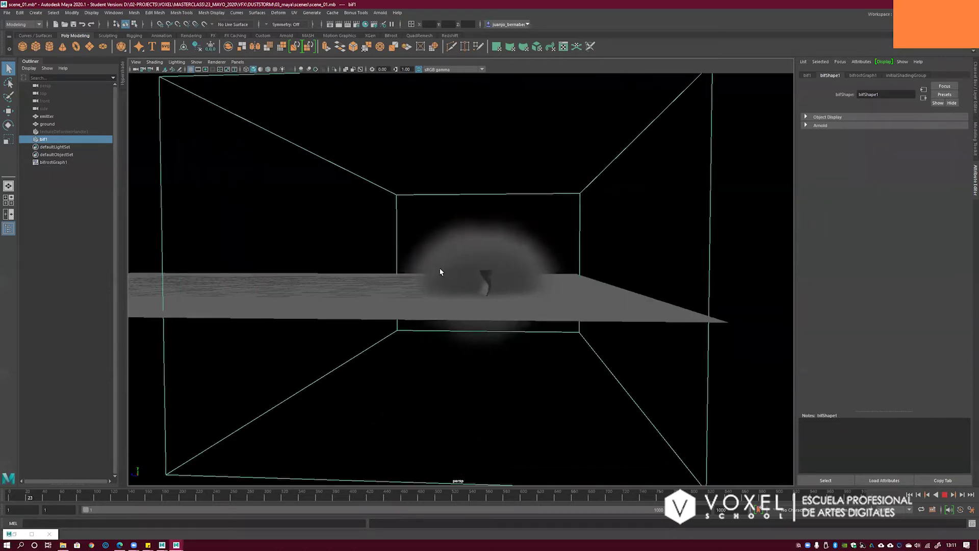
left_click_drag(485, 271, 501, 285, "alt")
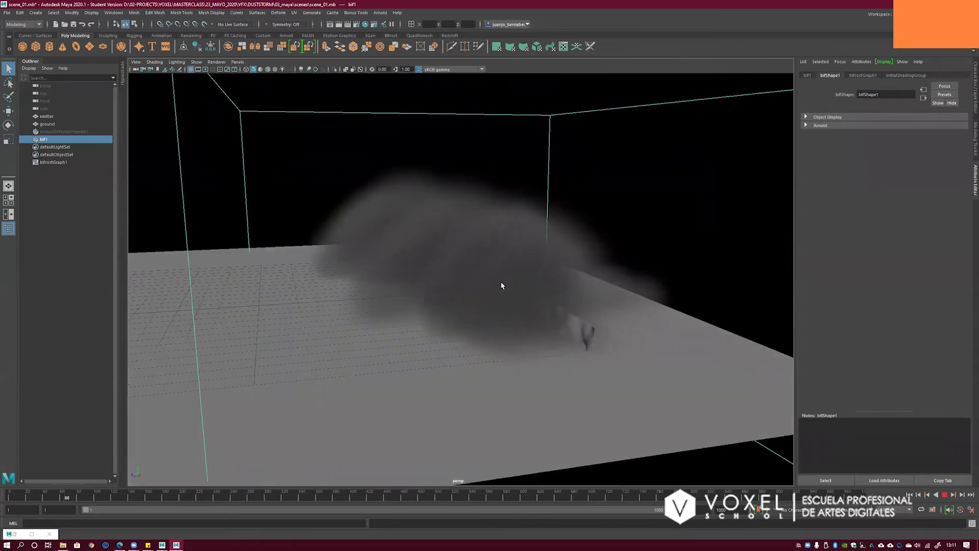
left_click_drag(481, 278, 489, 281, "alt")
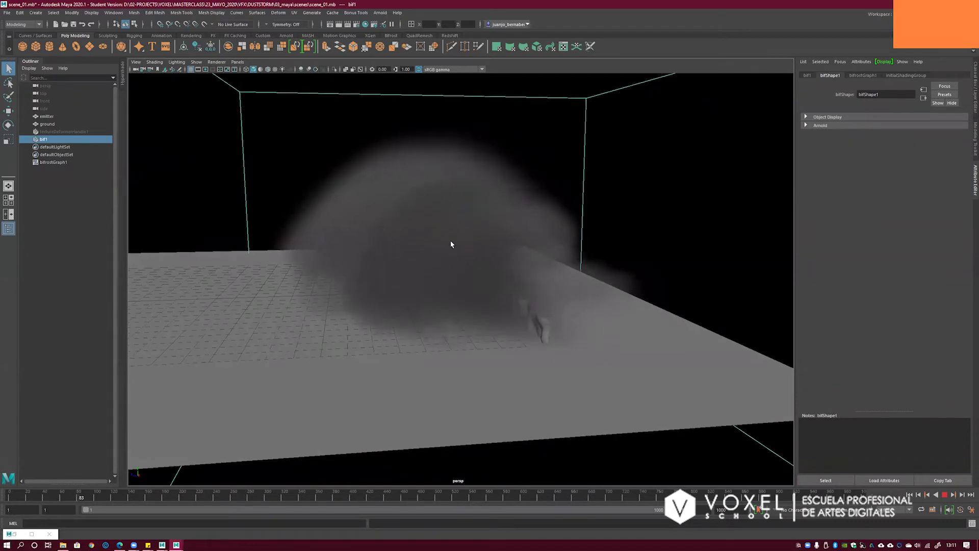
left_click_drag(503, 273, 477, 274, "alt")
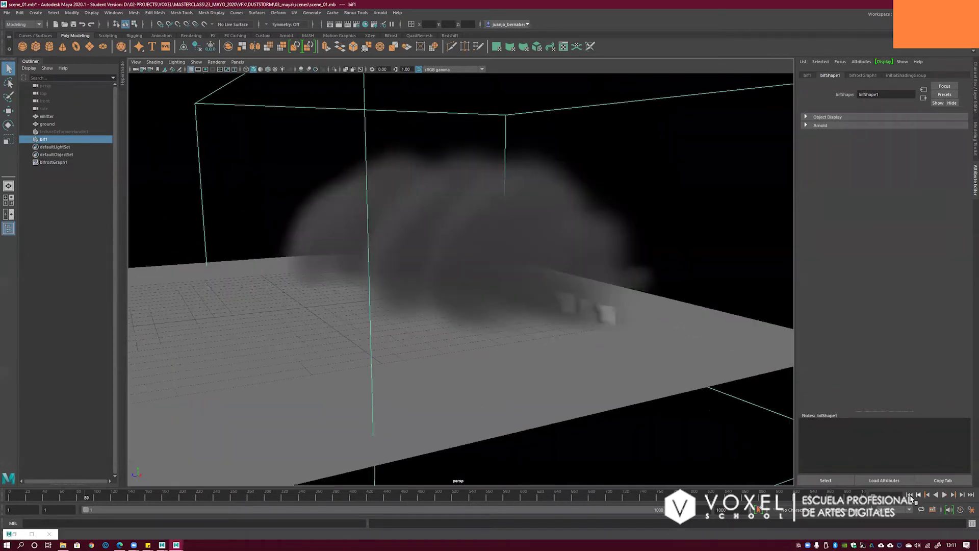
left_click(909, 495)
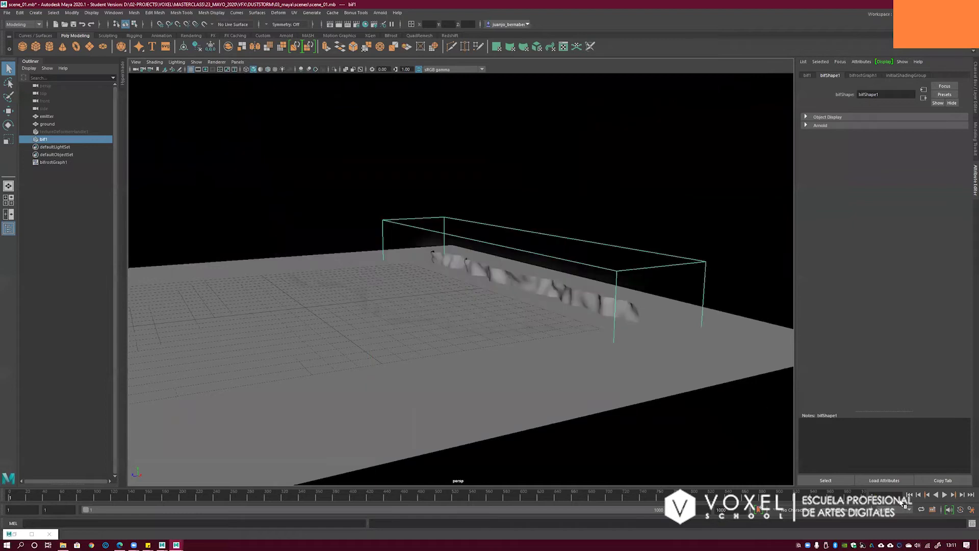
left_click_drag(522, 253, 495, 244, "alt")
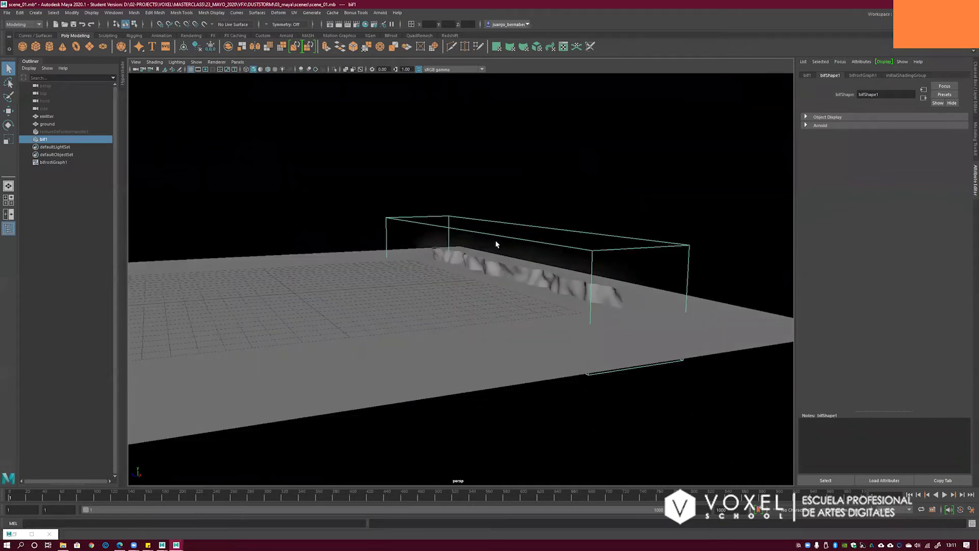
- Set the source_air node's Inherit Velocity to 10 in the Bifrost graph
left_click(31, 533)
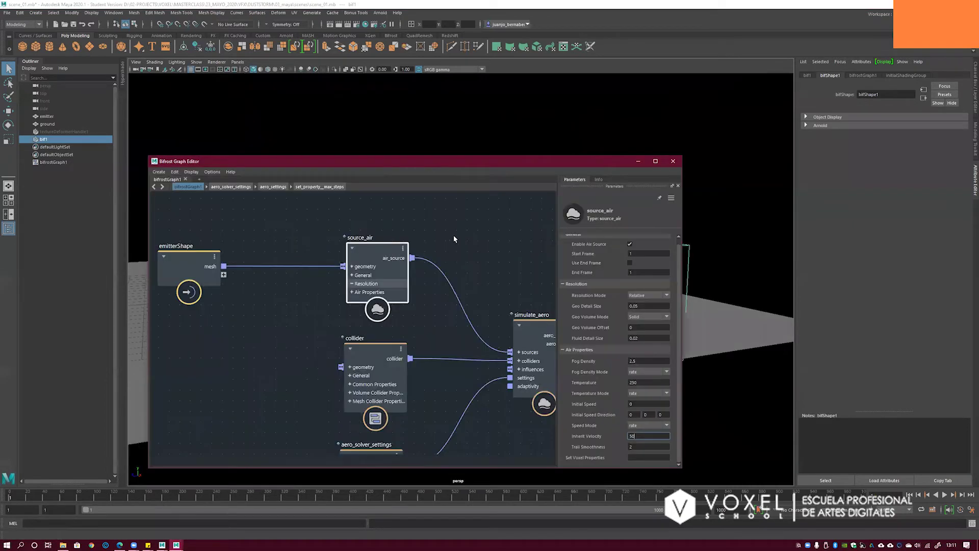
double_click(640, 437)
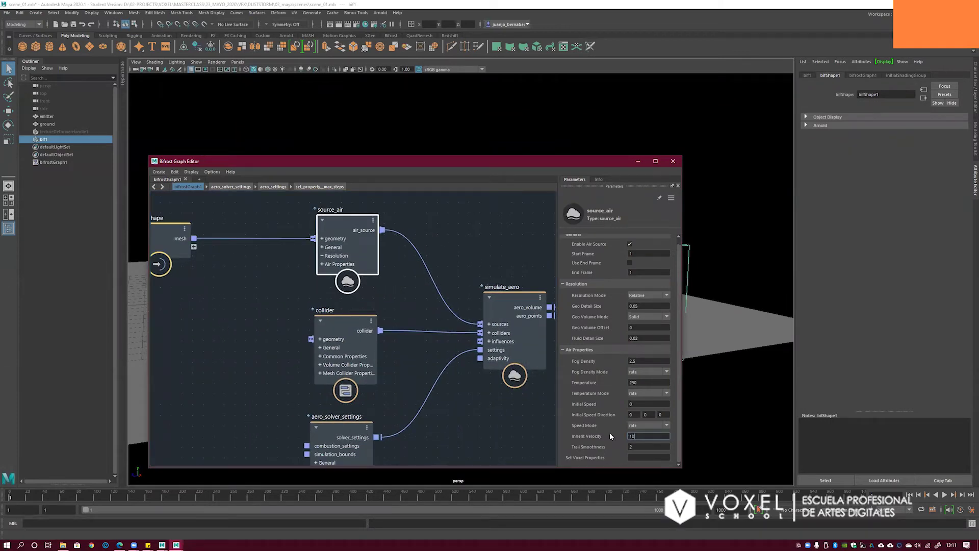
middle_click_drag(501, 262, 481, 248, "alt")
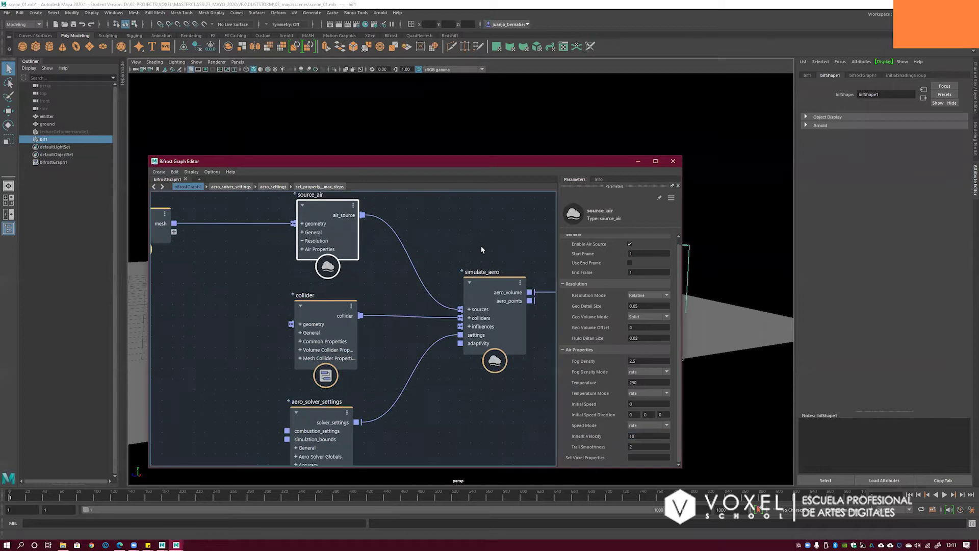
- Open the aero_solver_settings node's parameters, keeping the graph window clear of the emitter in the viewport
left_click(479, 272)
left_click_drag(470, 162, 358, 315)
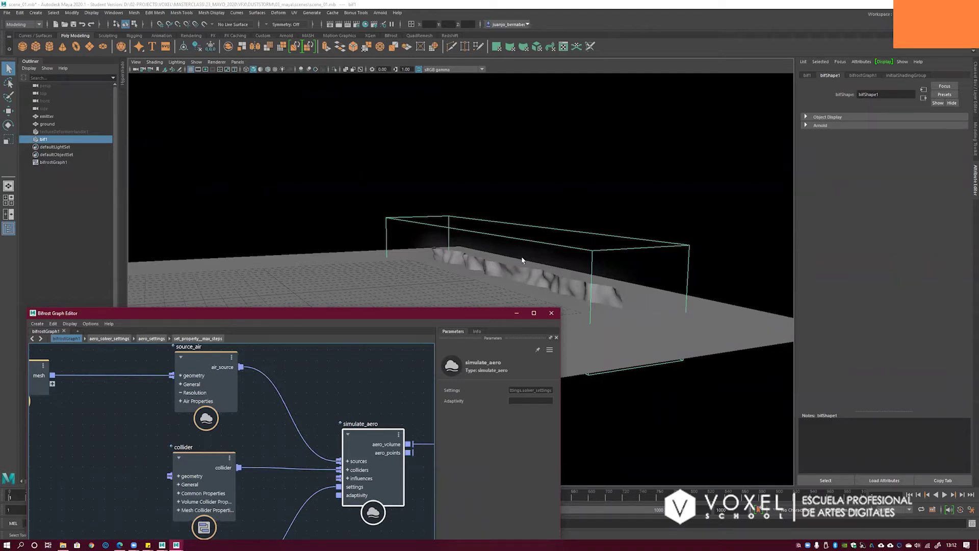
left_click_drag(398, 312, 400, 231)
middle_click_drag(381, 309, 354, 274, "alt")
left_click(177, 447)
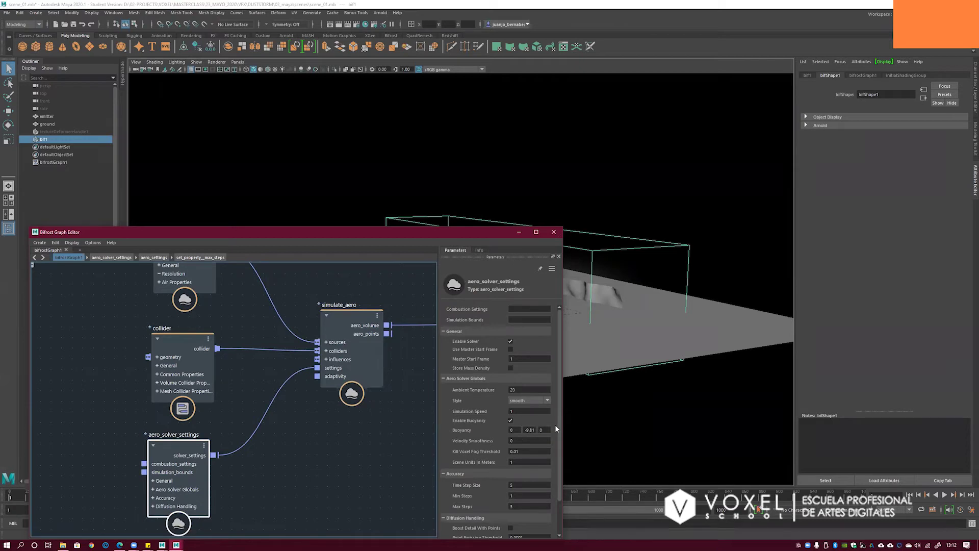
scroll(558, 428, "down", 1)
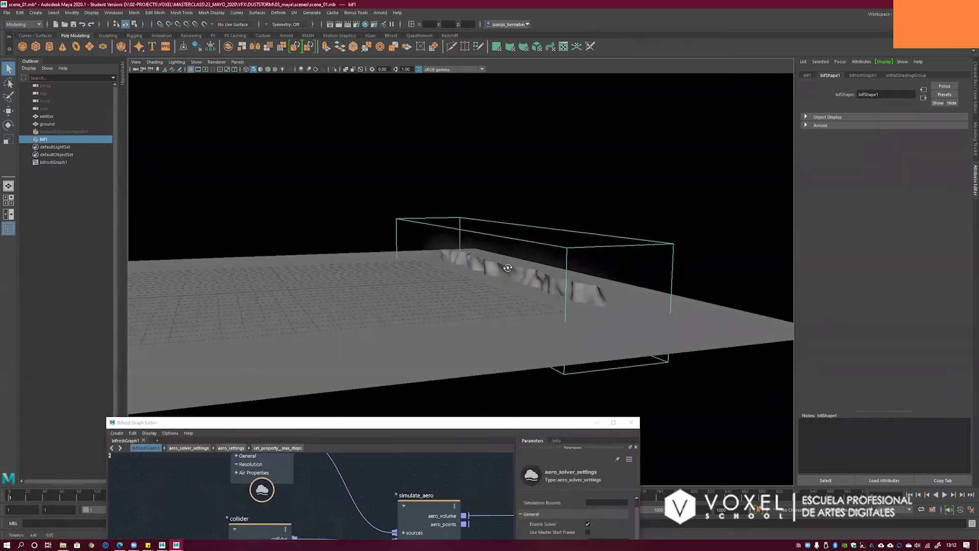
- Check the emitter's orientation and set the Y component of the aero solver's Buoyancy to 0
left_click_drag(434, 255, 495, 269, "alt")
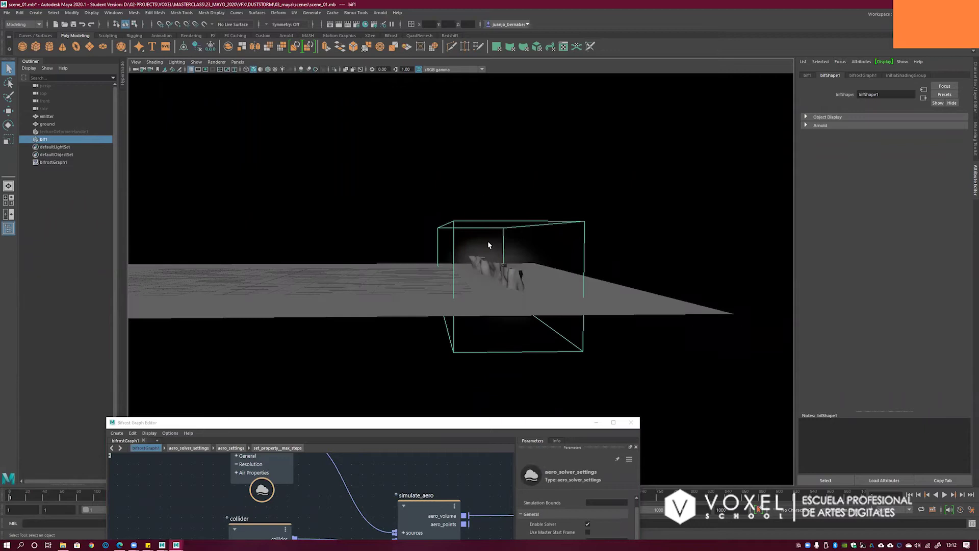
left_click(423, 423)
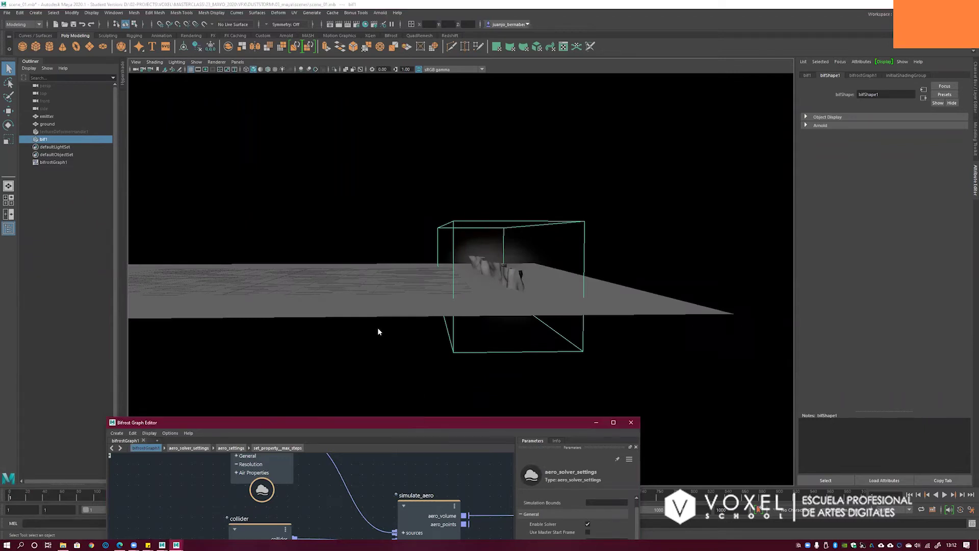
left_click_drag(378, 331, 378, 331)
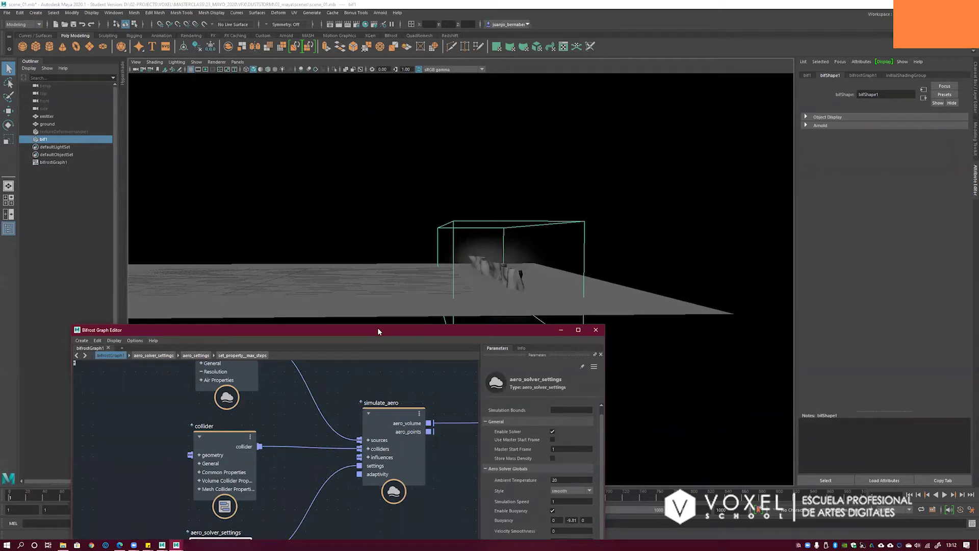
left_click_drag(490, 295, 466, 134, "alt")
left_click(473, 325)
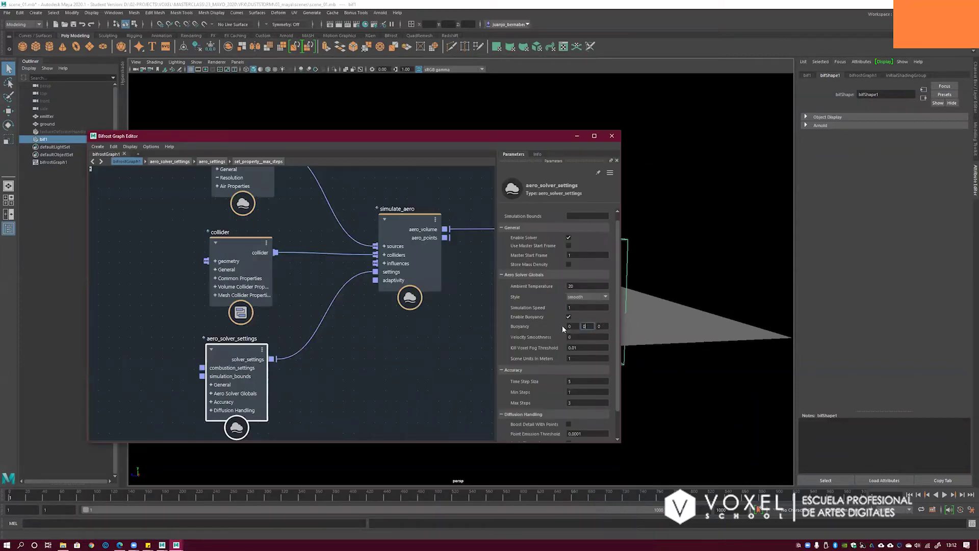
key("Tab")
left_click(605, 326)
- Set the Z component of the aero solver's Buoyancy to -10 and put the graph window away
left_click_drag(334, 136, 457, 80)
mouse_move(387, 438)
left_mouse_down("alt")
mouse_move(367, 437)
mouse_move(377, 434)
left_mouse_up("alt")
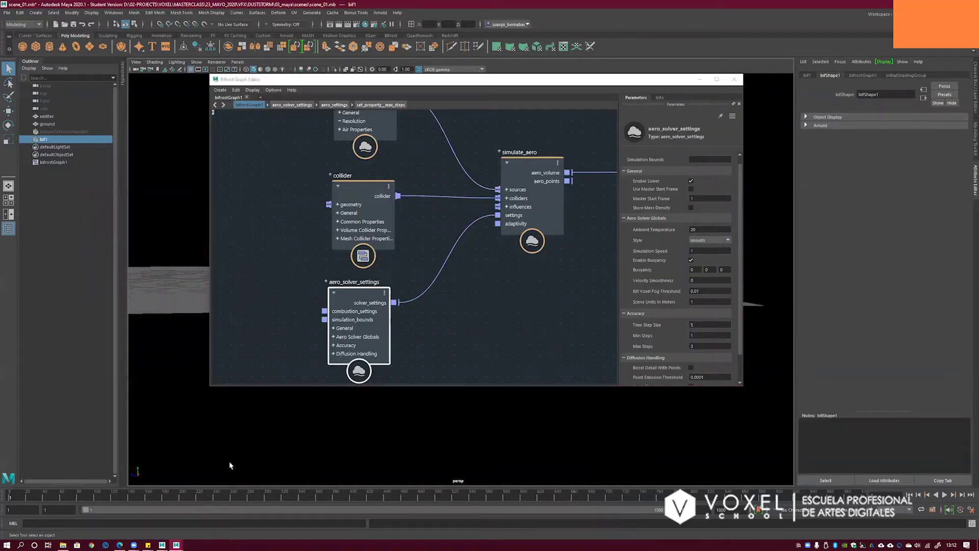
left_click_drag(479, 82, 489, 429)
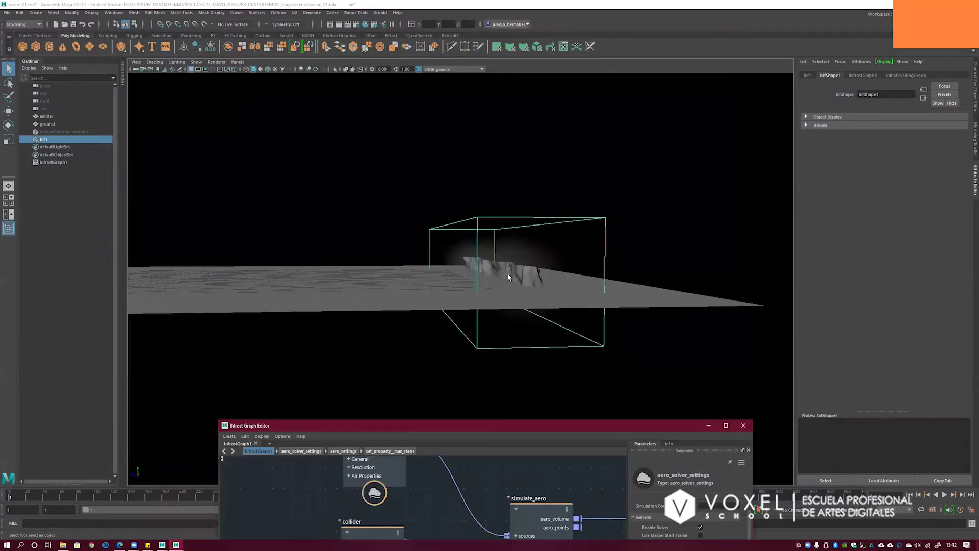
left_click_drag(504, 296, 507, 296, "alt")
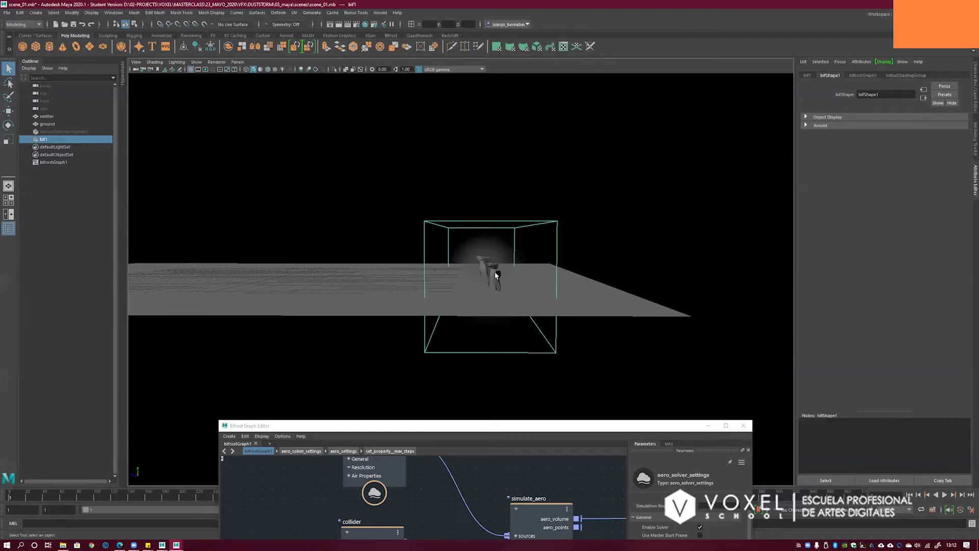
left_click(522, 426)
left_click_drag(521, 426, 434, 184)
left_click(646, 373)
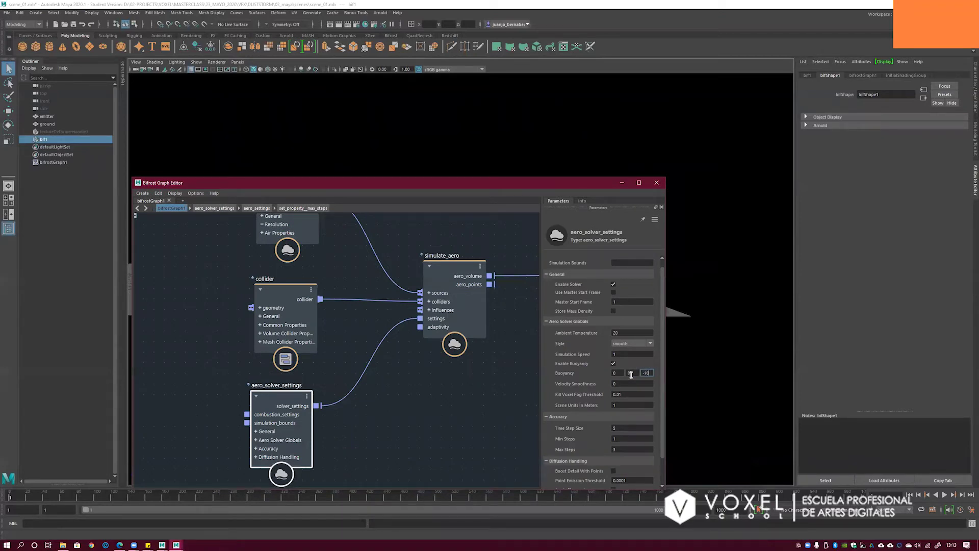
left_click(622, 184)
- Play the simulation to check the smoke against the ground plane, select the ground, and return to the first frame
left_click_drag(617, 197, 626, 305, "alt")
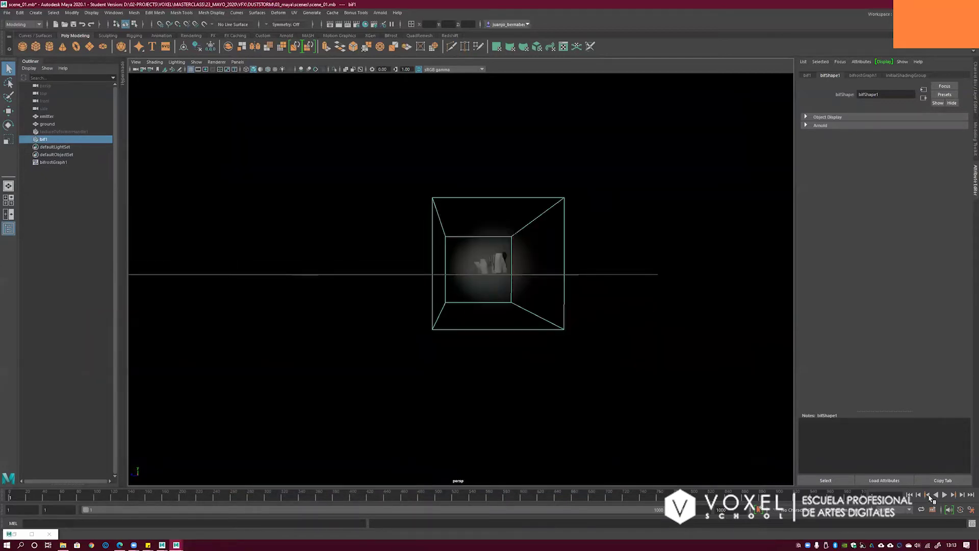
left_click(944, 495)
left_click_drag(594, 281, 499, 266, "alt")
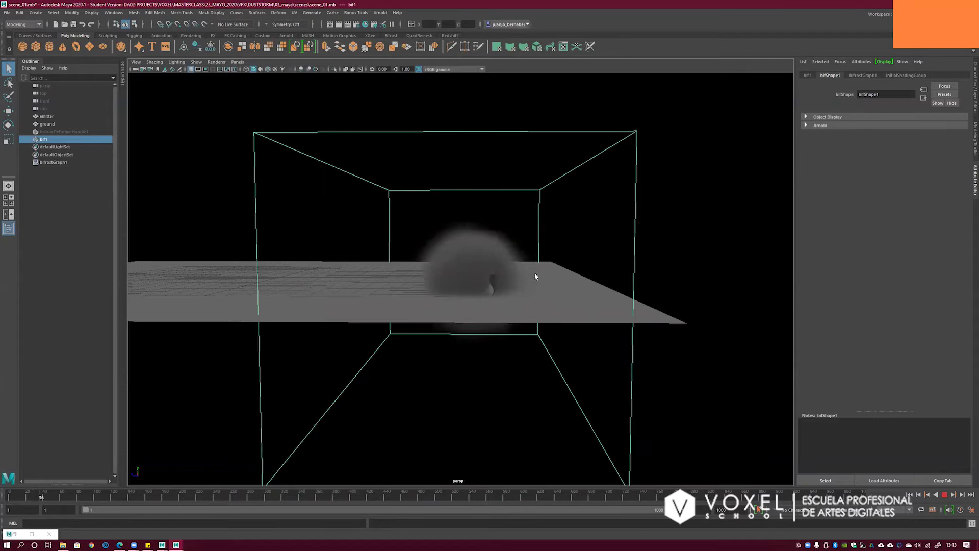
mouse_move(539, 275)
left_mouse_down("alt")
mouse_move(584, 273)
mouse_move(519, 290)
mouse_move(573, 276)
mouse_move(544, 283)
mouse_move(578, 287)
mouse_move(431, 286)
mouse_move(529, 286)
left_mouse_up("alt")
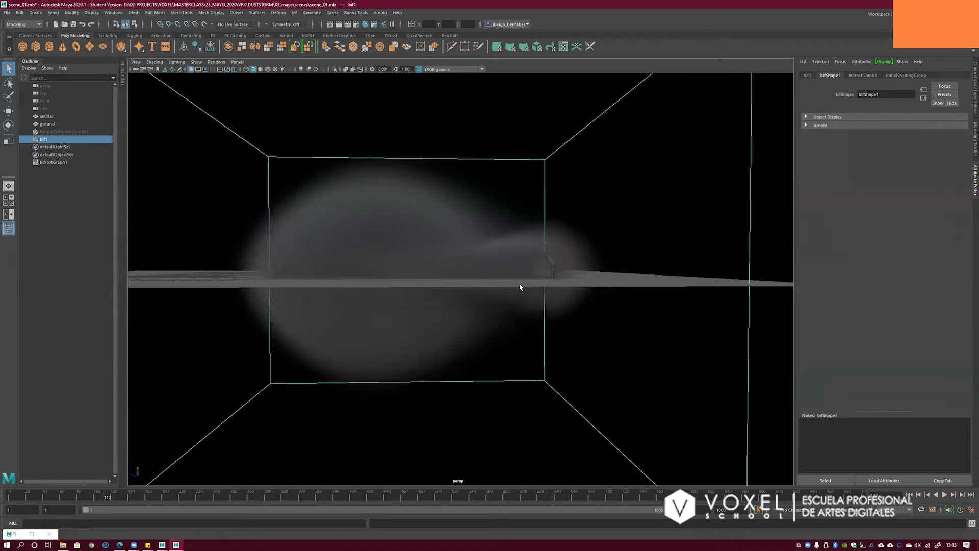
left_click(520, 286)
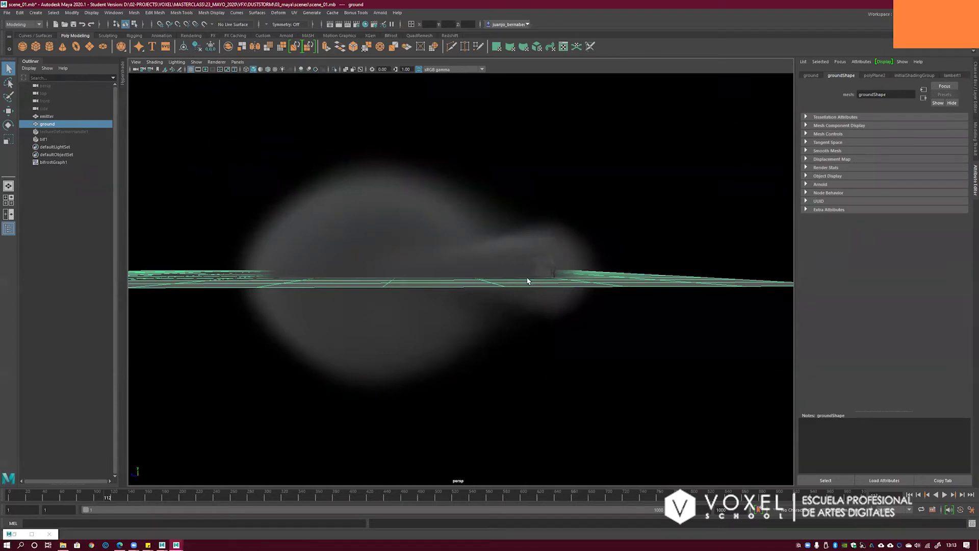
left_click(909, 495)
left_click_drag(532, 260, 518, 271, "alt")
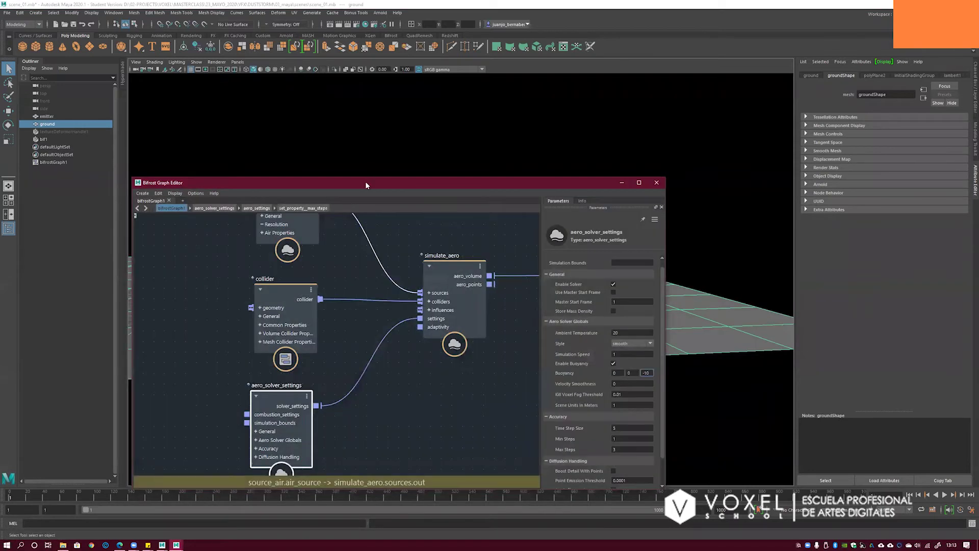
- Bring the ground mesh into the Bifrost graph and place its groundShape node below the emitterShape node
left_click_drag(365, 181, 424, 159)
left_click(232, 182)
middle_click_drag(340, 227, 314, 251, "alt")
scroll(361, 264, "up", 1)
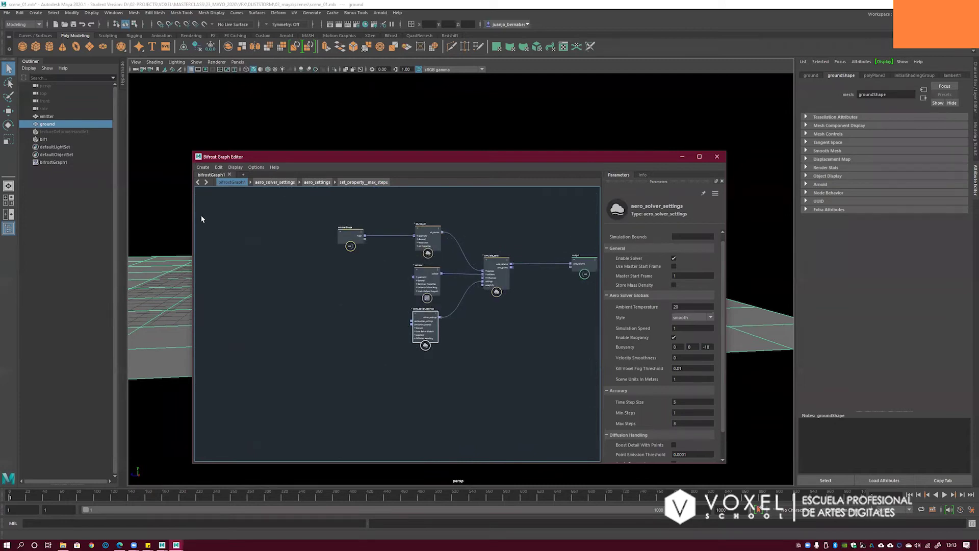
middle_click_drag(48, 126, 228, 148)
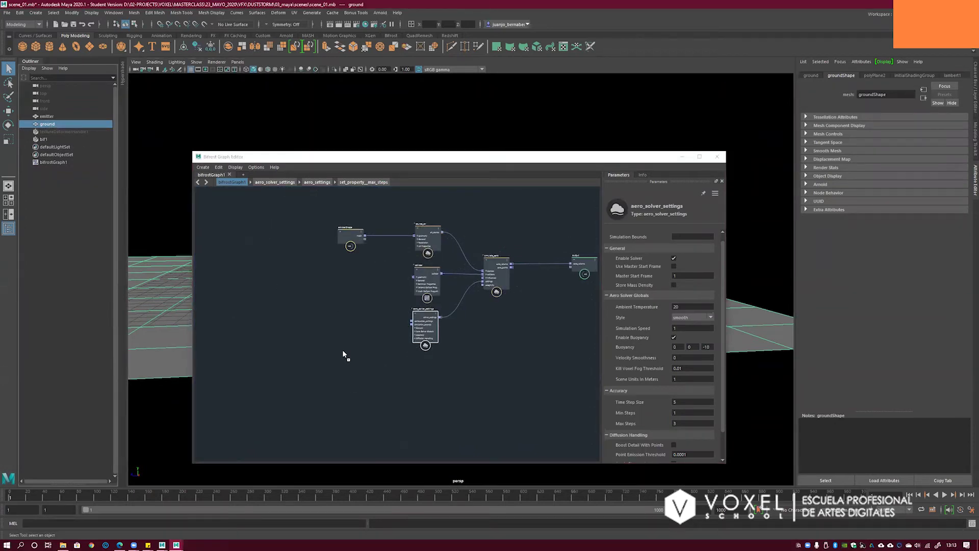
left_click_drag(335, 274, 330, 293)
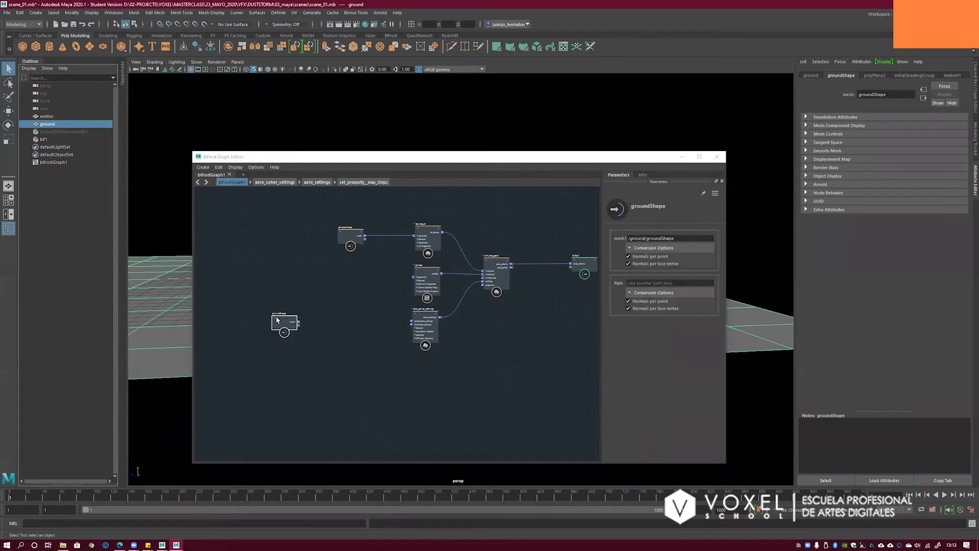
left_click_drag(283, 321, 343, 293)
right_click_drag(432, 250, 426, 281, "alt")
scroll(360, 283, "up", 1)
left_click_drag(288, 310, 303, 285)
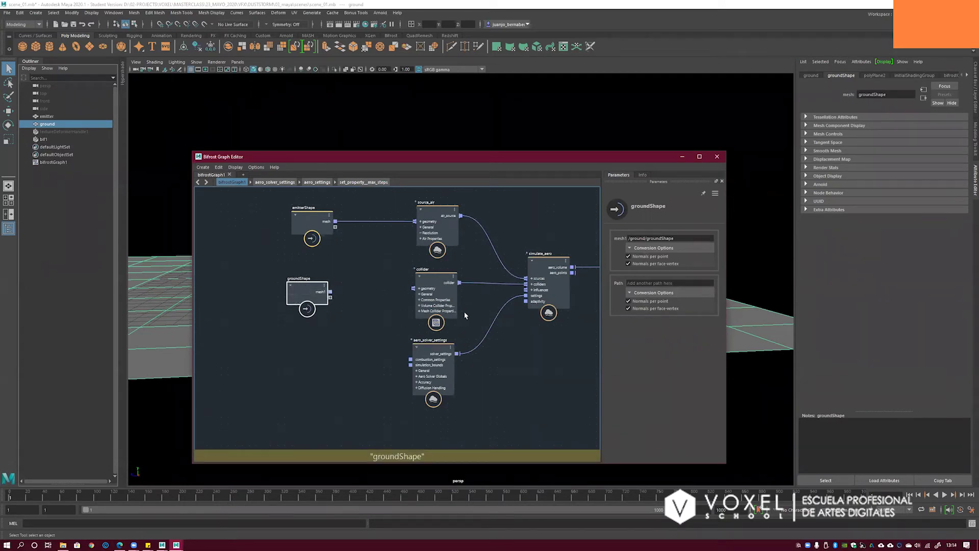
- Line up the groundShape node under emitterShape, nudge the collider node and show its parameters
scroll(332, 261, "up", 3)
left_click(453, 281)
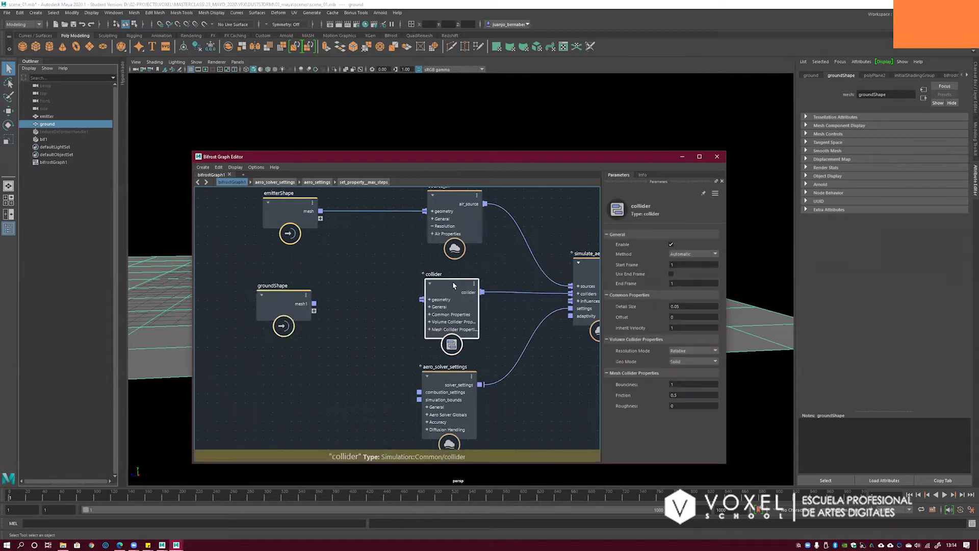
left_click_drag(287, 293, 292, 292)
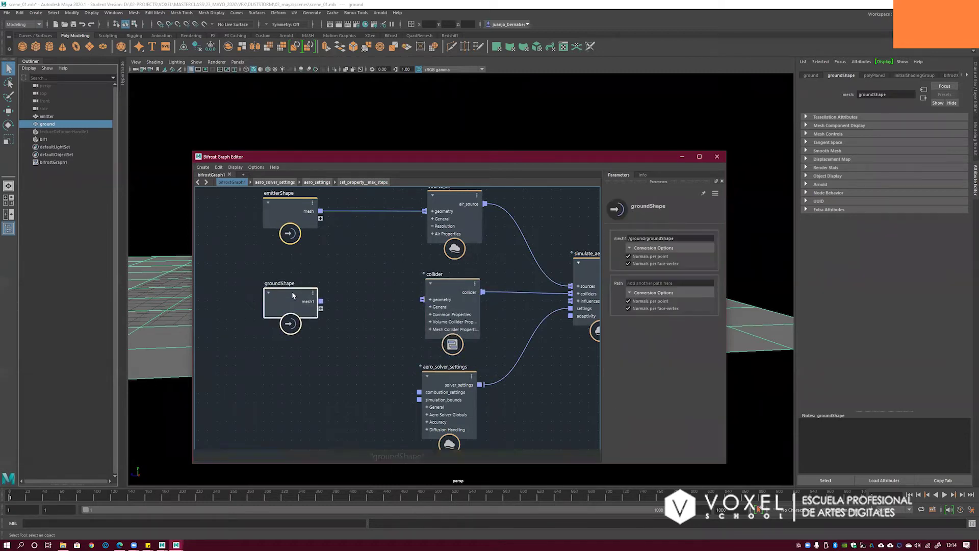
left_click_drag(447, 283, 441, 281)
scroll(399, 305, "up", 5)
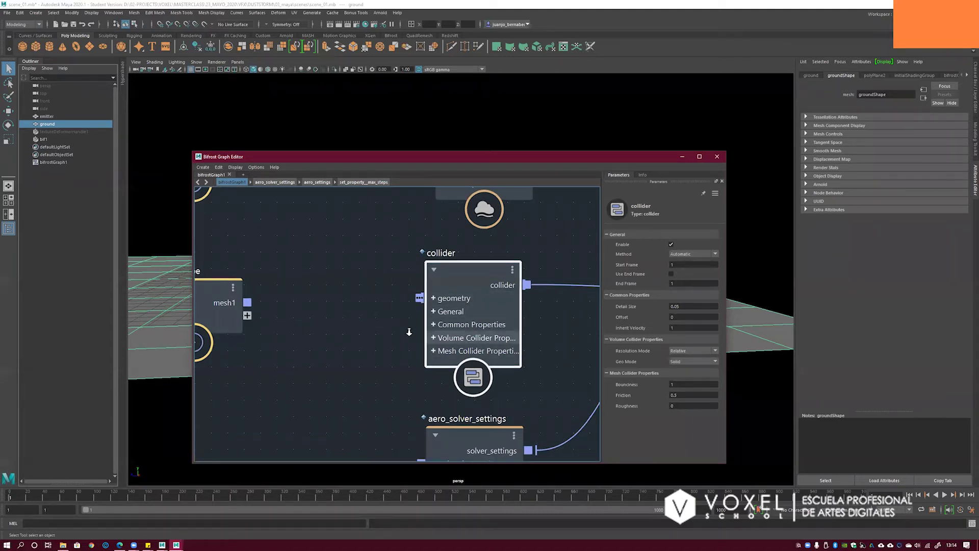
scroll(408, 329, "down", 3)
middle_click_drag(387, 317, 424, 312, "alt")
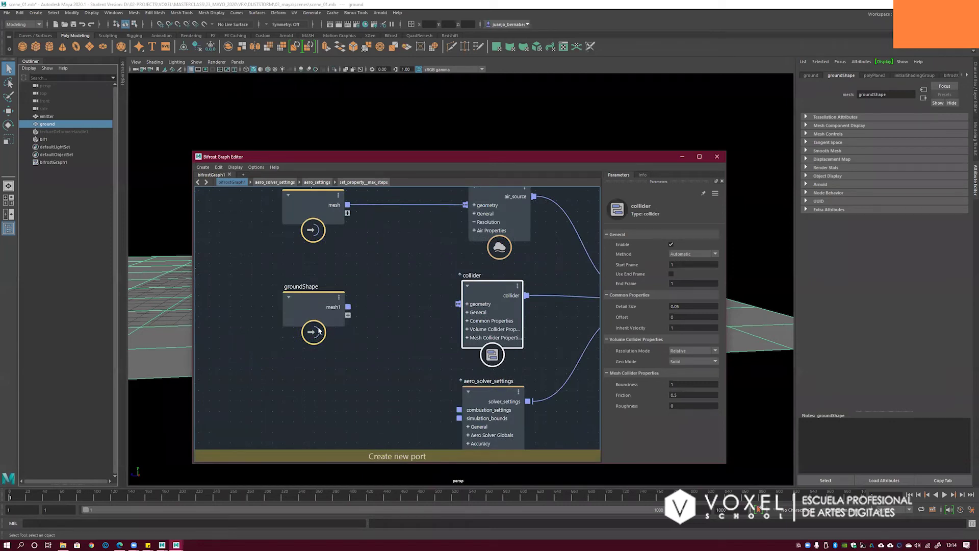
- Connect groundShape's mesh1 output to the collider node's geometry input and tidy the two nodes' positions
left_click_drag(485, 284, 474, 280)
middle_click_drag(458, 282, 399, 285, "alt")
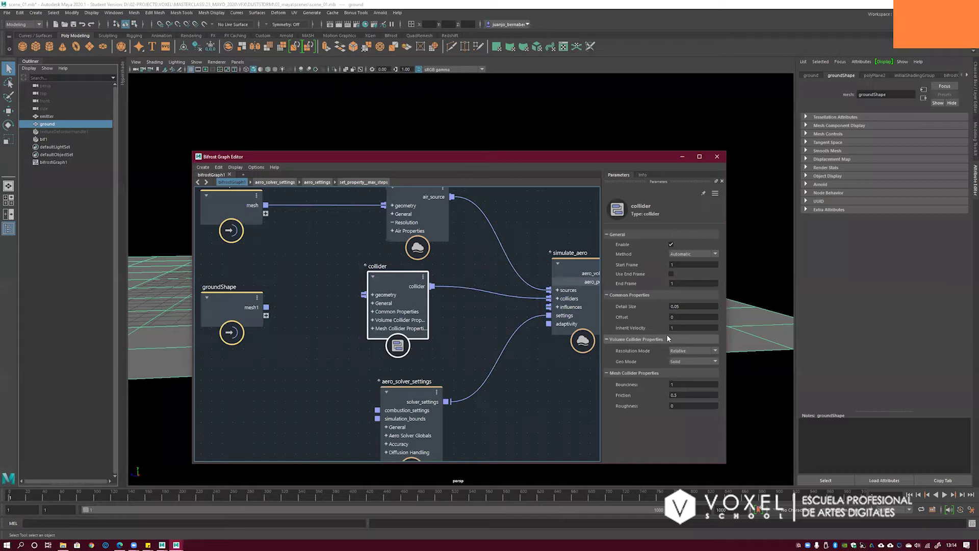
middle_click_drag(385, 273, 423, 269, "alt")
left_click_drag(271, 296, 401, 292)
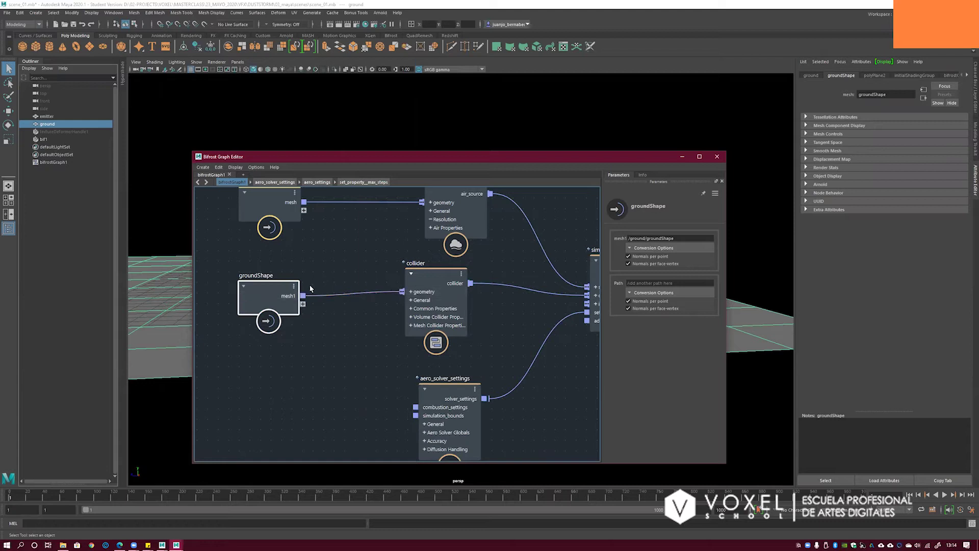
left_click_drag(272, 300, 273, 298)
left_click_drag(335, 292, 334, 290)
- Put the graph window away, play the simulation to check the smoke against the ground collider, and return to the first frame
left_click_drag(376, 211, 657, 160)
left_click(684, 156)
left_click_drag(561, 306, 538, 306, "alt")
left_click(944, 495)
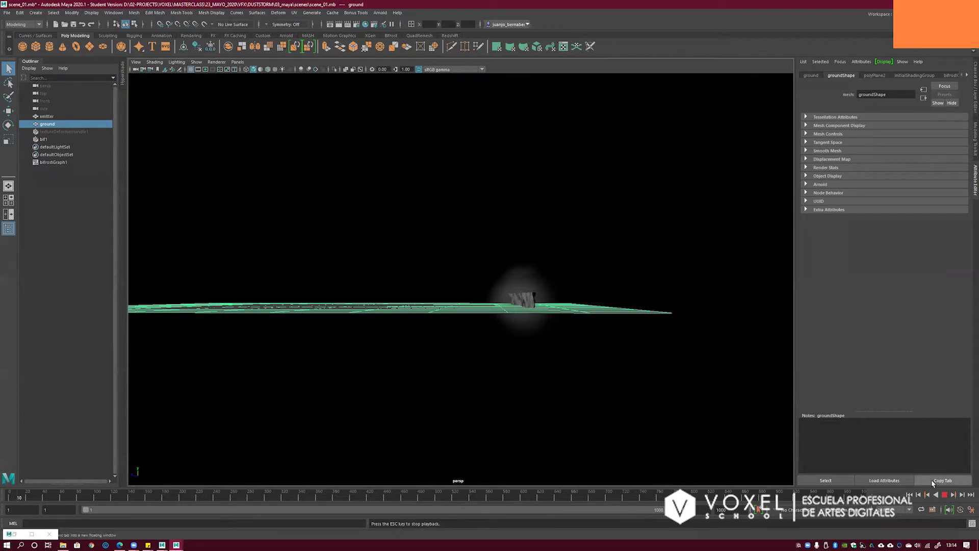
left_click_drag(572, 310, 568, 308, "alt")
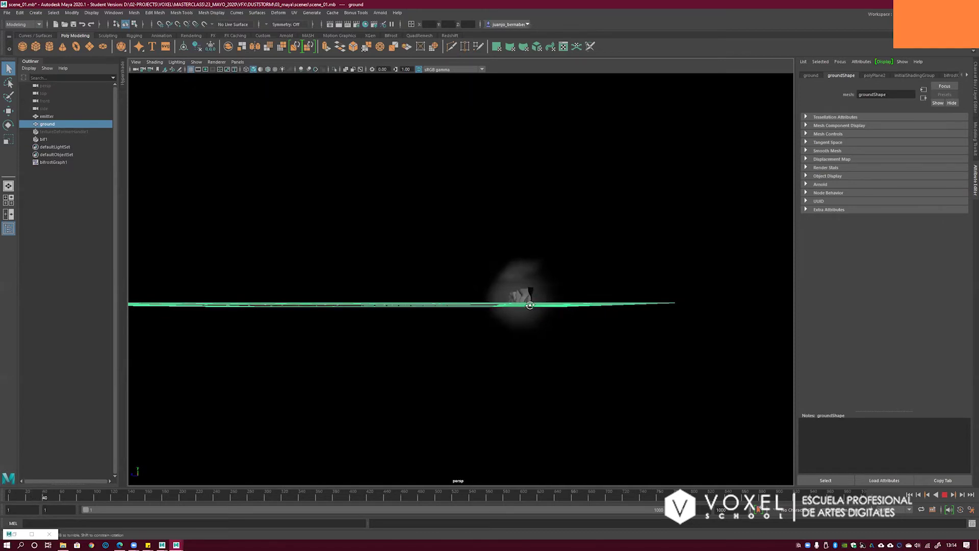
left_click_drag(520, 312, 548, 332, "alt")
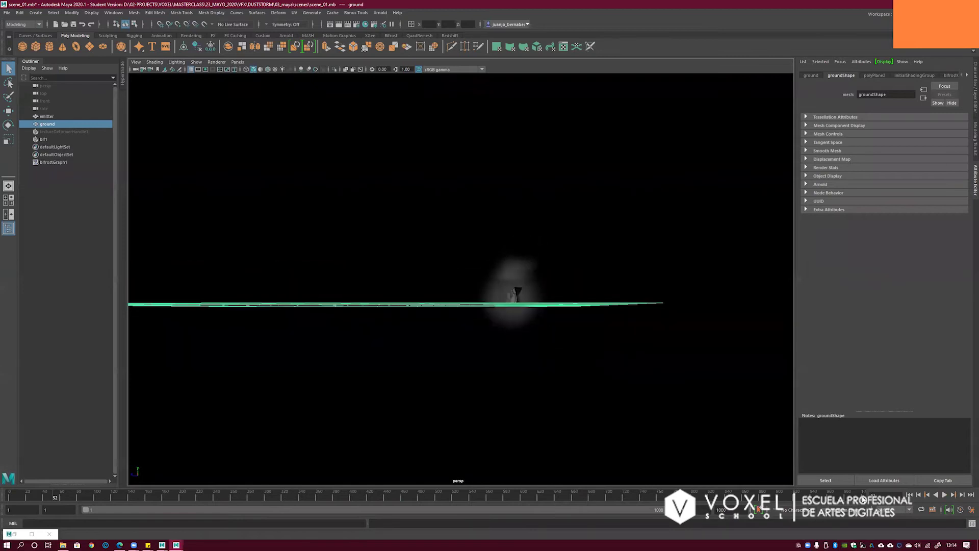
left_click(910, 495)
- Lower the ground plane slightly below the emitter with the Move tool and hide the viewport grid
key("w")
left_click_drag(383, 305, 354, 290, "alt")
left_click(192, 69)
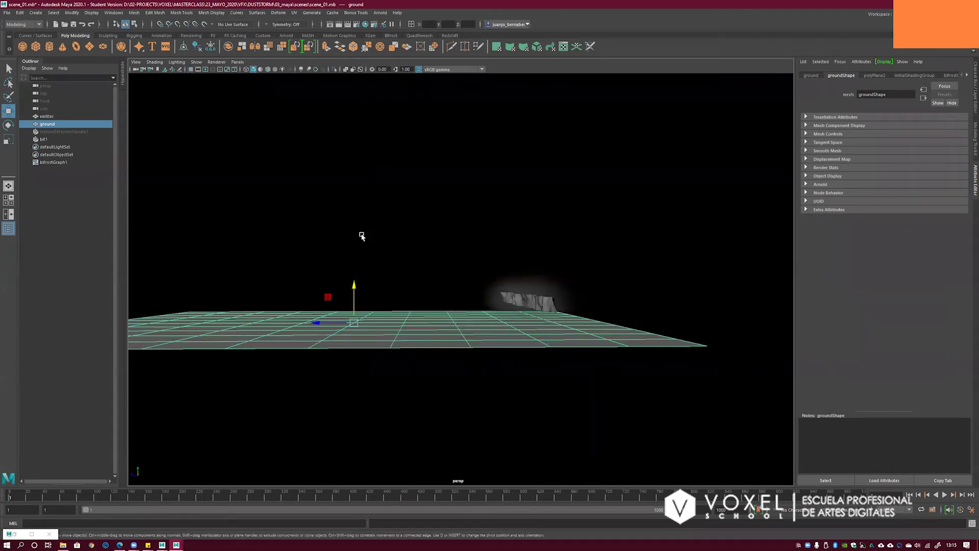
- Examine the emitter's height above the ground and briefly review the collider connection in the Bifrost graph
left_click_drag(455, 277, 453, 271, "alt")
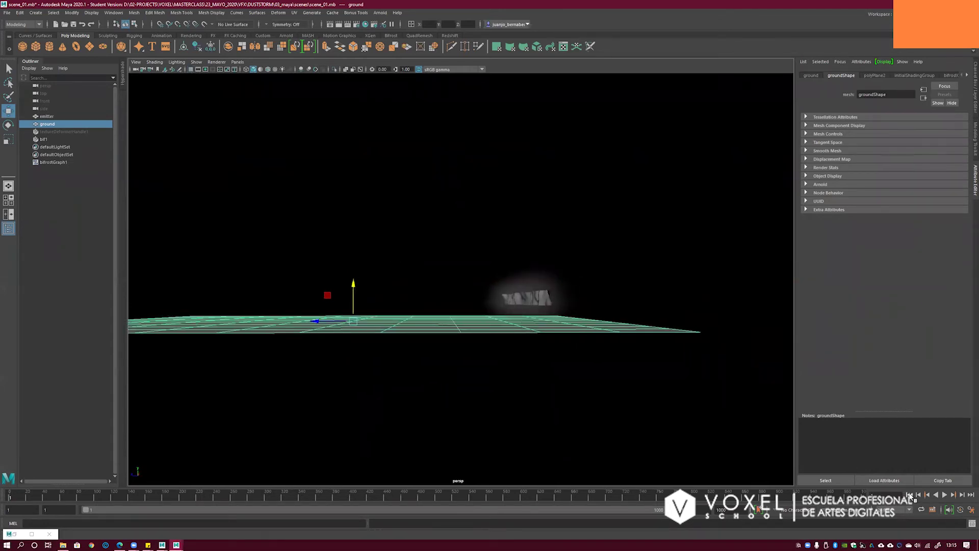
left_click_drag(551, 302, 549, 308, "alt")
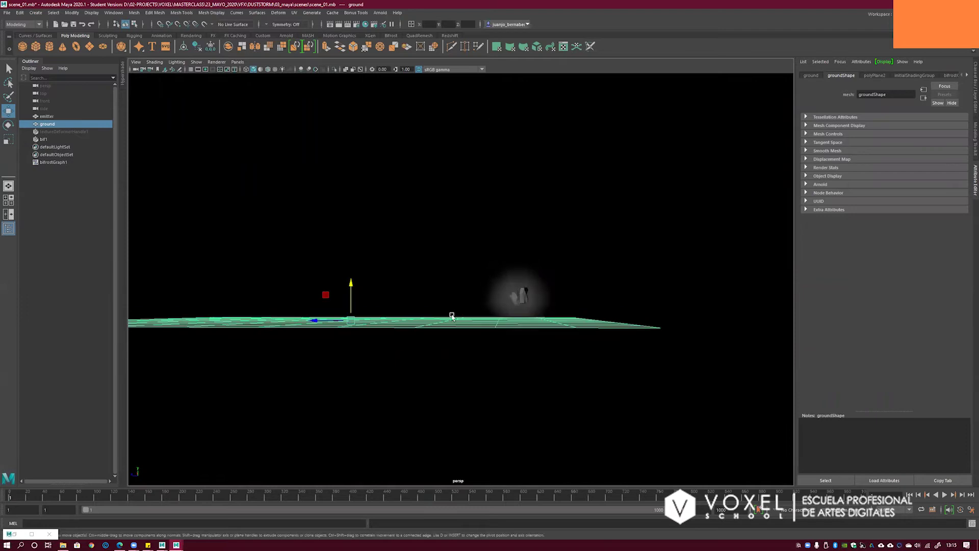
left_click_drag(441, 318, 563, 319, "alt")
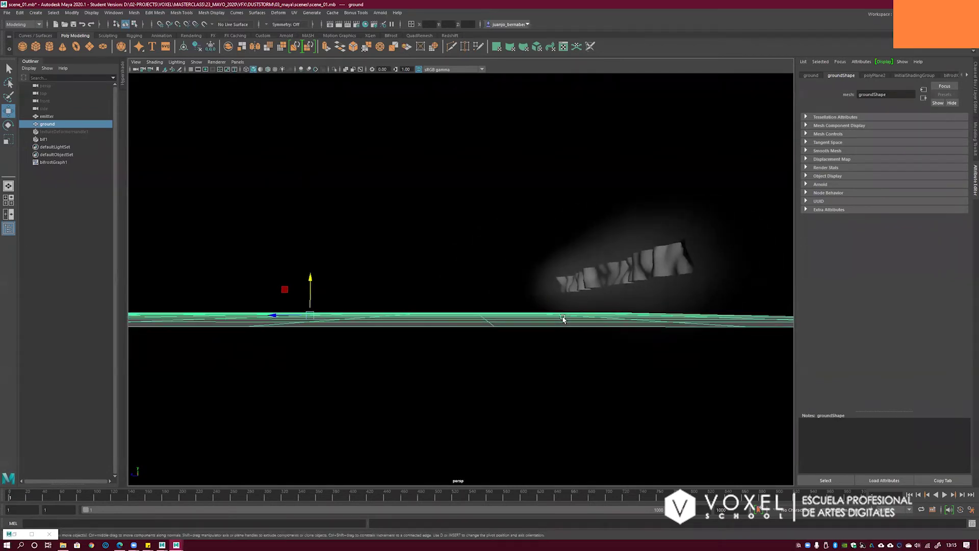
left_click_drag(532, 290, 423, 298, "alt")
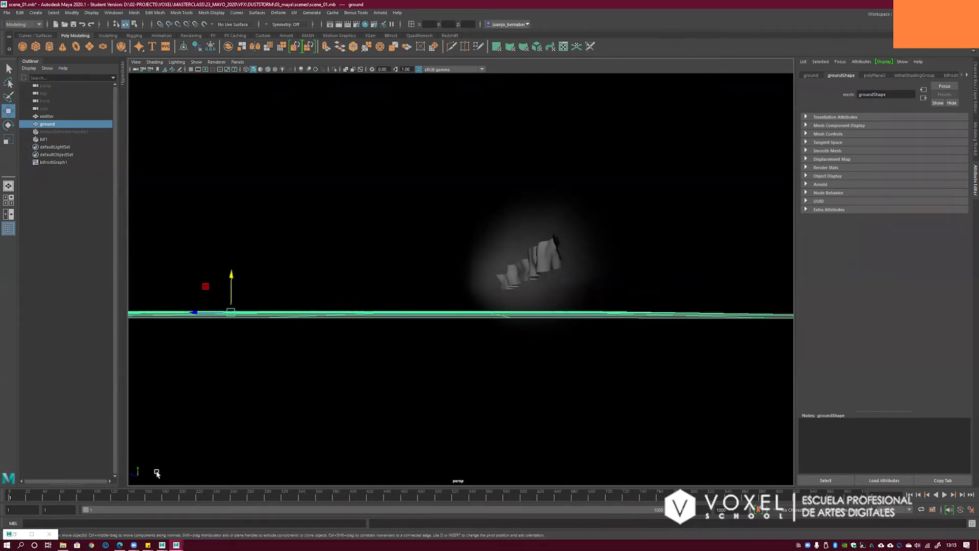
left_click(10, 535)
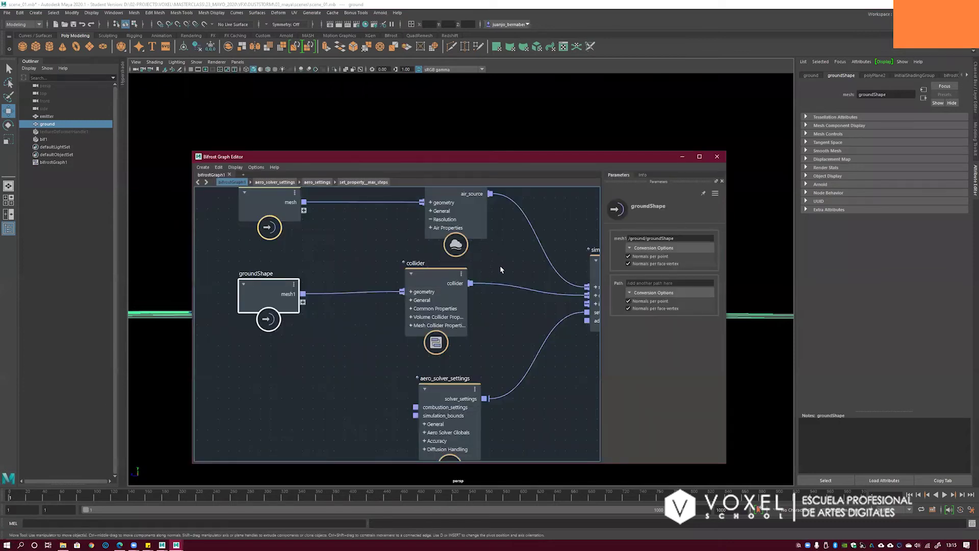
left_click(675, 157)
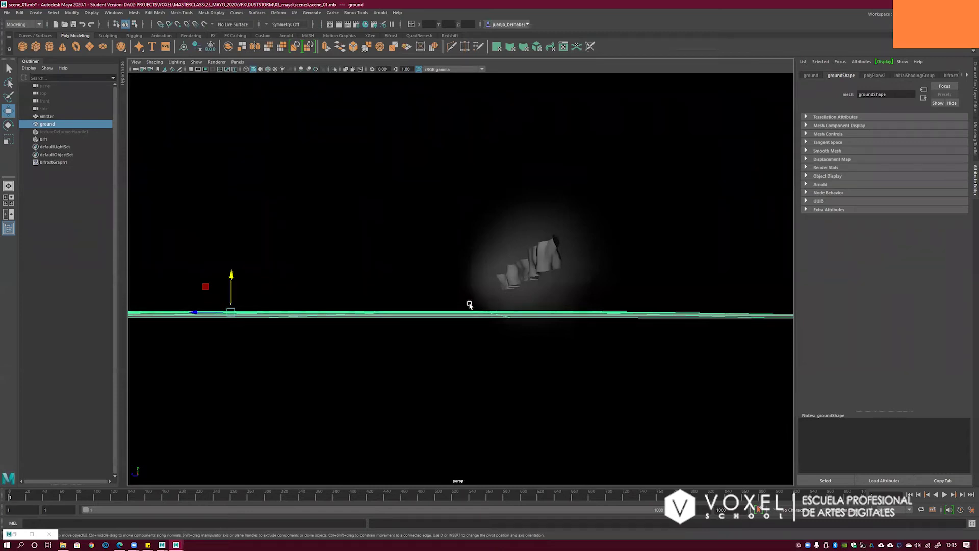
- Examine the source volume's clearance above the ground plane up close from several angles
left_click_drag(496, 289, 321, 329, "alt")
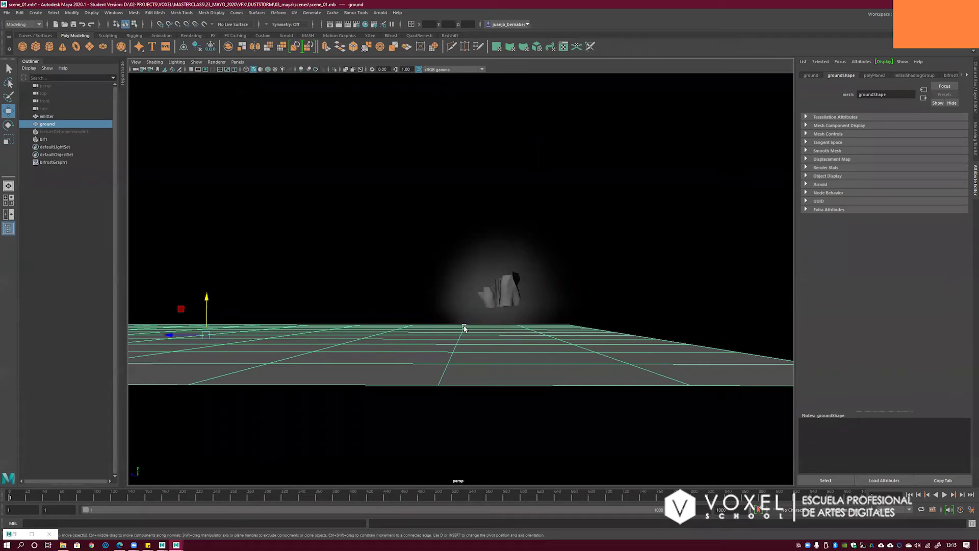
left_click_drag(465, 328, 468, 328, "alt")
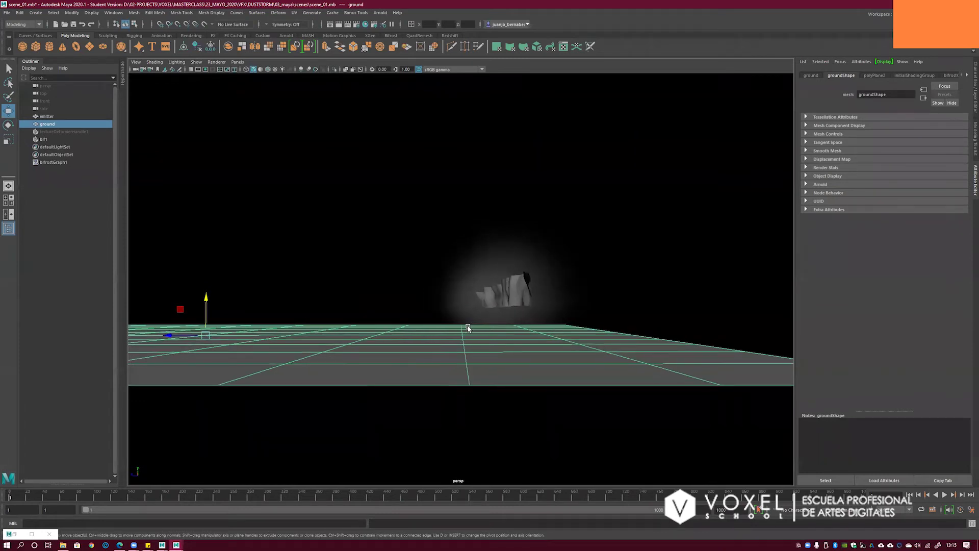
left_click_drag(429, 279, 401, 291, "alt")
left_click(501, 291)
right_click_drag(424, 323, 549, 323, "alt")
left_click_drag(548, 322, 442, 319, "alt")
right_click_drag(442, 319, 321, 352, "alt")
left_click(315, 365)
left_click_drag(315, 365, 406, 319, "alt")
left_click_drag(263, 299, 567, 323)
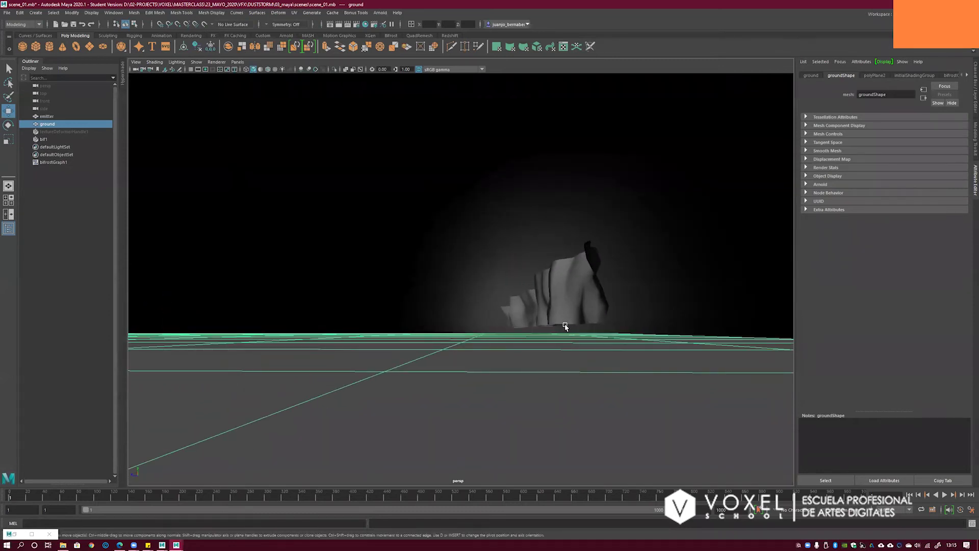
left_click_drag(558, 321, 290, 311, "alt")
left_click_drag(431, 323, 482, 298, "alt")
- Play the simulation to check how the smoke meets the lowered ground, and return to the first frame
left_click(946, 494)
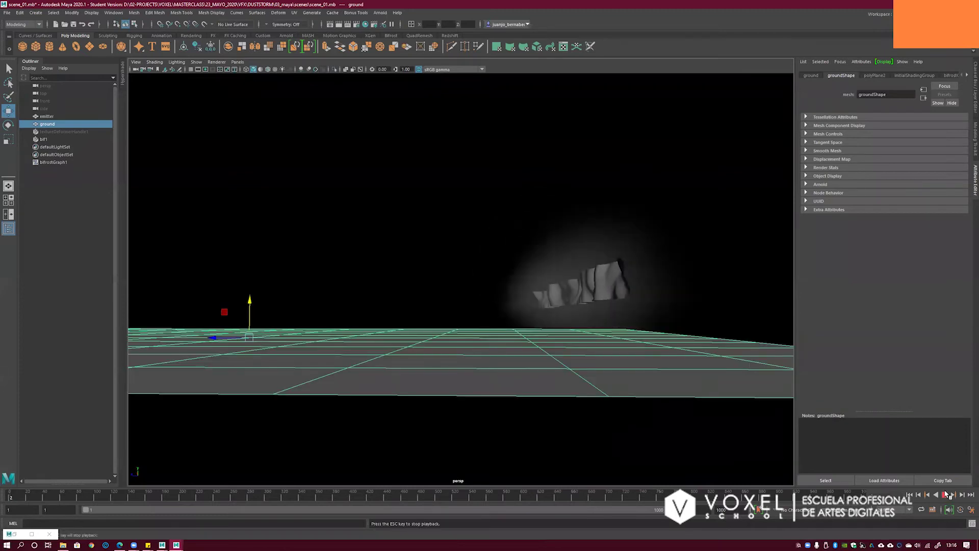
left_click_drag(569, 315, 524, 305, "alt")
scroll(525, 305, "down", 4)
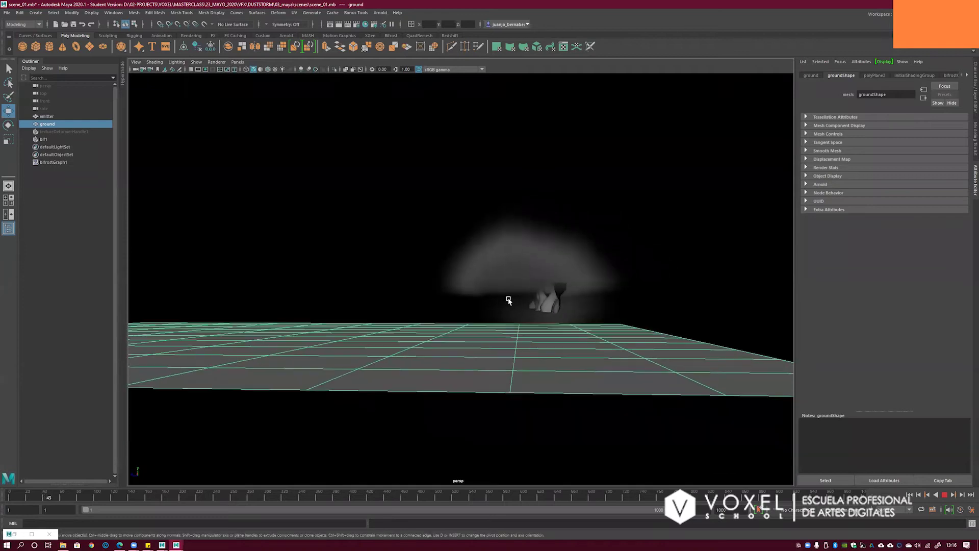
left_click(910, 496)
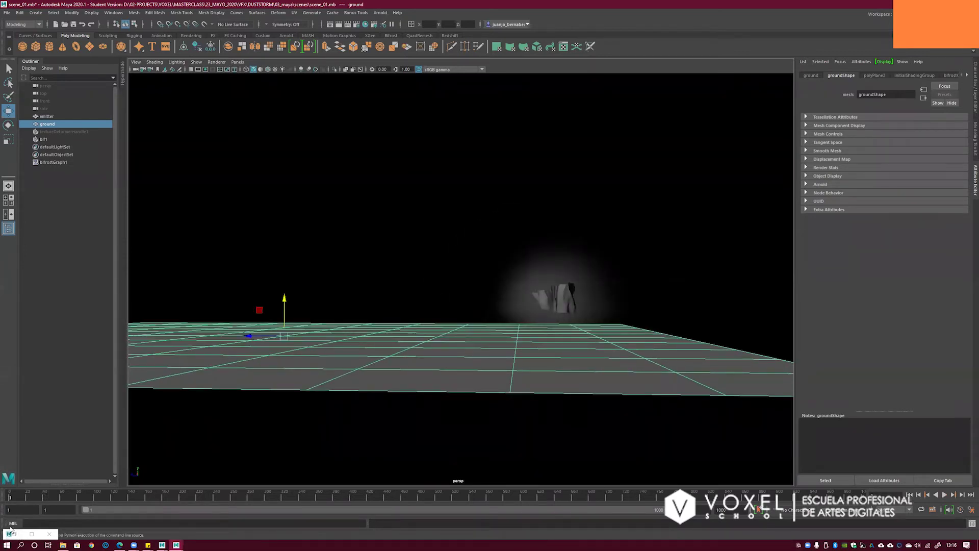
- Reopen the Bifrost graph and set the source_air node's Geo Detail Size to 0.02
left_click(32, 534)
middle_click_drag(352, 302, 351, 356, "alt")
left_click(273, 248)
left_click(461, 241)
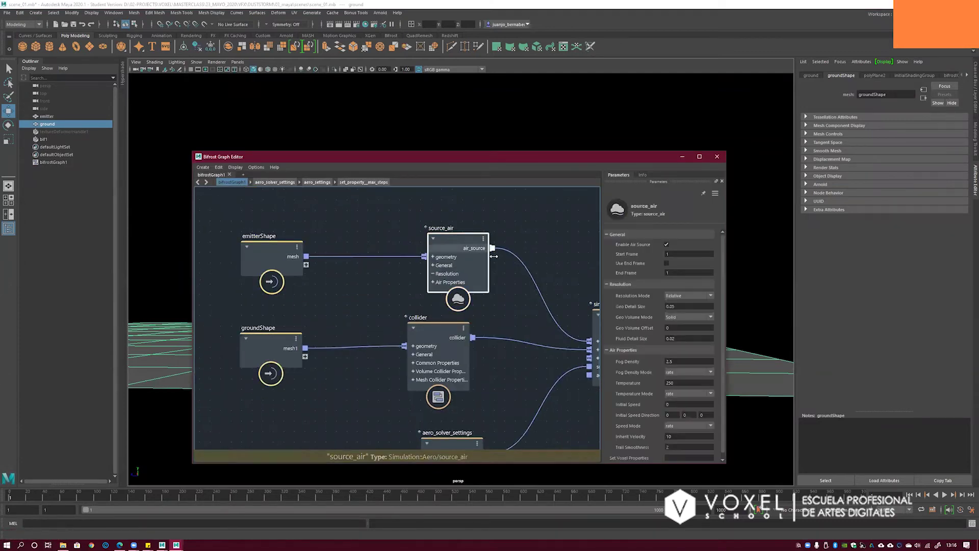
left_click(675, 306)
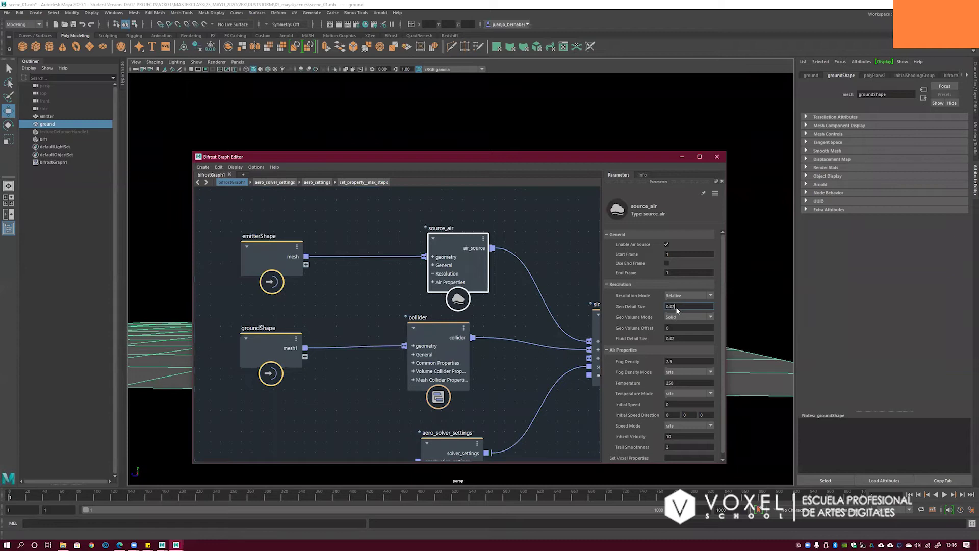
key("Return")
- Set the collider node's Detail Size to 0.02 and put the graph window away
left_click(429, 331)
left_click(681, 307)
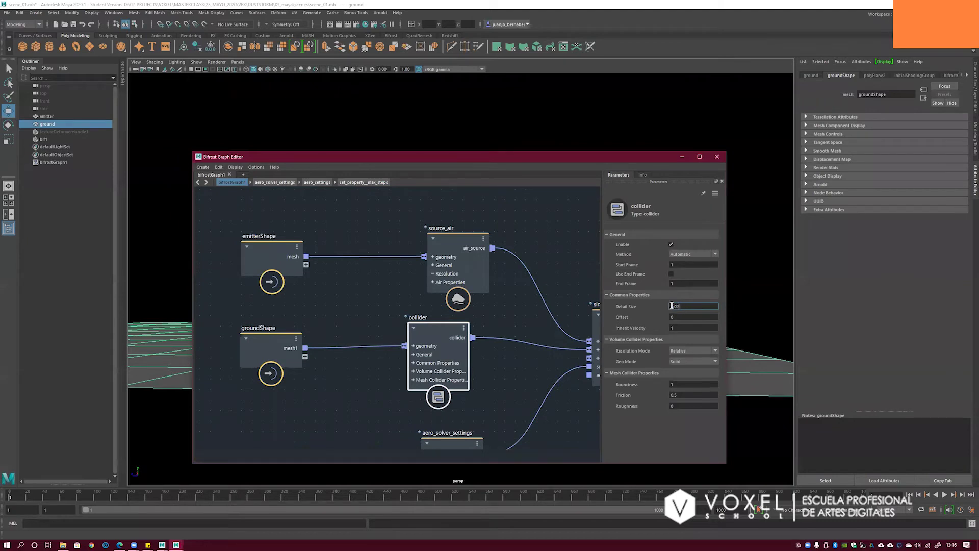
key("Tab")
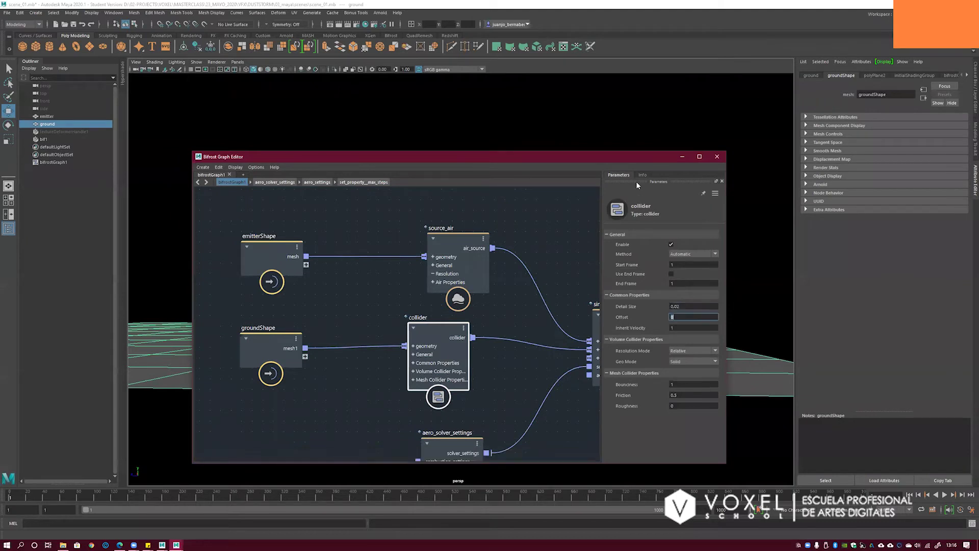
left_click(682, 158)
- Play the simulation to examine how closely the smoke meets the ground, select the ground, and stop playback
left_click(620, 286)
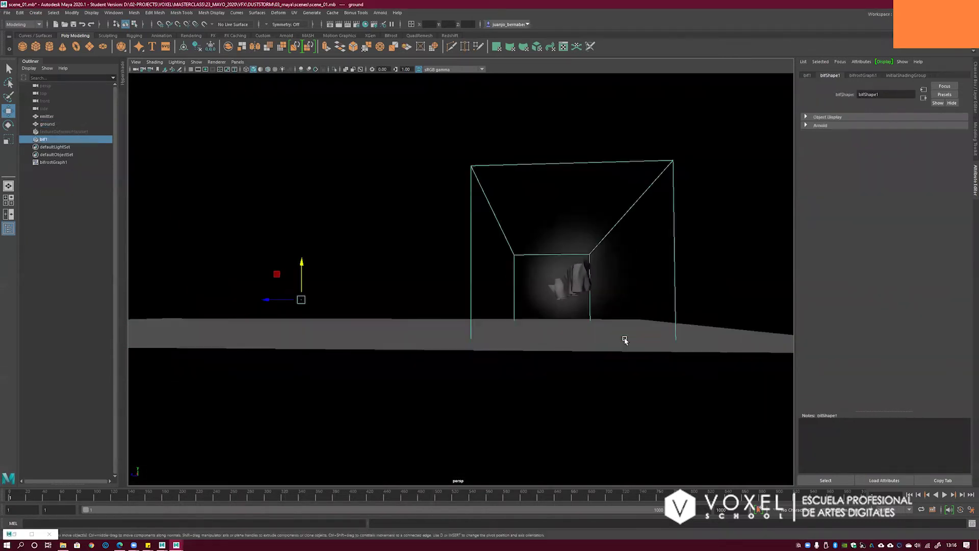
key("alt+v")
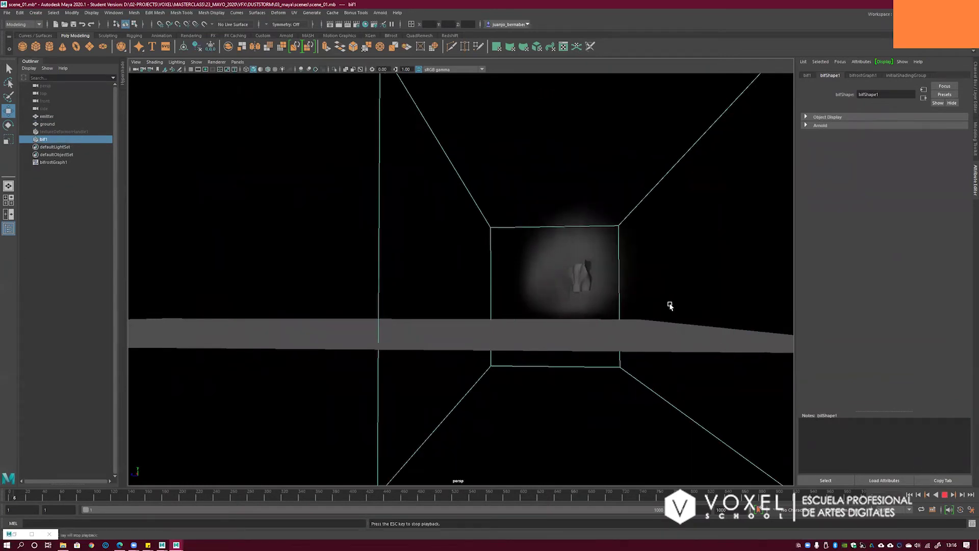
left_click_drag(673, 306, 603, 290, "alt")
scroll(612, 291, "down", 1)
middle_click_drag(620, 290, 648, 290, "alt")
right_click_drag(599, 289, 578, 290, "alt")
left_click_drag(628, 288, 554, 302, "alt")
left_click(407, 309)
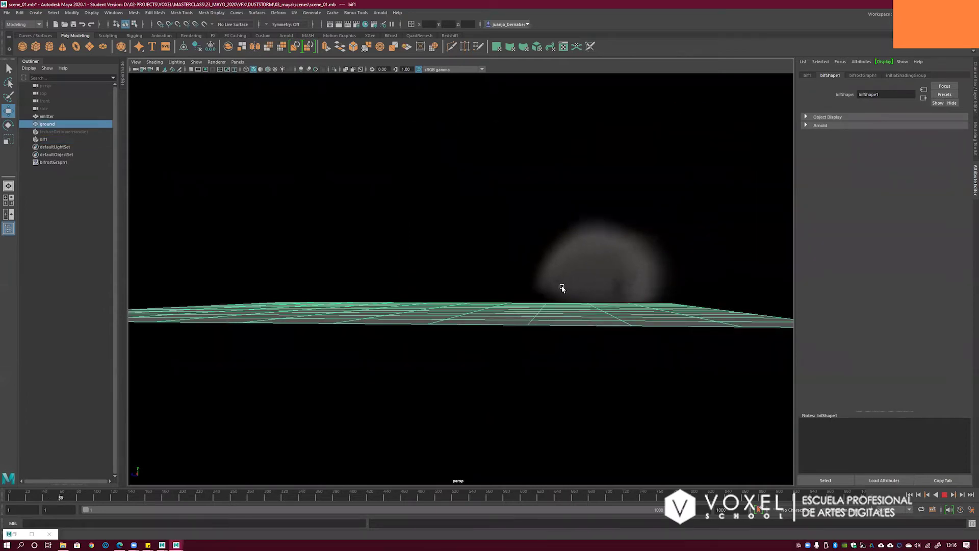
left_click_drag(561, 287, 561, 292, "alt")
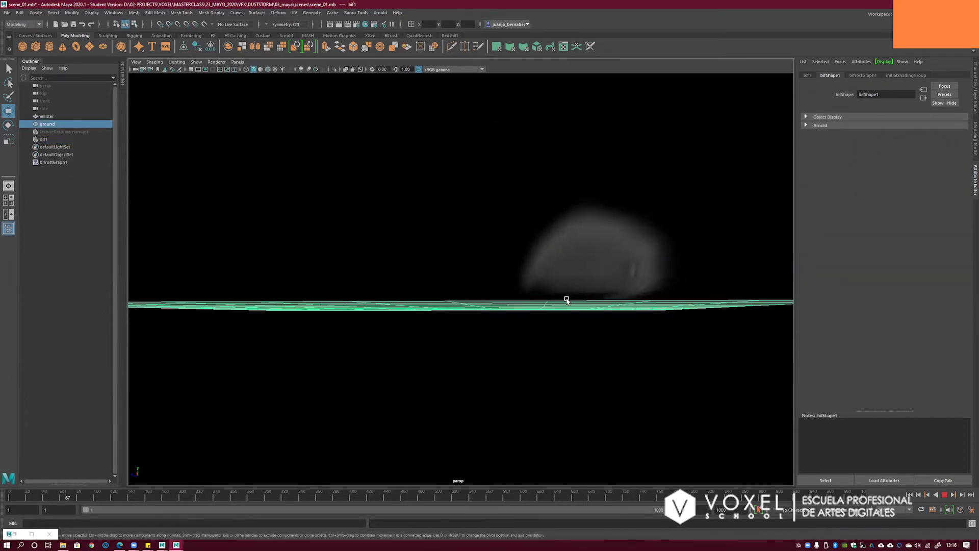
key("Escape")
left_click(553, 297)
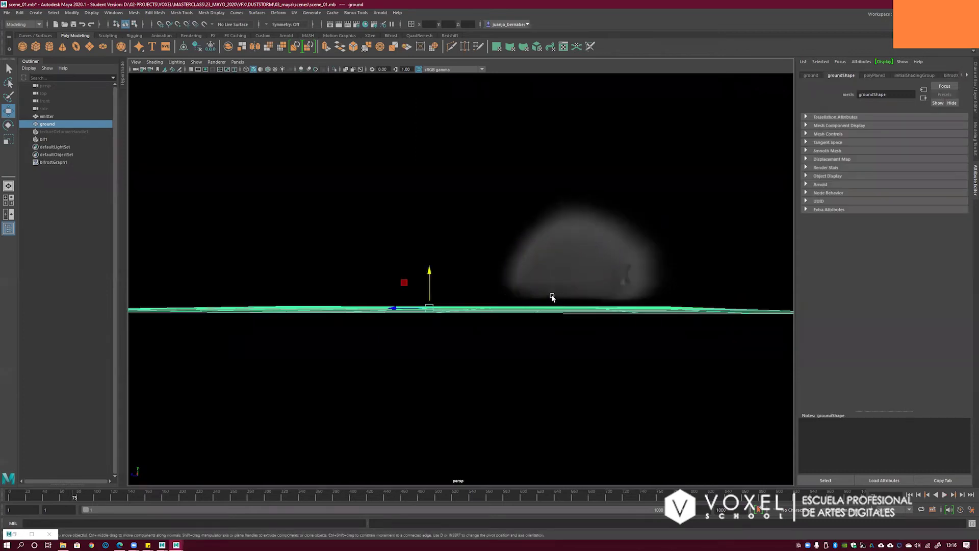
- Examine the gap between the smoke and the ground, and check the collider node's parameters and the simulation's bounding box
left_click_drag(500, 288, 522, 300, "alt")
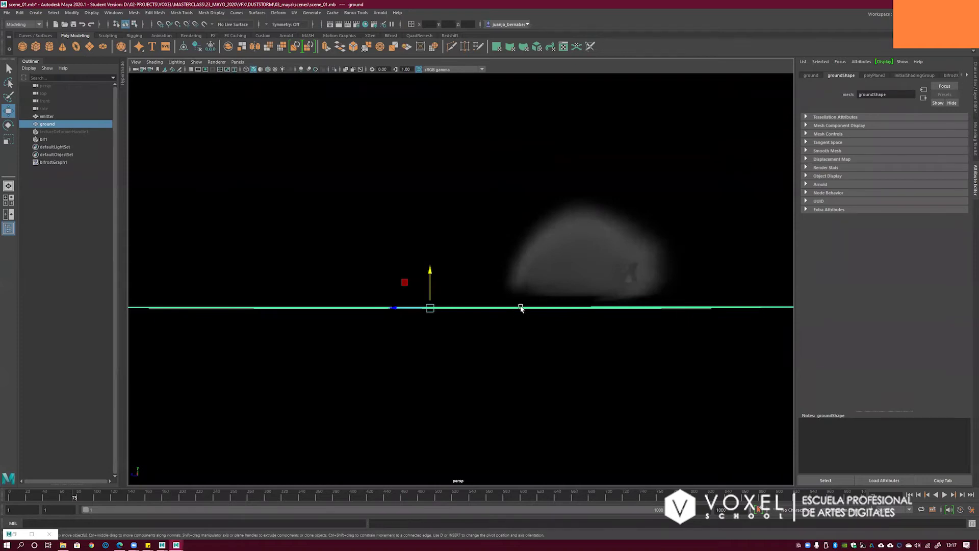
left_click_drag(545, 280, 603, 298, "alt")
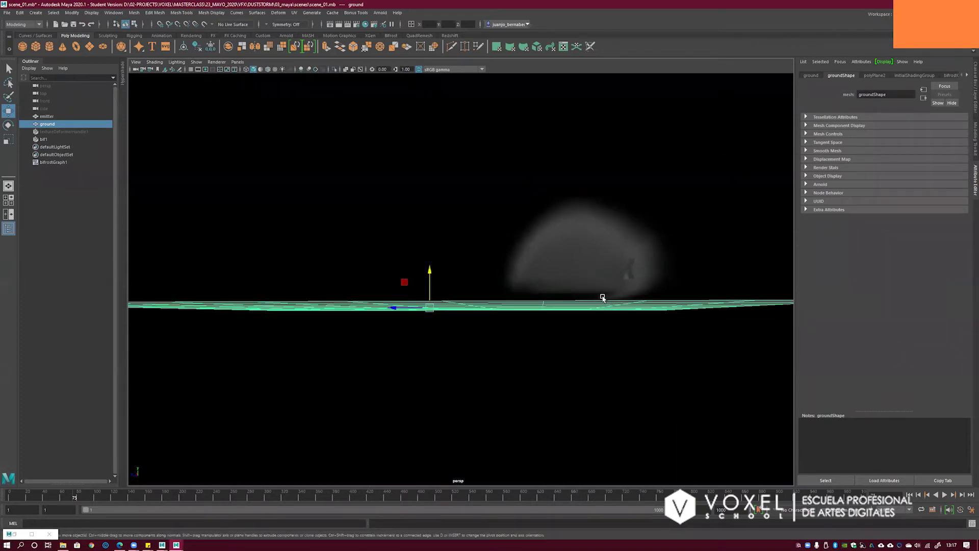
left_click_drag(563, 270, 546, 274, "alt")
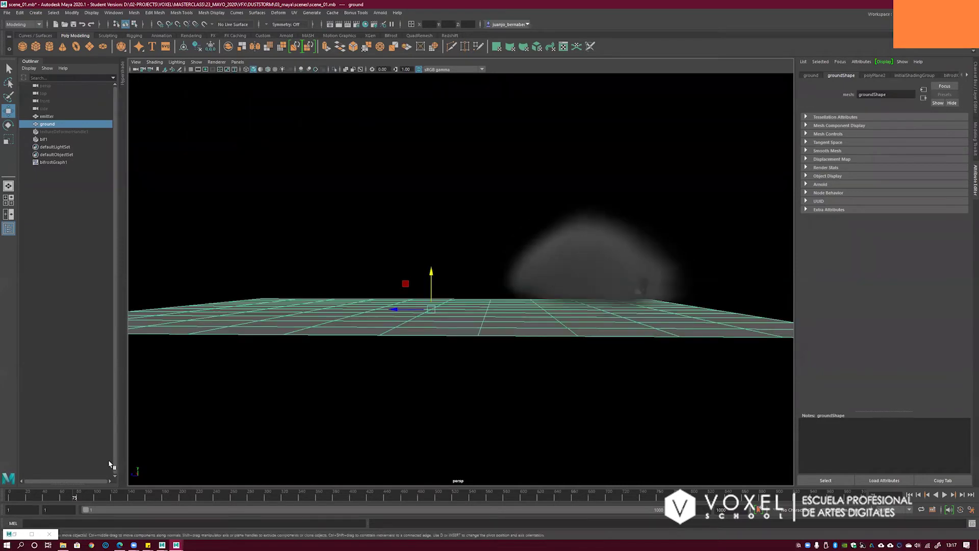
left_click(15, 533)
left_click(683, 307)
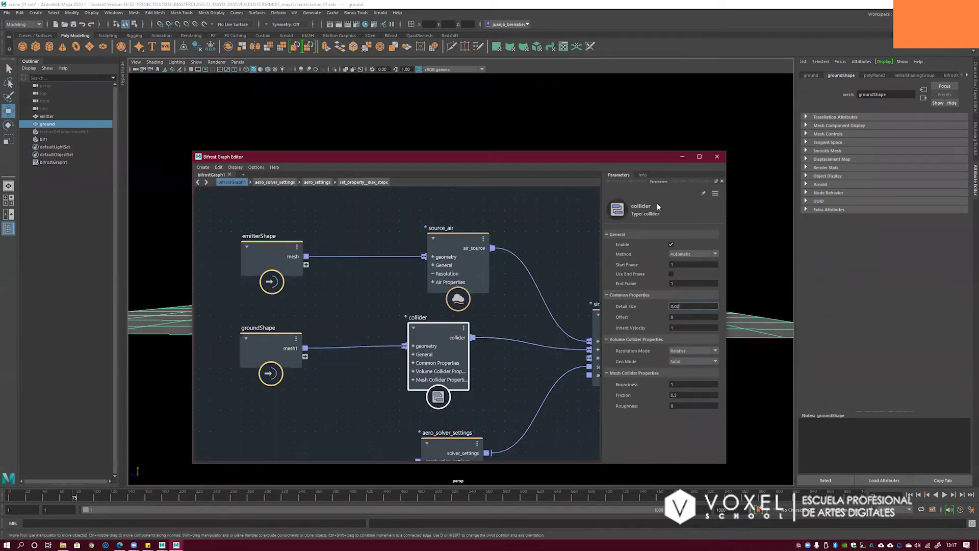
left_click(682, 158)
left_click_drag(530, 306, 516, 251, "alt")
mouse_move(598, 317)
left_mouse_down("alt")
mouse_move(586, 310)
mouse_move(584, 328)
mouse_move(580, 314)
mouse_move(594, 321)
left_mouse_up("alt")
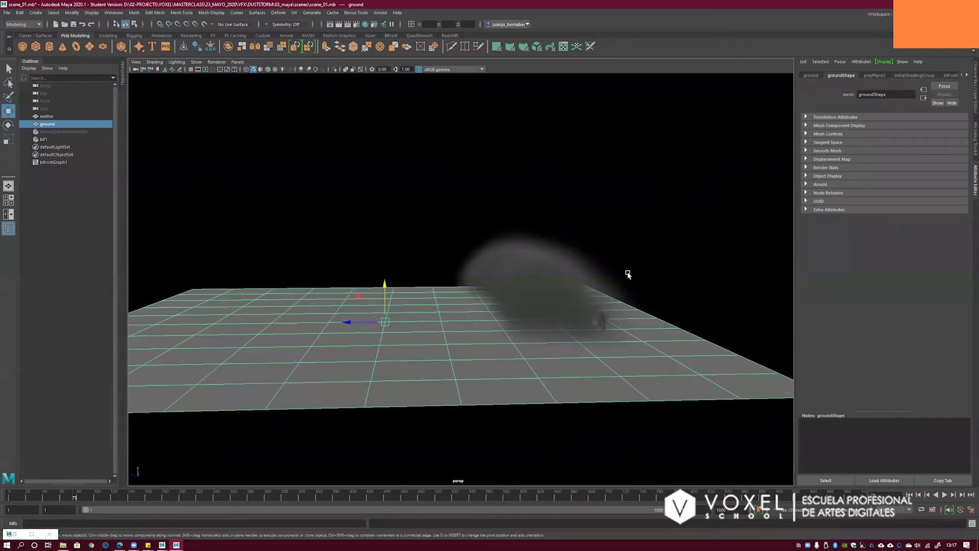
left_click(692, 314)
left_click_drag(691, 313, 511, 297, "alt")
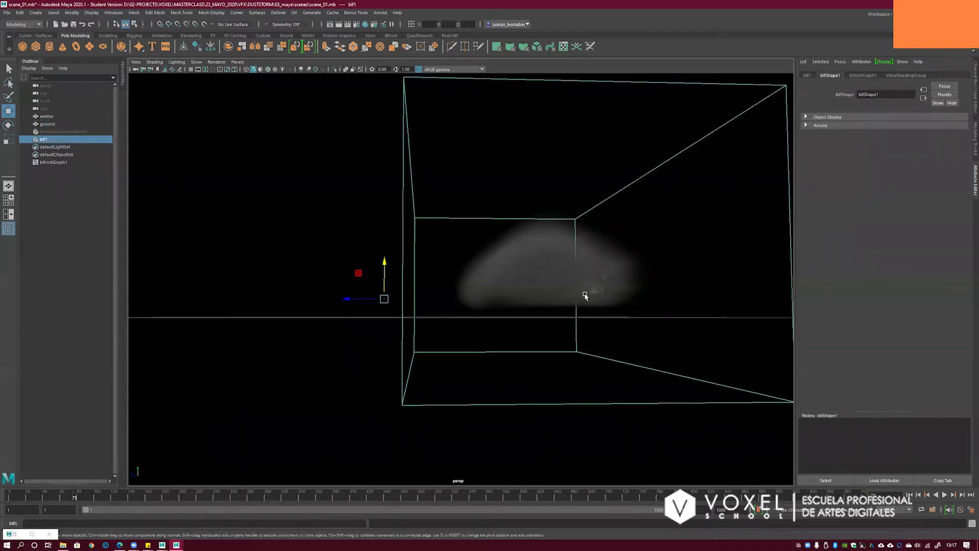
left_click_drag(586, 296, 608, 289, "alt")
left_click(785, 348)
- Replay the simulation from the first frame, inspect how the smoke rolls over the ground from several angles, and return to the first frame
left_click(944, 495)
left_click(945, 495)
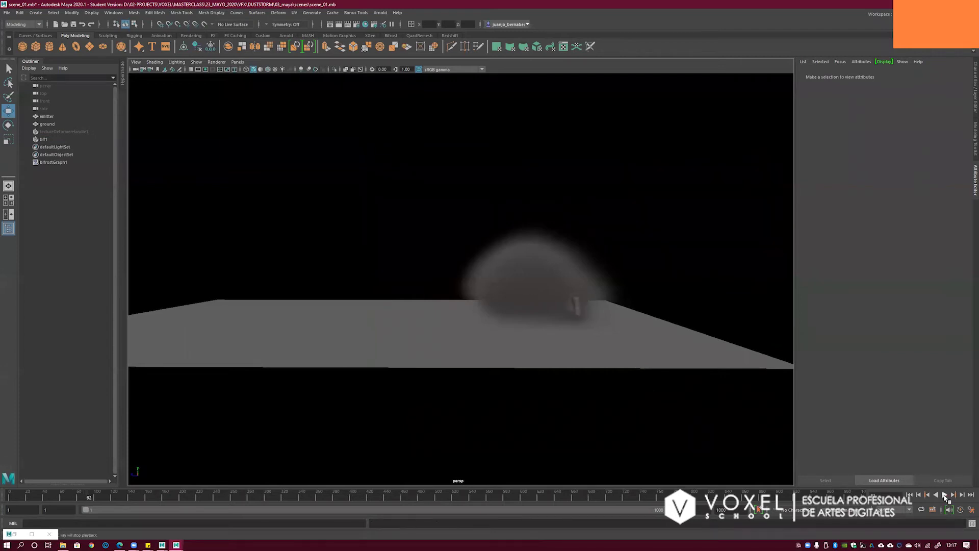
left_click(909, 495)
left_click(944, 495)
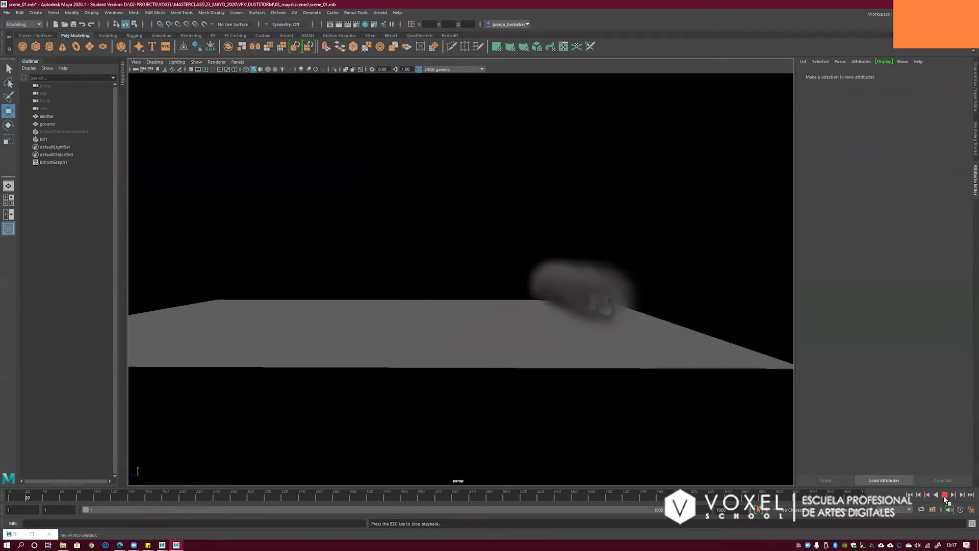
left_click_drag(652, 284, 601, 305, "alt")
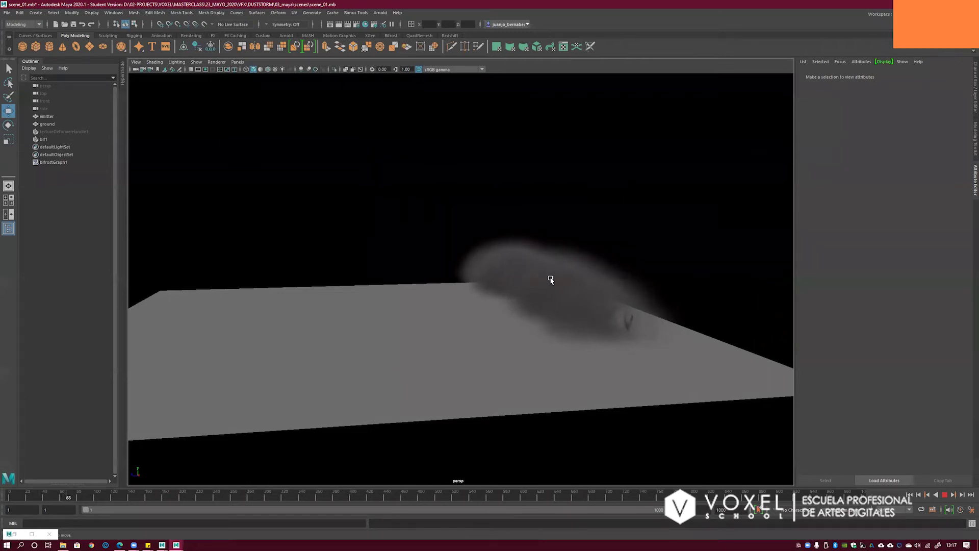
left_click_drag(566, 284, 573, 287, "alt")
mouse_move(560, 280)
left_mouse_down("alt")
mouse_move(497, 283)
mouse_move(516, 246)
mouse_move(501, 279)
mouse_move(547, 279)
mouse_move(562, 269)
left_mouse_up("alt")
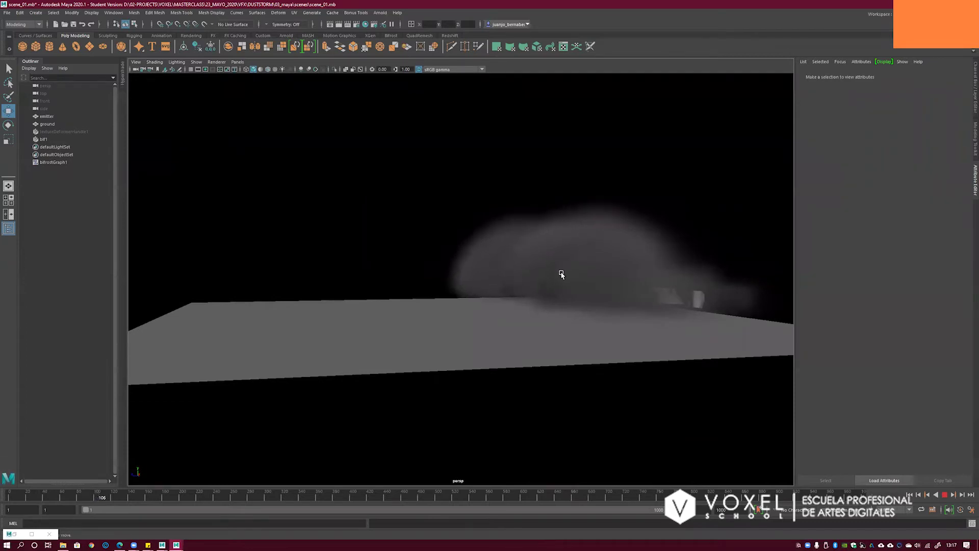
left_click_drag(541, 275, 410, 242, "alt")
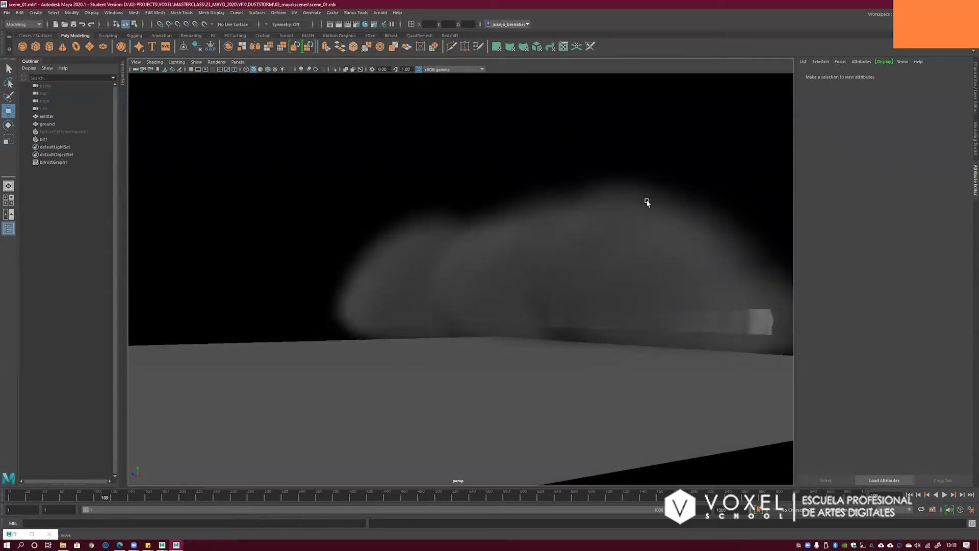
right_click_drag(628, 271, 494, 278, "alt")
left_click_drag(494, 277, 513, 296, "alt")
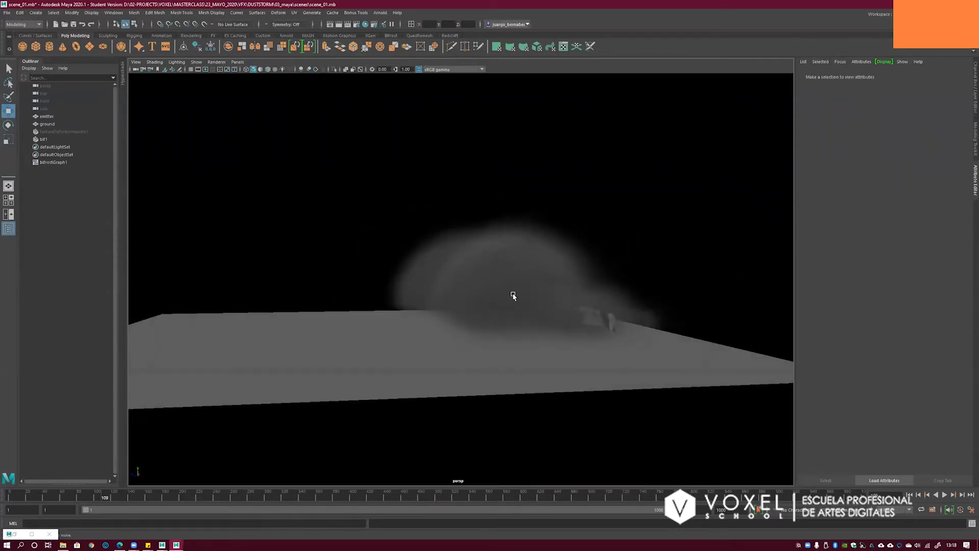
left_click(910, 495)
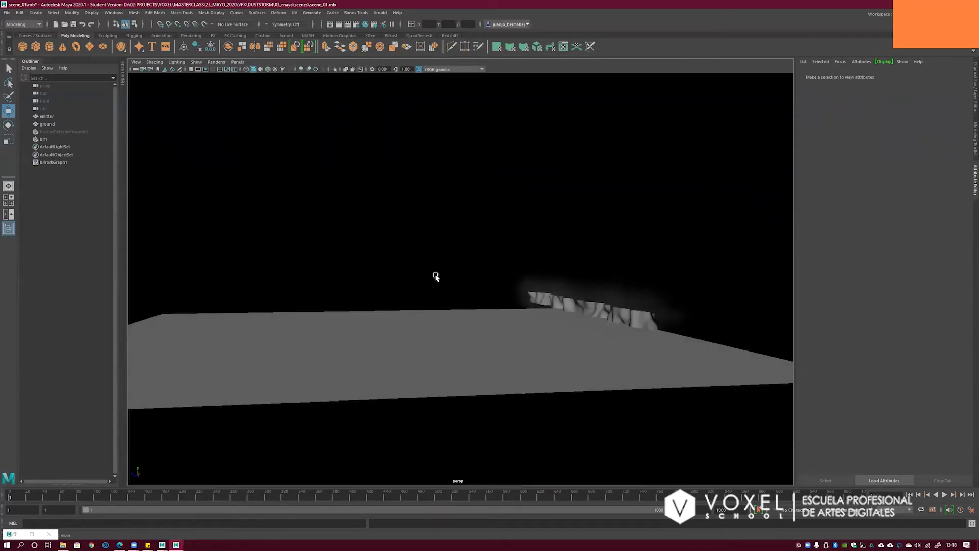
- Reopen the Bifrost graph, select the source_air node to show its resolution settings, and move the graph window clear of the emitter
left_click(20, 534)
mouse_move(450, 241)
left_mouse_down()
mouse_move(437, 239)
mouse_move(452, 234)
left_mouse_up()
middle_click_drag(533, 238, 480, 220, "alt")
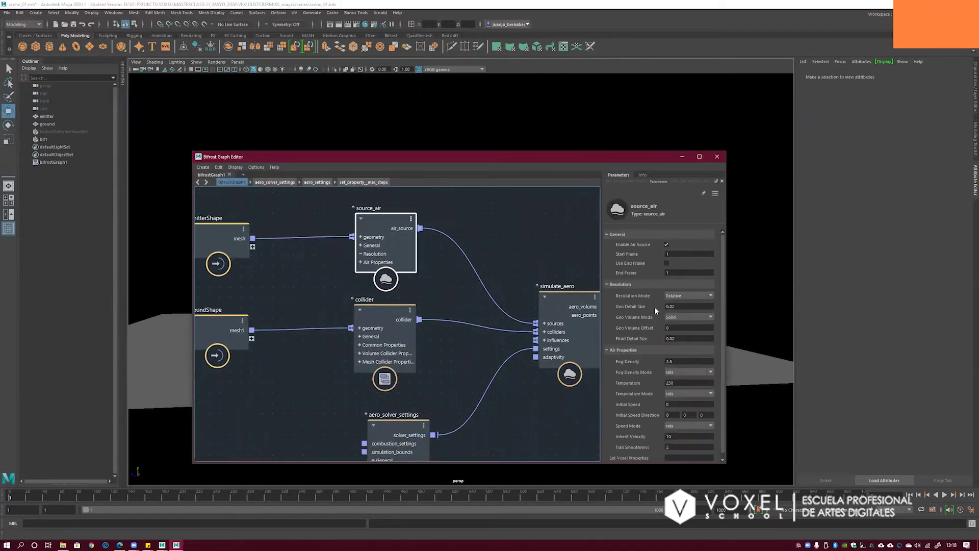
left_click(673, 338)
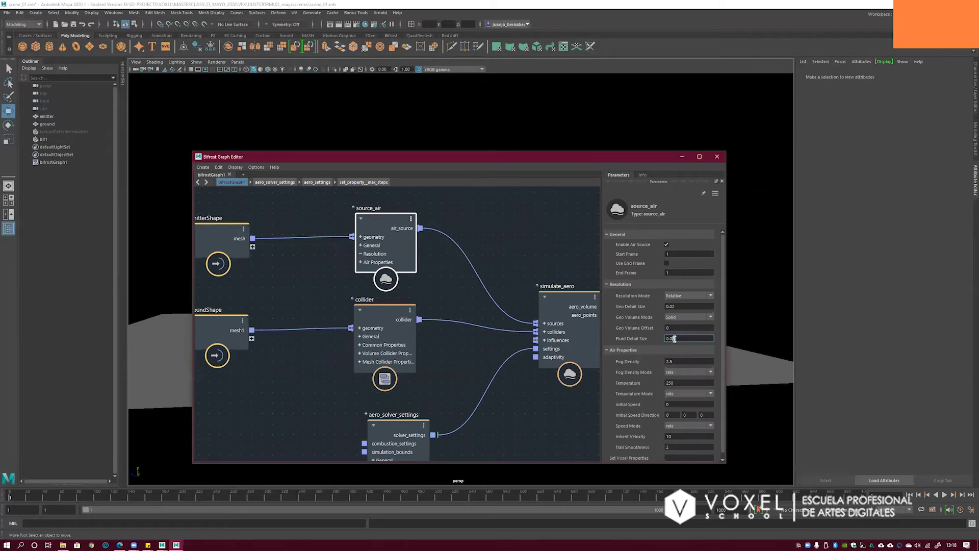
left_click(681, 295)
left_click(637, 301)
left_click_drag(536, 158, 400, 139)
left_click(662, 287)
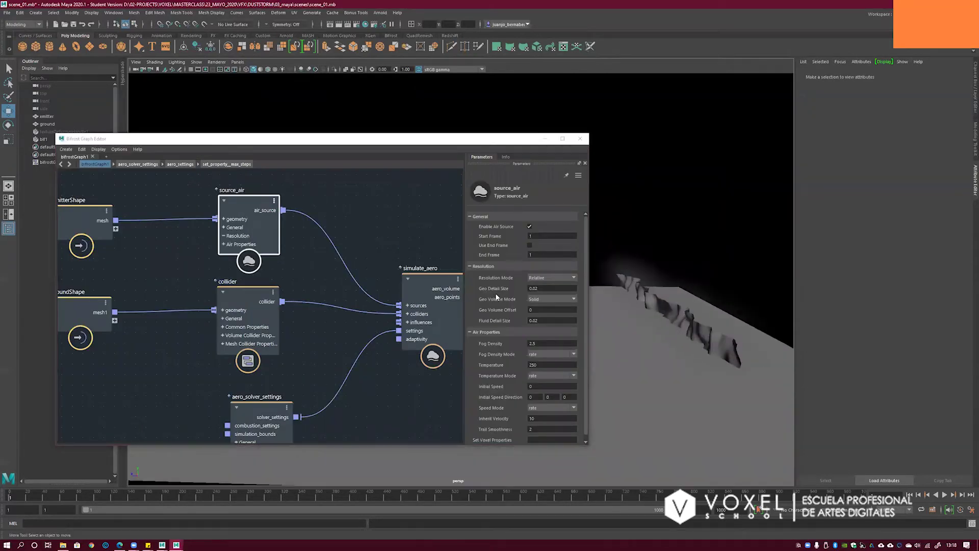
- Set the source_air node's Geo Volume Mode to Shell
left_click(546, 299)
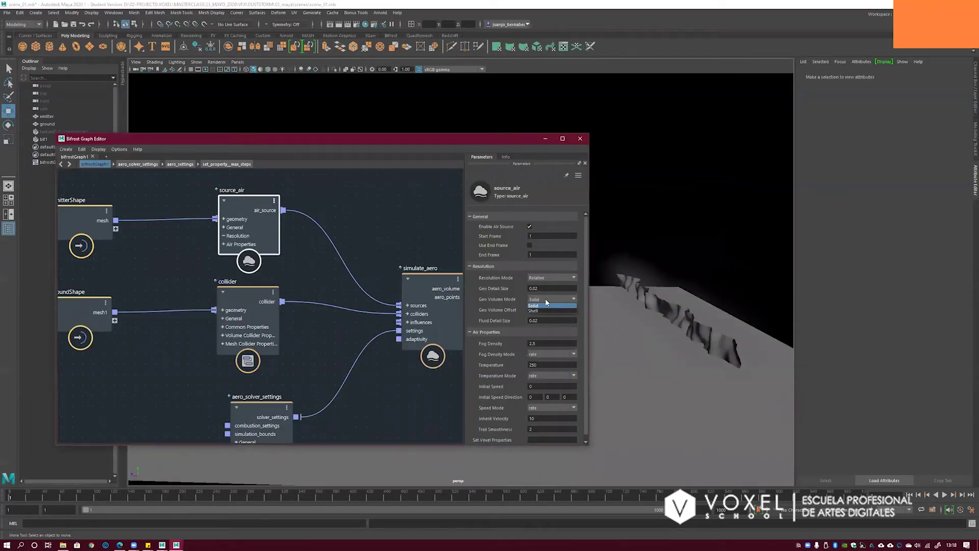
left_click_drag(673, 295, 615, 227, "alt")
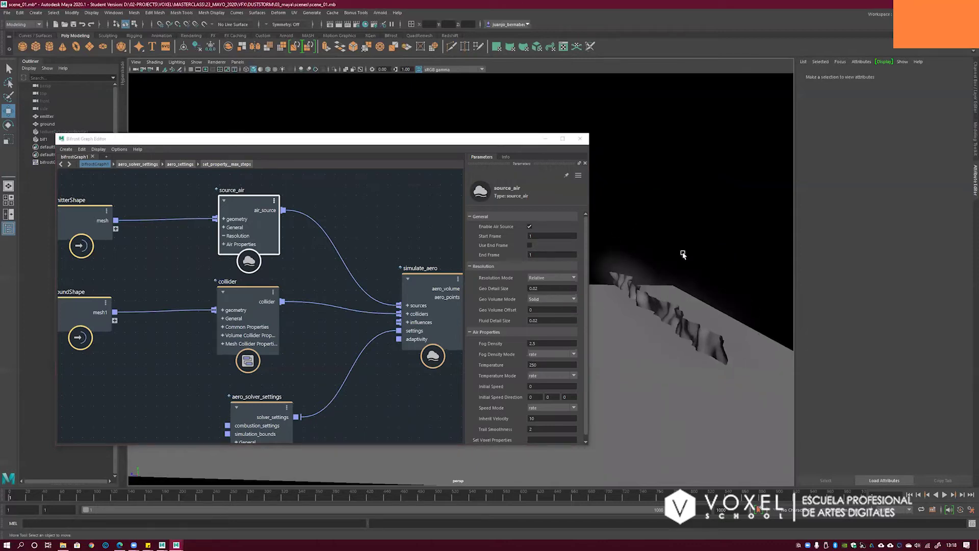
left_click_drag(650, 302, 684, 303, "alt")
left_click(685, 304)
scroll(684, 304, "up", 3)
left_click(541, 299)
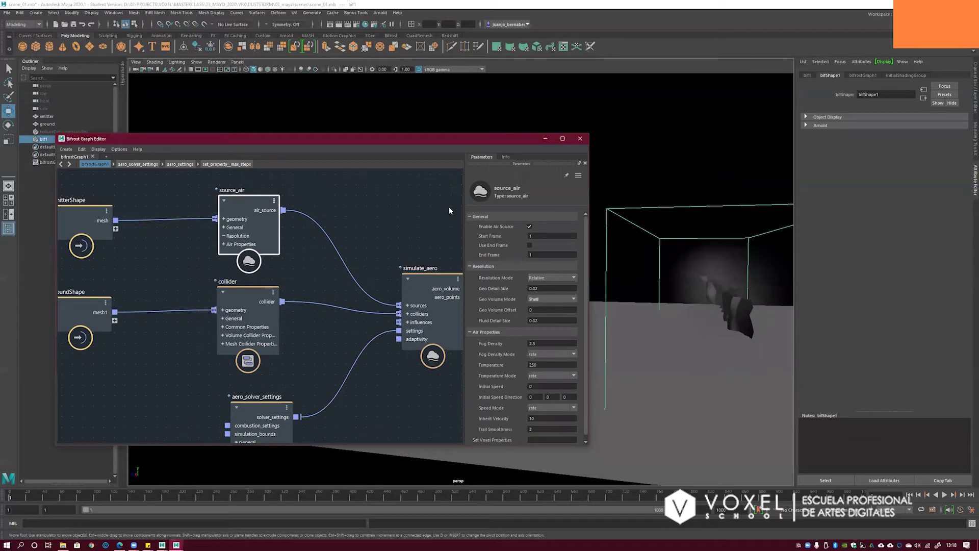
- Lower the source_air node's Fluid Detail Size to below 0.01 and put the graph window away
scroll(704, 285, "down", 1)
left_click_drag(698, 293, 585, 313, "alt")
left_click(540, 315)
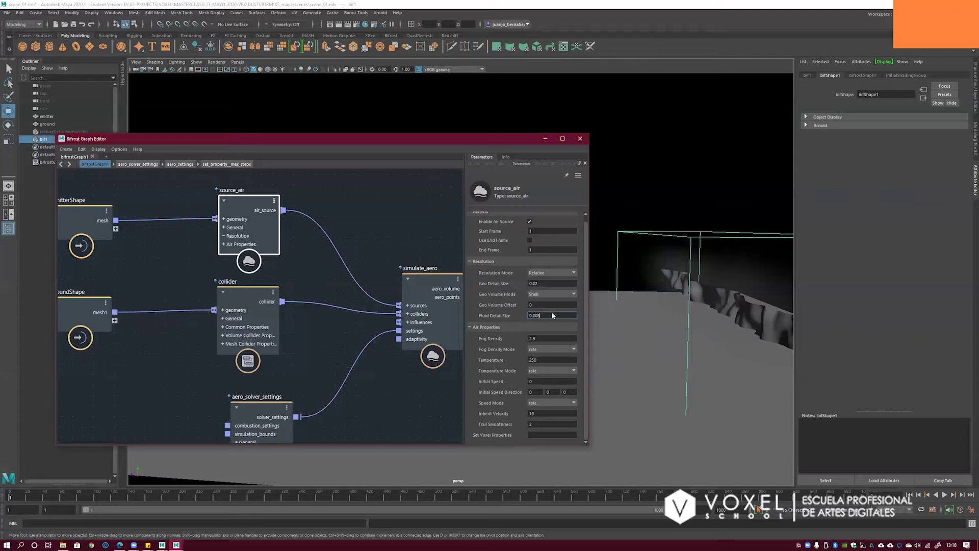
key("Return")
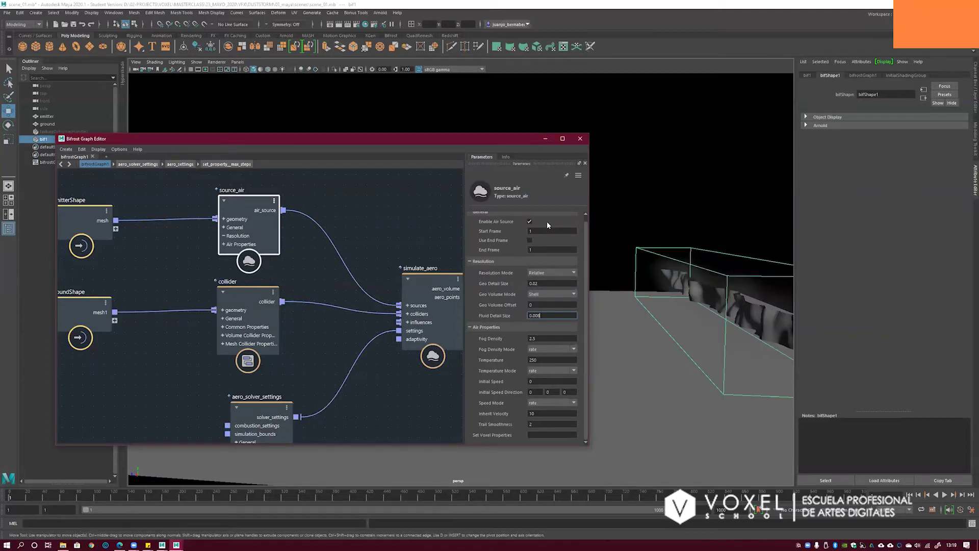
left_click(546, 139)
- Play the simulation to check the finer smoke detail over the ground, and return to the first frame
right_click_drag(629, 268, 498, 263, "alt")
left_click_drag(498, 262, 546, 255, "alt")
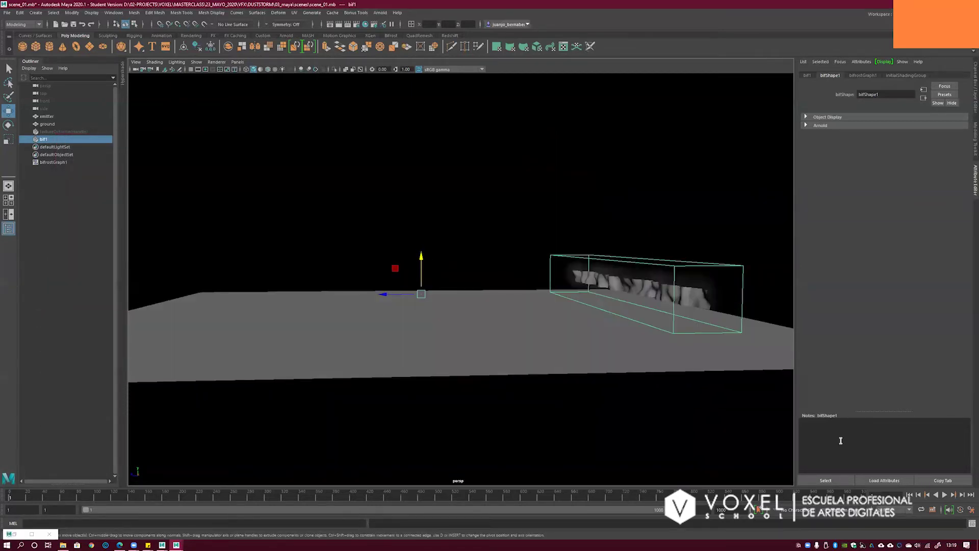
left_click(944, 495)
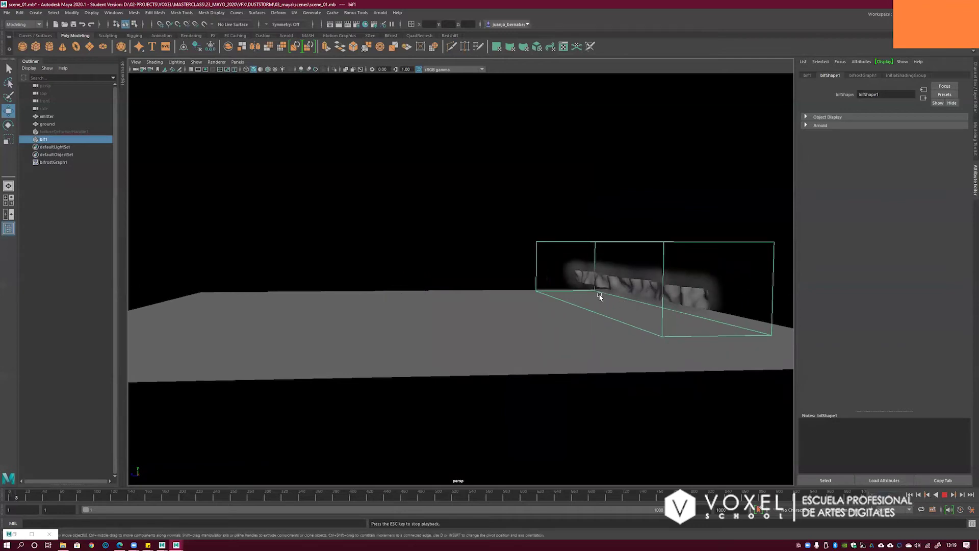
middle_click_drag(621, 277, 601, 279, "alt")
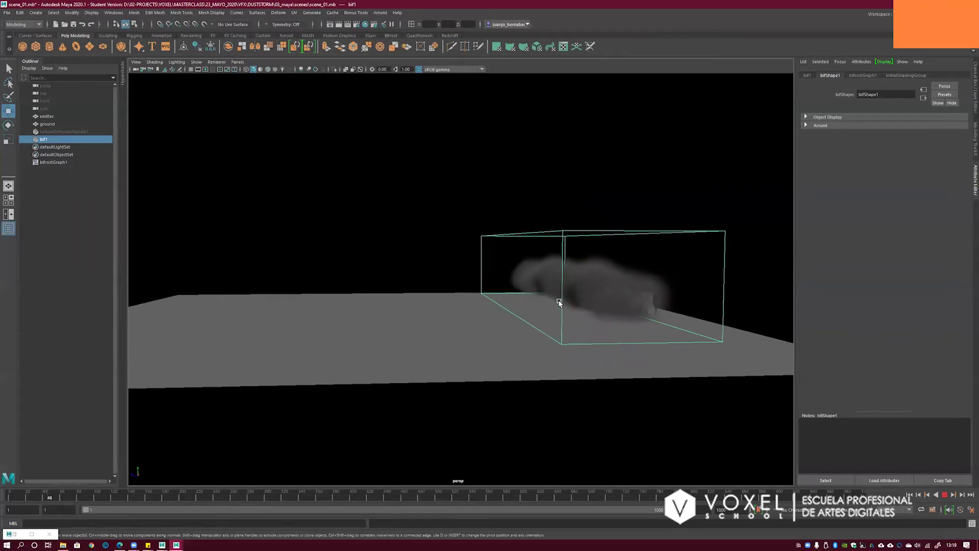
left_click_drag(570, 304, 573, 270, "alt")
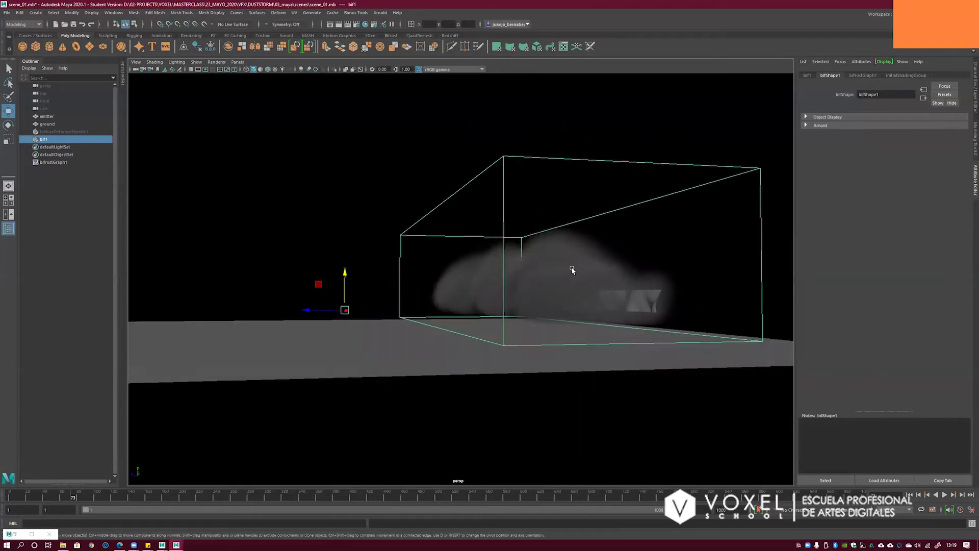
left_click(910, 494)
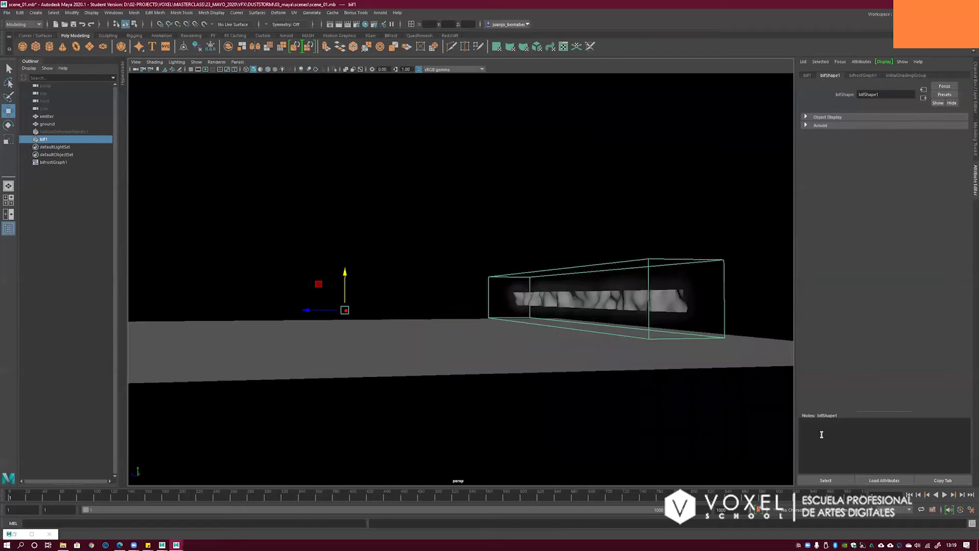
- Reopen the Bifrost graph, set the source_air node's Fog Density to 10, and put the graph window away
left_click(32, 534)
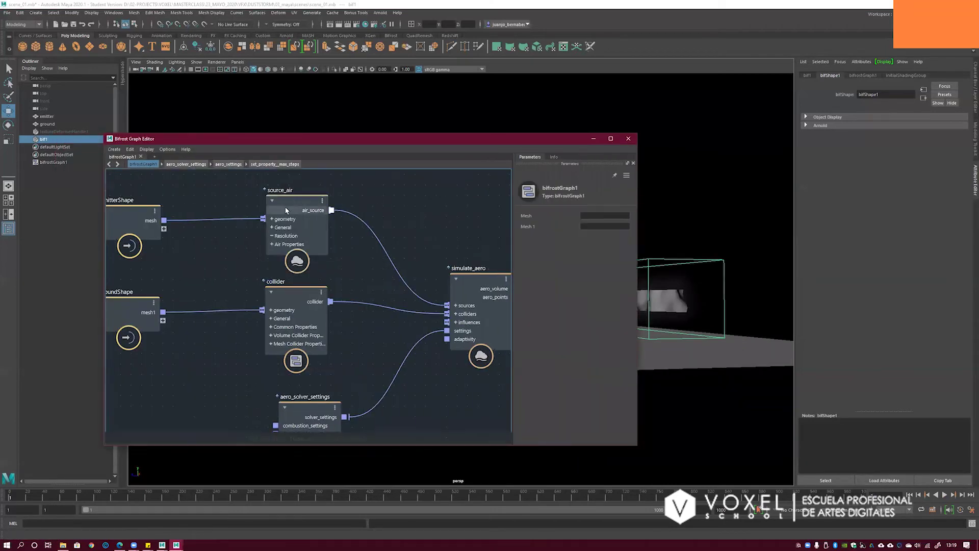
left_click(282, 207)
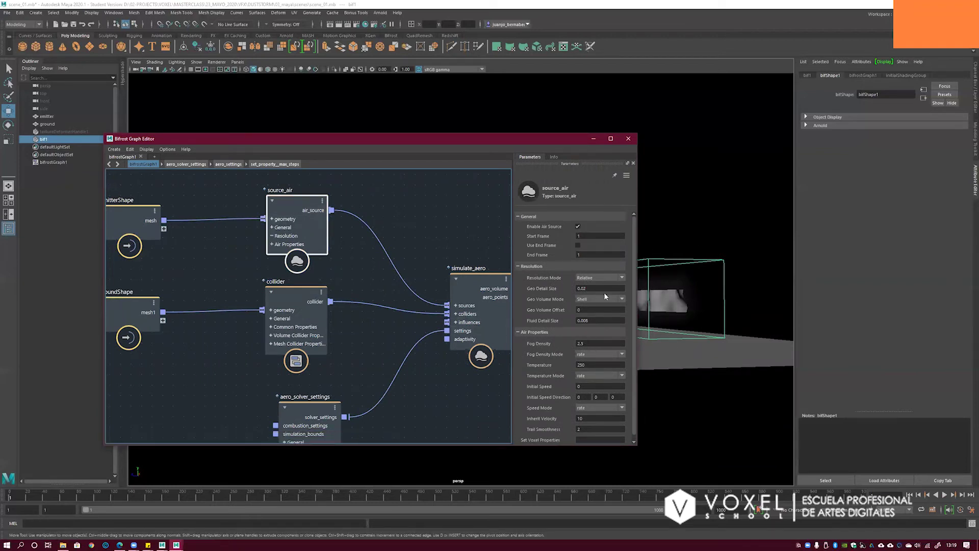
scroll(633, 312, "down", 1)
left_click_drag(590, 339, 538, 341)
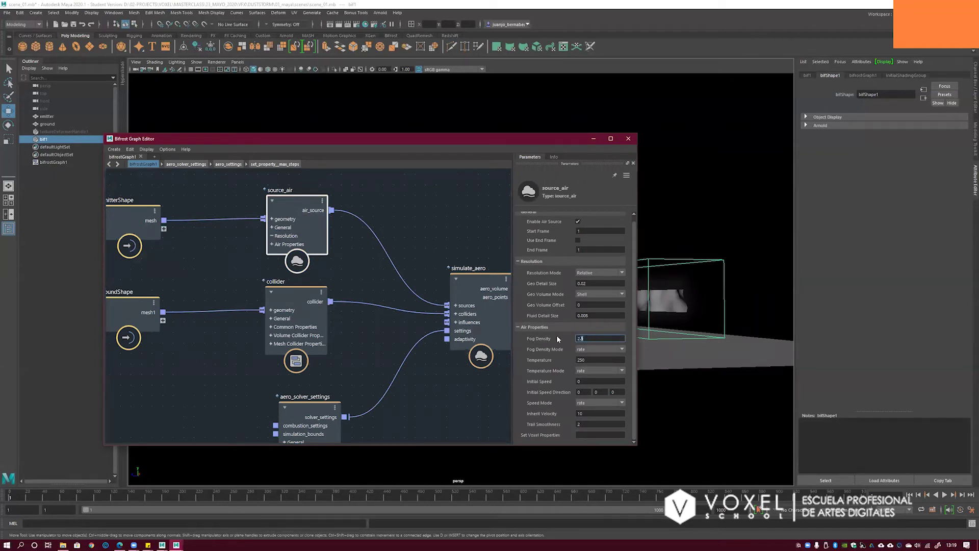
type("10")
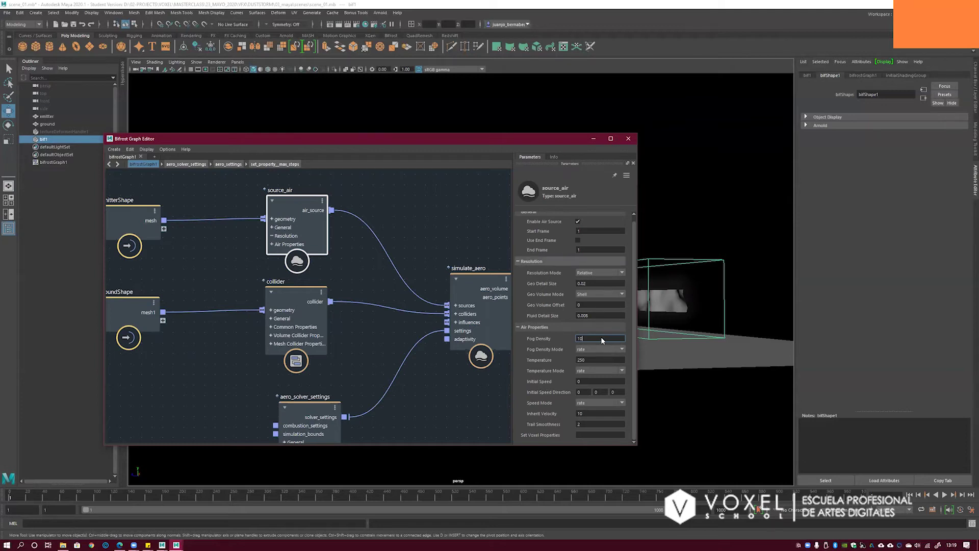
key("Return")
left_click(593, 138)
- Play the simulation to examine the smoke's density and shape from several angles, and stop playback
left_click_drag(635, 263, 643, 268, "alt")
left_click(945, 494)
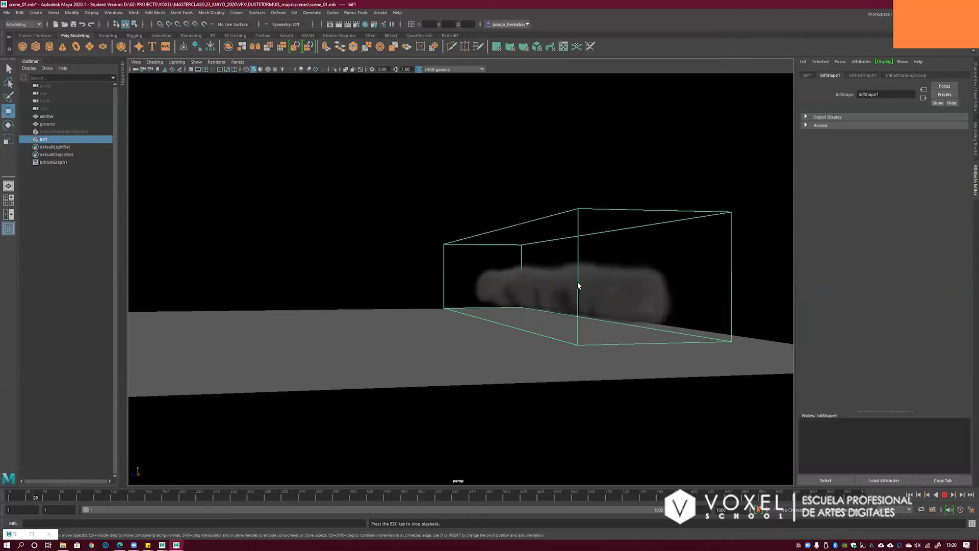
left_click_drag(544, 307, 516, 286, "alt")
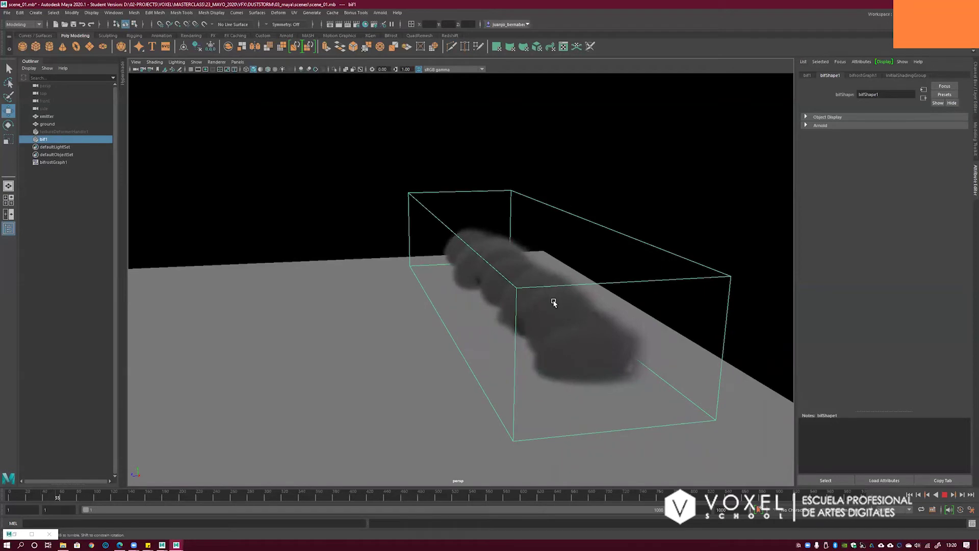
scroll(536, 308, "down", 1)
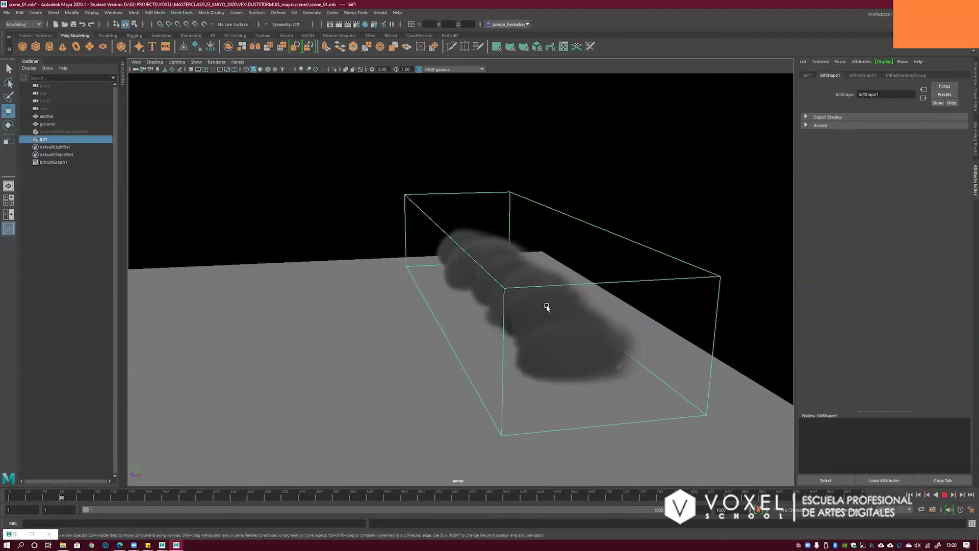
left_click_drag(549, 305, 474, 249, "alt")
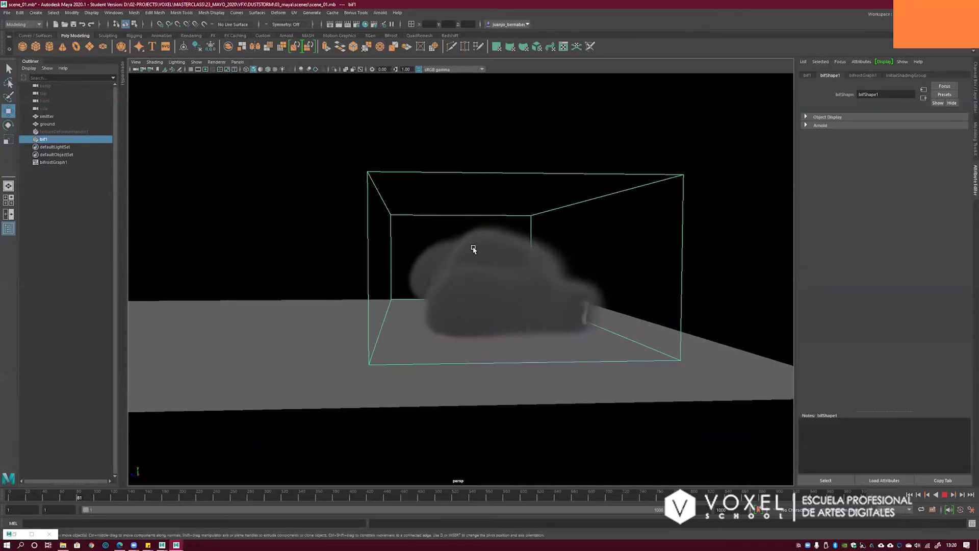
key("Escape")
left_click_drag(510, 290, 583, 304, "alt")
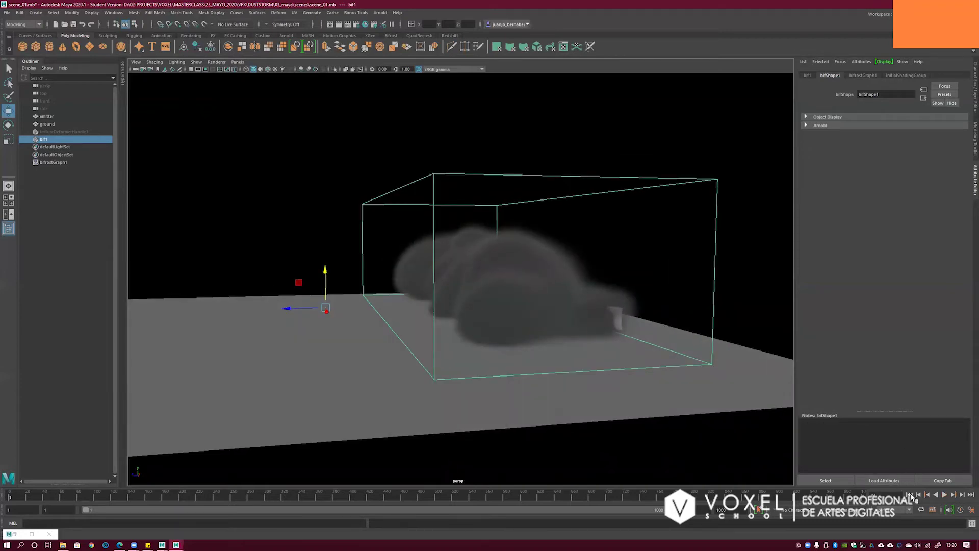
- Replay the simulation from the first frame to check how fast the smoke grows, and return to the start
left_click(911, 495)
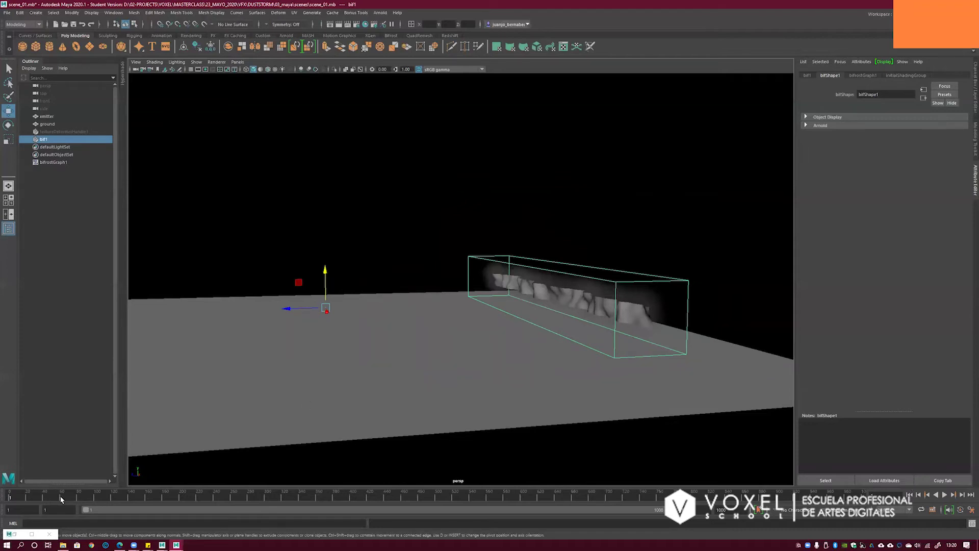
left_click(945, 494)
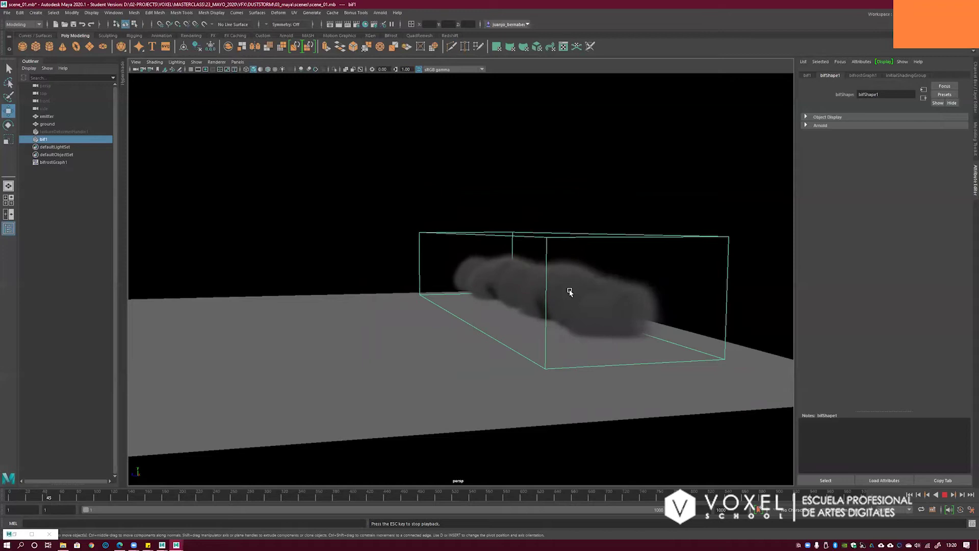
key("Escape")
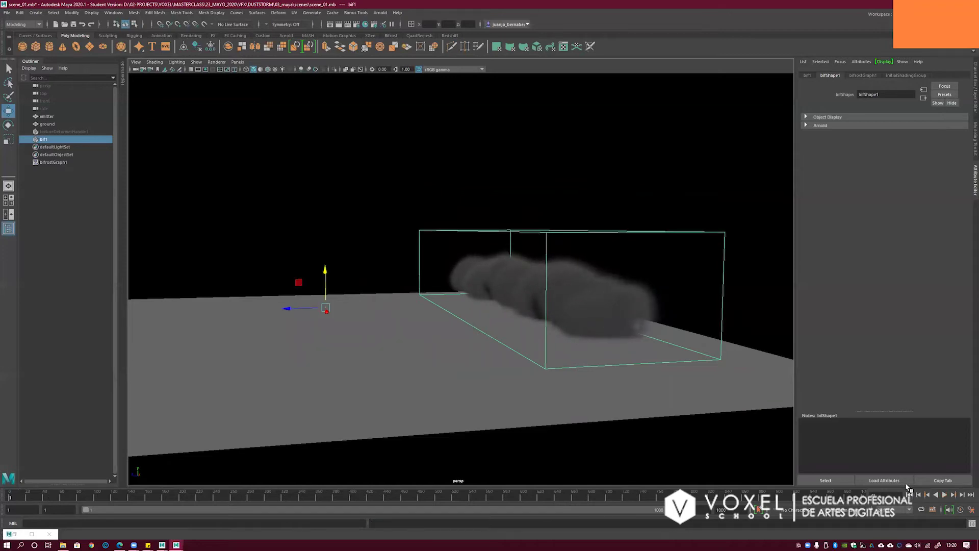
left_click(910, 494)
left_click_drag(576, 303, 549, 295, "alt")
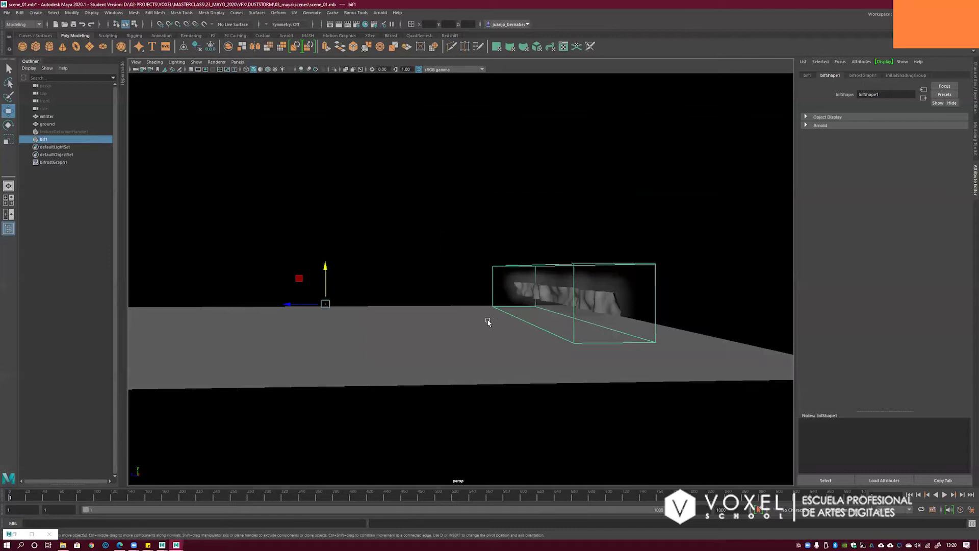
- Reopen the Bifrost graph, set the aero_solver_settings node's Simulation Speed to 0.5, and put the graph window away
left_click(16, 534)
middle_click_drag(430, 249, 407, 242, "alt")
left_click(279, 377)
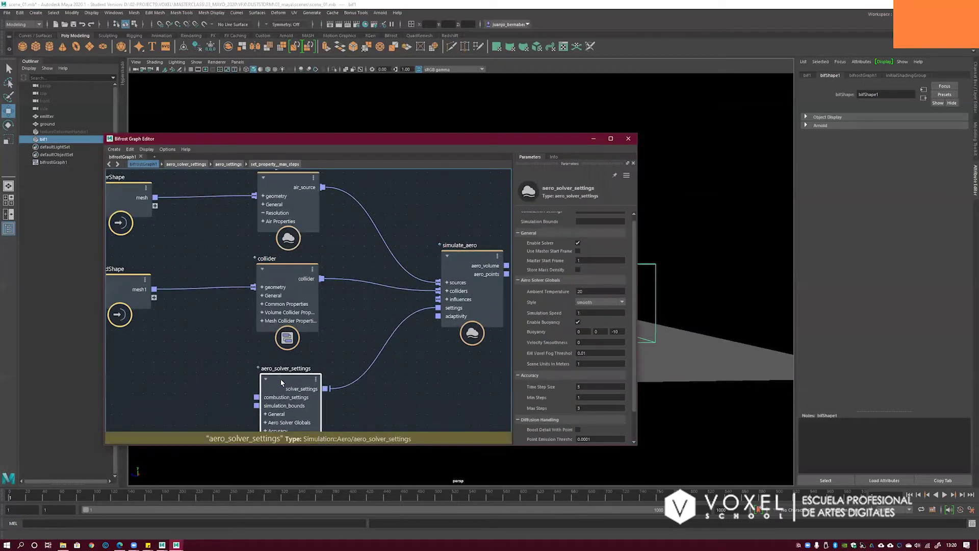
double_click(586, 313)
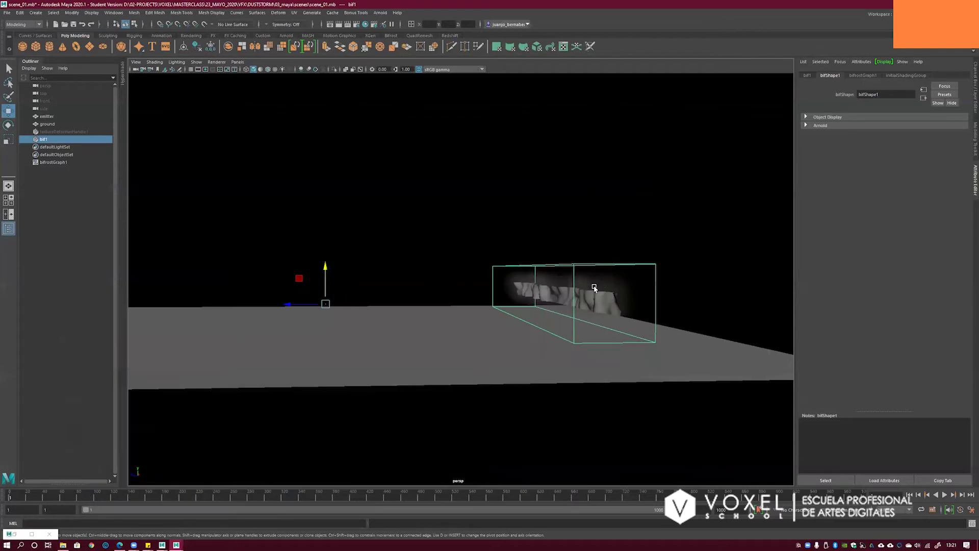
- Play the slowed simulation, examine the smoke from several angles, and return to the first frame
left_click_drag(593, 286, 604, 306, "alt")
left_click(944, 496)
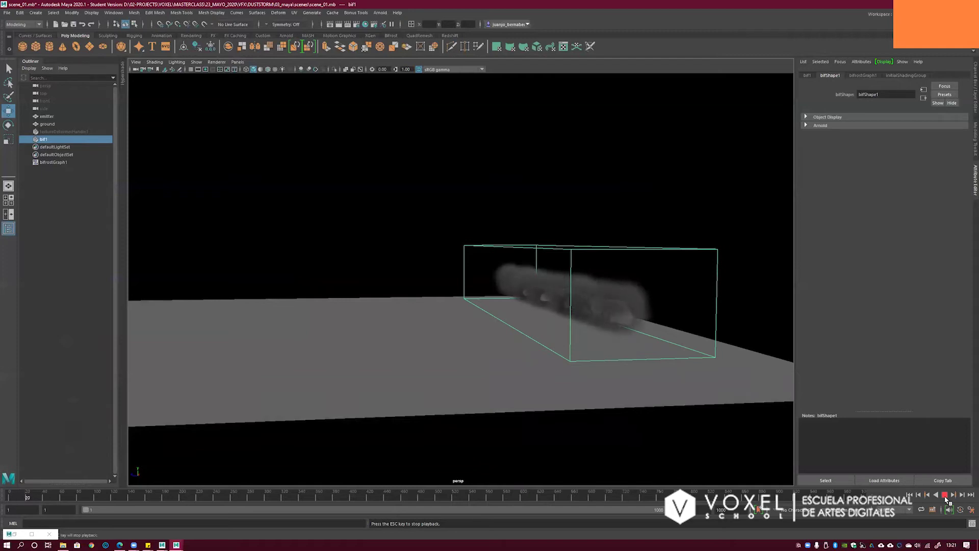
key("Escape")
left_click_drag(584, 310, 553, 308, "alt")
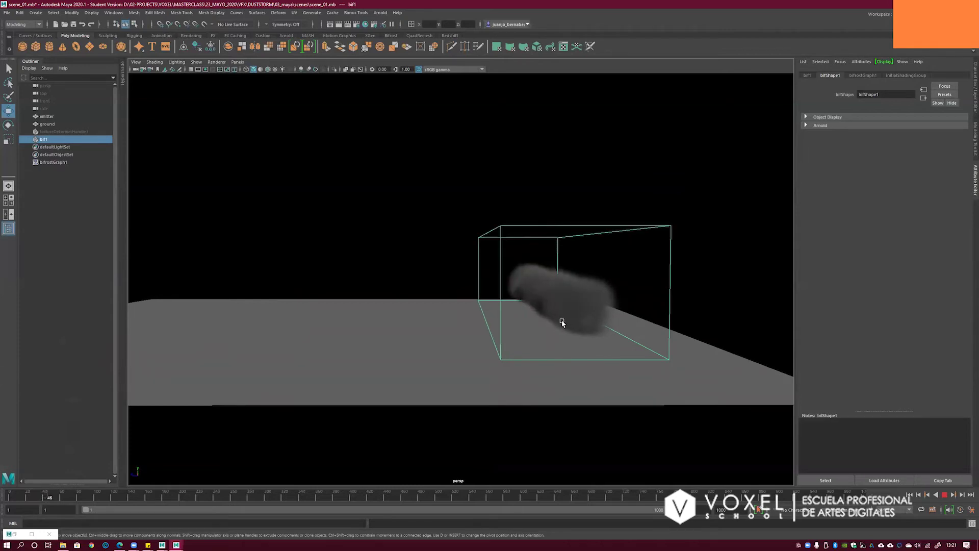
left_click_drag(558, 321, 558, 323, "alt")
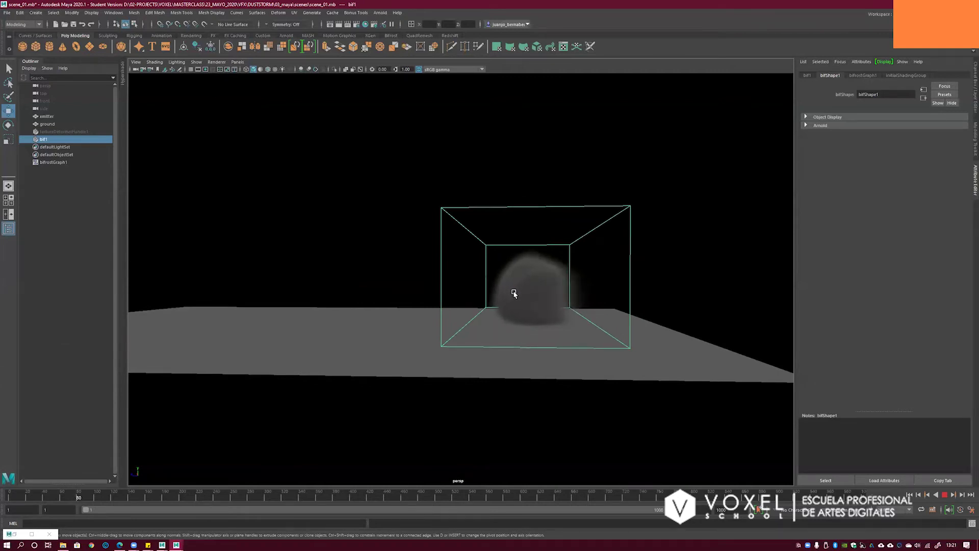
key("Escape")
left_click_drag(526, 296, 531, 300, "alt")
middle_click_drag(556, 288, 536, 292, "alt")
left_click(910, 495)
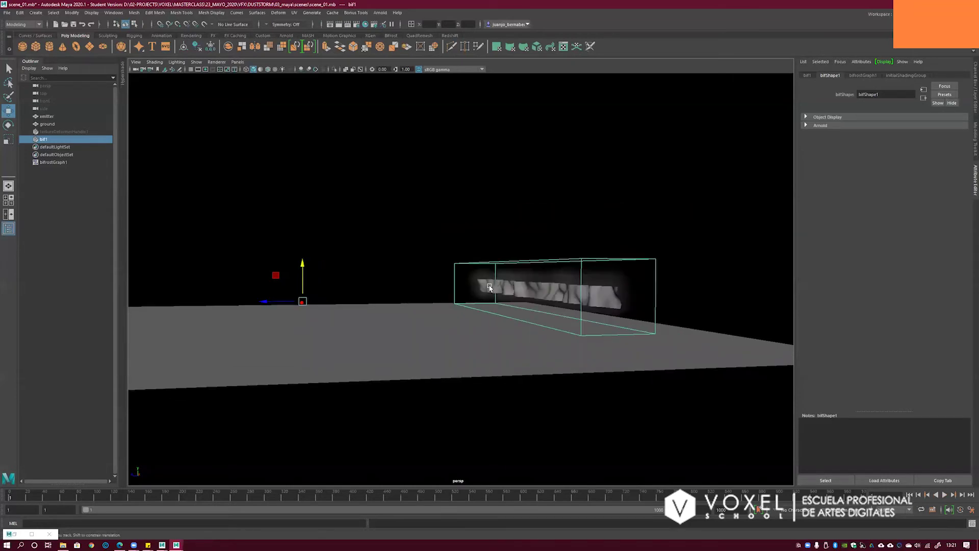
left_click_drag(489, 288, 480, 274, "alt")
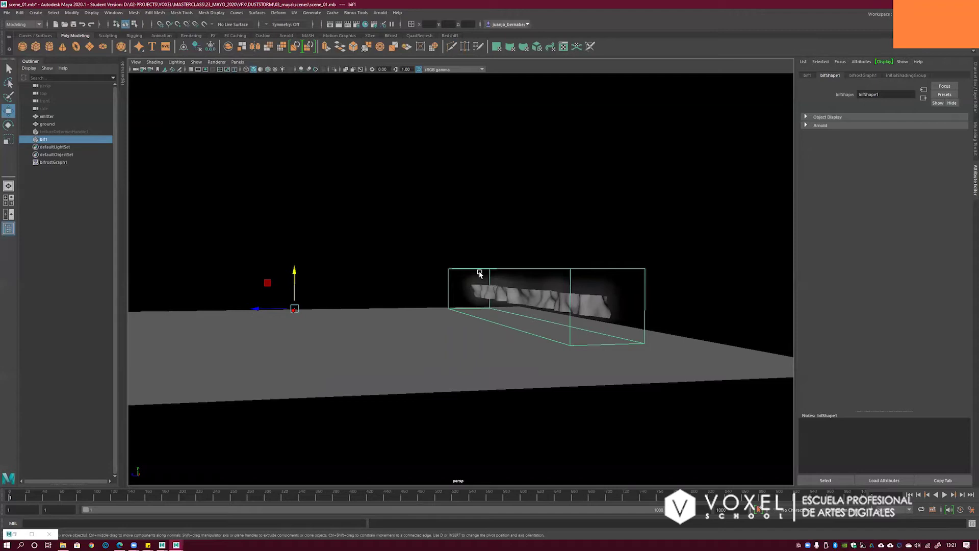
left_click_drag(439, 234, 415, 247, "alt")
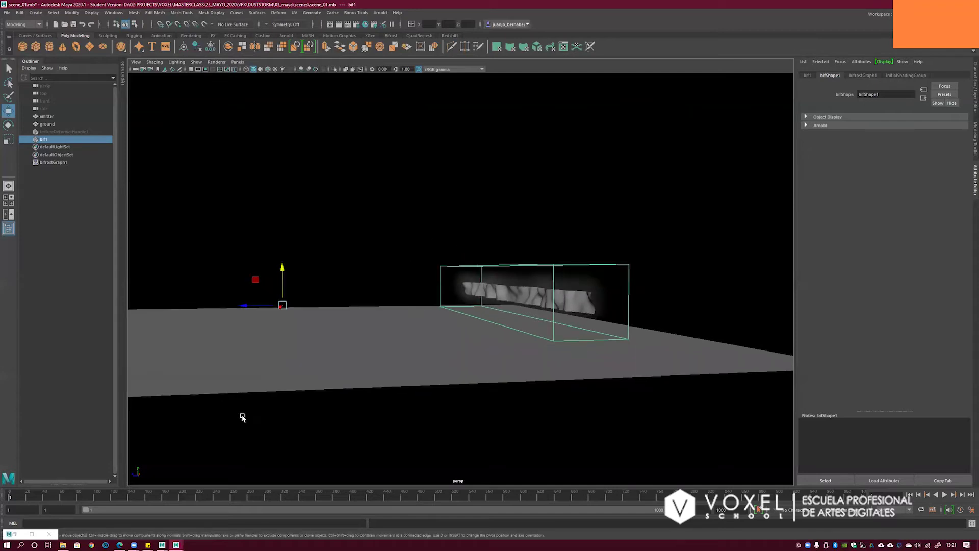
- Reopen the Bifrost graph and review the parameters of the aero_solver_settings and source_air nodes
left_click(15, 534)
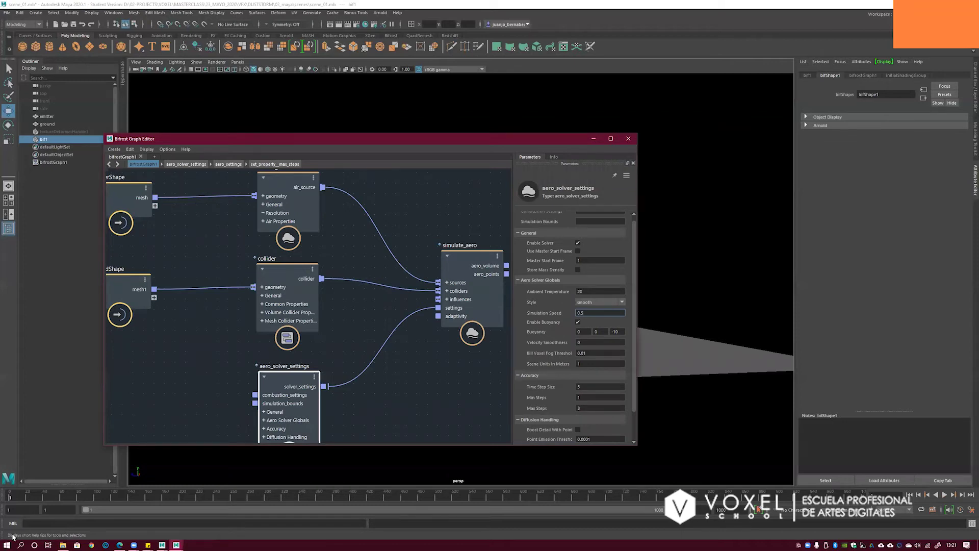
middle_click_drag(408, 228, 414, 232, "alt")
left_click_drag(457, 139, 330, 178)
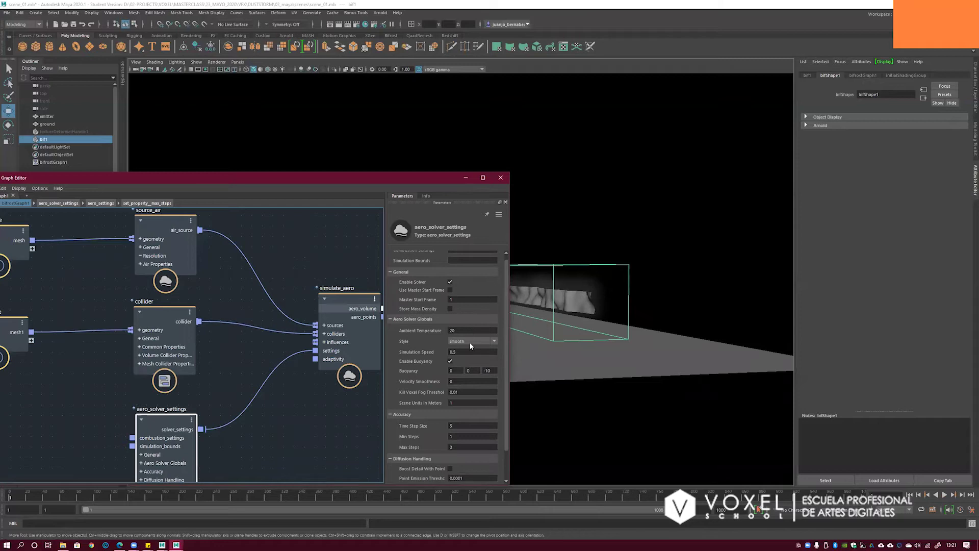
left_click(164, 222)
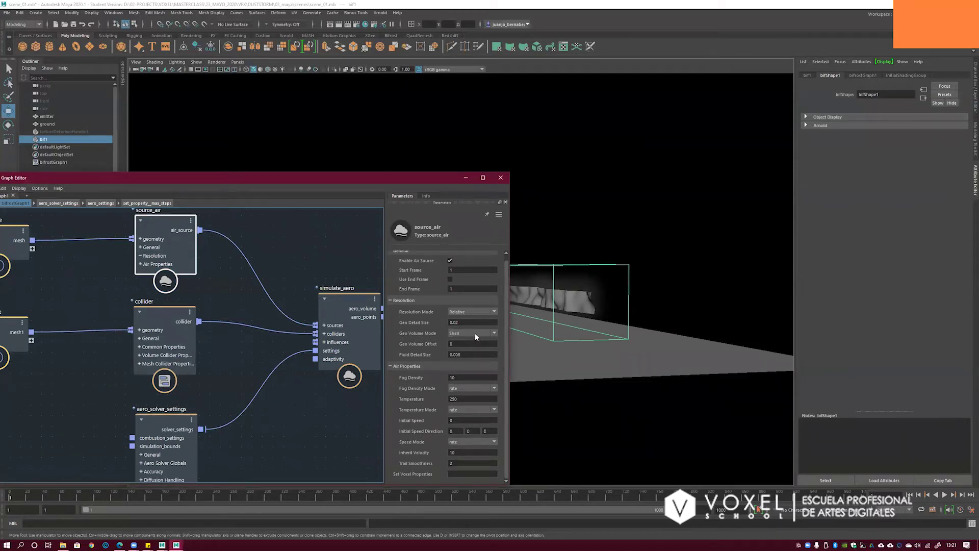
left_click_drag(313, 179, 382, 158)
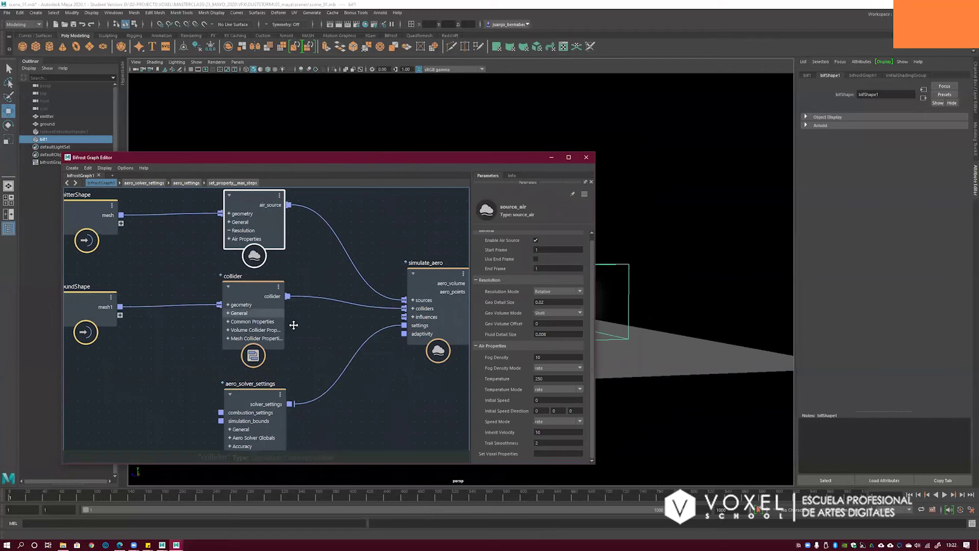
middle_click_drag(286, 323, 316, 299)
left_click_drag(406, 158, 354, 148)
middle_click_drag(388, 225, 323, 228)
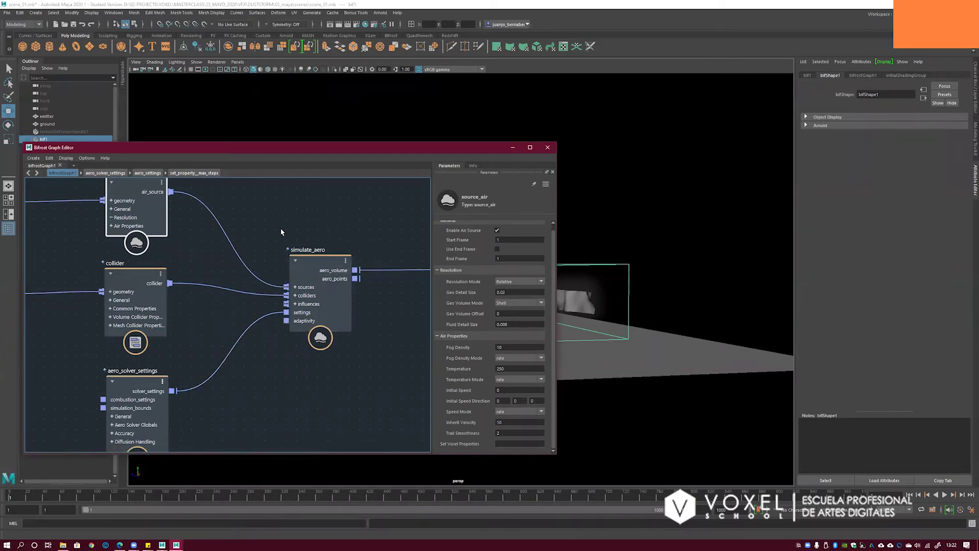
- Search the node list for "influence", look through the available influence nodes, and close the list without adding one
middle_click_drag(295, 226, 339, 238)
scroll(337, 229, "down", 3)
left_click(345, 231)
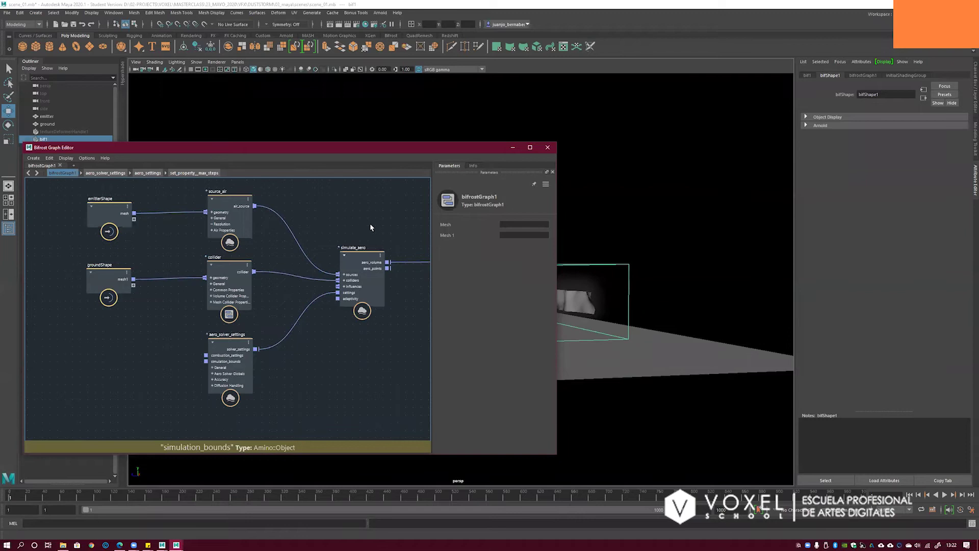
key("Tab")
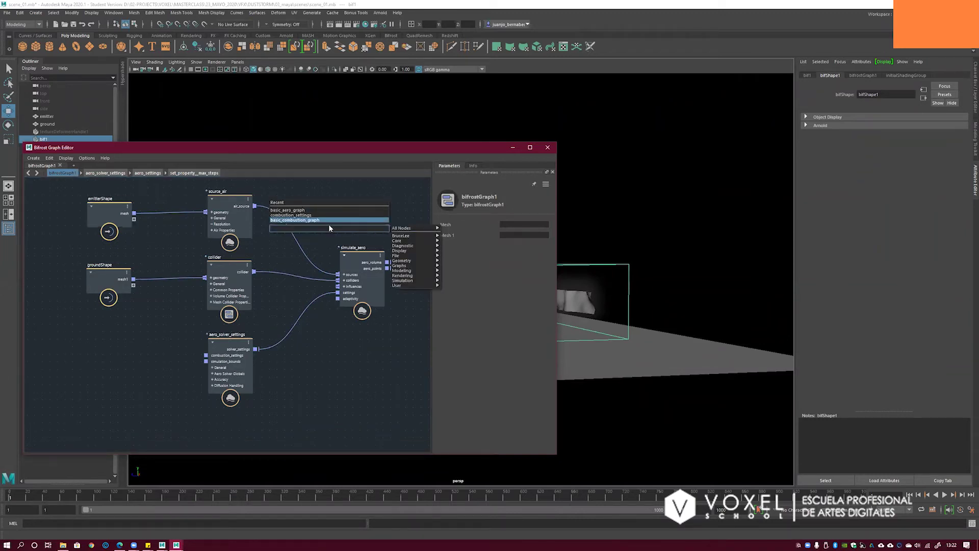
type("influence")
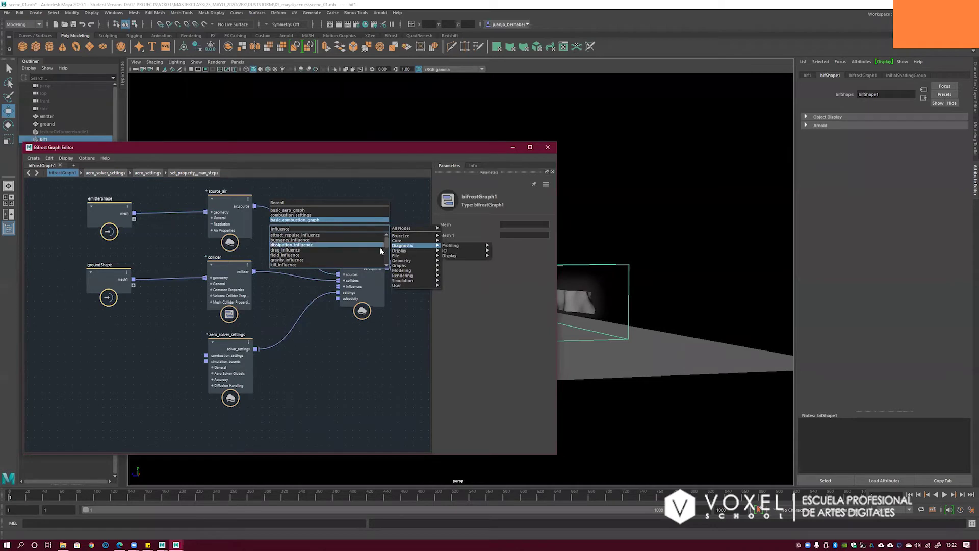
scroll(310, 263, "down", 1)
mouse_move(386, 245)
left_mouse_down()
mouse_move(385, 258)
mouse_move(386, 237)
left_mouse_up()
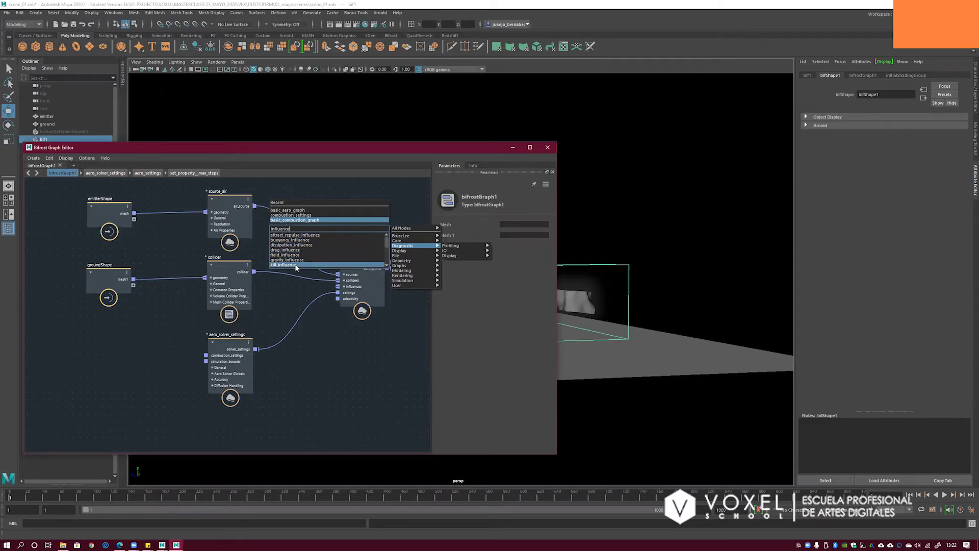
scroll(384, 245, "down", 3)
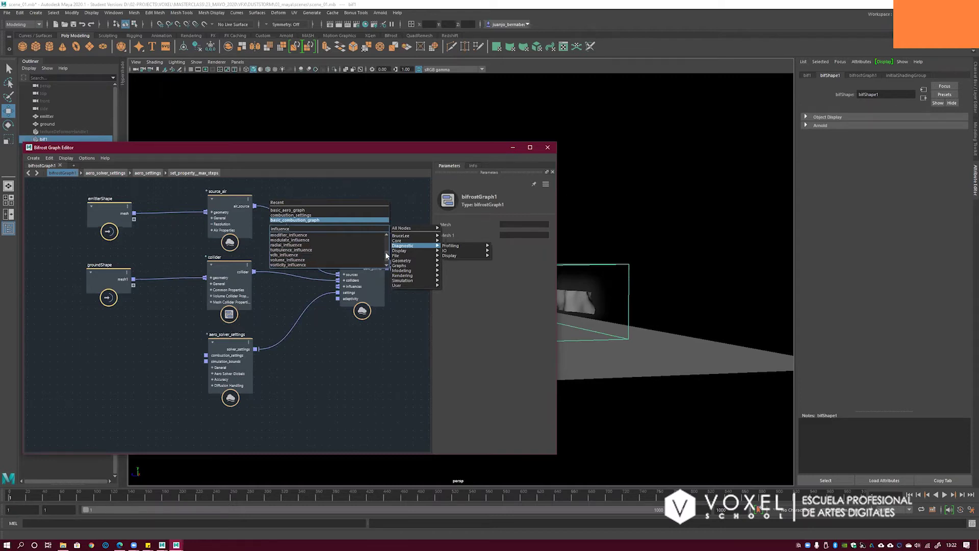
left_click(414, 203)
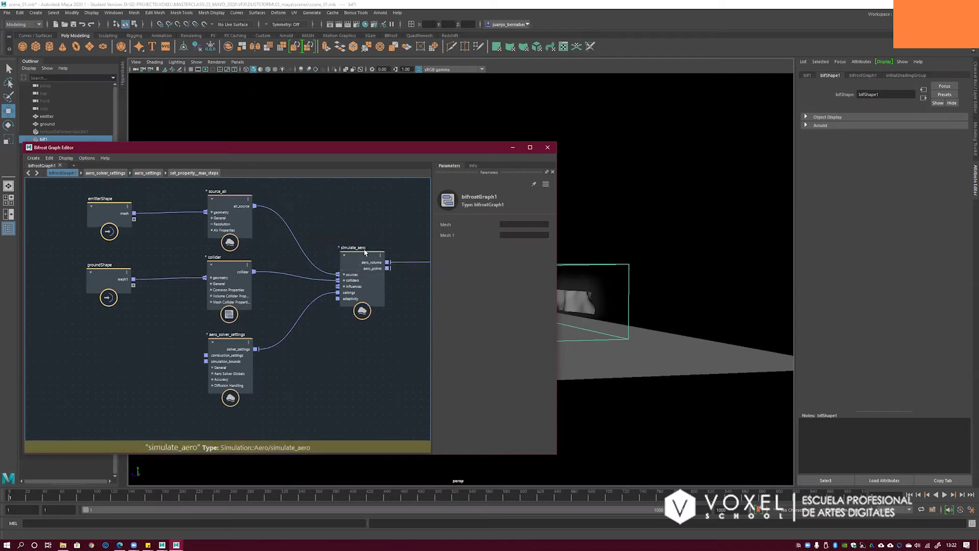
- Examine the simulate_aero node's inputs, including influences, and how the source, collider and settings nodes feed it
scroll(335, 264, "up", 1)
middle_click_drag(354, 260, 297, 244, "alt")
scroll(316, 263, "up", 1)
right_click_drag(241, 266, 275, 270, "alt")
scroll(276, 271, "up", 3)
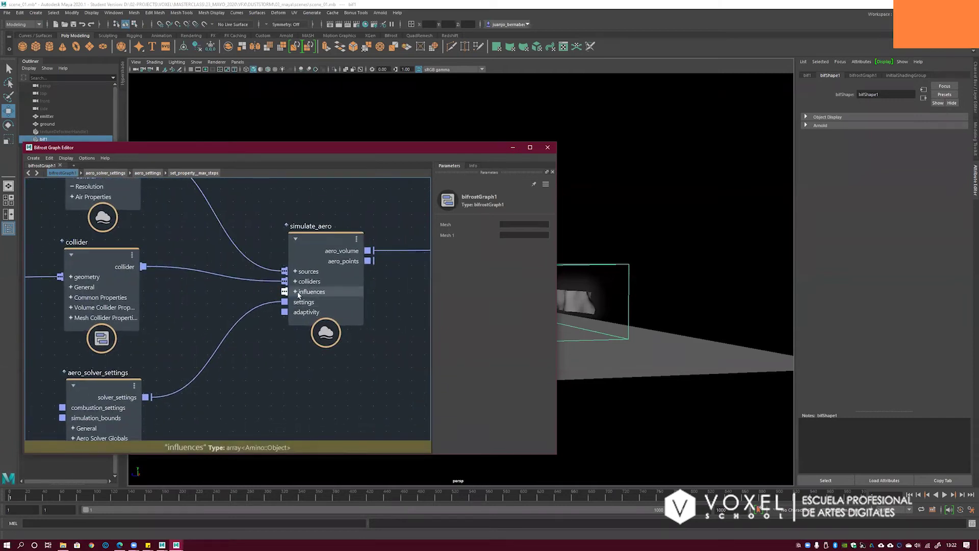
middle_click_drag(300, 265, 291, 269, "alt")
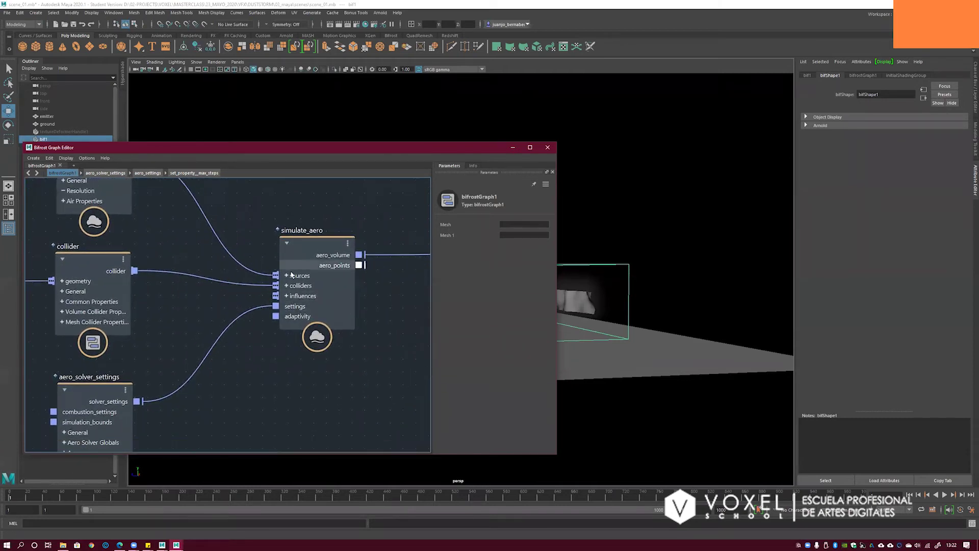
left_click_drag(302, 243, 297, 242)
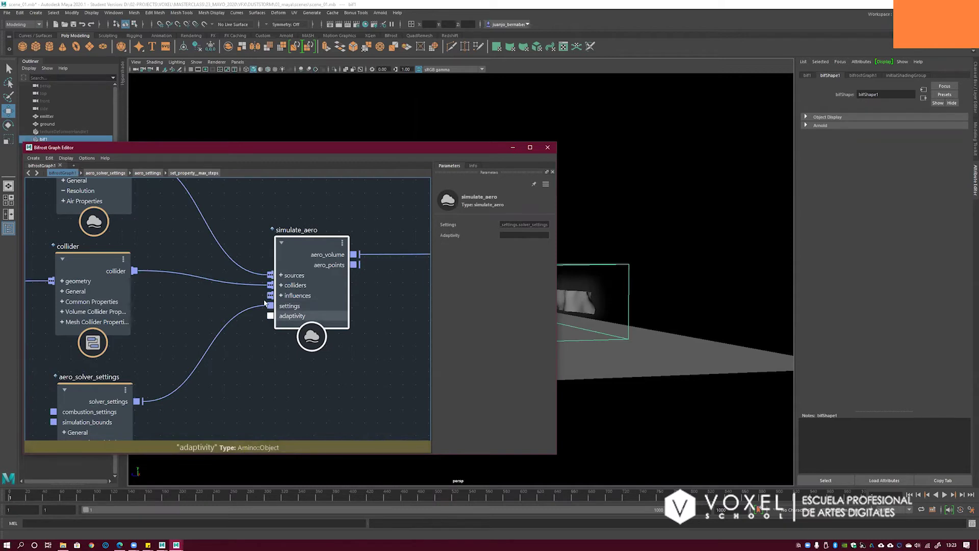
left_click_drag(313, 152, 381, 148)
key("a")
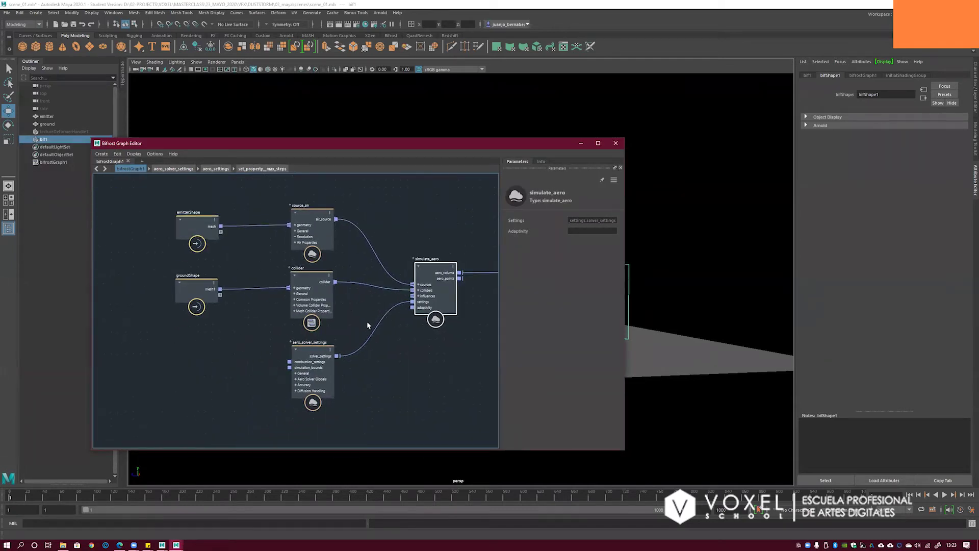
scroll(338, 301, "up", 1)
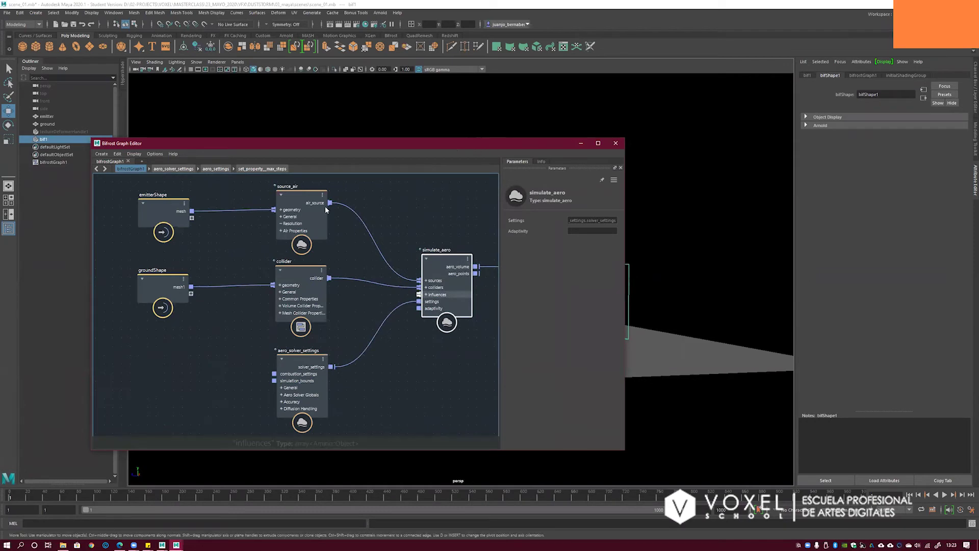
- Add a vorticity_influence node to the Bifrost graph
left_click_drag(482, 145, 530, 180)
key("a")
key("Tab")
type("v")
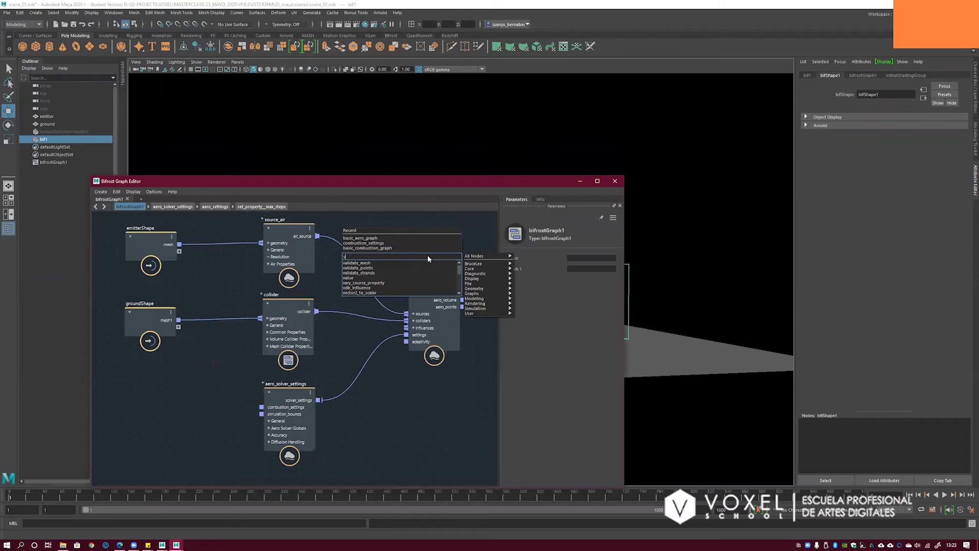
type("o")
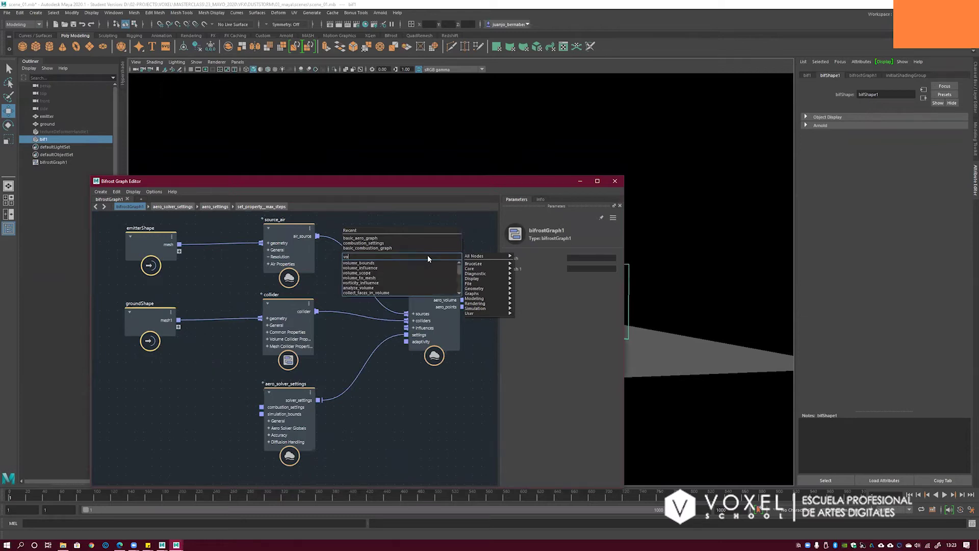
type("rti")
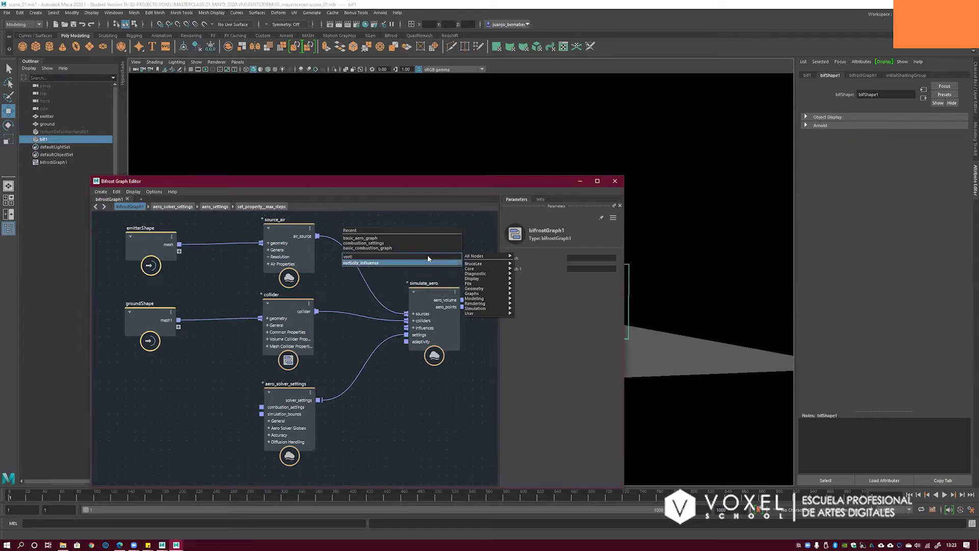
key("Return")
- Place the vorticity_influence node in the free space between the groundShape and aero_solver_settings nodes, keeping simulate_aero clear of it
left_click_drag(398, 274, 360, 271)
middle_click_drag(400, 251, 359, 249, "alt")
left_click_drag(396, 293, 417, 292)
left_click_drag(361, 275, 314, 341)
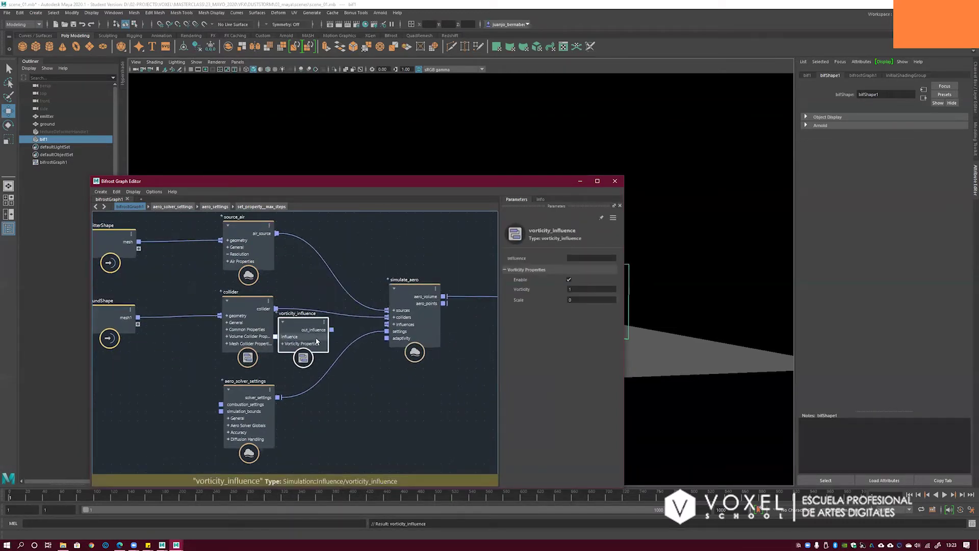
left_click_drag(314, 353, 204, 381)
left_click_drag(256, 307, 256, 305)
left_click_drag(411, 359, 412, 357)
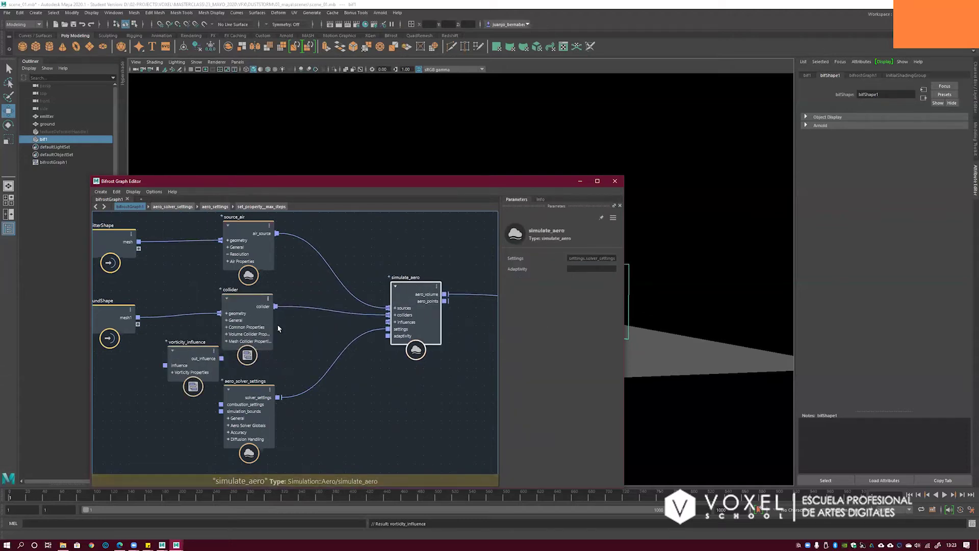
left_click_drag(364, 258, 464, 396)
left_click(421, 393)
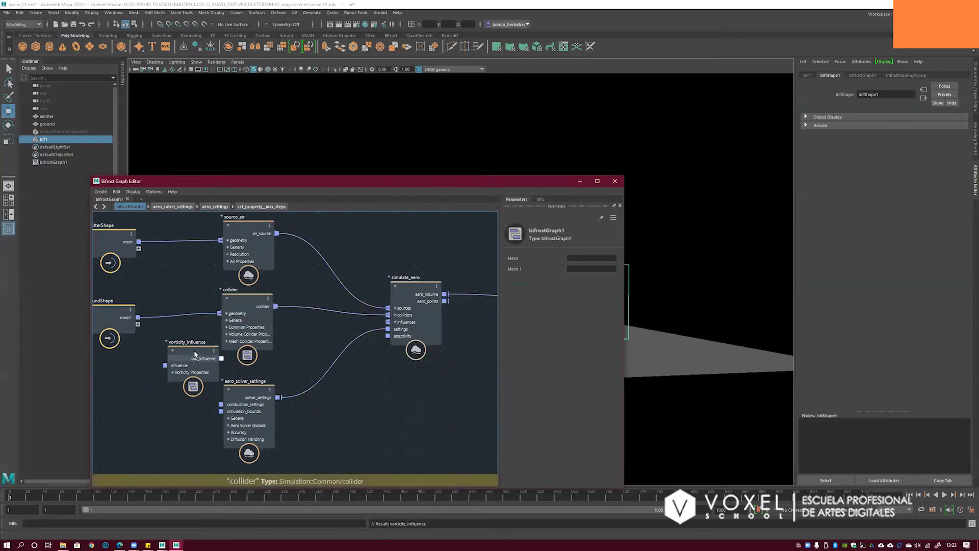
left_click_drag(210, 357, 189, 365)
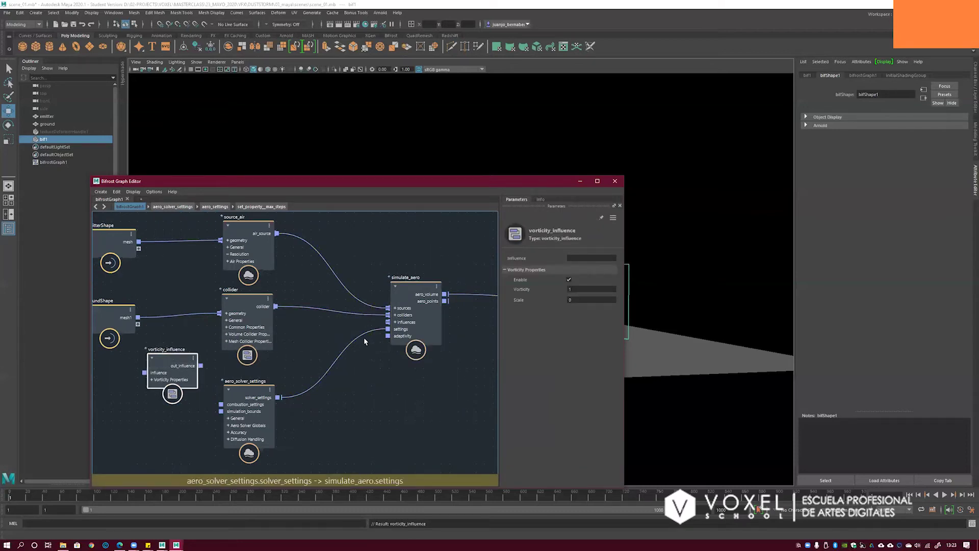
- Connect the vorticity_influence node's out_influence output to the influences input of simulate_aero
left_click_drag(173, 361, 171, 358)
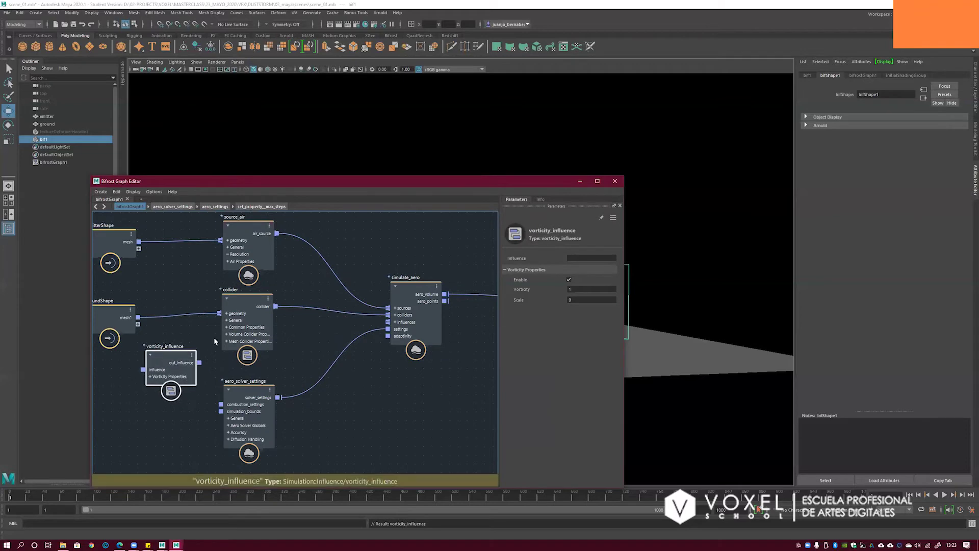
middle_click_drag(185, 345, 240, 330, "alt")
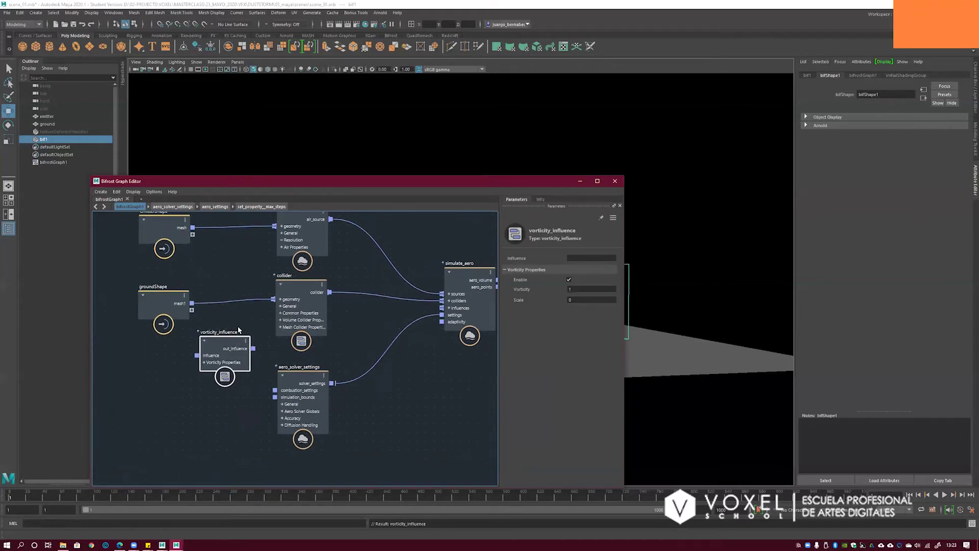
scroll(245, 327, "up", 1)
left_click_drag(255, 353, 470, 305)
left_click(409, 315)
- Rearrange the graph so vorticity_influence sits between the collider and aero_solver_settings nodes
left_click_drag(306, 278, 303, 276)
left_click_drag(211, 345, 279, 353)
left_click_drag(320, 398, 310, 431)
left_click_drag(288, 357, 298, 365)
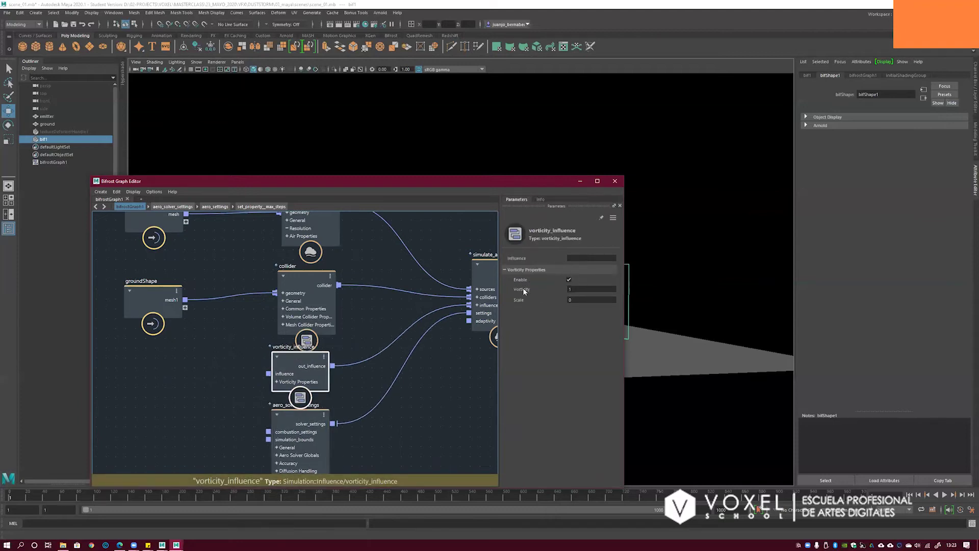
- Set the Vorticity of the vorticity_influence node to 3 and clear the graph editor out of the viewport
left_click(596, 299)
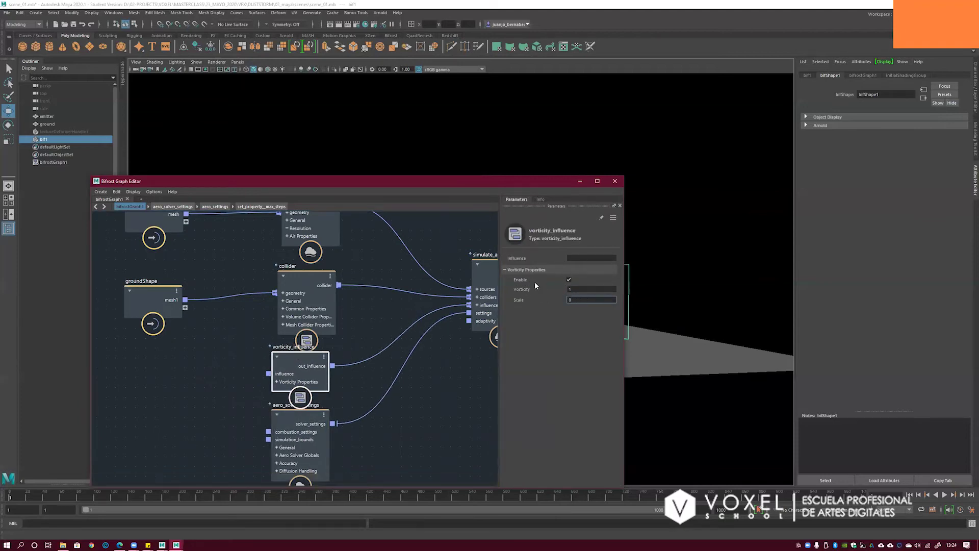
left_click(580, 290)
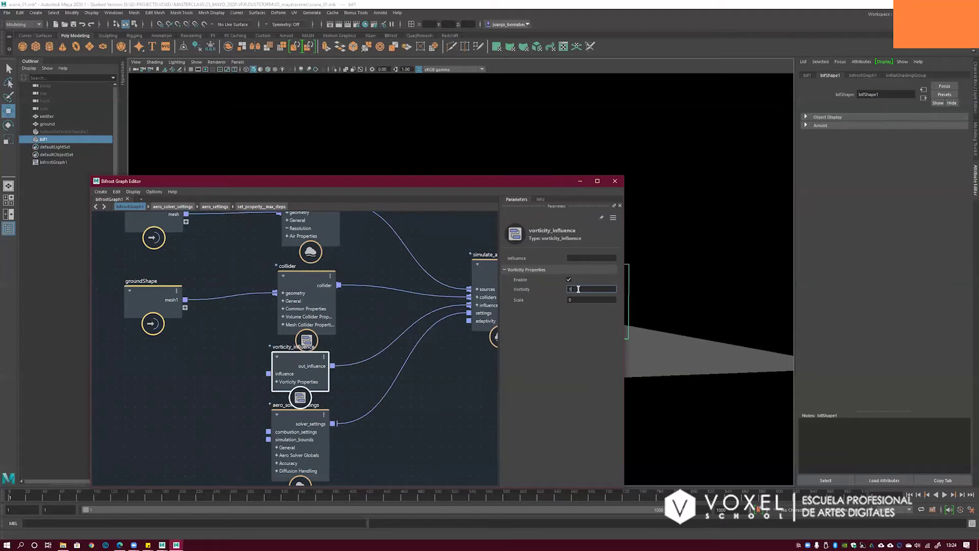
left_click_drag(578, 289, 568, 289)
left_click_drag(487, 184, 355, 213)
left_click(411, 326)
left_click(410, 315)
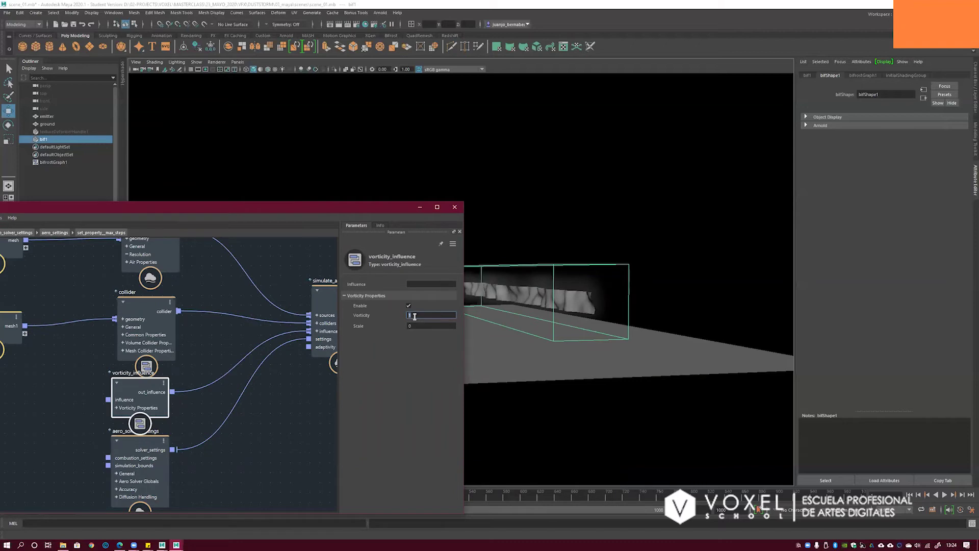
key("Tab")
left_click(420, 325)
left_click(419, 207)
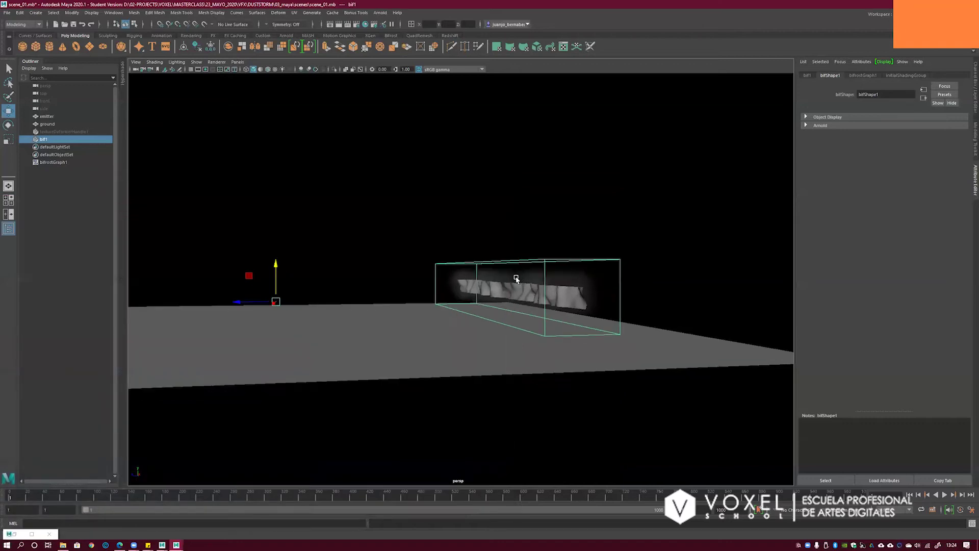
- Play the simulation, examine the smoke's shape from several angles, and return to the first frame
left_click_drag(498, 288, 474, 289, "alt")
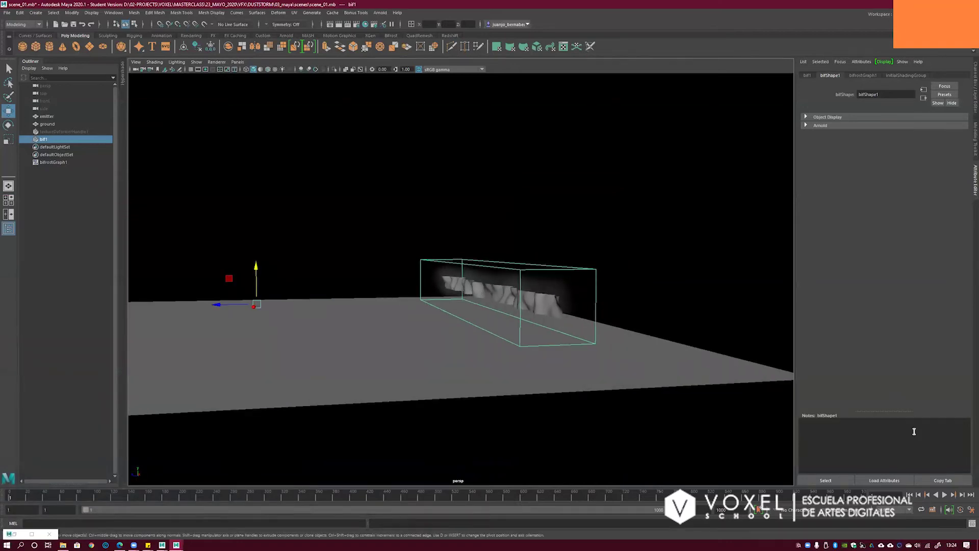
left_click(941, 494)
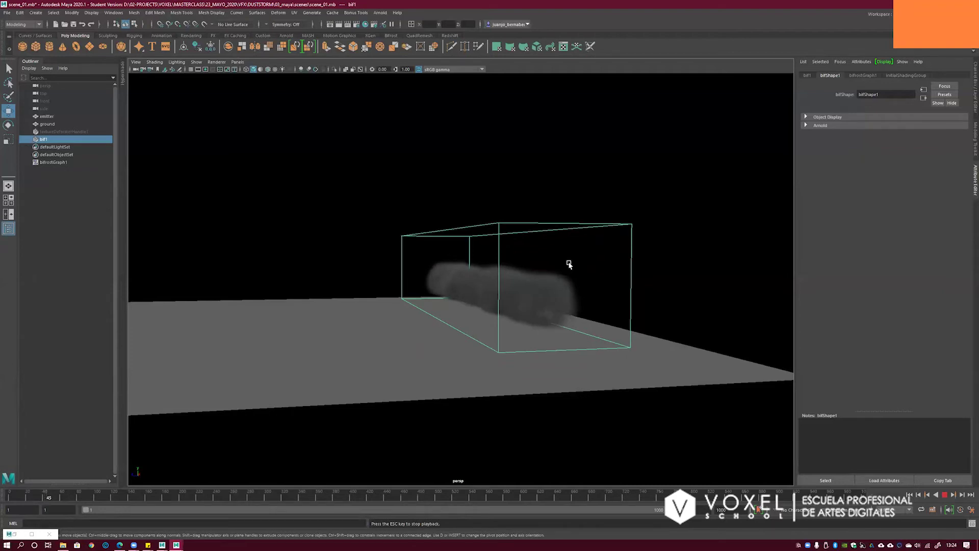
left_click_drag(474, 251, 543, 278, "alt")
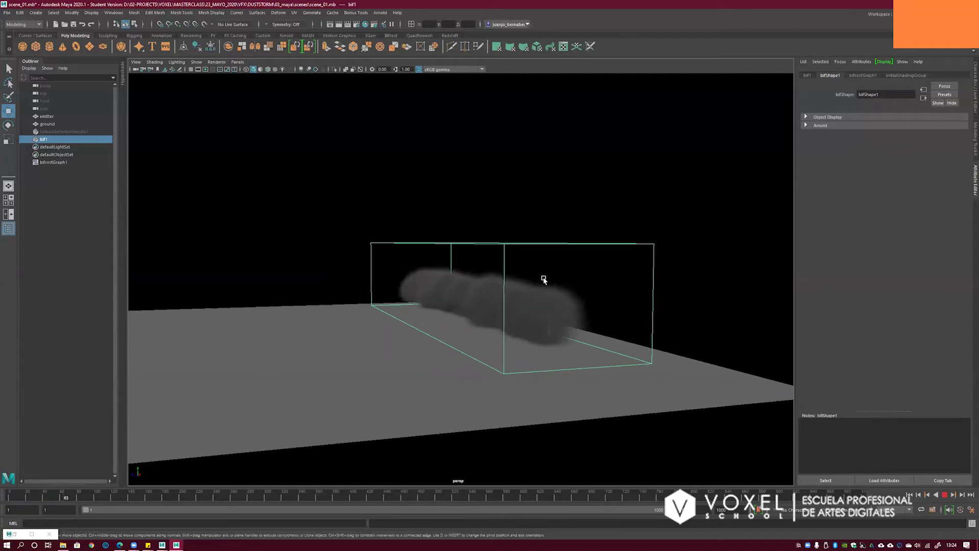
scroll(557, 281, "up", 2)
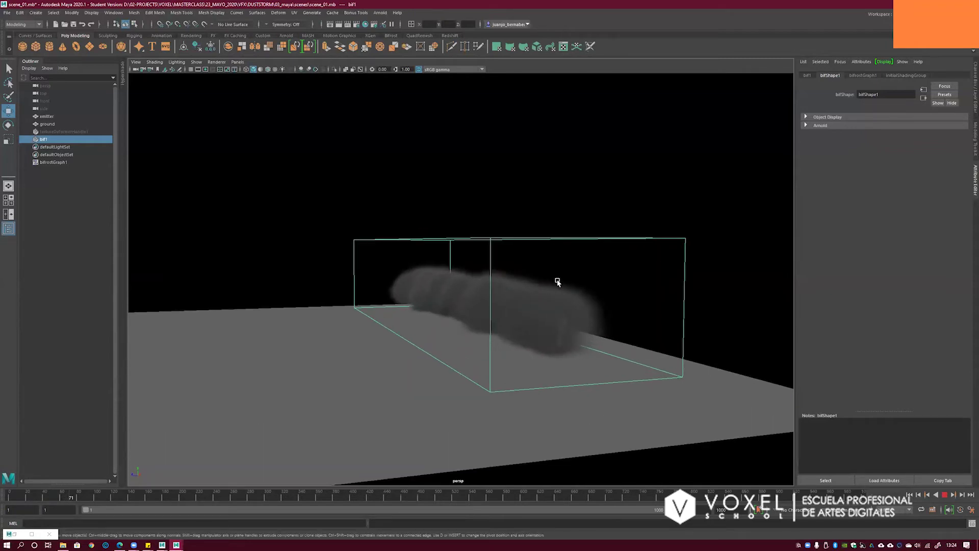
left_click_drag(560, 288, 553, 288, "alt")
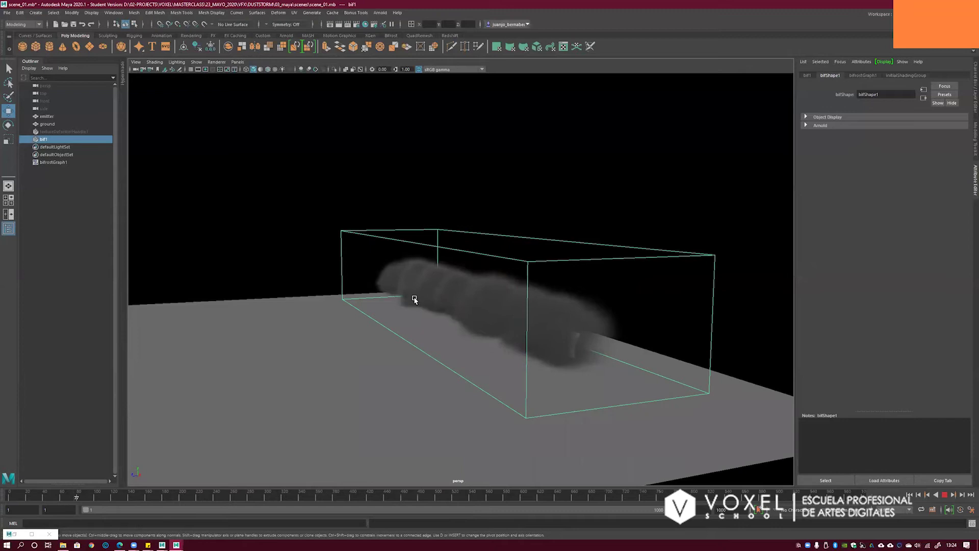
left_click_drag(566, 282, 540, 280, "alt")
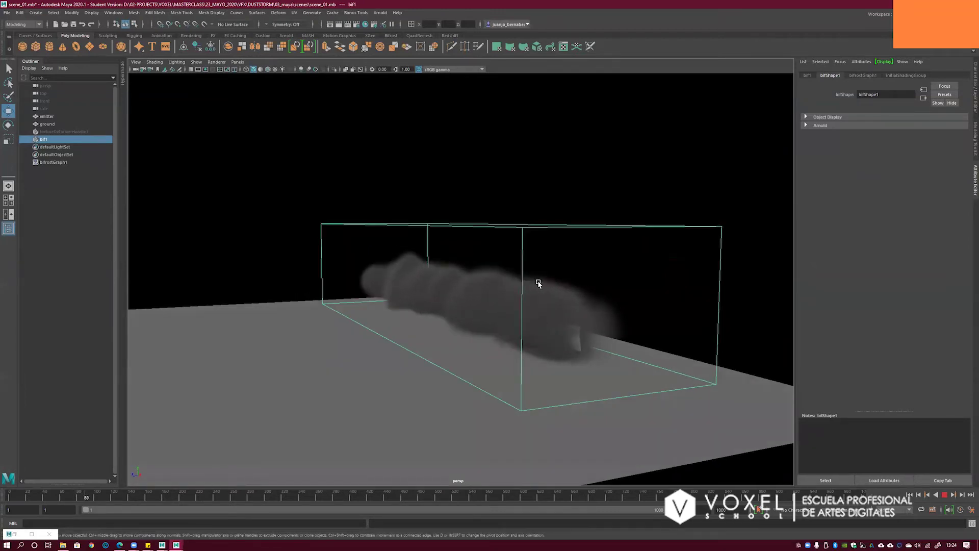
left_click_drag(542, 280, 540, 284, "alt")
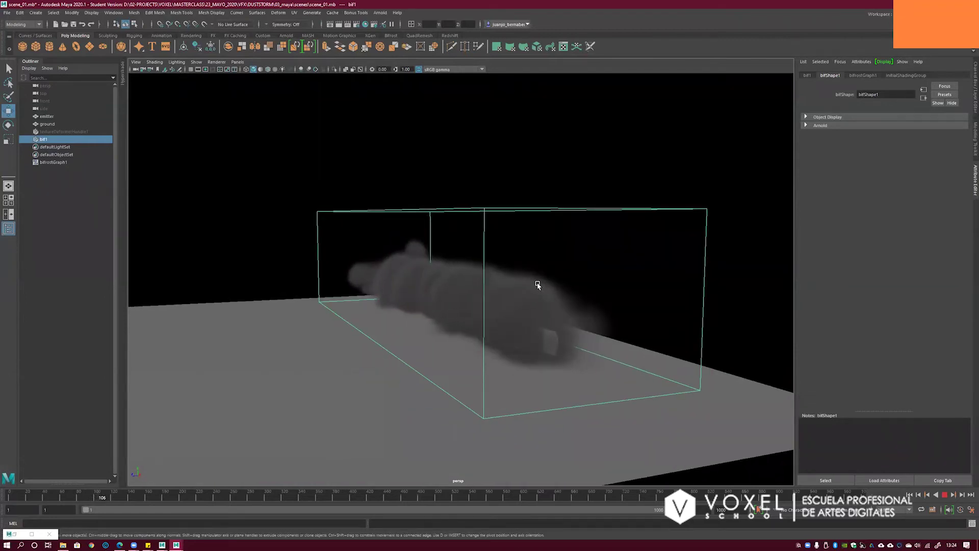
key("Escape")
left_click_drag(510, 312, 526, 303, "alt")
left_click(910, 494)
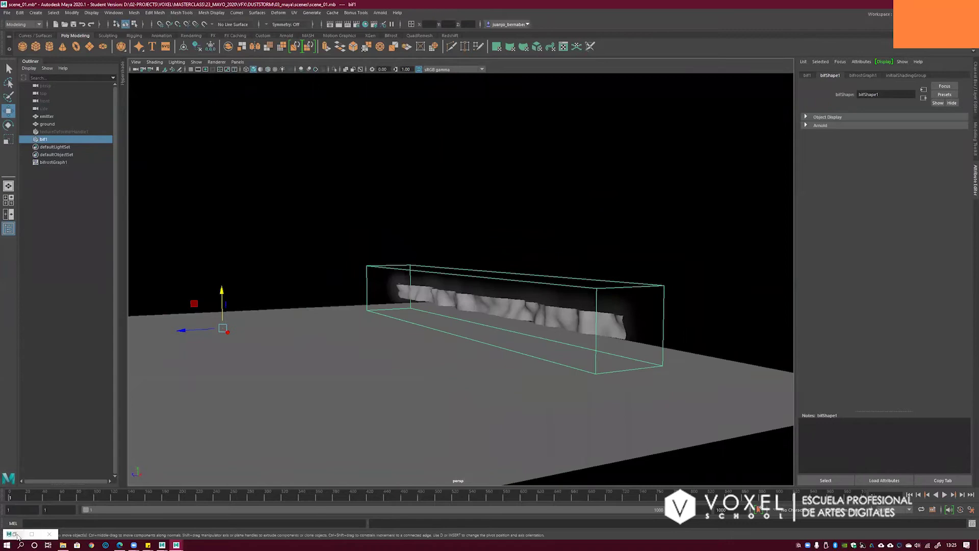
- Reopen the Bifrost graph and set the Vorticity of the vorticity_influence node to 10
left_click(31, 533)
left_click_drag(227, 201, 373, 178)
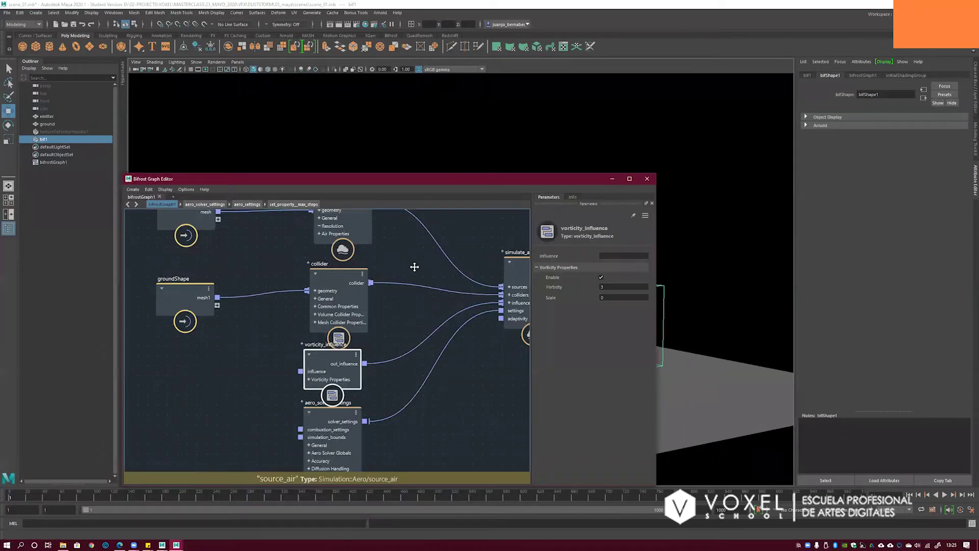
left_click(576, 287)
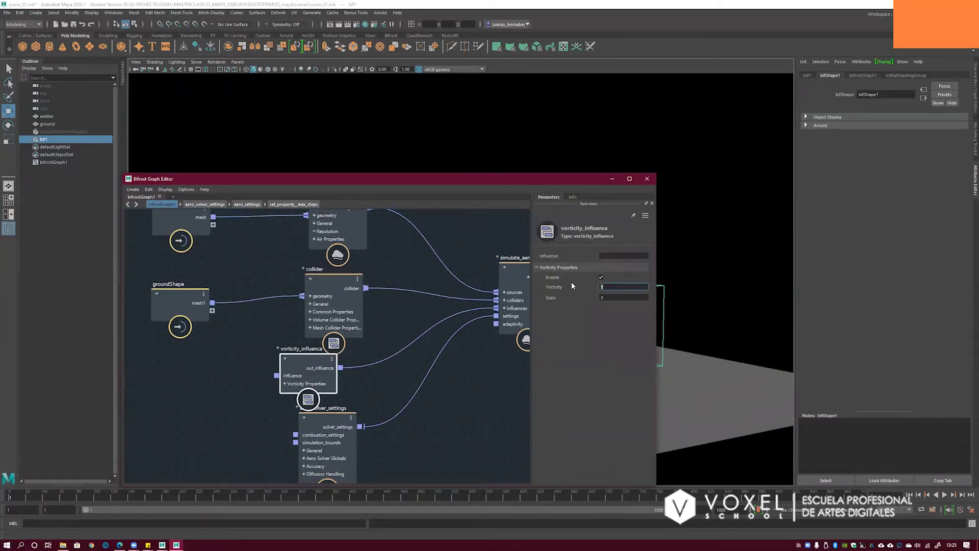
key("Tab")
- Set the Fluid Detail Size of source_air to 0.004, then play the simulation briefly to check the smoke
middle_click_drag(408, 214, 406, 282, "alt")
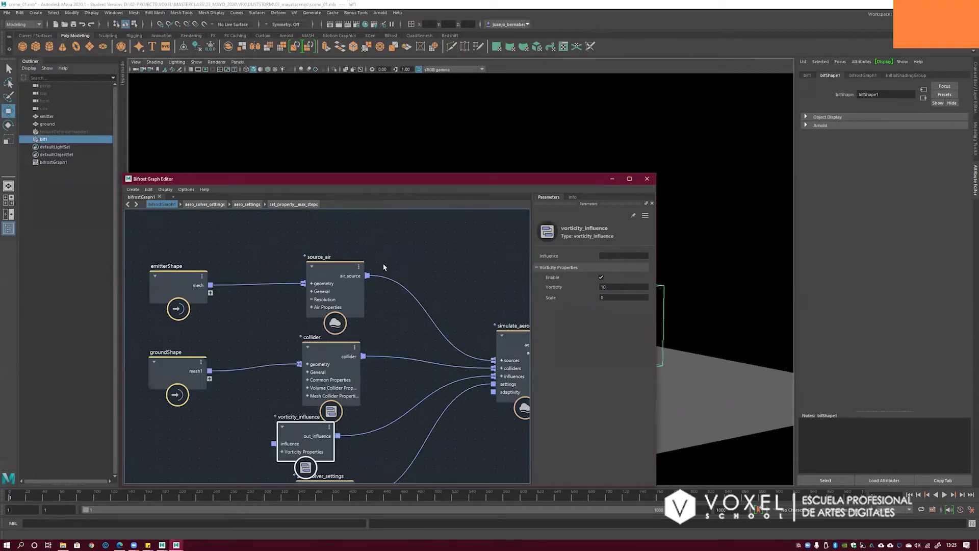
left_click_drag(320, 266, 316, 265)
left_click(607, 361)
double_click(608, 361)
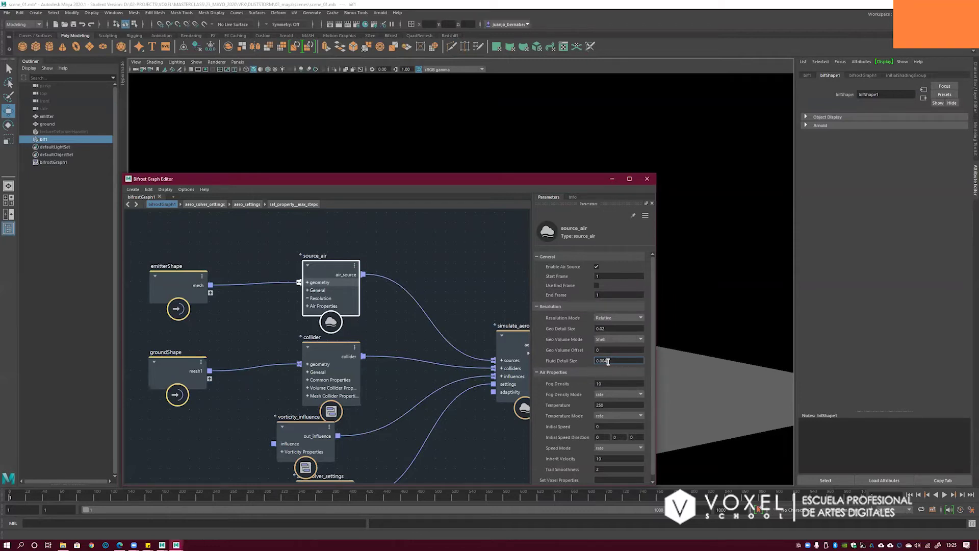
left_click(612, 179)
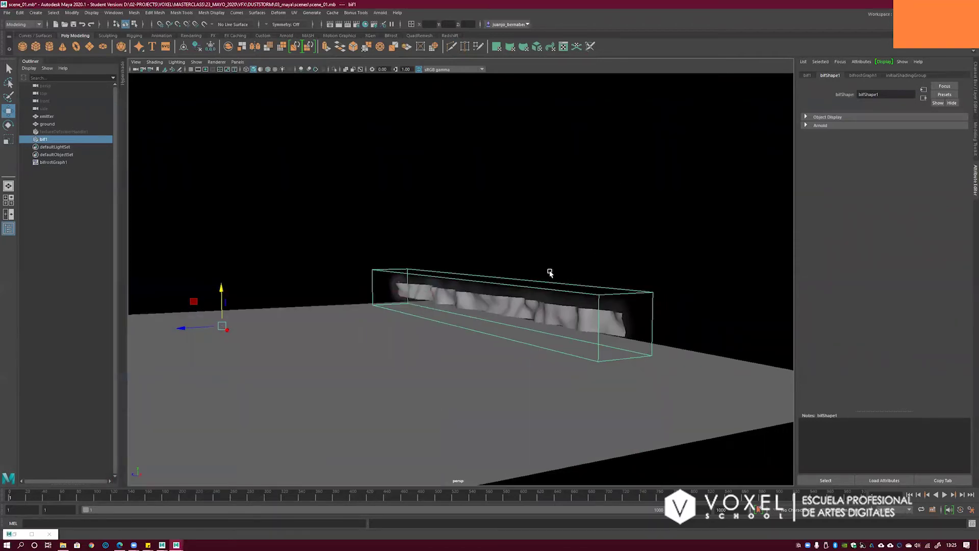
left_click(946, 494)
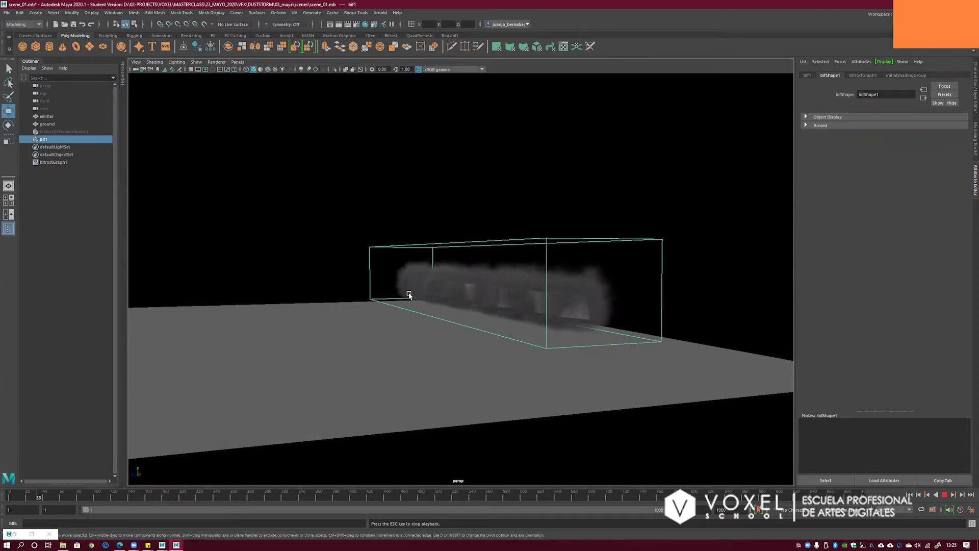
key("Escape")
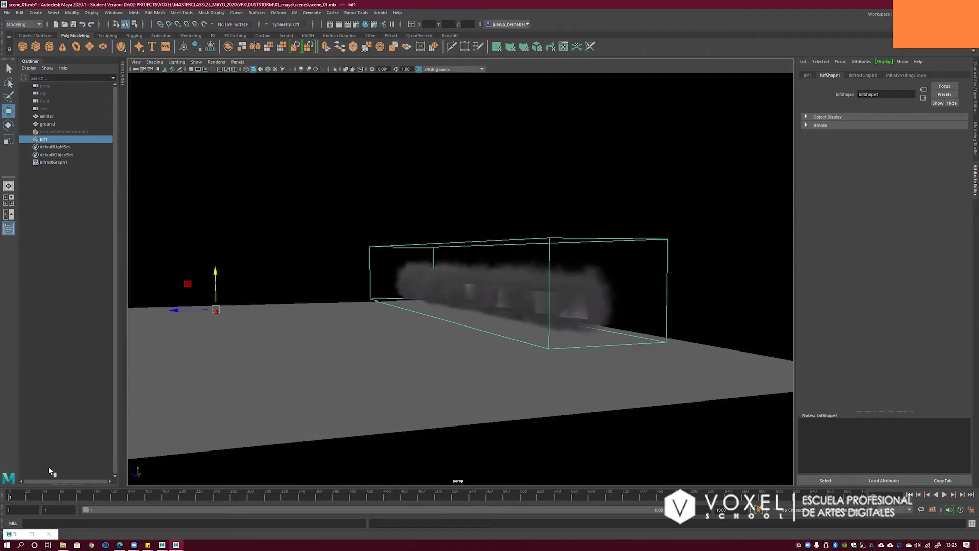
- Lower the Vorticity of the vorticity_influence node to 3 and uncover the viewport
left_click(31, 533)
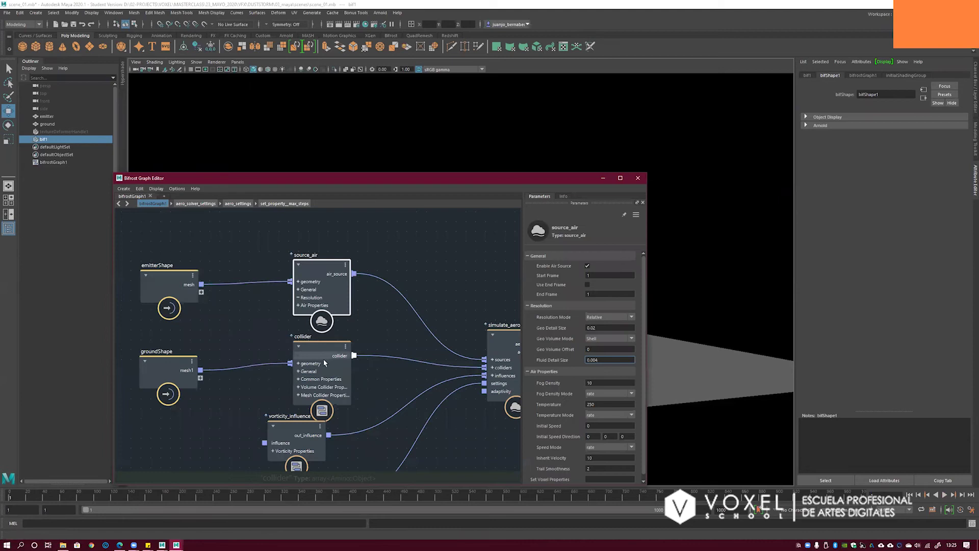
left_click_drag(289, 428, 275, 428)
left_click_drag(600, 286, 586, 290)
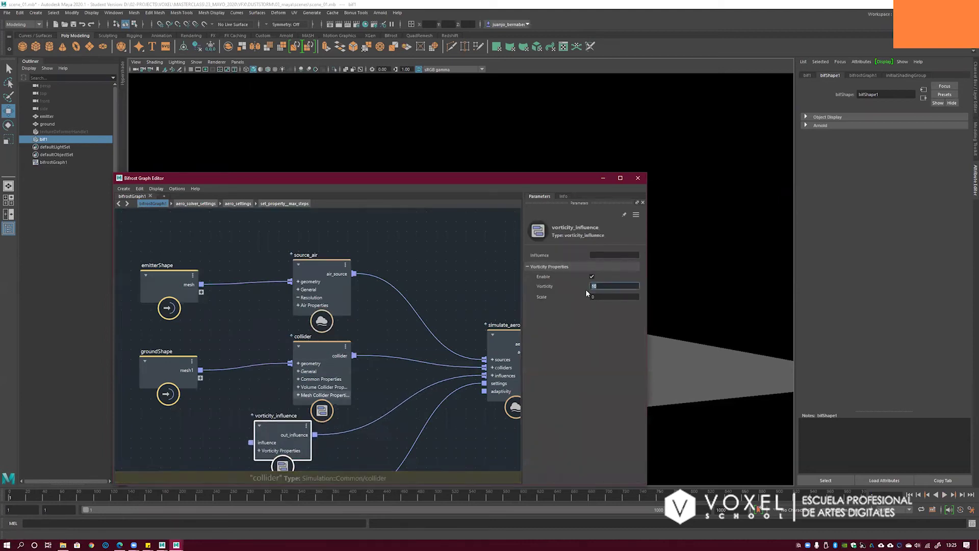
key("Tab")
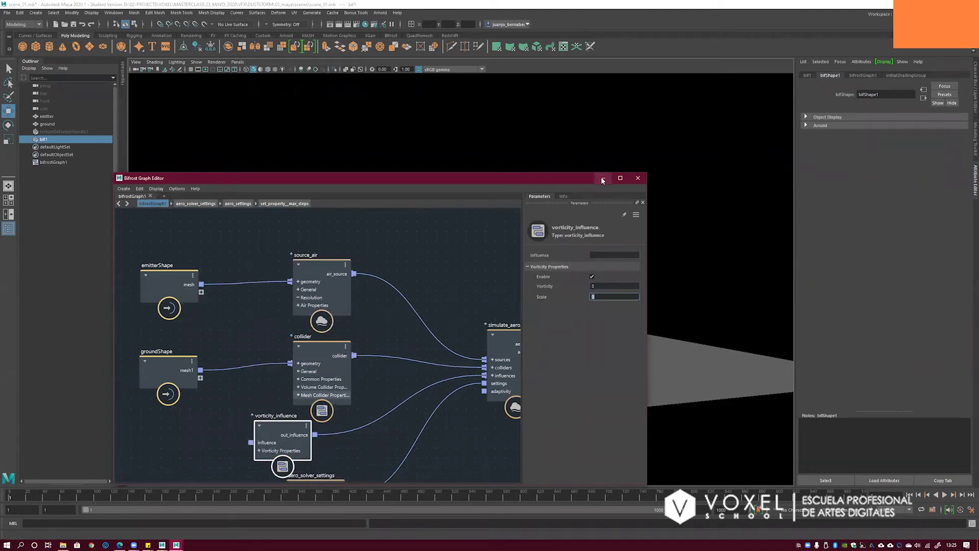
left_click(602, 179)
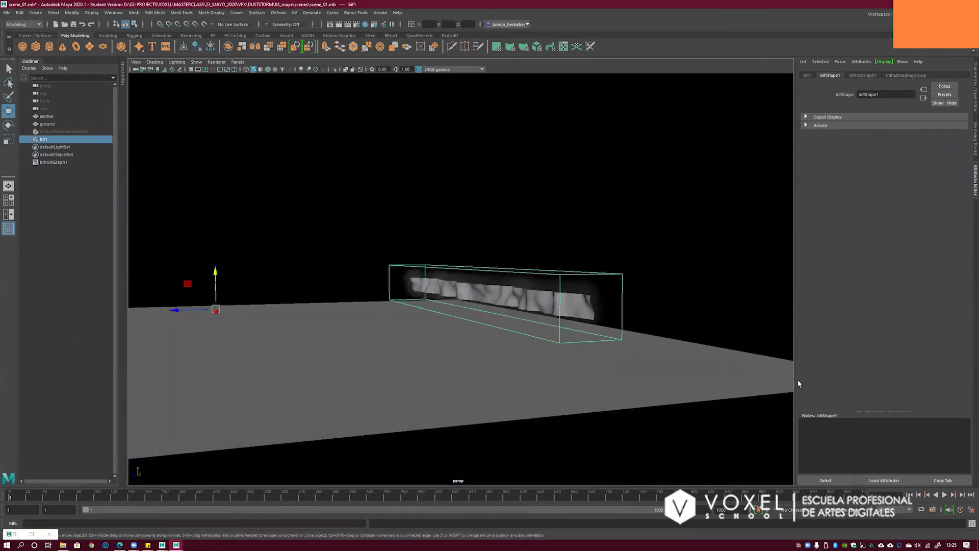
- Play the simulation and examine the smoke's swirling detail up close, from above and at ground level
left_click(944, 495)
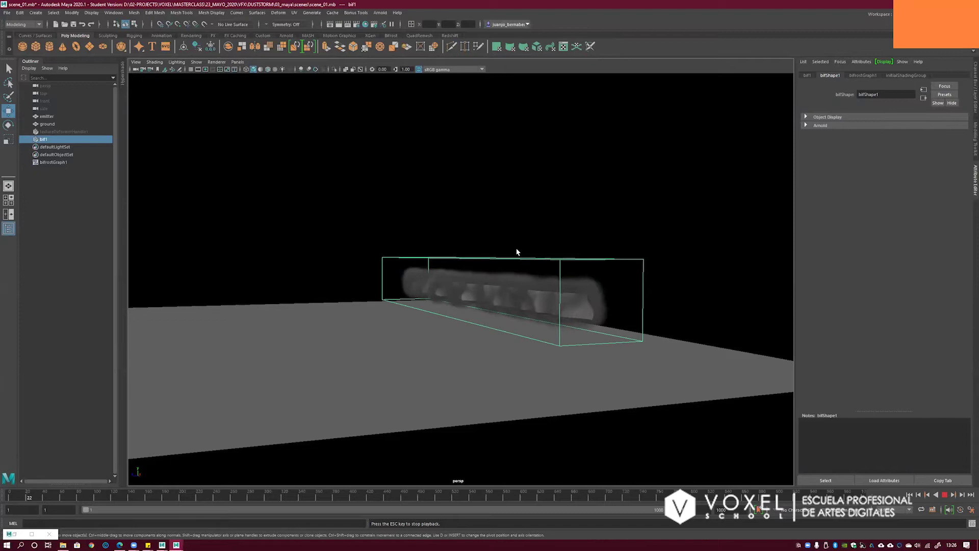
left_click_drag(516, 257, 540, 277, "alt")
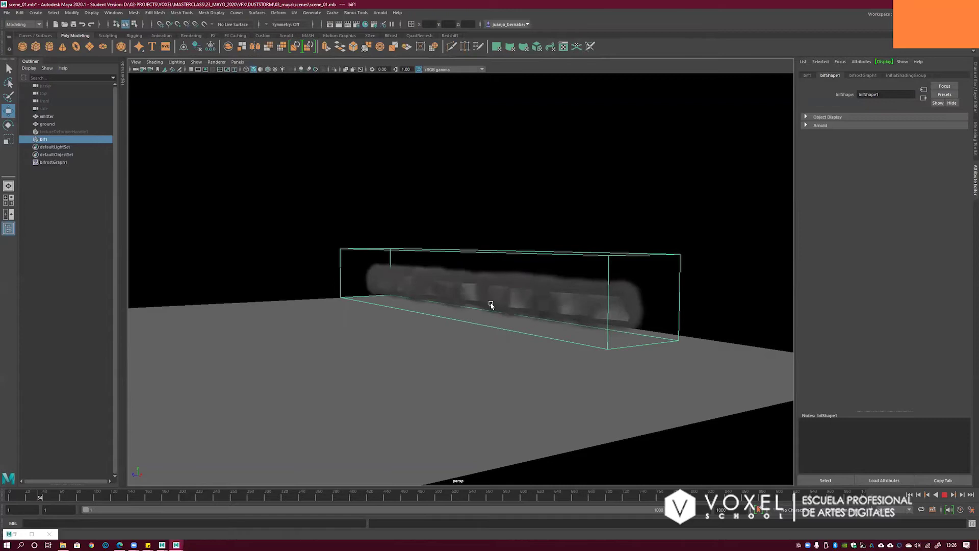
scroll(538, 302, "up", 3)
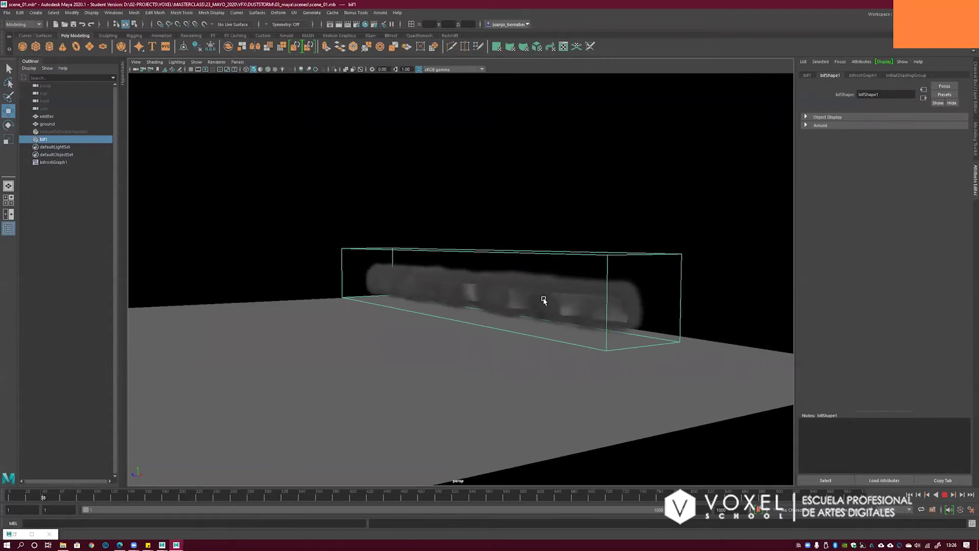
scroll(544, 301, "up", 1)
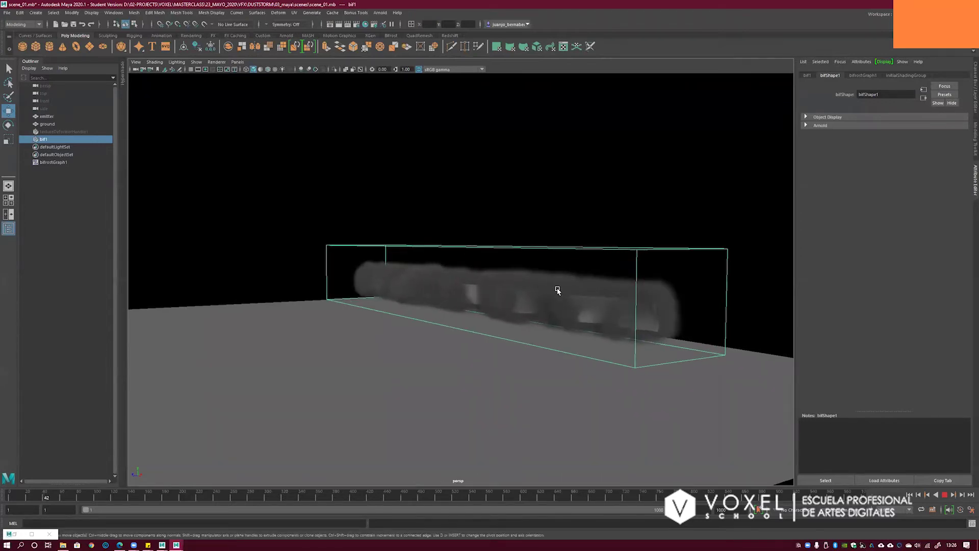
mouse_move(552, 292)
left_mouse_down("alt")
mouse_move(552, 283)
mouse_move(541, 289)
left_mouse_up("alt")
left_click_drag(481, 298, 461, 290, "alt")
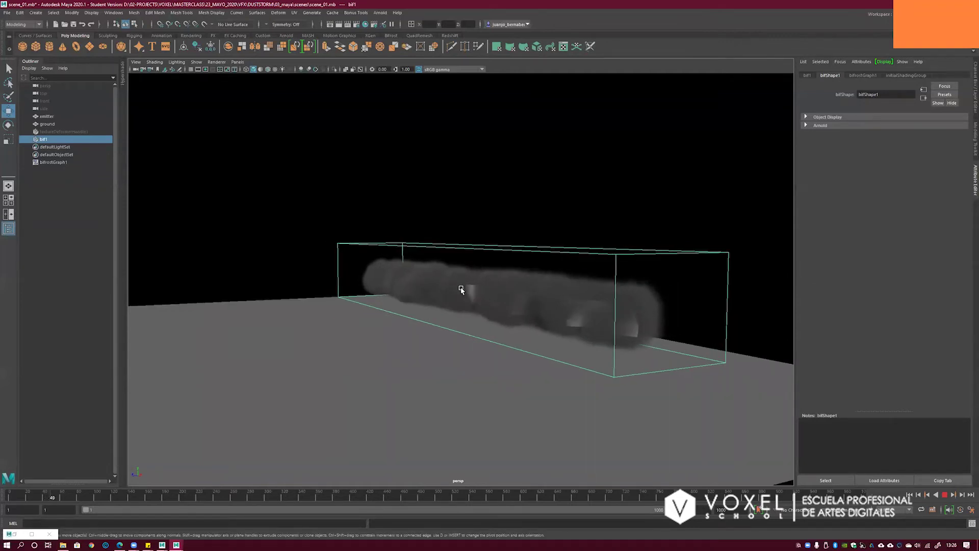
scroll(510, 301, "down", 1)
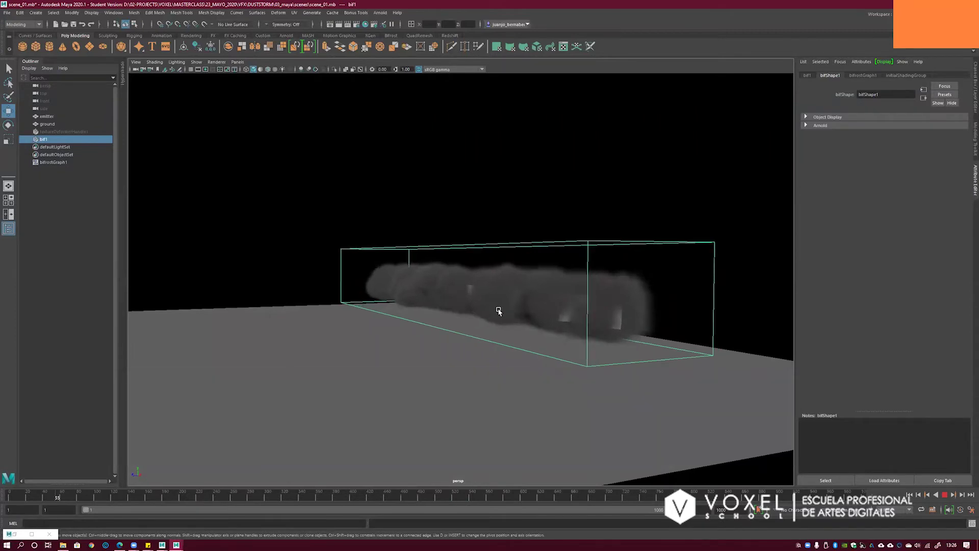
scroll(510, 311, "up", 1)
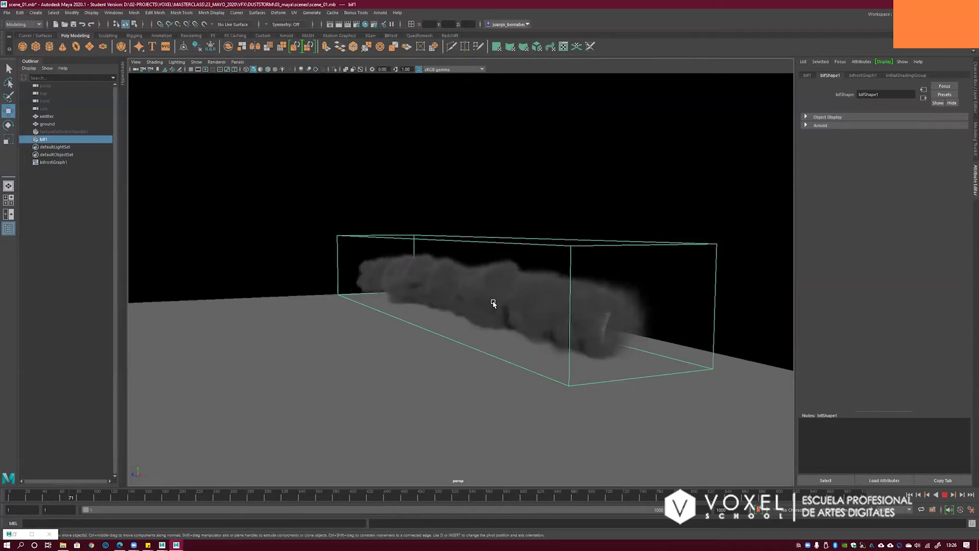
left_click_drag(504, 296, 502, 320, "alt")
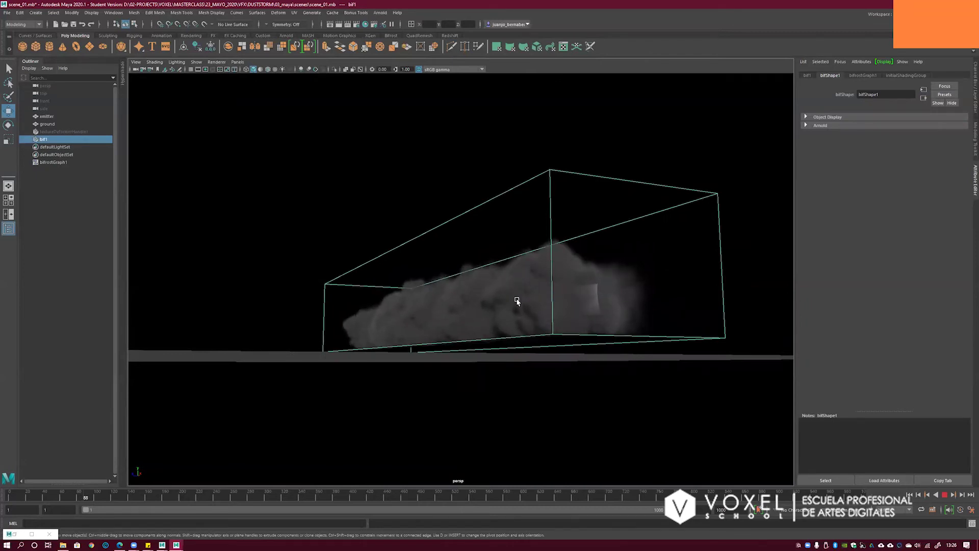
left_click_drag(516, 301, 518, 304, "alt")
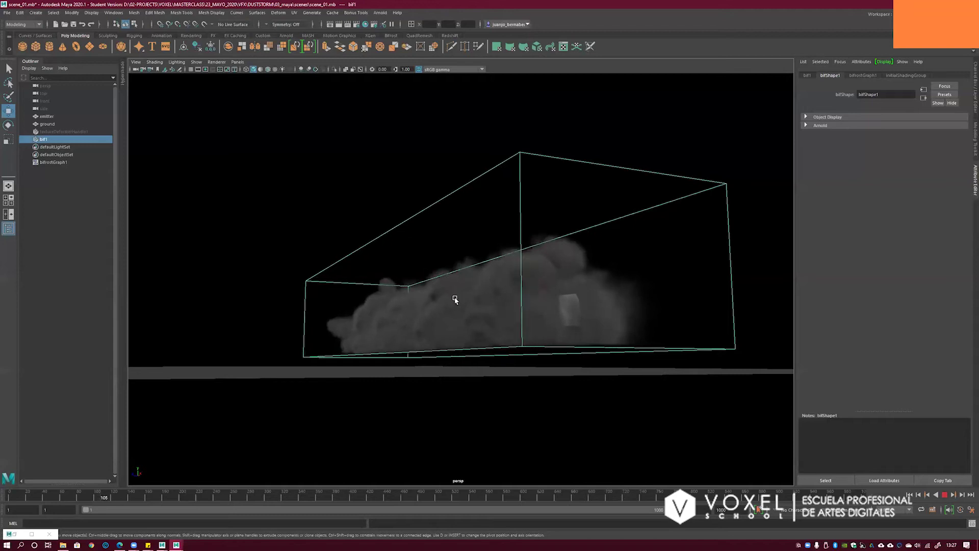
- Stop the simulation playback, return to the first frame and look over the emitter from above
key("Escape")
mouse_move(454, 300)
left_mouse_down("alt")
mouse_move(501, 311)
mouse_move(452, 306)
mouse_move(509, 304)
mouse_move(475, 308)
mouse_move(462, 332)
mouse_move(435, 328)
mouse_move(471, 298)
left_mouse_up("alt")
left_click(909, 494)
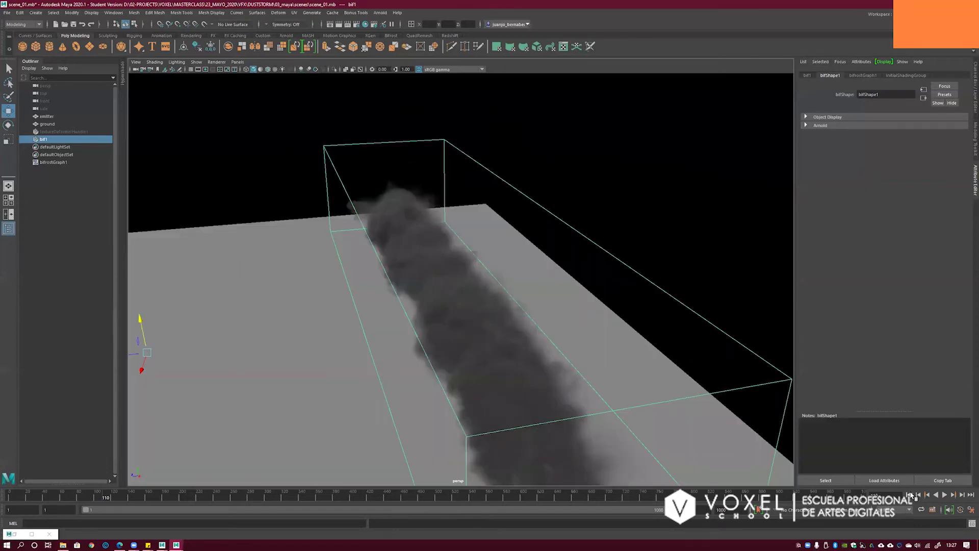
left_click_drag(500, 304, 494, 306, "alt")
key("q")
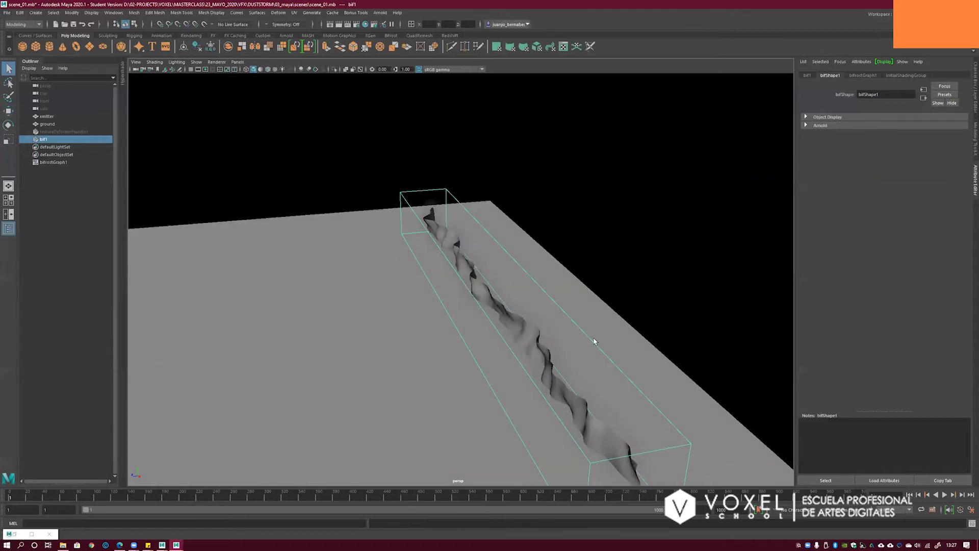
left_click_drag(495, 292, 480, 255, "alt")
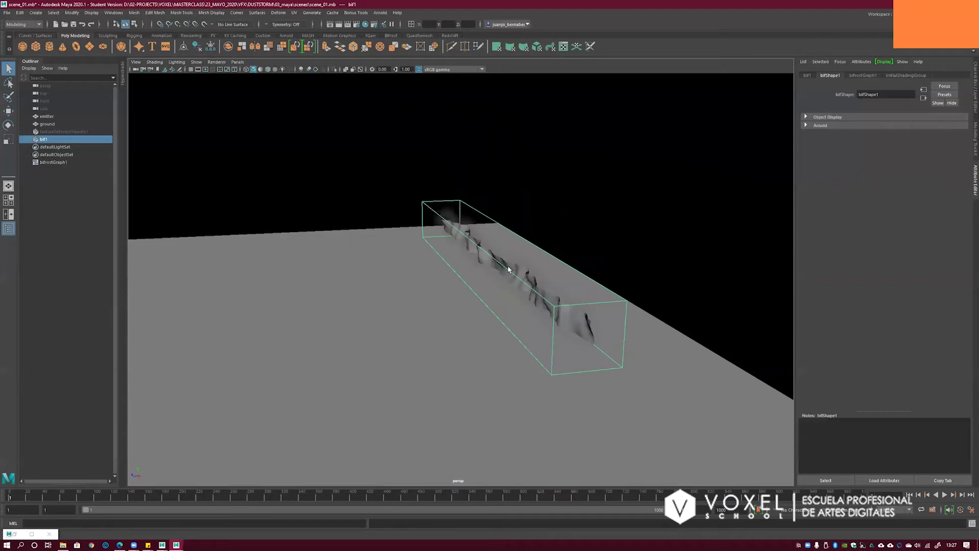
left_click_drag(509, 268, 501, 287, "alt")
left_click_drag(481, 233, 467, 277, "alt")
- Save the scene as a new incremental version, accepting the student version notice
left_click(8, 13)
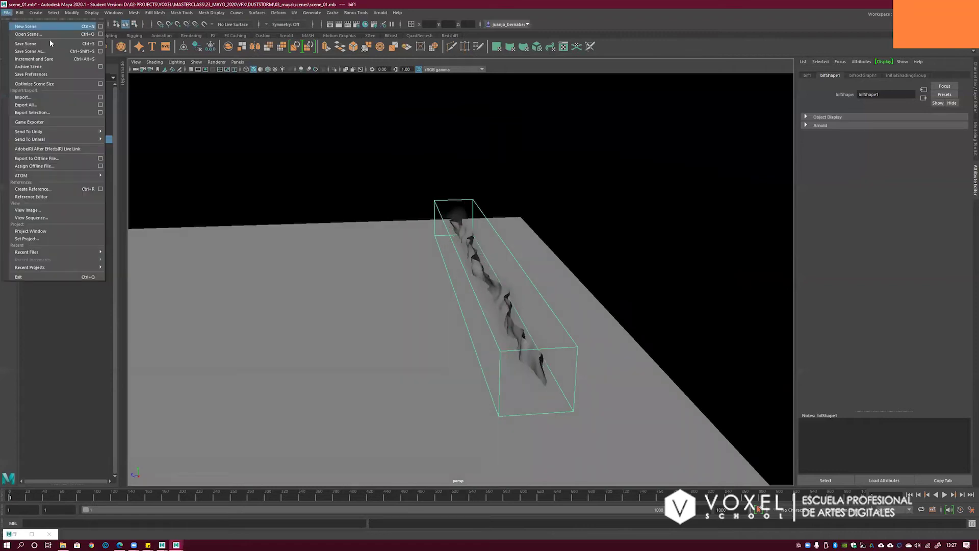
left_click(50, 60)
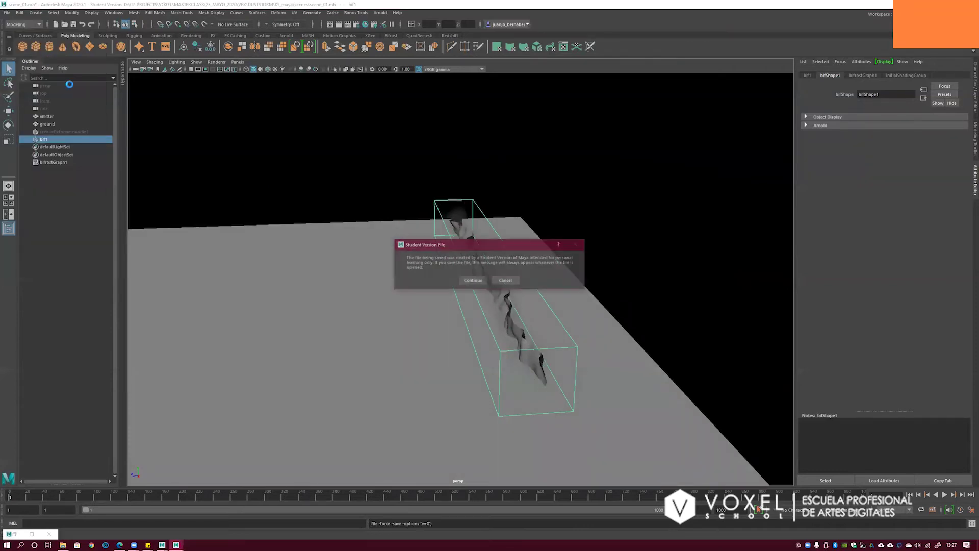
left_click(480, 283)
left_click_drag(509, 249, 498, 255, "alt")
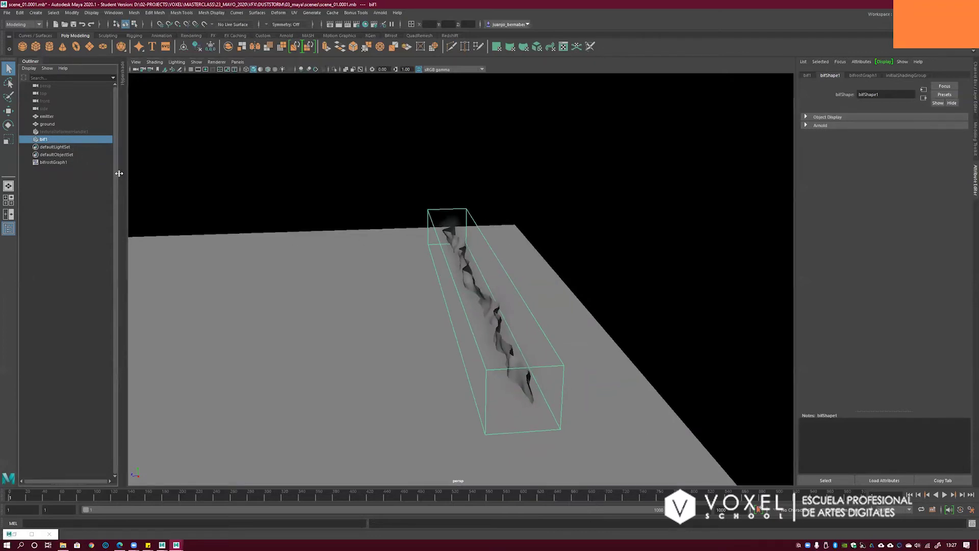
- Hide bif1, play the animation of the emitter on its own and return to the first frame
key("ctrl+h")
left_click_drag(409, 256, 409, 272, "alt")
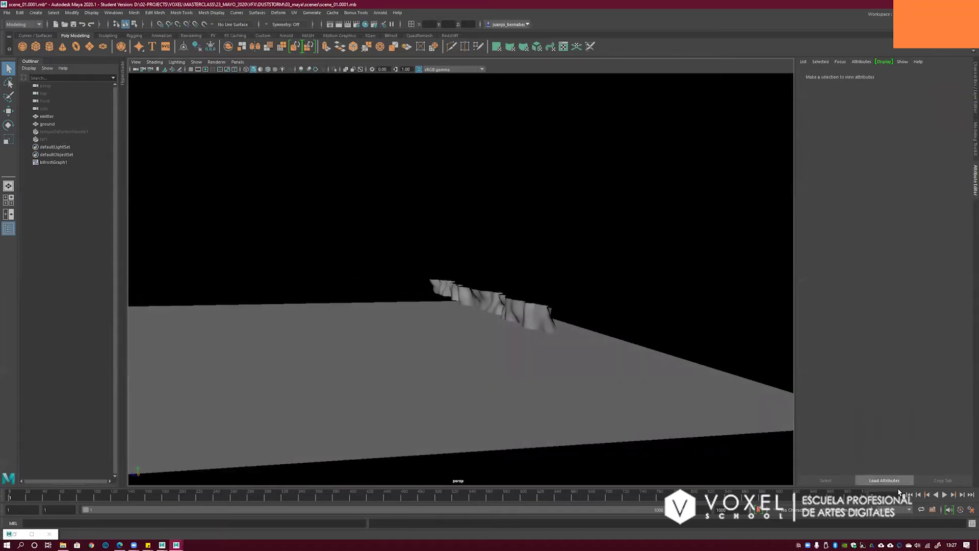
left_click(944, 495)
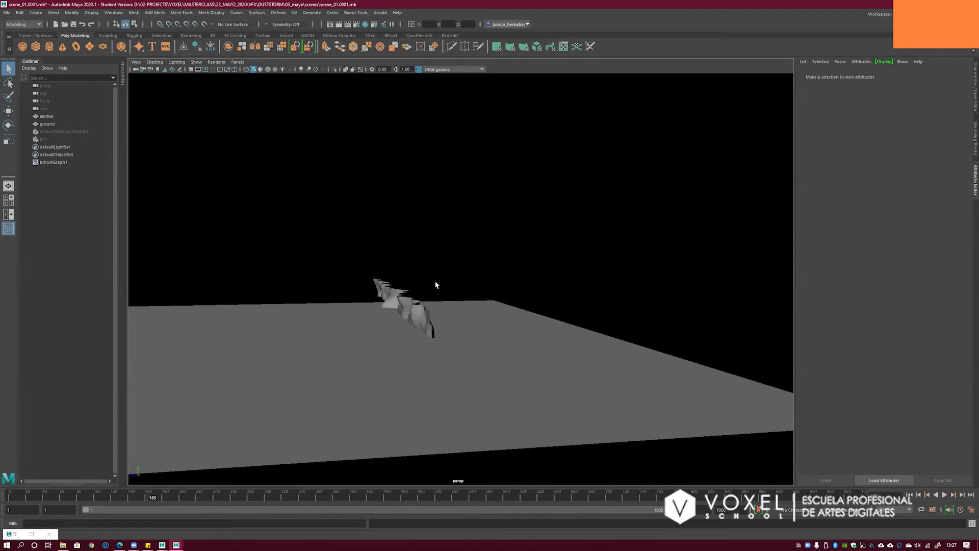
key("Escape")
left_click_drag(446, 287, 496, 276, "alt")
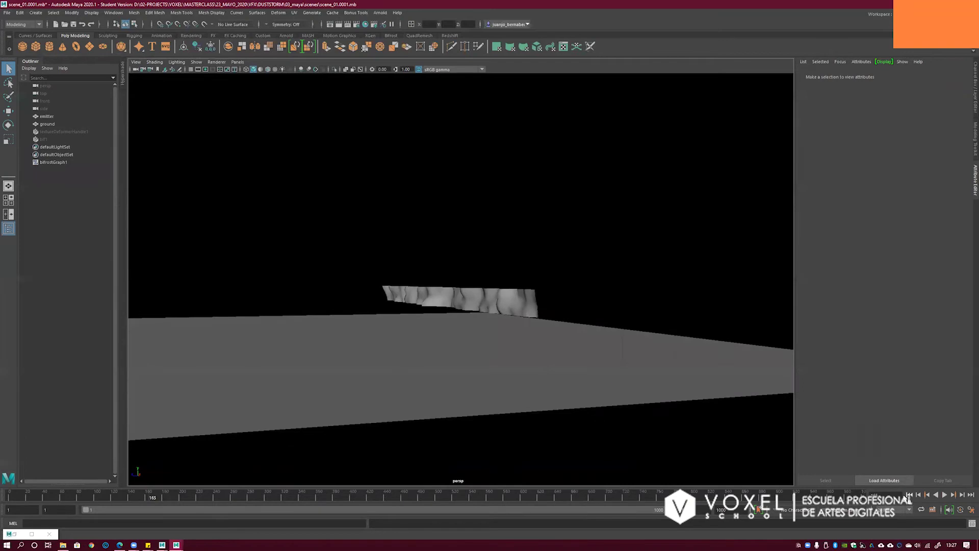
left_click(910, 494)
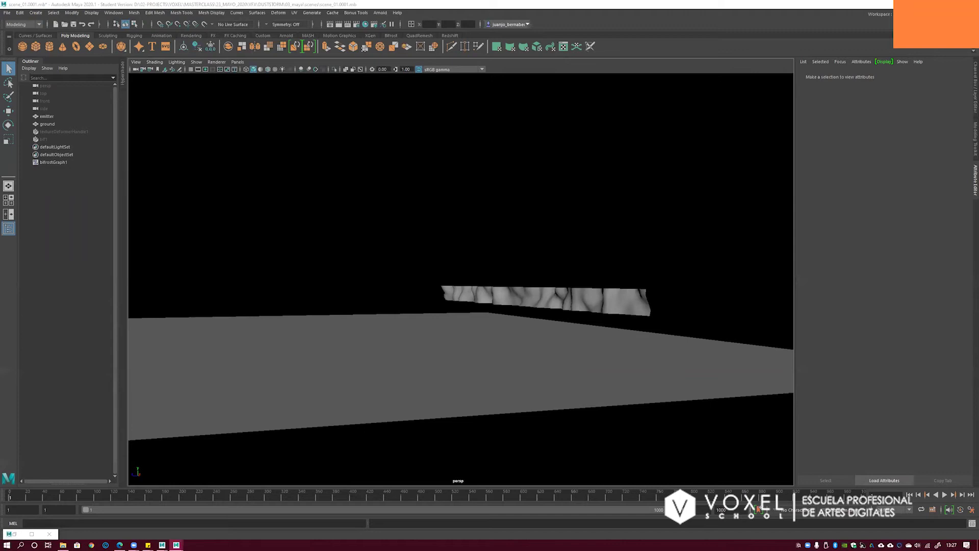
middle_click_drag(577, 246, 542, 262, "alt")
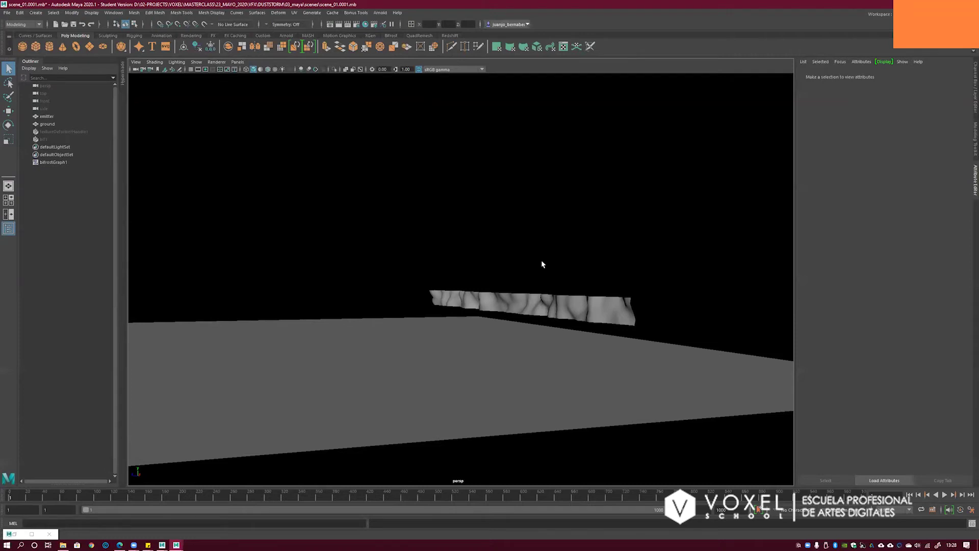
left_click_drag(572, 254, 564, 295, "alt")
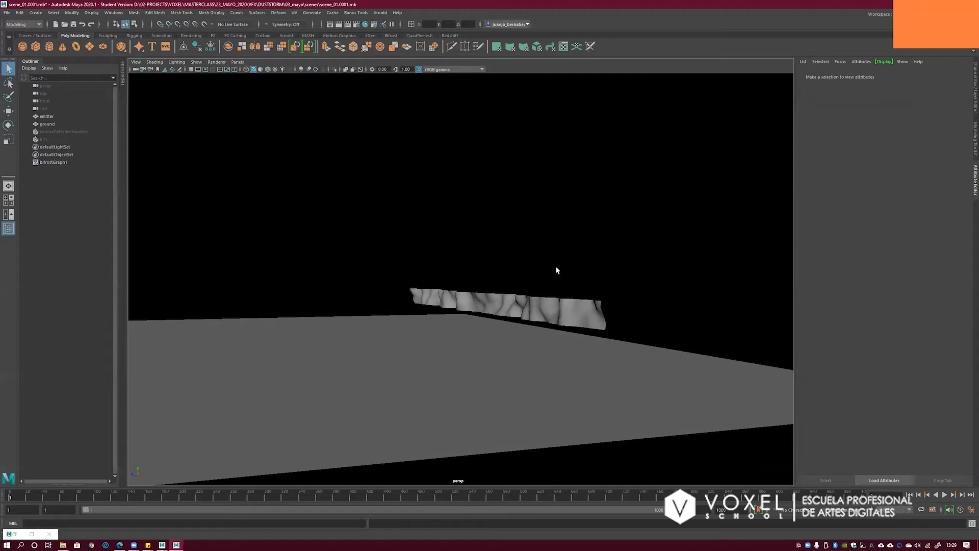
left_click_drag(524, 267, 443, 302, "alt")
left_click(443, 302)
mouse_move(482, 261)
left_mouse_down("alt")
mouse_move(500, 265)
mouse_move(495, 273)
left_mouse_up("alt")
left_click(495, 273)
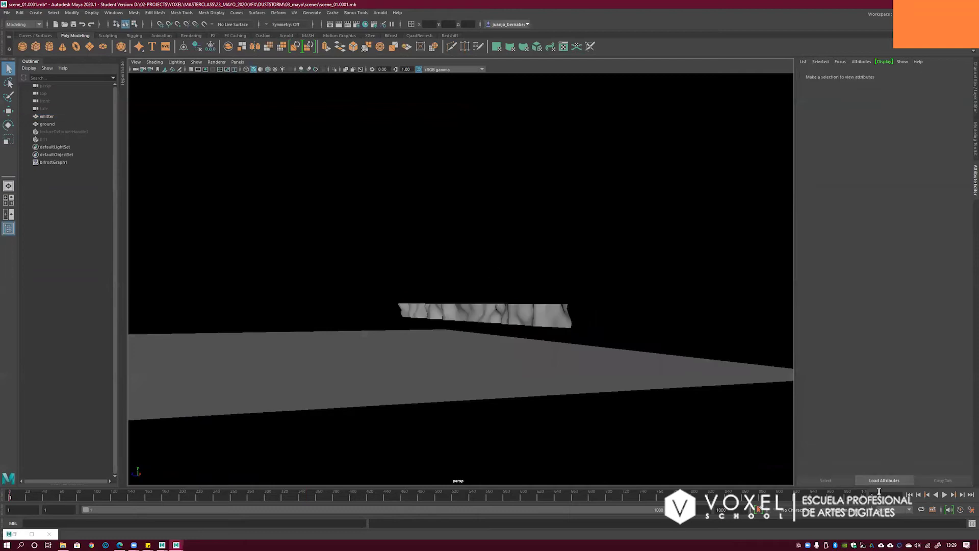
left_click_drag(396, 258, 54, 153, "alt")
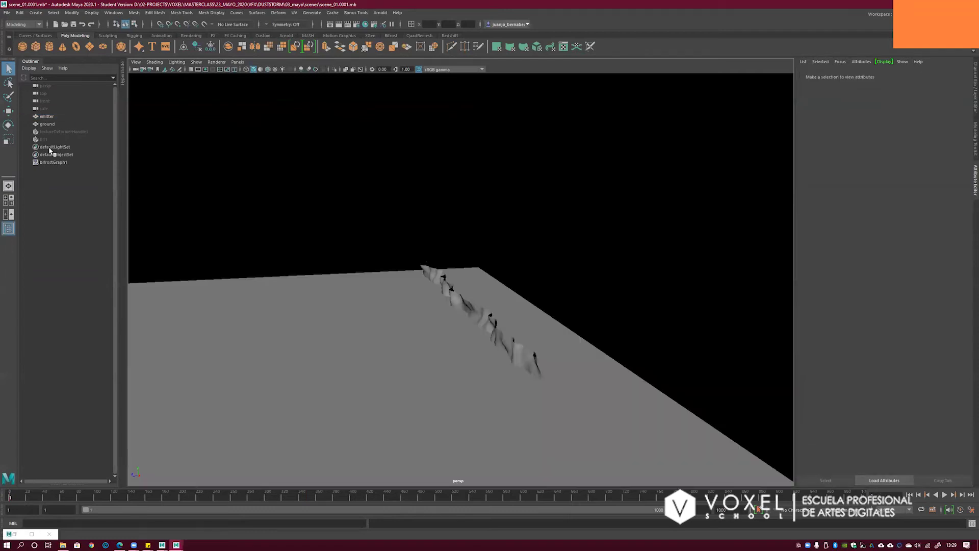
- Bend the emitter strip into a curve by moving a vertex near its middle with soft selection, then return to object mode
left_click_drag(454, 259, 459, 312, "alt")
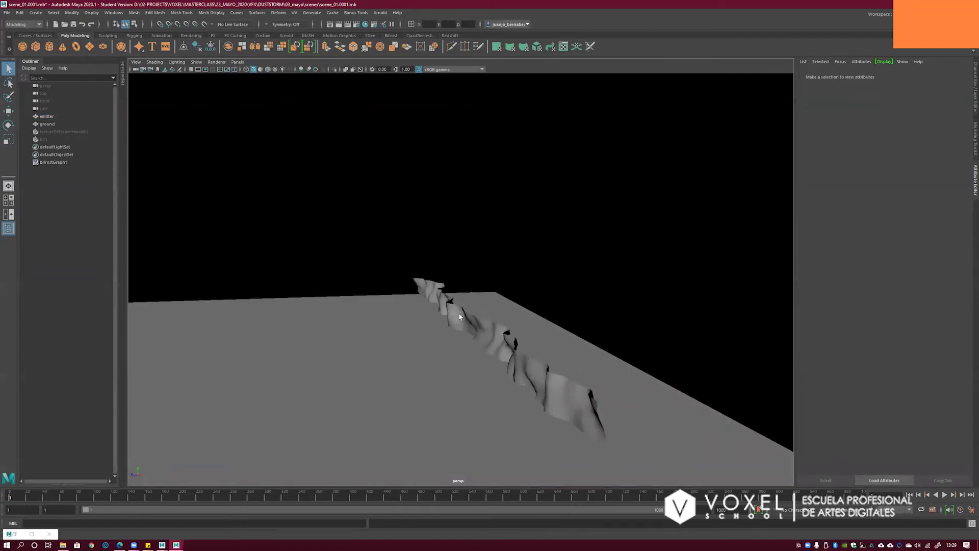
left_click(454, 312)
right_click_drag(452, 312, 419, 309)
left_click_drag(429, 278, 493, 286, "alt")
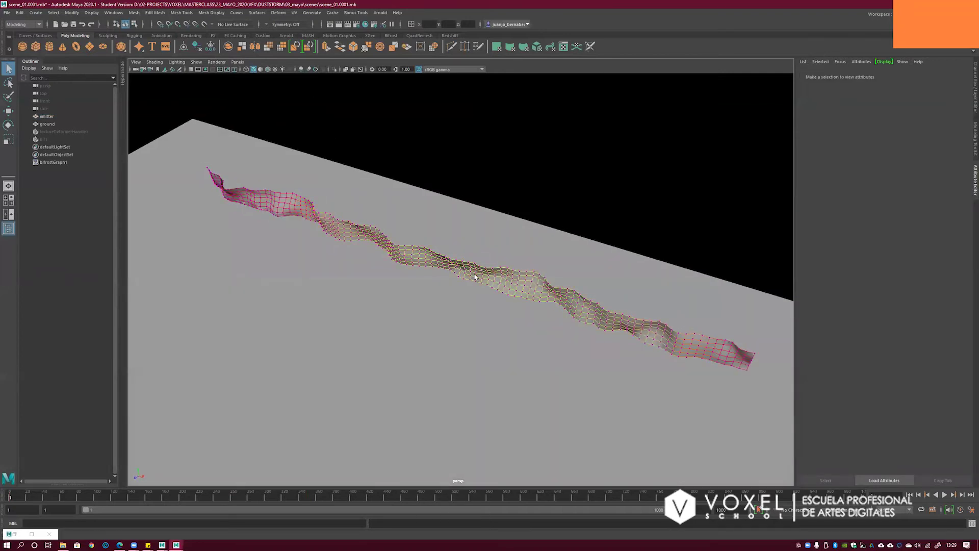
left_click(475, 276)
right_click_drag(560, 291, 446, 276, "alt")
left_click_drag(445, 276, 427, 332, "alt")
key("w")
key("q")
left_click(466, 320)
key("w")
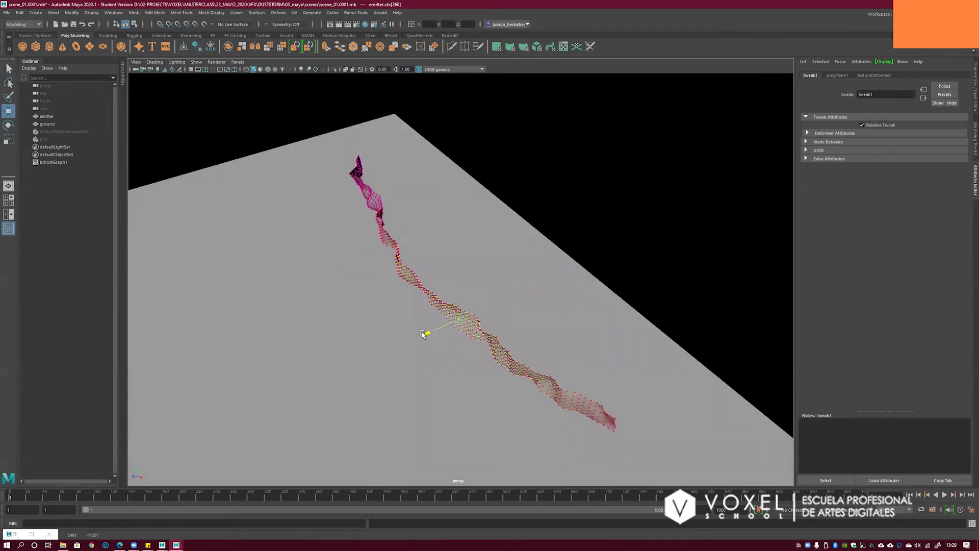
right_click_drag(403, 271, 433, 259)
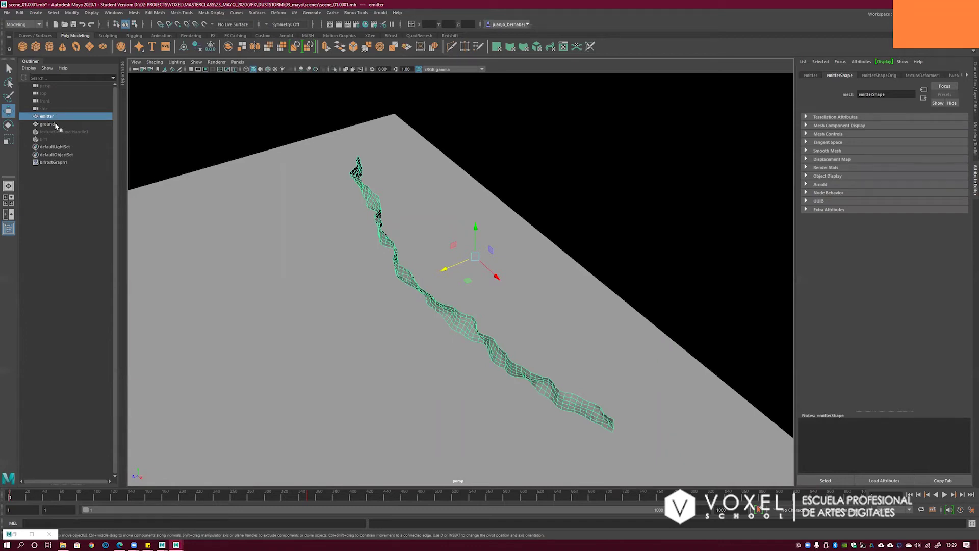
- Reopen the Bifrost graph to inspect the mesh input of the emitterShape node, then minimize the graph window
left_click(17, 534)
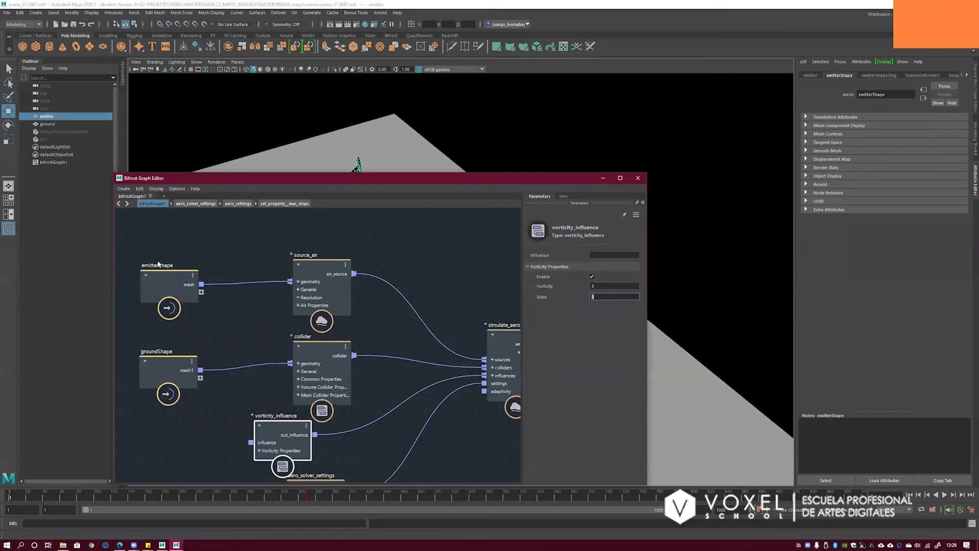
left_click_drag(158, 264, 159, 259)
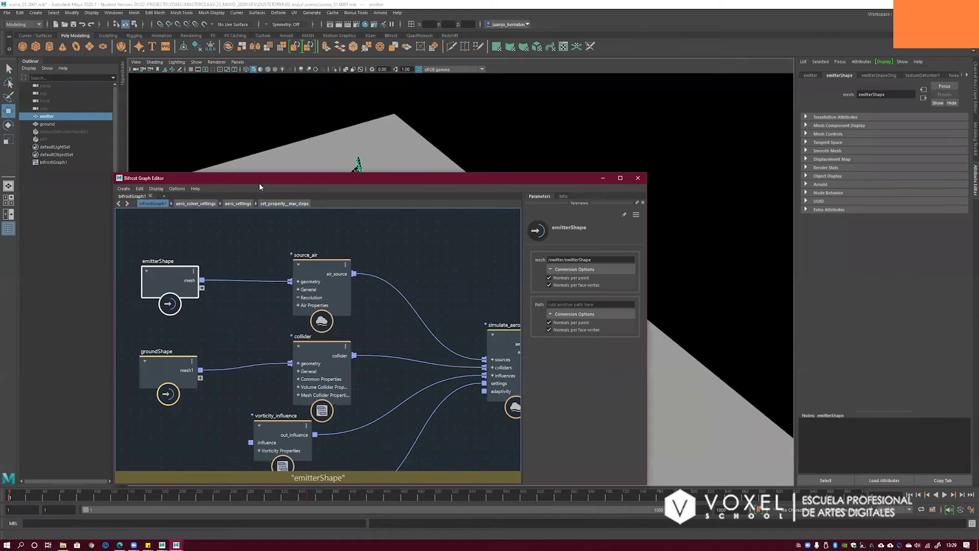
left_click_drag(259, 183, 236, 337)
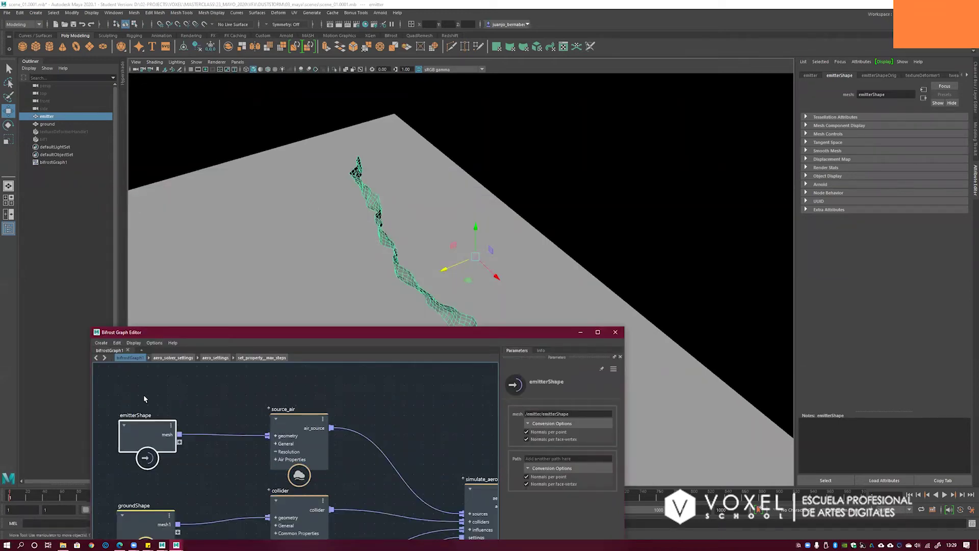
left_click_drag(343, 336, 397, 245)
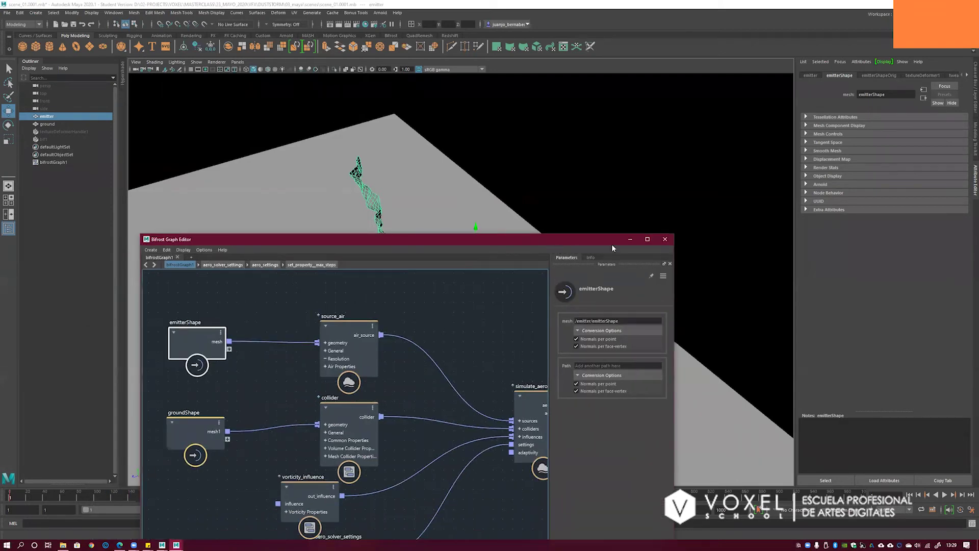
left_click(631, 239)
key("f")
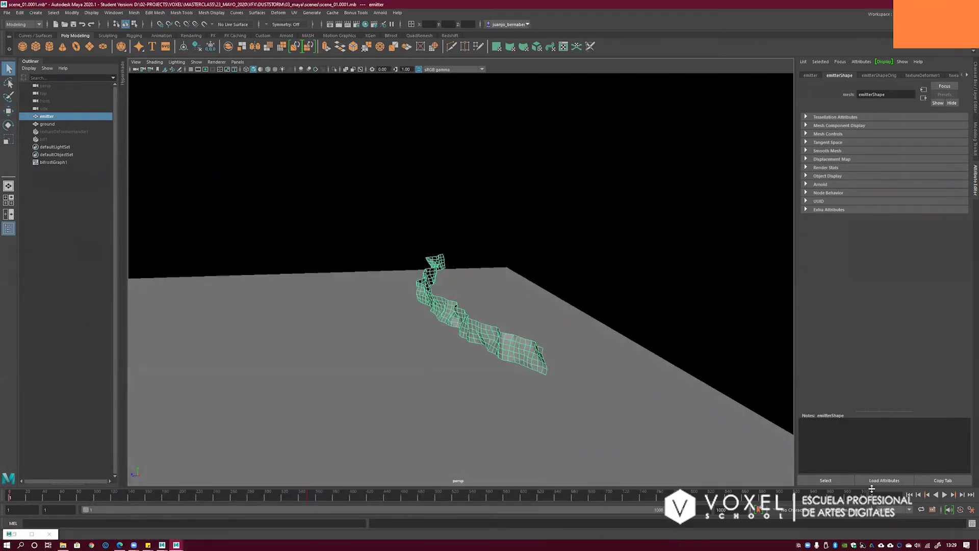
- Increment and save the scene as scene_01.0002.mb with the reshaped emitter, accepting the student version notice
left_click(6, 13)
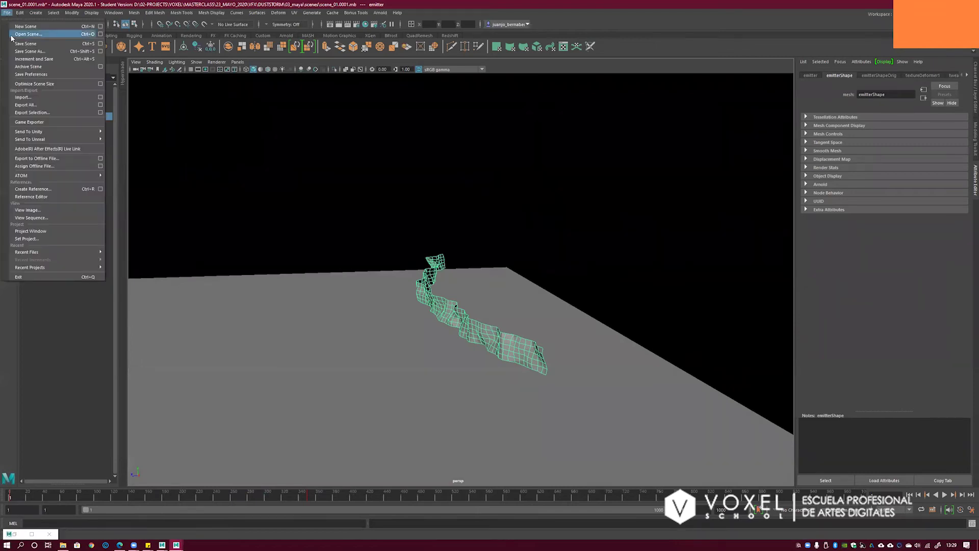
left_click(25, 43)
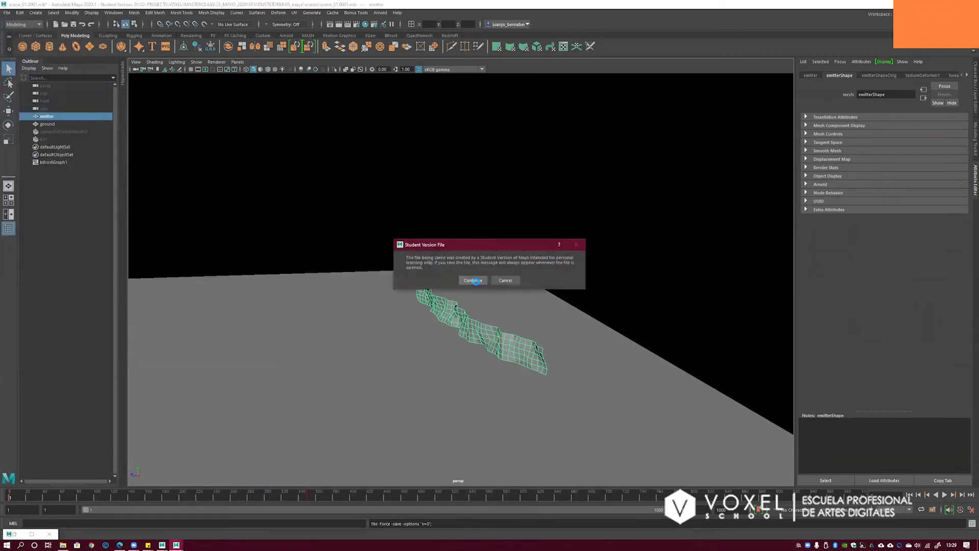
left_click(474, 281)
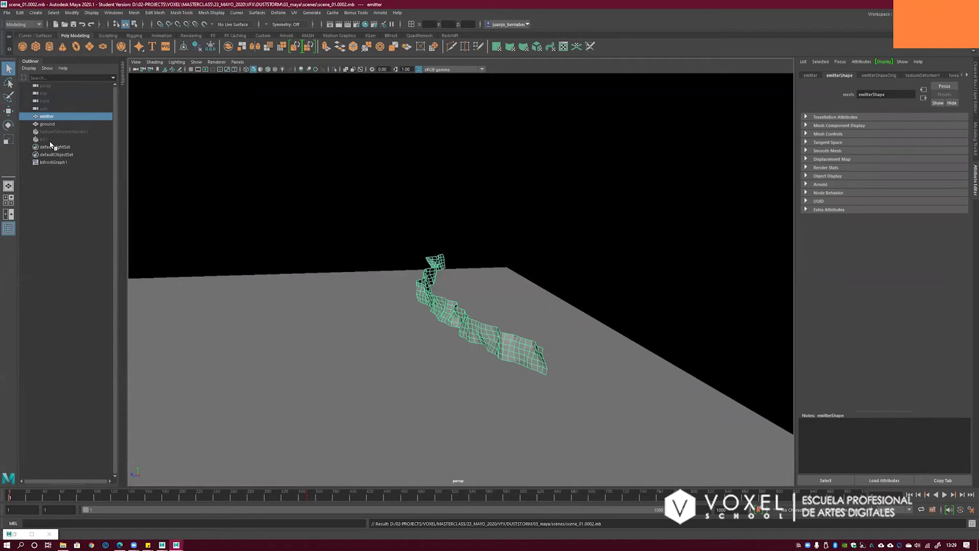
- Unhide bif1 and clear the selection to view the smoke around the curved emitter
left_click(50, 141)
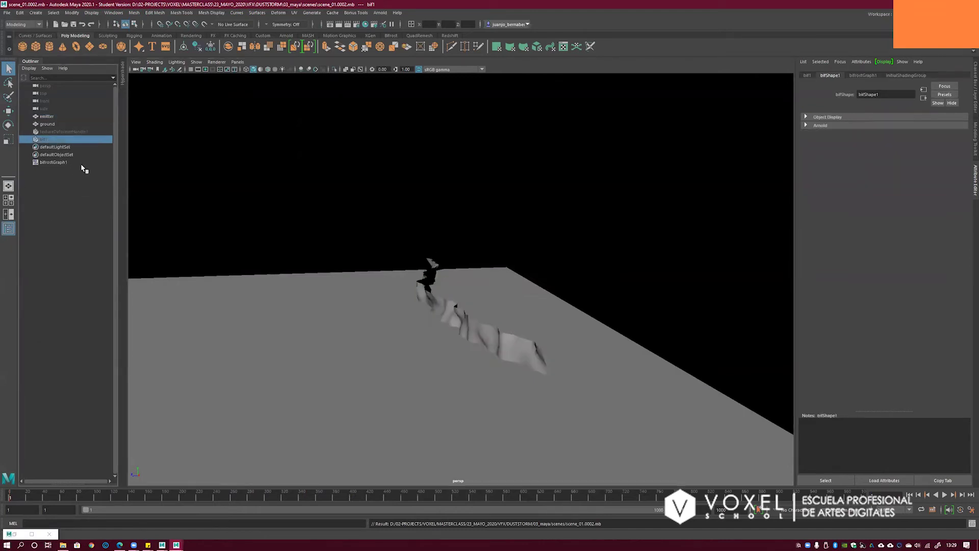
left_click_drag(346, 262, 371, 248, "alt")
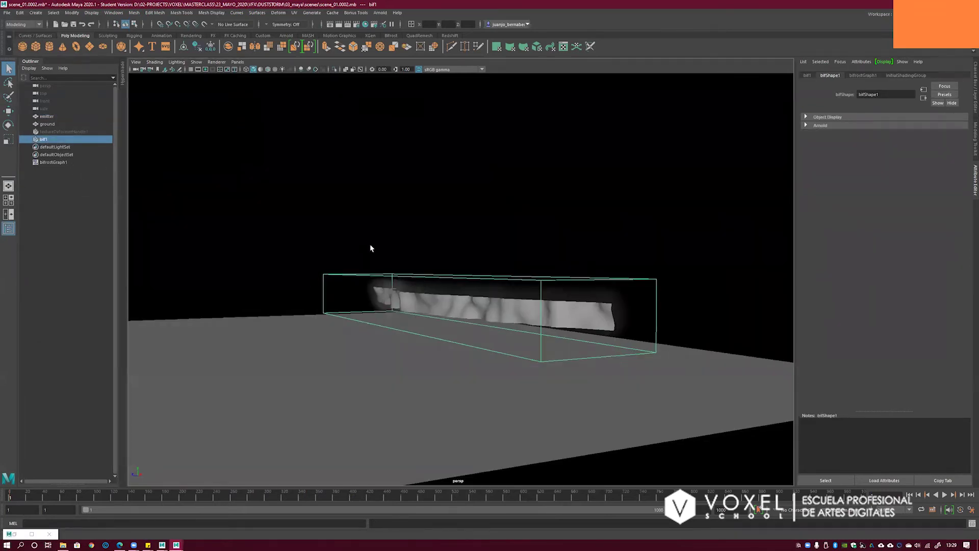
left_click(470, 236)
left_click_drag(563, 265, 534, 276, "alt")
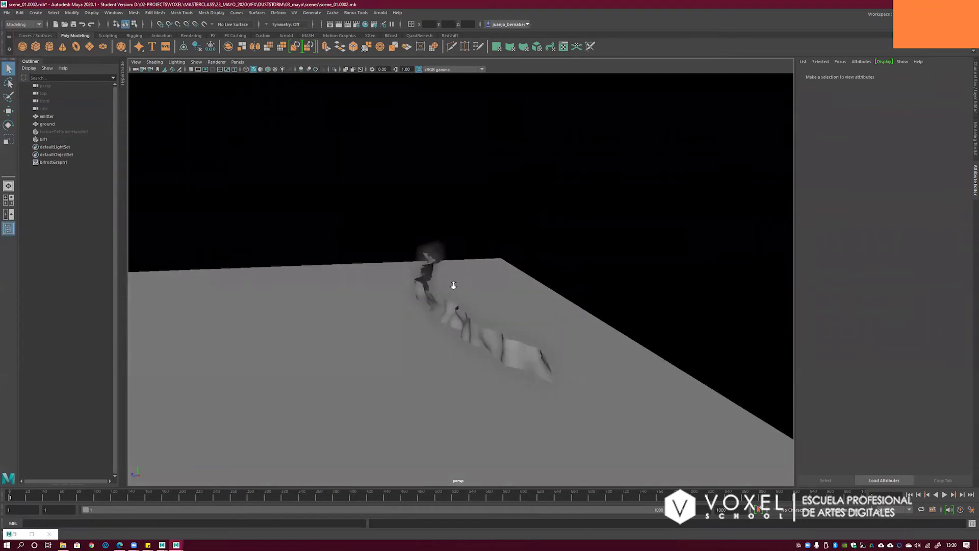
left_click_drag(454, 286, 494, 274, "alt")
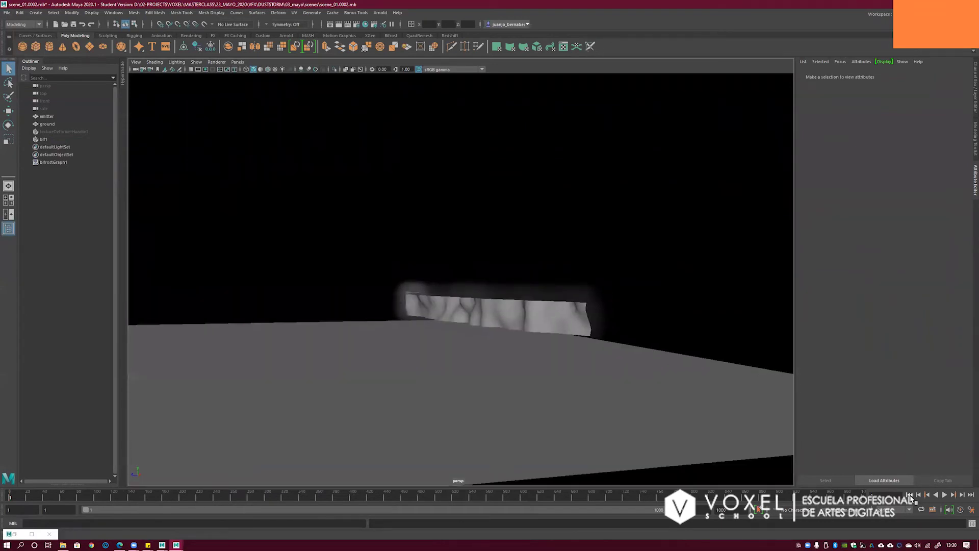
- Play the simulation to examine the smoke from the curved emitter, then stop and return to the first frame
left_click(945, 496)
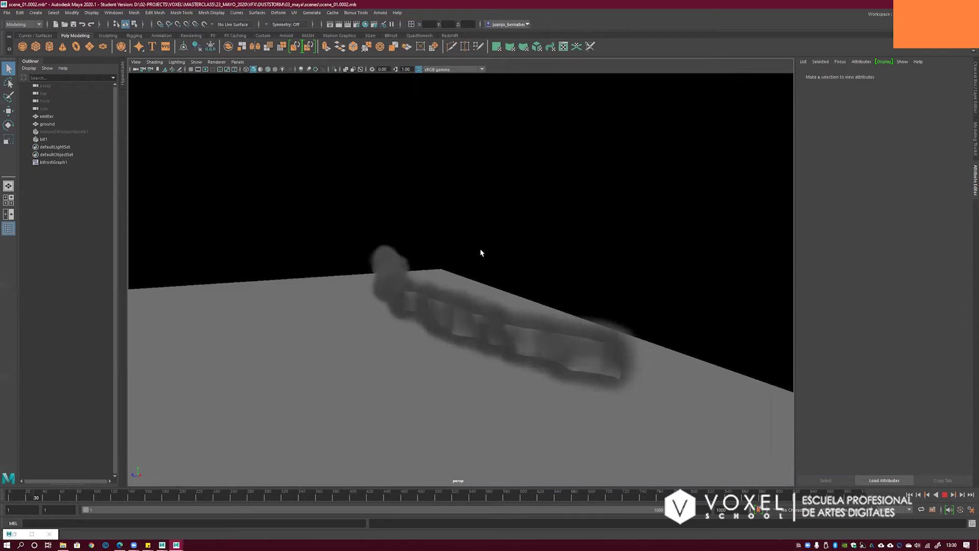
left_click_drag(483, 267, 477, 253, "alt")
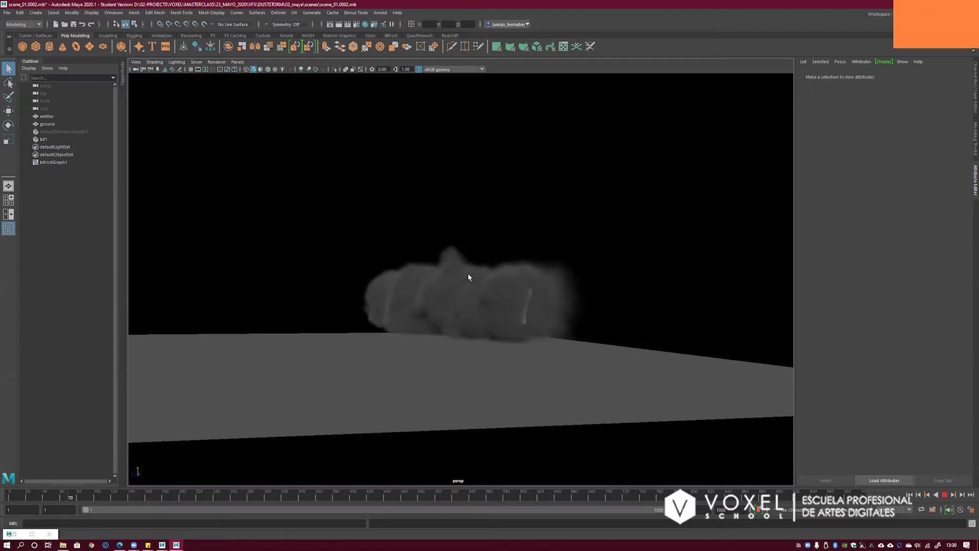
left_click_drag(524, 294, 332, 286, "alt")
key("Escape")
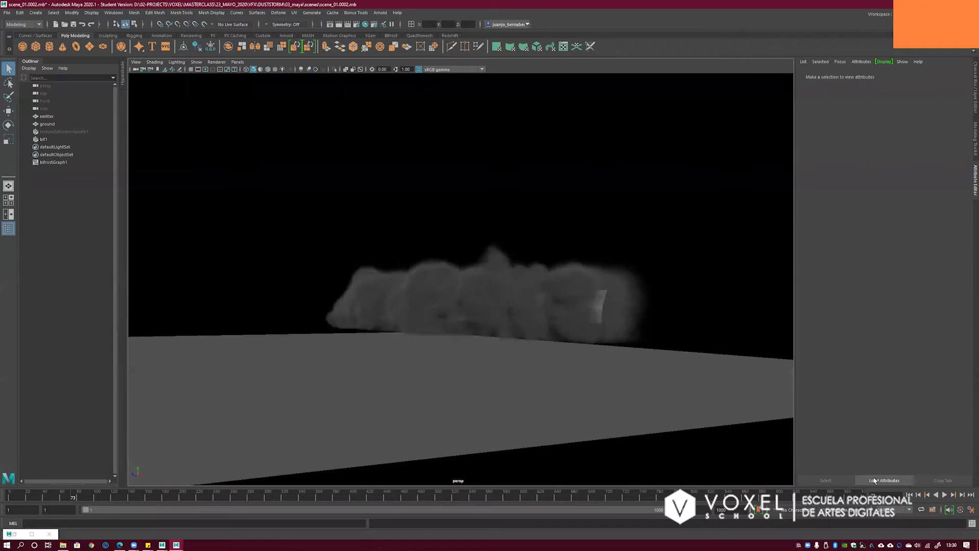
key("alt+shift+v")
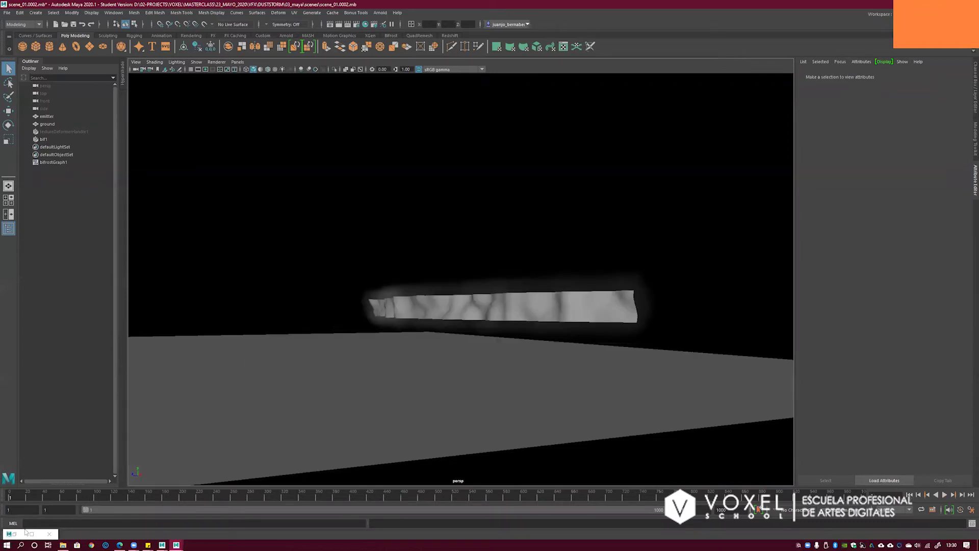
- Reopen the Bifrost graph and search its node list for VDB nodes, then dismiss the search
left_click(25, 533)
left_click_drag(365, 244, 469, 352)
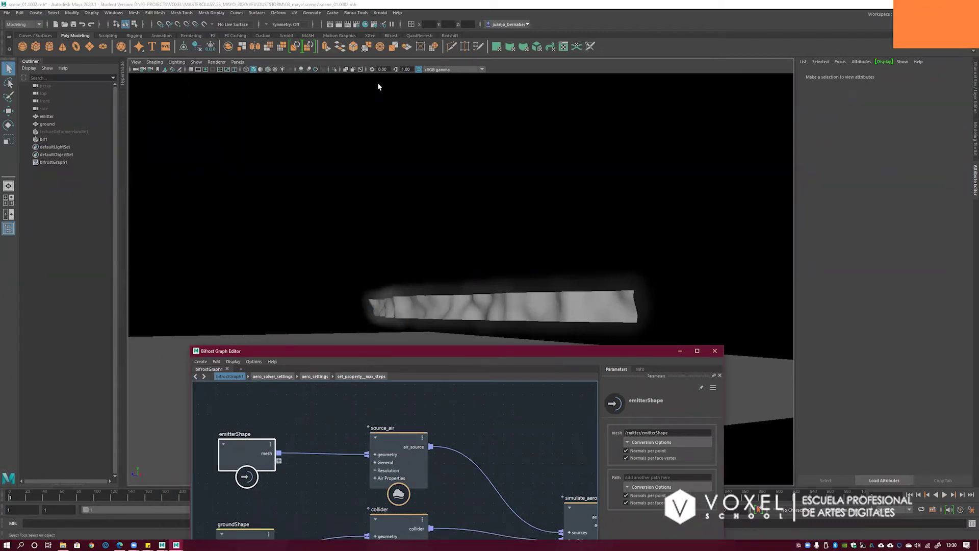
left_click_drag(520, 350, 504, 179)
key("Tab")
type("vfb")
key("BackSpace")
key("BackSpace")
type("db")
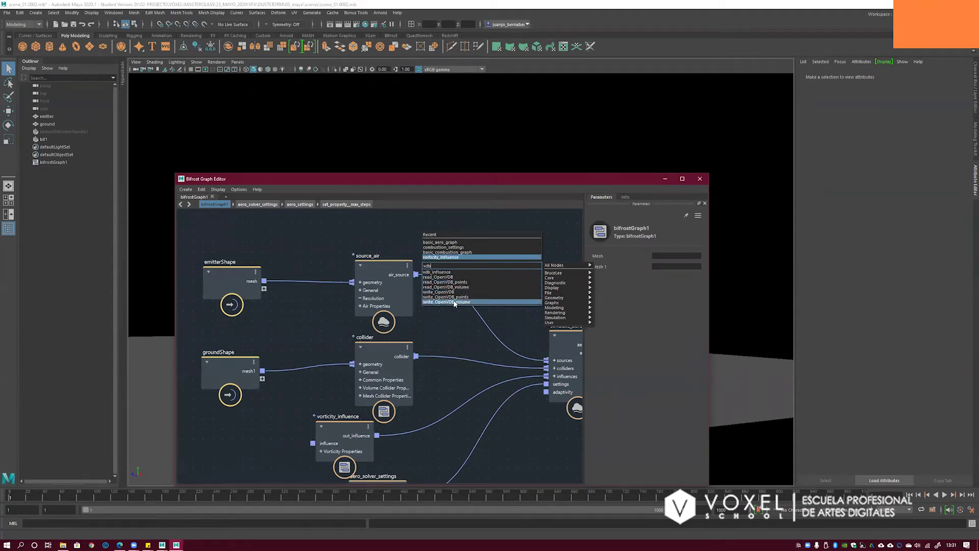
left_click(561, 237)
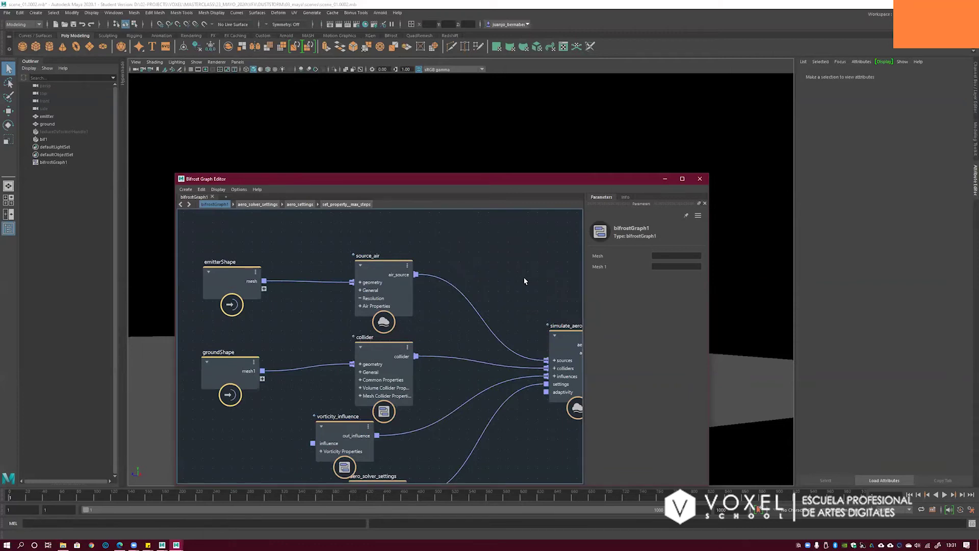
- Examine the simulate_aero node and its link to the output node, comparing the graph with the smoke in the viewport
middle_click_drag(525, 280, 477, 263)
left_click_drag(484, 176, 447, 172)
middle_click_drag(476, 269, 483, 266)
scroll(477, 268, "down", 3)
middle_click_drag(423, 256, 387, 241)
left_click_drag(443, 175, 373, 323)
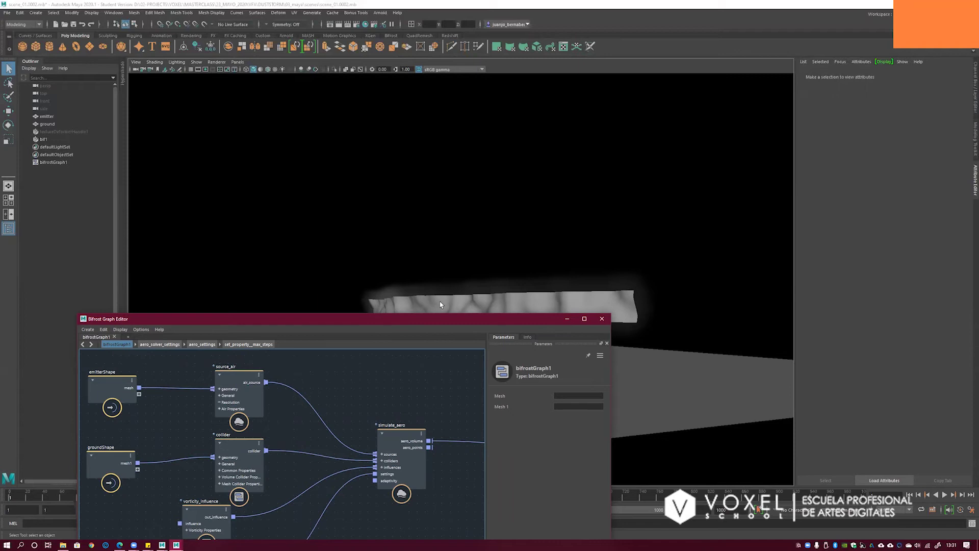
left_click_drag(395, 319, 374, 321)
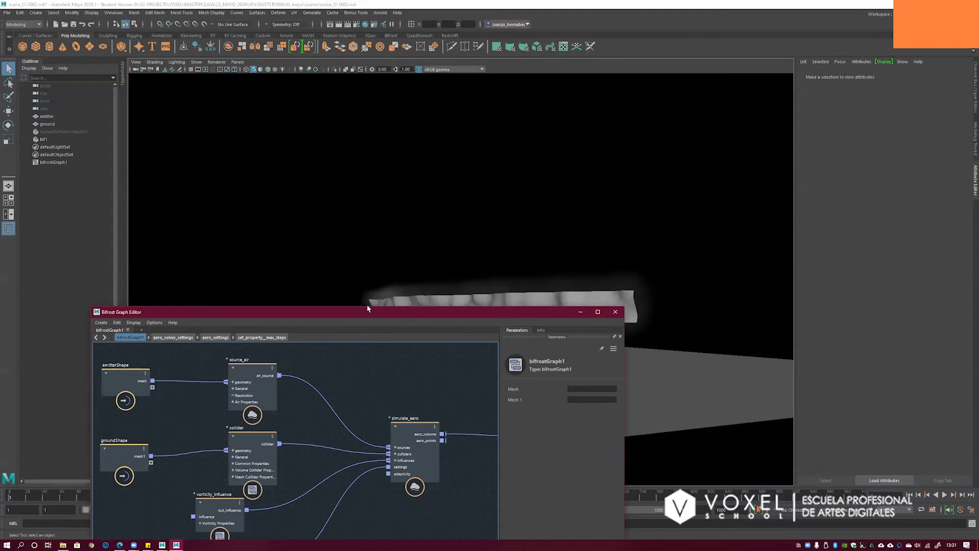
left_click_drag(360, 366, 393, 397)
left_click_drag(388, 313, 404, 211)
left_click(417, 330)
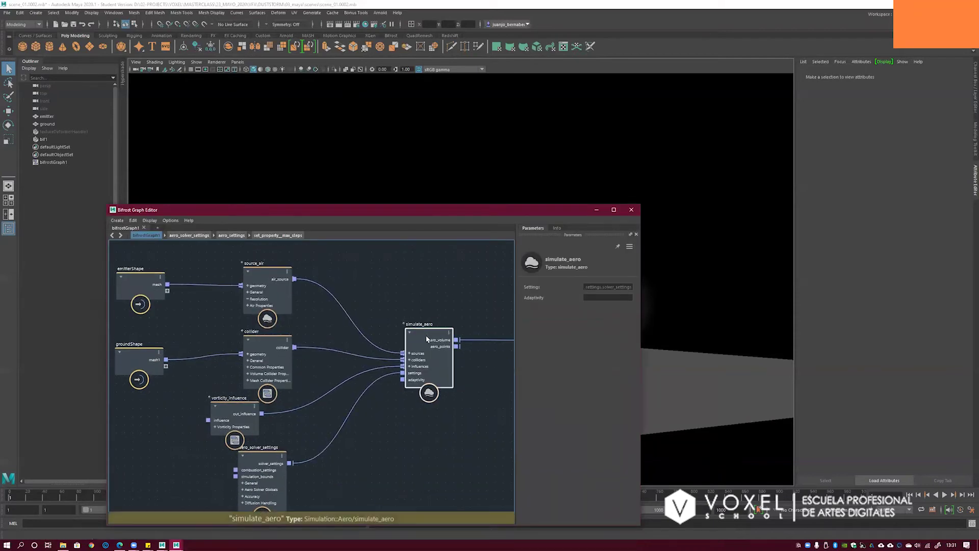
middle_click_drag(404, 287, 274, 301, "alt")
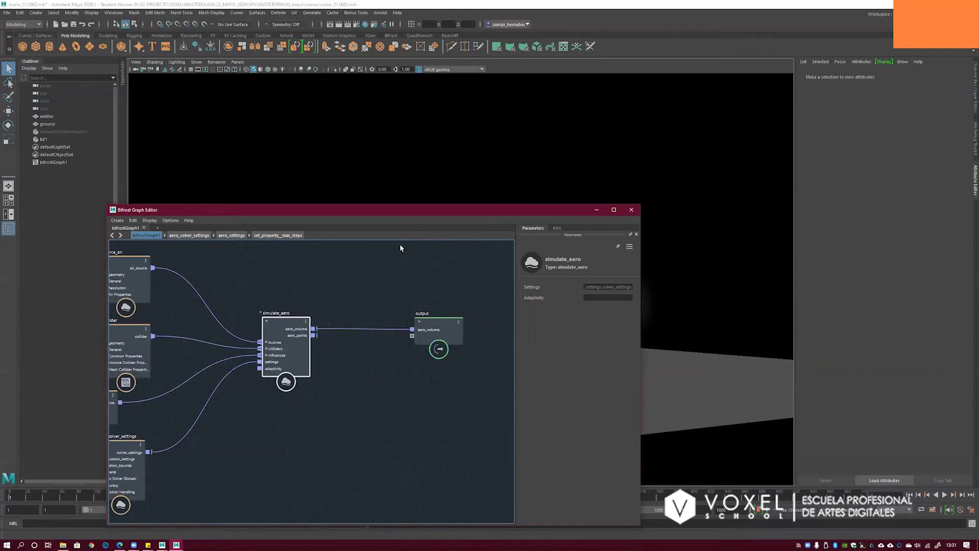
left_click_drag(391, 217, 281, 350)
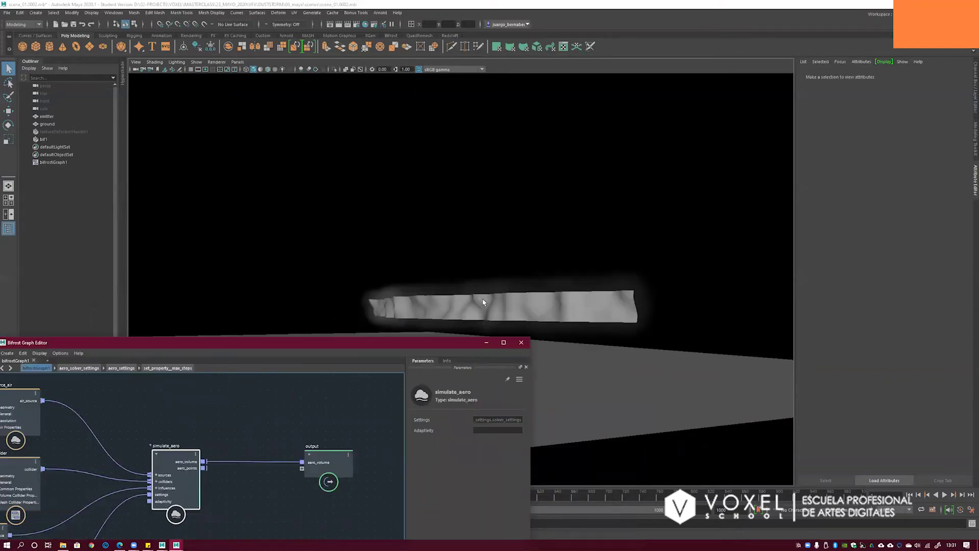
left_click_drag(351, 342, 328, 350)
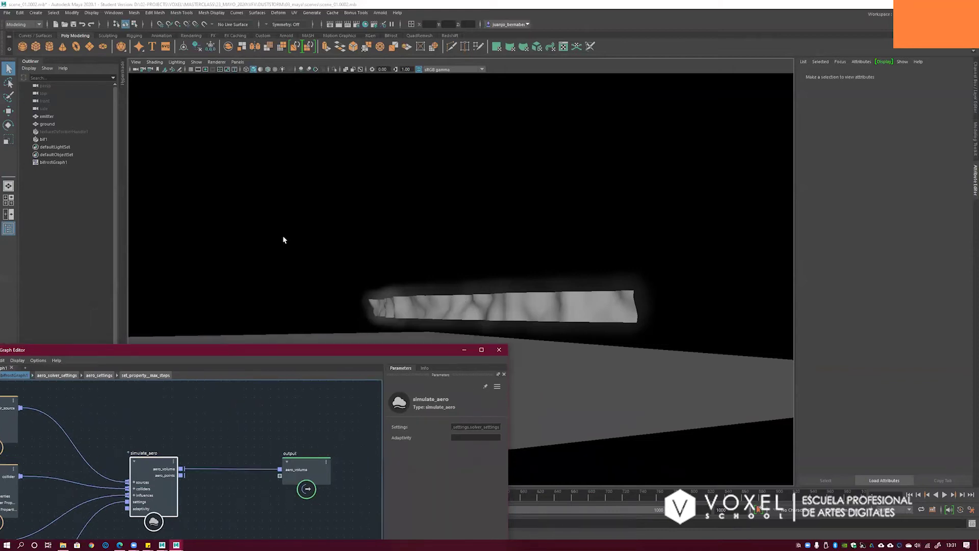
- Open the Hypershade beside the viewport and create an aiStandardVolume material in its work area
left_click(365, 24)
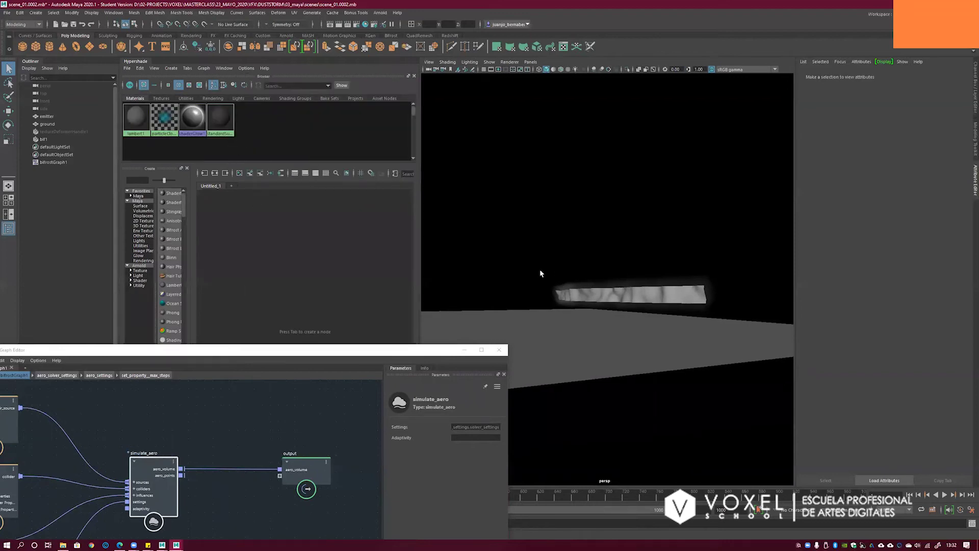
left_click(318, 265)
key("Tab")
type("ai")
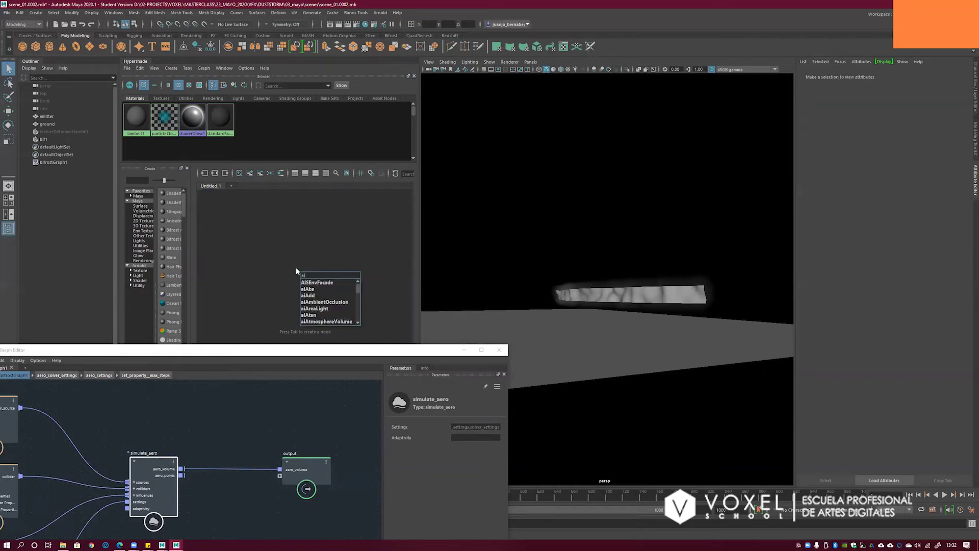
type("stan")
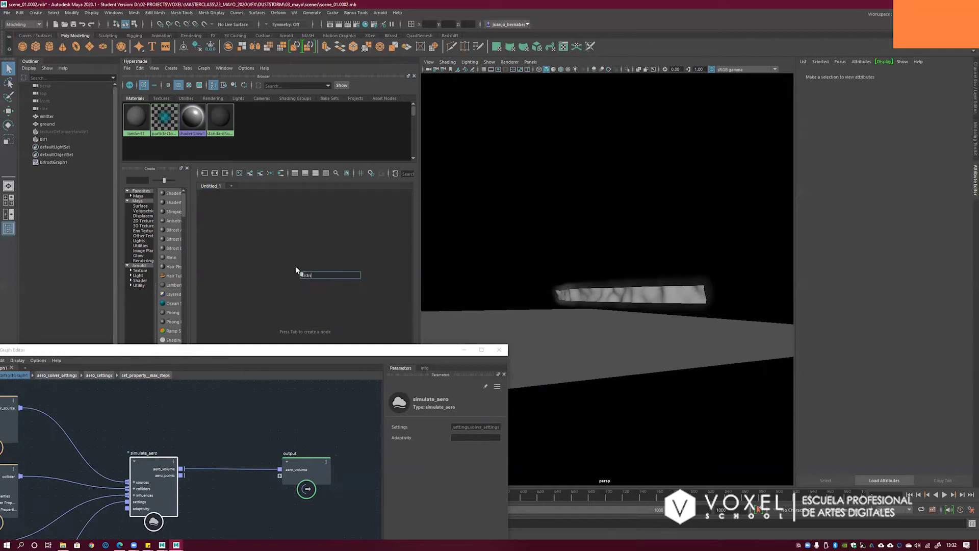
key("Down")
key("Down")
key("Down")
key("Return")
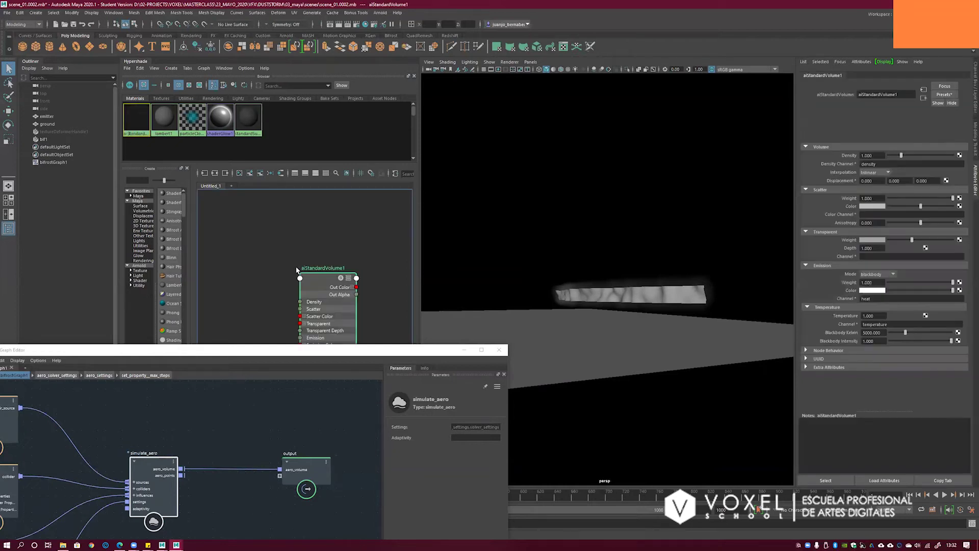
left_click_drag(336, 271, 329, 258)
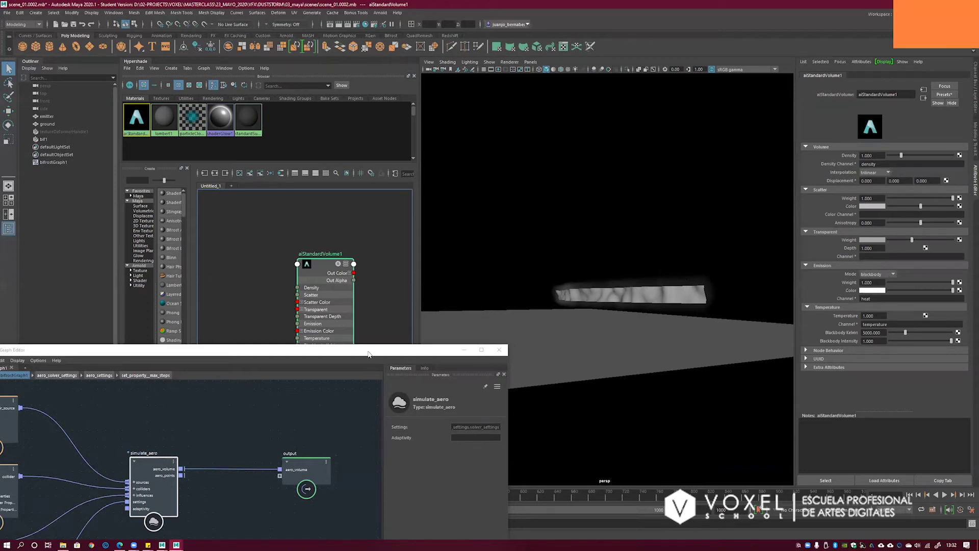
- Search the Bifrost graph's node list for Arnold nodes and browse the matches, then clear the search text
left_click_drag(369, 353, 383, 347)
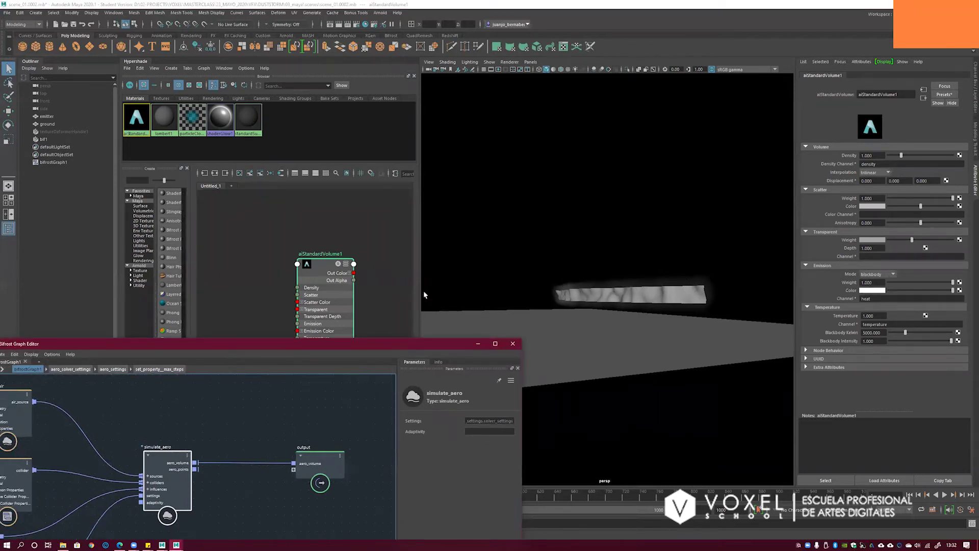
left_click_drag(377, 346, 492, 276)
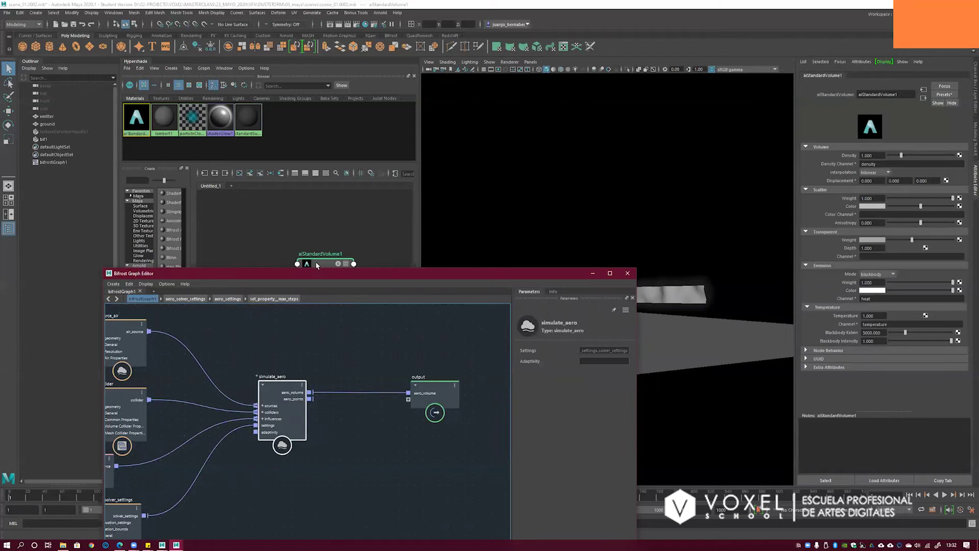
left_click(373, 361)
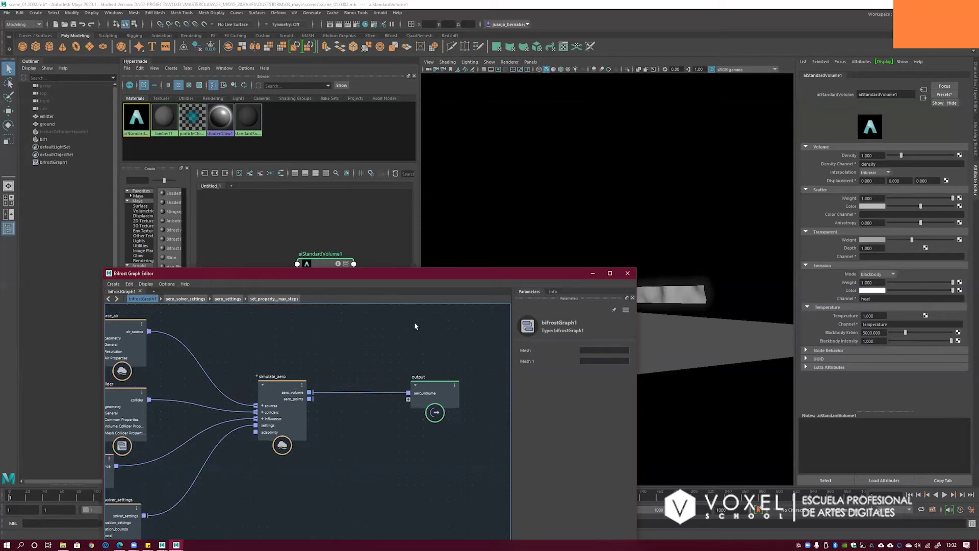
key("Tab")
type("ais")
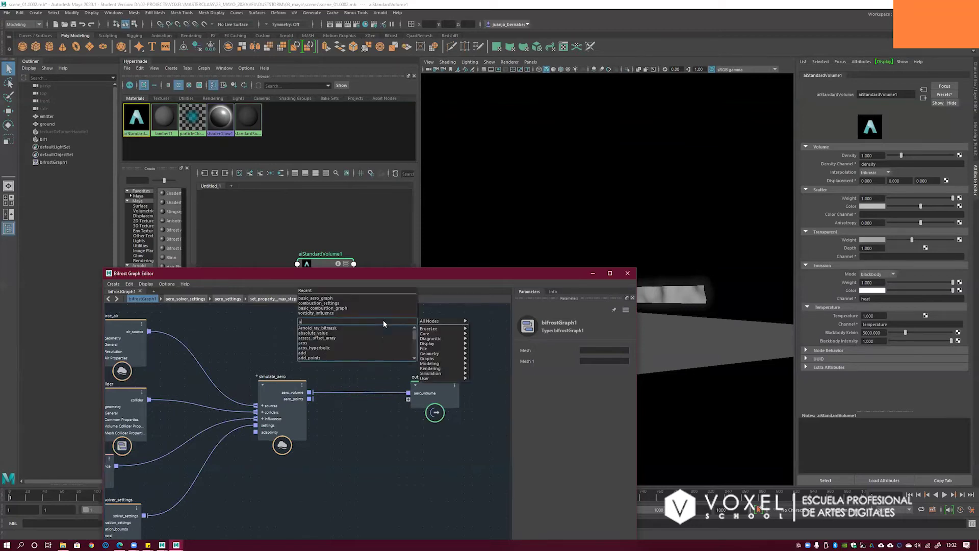
key("BackSpace")
key("BackSpace")
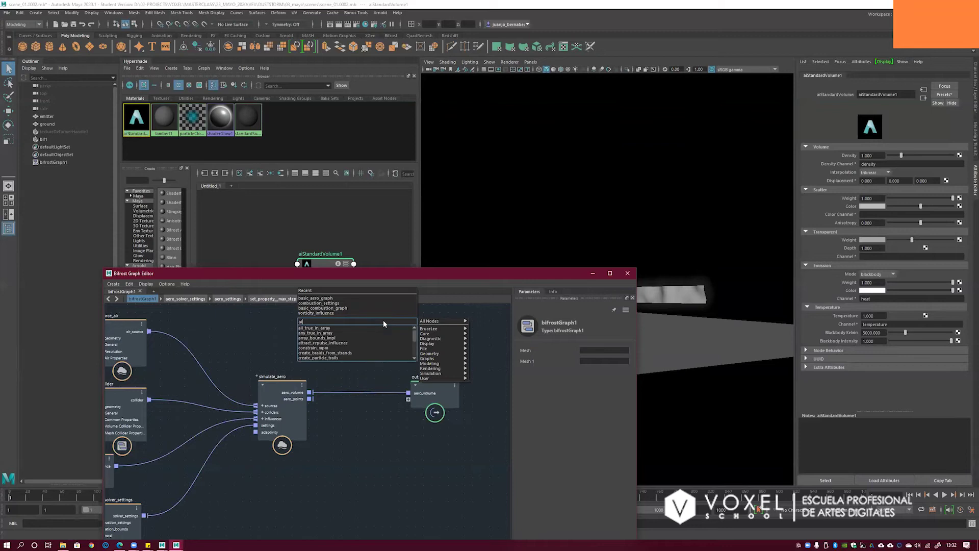
type("rn")
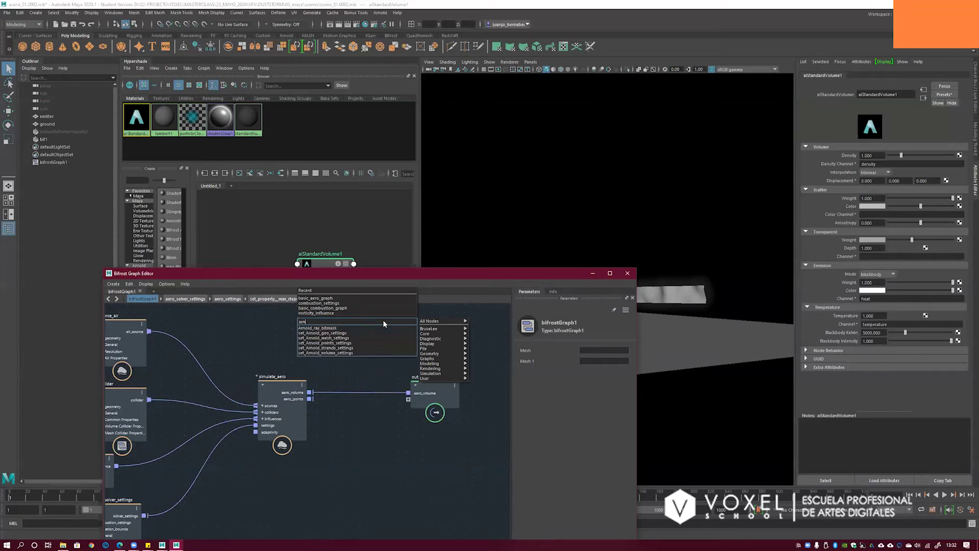
key("Down")
key("Down")
key("Down")
key("Down")
key("Down")
key("Down")
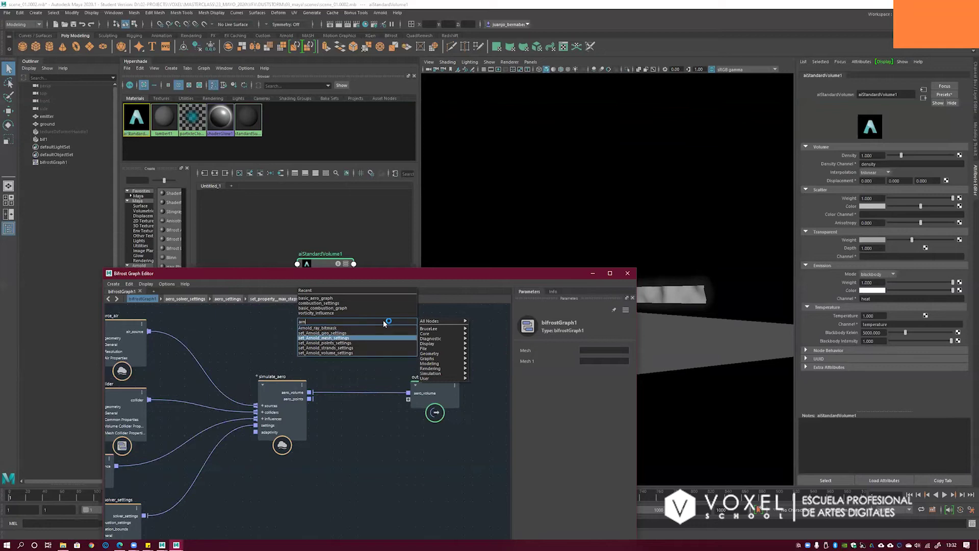
key("Up")
key("Up")
key("Up")
key("Up")
key("Up")
key("Up")
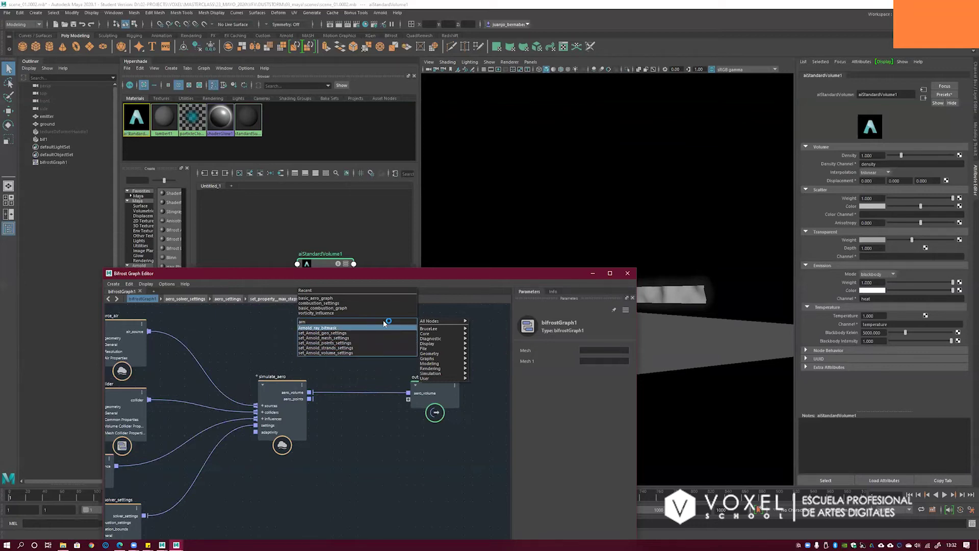
key("BackSpace")
key("BackSpace")
key("BackSpace")
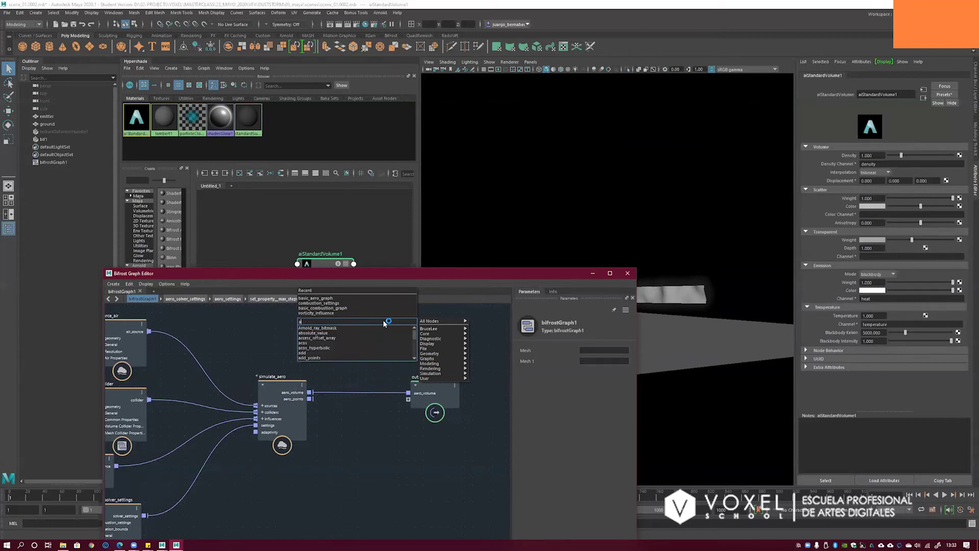
- Add an assign_material node to the Bifrost graph and place it below the link between simulate_aero and output
type("materi")
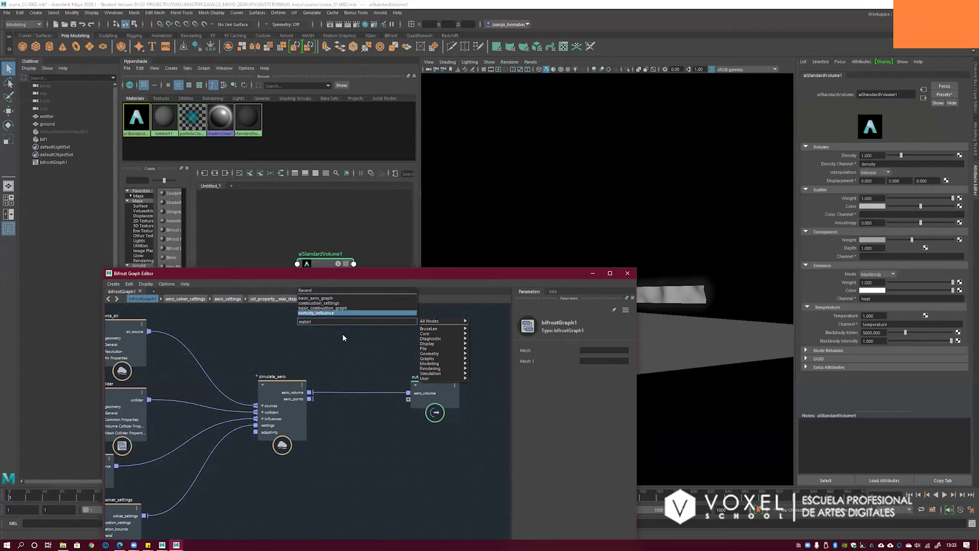
left_click(333, 334)
left_click_drag(365, 330, 349, 327)
middle_click_drag(361, 353, 387, 341, "alt")
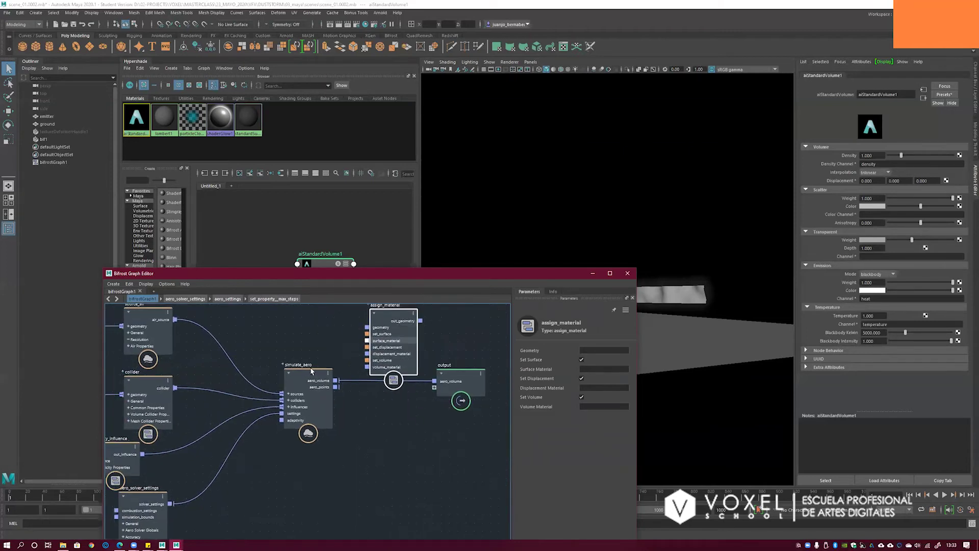
left_click_drag(390, 328, 425, 430)
middle_click_drag(404, 369, 368, 327, "alt")
left_click_drag(384, 376, 376, 376)
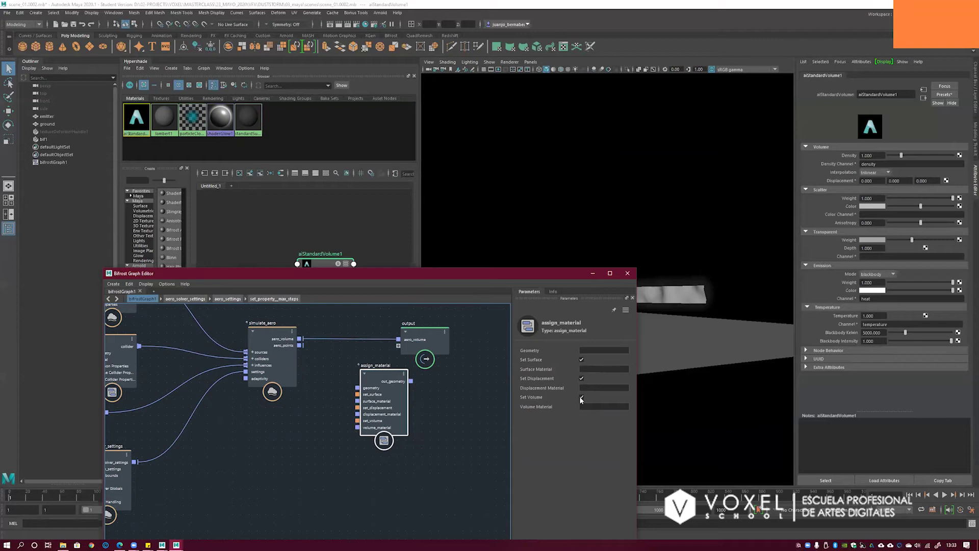
- Turn off Set Displacement and Set Surface on the assign_material node, and shift the output node farther from simulate_aero
left_click(582, 378)
left_click(581, 360)
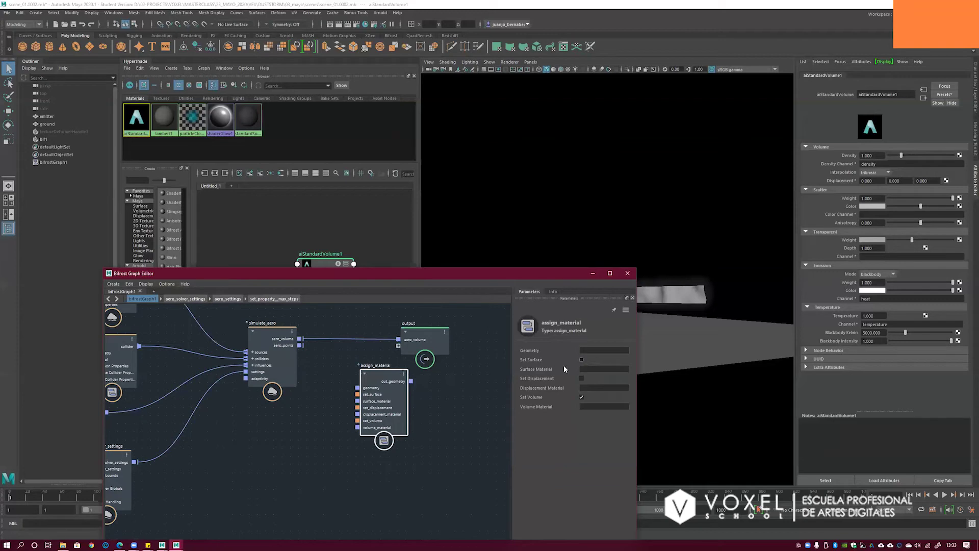
middle_click_drag(451, 357, 480, 354, "alt")
left_click_drag(449, 332, 465, 332)
- Return to the first frame and save the scene
left_click(910, 495)
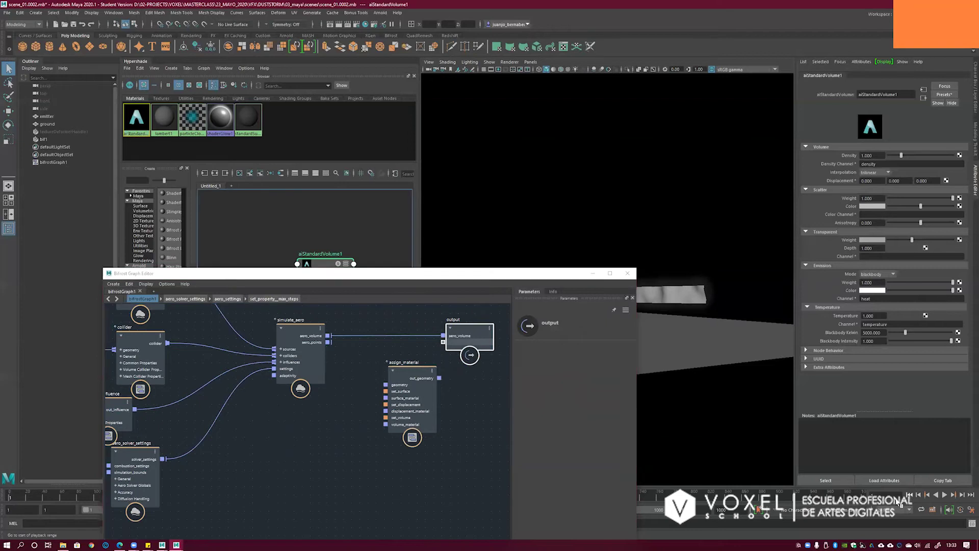
left_click(7, 13)
left_click(18, 44)
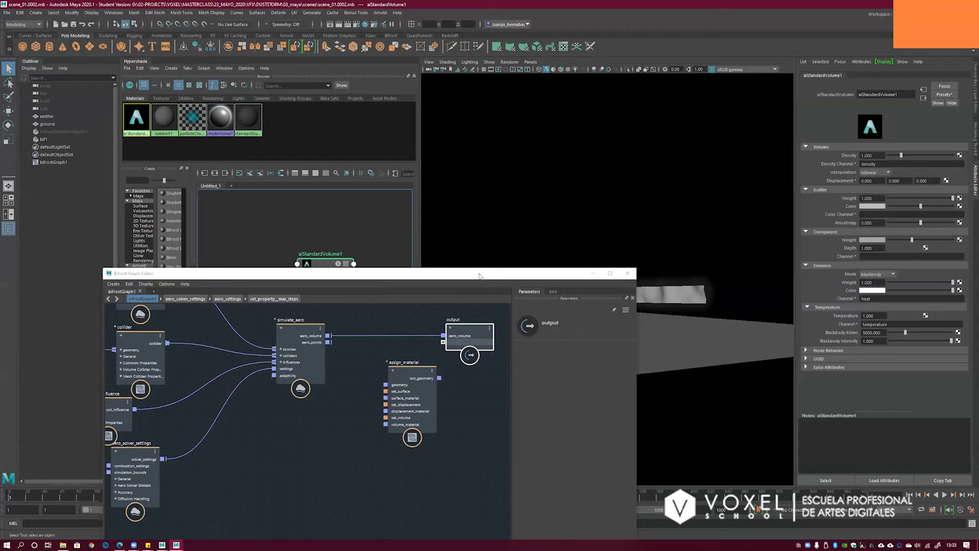
- Spread out the graph nodes so that assign_material sits between simulate_aero and the output node
left_click_drag(474, 278, 500, 269)
left_click(425, 360)
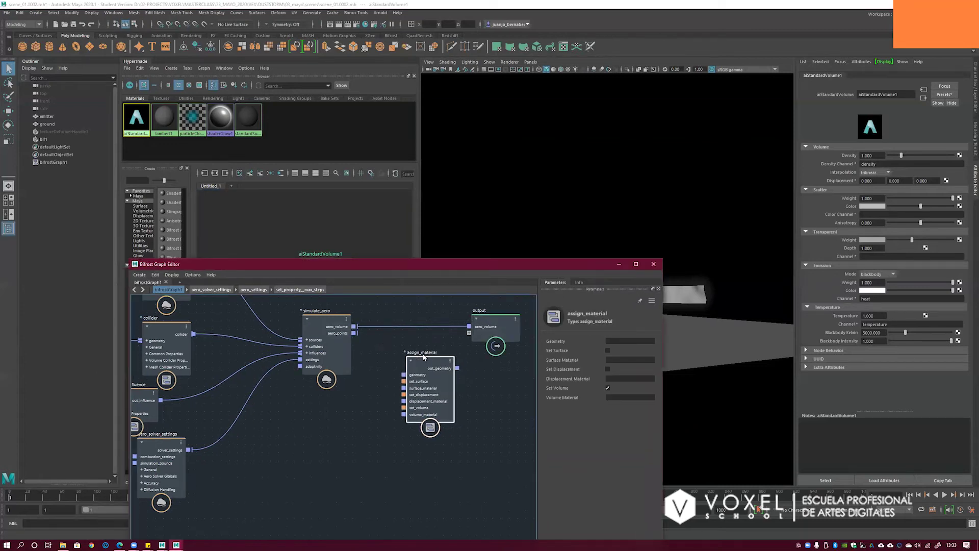
mouse_move(426, 360)
left_mouse_down()
mouse_move(424, 317)
mouse_move(405, 358)
mouse_move(431, 315)
mouse_move(387, 347)
mouse_move(423, 353)
mouse_move(424, 370)
left_mouse_up()
middle_click_drag(373, 343, 333, 349, "alt")
left_click_drag(454, 327, 489, 327)
middle_click_drag(427, 327, 407, 326, "alt")
left_click_drag(470, 326, 476, 327)
middle_click_drag(413, 321, 419, 318, "alt")
left_click_drag(475, 325, 471, 321)
middle_click_drag(402, 322, 429, 323, "alt")
left_click_drag(406, 359, 416, 354)
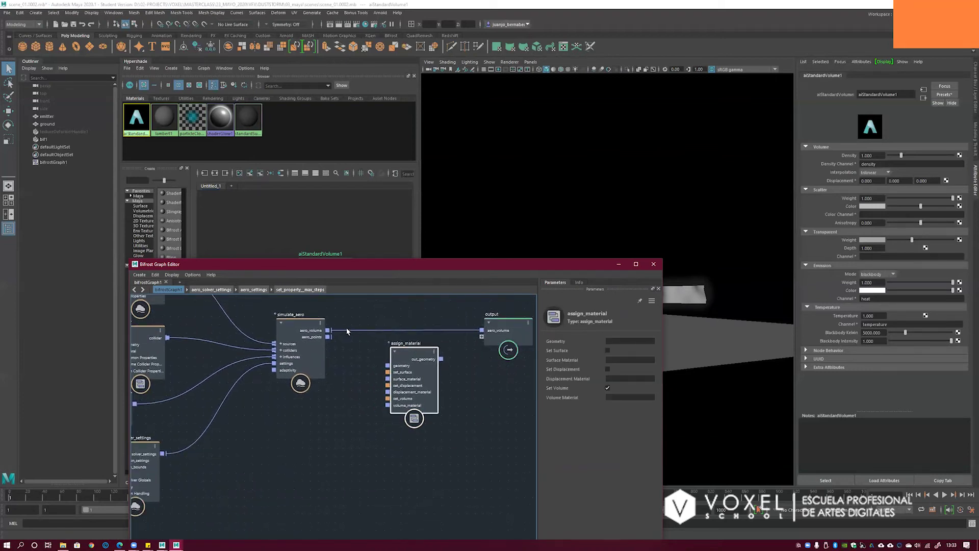
- Connect simulate_aero's aero_volume to assign_material's geometry and out_geometry to the output's aero_volume, keeping the aiStandardVolume1 shader uncovered by the graph window
left_click_drag(329, 335, 396, 359)
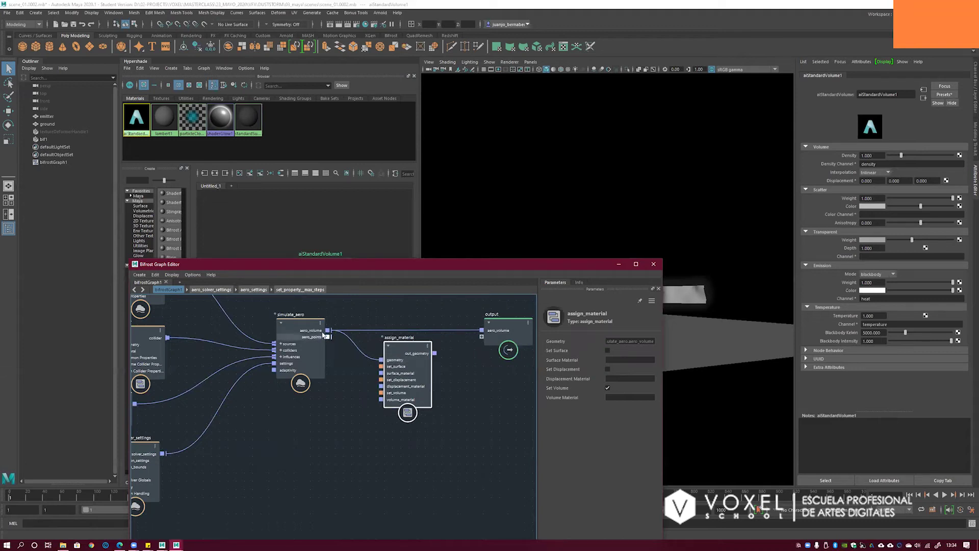
left_click_drag(423, 359, 481, 333)
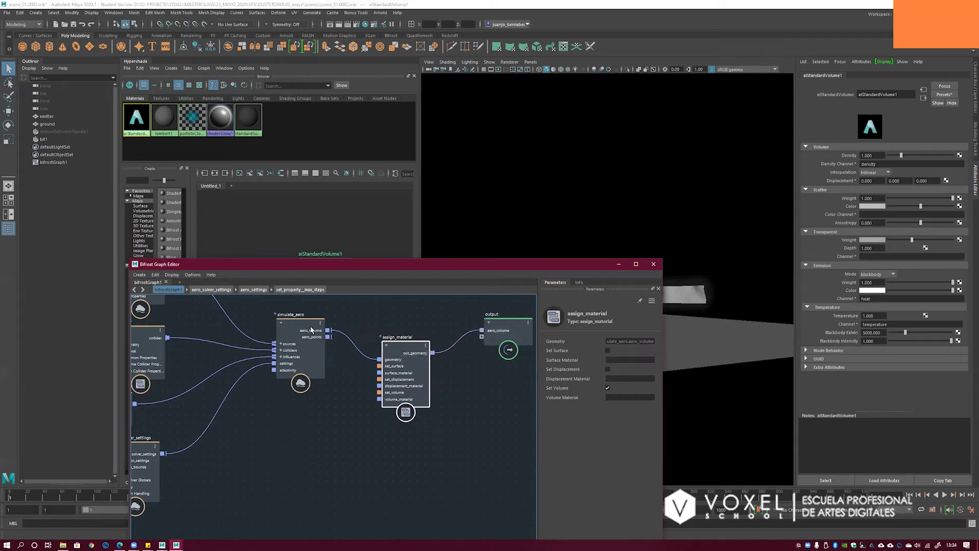
left_click_drag(400, 347, 407, 330)
left_click_drag(484, 266, 493, 262)
middle_click_drag(459, 361, 480, 359)
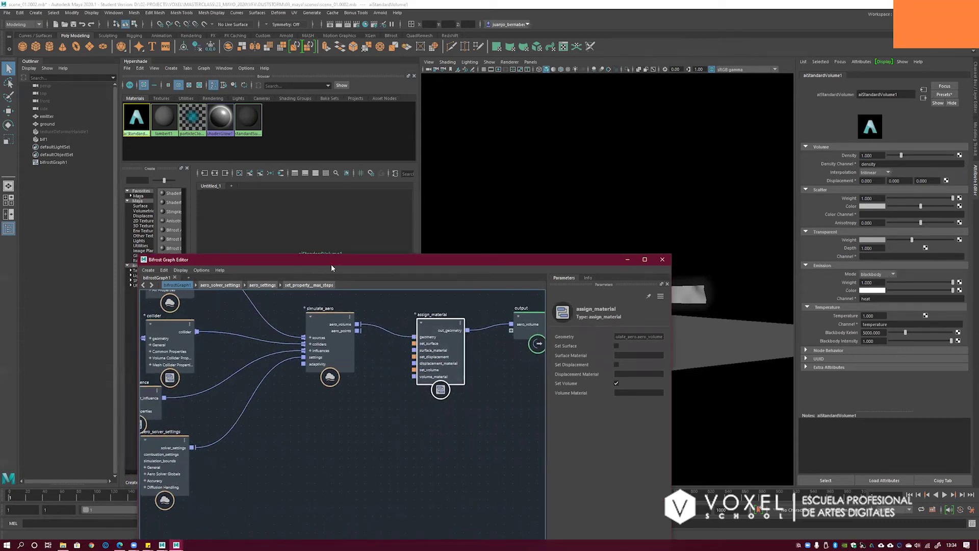
left_click_drag(329, 260, 358, 283)
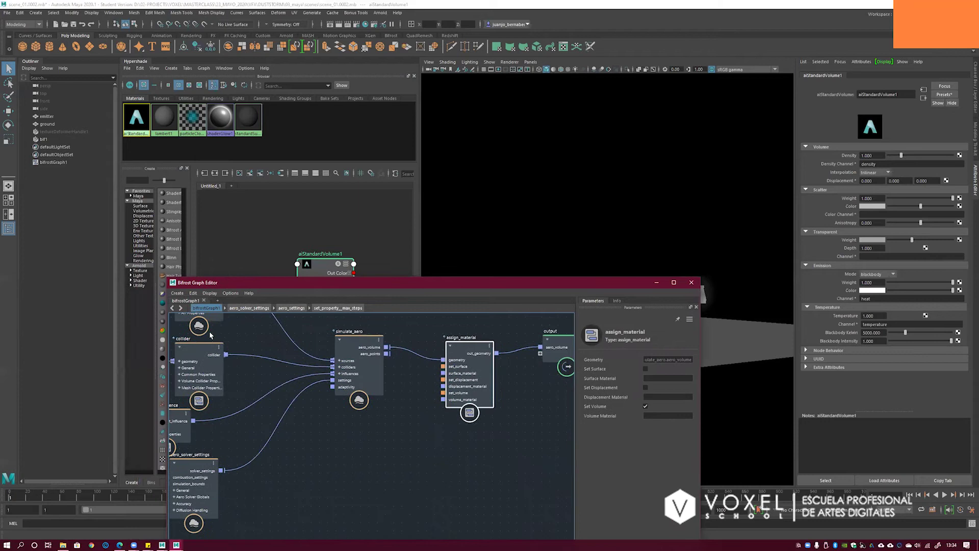
- Bring aiStandardVolume1 into the Bifrost graph below simulate_aero and connect its material_reference to assign_material's volume_material
left_click(322, 268)
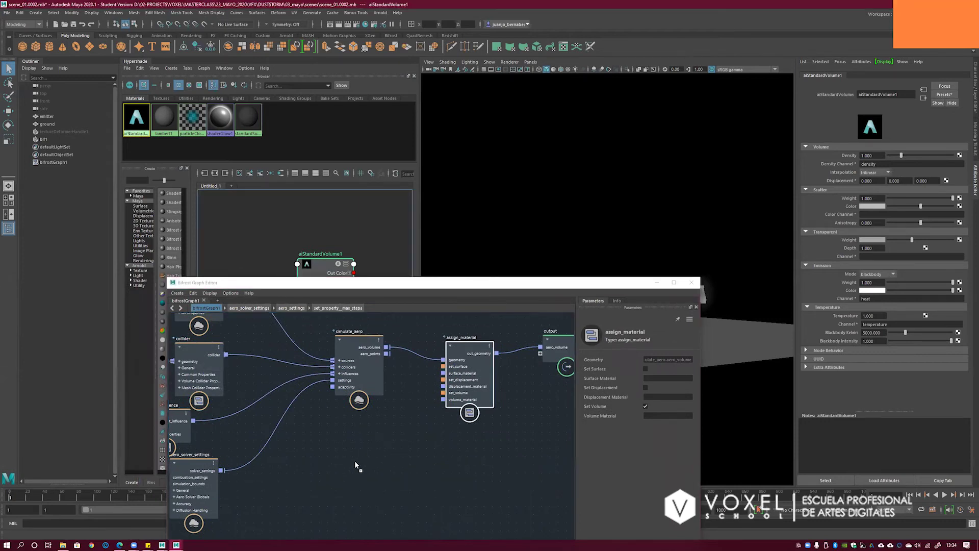
left_click_drag(351, 459, 352, 459)
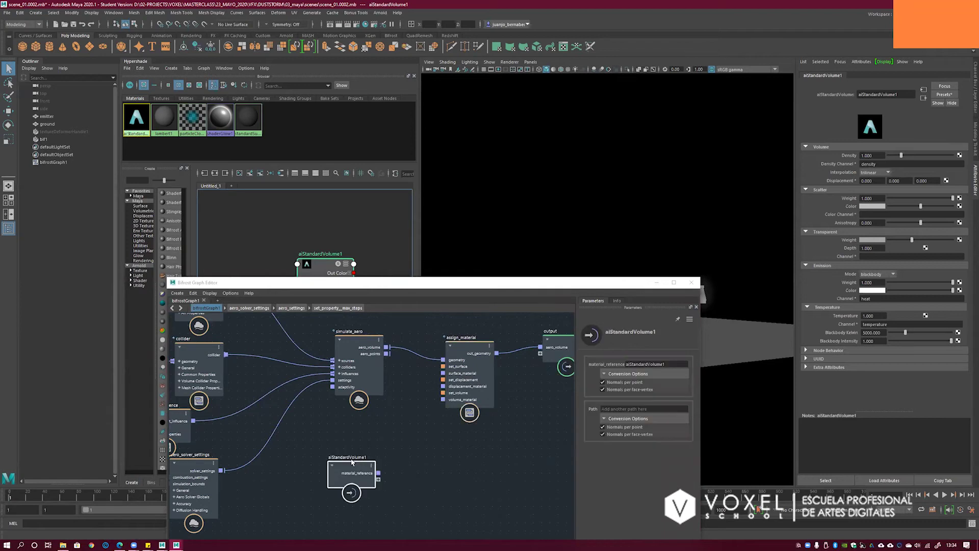
left_click(464, 349)
left_click_drag(467, 347, 468, 349)
mouse_move(358, 465)
left_mouse_down()
mouse_move(352, 449)
mouse_move(346, 457)
left_mouse_up()
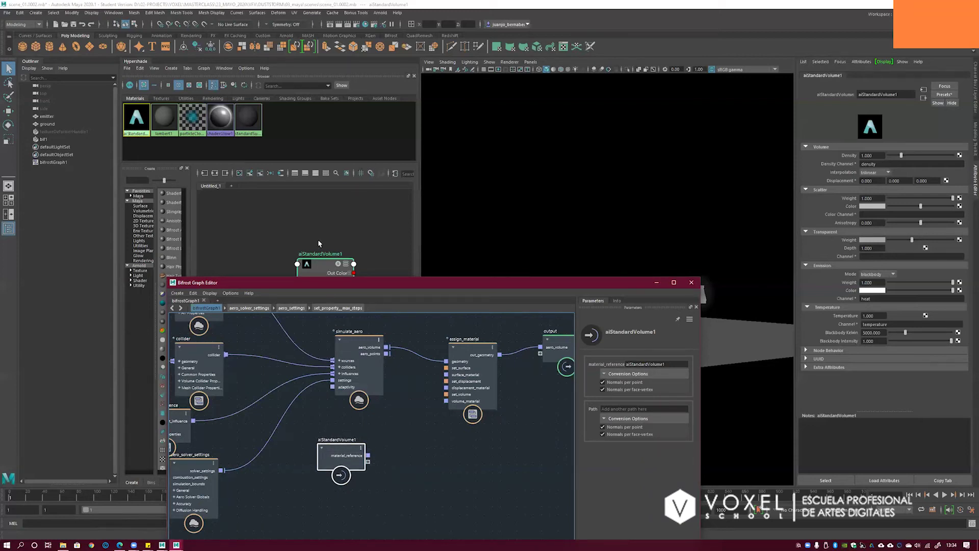
left_click_drag(368, 455, 436, 408)
- Uncover more of the viewport and inspect the bif1 volume in wireframe and shaded display
left_click_drag(500, 291, 472, 304)
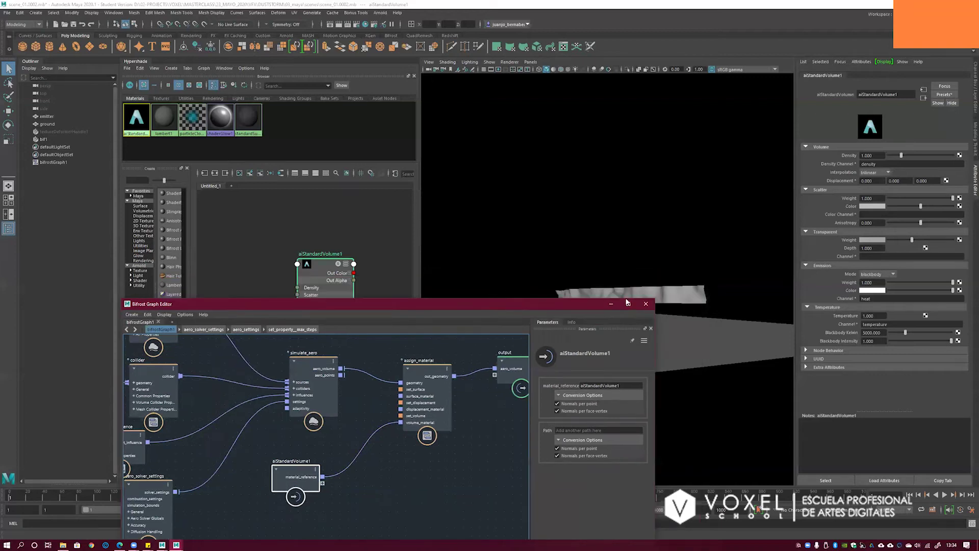
left_click(576, 287)
key("4")
key("5")
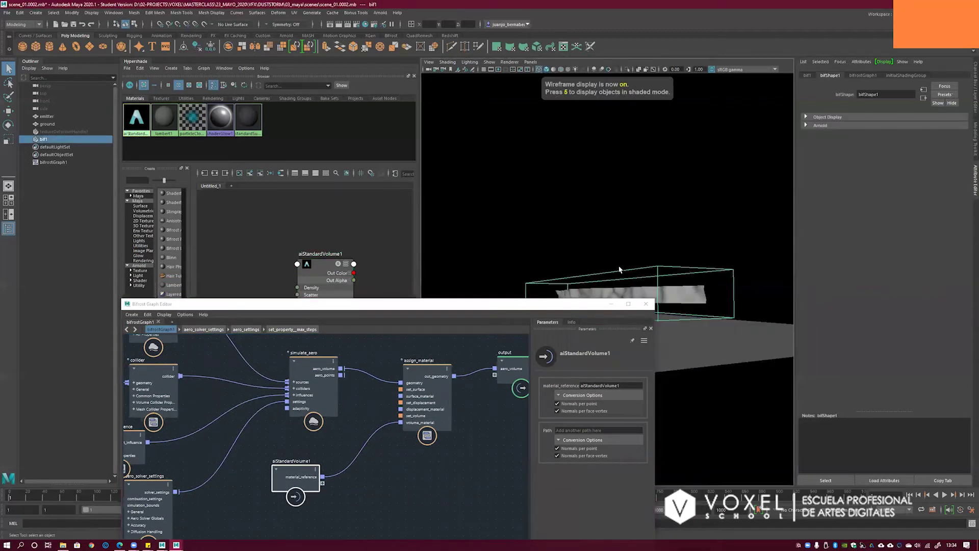
- Uncover the aiStandardVolume1 shader and set its Density Channel to voxel_fog_density
left_click(324, 265)
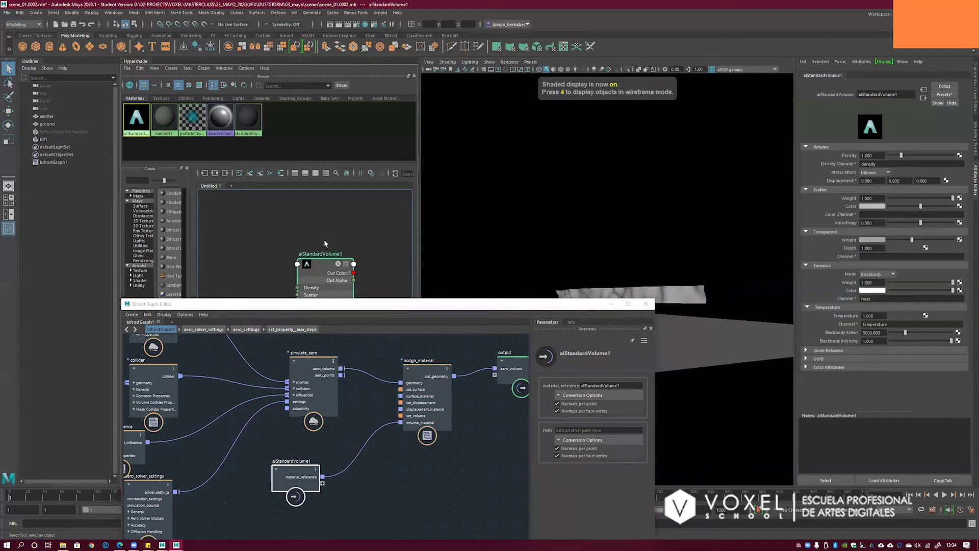
left_click_drag(324, 304, 342, 368)
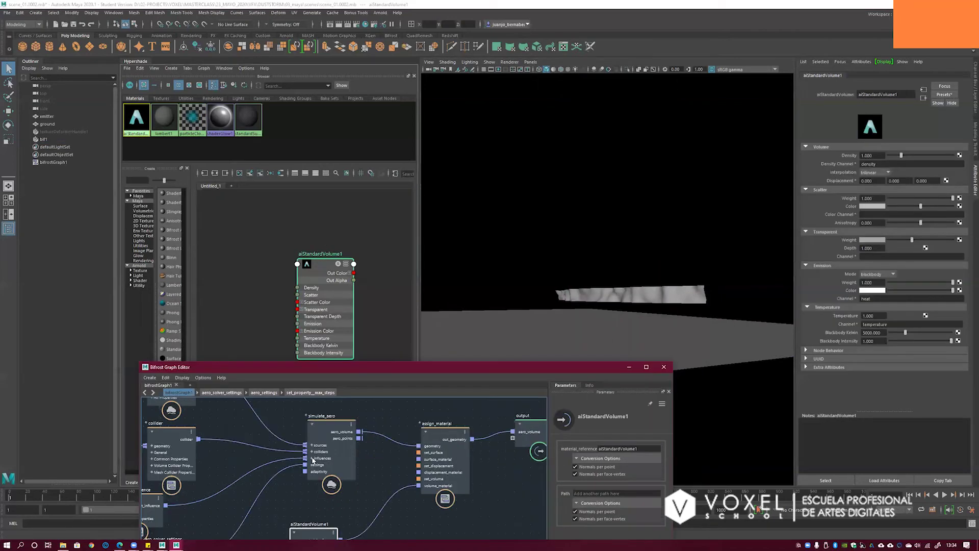
left_click(882, 163)
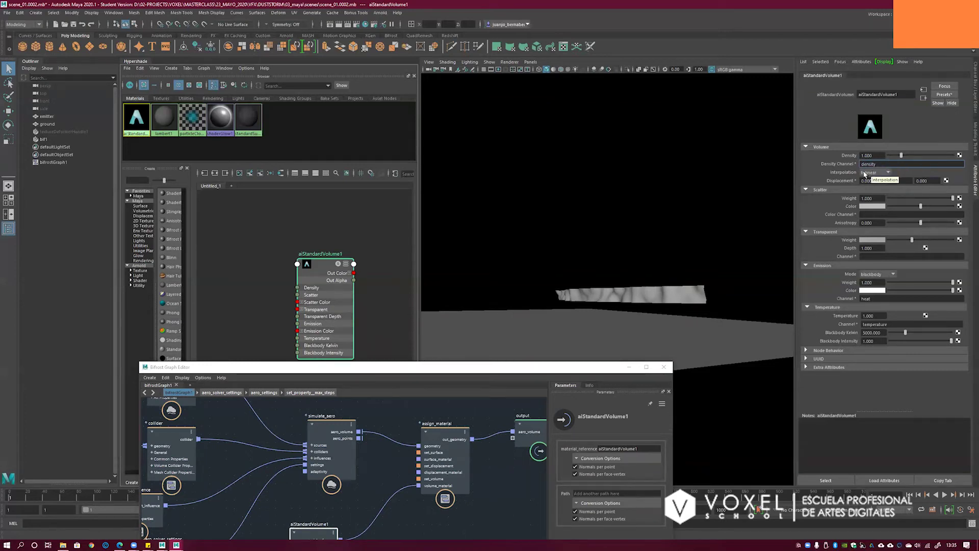
left_click_drag(468, 368, 473, 350)
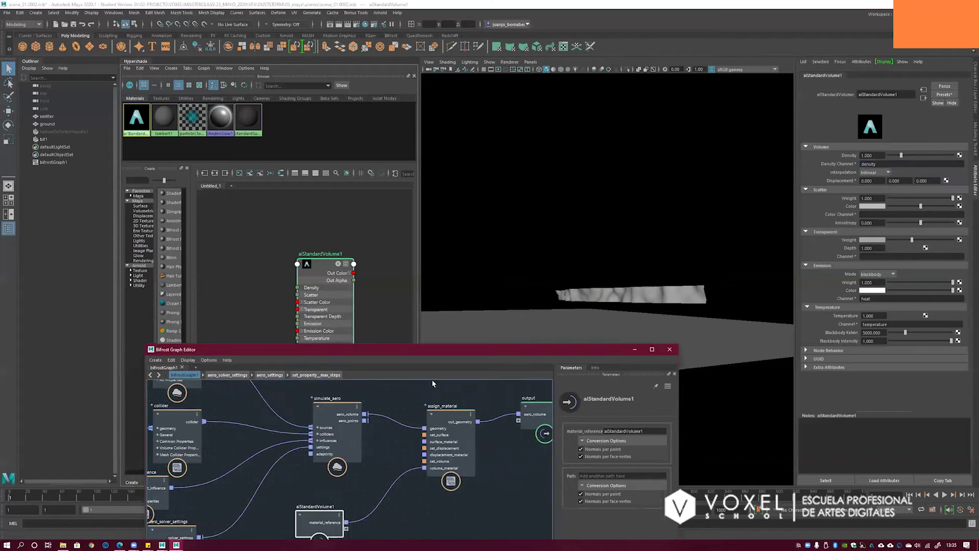
left_click(864, 164)
type("voxel_")
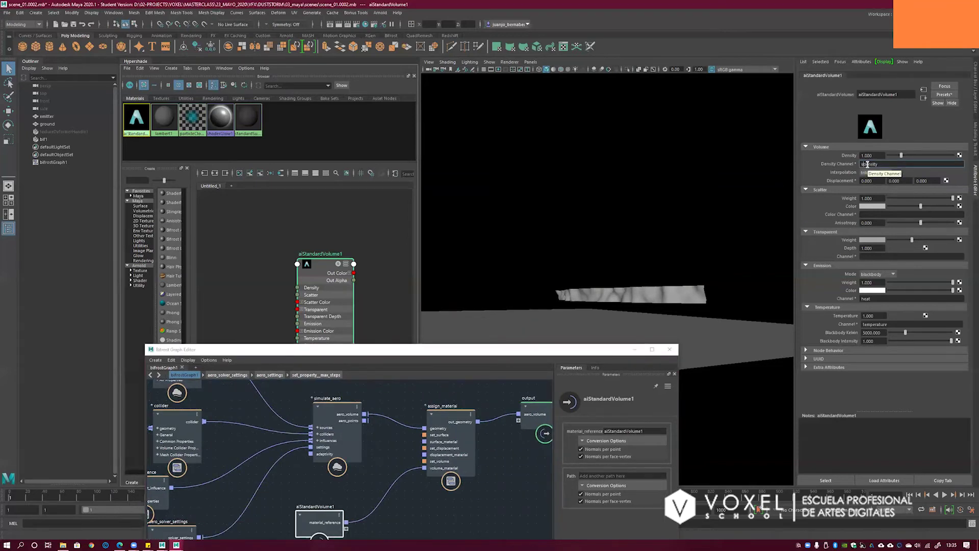
type("fog_")
key("Return")
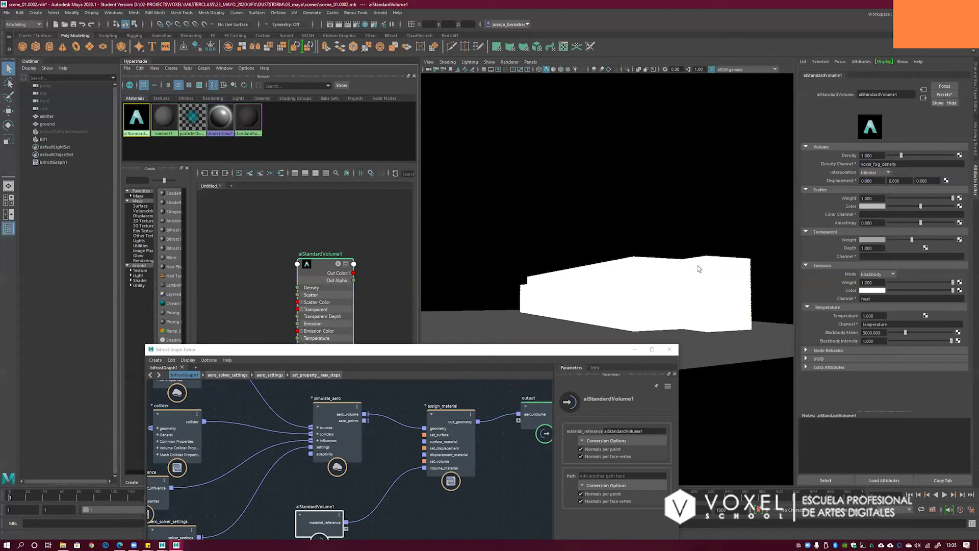
- Set the Emission mode of aiStandardVolume1 to none
left_click_drag(679, 265, 570, 238, "alt")
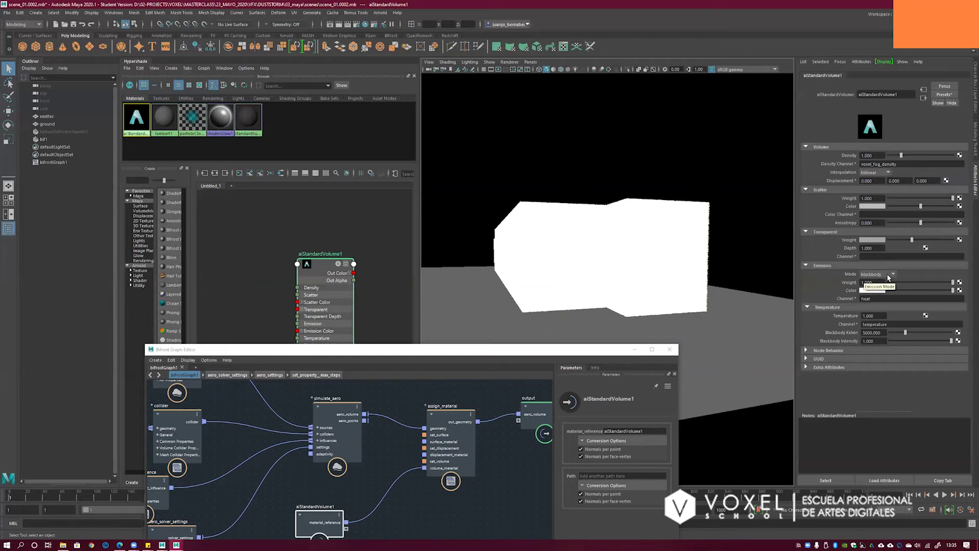
left_click(878, 274)
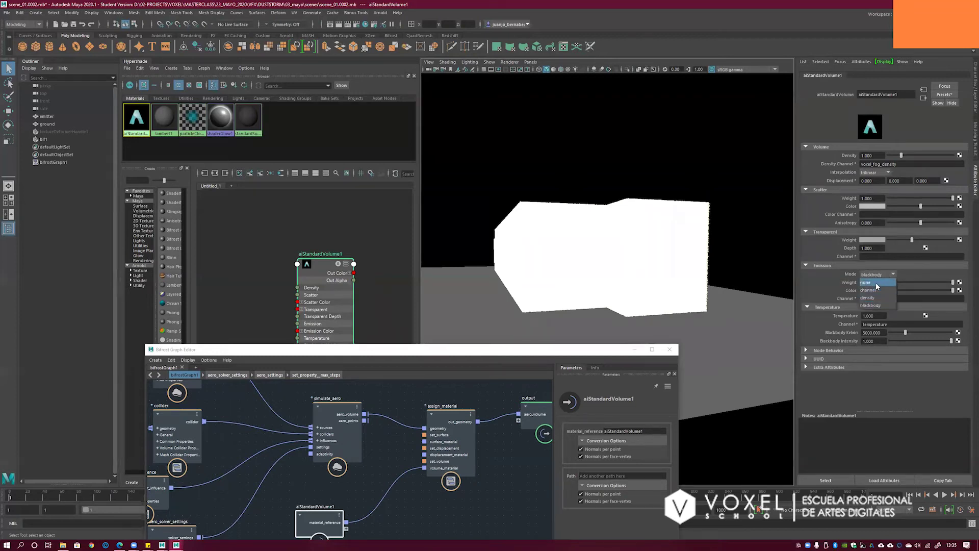
left_click(875, 282)
mouse_move(622, 249)
left_mouse_down("alt")
mouse_move(634, 256)
mouse_move(614, 261)
left_mouse_up("alt")
- Minimize the Bifrost Graph Editor and save the scene
left_click(571, 351)
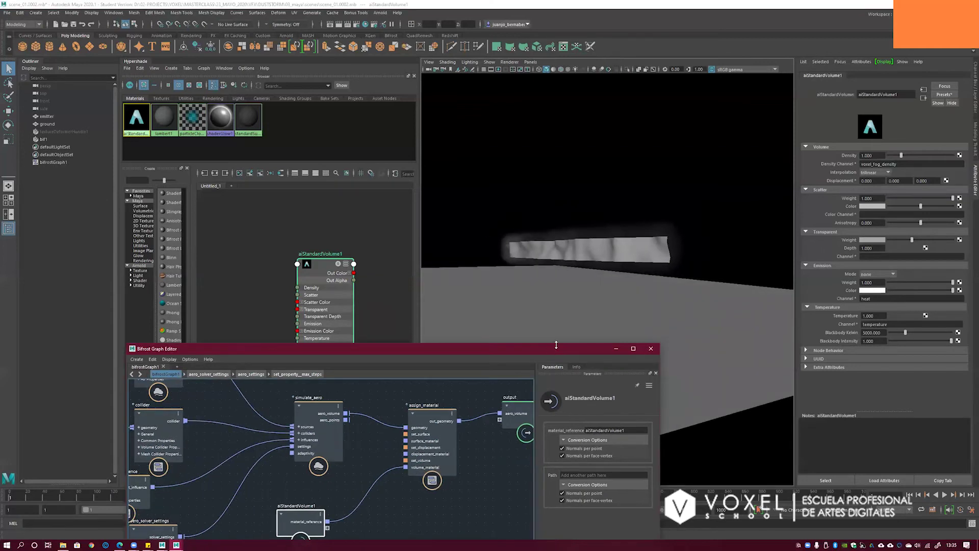
left_click(635, 349)
left_click_drag(650, 253, 596, 257, "alt")
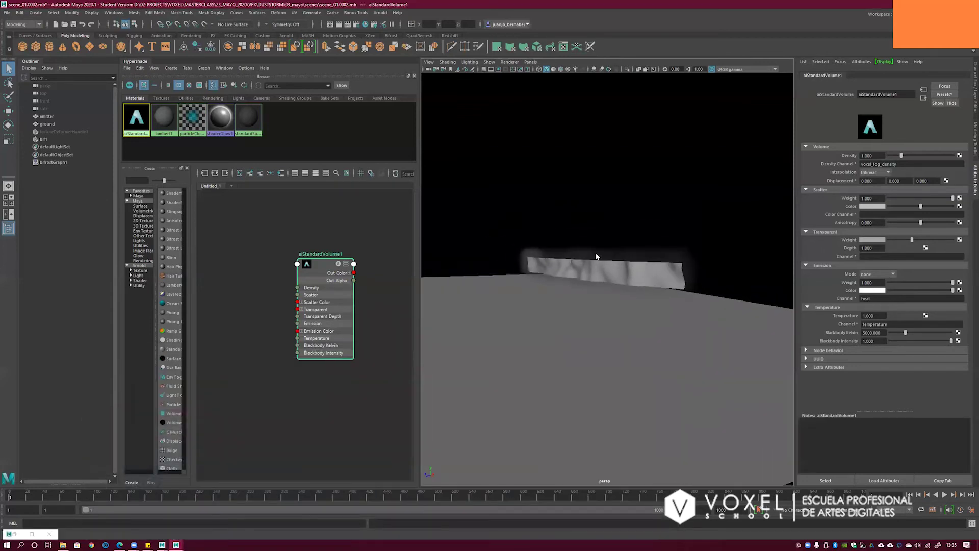
left_click_drag(565, 249, 525, 244, "alt")
left_click(7, 12)
left_click(28, 45)
left_click(473, 282)
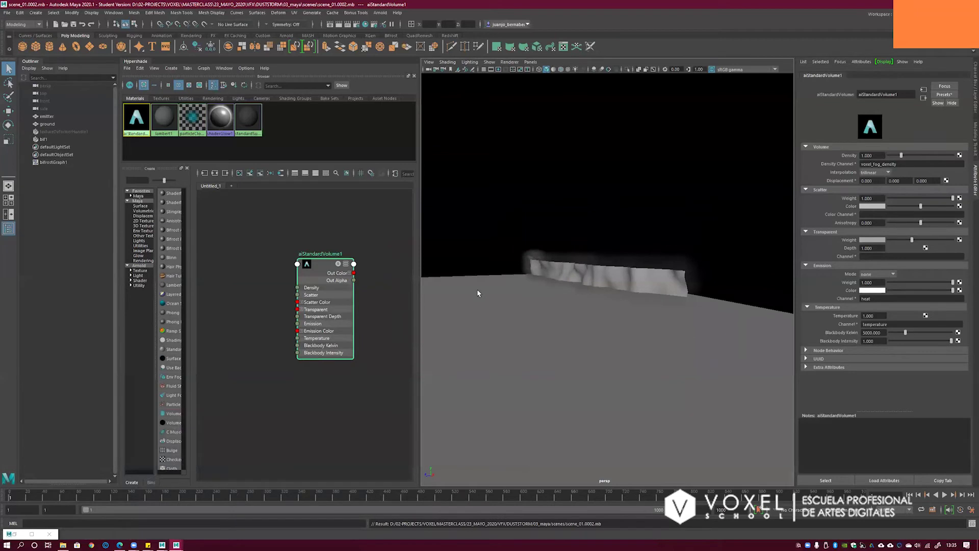
- Close the docked Hypershade to give the viewport more room
middle_click_drag(596, 254, 618, 251, "alt")
left_click_drag(336, 284, 329, 284)
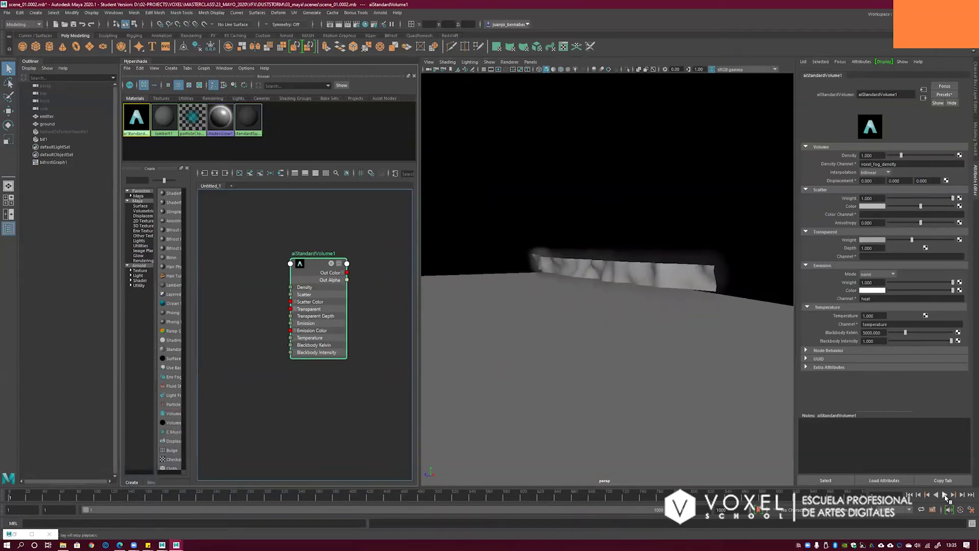
left_click(140, 62)
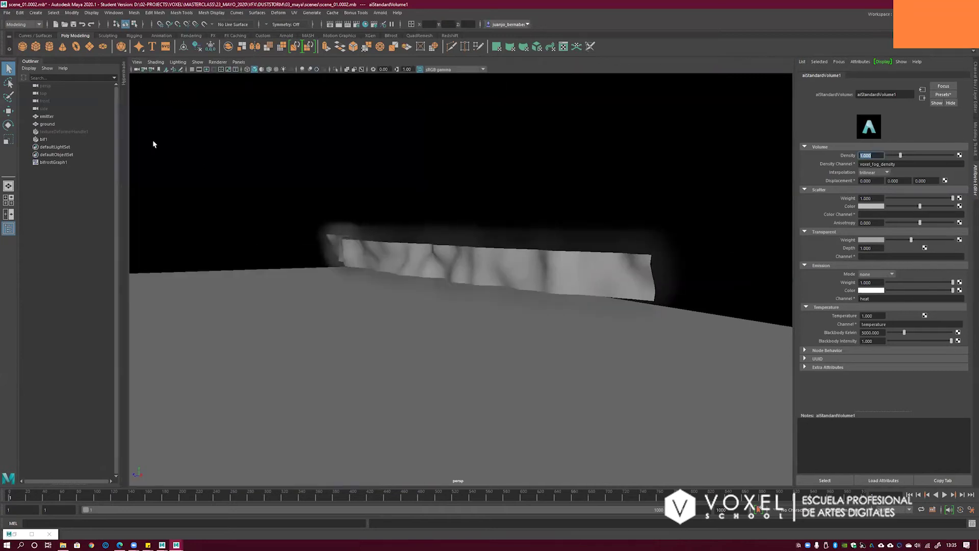
- Restore the Bifrost Graph Editor and set the source_air node's Fluid Detail Size to 0.003
left_click(20, 531)
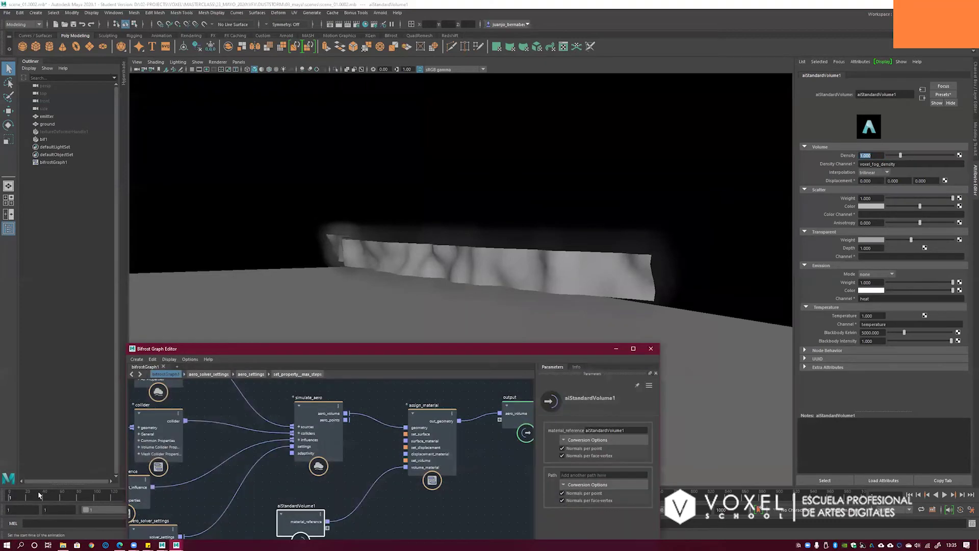
left_click_drag(345, 349, 326, 221)
middle_click_drag(284, 281, 336, 328)
left_click(337, 331)
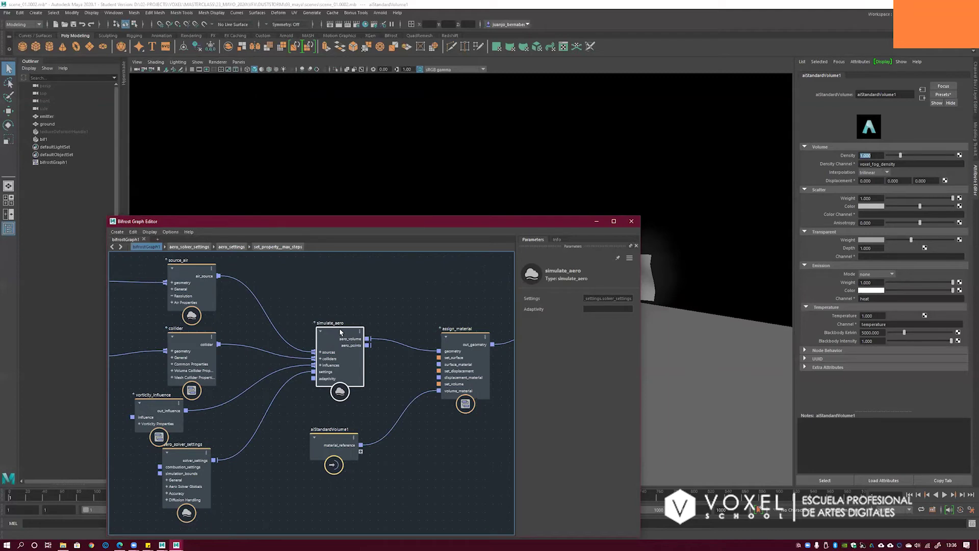
left_click(186, 267)
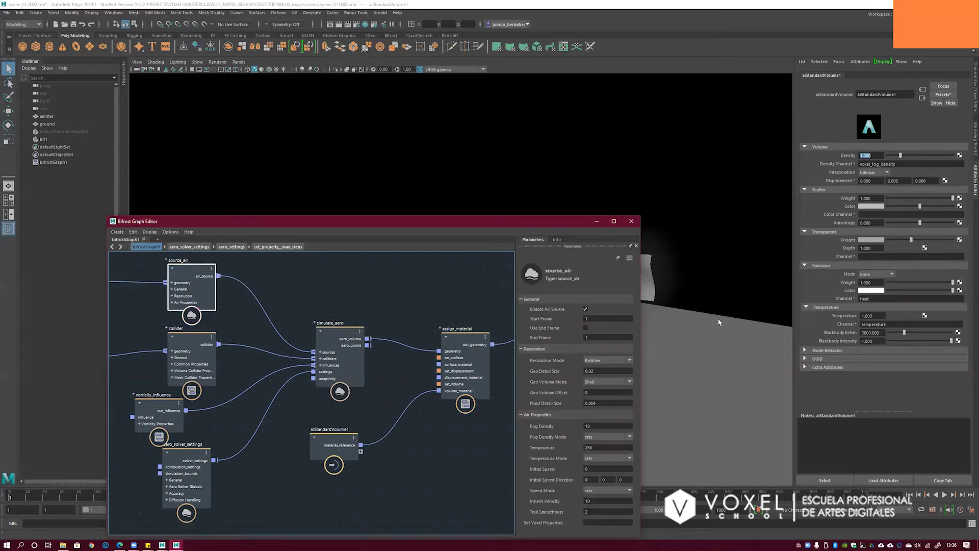
left_click(596, 404)
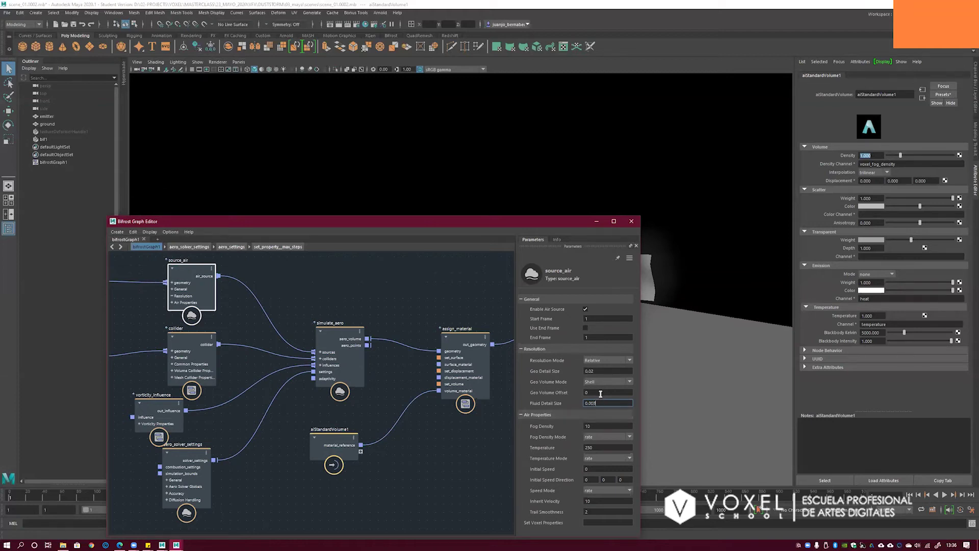
left_click(600, 393)
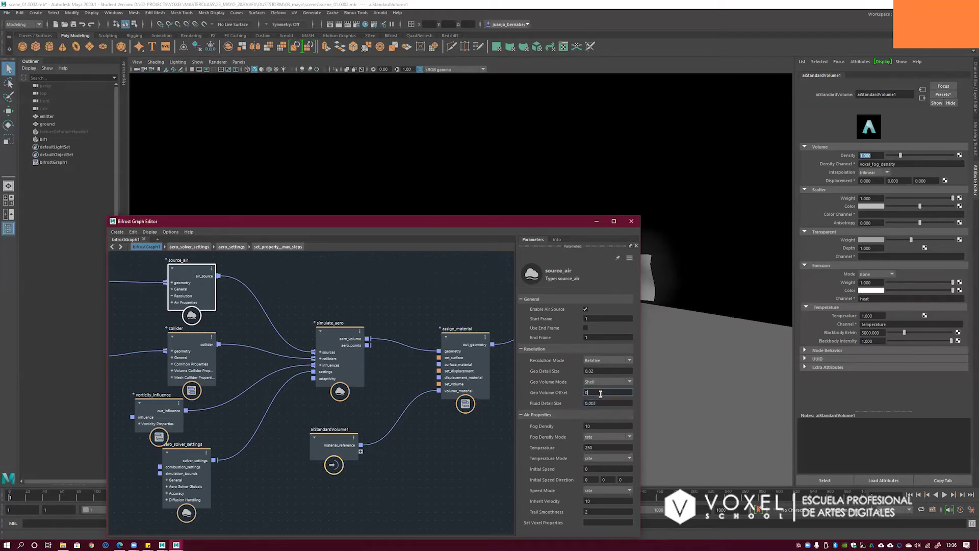
- Minimize the graph window again and save the scene with the finer source resolution
left_click(592, 223)
left_click_drag(549, 301, 512, 319, "alt")
left_click(7, 12)
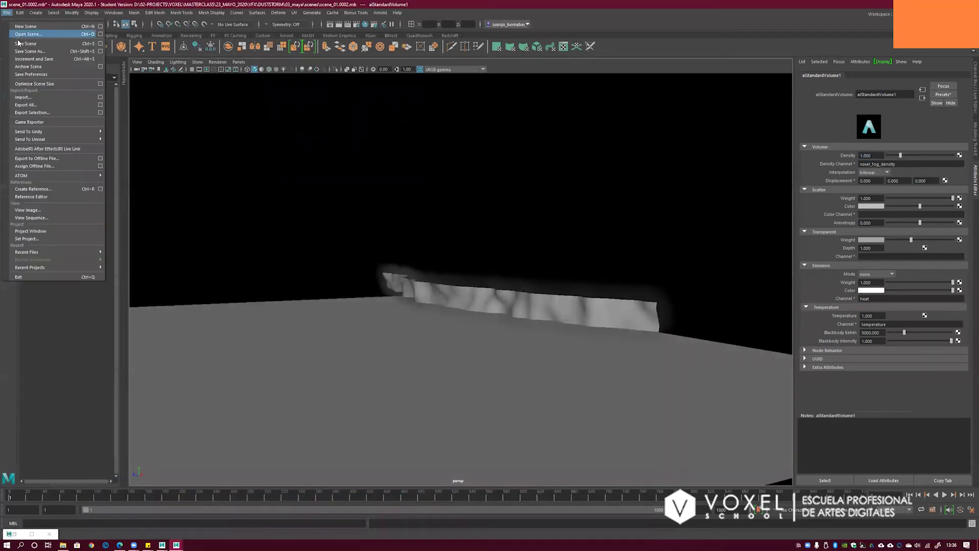
left_click(28, 45)
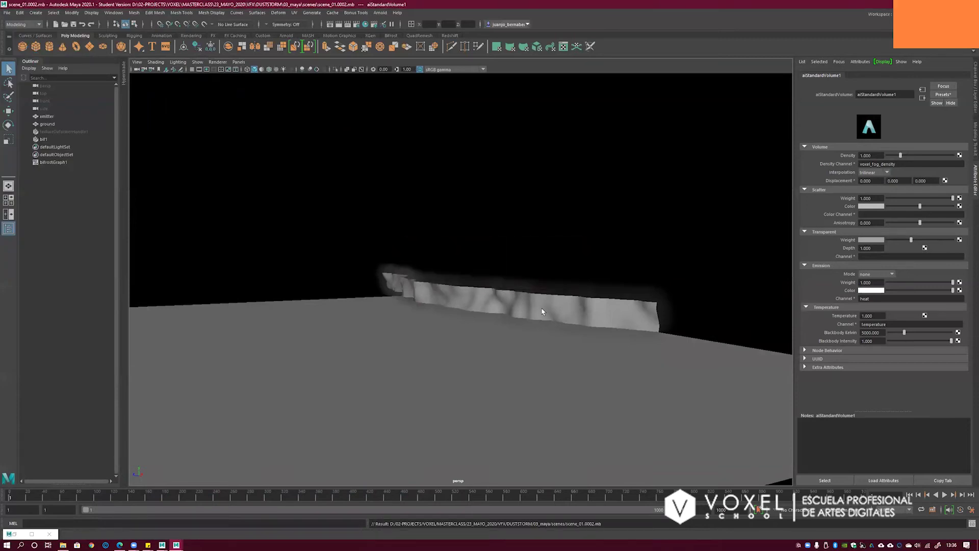
- Play the dust simulation from the first frame and stop it around frame 100
left_click_drag(539, 309, 569, 297, "alt")
left_click(945, 495)
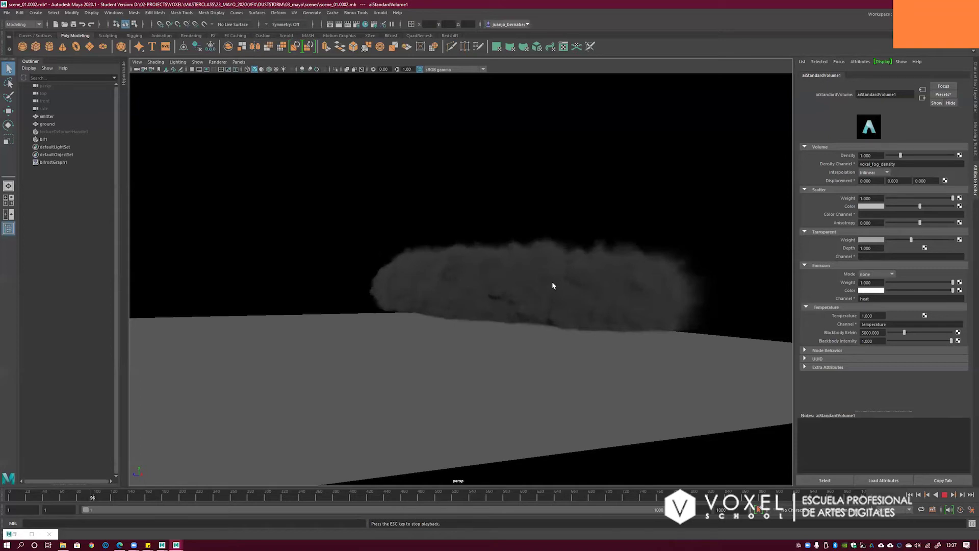
key("Escape")
- Examine the shape and detail of the simulated smoke from several angles, including its bounding box, and clear the selection
left_click_drag(428, 258, 566, 260, "alt")
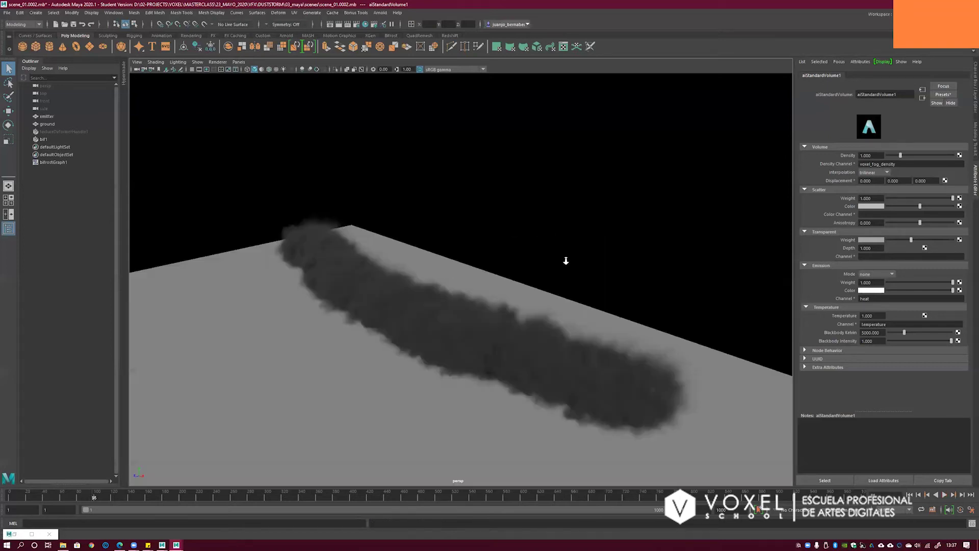
scroll(457, 256, "up", 3)
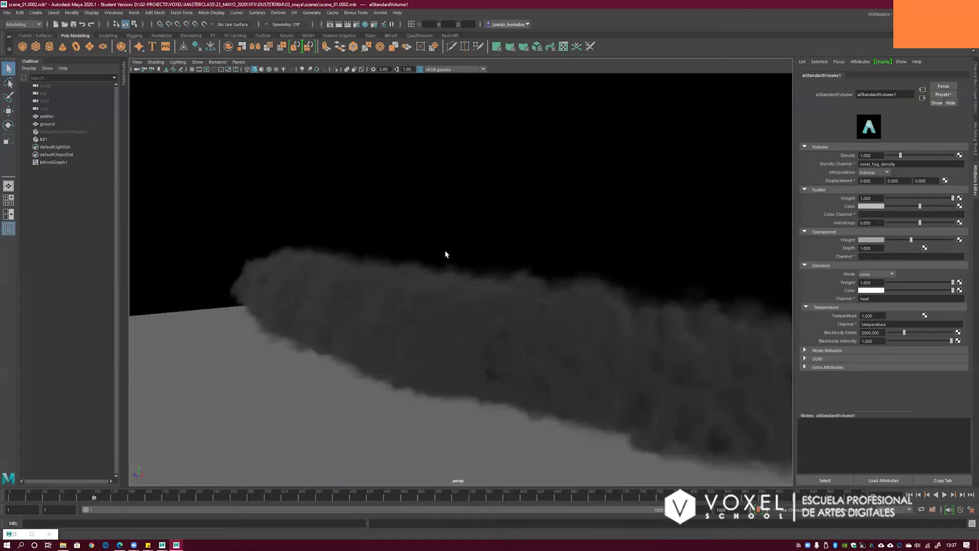
scroll(447, 256, "up", 3)
left_click_drag(445, 247, 427, 243, "alt")
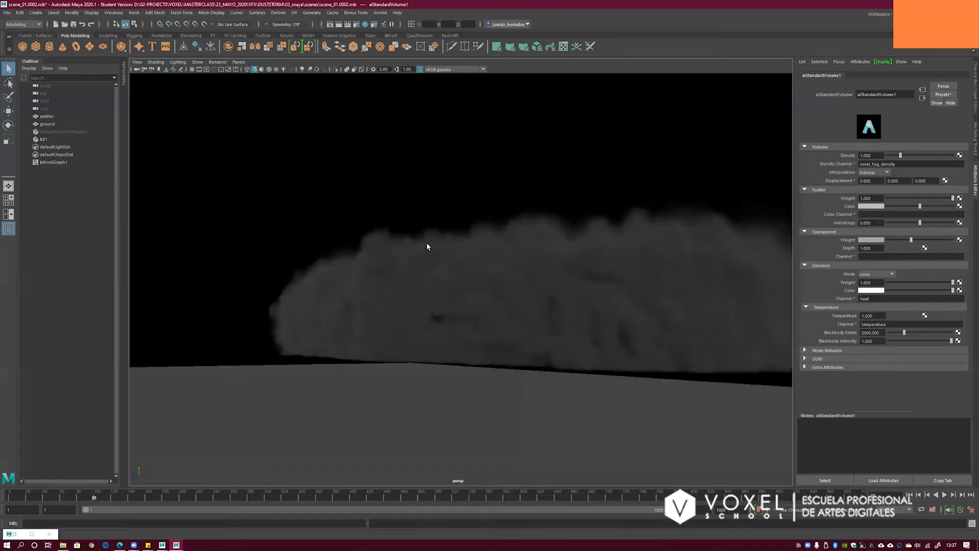
right_click_drag(428, 246, 447, 218, "alt")
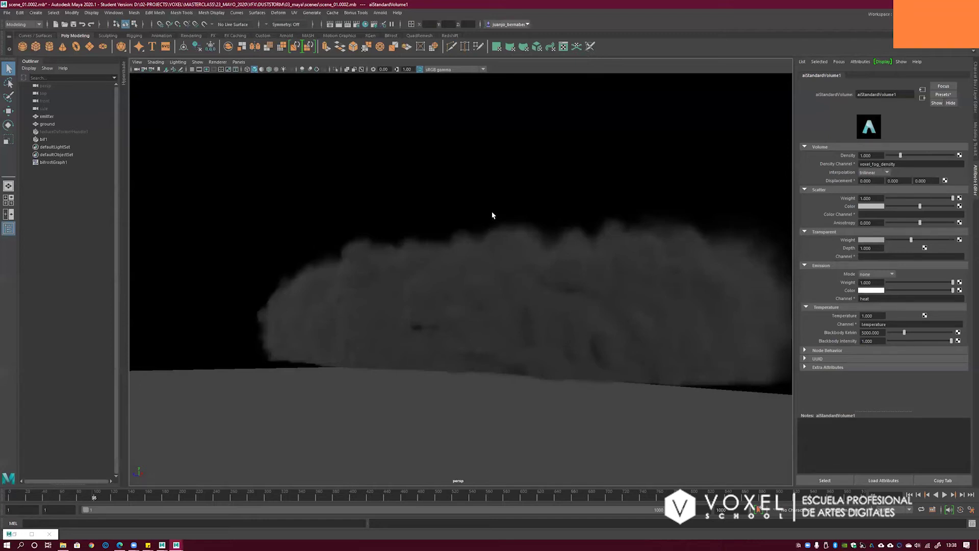
left_click_drag(498, 251, 454, 257, "alt")
left_click(454, 257)
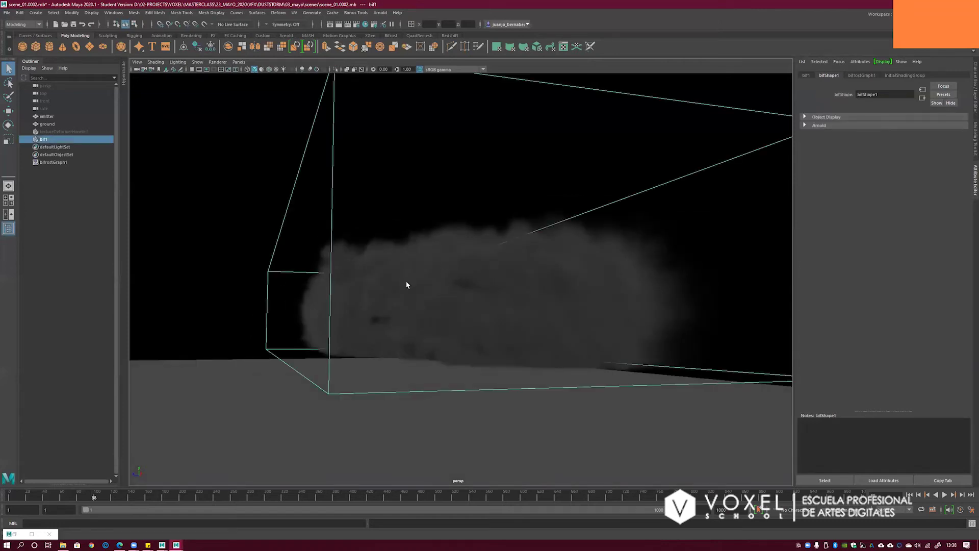
left_click_drag(245, 260, 256, 261, "alt")
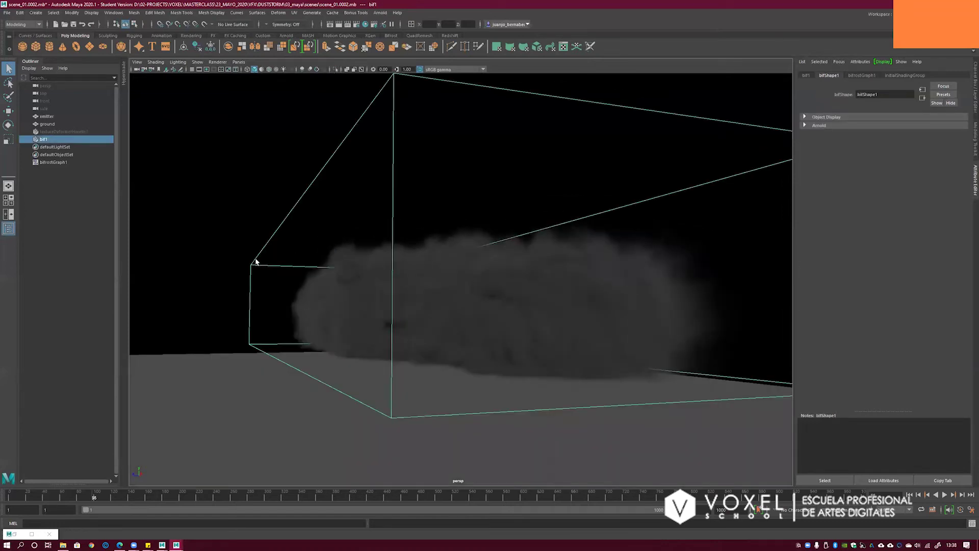
left_click(285, 221)
left_click_drag(298, 221, 326, 226, "alt")
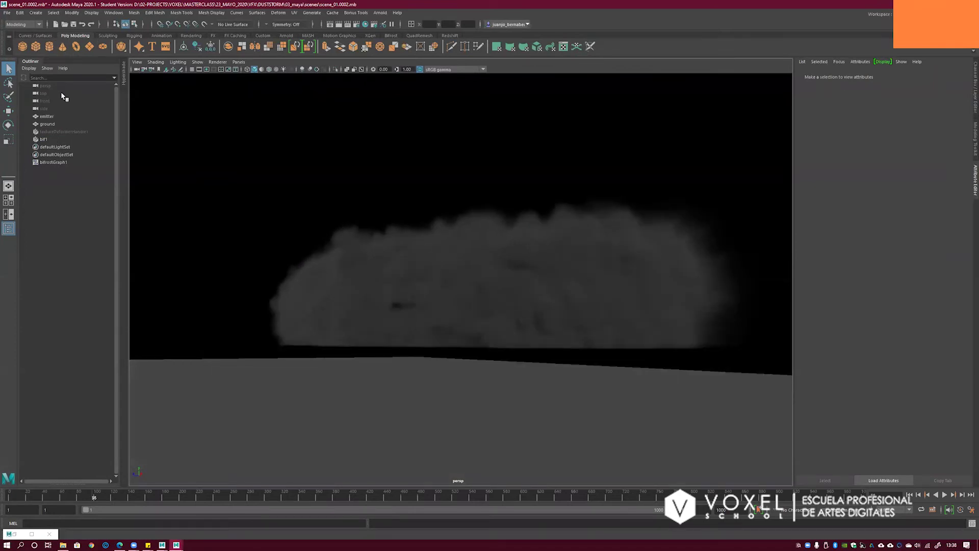
- Create a new polygon plane and scale it up uniformly to serve as a large ground surface
left_click(89, 47)
key("r")
right_click_drag(449, 316, 309, 314, "alt")
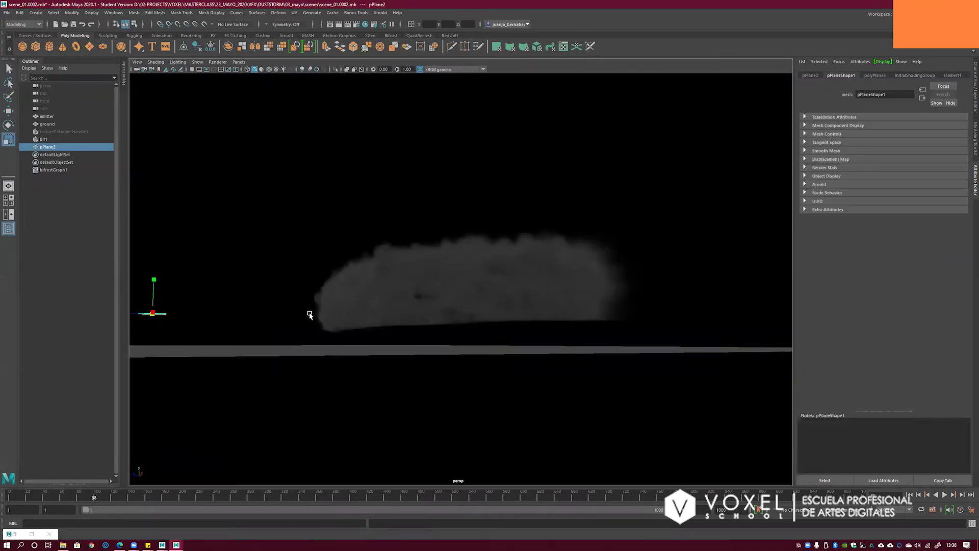
middle_click_drag(310, 314, 444, 301, "alt")
left_click_drag(444, 301, 443, 334, "alt")
left_click_drag(347, 315, 887, 268)
- Move the new large plane vertically so that it sits as the ground directly beneath the smoke
key("w")
left_click_drag(498, 326, 426, 289, "alt")
left_click(424, 290)
left_click_drag(366, 251, 429, 267, "alt")
left_click(407, 252)
right_click_drag(429, 267, 449, 267, "alt")
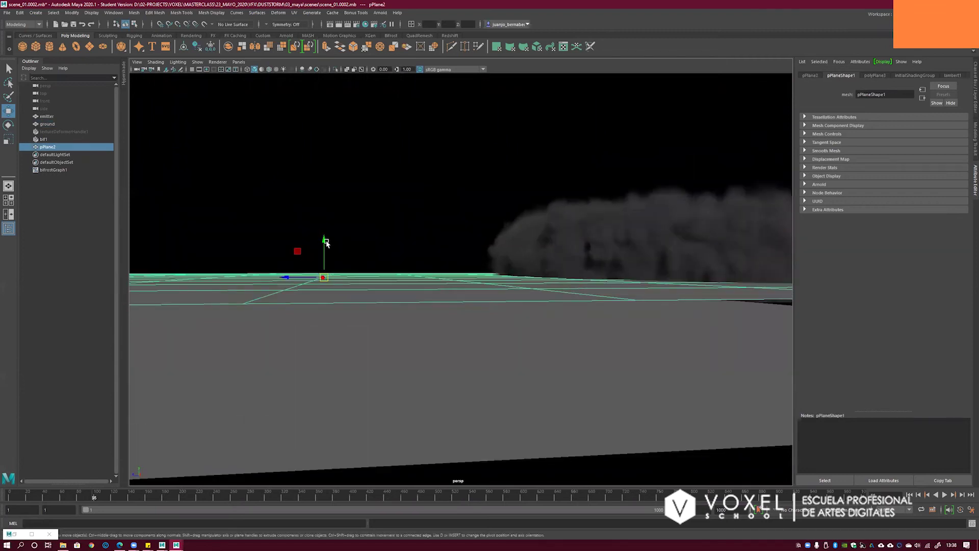
left_click_drag(327, 243, 328, 250)
- Examine from several angles how the smoke sits on the large ground plane
left_click_drag(479, 230, 224, 235, "alt")
left_click_drag(439, 253, 292, 271, "alt")
right_click_drag(293, 271, 299, 308, "alt")
key("r")
left_click_drag(299, 308, 341, 323, "alt")
key("w")
left_click_drag(377, 275, 491, 268, "alt")
right_click_drag(491, 268, 475, 274, "alt")
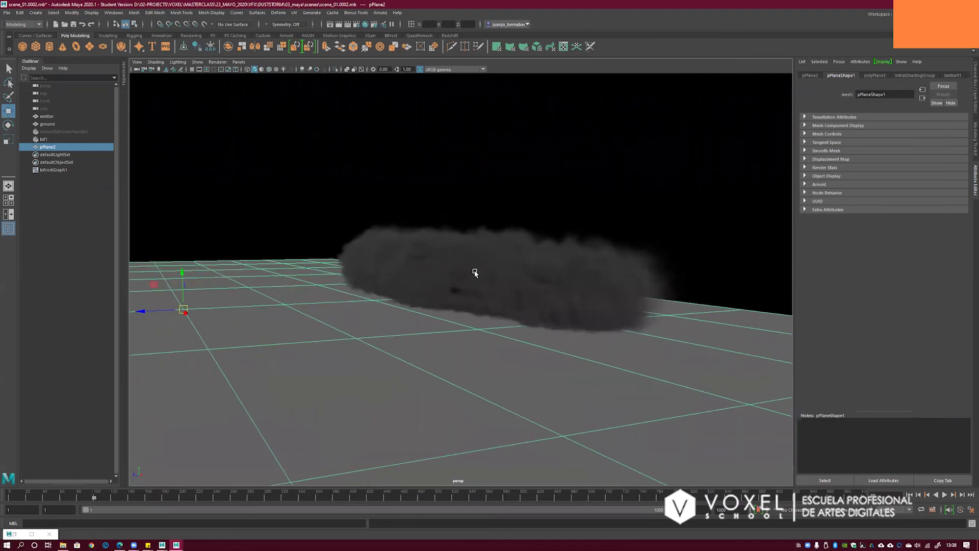
left_click_drag(476, 273, 395, 266, "alt")
right_click_drag(395, 267, 437, 260, "alt")
left_click_drag(437, 260, 428, 240, "alt")
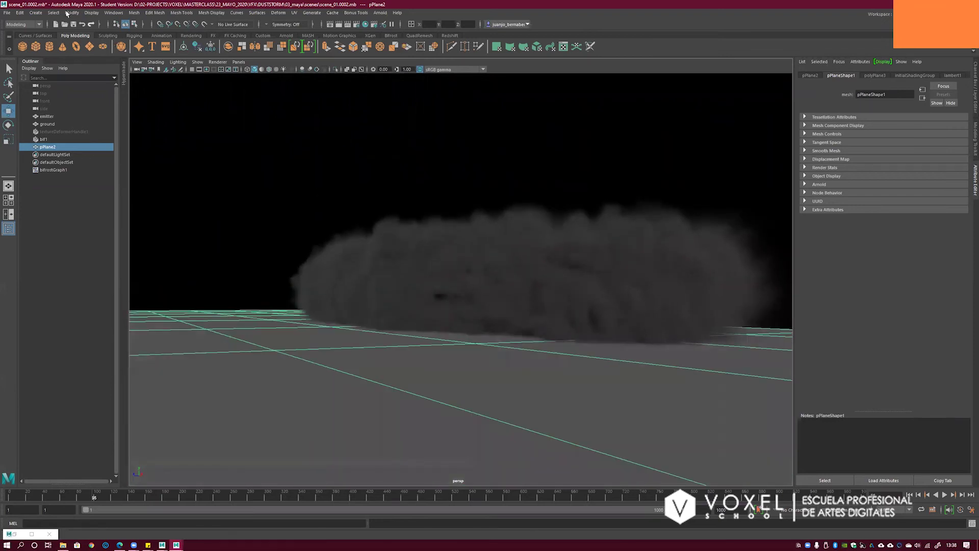
- Create a new camera and look through it in the viewport
left_click(36, 12)
mouse_move(63, 63)
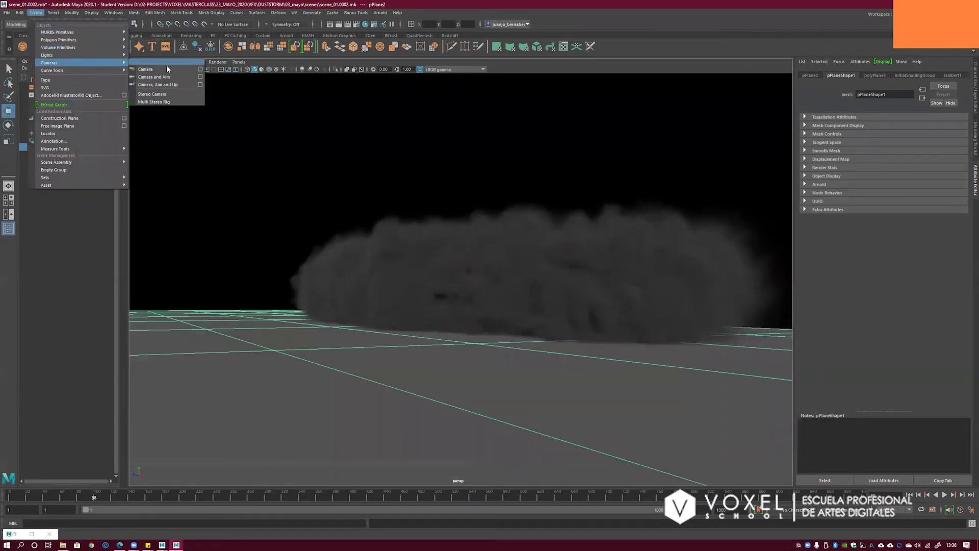
left_click(161, 64)
left_click(238, 62)
mouse_move(264, 69)
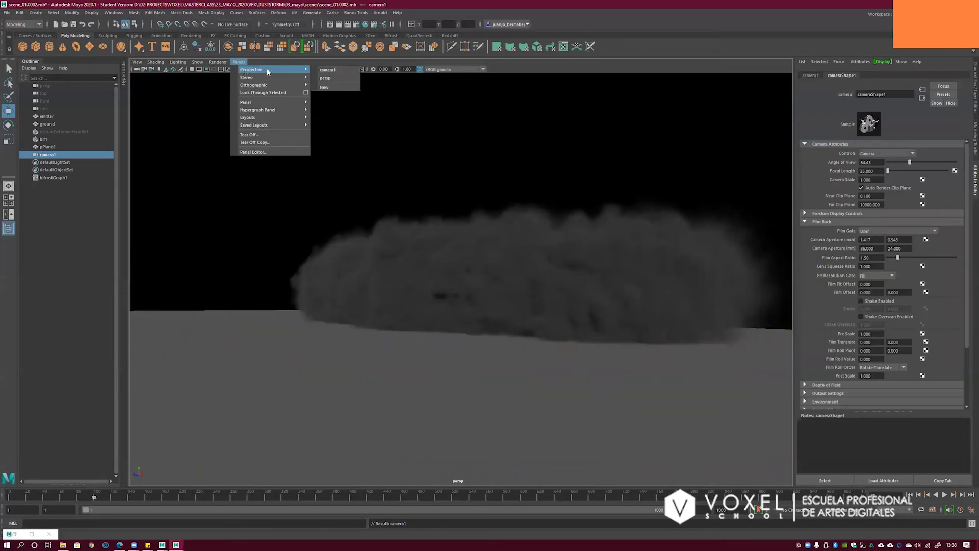
left_click(338, 68)
- Inspect the smoke's bounding volume and the emitter mesh in wireframe through the new camera, and return to shaded display
left_click_drag(290, 263, 384, 276, "alt")
key("4")
left_click(547, 234)
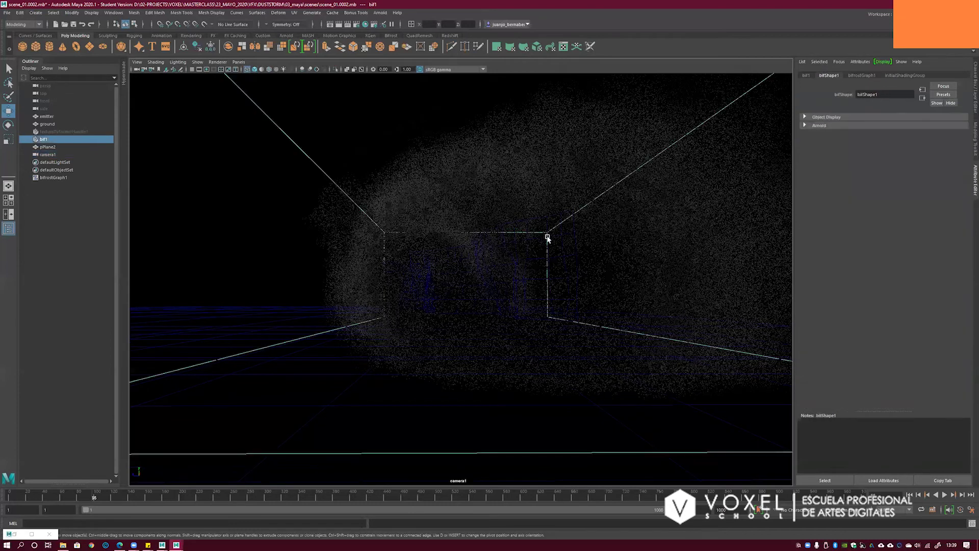
key("q")
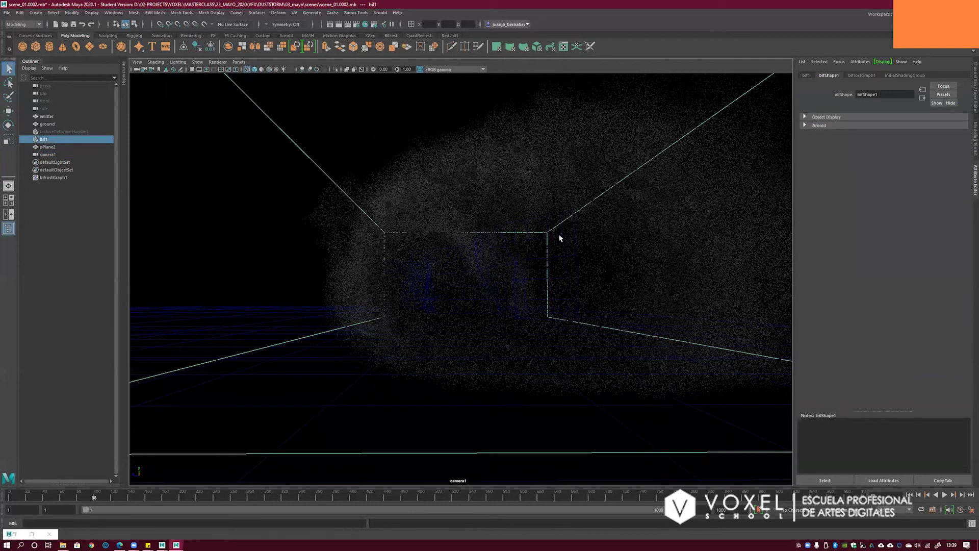
left_click(571, 245, "shift")
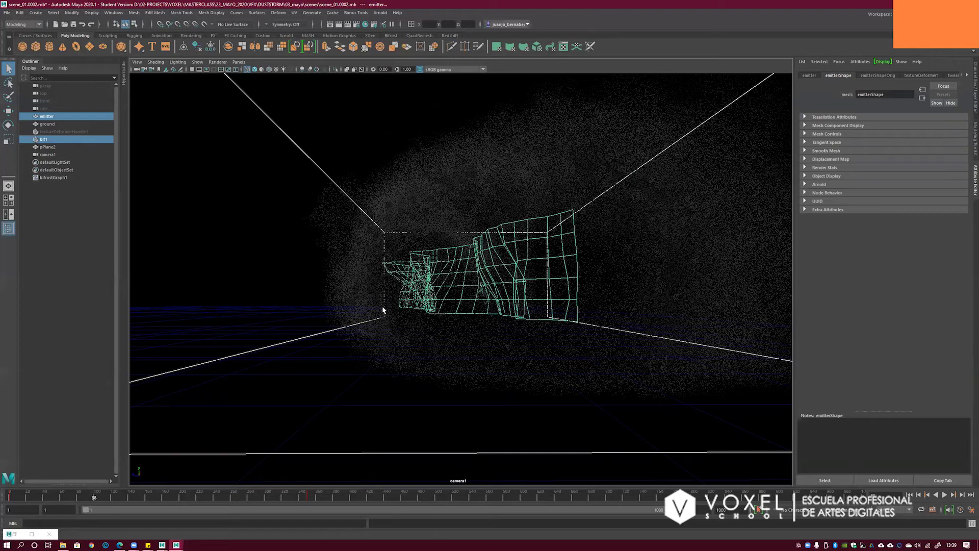
scroll(387, 294, "up", 8)
key("5")
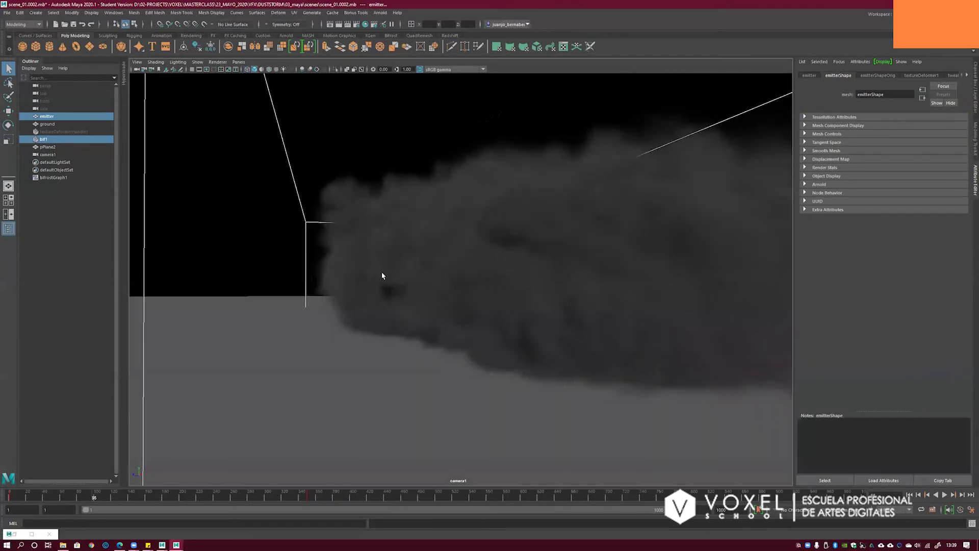
left_click_drag(387, 274, 369, 266, "alt")
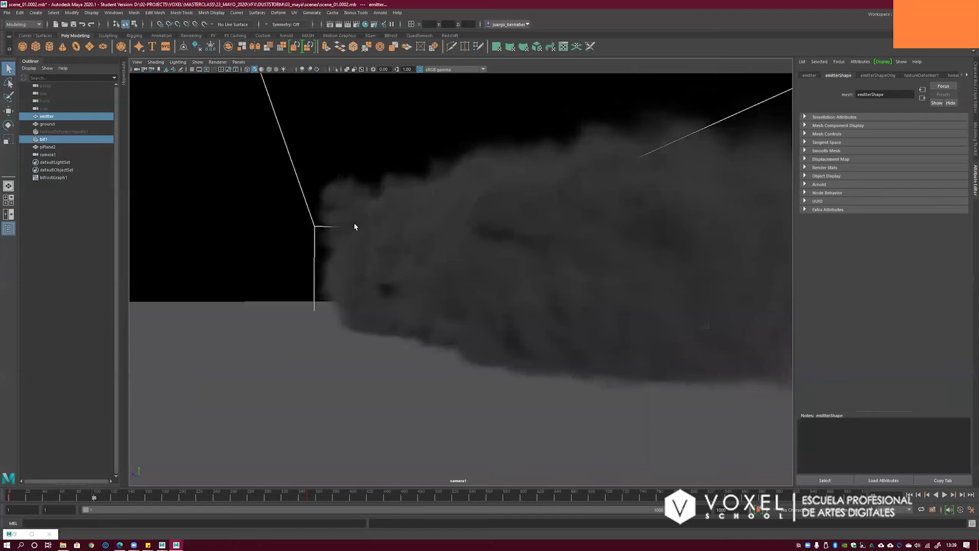
- Sketch a sloping, billowing outline with a flat base in front of the smoke using the Grease Pencil
left_click(180, 70)
left_click(385, 204)
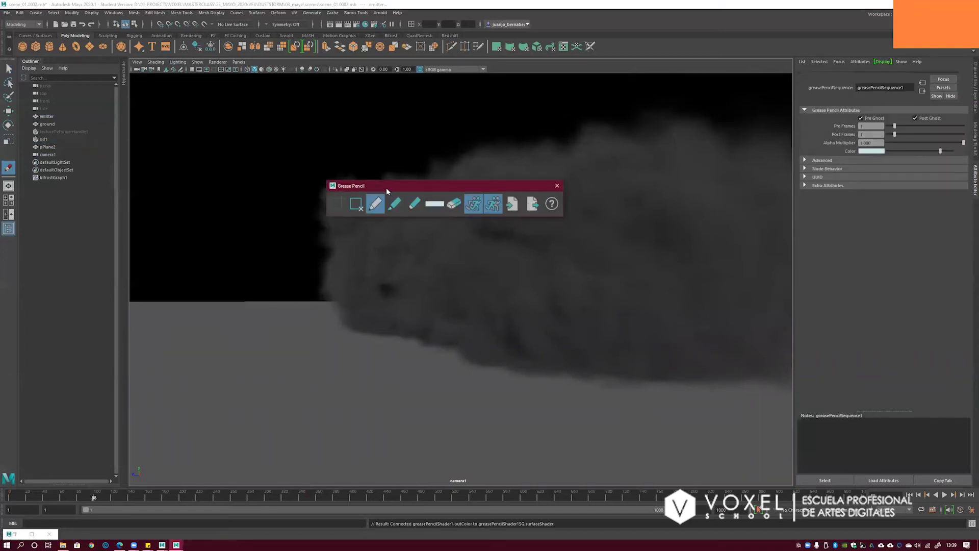
left_click_drag(396, 185, 473, 115)
mouse_move(388, 195)
left_mouse_down()
mouse_move(306, 245)
mouse_move(258, 307)
mouse_move(259, 332)
mouse_move(433, 328)
mouse_move(429, 334)
left_mouse_up()
mouse_move(387, 195)
left_mouse_down()
mouse_move(286, 230)
mouse_move(252, 329)
left_mouse_up()
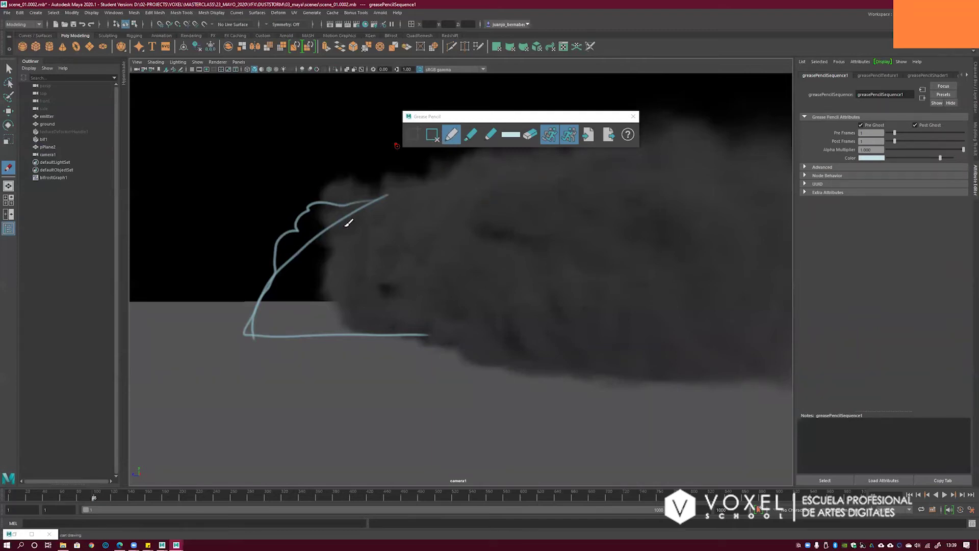
- Delete the Grease Pencil frame with the sketch and leave the Grease Pencil tool
left_click(433, 136)
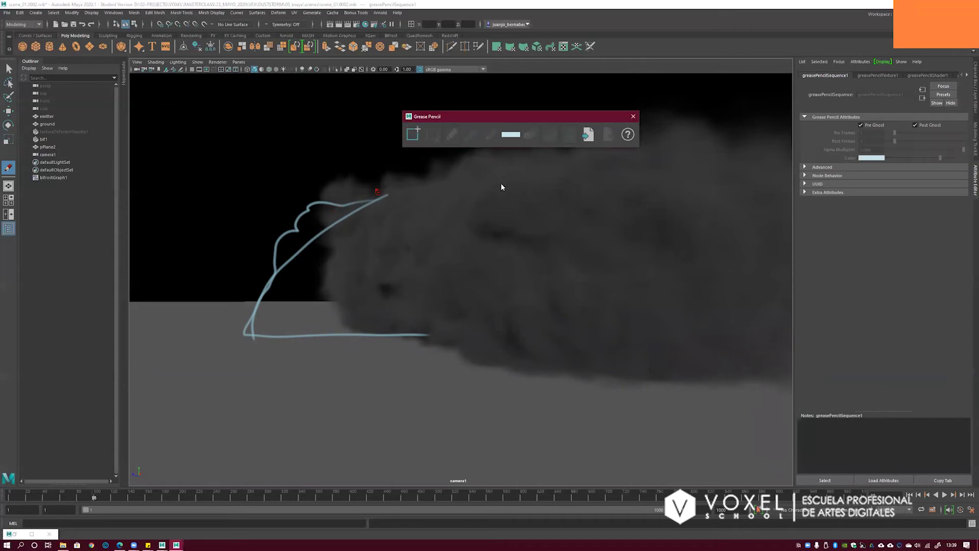
left_click(633, 117)
key("q")
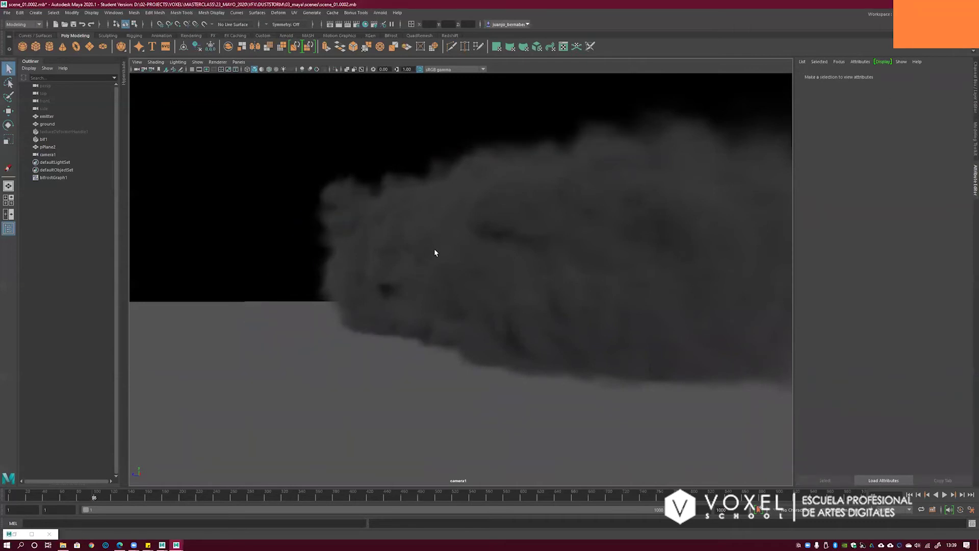
- Frame the dust cloud low over the ground through the new camera and show the resolution gate
key("4")
mouse_move(453, 274)
left_mouse_down("alt")
mouse_move(431, 274)
mouse_move(443, 288)
mouse_move(404, 304)
mouse_move(439, 300)
mouse_move(404, 304)
mouse_move(396, 263)
mouse_move(415, 290)
mouse_move(461, 270)
left_mouse_up("alt")
key("5")
right_click_drag(461, 271, 402, 277, "alt")
left_click_drag(403, 278, 354, 283, "alt")
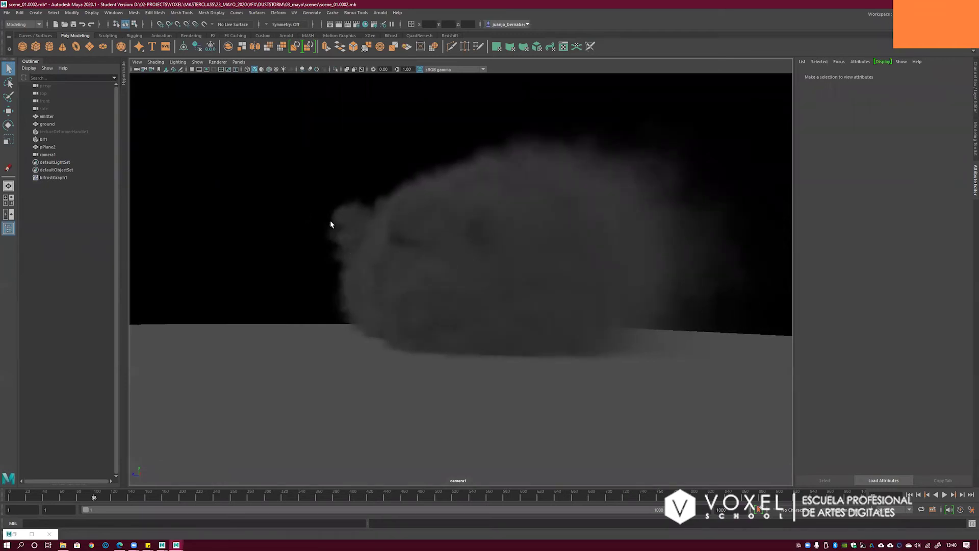
left_click_drag(345, 232, 406, 259, "alt")
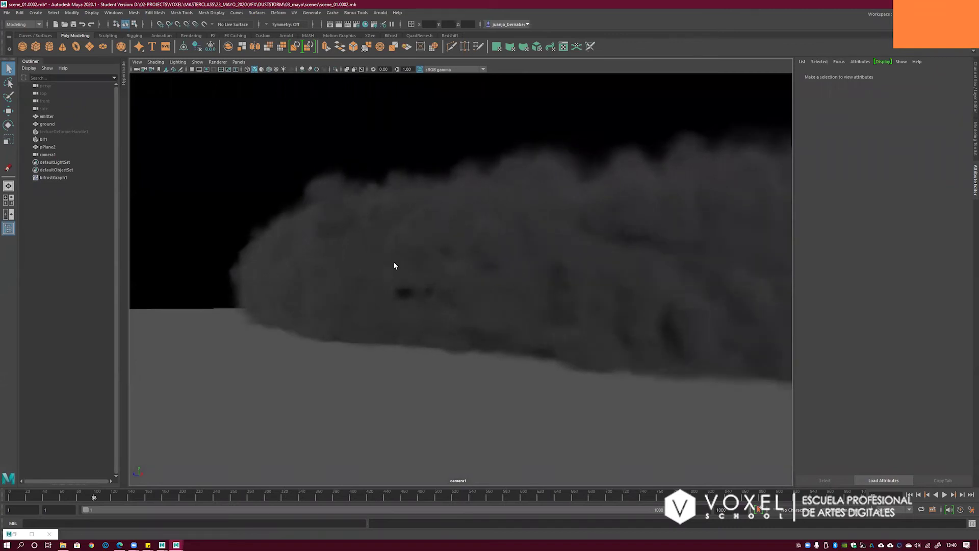
middle_click_drag(345, 275, 399, 268, "alt")
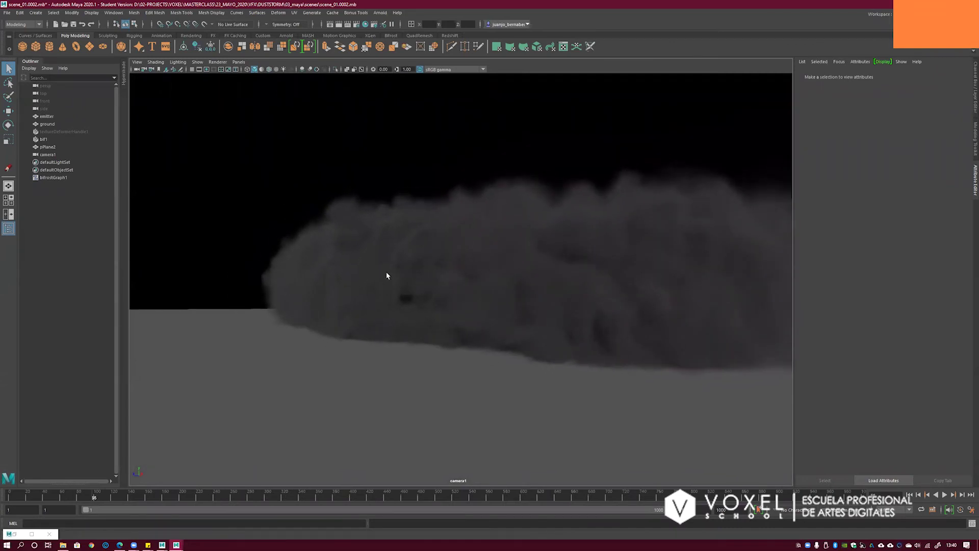
left_click(214, 68)
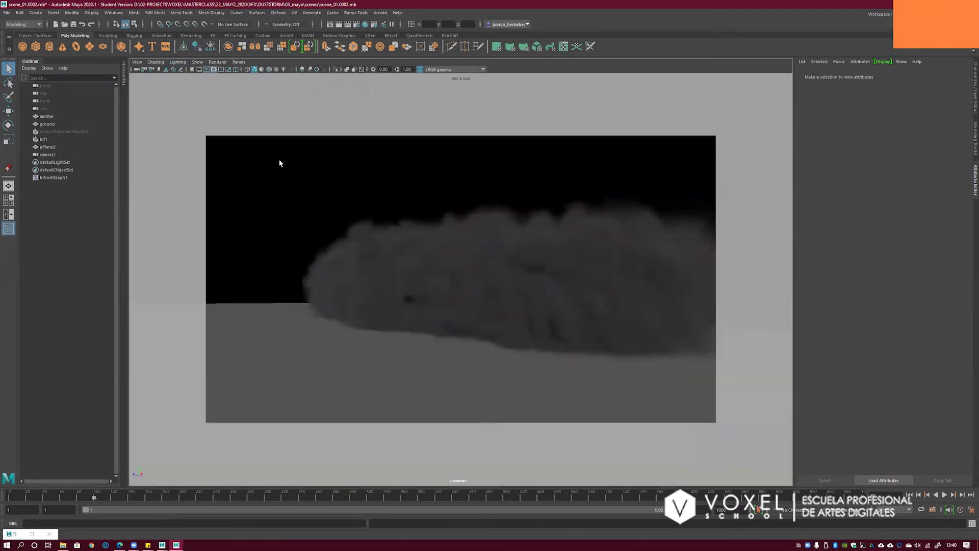
middle_click_drag(415, 267, 417, 275, "alt")
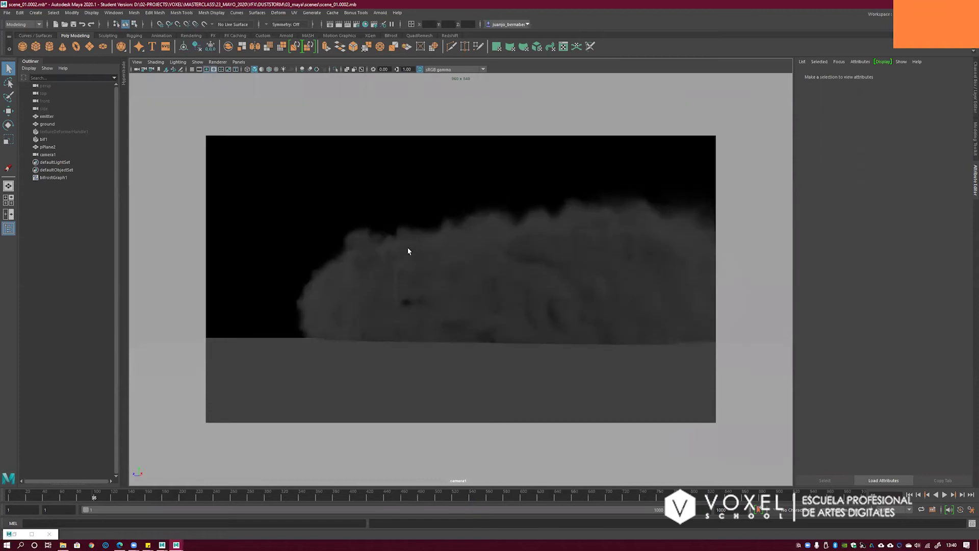
- Set the camera's focal length to 22 and reframe closer on the front of the dust cloud
left_click(159, 70)
left_click_drag(840, 176, 803, 168)
type("22")
key("Return")
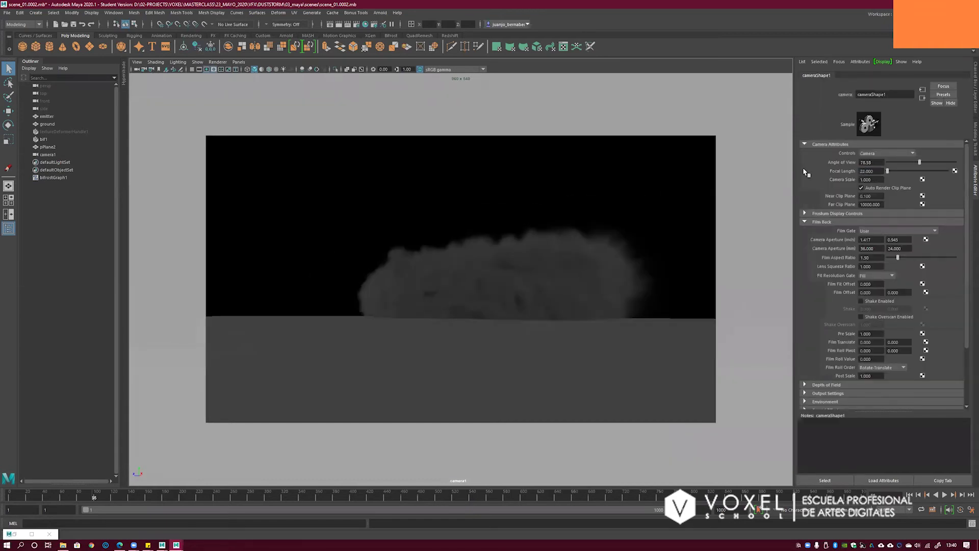
left_click_drag(459, 284, 513, 259, "alt")
middle_click_drag(496, 261, 484, 265, "alt")
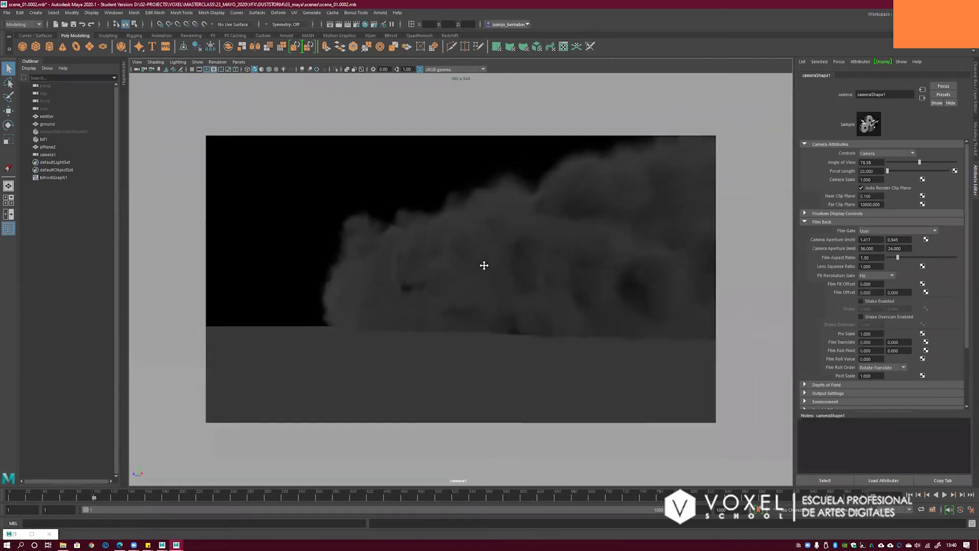
- Add an Arnold Physical Sky to light the scene
left_click(375, 15)
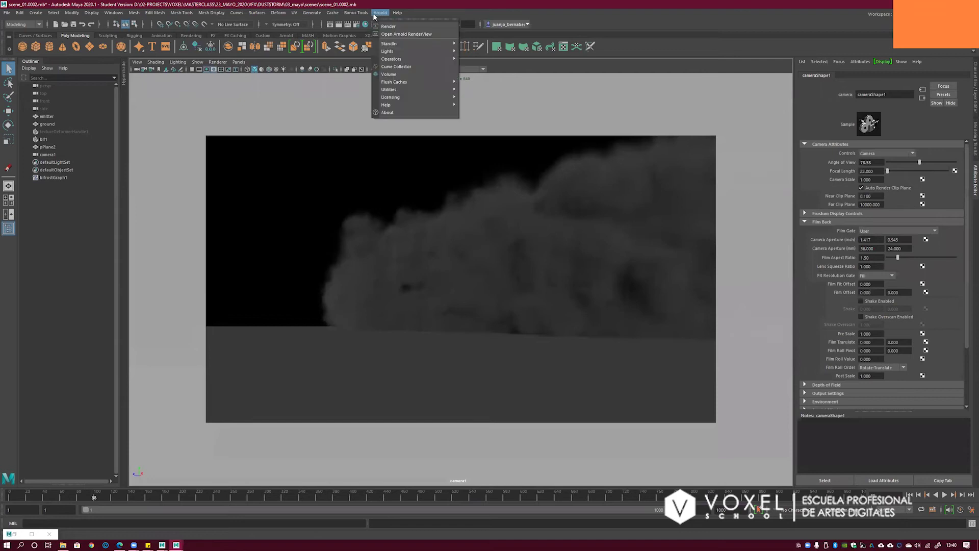
mouse_move(391, 51)
left_click(489, 92)
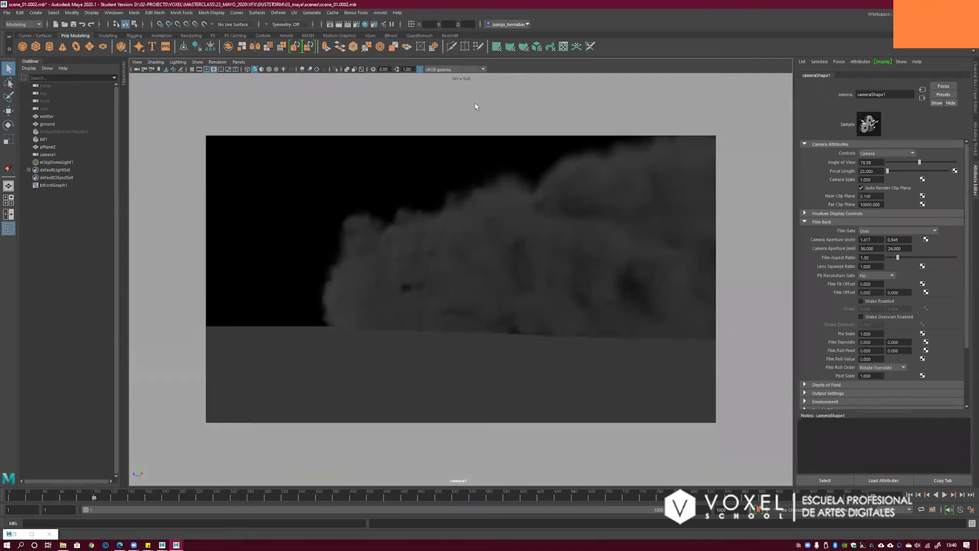
key("w")
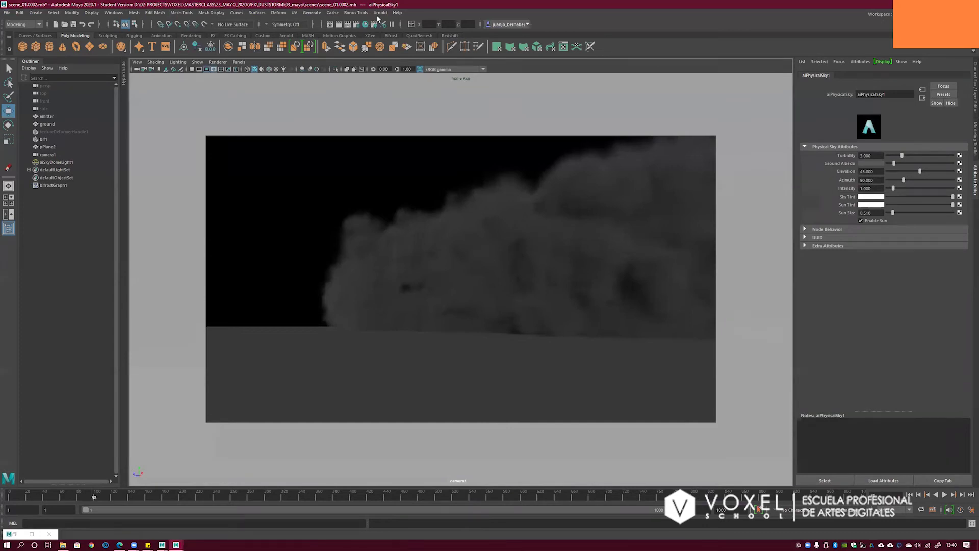
- Render the camera view in the Arnold RenderView and place its window clear of the light attributes
left_click(380, 13)
left_click(419, 39)
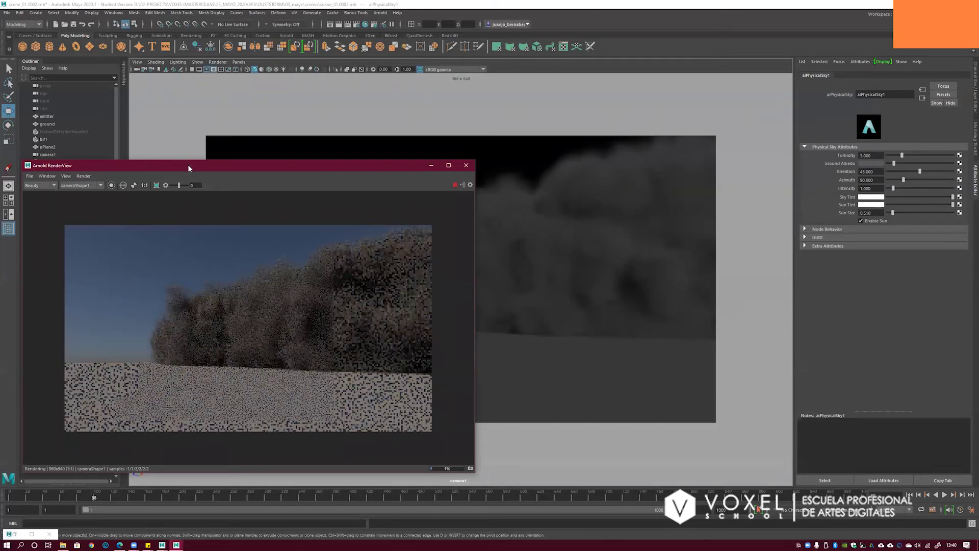
left_click_drag(192, 166, 278, 134)
left_click_drag(348, 134, 252, 159)
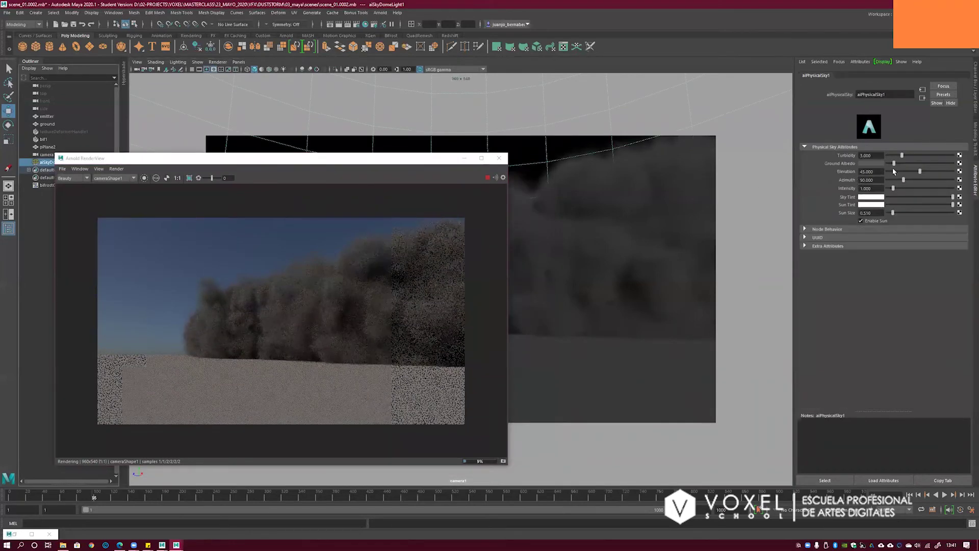
- Lower the physical sky's sun to an elevation of about 13.3 and set its azimuth to about 142.7
mouse_move(903, 180)
left_mouse_down()
mouse_move(894, 181)
mouse_move(911, 172)
mouse_move(892, 175)
mouse_move(919, 180)
left_mouse_up()
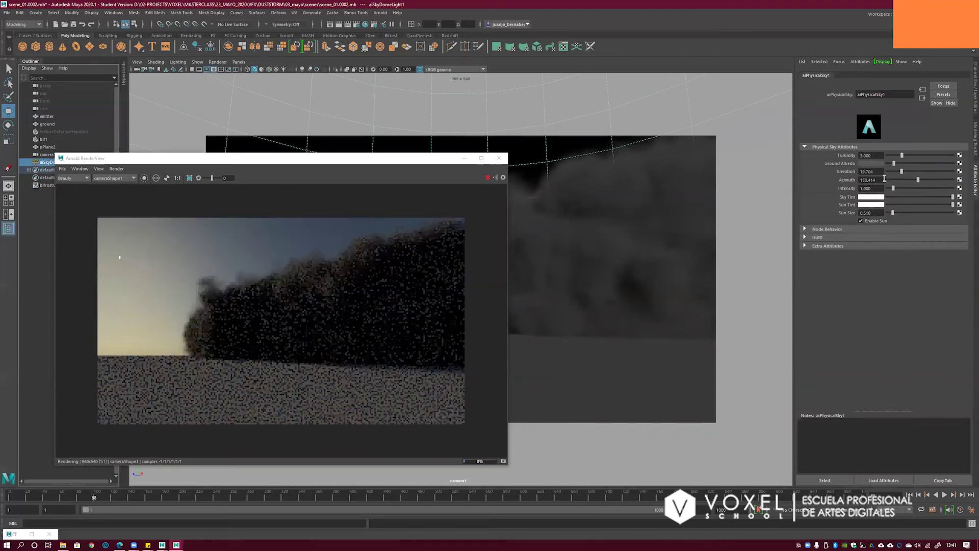
mouse_move(901, 172)
left_mouse_down()
mouse_move(932, 179)
mouse_move(911, 181)
left_mouse_up()
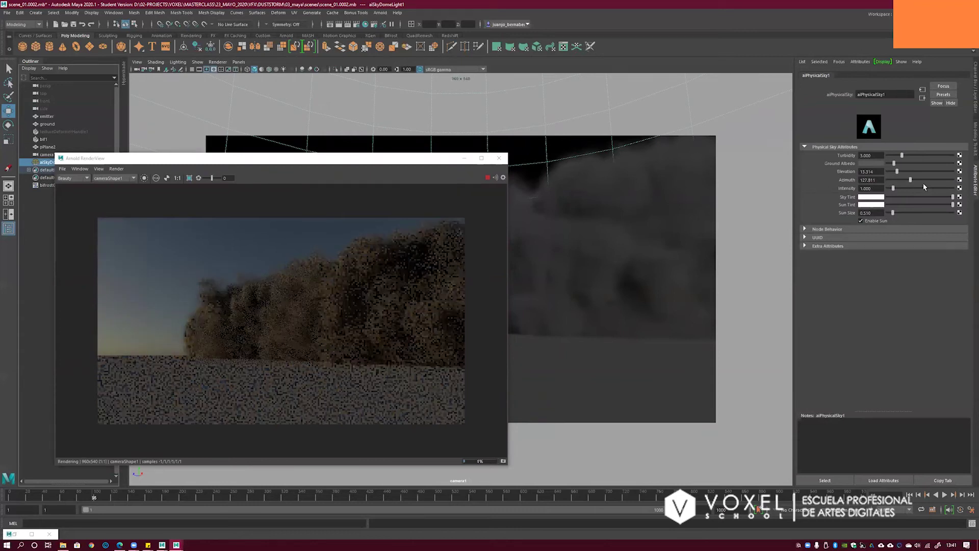
left_click_drag(911, 180, 913, 182)
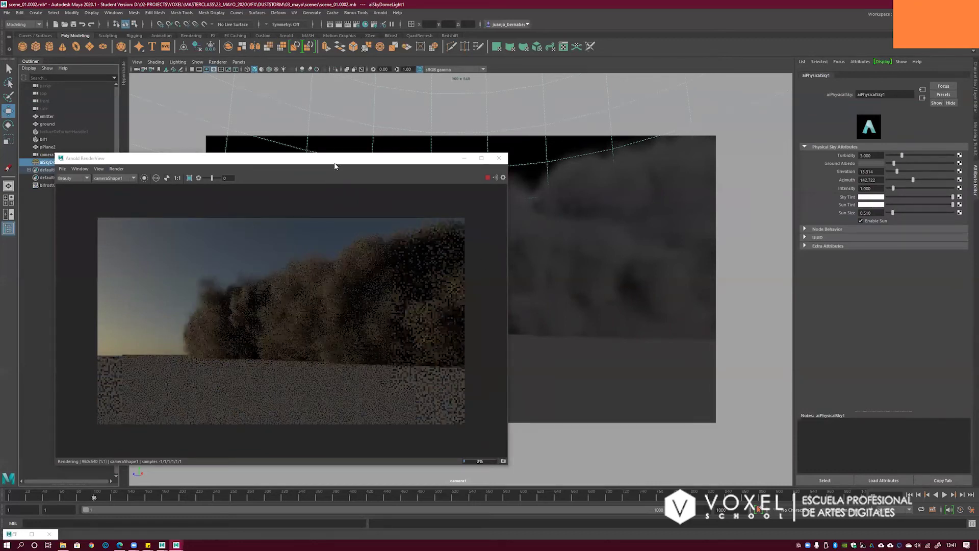
left_click_drag(343, 161, 389, 128)
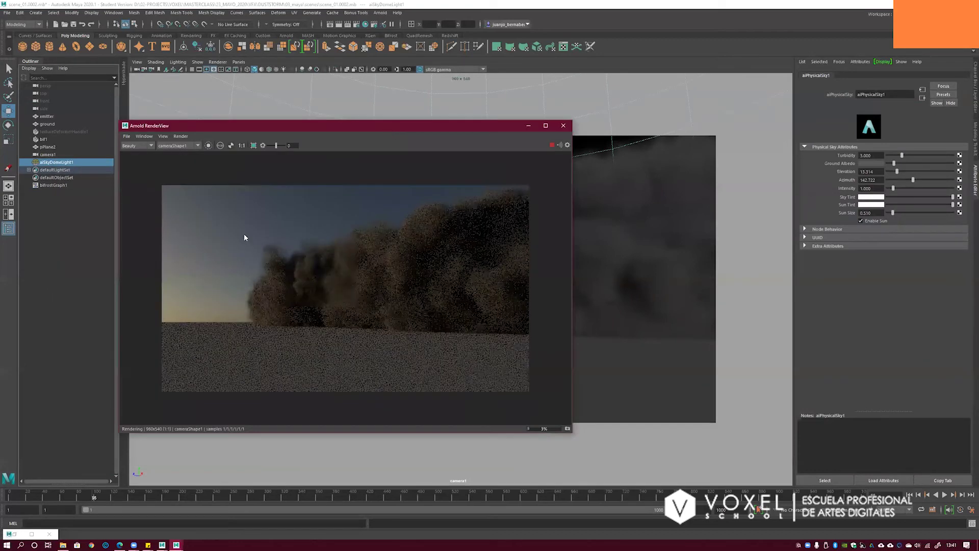
left_click_drag(335, 125, 326, 123)
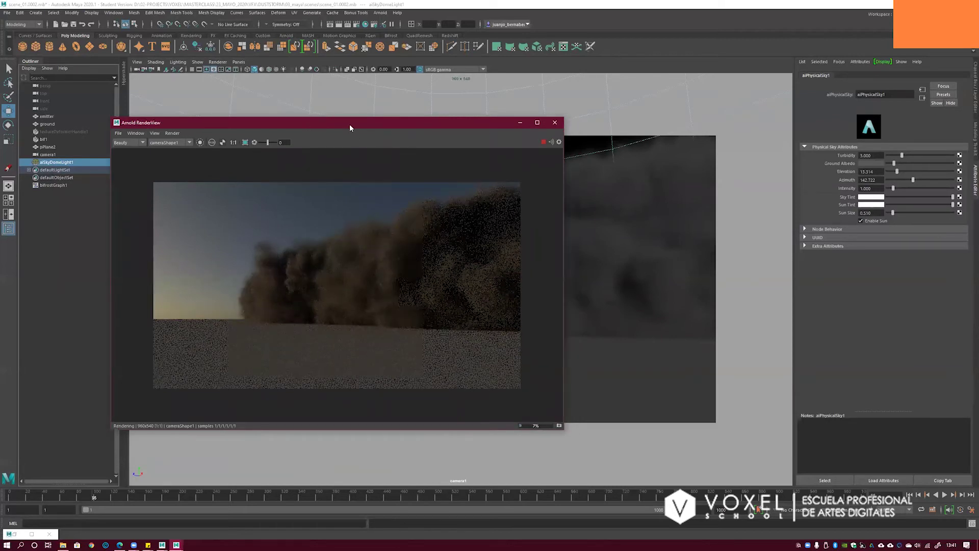
left_click_drag(350, 125, 362, 122)
- Open the Hypershade, move the render window out of its way and select the aiStandardVolume1 node
left_click(14, 534)
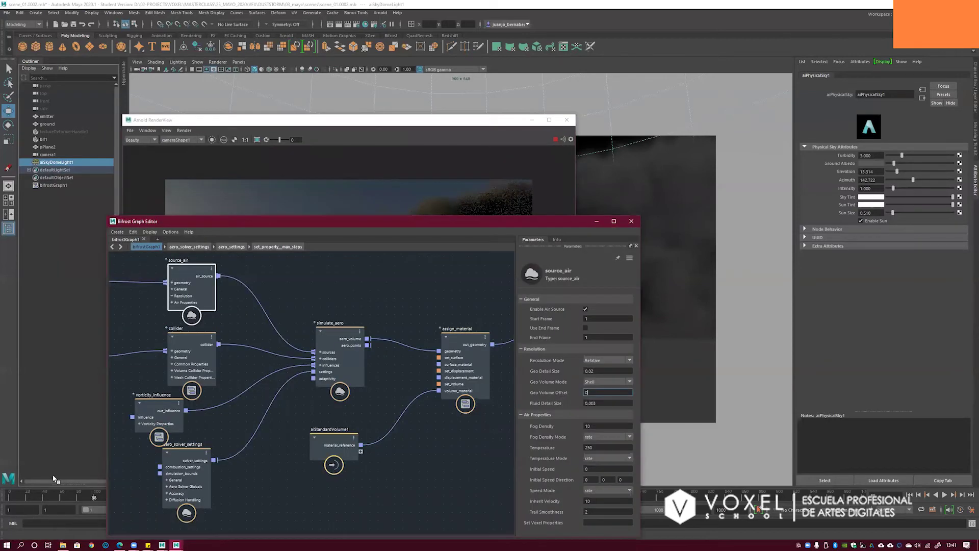
left_click(597, 221)
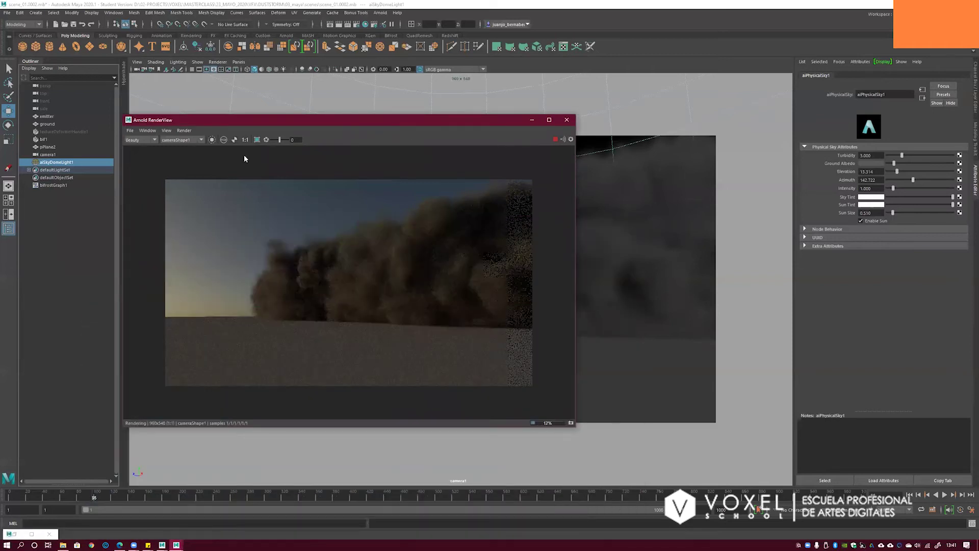
left_click(124, 79)
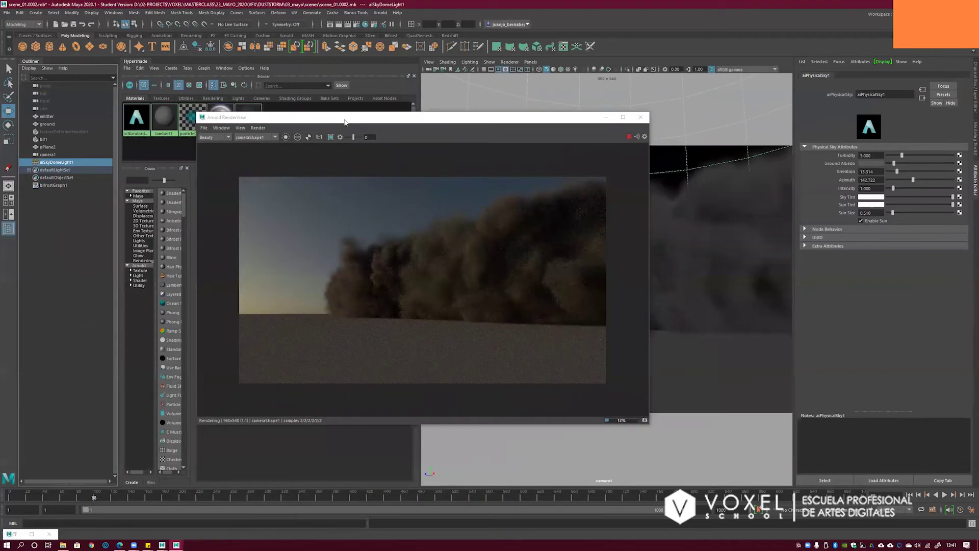
left_click_drag(344, 123, 204, 368)
left_click(329, 259)
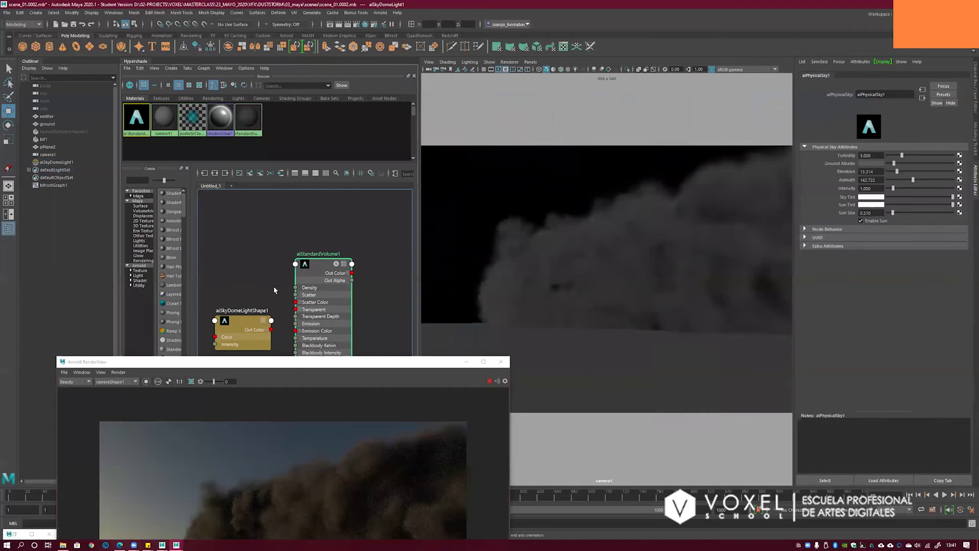
- Set the aiStandardVolume1 density to 5 and reposition the render window so the whole dust cloud can be seen
left_click_drag(321, 256, 321, 259)
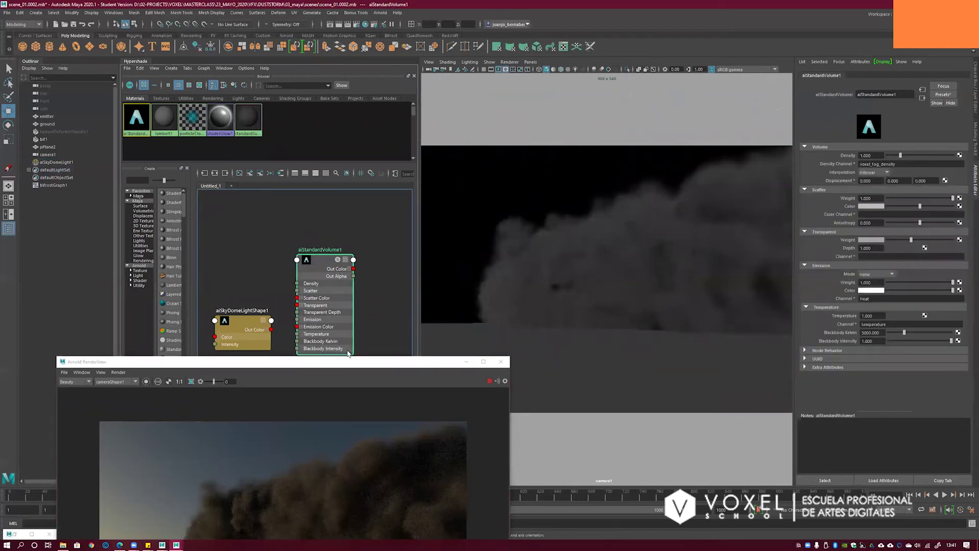
left_click_drag(356, 366, 401, 247)
left_click_drag(880, 155, 812, 155)
type("5")
key("Return")
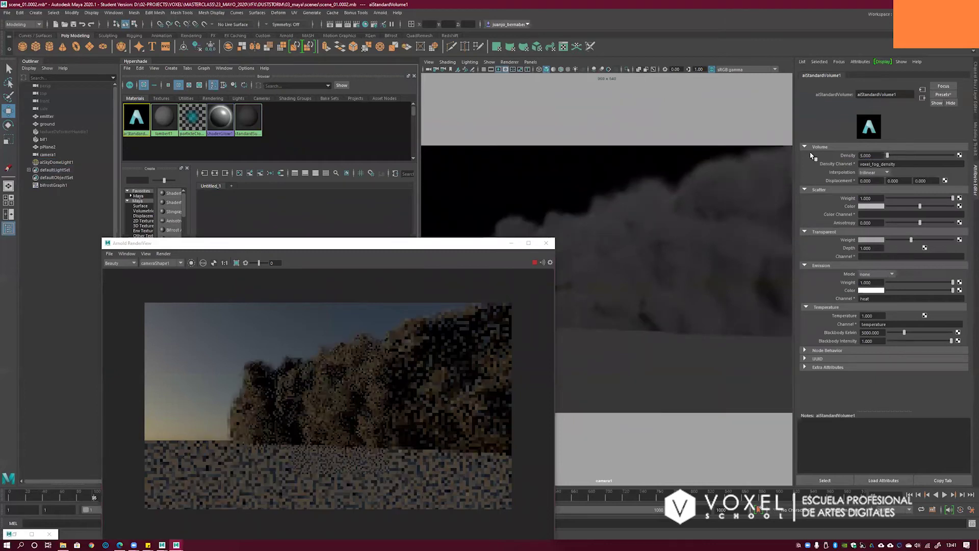
left_click_drag(374, 243, 363, 223)
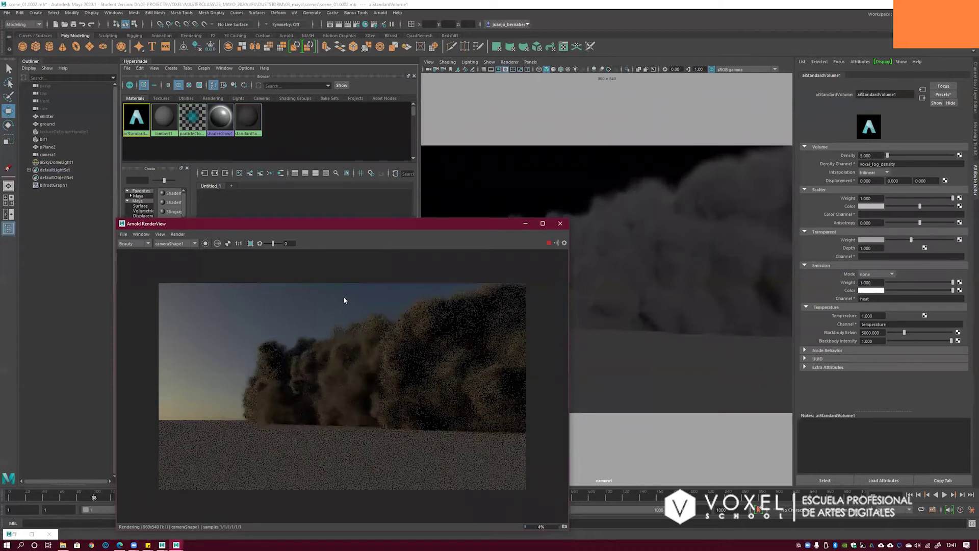
left_click_drag(412, 228, 403, 215)
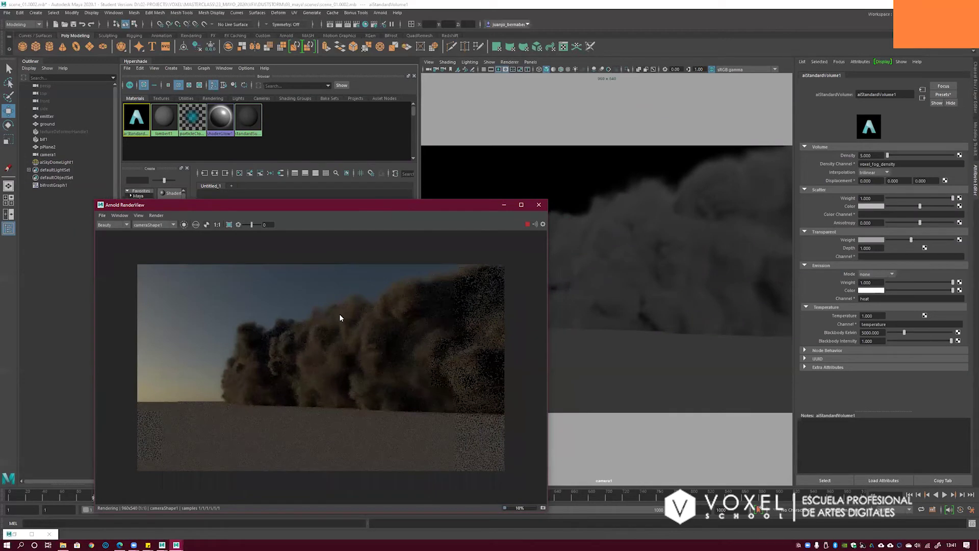
- Set the aiStandardVolume1 volume interpolation to tricubic
left_click(879, 174)
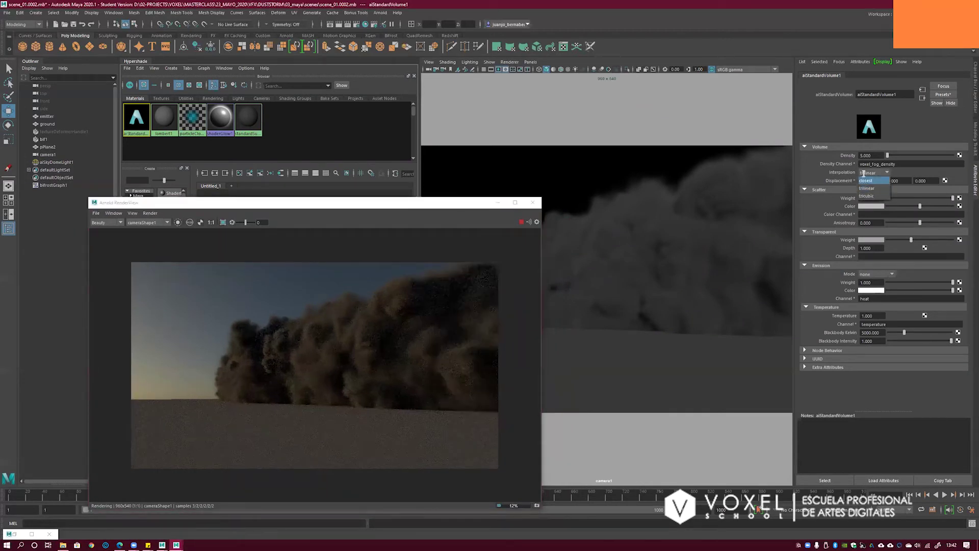
key("Down")
key("Down")
key("Return")
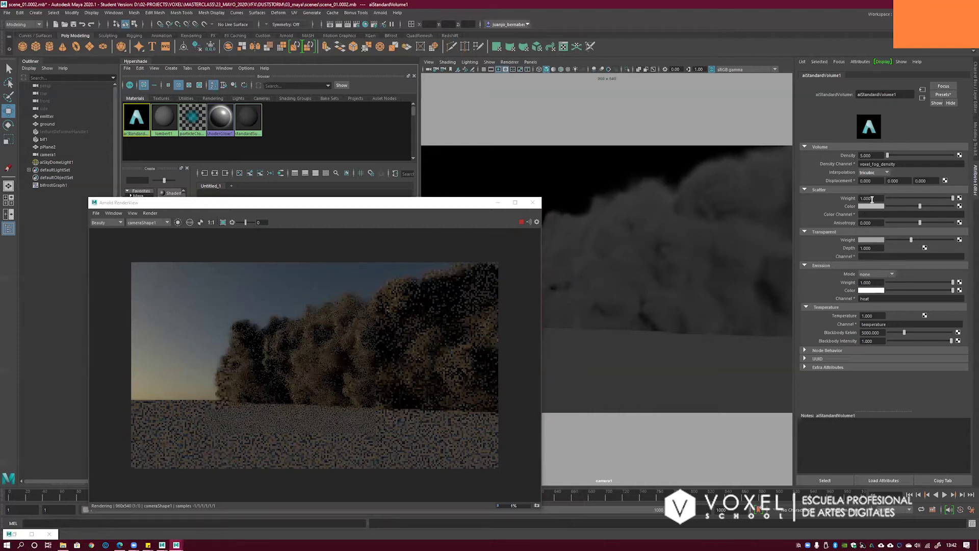
- Try lowering the volume shader's scatter weight to about 0.314 and undo the change
left_click(909, 197)
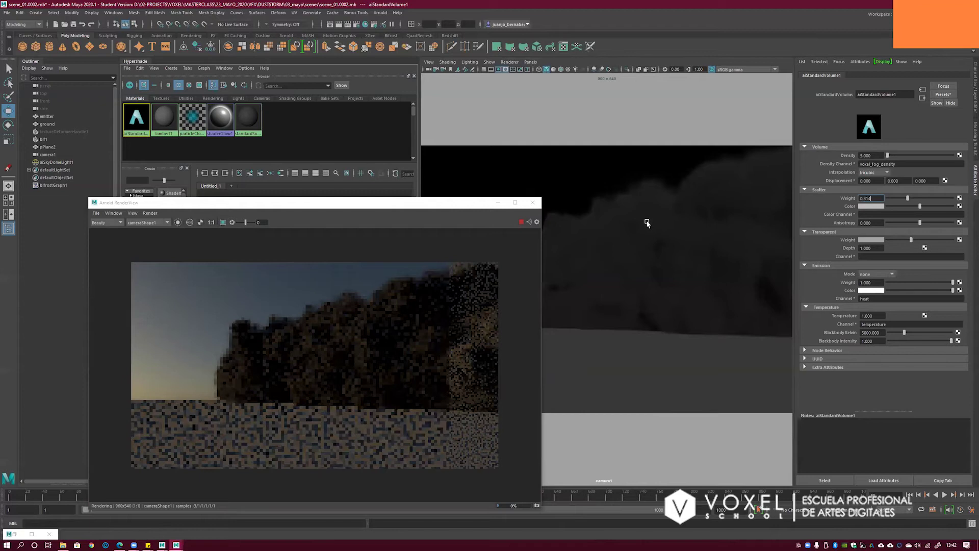
key("ctrl+z")
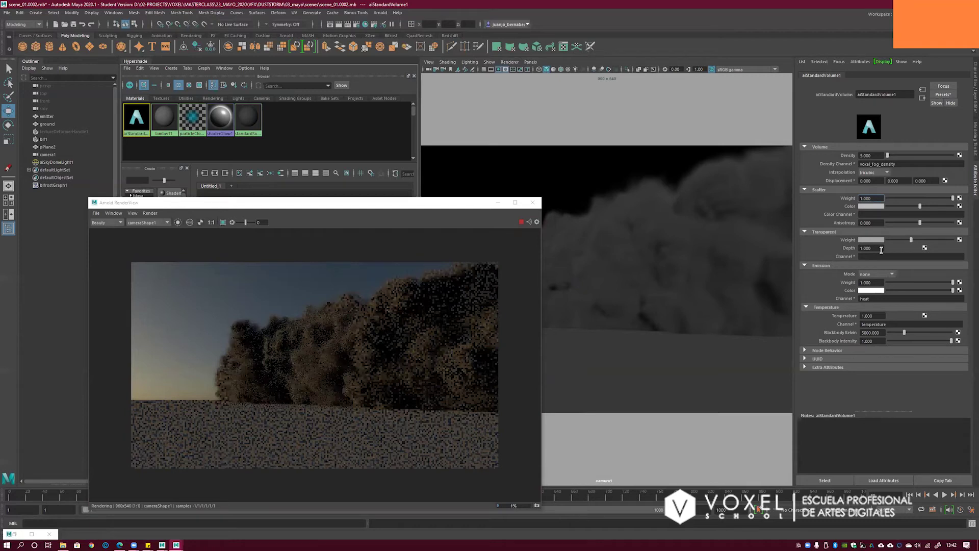
- Tint the volume shader's scatter color to a light, slightly saturated warm beige
left_click(867, 206)
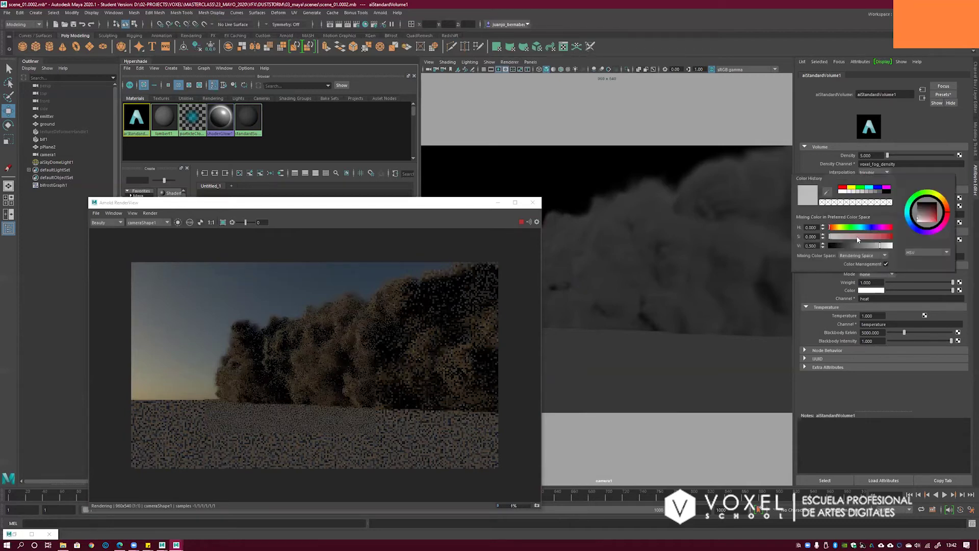
left_click_drag(857, 240, 867, 237)
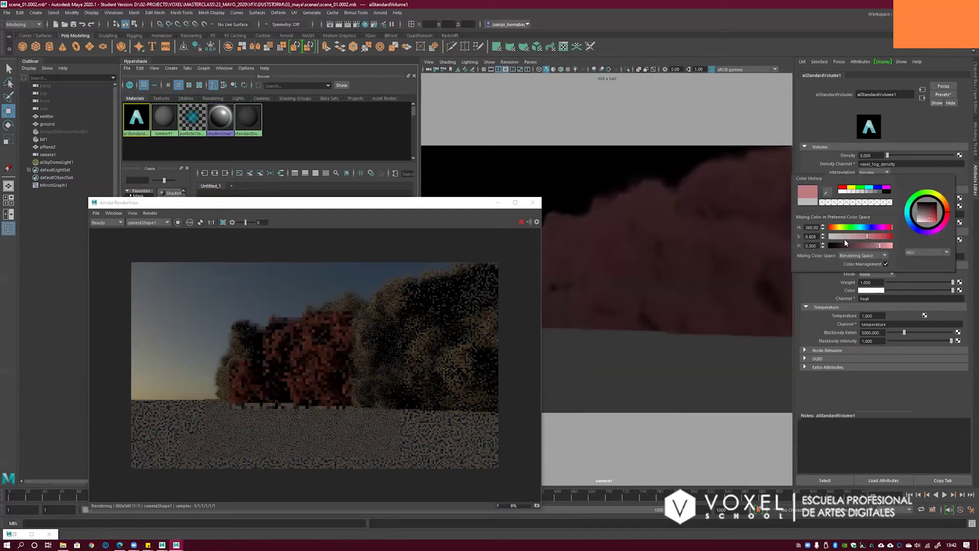
left_click(836, 228)
left_click(846, 236)
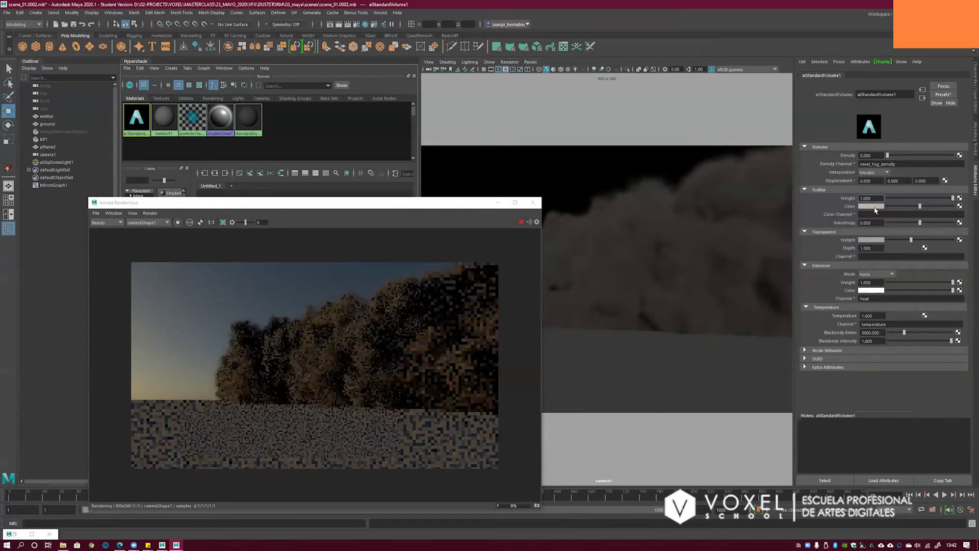
- Raise the volume's scatter anisotropy to about 0.515
left_click(873, 223)
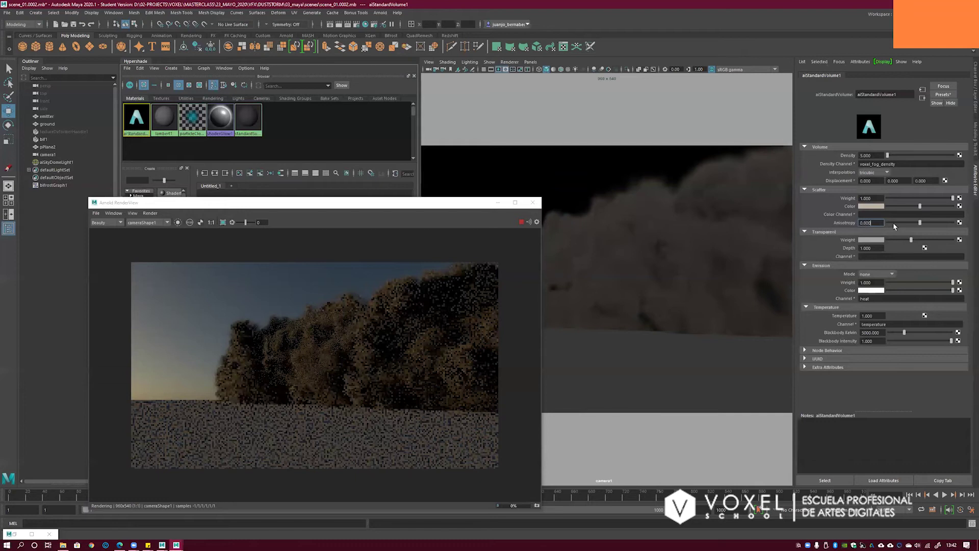
left_click_drag(931, 227, 942, 227)
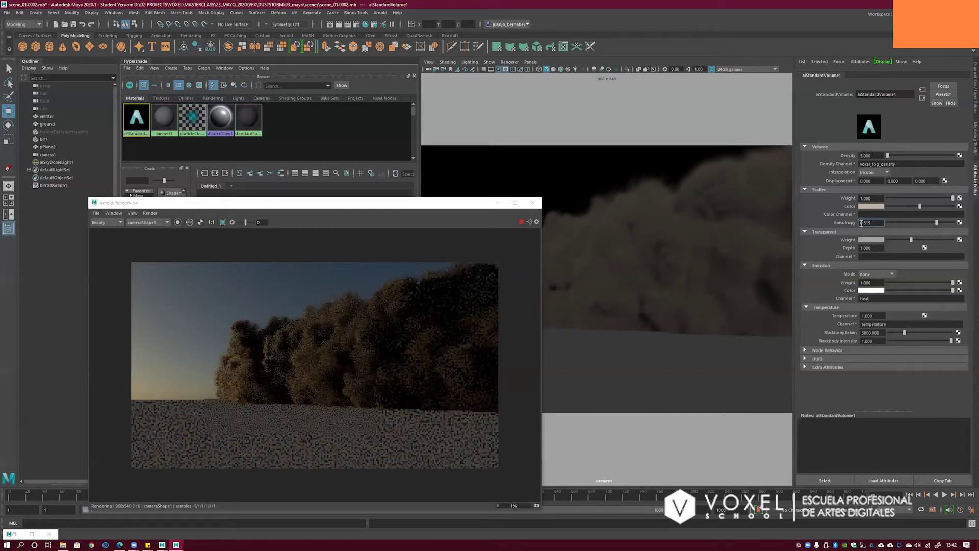
key("Tab")
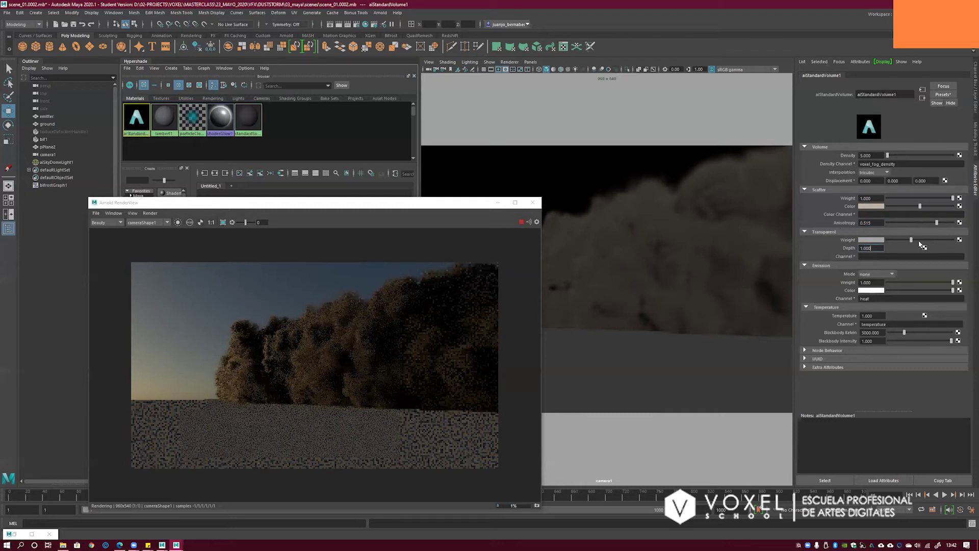
- Test the volume's transparent weight from white back to grey and settle on a mid grey
key("ctrl+a")
left_click(946, 240)
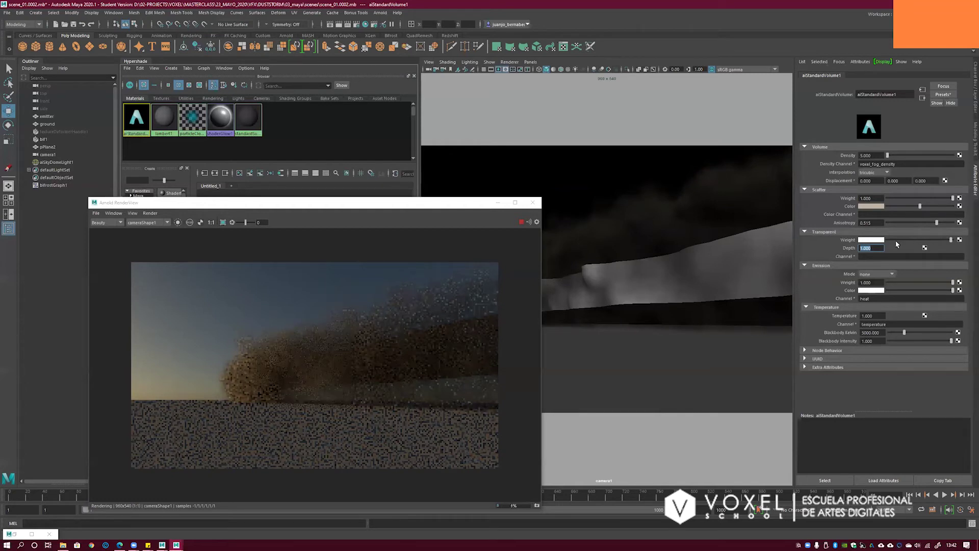
left_click(913, 240)
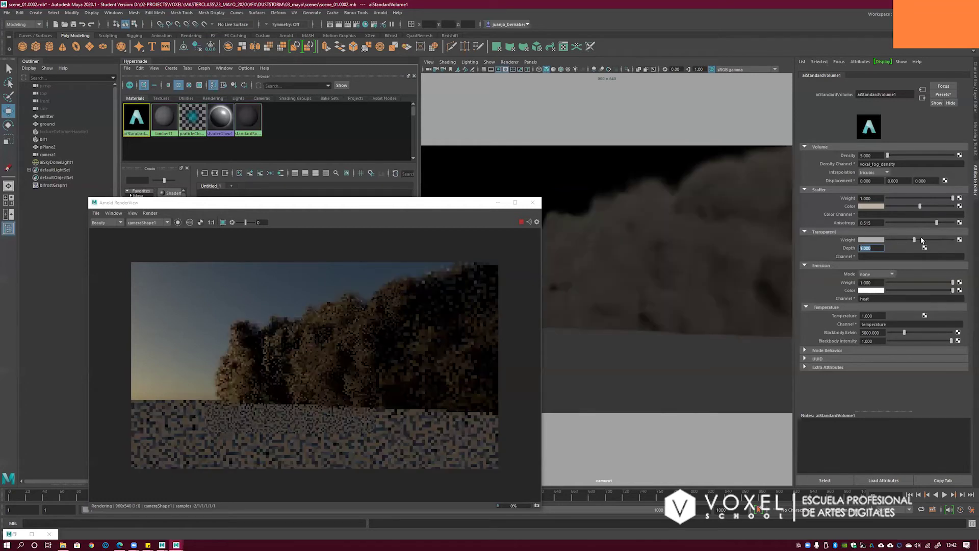
left_click_drag(914, 240, 920, 240)
left_click(896, 240)
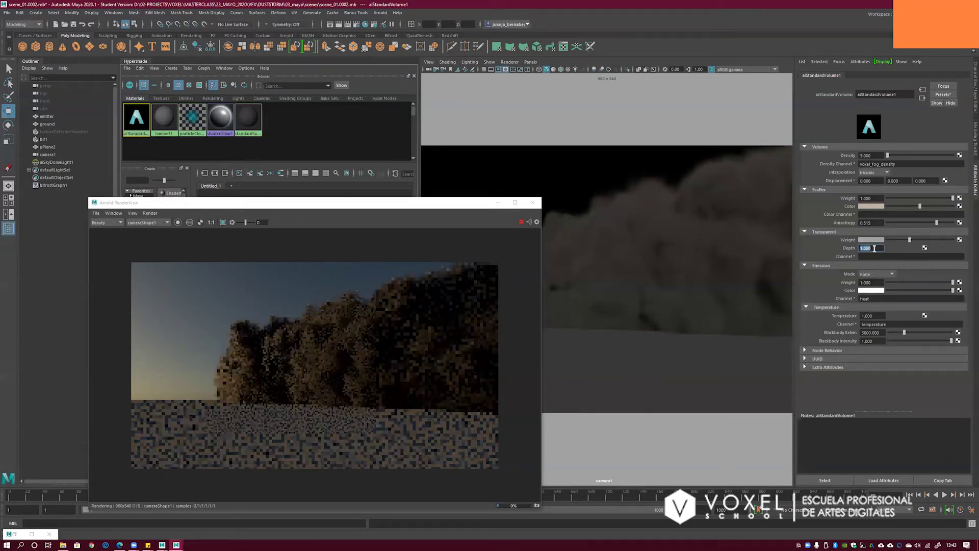
- Try a transparent depth of 5, and settle on a depth of 3
type("5")
key("Return")
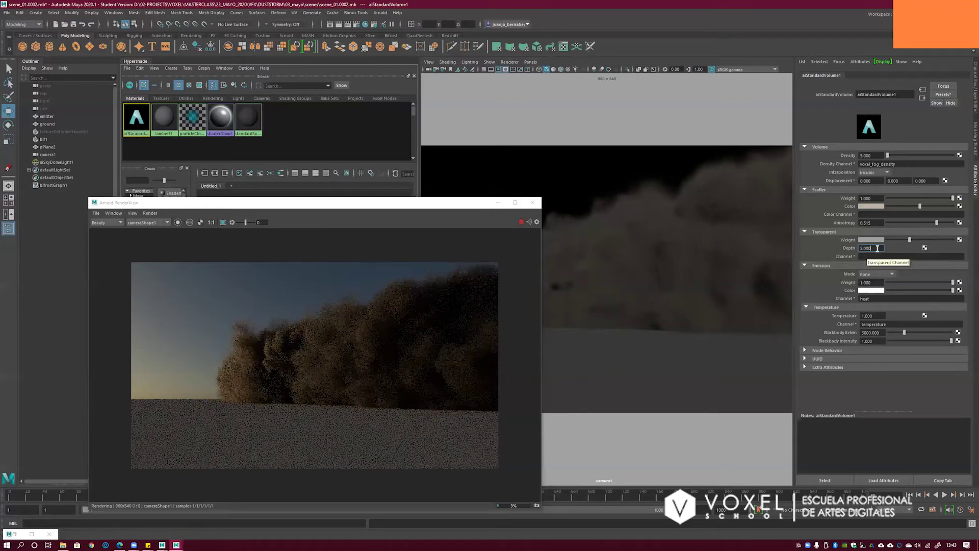
double_click(861, 249)
type("3")
key("Tab")
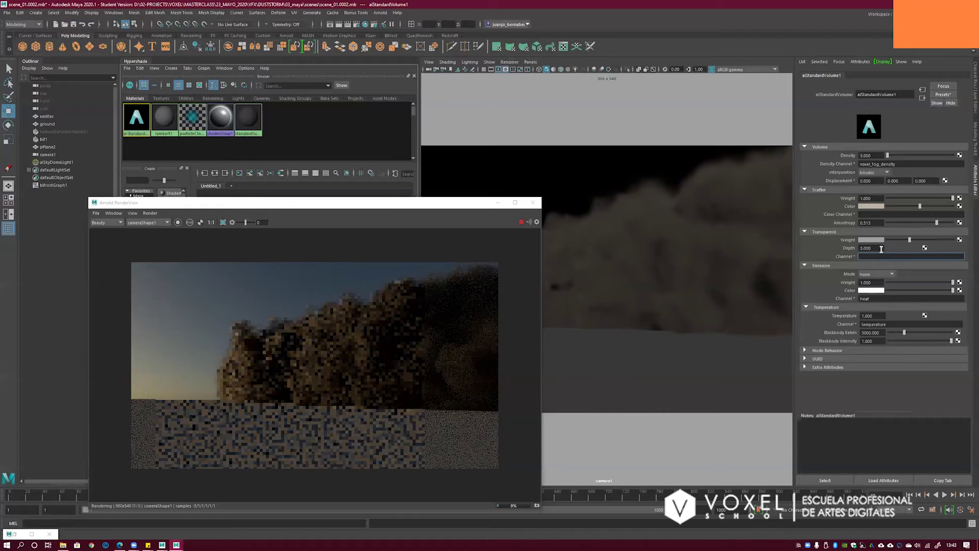
- Set the volume shader's density to 10
key("shift+Tab")
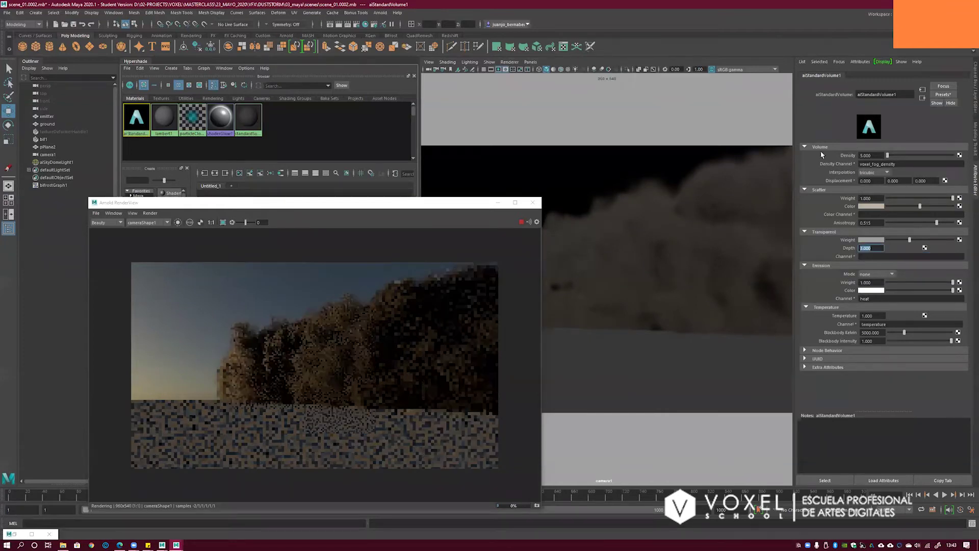
key("shift+Tab")
key("shift+Tab")
key("shift+Tab")
key("shift+Tab")
key("shift+Tab")
key("shift+Tab")
key("shift+Tab")
key("shift+Tab")
type("10")
key("Return")
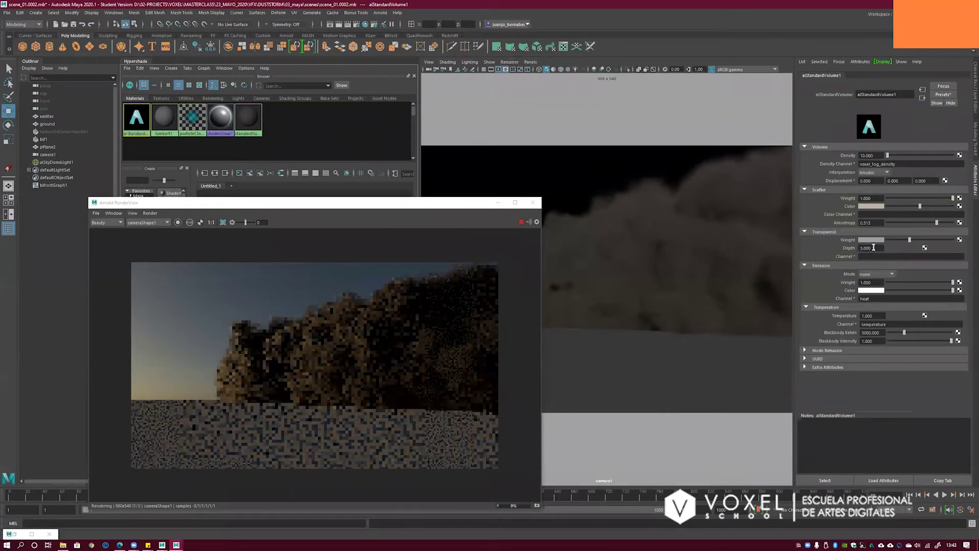
- Move the render window slightly and examine the dust cloud's updated render
left_click(874, 248)
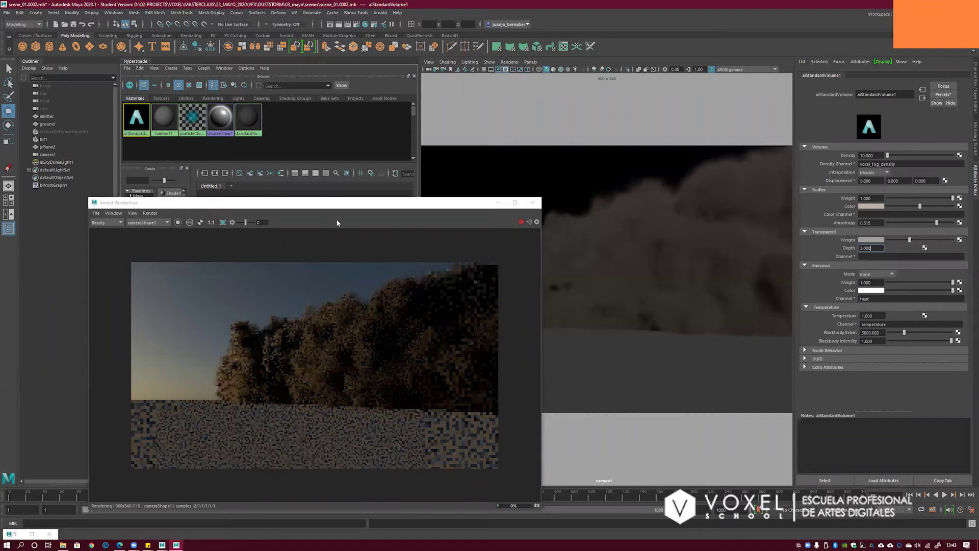
left_click(326, 230)
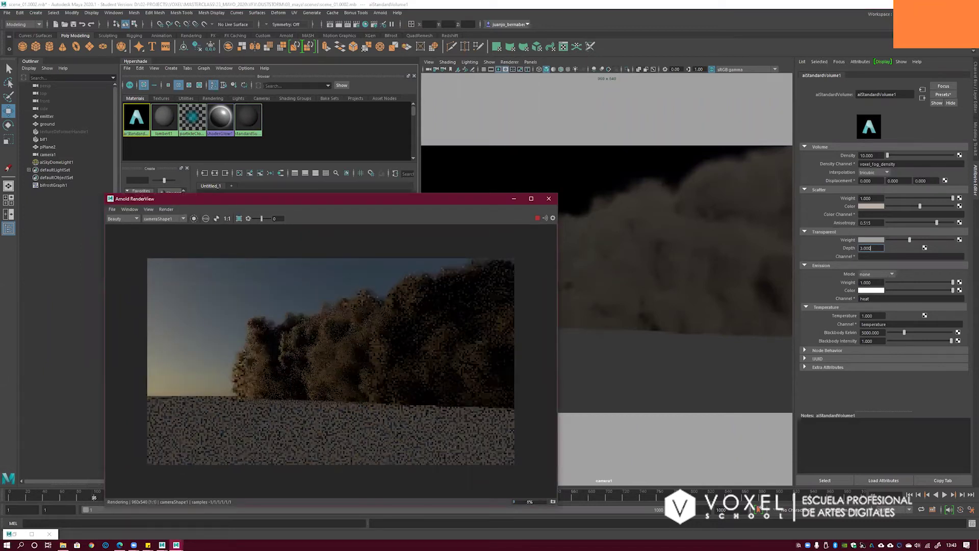
left_click(431, 189)
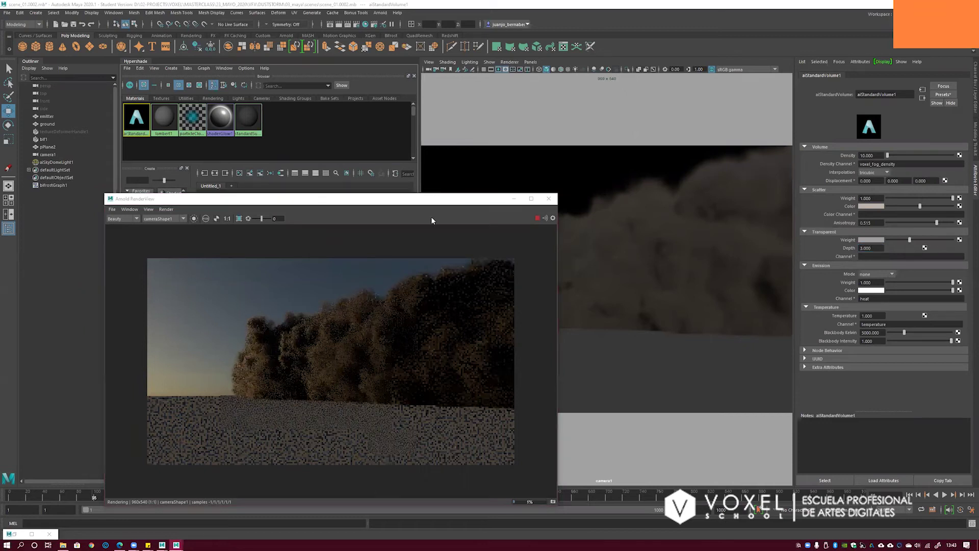
left_click(375, 321)
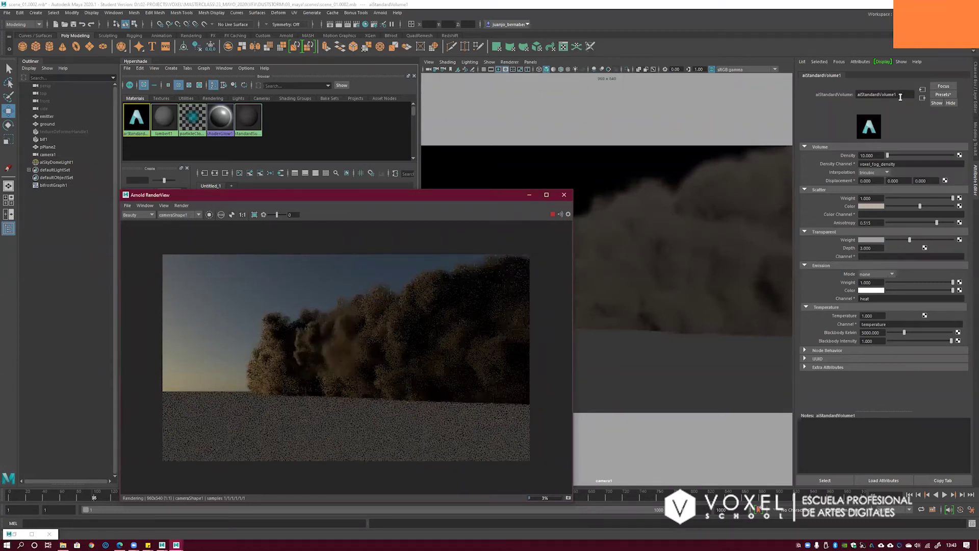
- Close the render window and connect a 3D Cloud texture to the volume shader's displacement
left_click(875, 181)
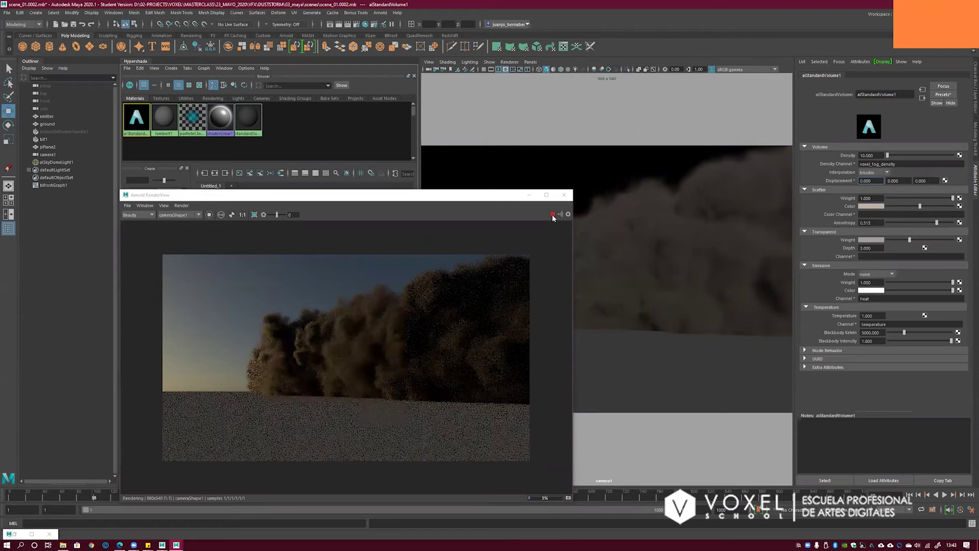
left_click(565, 199)
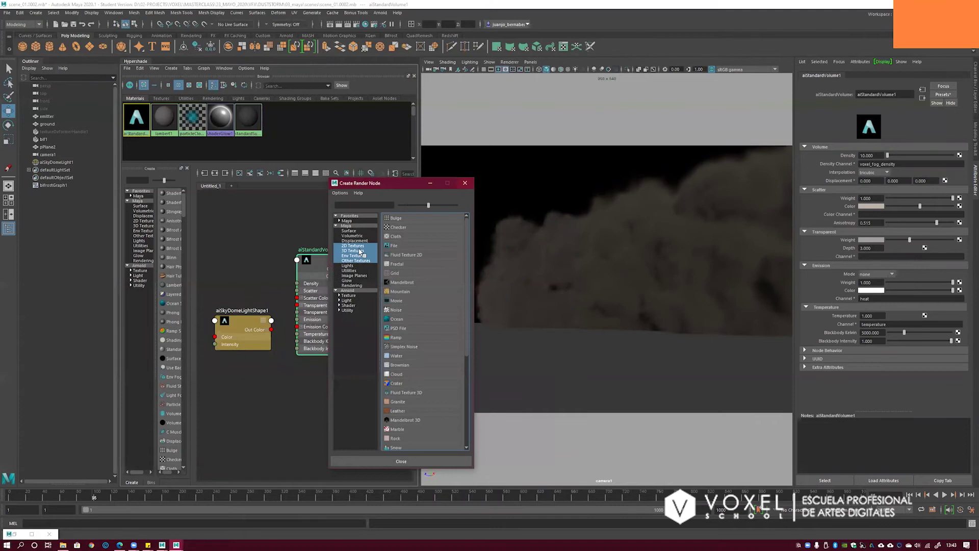
left_click(357, 246)
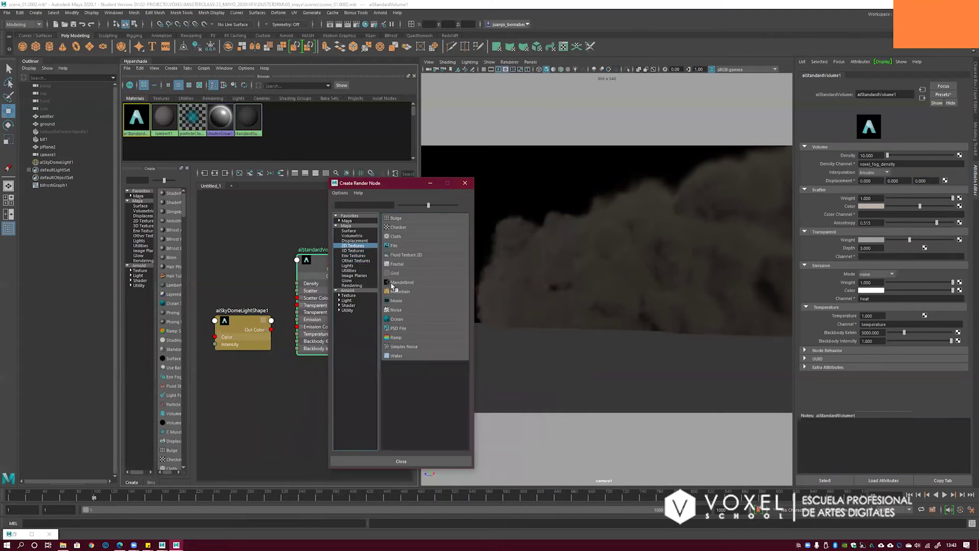
left_click(359, 251)
left_click(397, 227)
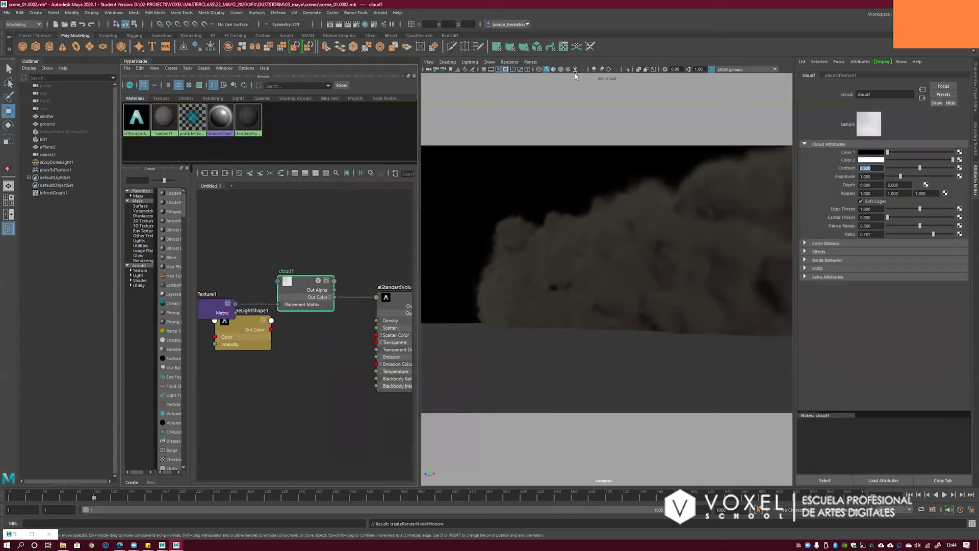
- Reopen the Arnold RenderView to render the displaced dust cloud
left_click(380, 12)
left_click(396, 34)
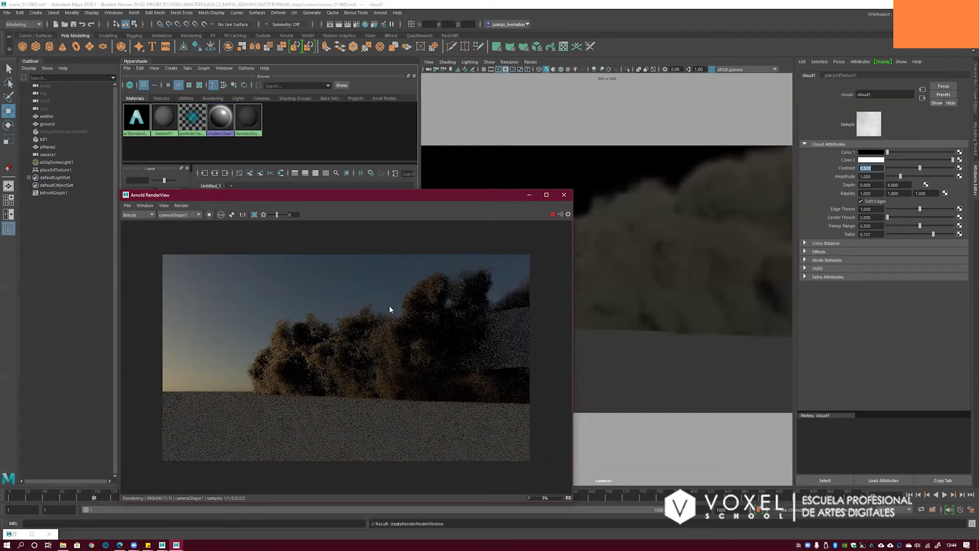
- Try the cloud texture's amplitude at 0.2 and at 0.1
left_click(867, 176)
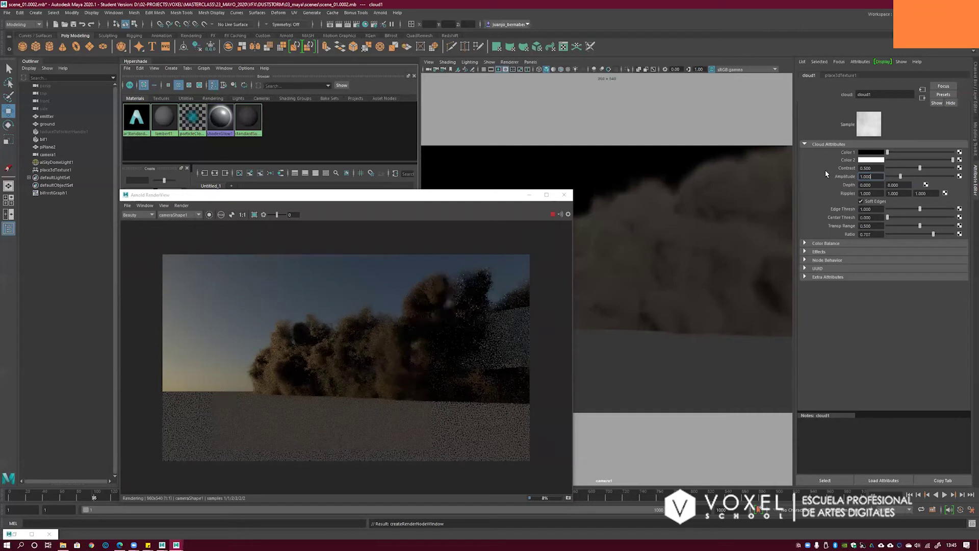
type("0.2")
key("Return")
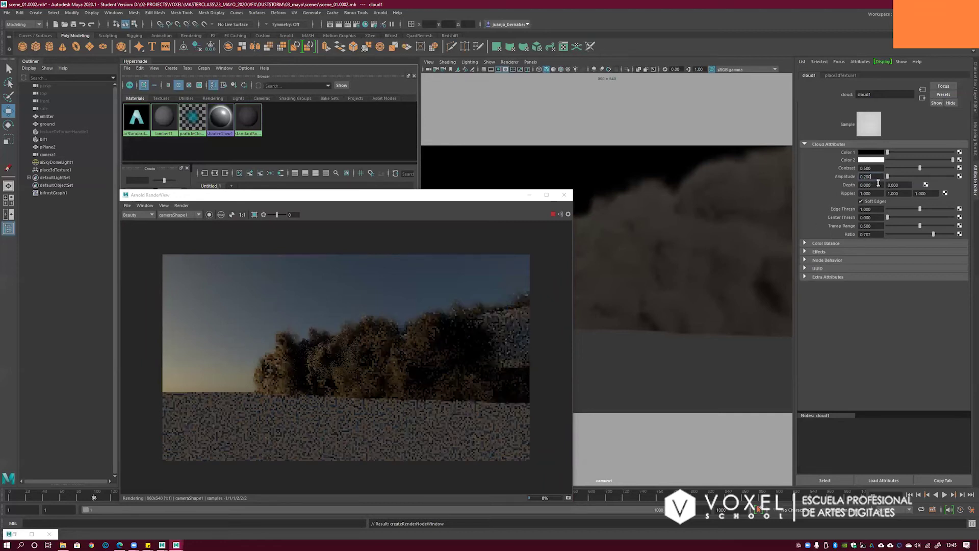
double_click(865, 176)
type("0.1")
key("Tab")
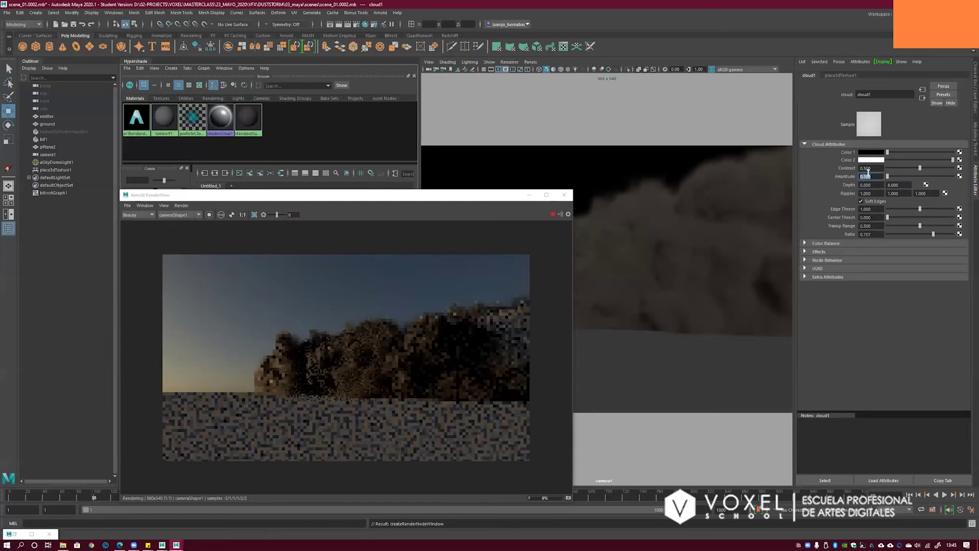
- Darken the cloud texture's Color 2 to grey and set its second depth value to 15
left_click(896, 160)
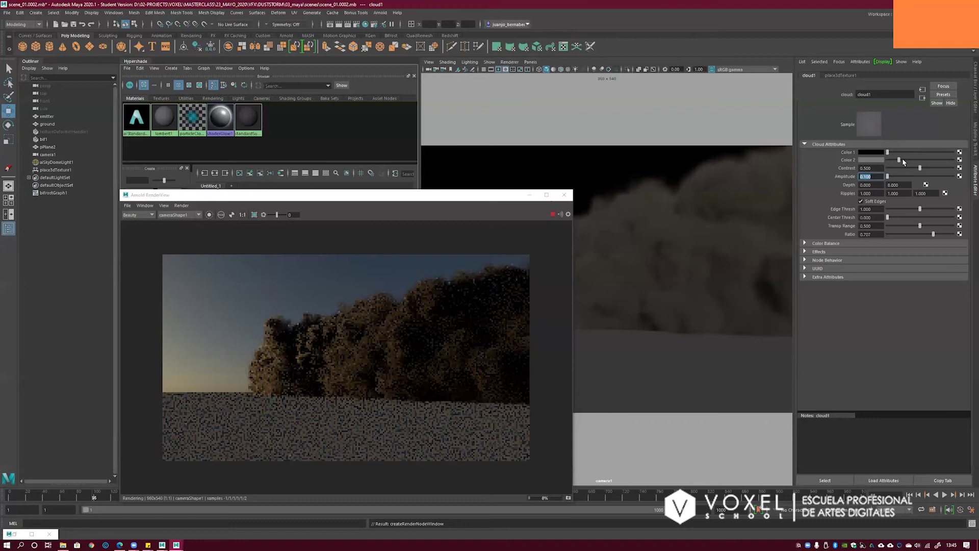
left_click(904, 159)
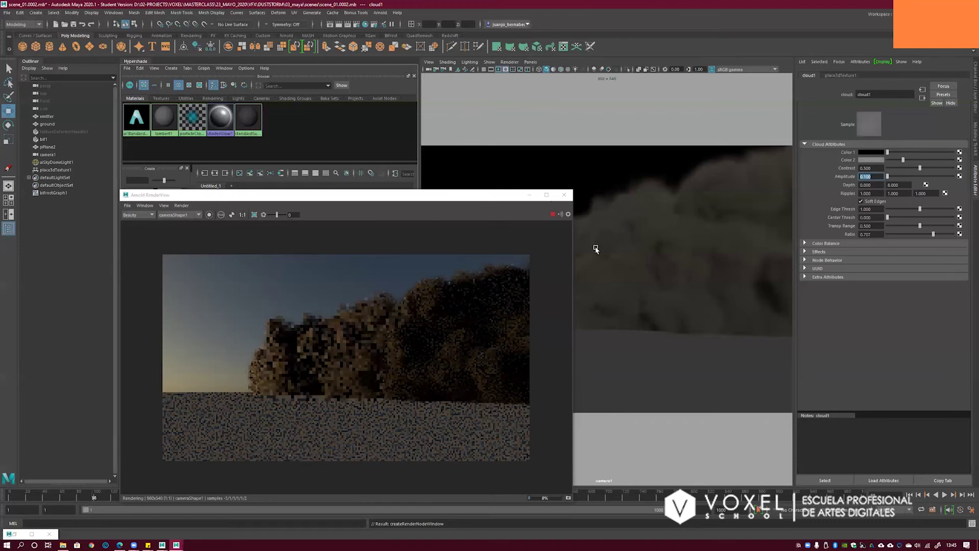
left_click(895, 185)
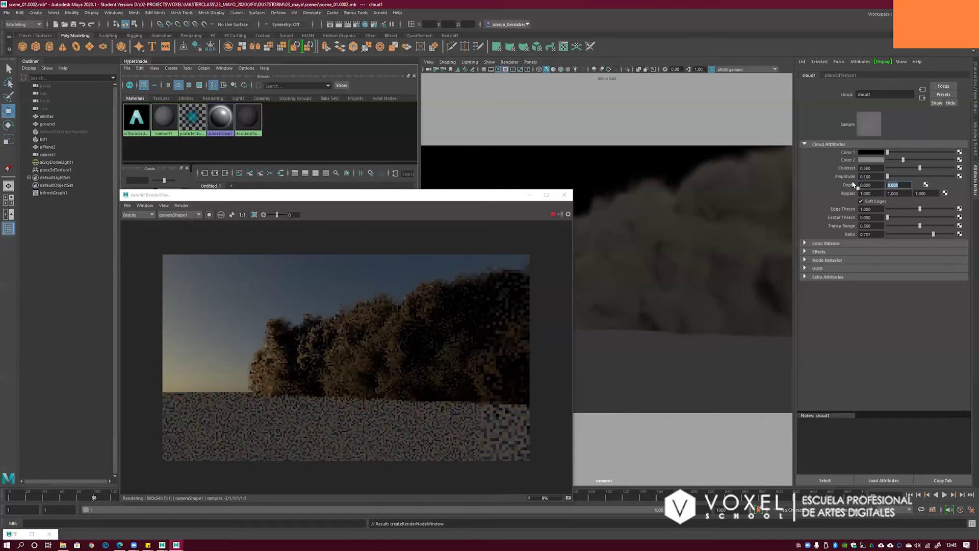
type("15")
key("Return")
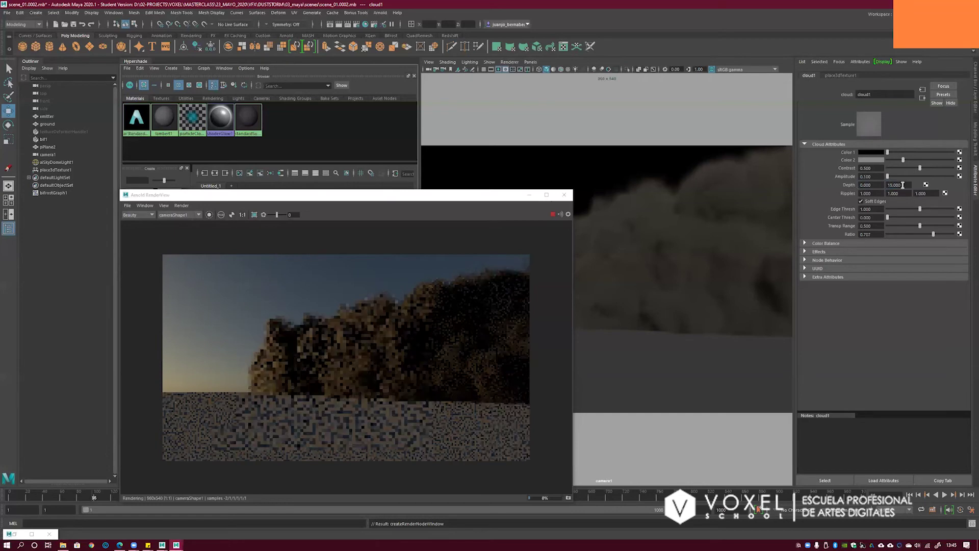
- Set the cloud texture's amplitude to 1, and slightly brighten its grey Color 2
left_click(876, 177)
type("1")
key("Tab")
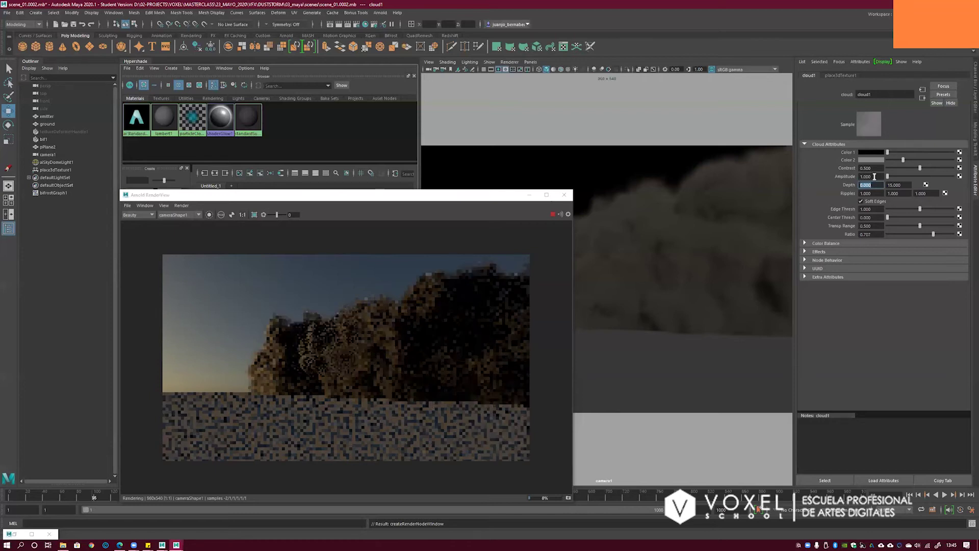
left_click(876, 176)
double_click(869, 176)
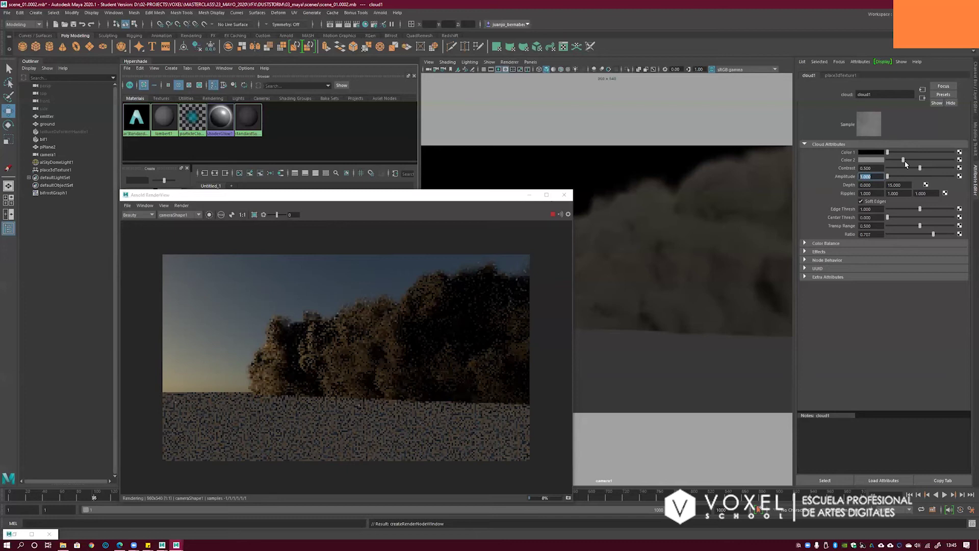
left_click(906, 160)
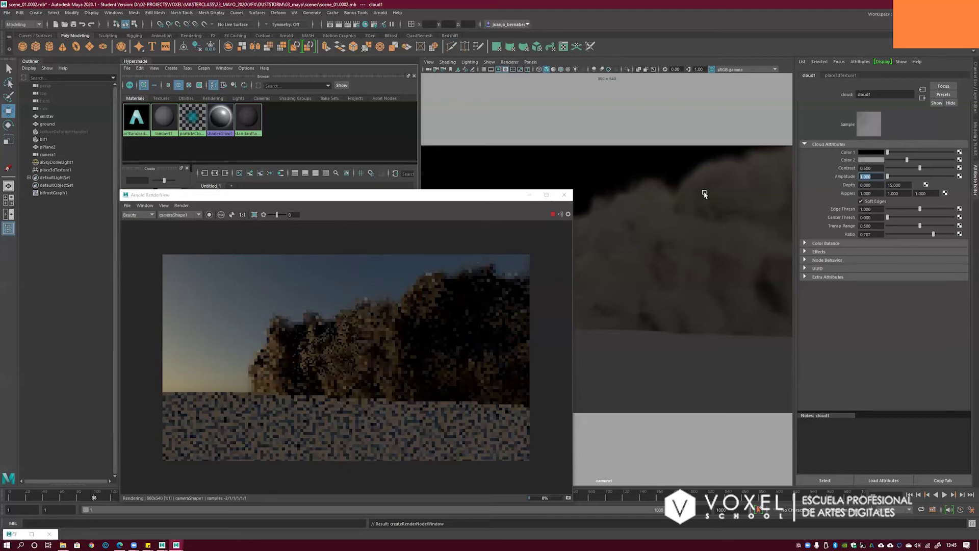
left_click_drag(474, 195, 508, 185)
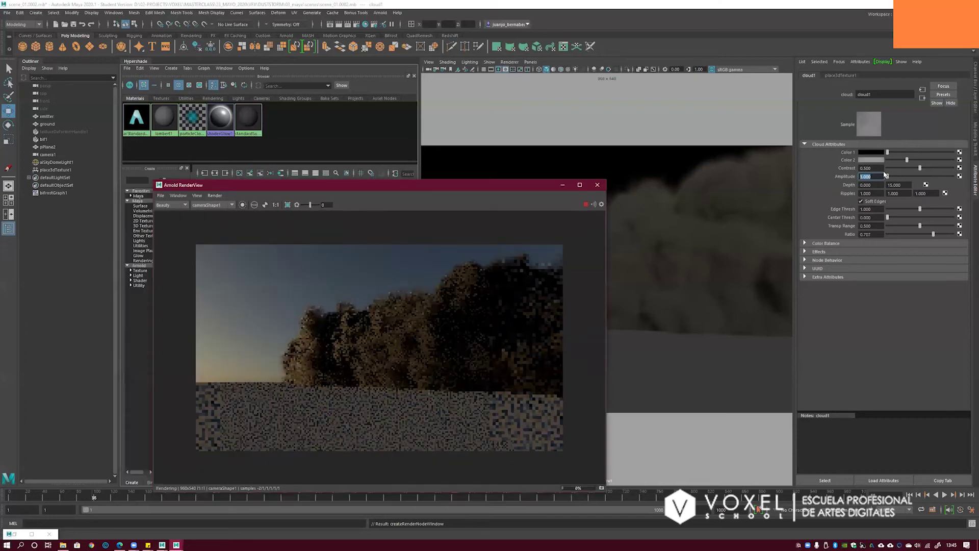
- Set the cloud texture's amplitude to 0.5 and reposition the render window to check the dust cloud
left_click(833, 170)
type("0.5")
key("Return")
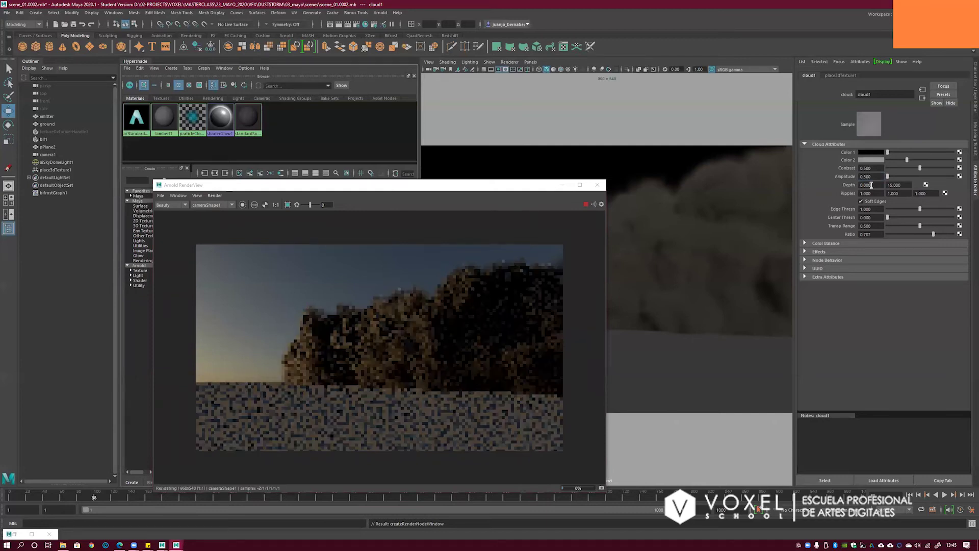
left_click_drag(404, 184, 427, 177)
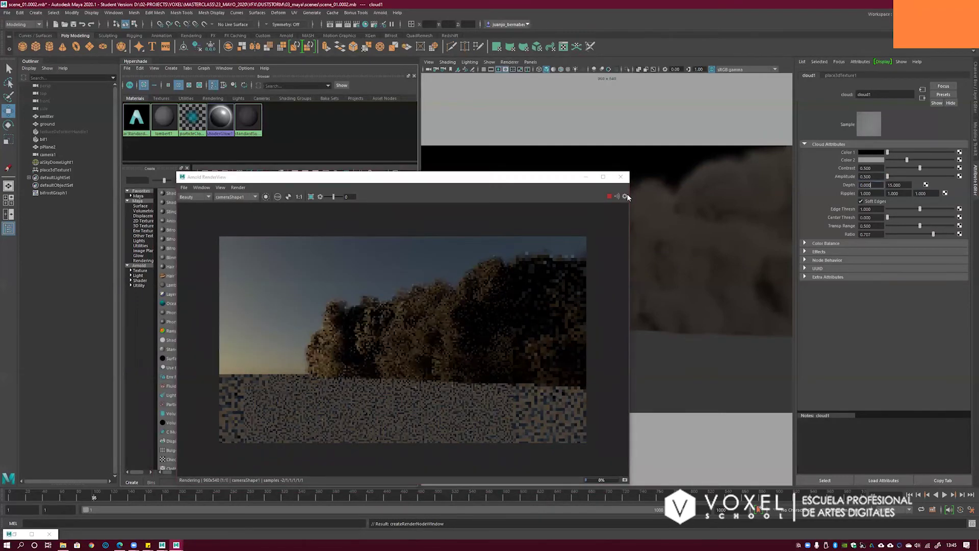
left_click_drag(436, 177, 457, 186)
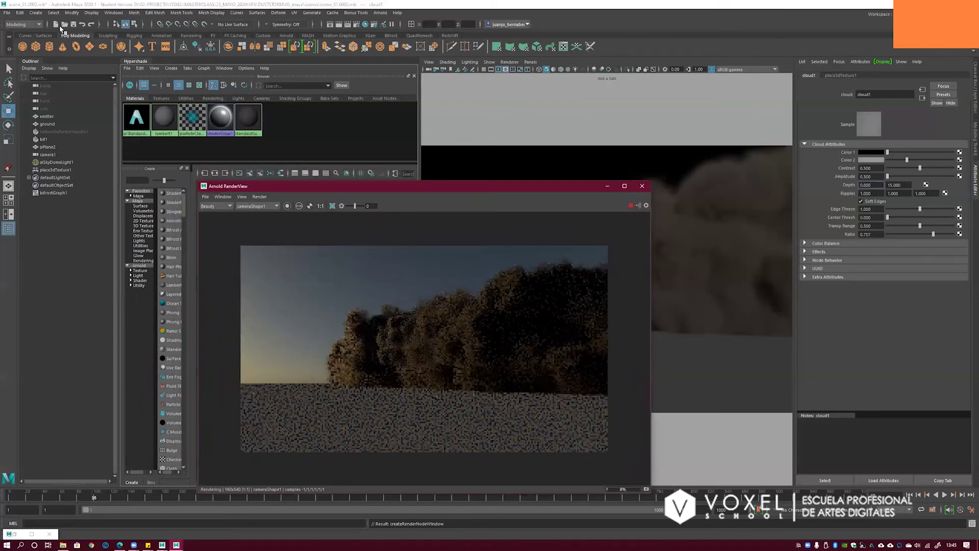
- Create a directional light in the dust storm scene
left_click(35, 13)
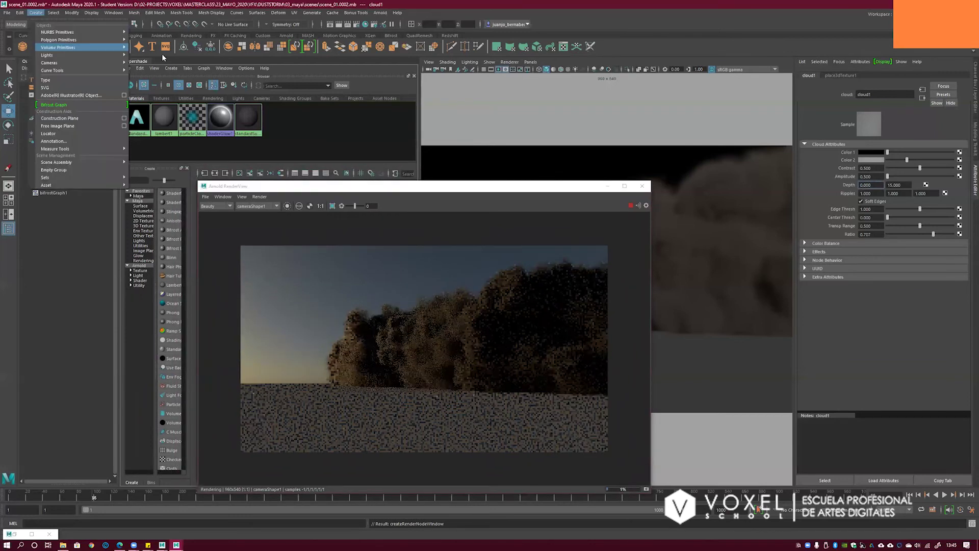
mouse_move(47, 55)
left_click(154, 63)
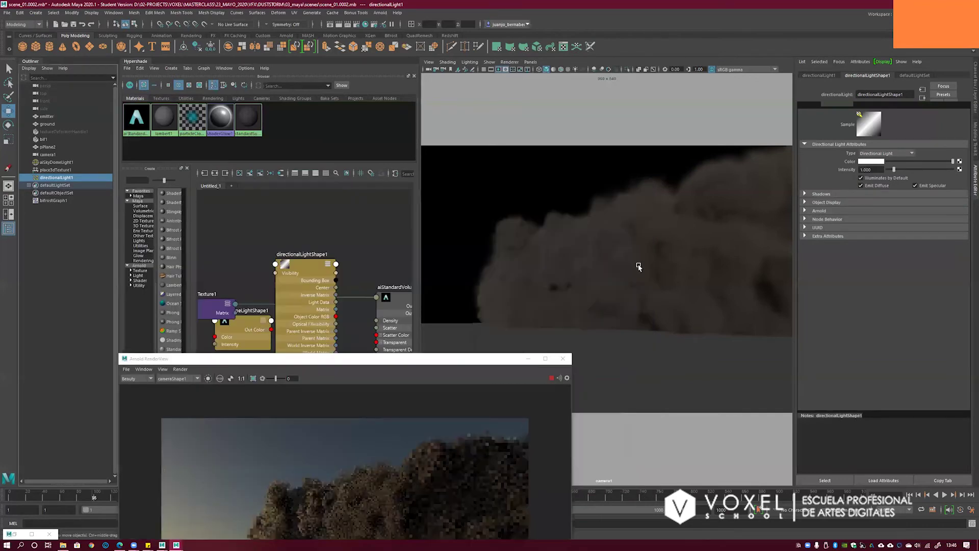
- Rotate the directional light so it rakes across the dust cloud, keeping the live render in view
key("e")
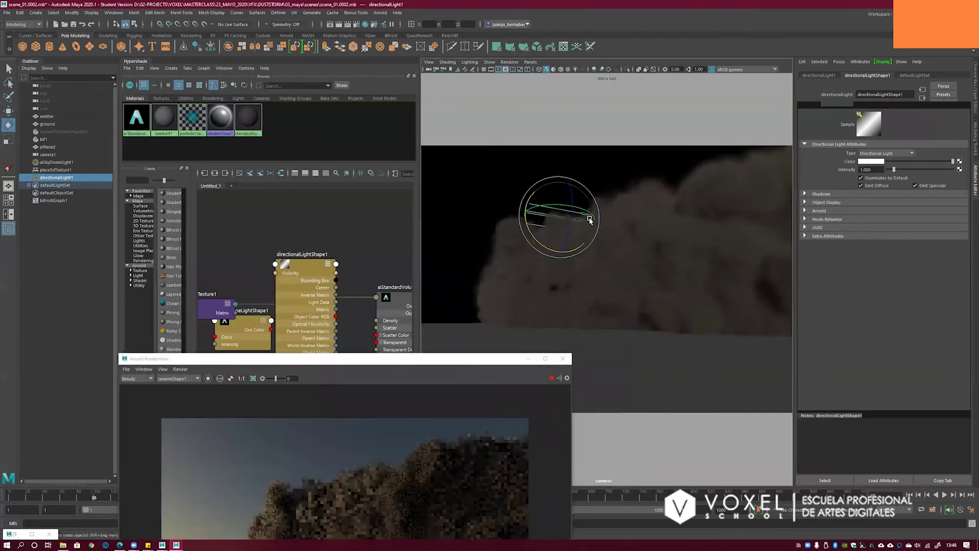
left_click_drag(572, 231, 461, 351)
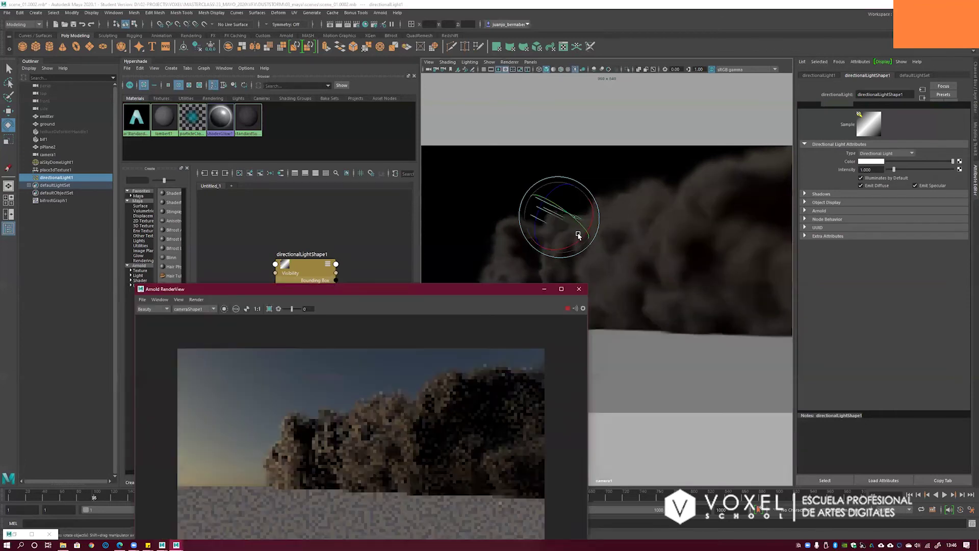
left_click_drag(578, 211, 580, 211)
left_click_drag(433, 293, 436, 274)
left_click(574, 249)
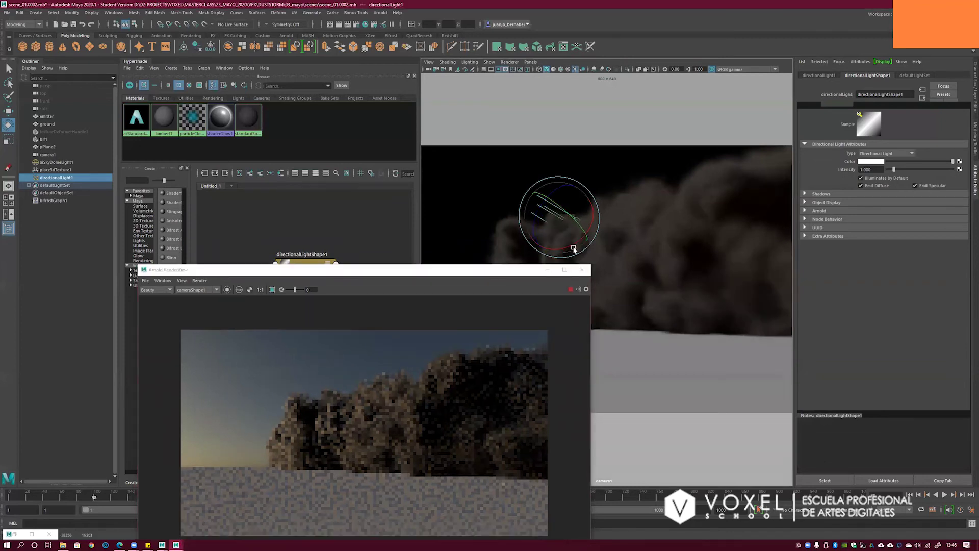
left_click_drag(574, 249, 548, 226)
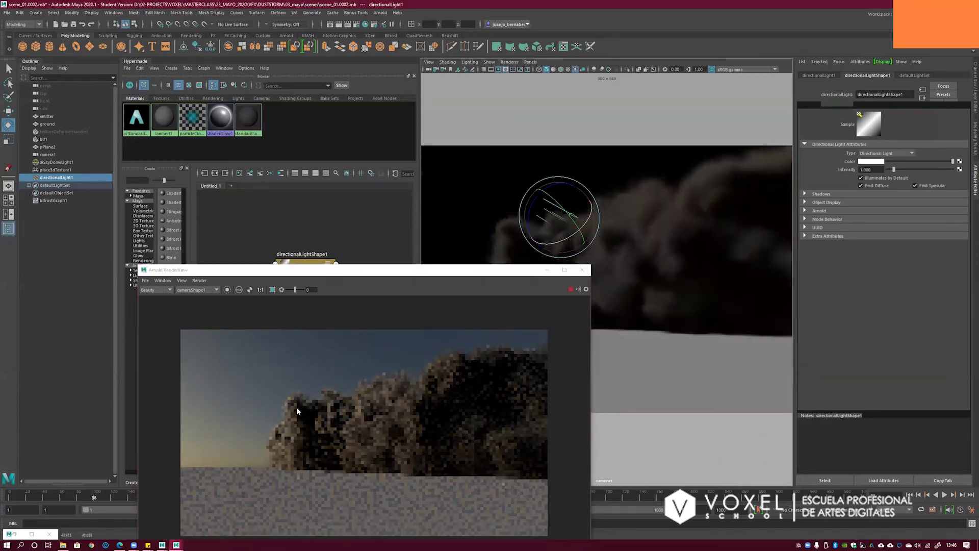
- Try the directional light's Arnold volume visibility at 2, and restore it to 1
left_click(835, 212)
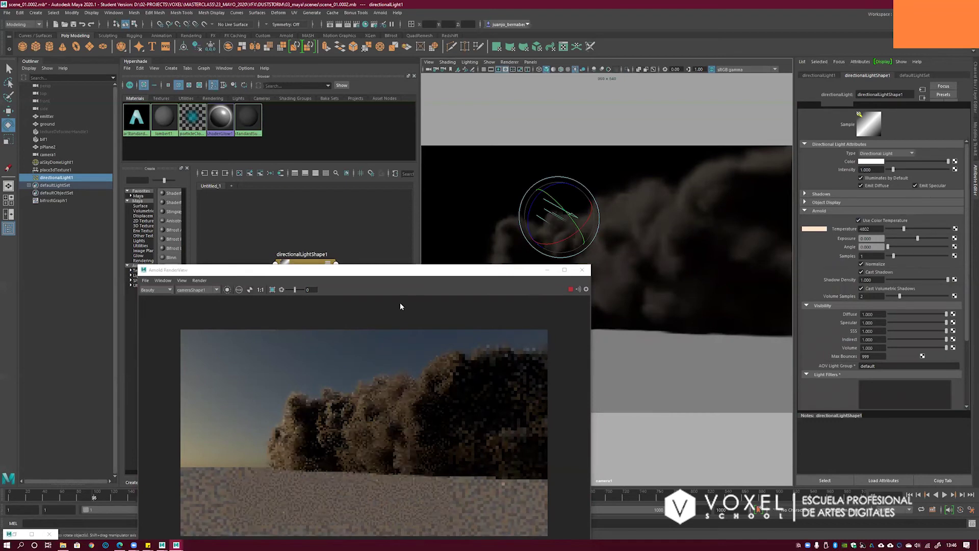
left_click_drag(399, 270, 371, 254)
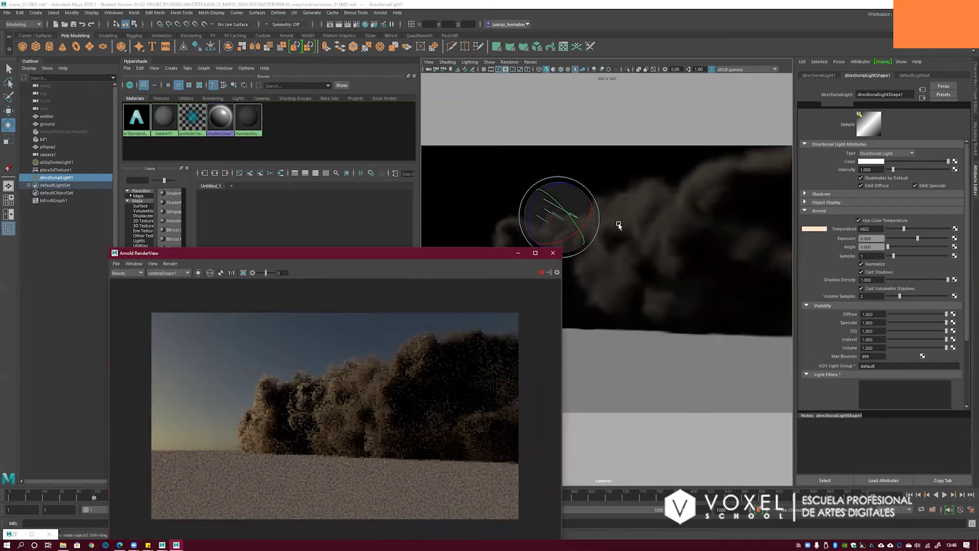
left_click(871, 255)
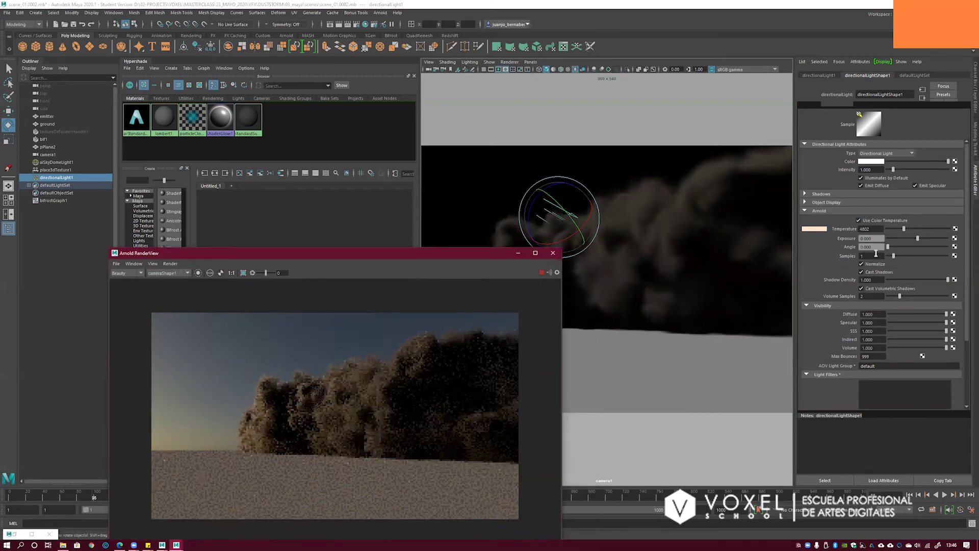
double_click(870, 347)
type("2")
key("Tab")
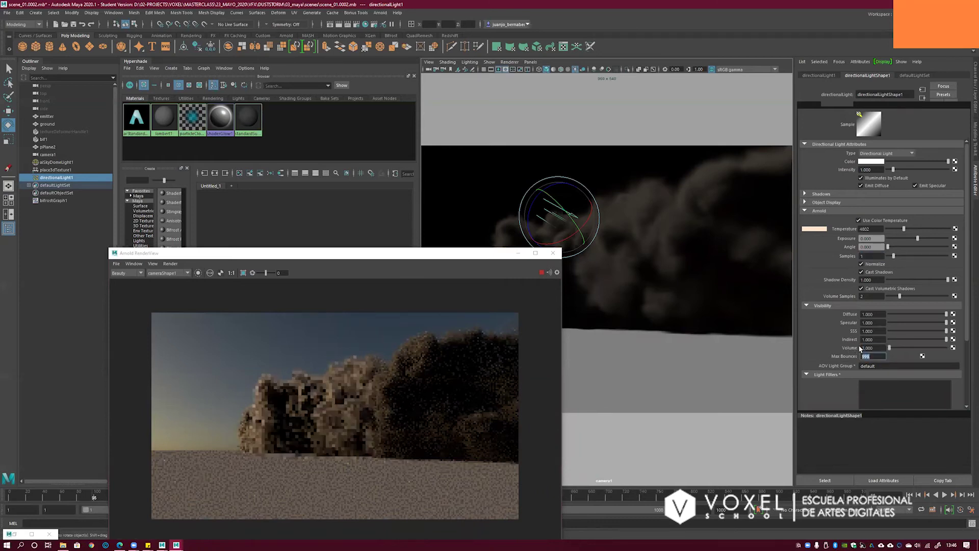
left_click_drag(862, 347, 889, 347)
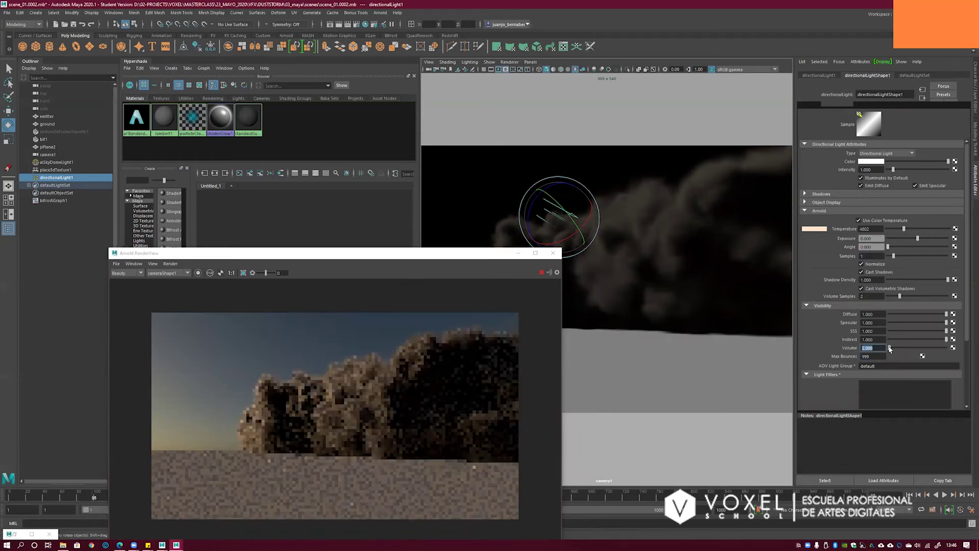
type("1")
key("Tab")
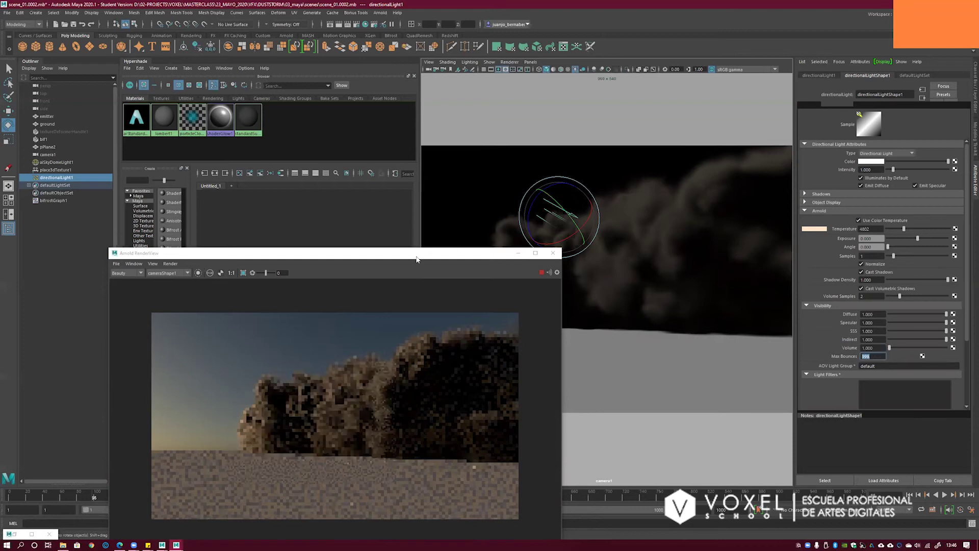
- Re-aim the directional light by rotating it further, and check the dust cloud's shading in the render
mouse_move(575, 223)
left_mouse_down()
mouse_move(543, 225)
mouse_move(562, 221)
mouse_move(554, 235)
mouse_move(584, 220)
mouse_move(544, 210)
mouse_move(525, 219)
mouse_move(547, 236)
left_mouse_up()
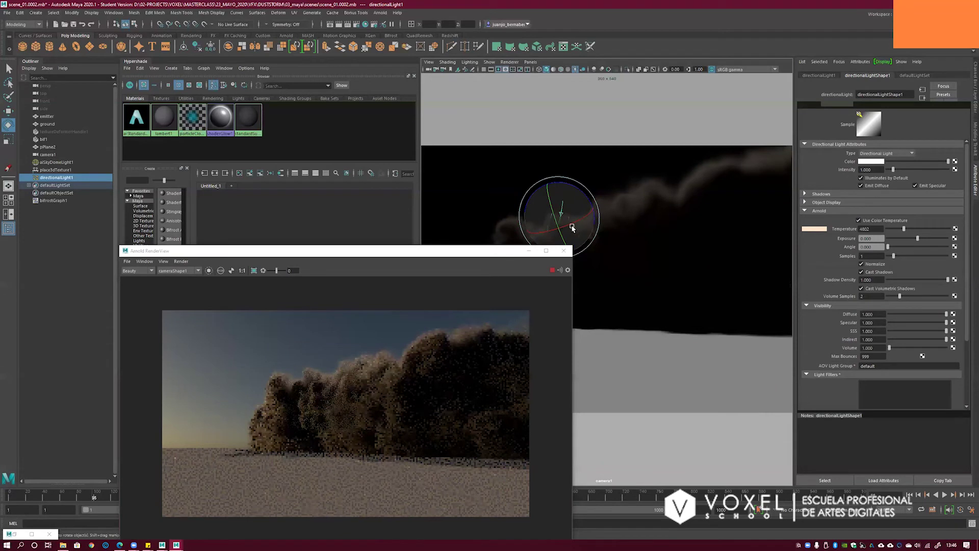
left_click_drag(568, 224, 523, 239)
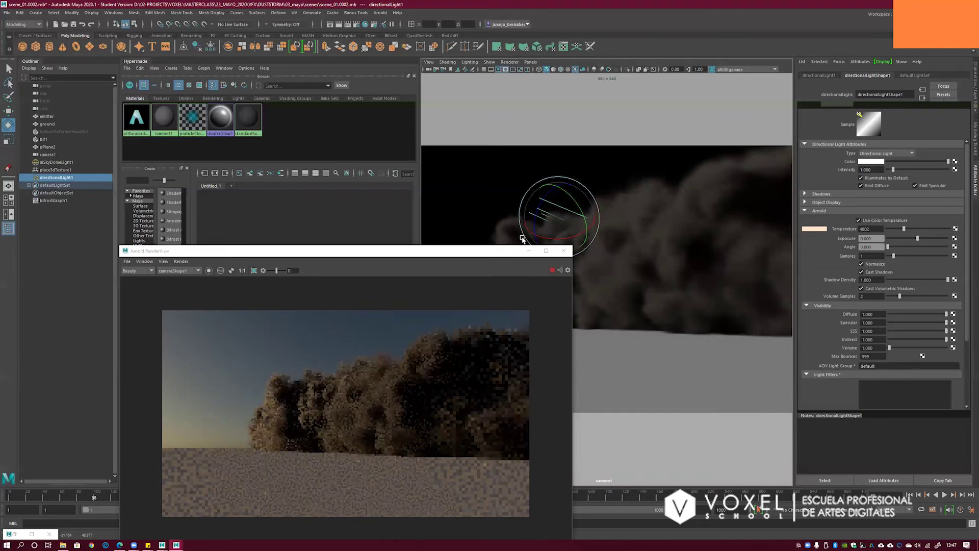
left_click_drag(404, 251, 416, 237)
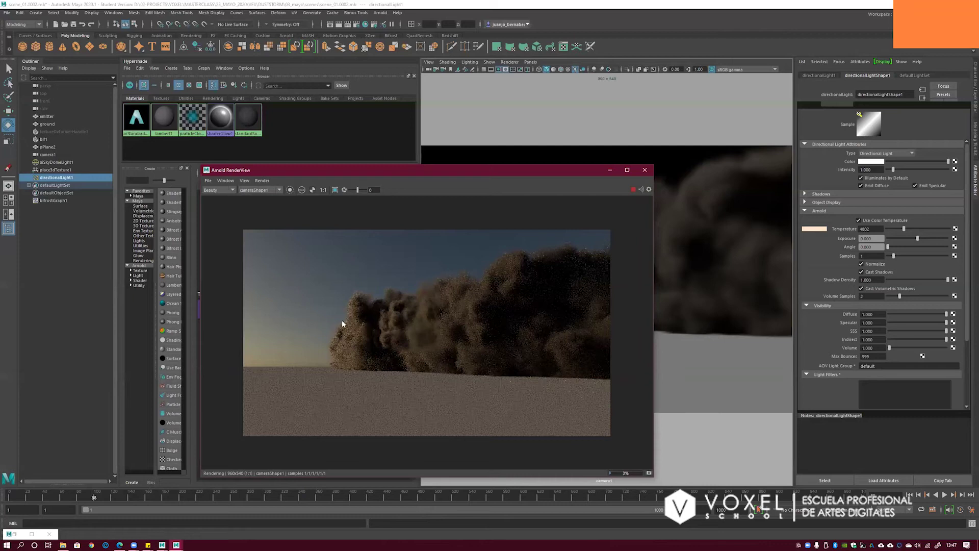
left_click_drag(596, 172, 512, 174)
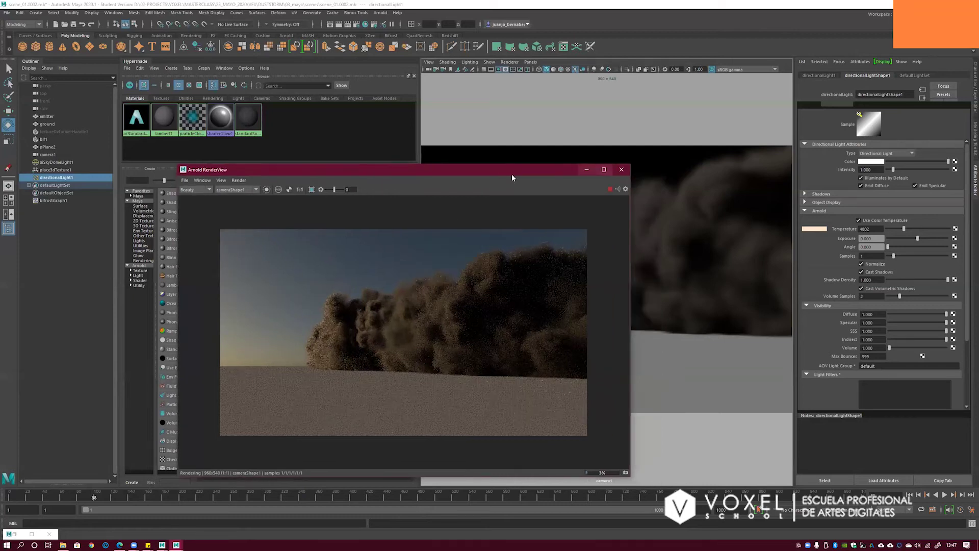
- Set the transparent depth of the aiStandardVolume1 material to 1
left_click_drag(270, 168, 354, 348)
left_click(392, 301)
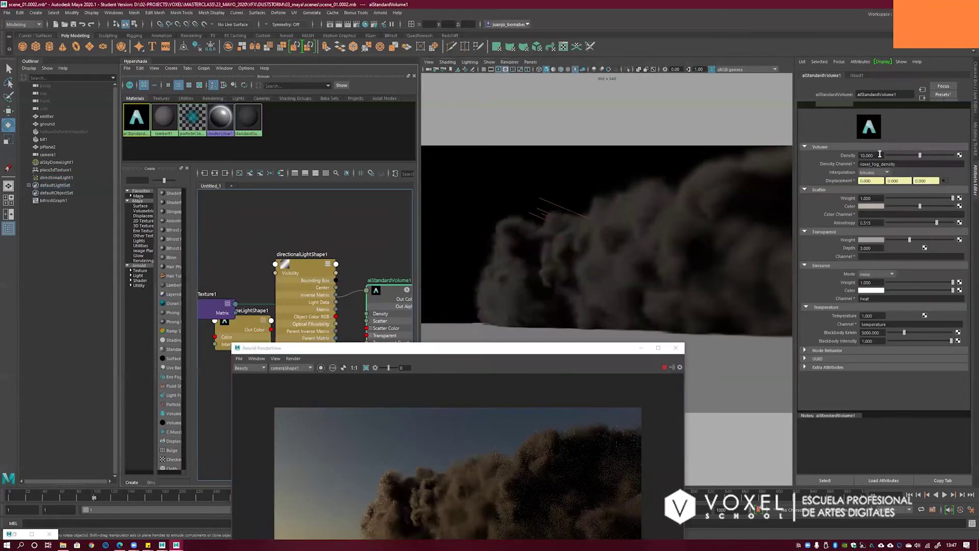
double_click(878, 248)
type("1")
key("Return")
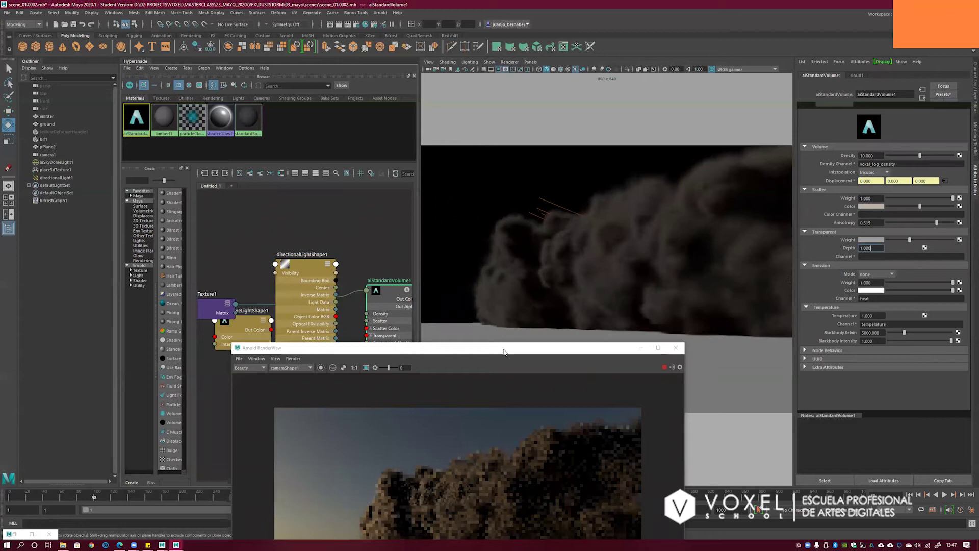
left_click_drag(504, 350, 497, 335)
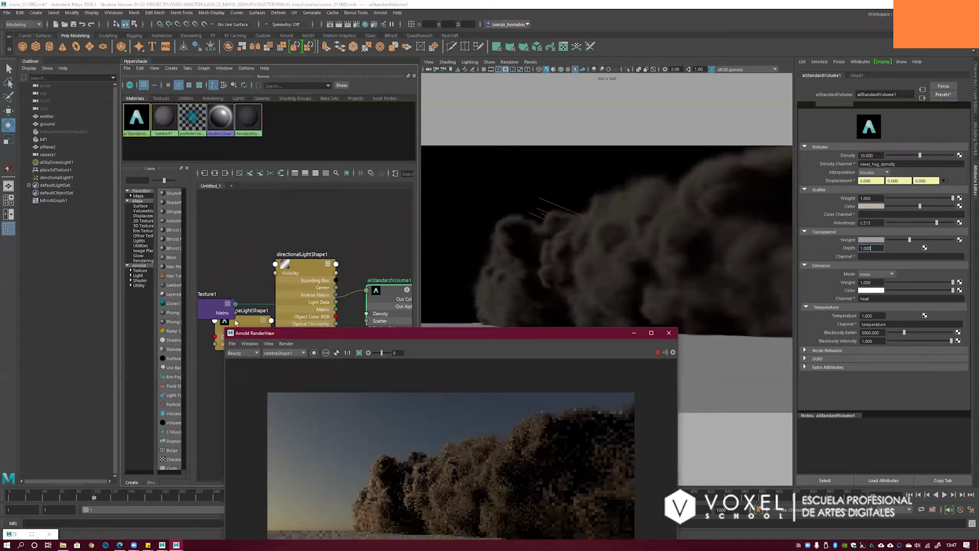
- Clear the directional light and sky dome light nodes from the shading graph to uncover the cloud texture node
left_click(221, 303)
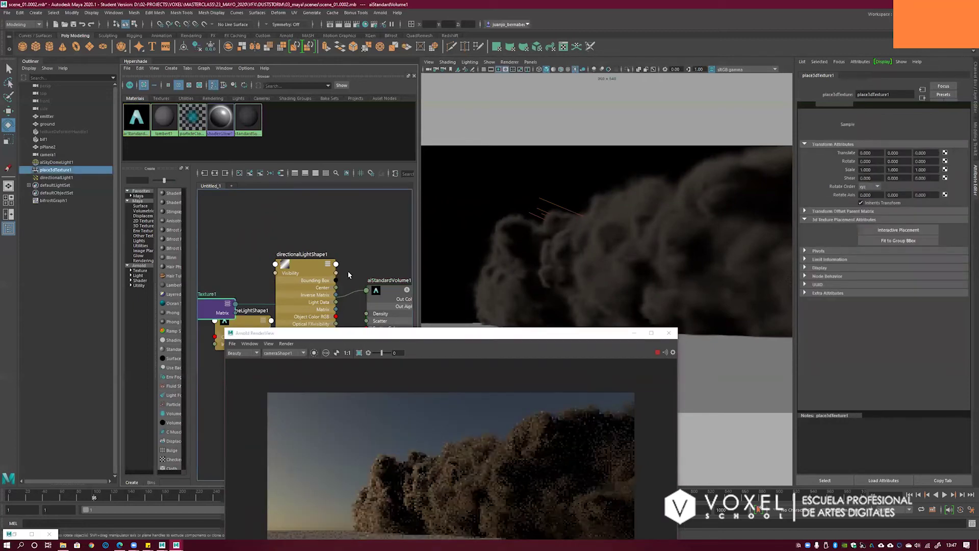
middle_click_drag(223, 278, 370, 251, "alt")
middle_click_drag(289, 298, 143, 297, "alt")
left_click(301, 296)
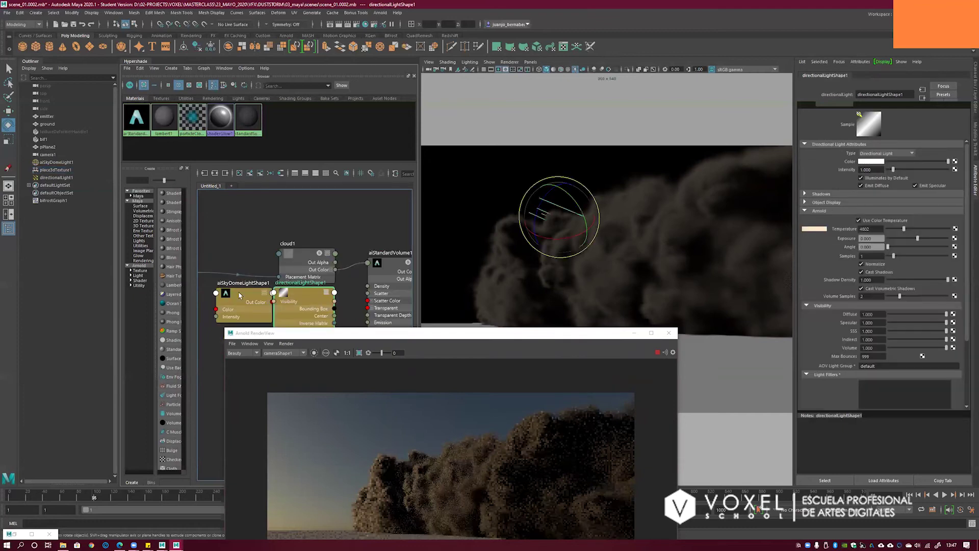
left_click(251, 294)
key("Delete")
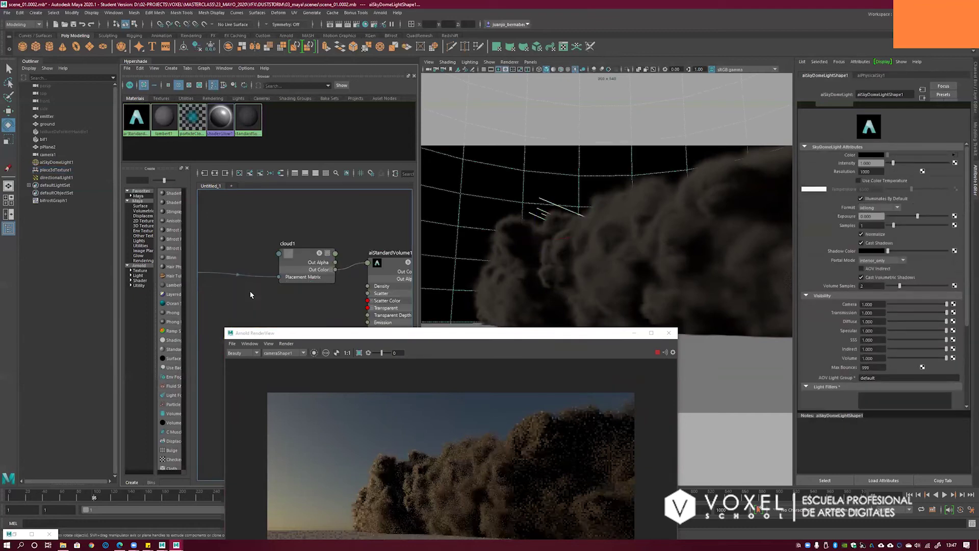
- Slightly brighten the cloud texture's Color 2, review the updated render, and close the Arnold RenderView
left_click(308, 251)
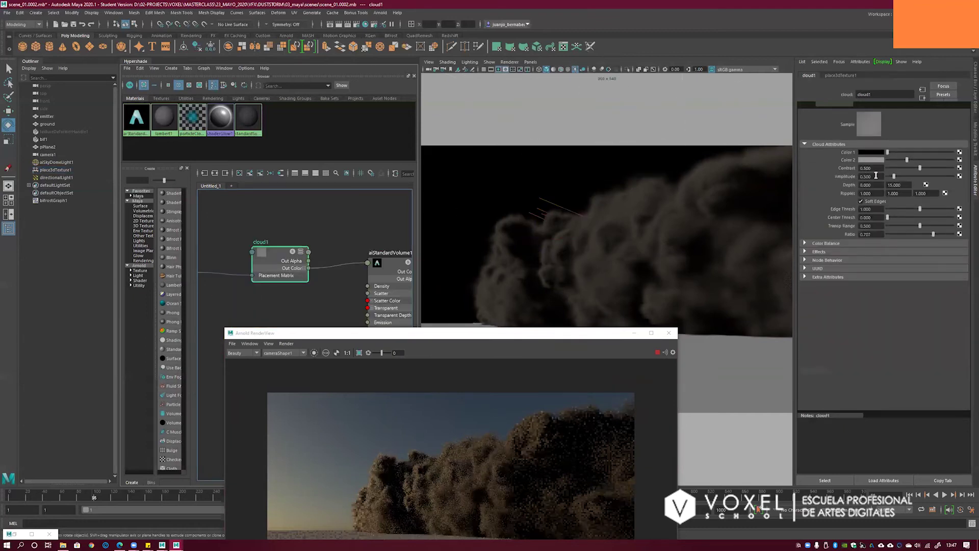
left_click(913, 160)
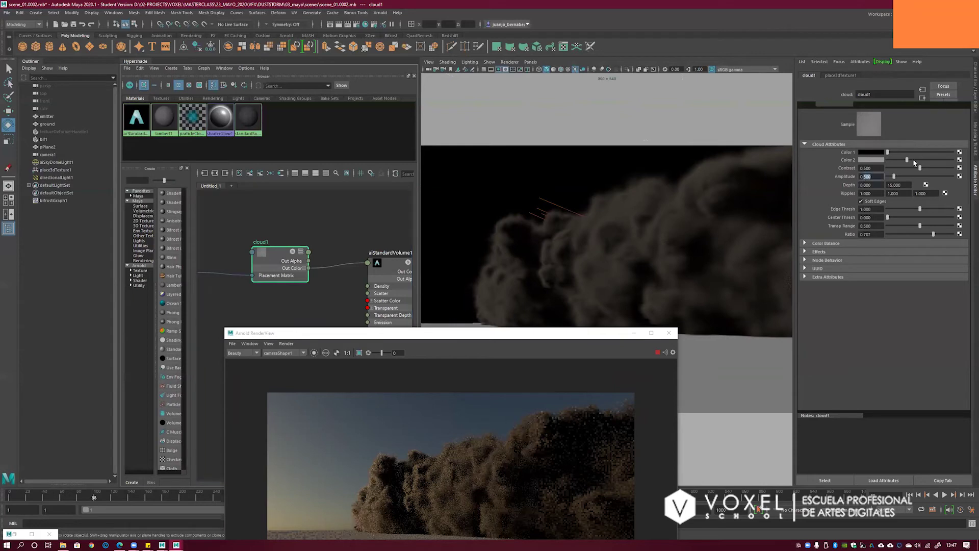
left_click_drag(529, 333, 534, 208)
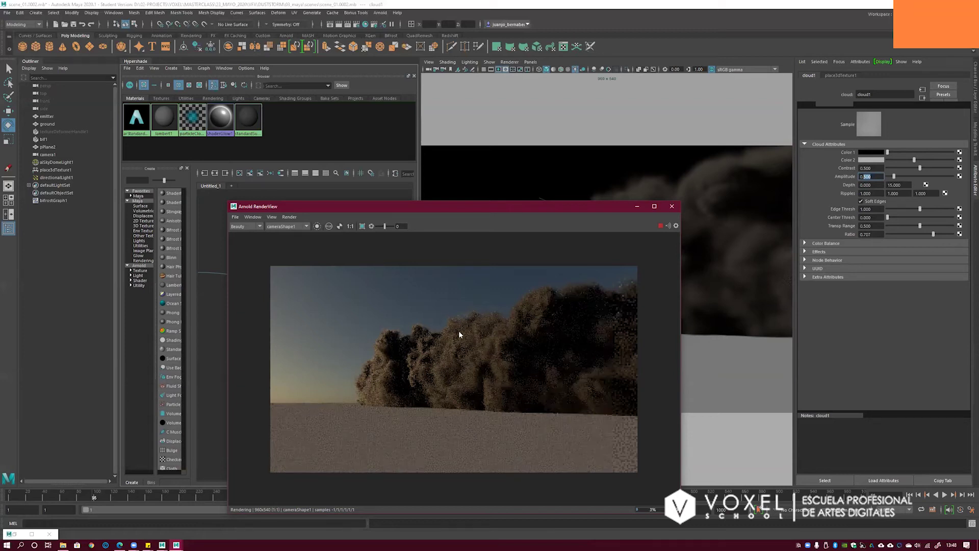
left_click_drag(592, 208, 580, 168)
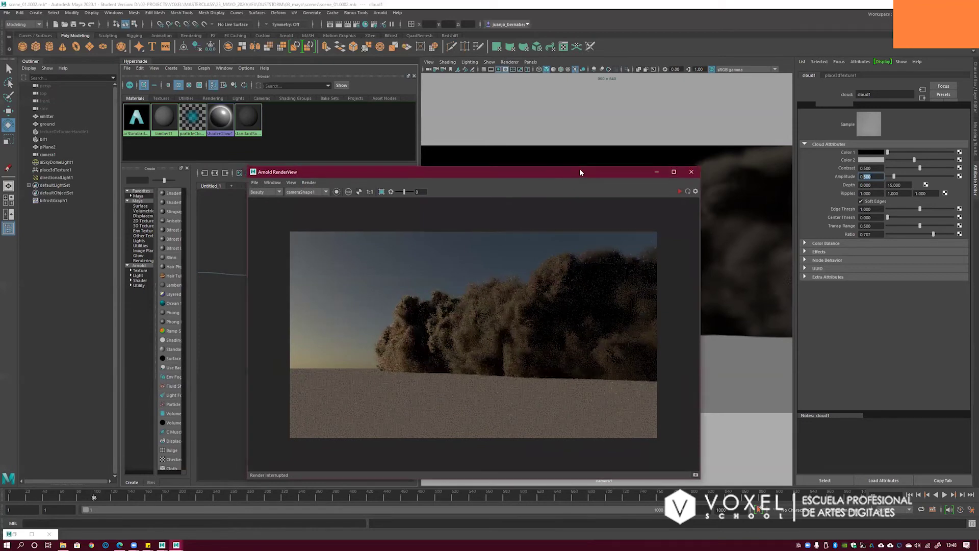
left_click(694, 174)
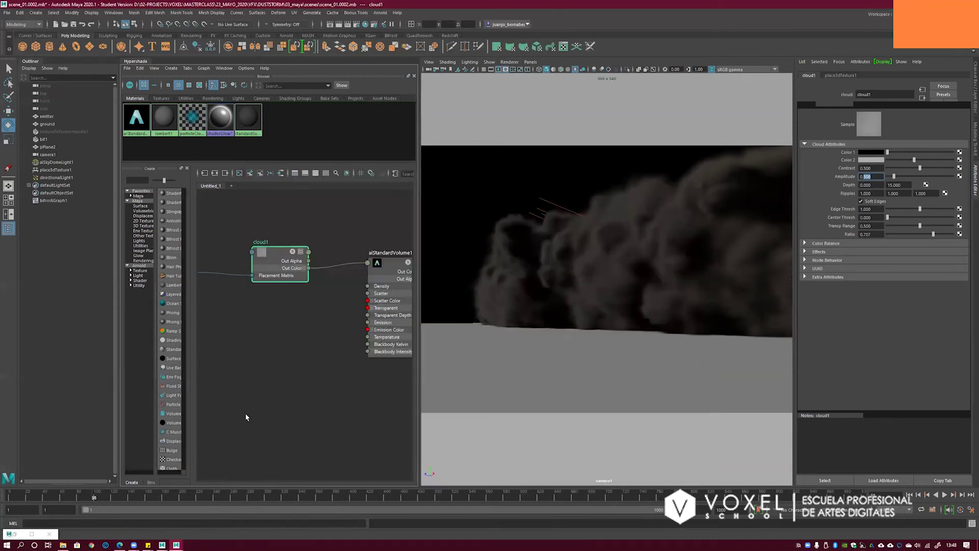
- Restore the Bifrost Graph Editor, collapse the assign_material node, and add a file_cache node
left_click(15, 535)
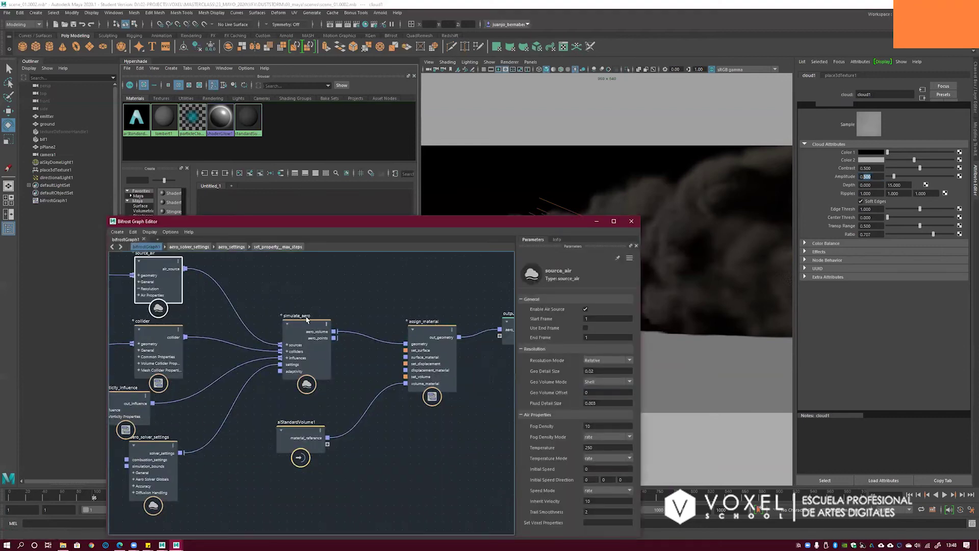
left_click_drag(435, 339, 438, 349)
key("1")
left_click(416, 310)
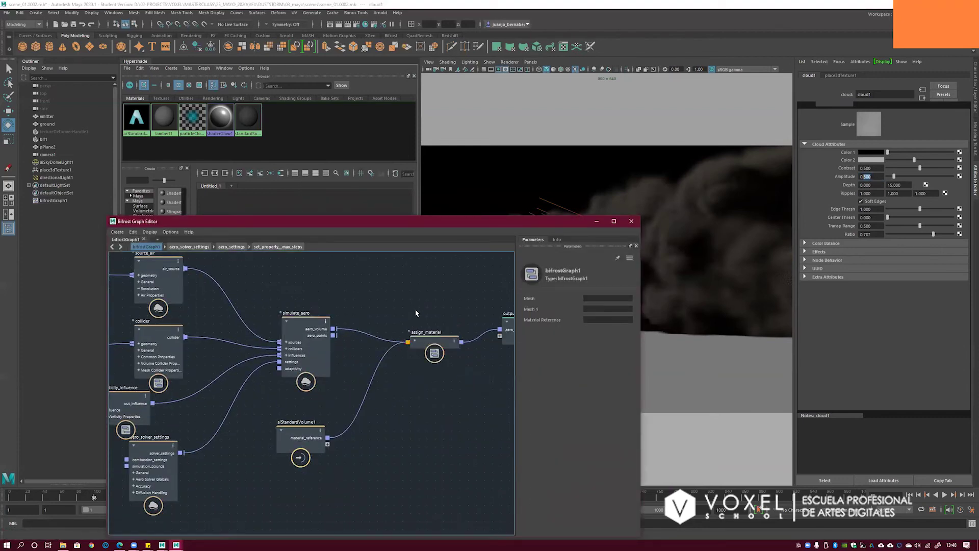
key("Tab")
type("file")
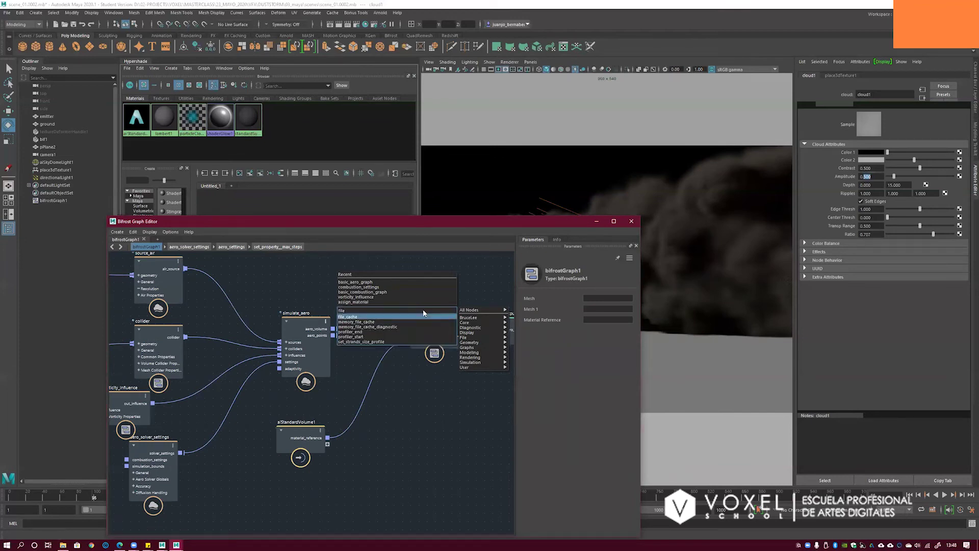
key("Return")
- Spread the output node away from assign_material and position the file_cache node between them
left_click_drag(417, 314, 408, 278)
middle_click_drag(414, 292, 367, 291, "alt")
left_click_drag(367, 283, 426, 373)
left_click_drag(471, 320, 509, 328)
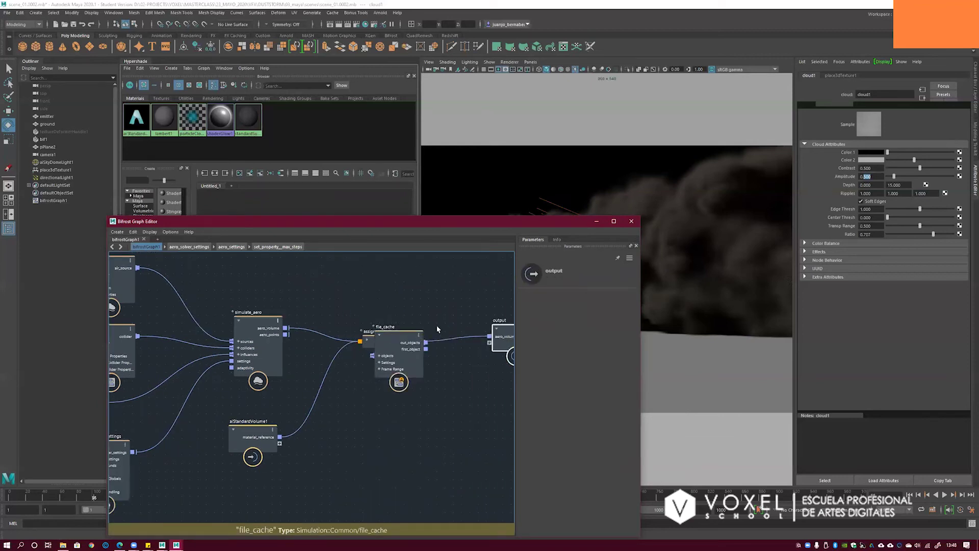
left_click_drag(411, 339, 475, 317)
middle_click_drag(498, 333, 412, 318, "alt")
left_click_drag(422, 314, 453, 316)
left_click_drag(384, 301, 379, 298)
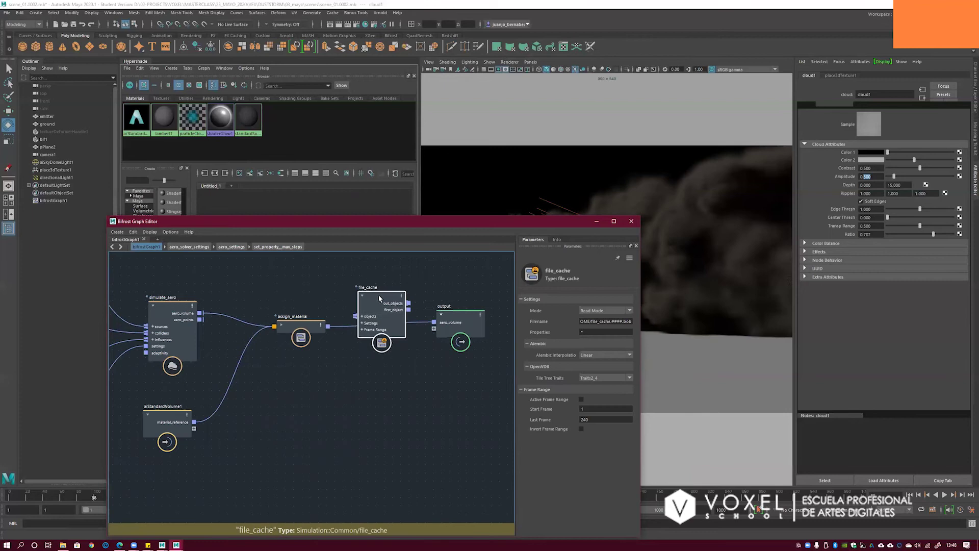
- Change the file_cache filename extension to vdb and check the rest of the file path
left_click(617, 321)
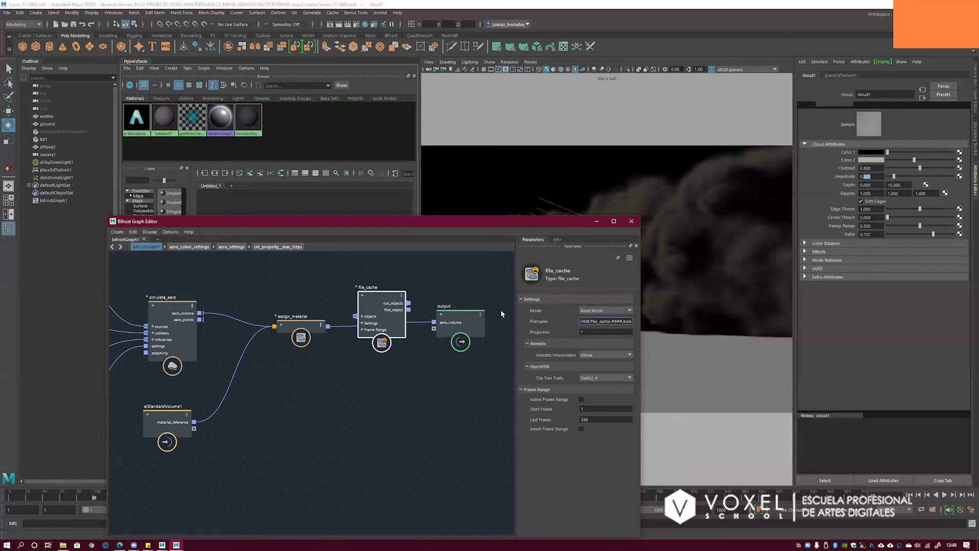
left_click_drag(615, 321, 580, 324)
left_click(586, 321)
left_click_drag(581, 322, 631, 321)
left_click(631, 321)
double_click(632, 321)
type("vdb")
double_click(626, 321)
left_click(586, 417)
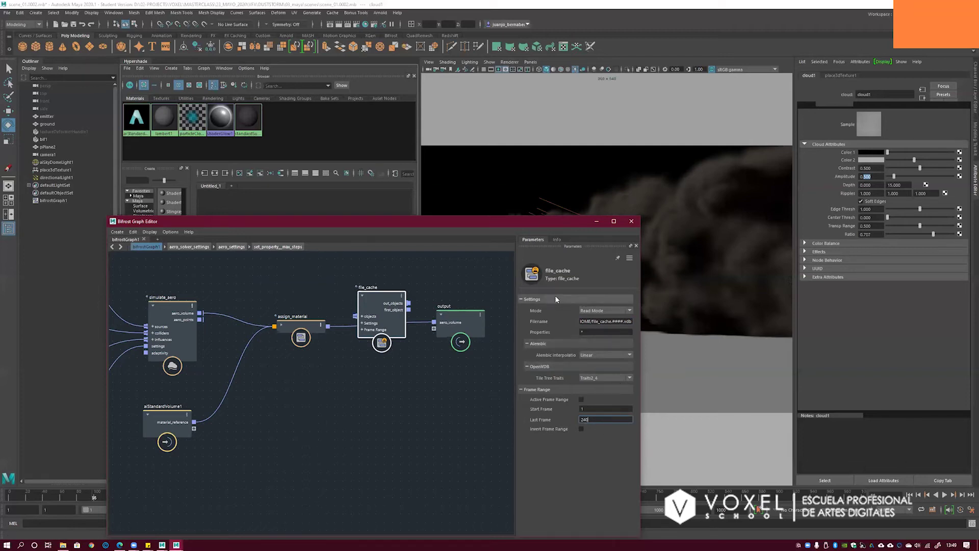
mouse_move(604, 322)
left_mouse_down()
mouse_move(556, 321)
mouse_move(590, 322)
left_mouse_up()
left_click(606, 322)
left_click(601, 322)
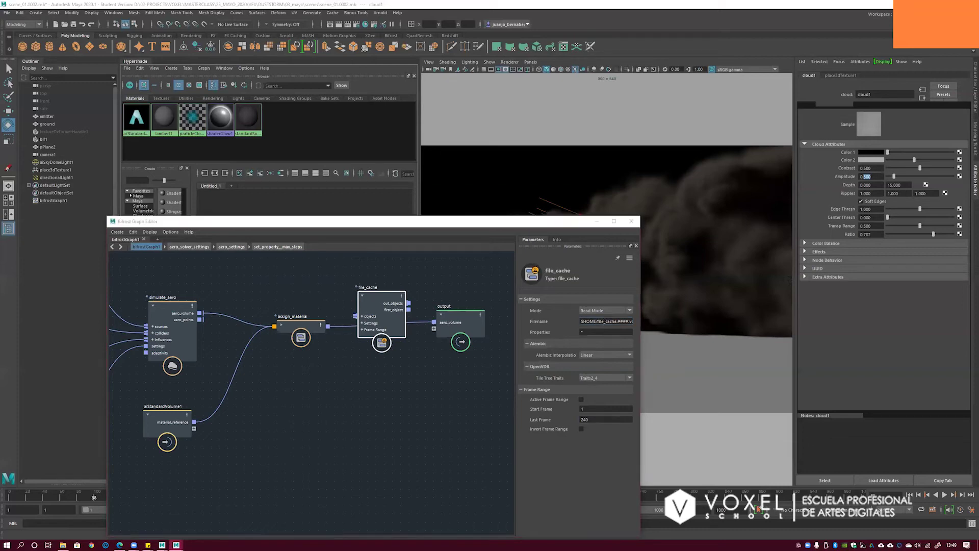
- Pull the file_cache node off the connection to the output and delete it from the graph
left_click(468, 218)
left_click_drag(468, 221, 485, 215)
left_click_drag(390, 288, 386, 333)
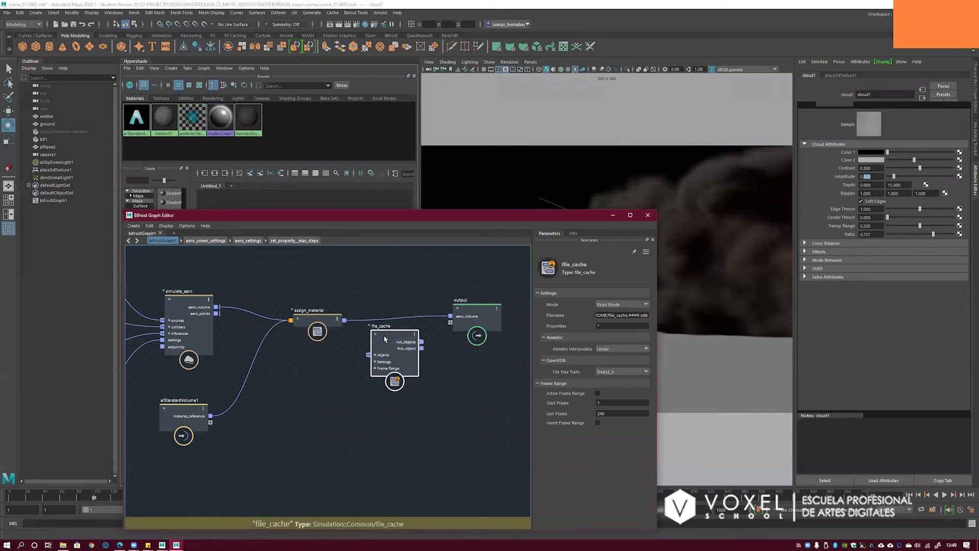
key("Delete")
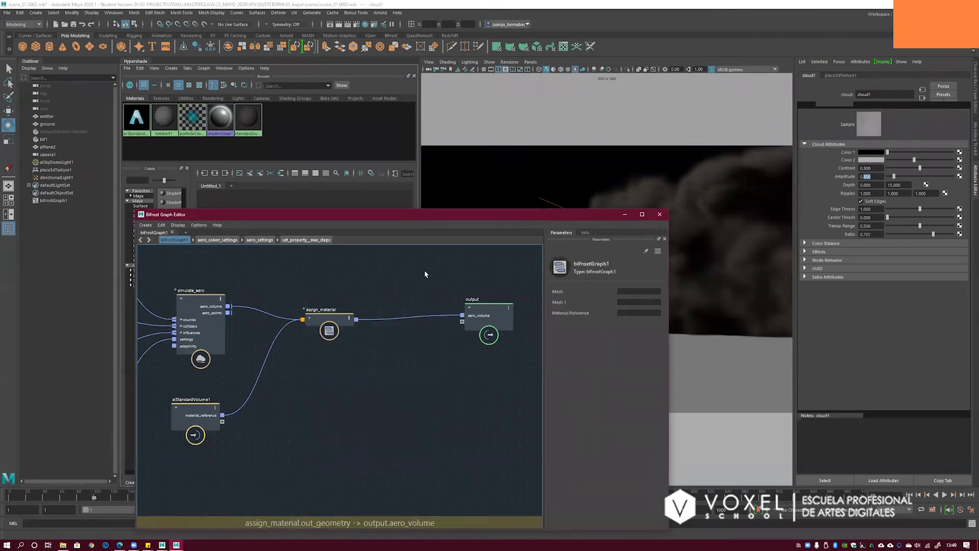
- Move the output node closer to assign_material and close the Bifrost Graph Editor
left_click_drag(477, 216, 531, 223)
left_click_drag(479, 310, 453, 315)
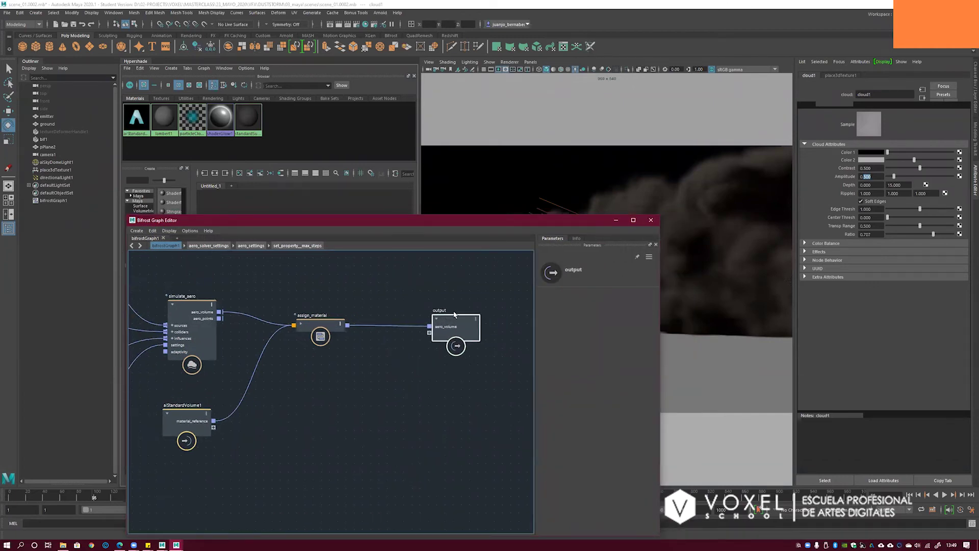
left_click_drag(390, 232, 400, 227)
left_click_drag(460, 312, 453, 309)
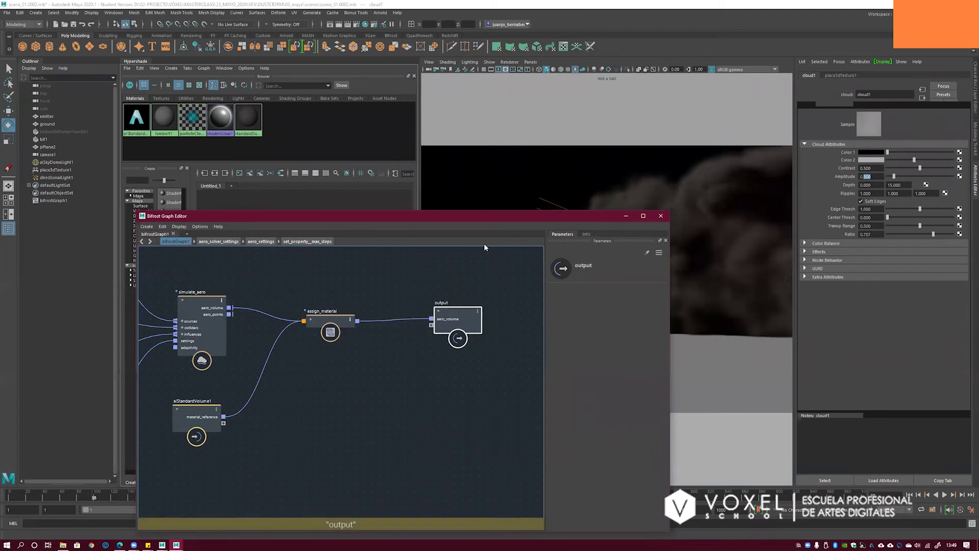
left_click(661, 216)
- Return the timeline to the first frame and save the dust storm scene, accepting the student version notice
left_click(7, 13)
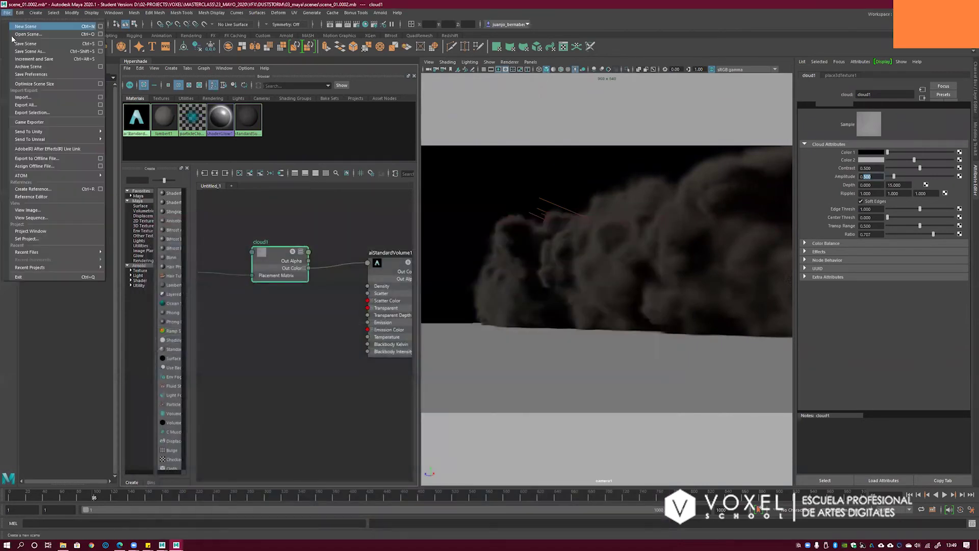
left_click(639, 251)
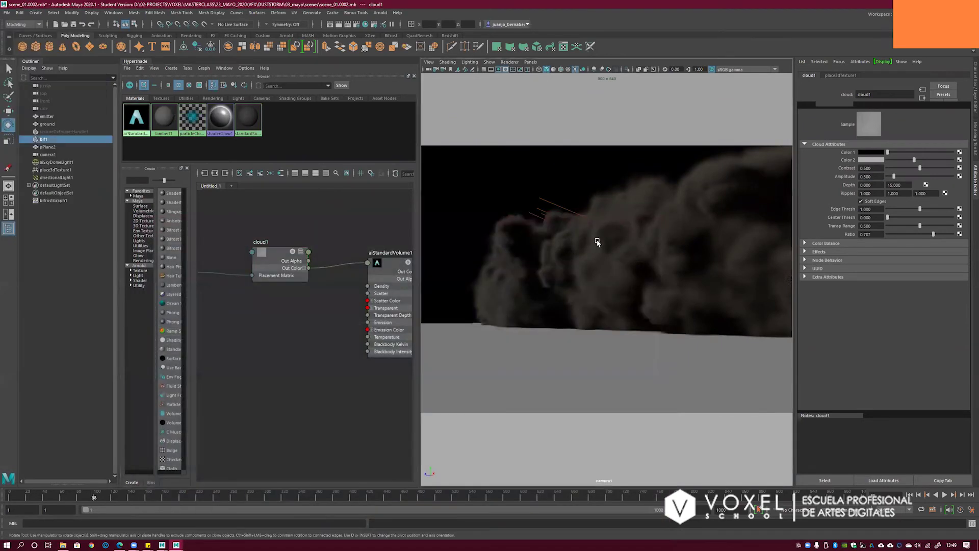
left_click(911, 496)
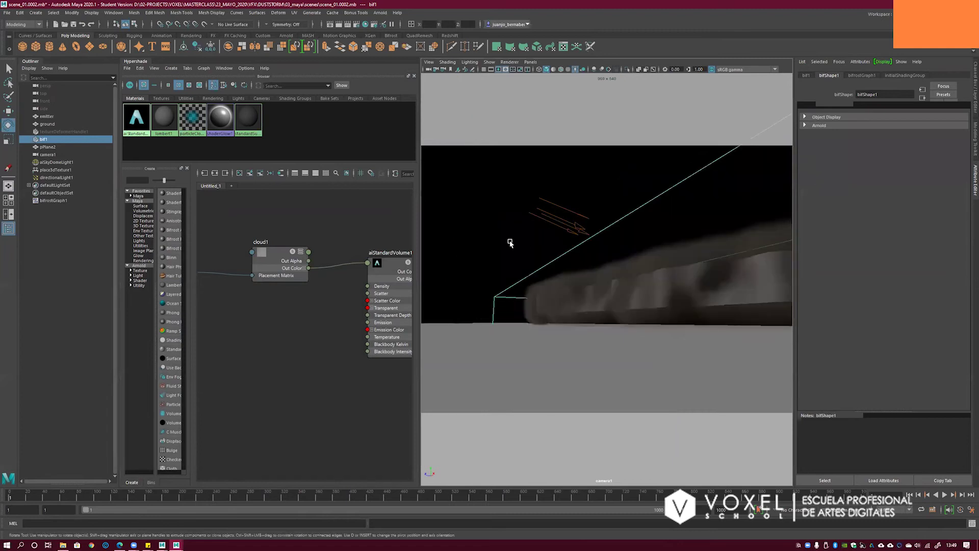
left_click(91, 161)
key("q")
left_click(7, 13)
left_click(26, 44)
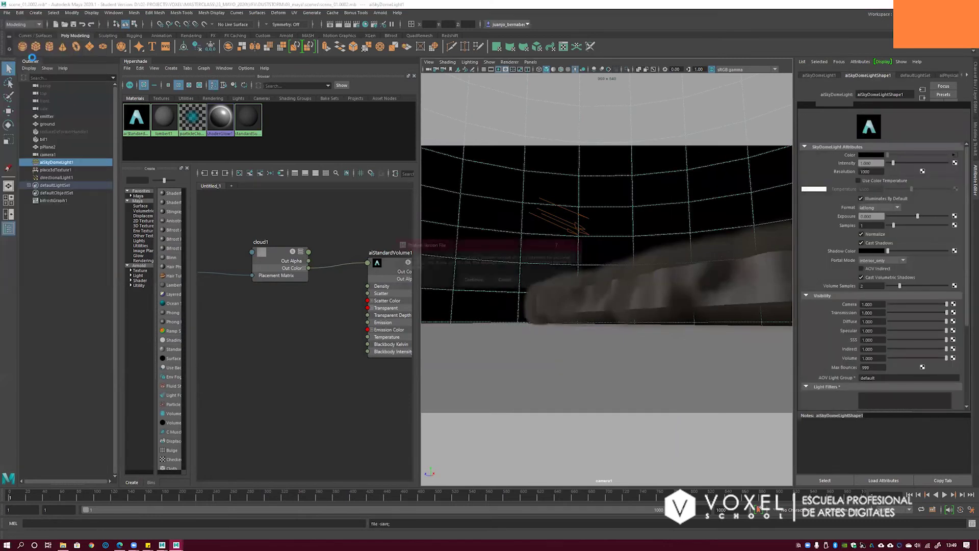
left_click(473, 280)
key("e")
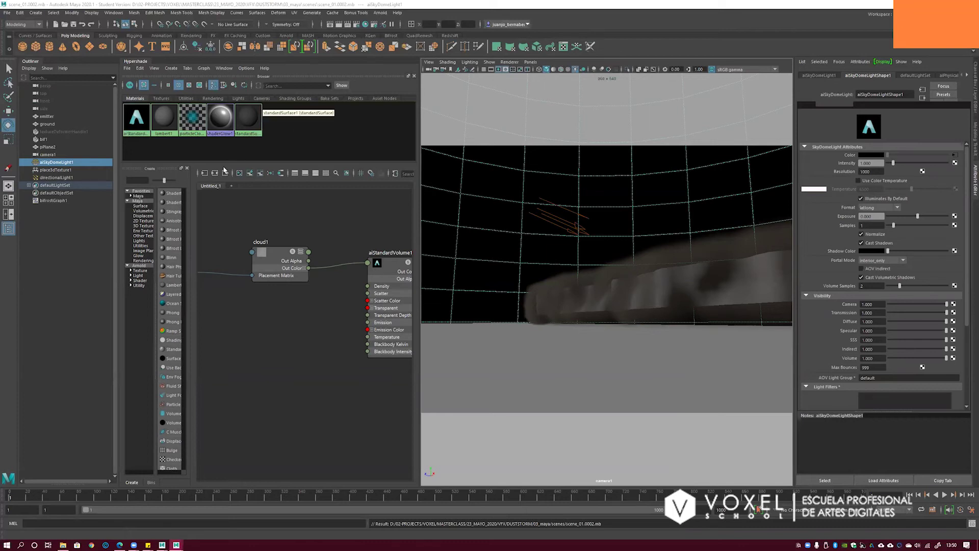
- Start a new empty scene and widen the viewport beside the Hypershade
left_click(7, 12)
left_click(23, 26)
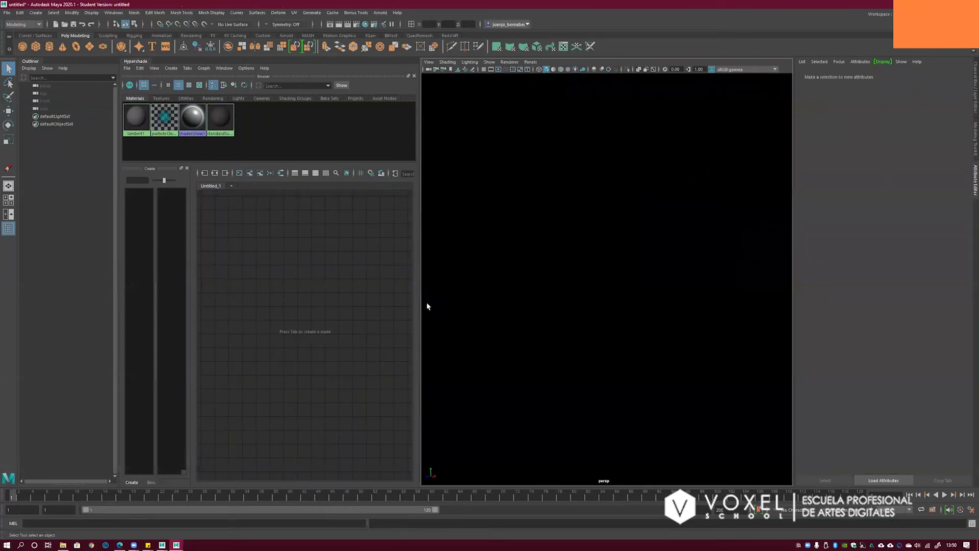
left_click_drag(418, 308, 403, 312)
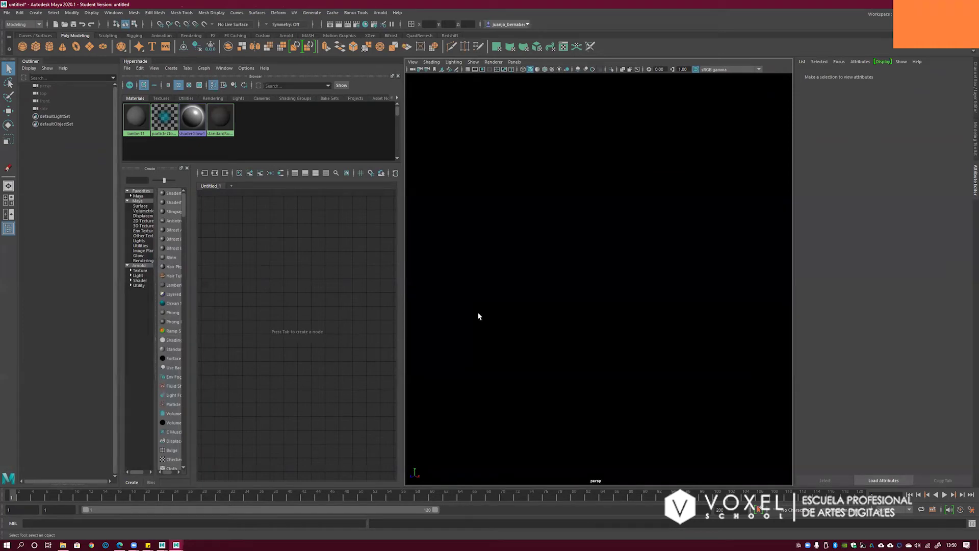
left_click_drag(404, 236, 387, 245)
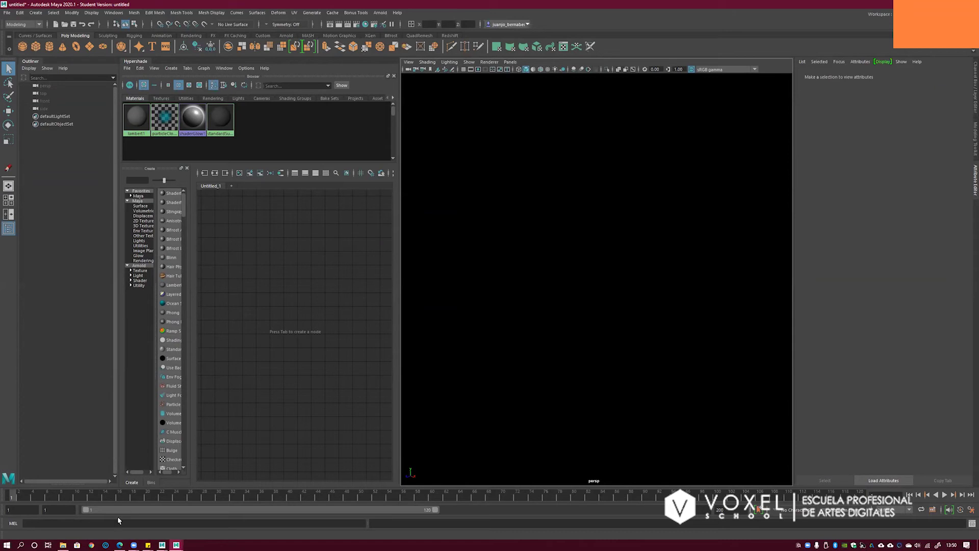
- Switch to the web browser, search Google Images for "ink water tank" references, and return to Maya
left_click(120, 544)
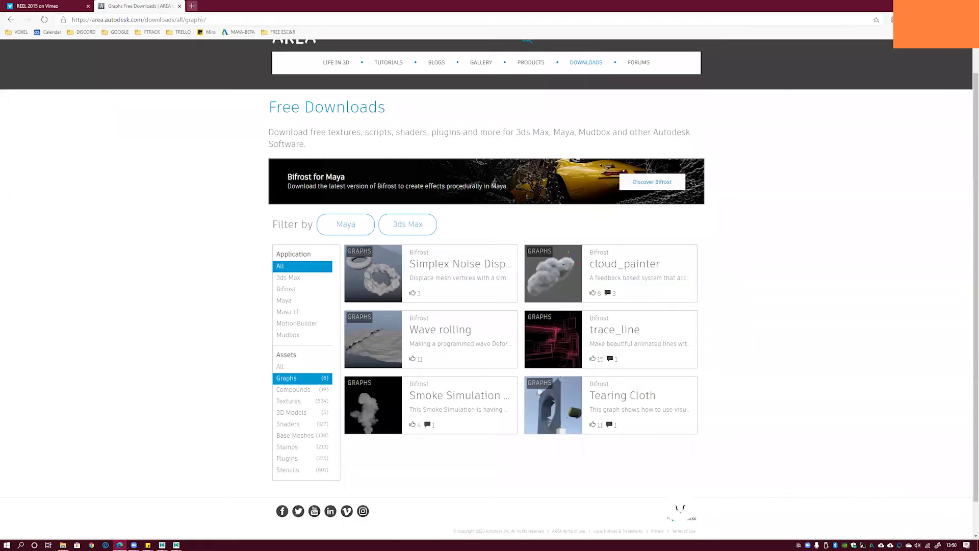
left_click(192, 6)
type("i")
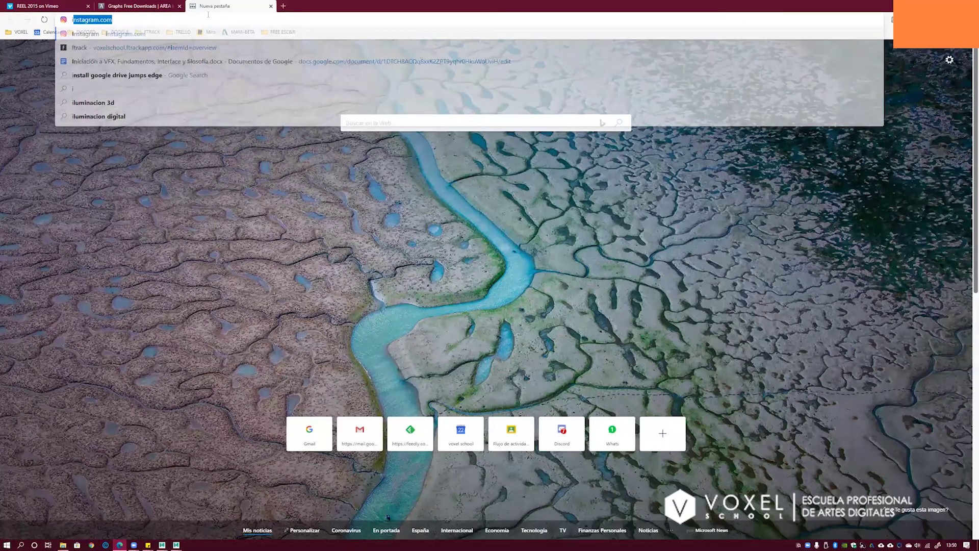
type("nk water tank")
key("Return")
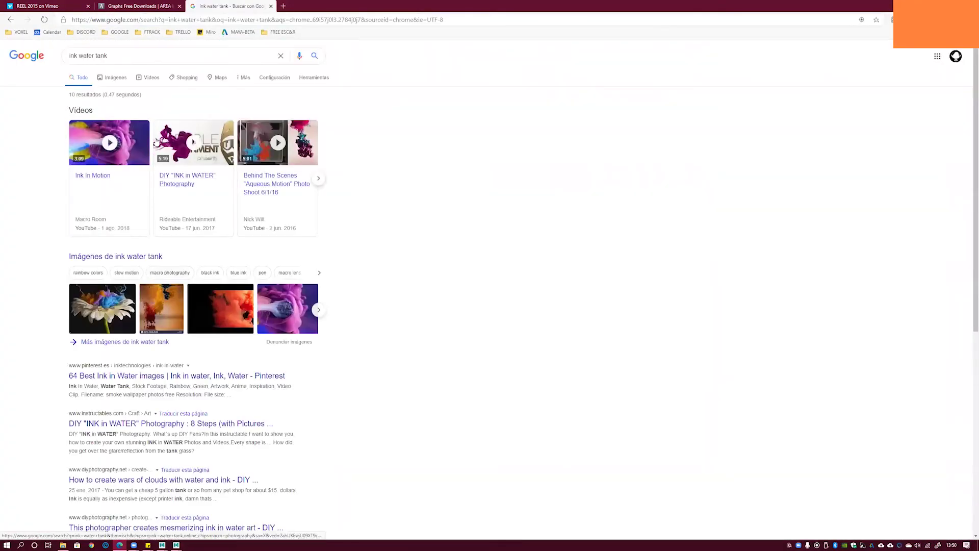
left_click(116, 77)
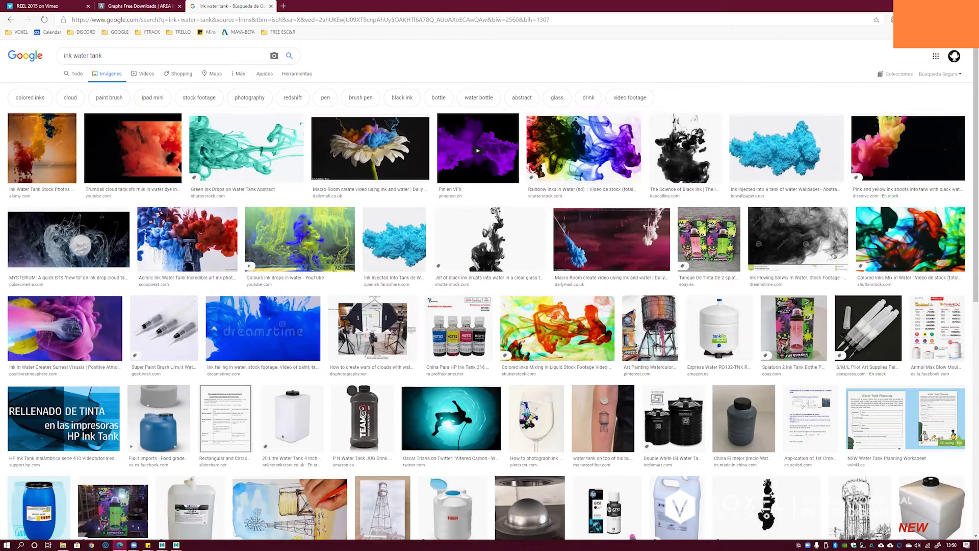
left_click(935, 5)
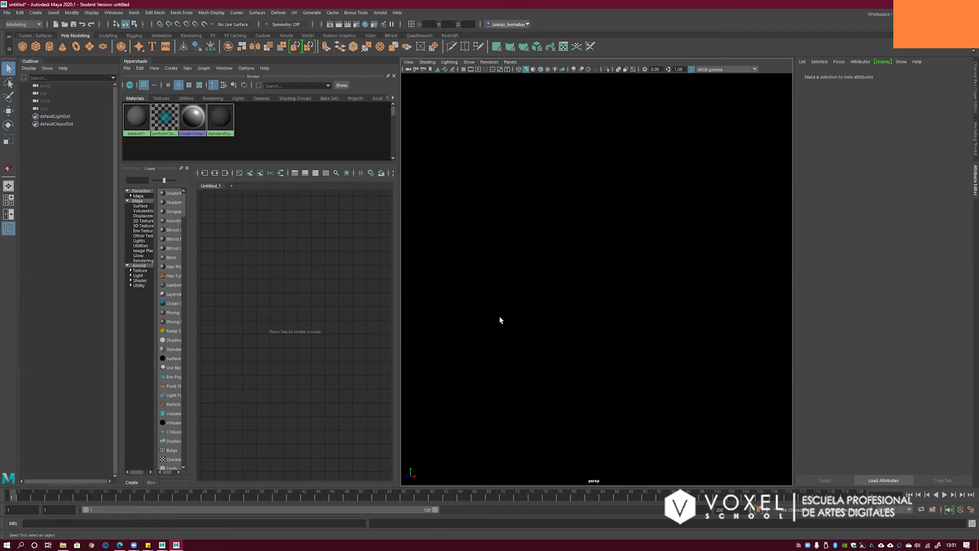
- Collapse the Hypershade, change the viewport background to the blue gradient, and display the grid
left_click(133, 61)
key("alt+b")
key("alt+b")
key("alt+b")
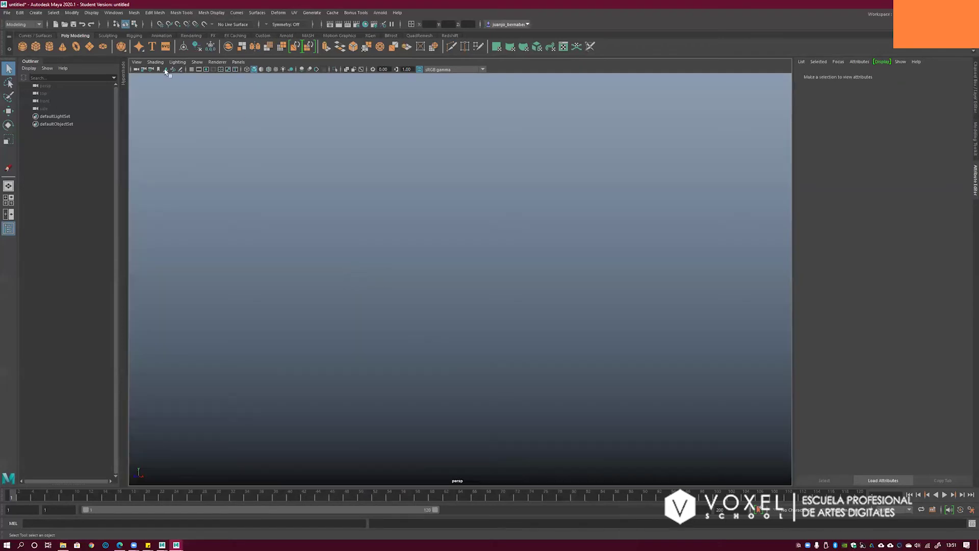
left_click(192, 69)
- Set the Maya project to the 03_maya folder inside the INK directory
left_click(7, 12)
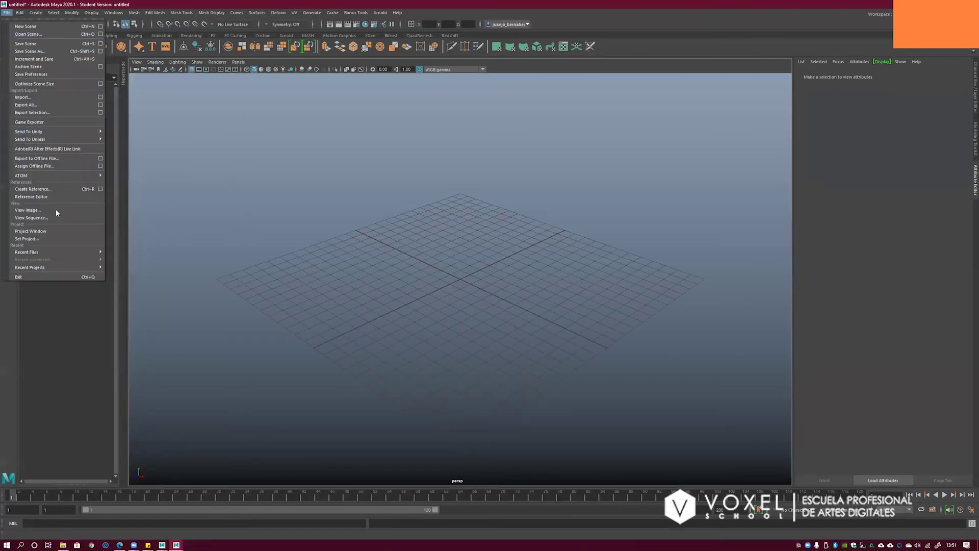
left_click(55, 239)
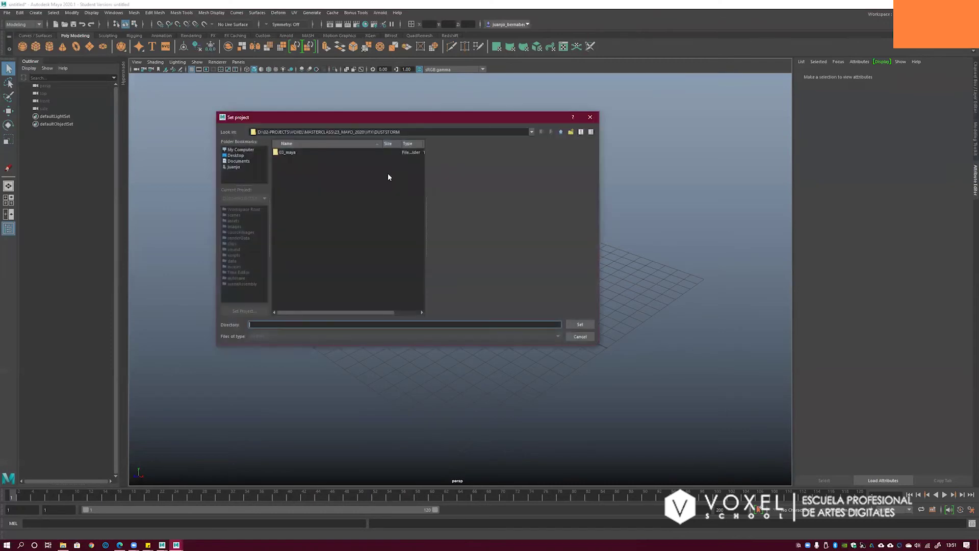
left_click(561, 133)
left_click(561, 133)
double_click(280, 165)
double_click(287, 159)
left_click(301, 153)
left_click(580, 325)
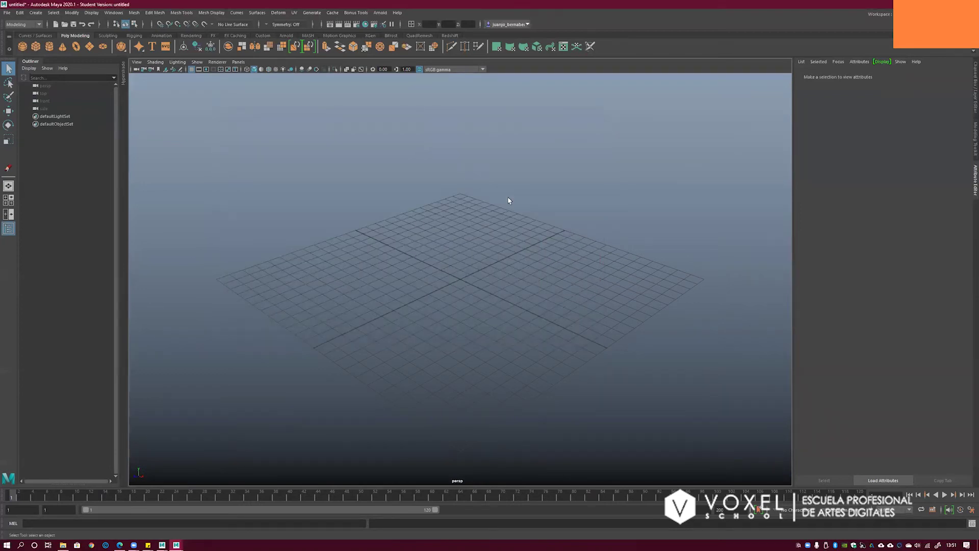
middle_click_drag(496, 219, 463, 230, "alt")
left_click(7, 12)
left_click(24, 37)
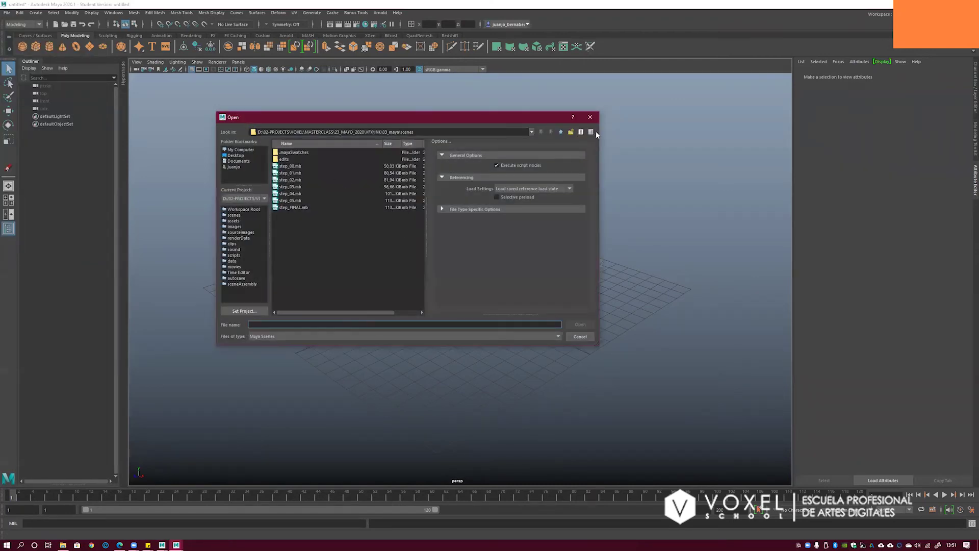
key("Escape")
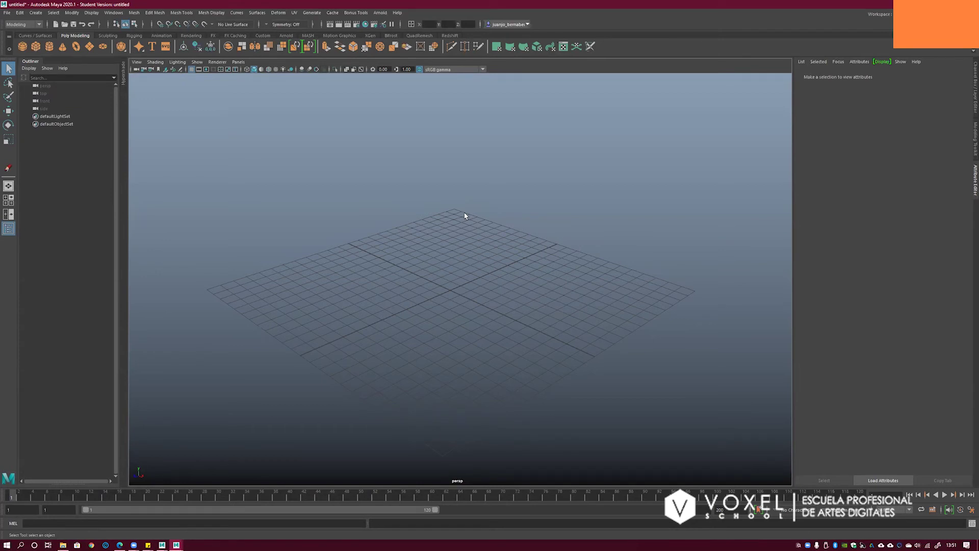
- Create a polygon torus at the grid's centre and rotate it freehand to a tilt
left_click_drag(378, 242, 442, 249, "alt")
scroll(450, 249, "up", 3)
left_click(76, 47)
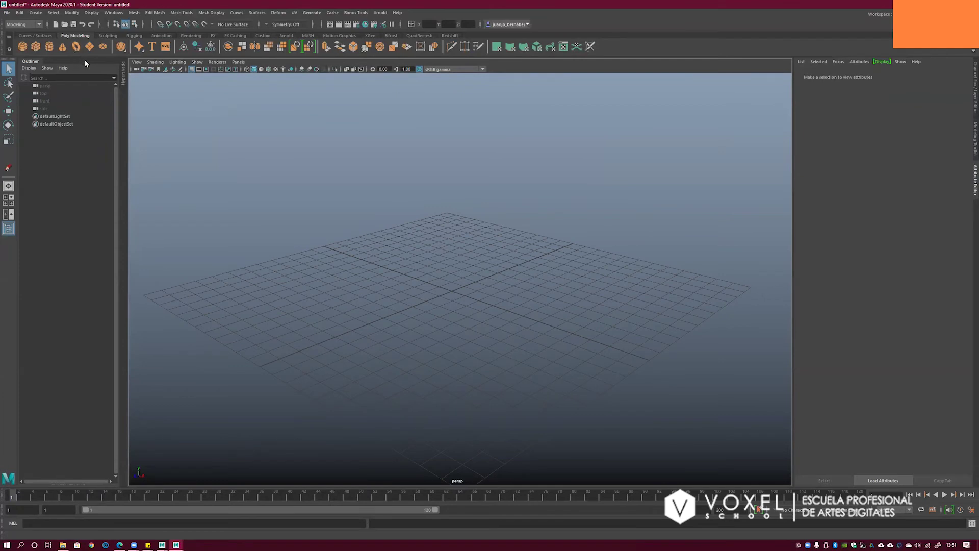
key("r")
key("e")
left_click_drag(461, 267, 440, 282)
key("w")
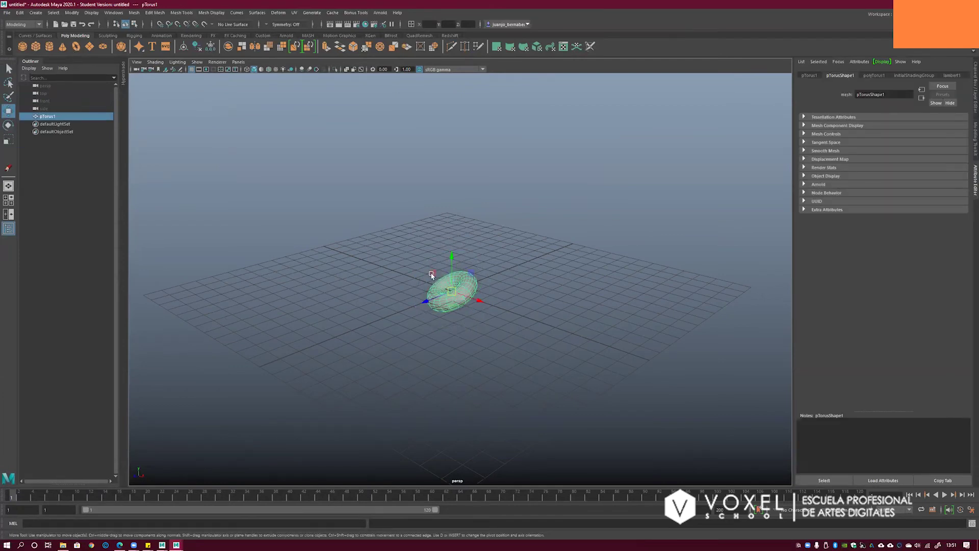
- Raise the torus well above the grid and adjust its scale freehand
right_click_drag(431, 275, 477, 284, "alt")
middle_click_drag(476, 284, 476, 255)
right_click_drag(365, 259, 316, 260, "alt")
key("r")
left_click_drag(455, 270, 461, 206)
key("w")
middle_click_drag(511, 236, 518, 274, "alt")
left_click_drag(519, 275, 529, 257, "alt")
key("r")
left_click_drag(455, 250, 437, 252)
key("w")
middle_click_drag(444, 260, 449, 240, "alt")
left_click_drag(426, 247, 414, 245, "alt")
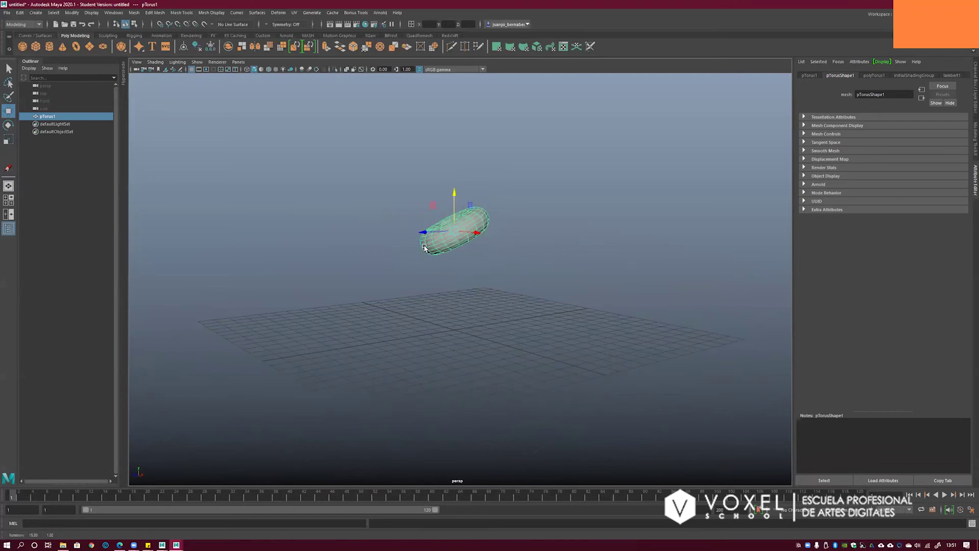
key("q")
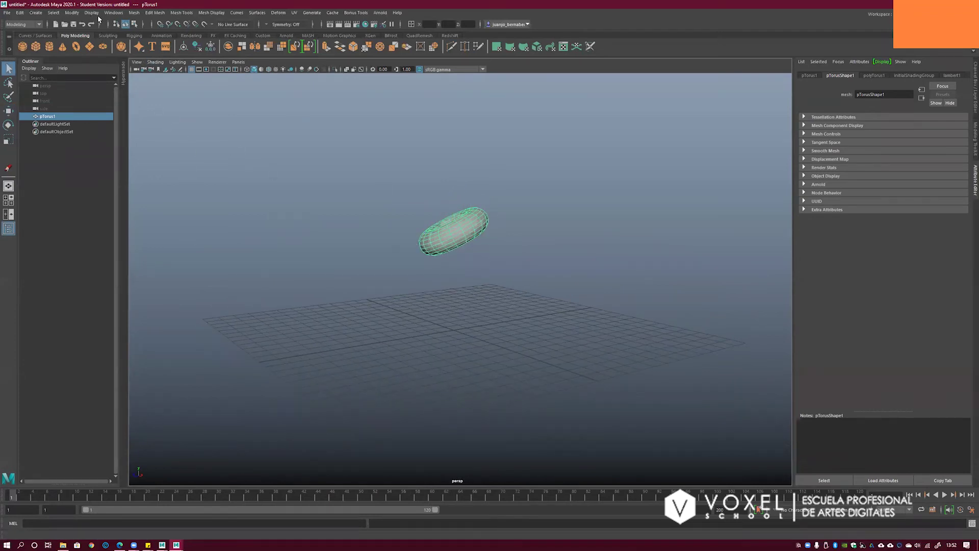
- Create a new Bifrost graph in the Bifrost Graph Editor and move its window to the lower part of the screen
left_click(113, 12)
left_click(142, 120)
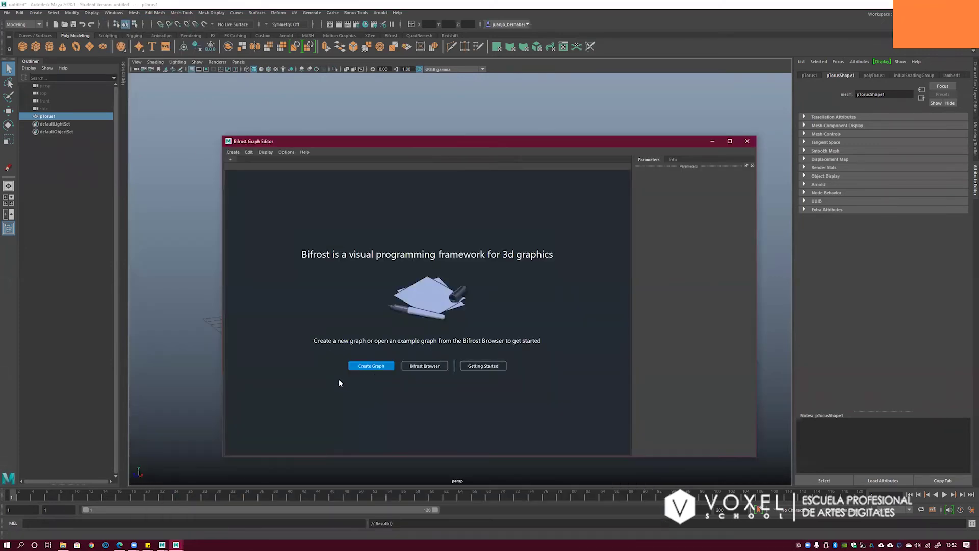
left_click(64, 328)
left_click(359, 366)
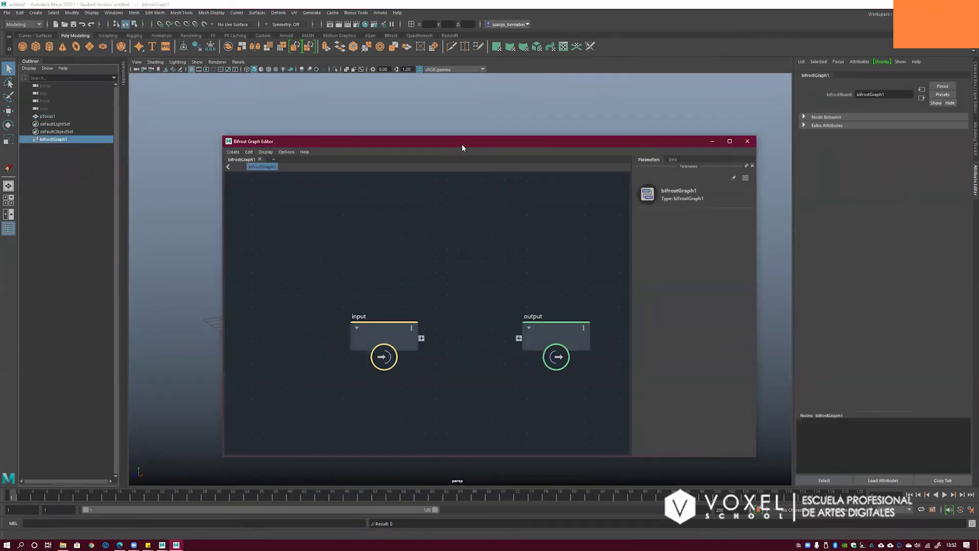
left_click_drag(454, 147, 292, 268)
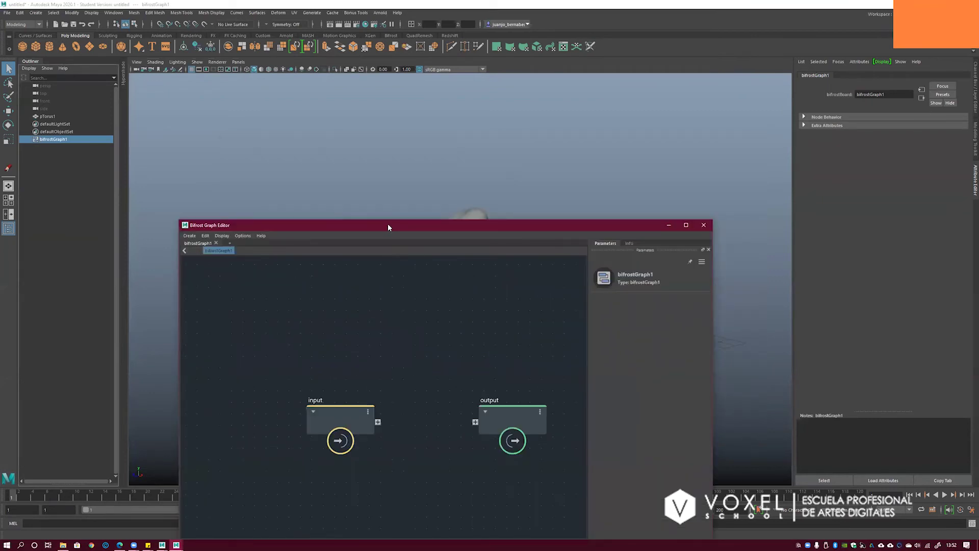
left_click_drag(388, 227, 393, 206)
- Delete the graph's default input node and add pTorus1 as the mesh input, well apart from the output node
left_click_drag(325, 378, 288, 373)
key("Delete")
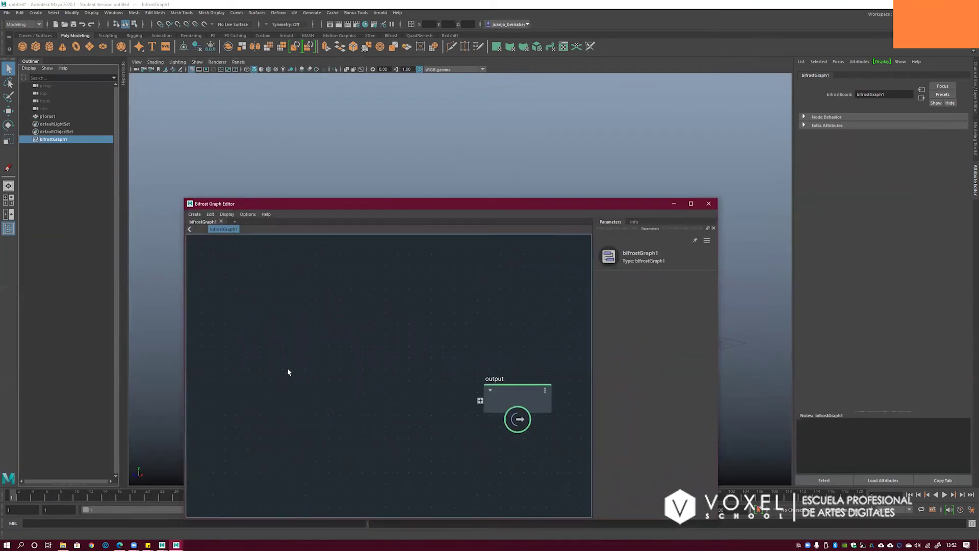
middle_click_drag(50, 117, 284, 366)
left_click_drag(298, 361, 248, 383)
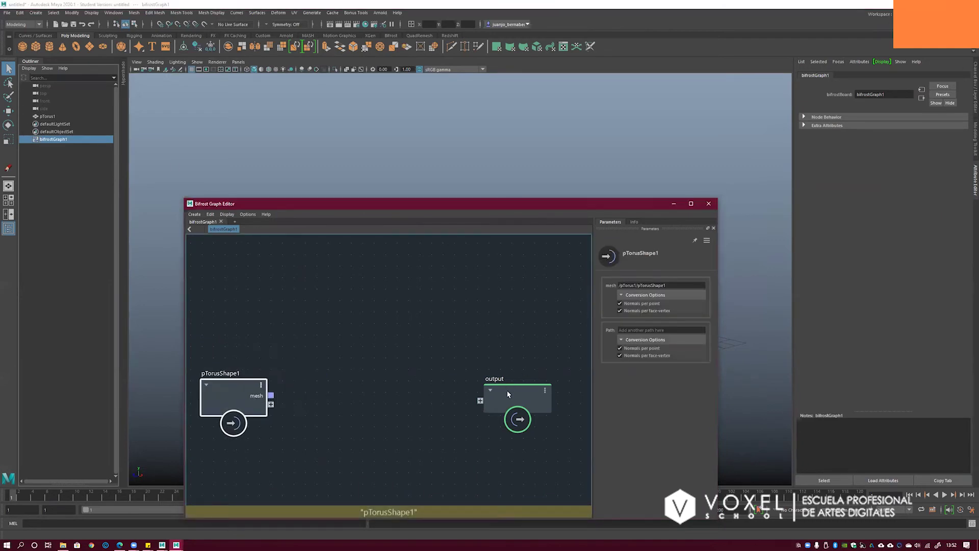
- Move the output node farther from the torus node, then widen and reposition the floating Bifrost Graph Editor window
left_click_drag(507, 392, 541, 387)
left_click_drag(516, 205, 432, 222)
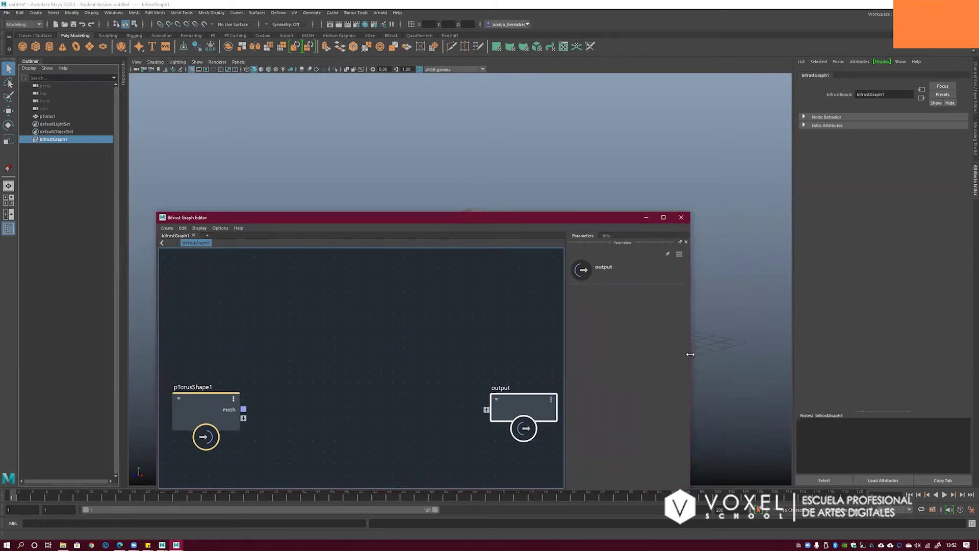
left_click_drag(690, 354, 727, 362)
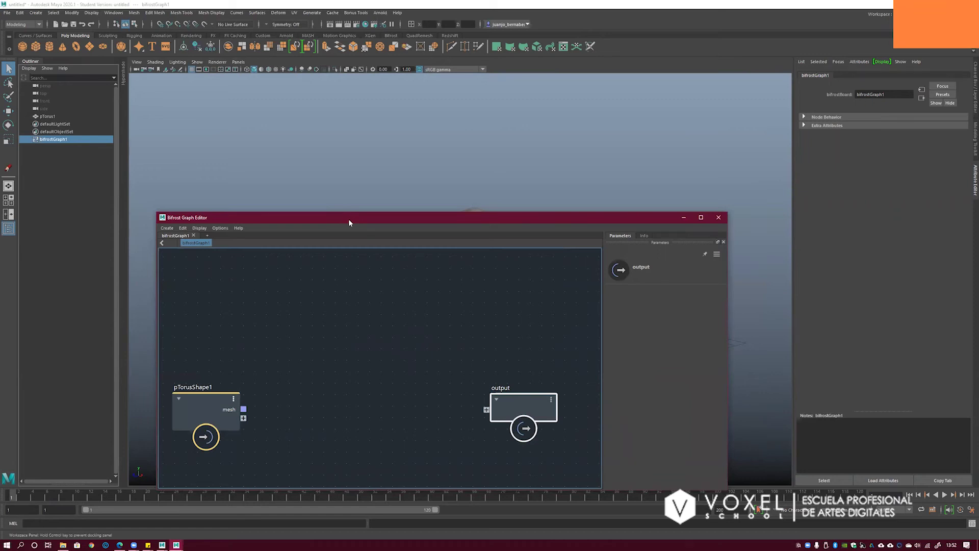
left_click_drag(350, 223, 391, 208)
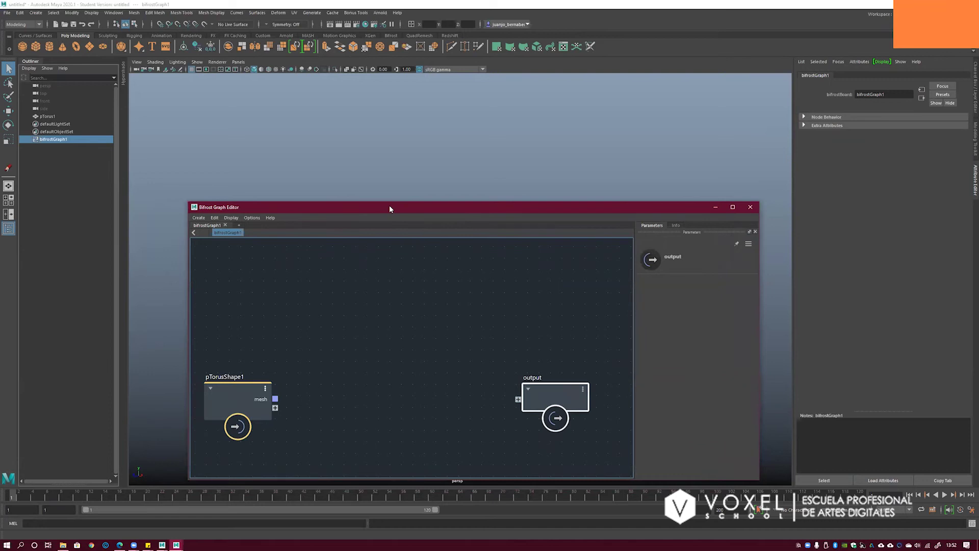
- Dock the Bifrost Graph Editor between the Outliner and the viewport and narrow it to enlarge the viewport
left_click_drag(390, 209, 129, 232)
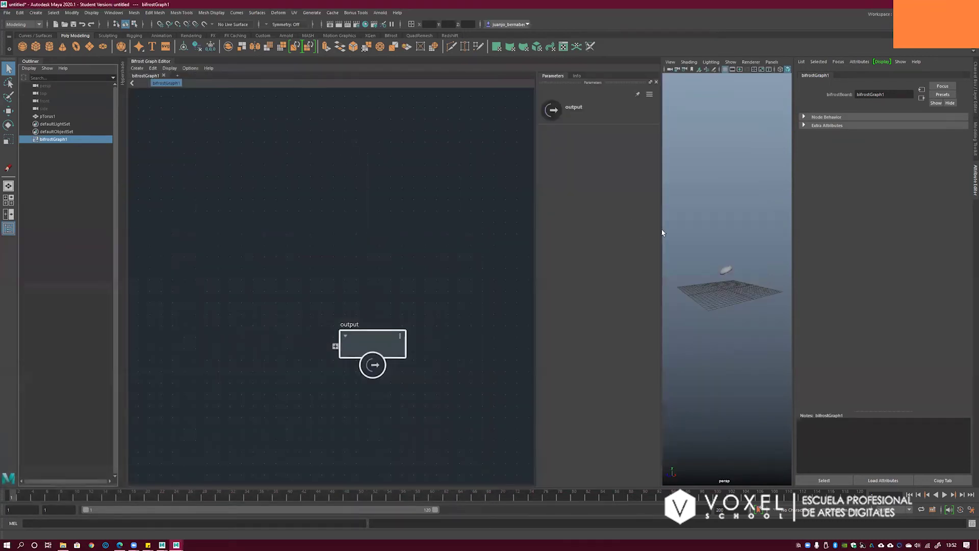
left_click_drag(662, 232, 543, 234)
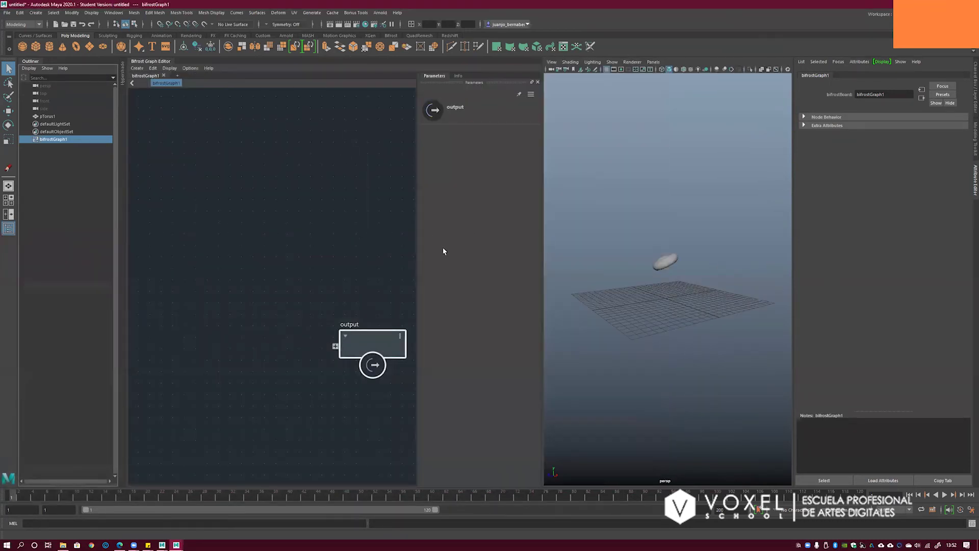
right_click_drag(625, 233, 686, 230, "alt")
left_click_drag(687, 230, 713, 228, "alt")
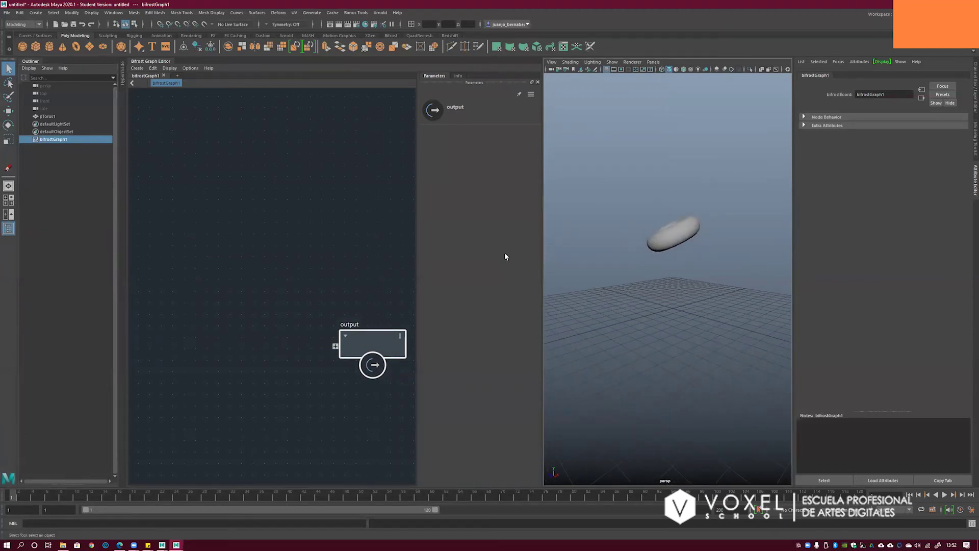
- Hide the Outliner and the Attribute Editor and adjust the split between the graph editor and the viewport
left_click(8, 228)
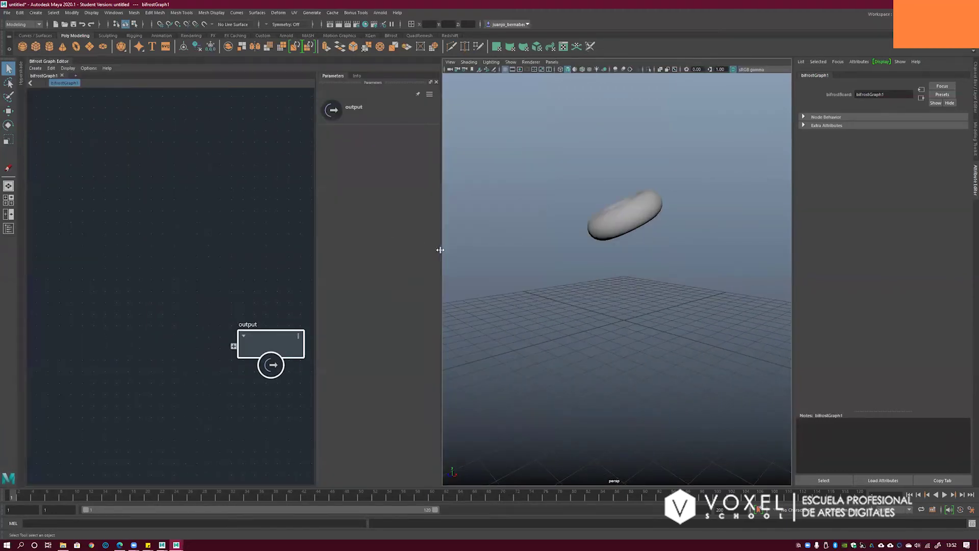
left_click_drag(441, 248, 436, 250)
left_click(972, 178)
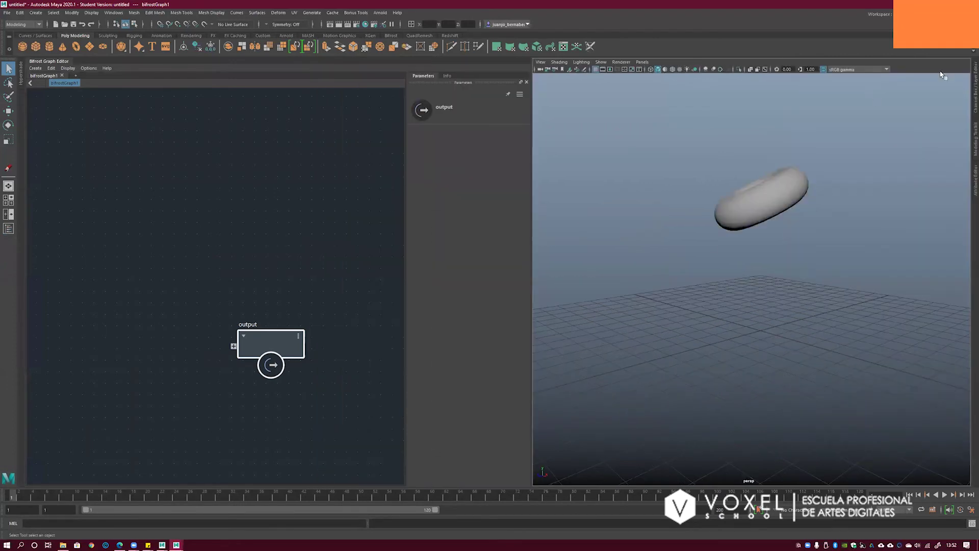
left_click_drag(532, 250, 461, 262)
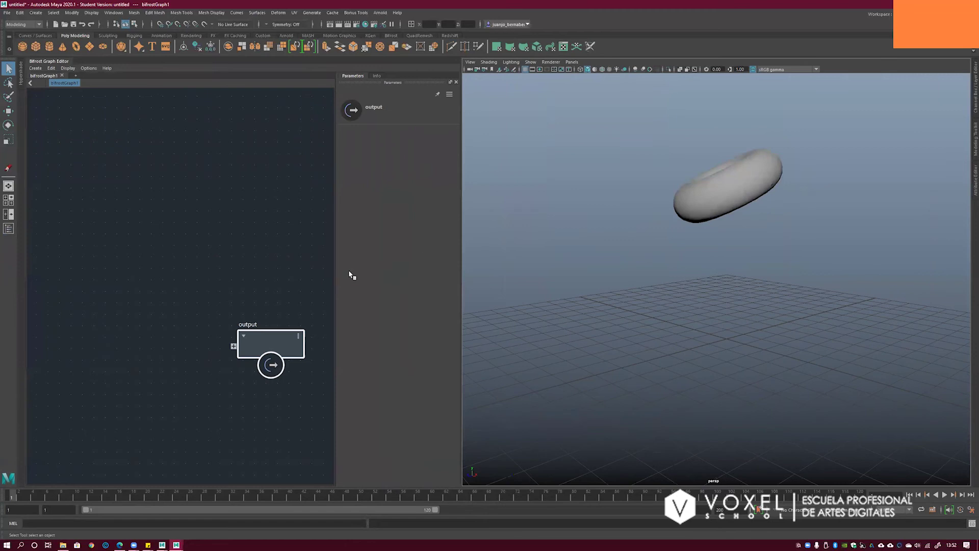
scroll(257, 263, "down", 4)
middle_click_drag(248, 277, 327, 276, "alt")
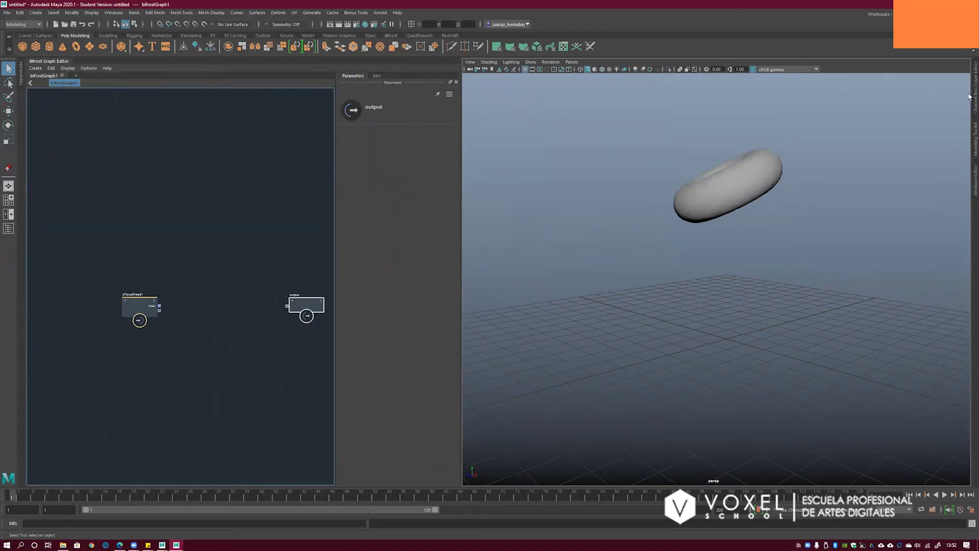
- Toggle the Attribute Editor and Channel Box, leave them collapsed, and readjust the width of the docked graph editor
left_click(972, 174)
left_click(974, 87)
left_click(971, 182)
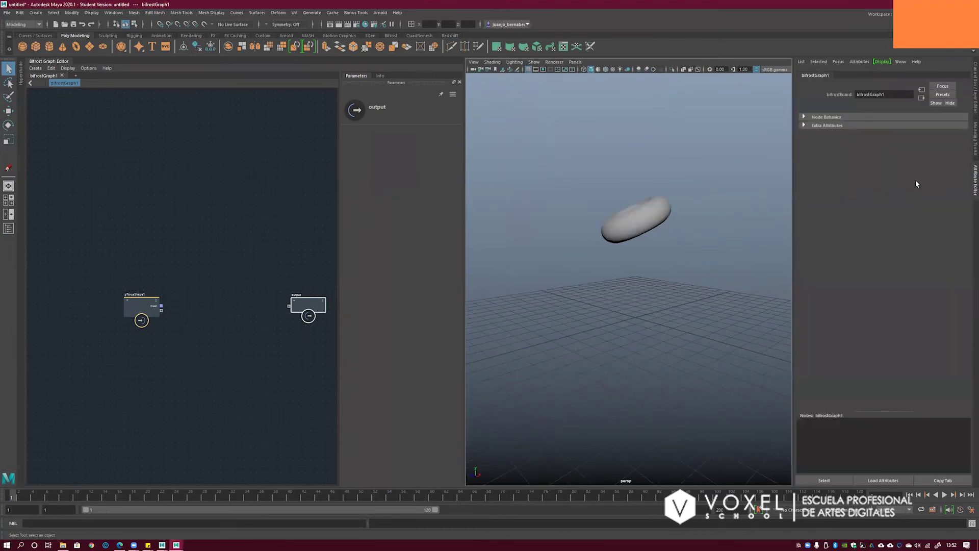
left_click(975, 186)
middle_click_drag(315, 250, 251, 247)
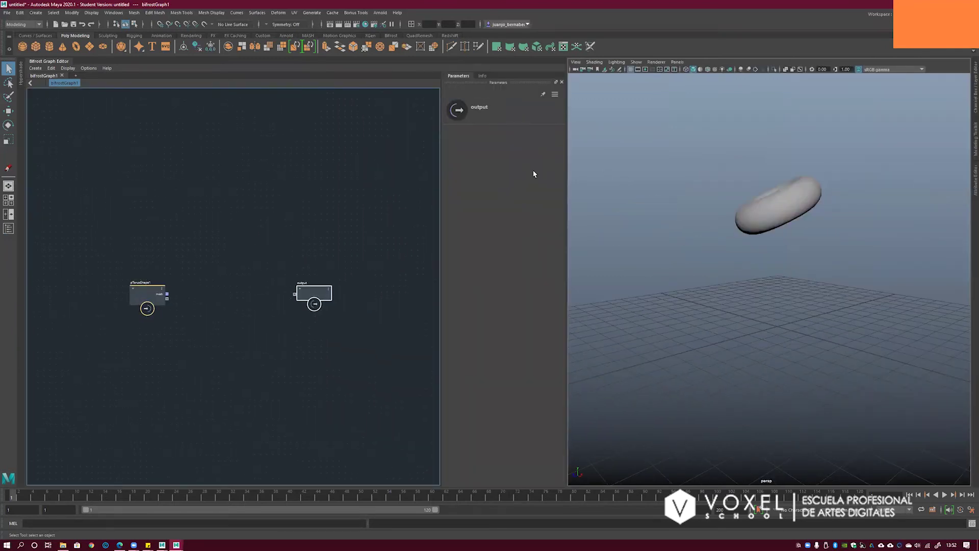
left_click_drag(567, 239, 516, 242)
key("a")
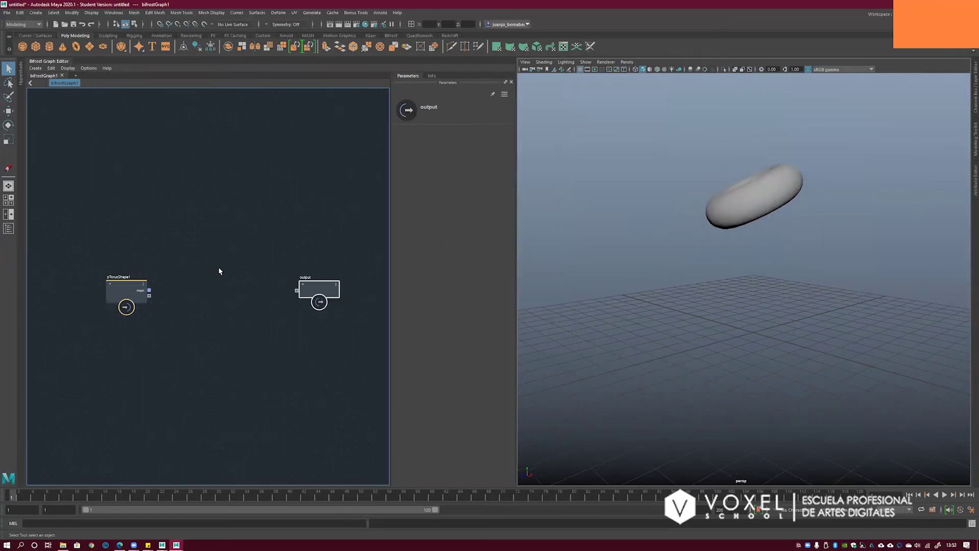
- Undock the Bifrost Graph Editor and dock it again between the viewport and the Attribute Editor
left_click(104, 278)
left_click_drag(49, 61, 471, 241)
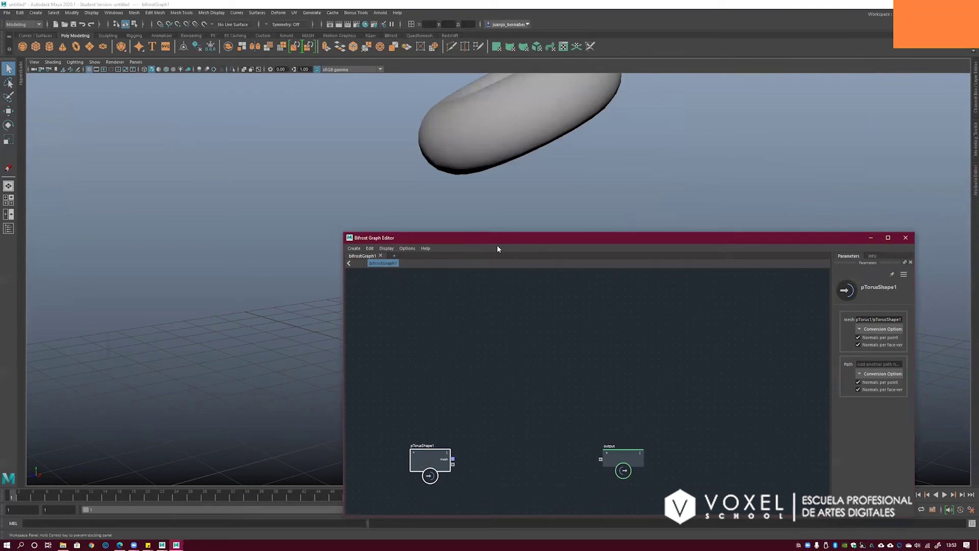
left_click_drag(525, 234, 463, 251)
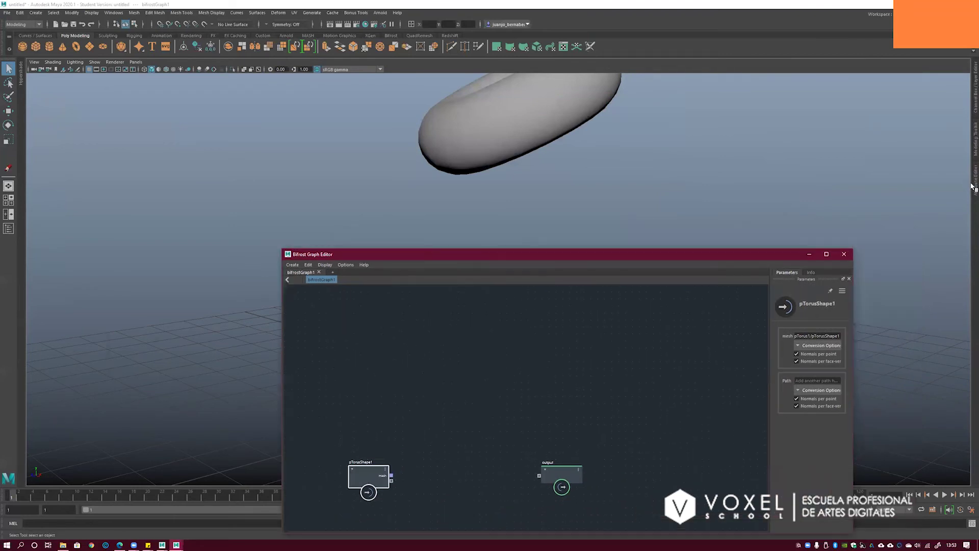
left_click(972, 188)
left_click(377, 257)
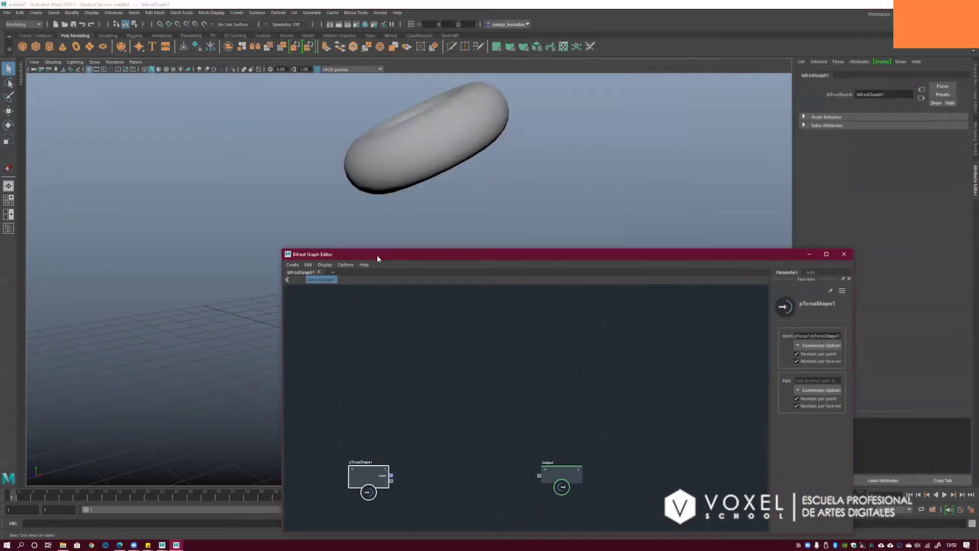
left_click_drag(377, 255, 794, 267)
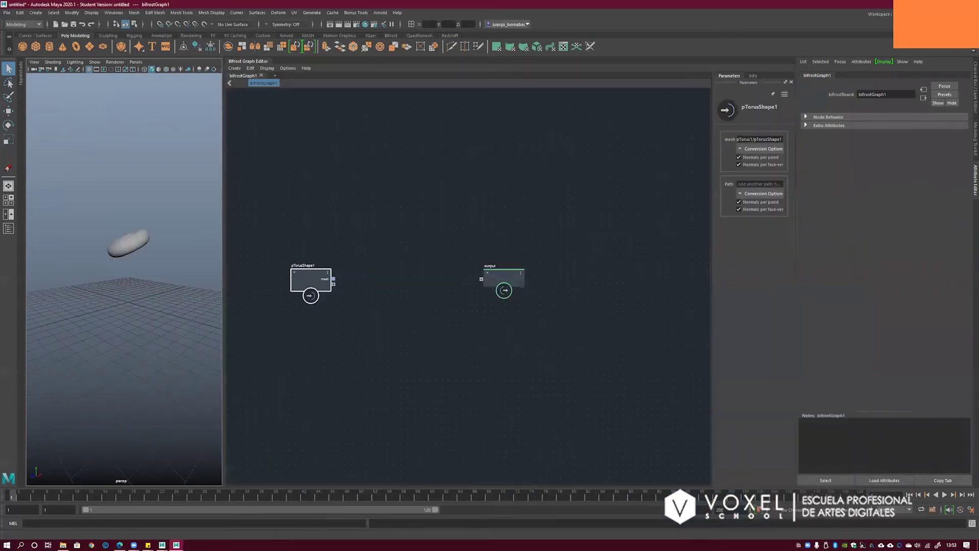
- Collapse the Attribute Editor and resize the panes so the viewport and the Bifrost Graph Editor share the screen about equally
left_click(974, 195)
left_click_drag(270, 250, 530, 255)
left_click_drag(885, 268, 852, 268)
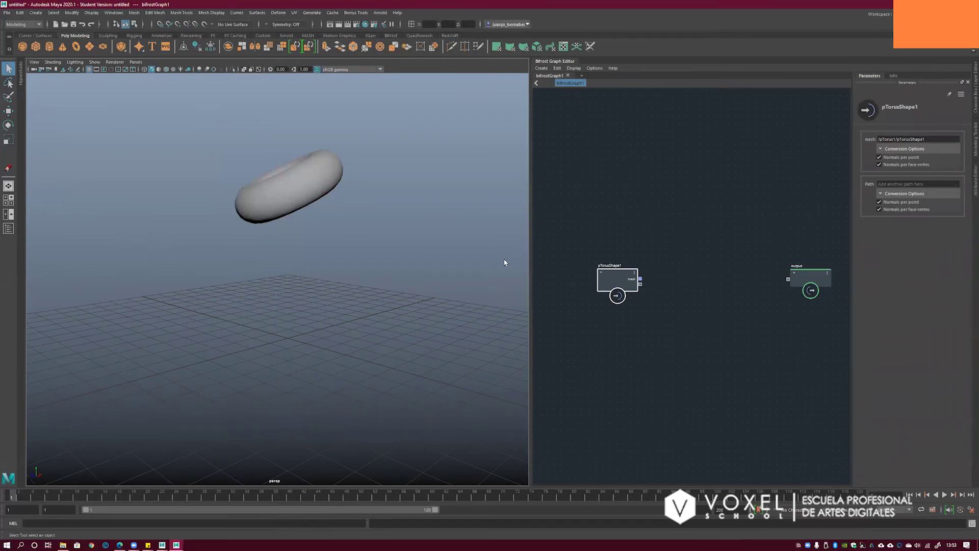
left_click_drag(531, 265, 503, 265)
middle_click_drag(380, 257, 400, 250, "alt")
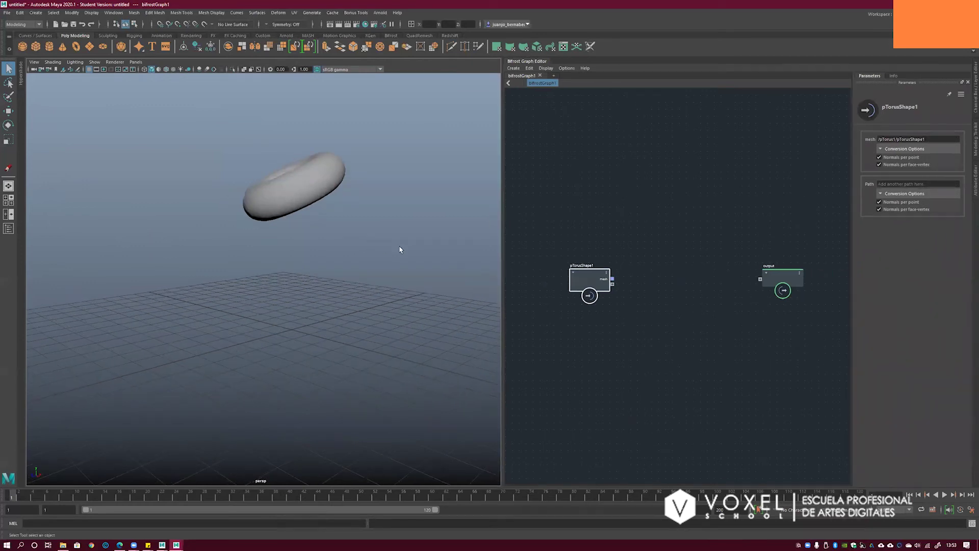
right_click_drag(399, 250, 268, 261, "alt")
middle_click_drag(267, 261, 235, 248, "alt")
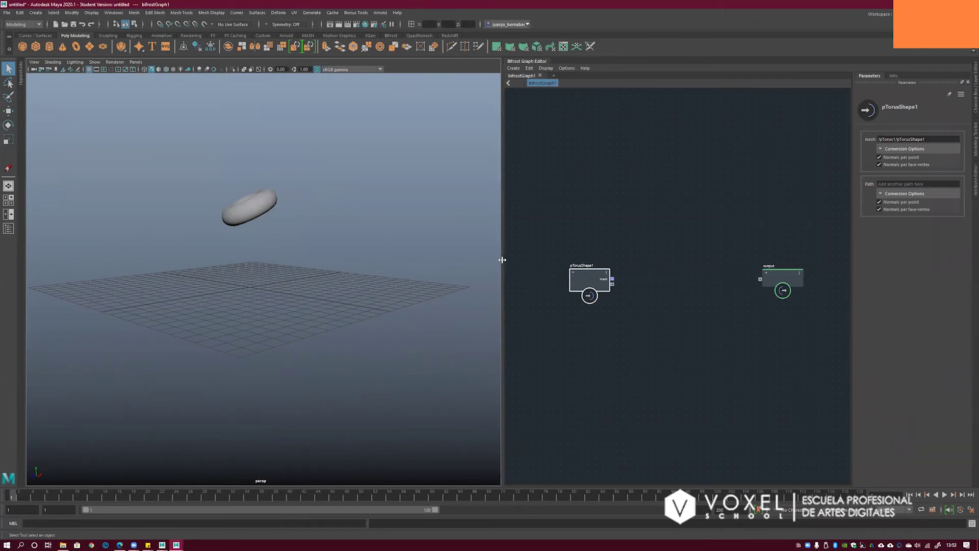
left_click_drag(502, 259, 484, 258)
- Move the torus node away from the output node and add a basic_aero_graph node above and between them
left_click_drag(565, 277, 550, 279)
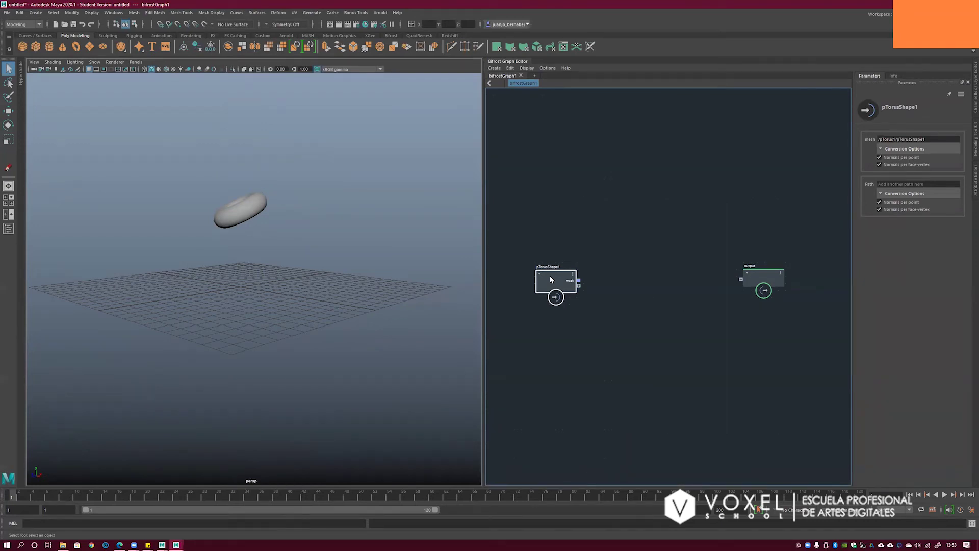
left_click_drag(317, 268, 285, 261, "alt")
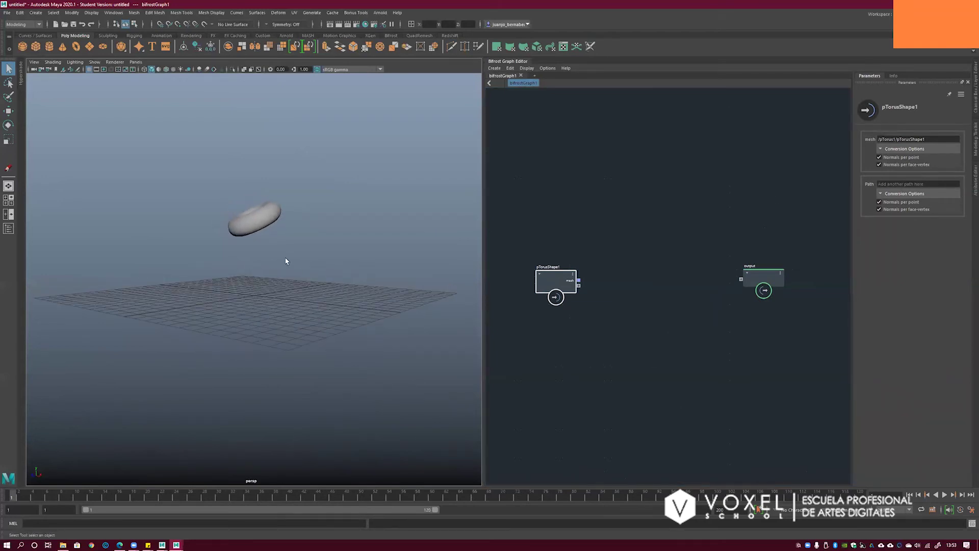
left_click(608, 221)
key("Tab")
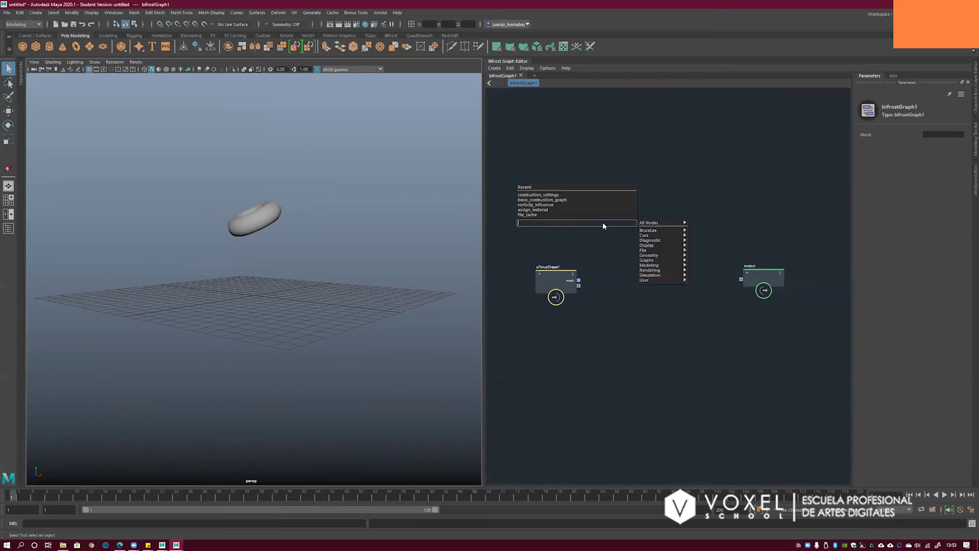
type("basic")
key("Down")
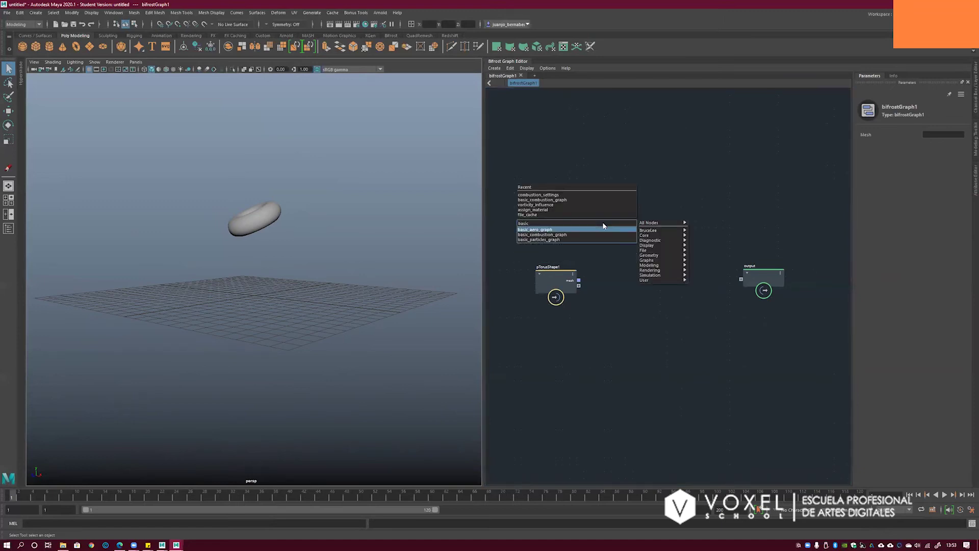
key("Return")
left_click_drag(602, 239, 630, 230)
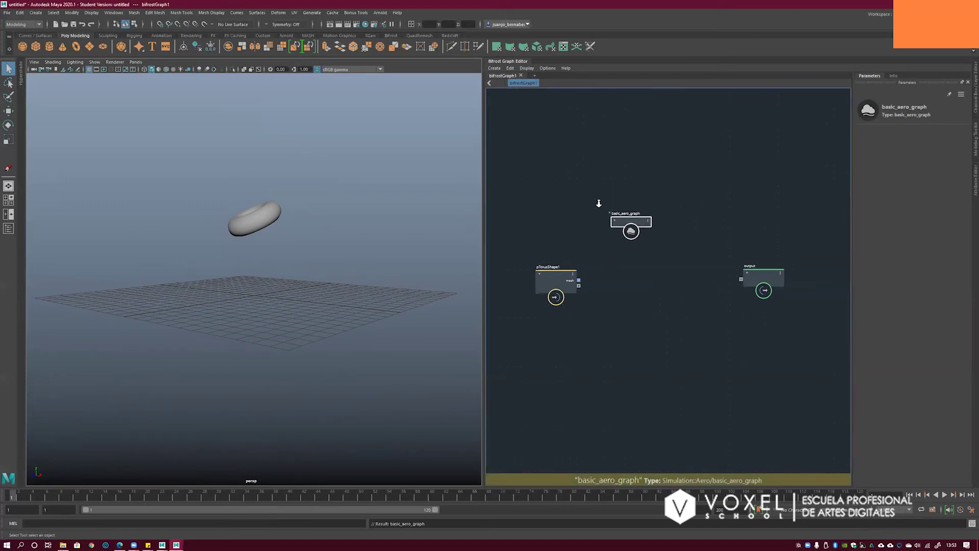
- Explode the basic_aero_graph compound into its individual nodes and place the torus node beside them
scroll(580, 203, "up", 2)
right_click(650, 229)
left_click(666, 274)
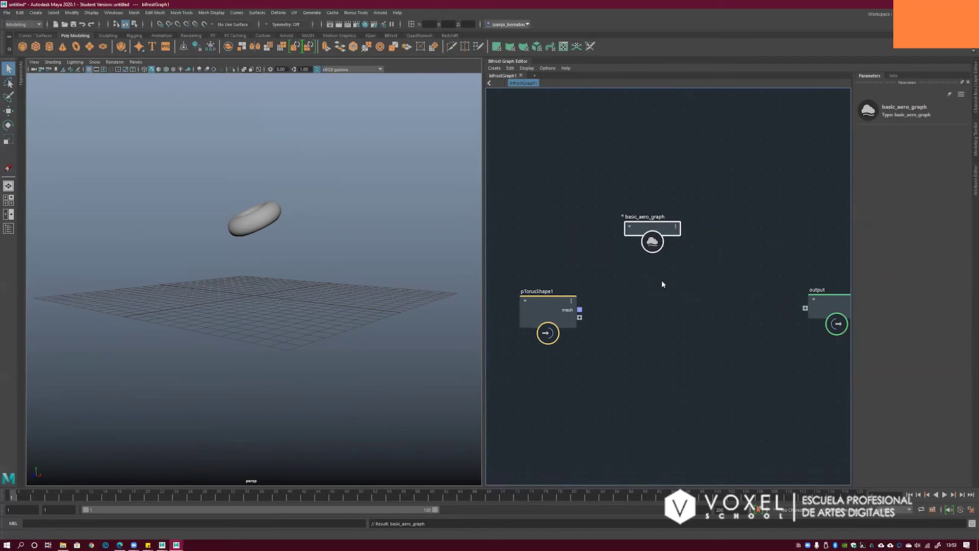
left_click_drag(653, 227, 758, 224)
left_click(573, 251)
middle_click_drag(554, 291, 601, 271, "alt")
left_click_drag(601, 270, 579, 234)
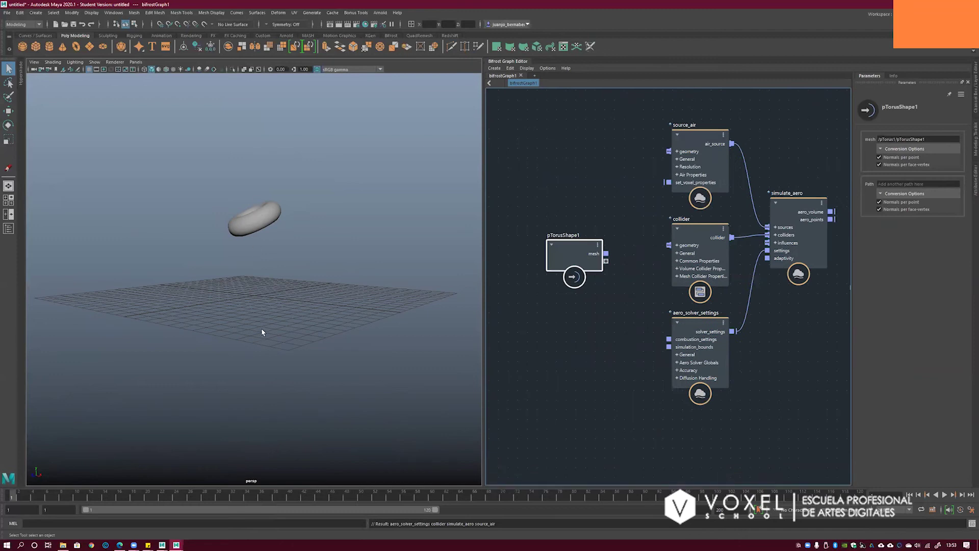
- Delete the collider node and rearrange the torus, source_air, aero_solver_settings, simulate_aero and output nodes with clear spacing
left_click_drag(688, 227, 684, 232)
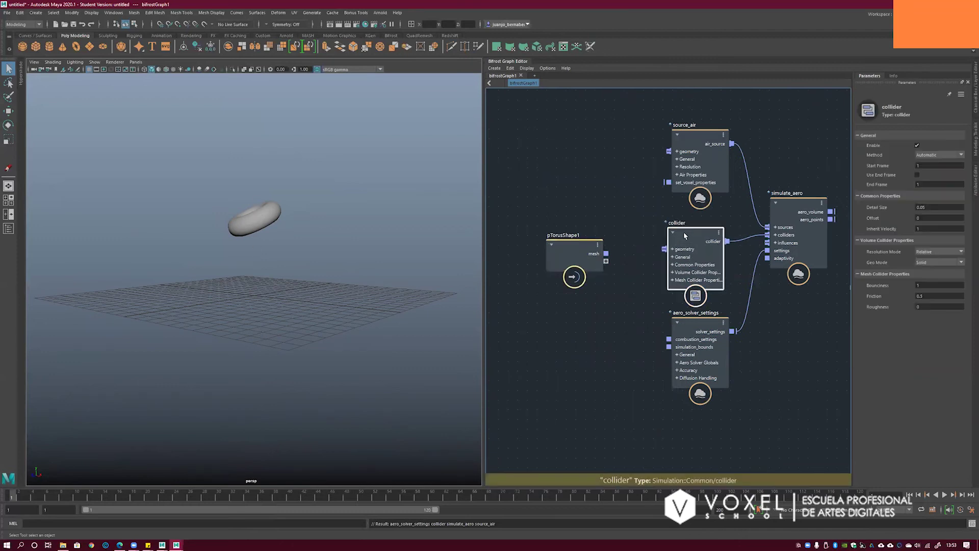
key("Delete")
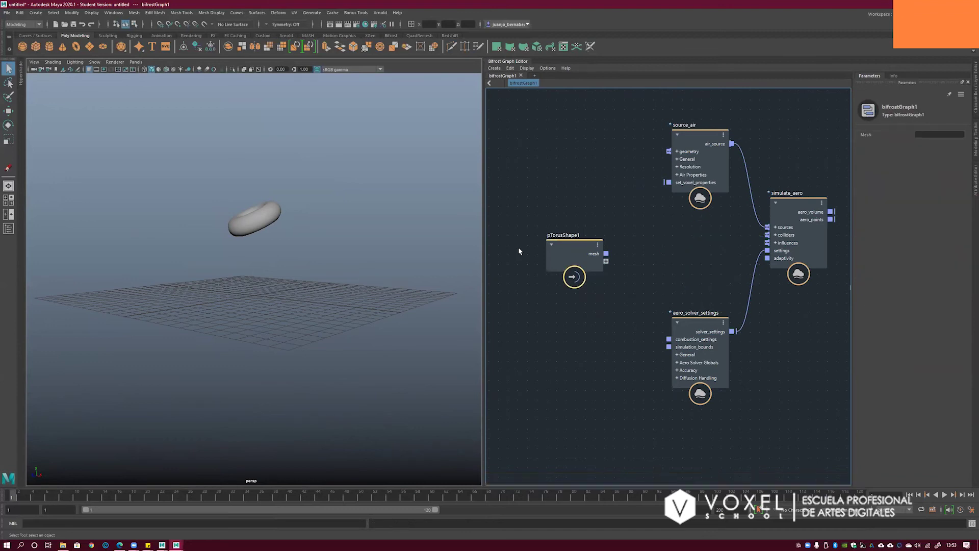
left_click(571, 243)
left_click_drag(571, 243, 524, 165)
middle_click_drag(681, 164, 653, 161, "alt")
left_click_drag(655, 151, 641, 193)
left_click_drag(660, 313, 643, 279)
middle_click_drag(707, 232, 682, 220, "alt")
left_click_drag(749, 203, 750, 210)
middle_click_drag(741, 163, 648, 158, "alt")
left_click_drag(746, 257, 795, 202)
- Connect the torus node's mesh port to the geometry input of source_air
middle_click_drag(490, 156, 629, 165, "alt")
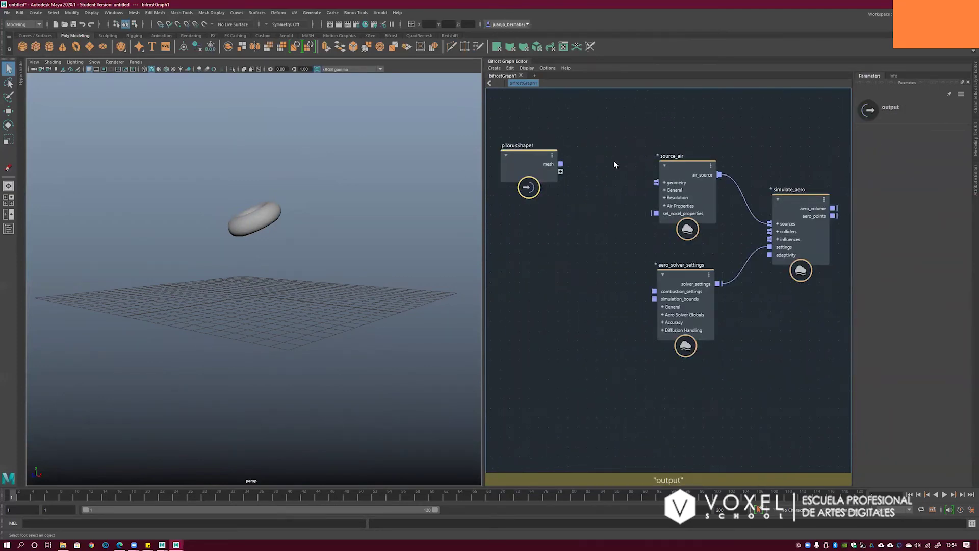
left_click_drag(537, 158, 683, 161)
middle_click_drag(709, 176, 568, 196, "alt")
- Place the output node beside simulate_aero and connect aero_volume to it
left_click(651, 214)
left_click_drag(787, 229, 817, 207)
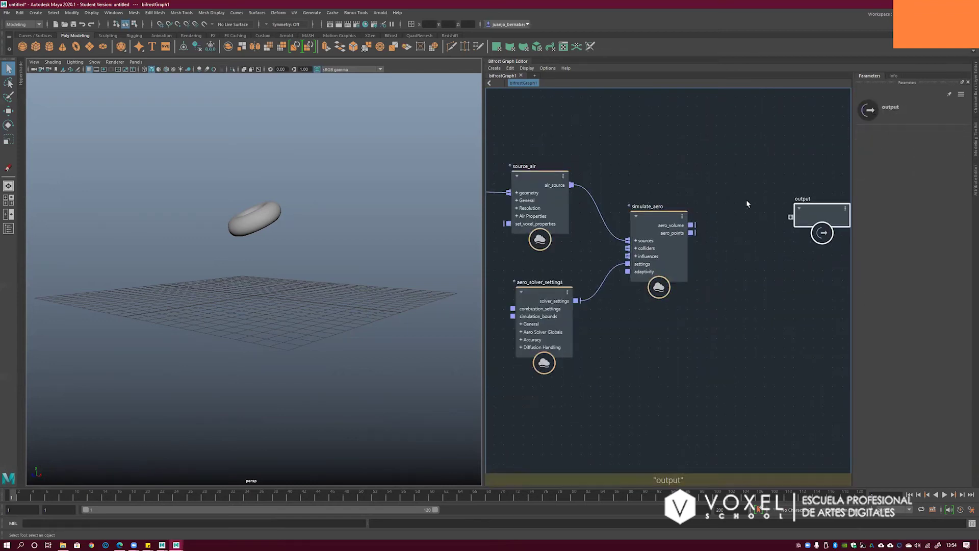
middle_click_drag(730, 212, 633, 215, "alt")
left_click_drag(700, 213, 706, 219)
left_click_drag(595, 228, 702, 228)
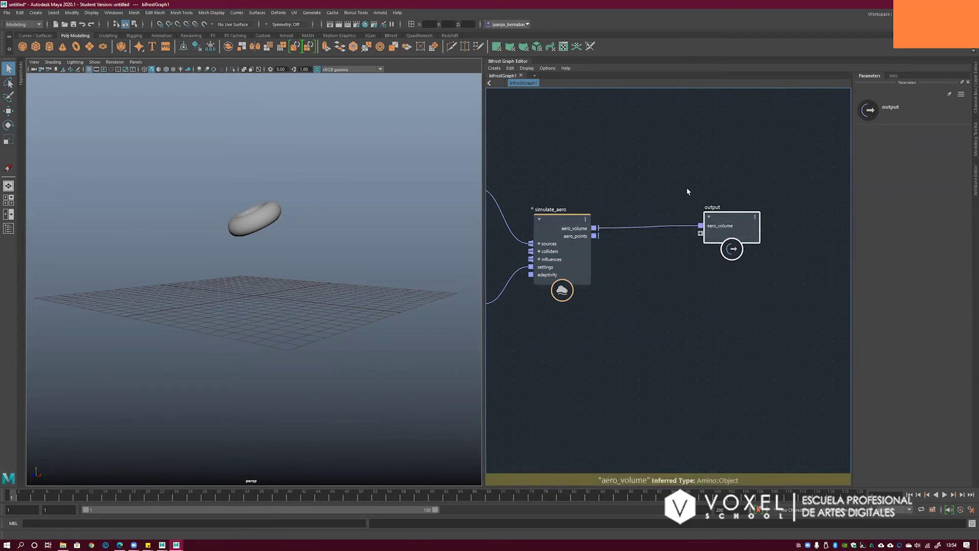
key("a")
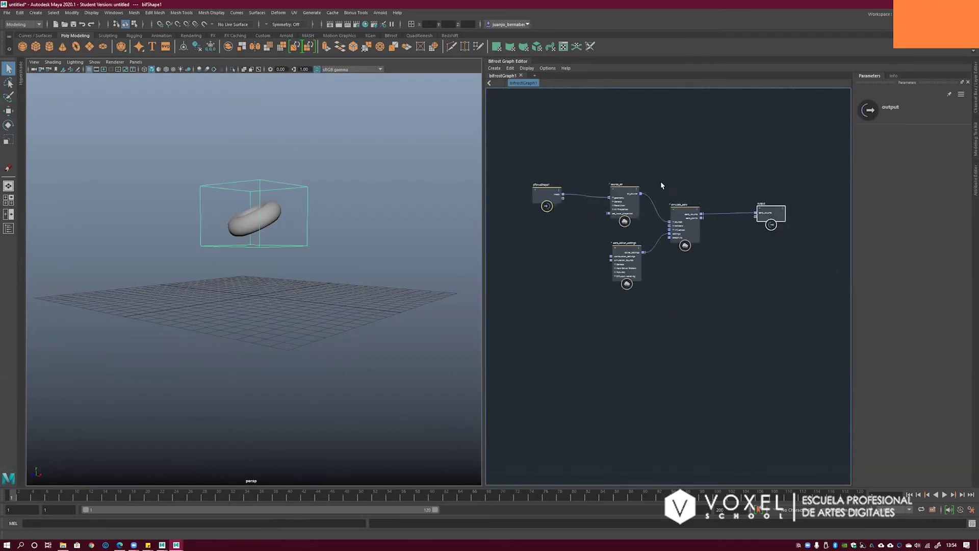
scroll(712, 189, "up", 2)
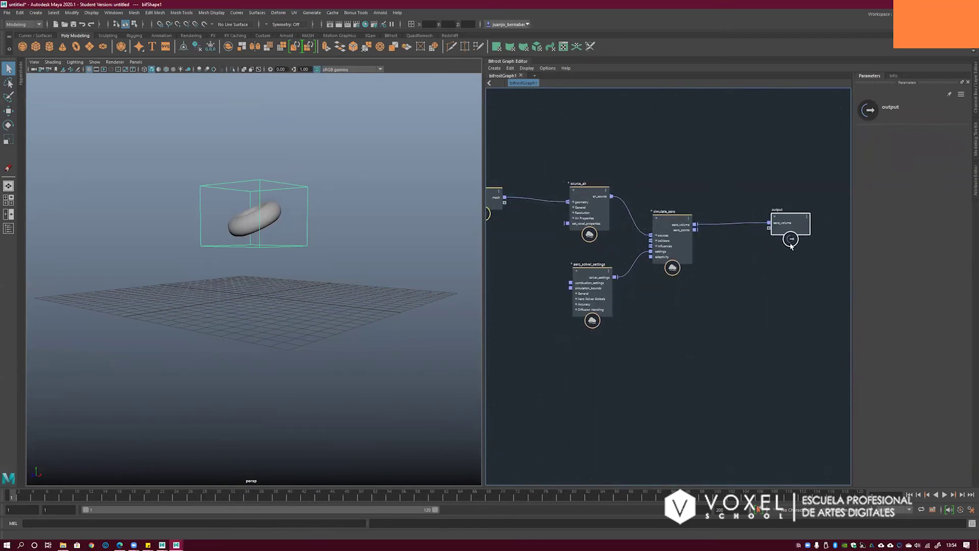
middle_click_drag(716, 198, 754, 200)
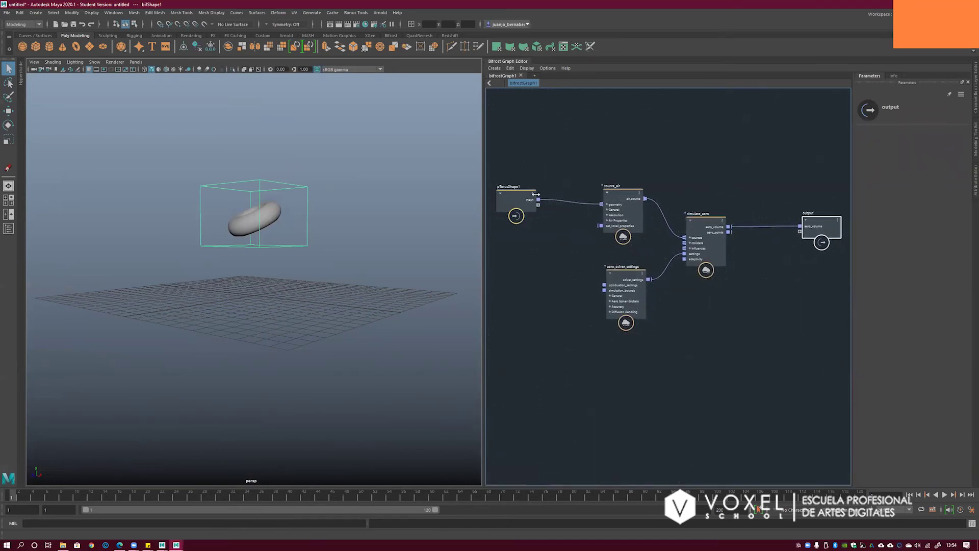
- Select the Bifrost volume in the viewport and set the end of the playback range to frame 300
left_click(516, 197)
left_click_drag(346, 221, 362, 244, "alt")
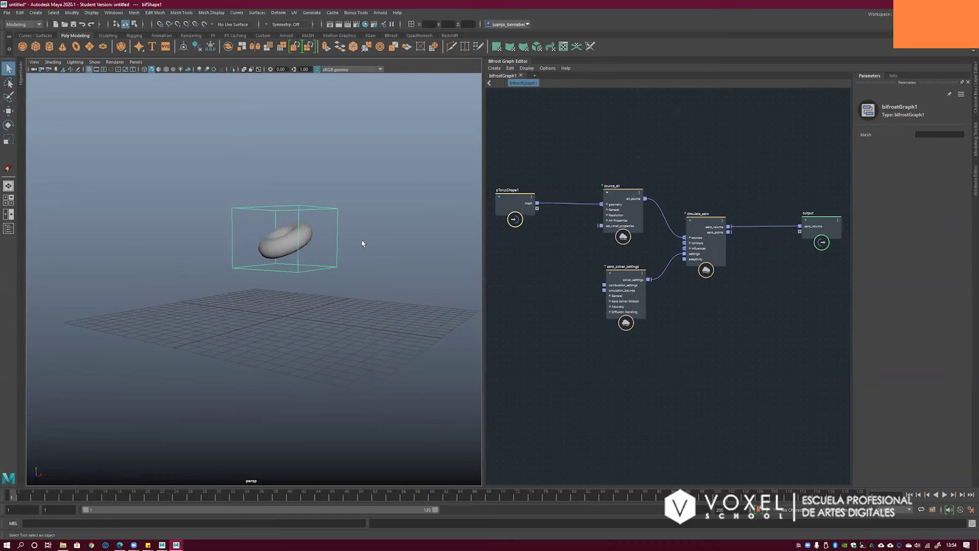
left_click(357, 242)
left_click(338, 240)
key("w")
scroll(372, 249, "up", 2)
key("4")
left_click_drag(402, 223, 390, 236, "alt")
key("5")
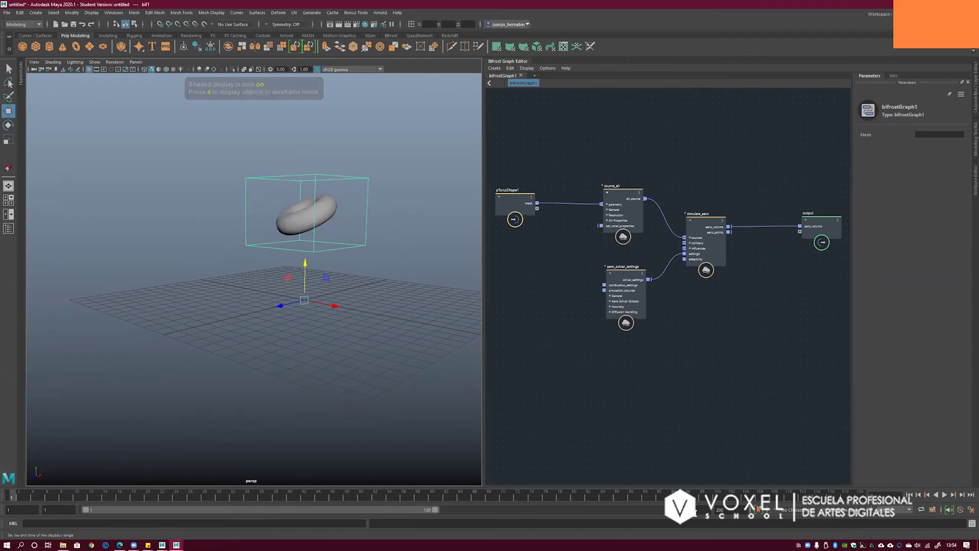
type("300")
key("Return")
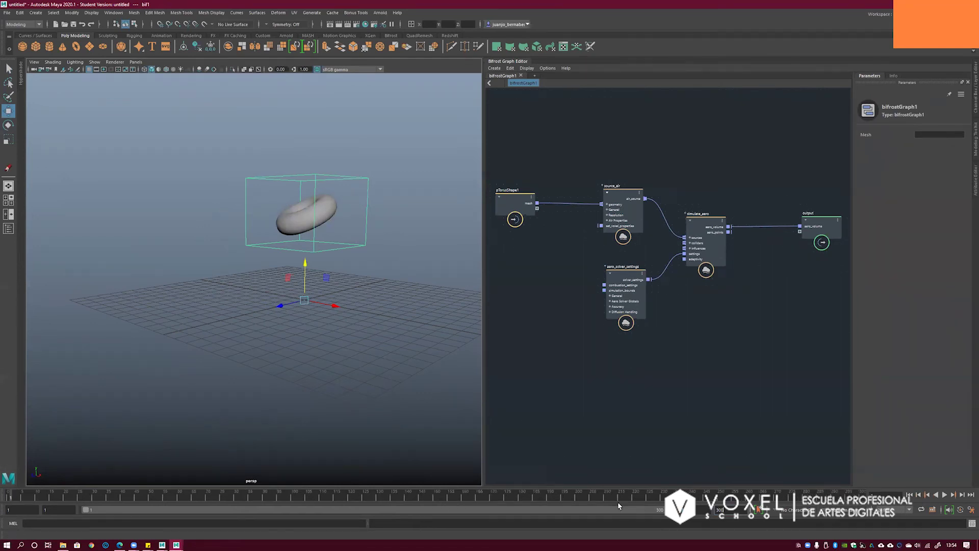
- Play the simulation to check how the volume is emitted from the torus, and return to the first frame
left_click(944, 495)
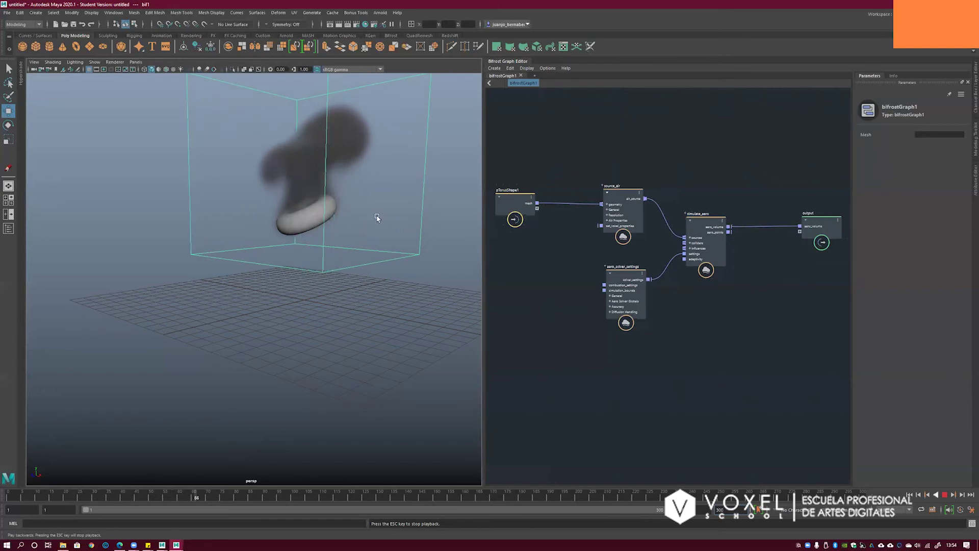
left_click_drag(368, 270, 326, 234, "alt")
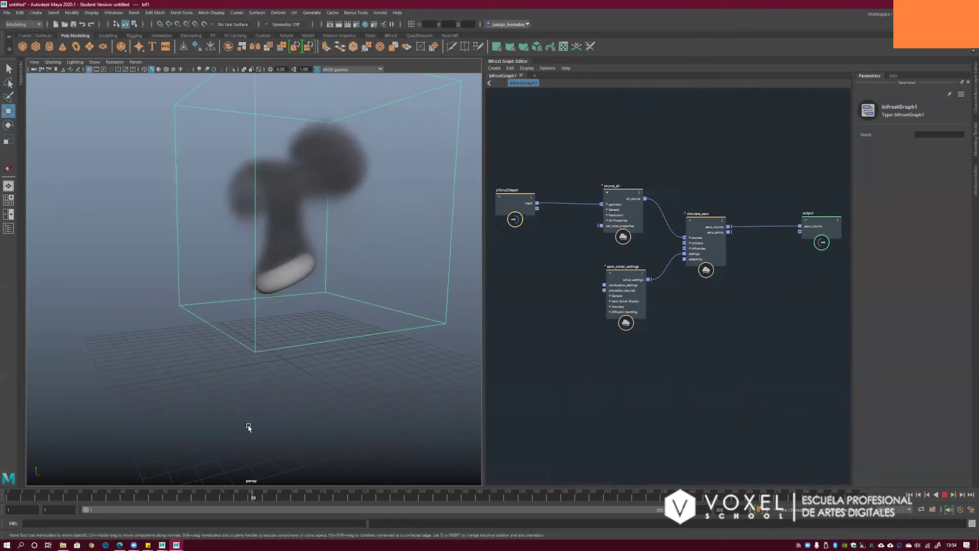
key("Escape")
left_click_drag(332, 262, 409, 263, "alt")
left_click(909, 495)
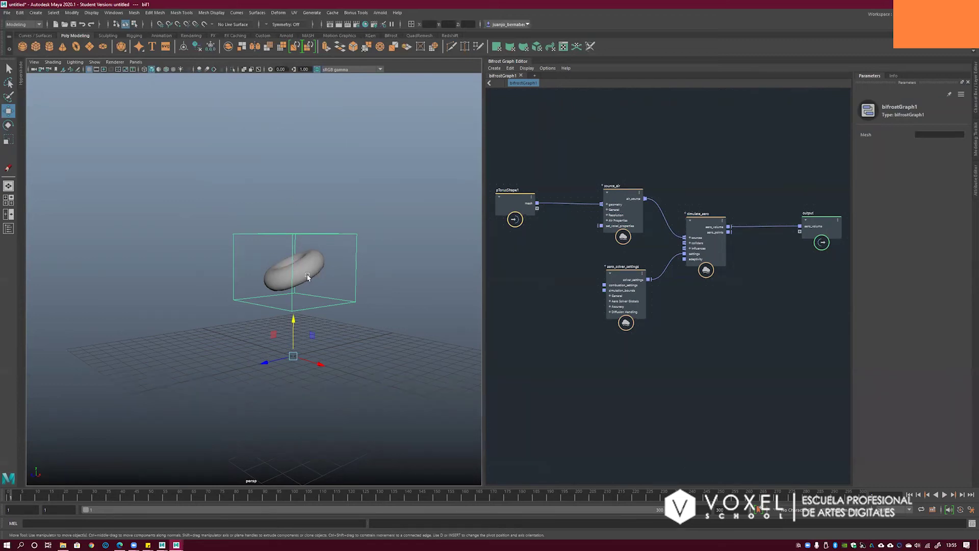
- Set the Y component of Buoyancy on the aero_solver_settings node to 9.81
left_click(628, 275)
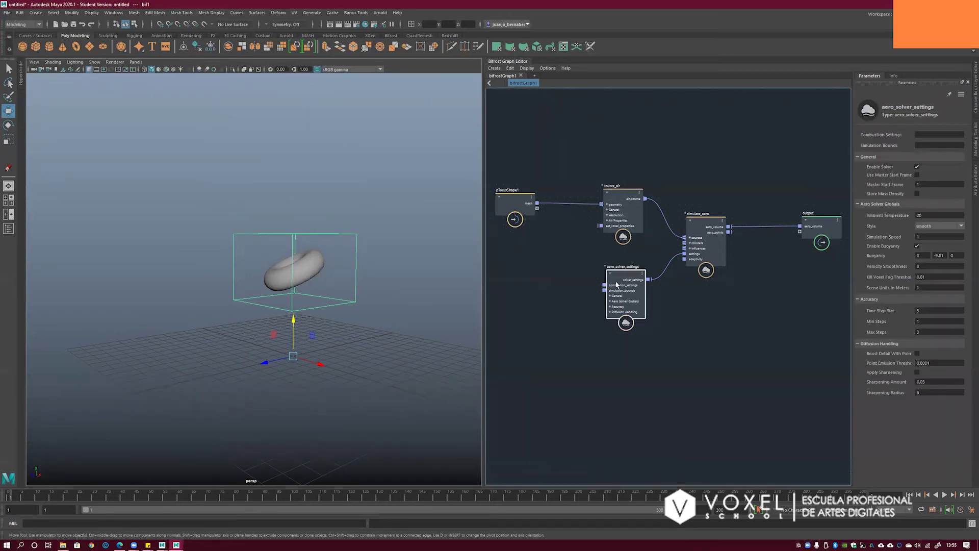
left_click(945, 257)
left_click(952, 256)
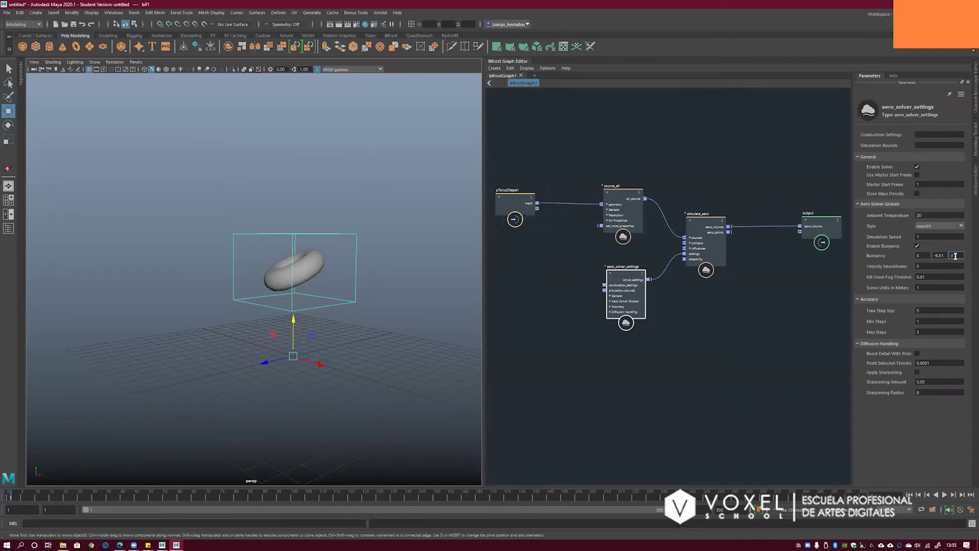
double_click(936, 256)
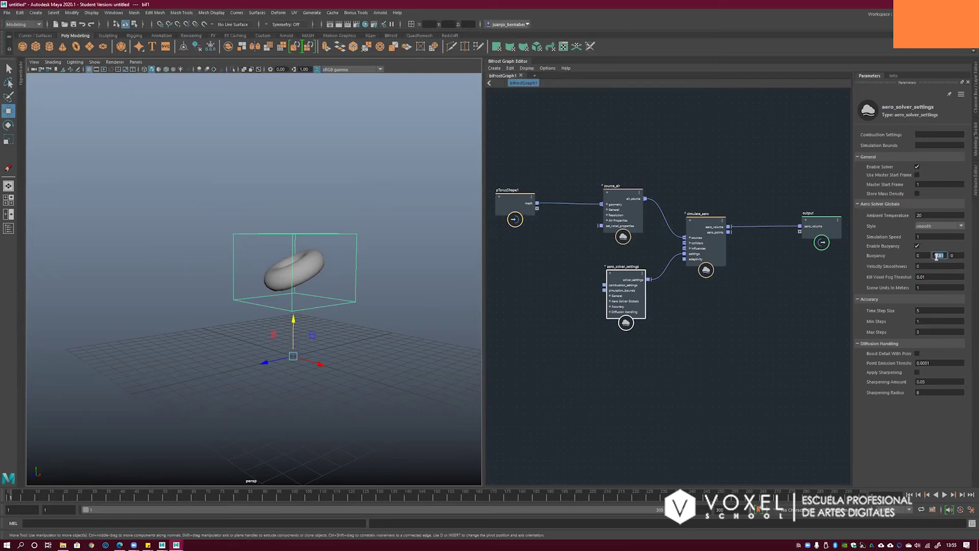
- Play the simulation with the reversed buoyancy, inspect the volume in the viewport and return to the first frame
left_click(945, 495)
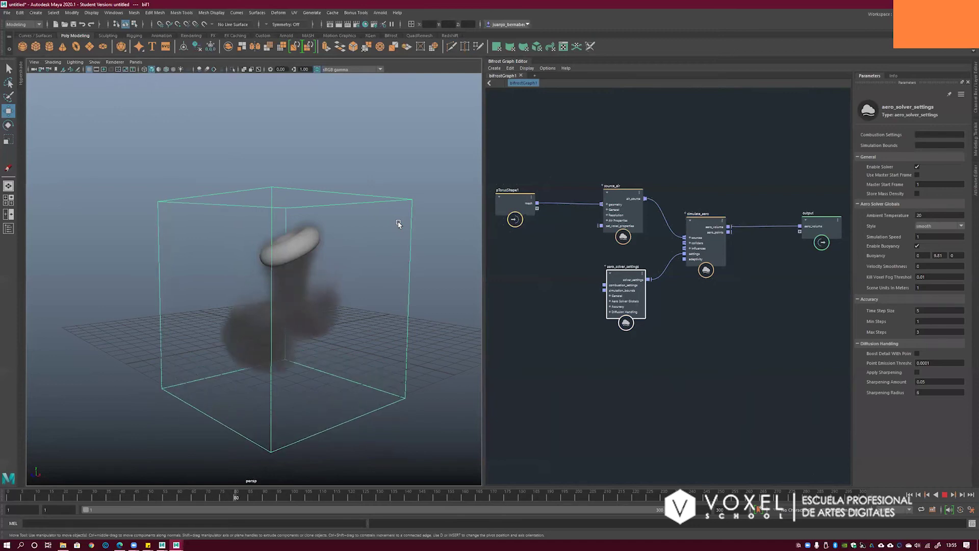
right_click_drag(363, 280, 353, 251, "alt")
left_click_drag(352, 269, 375, 306, "alt")
key("alt+v")
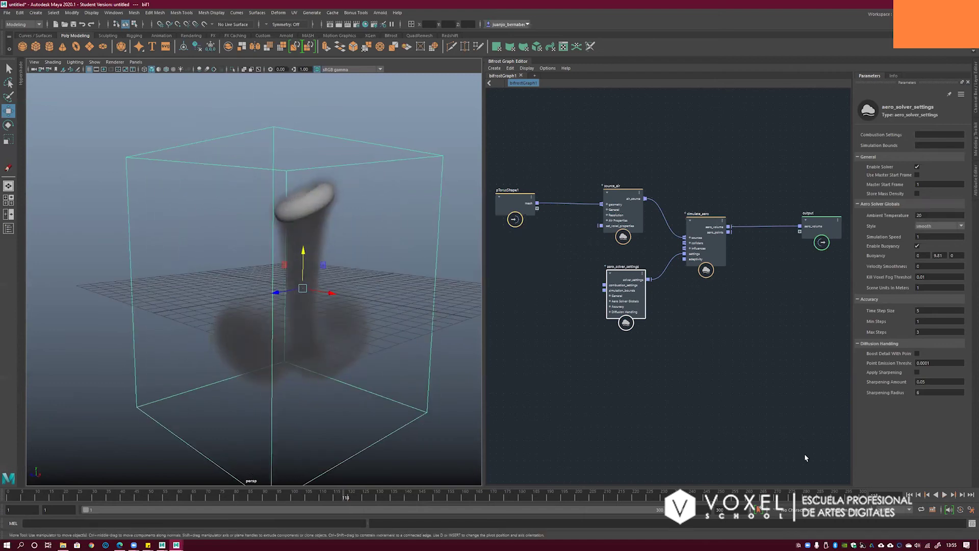
left_click(910, 495)
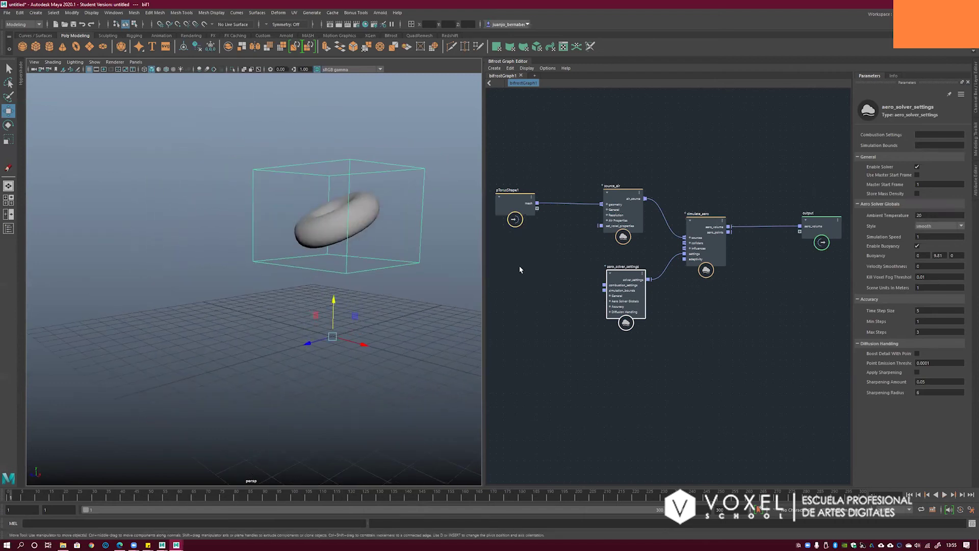
- Set the Fluid Detail Size of the source_air node to 0.01
left_click(620, 191)
left_click(515, 199)
left_click(610, 194)
left_click(926, 239)
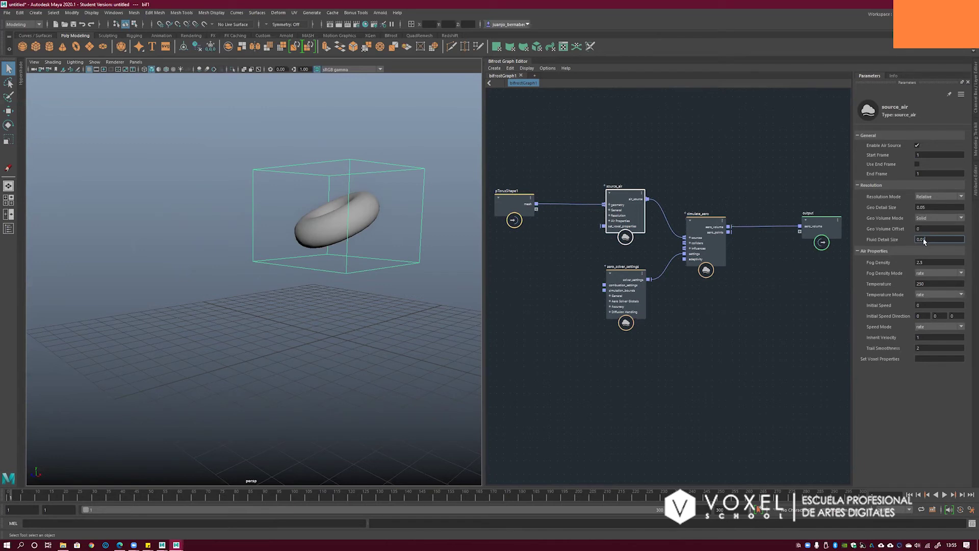
type("1")
key("Return")
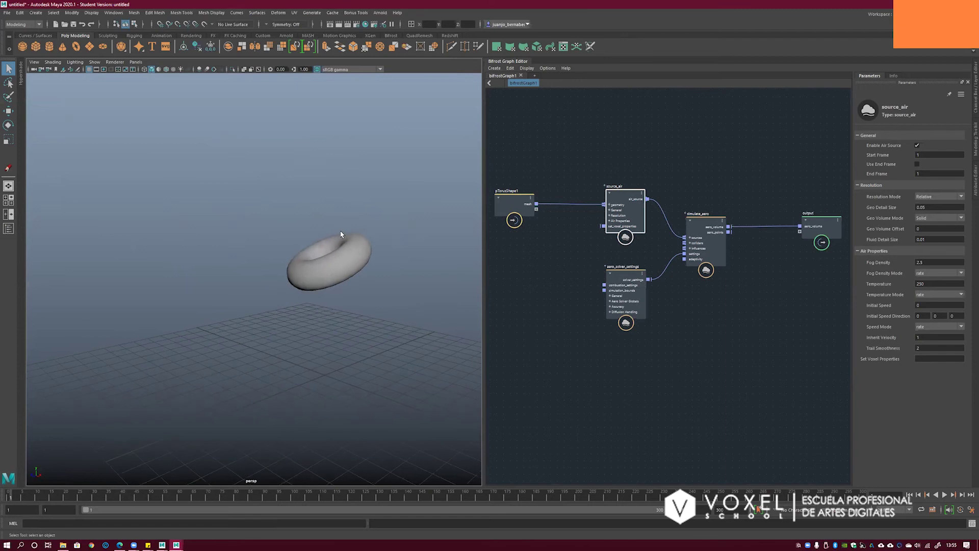
- Play the simulation at the finer fluid detail and return to the first frame
key("4")
key("5")
left_click(707, 225)
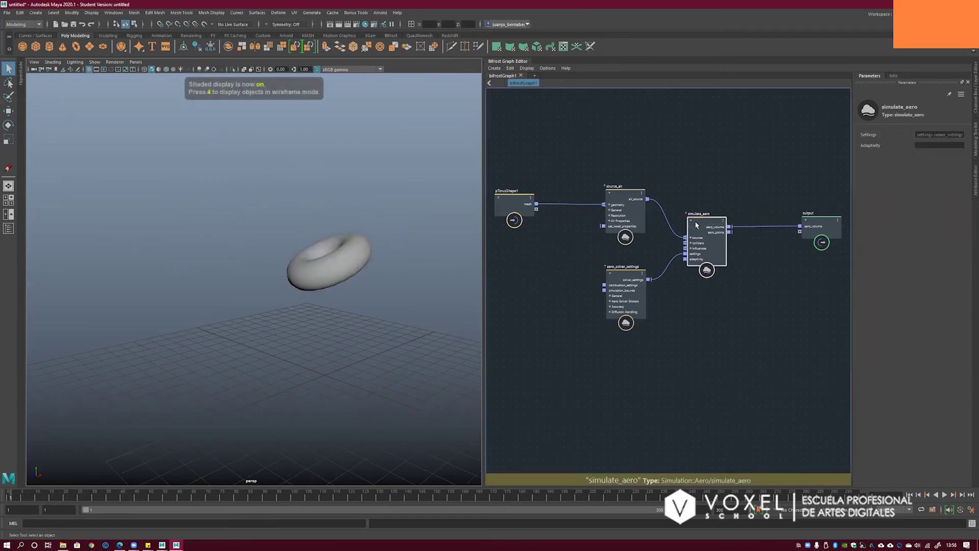
left_click_drag(377, 217, 371, 237, "alt")
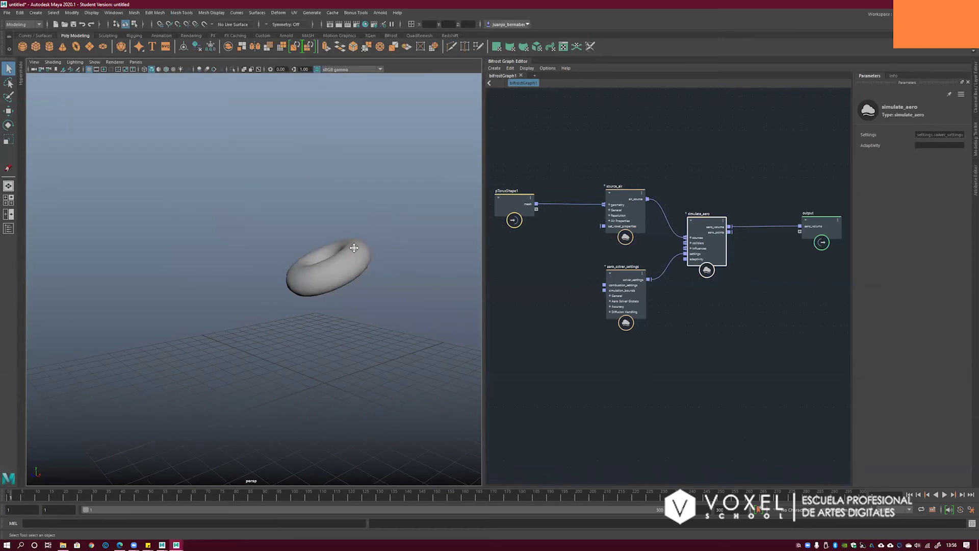
middle_click_drag(354, 248, 341, 245, "alt")
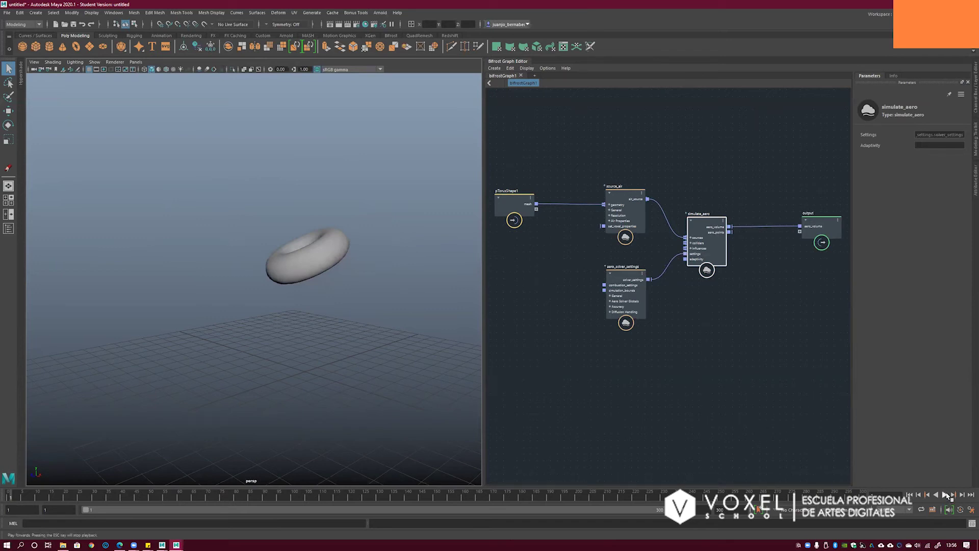
left_click(945, 494)
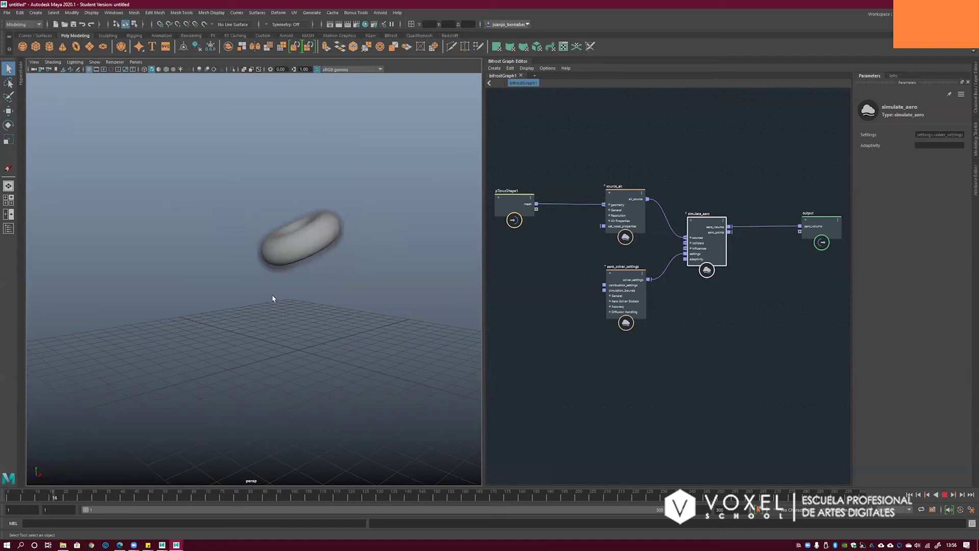
left_click(910, 495)
- Set the Fluid Detail Size of the source_air node to 0.02 and show the Outliner
left_click_drag(616, 195, 619, 195)
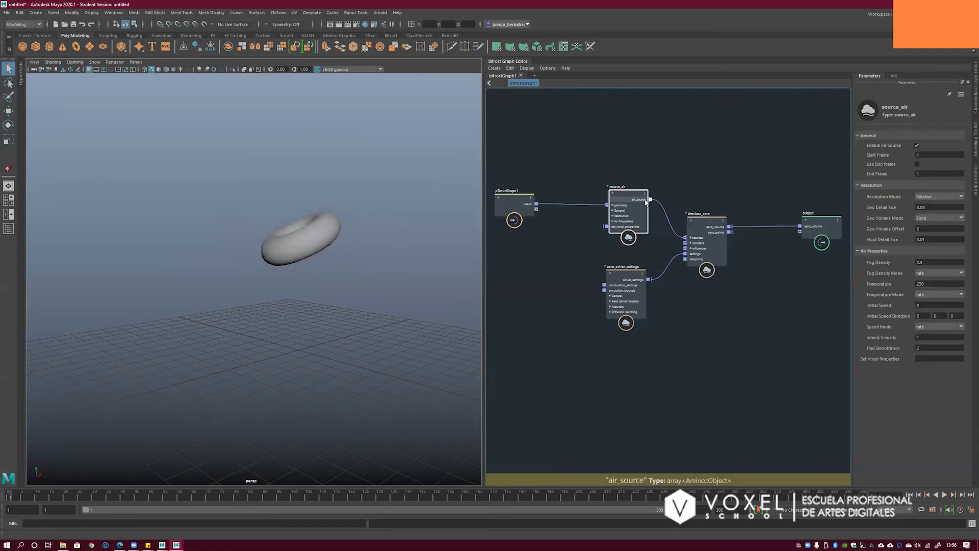
left_click(926, 240)
key("Tab")
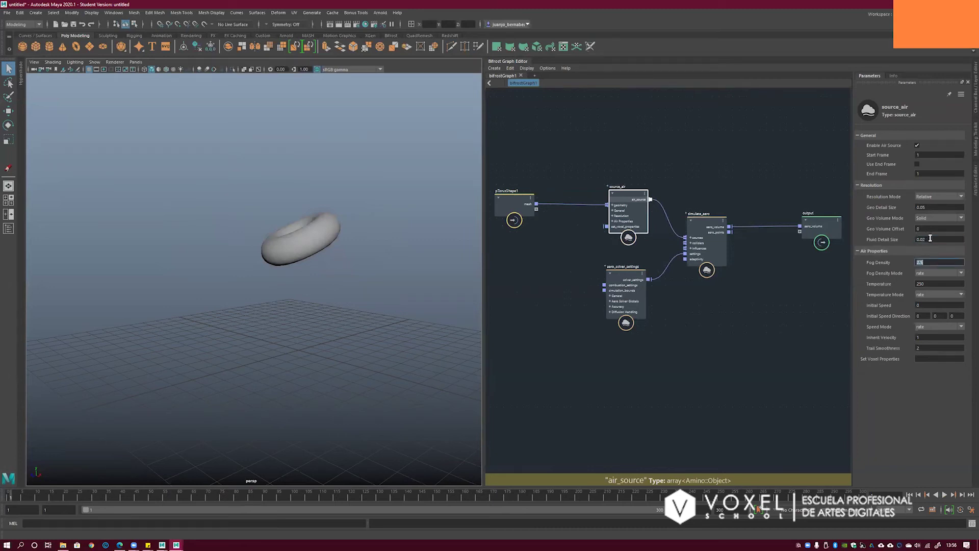
middle_click_drag(393, 269, 385, 283, "alt")
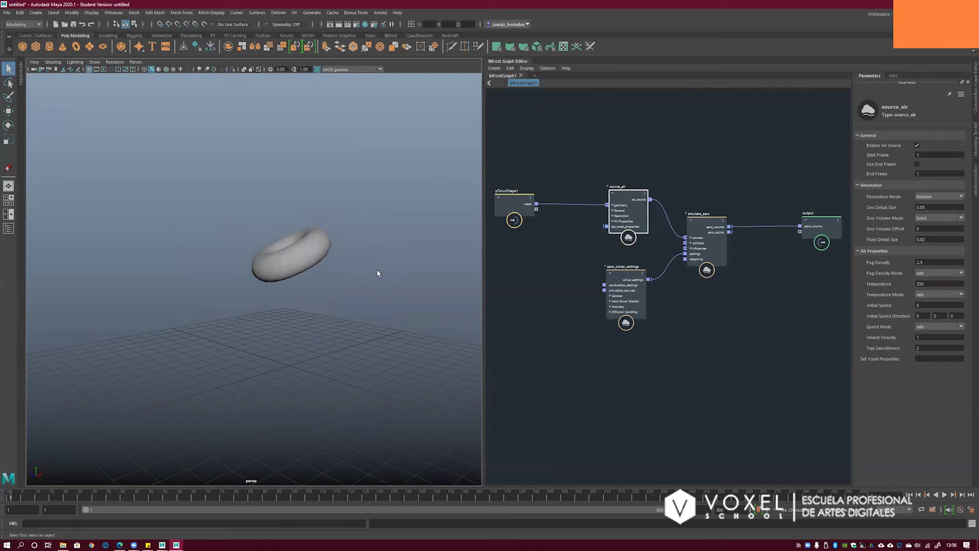
key("4")
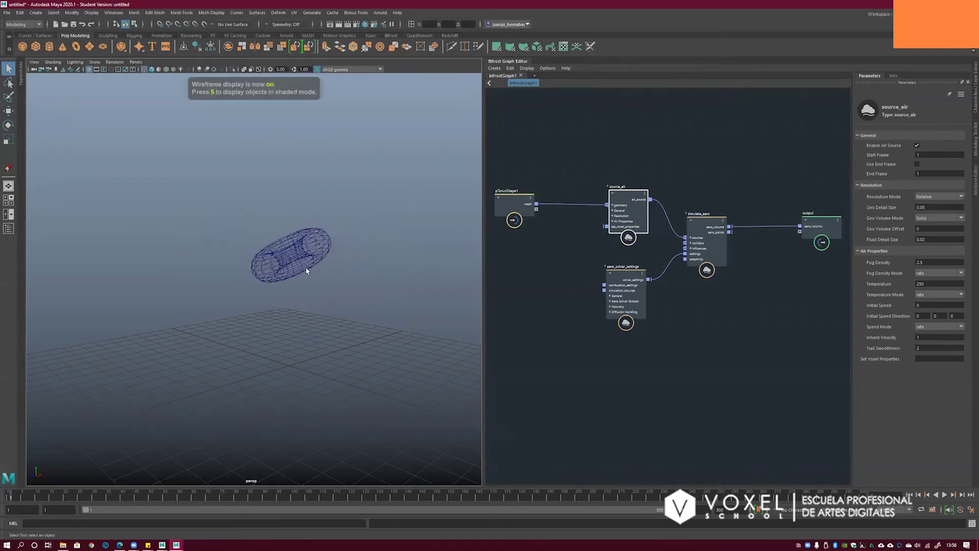
key("5")
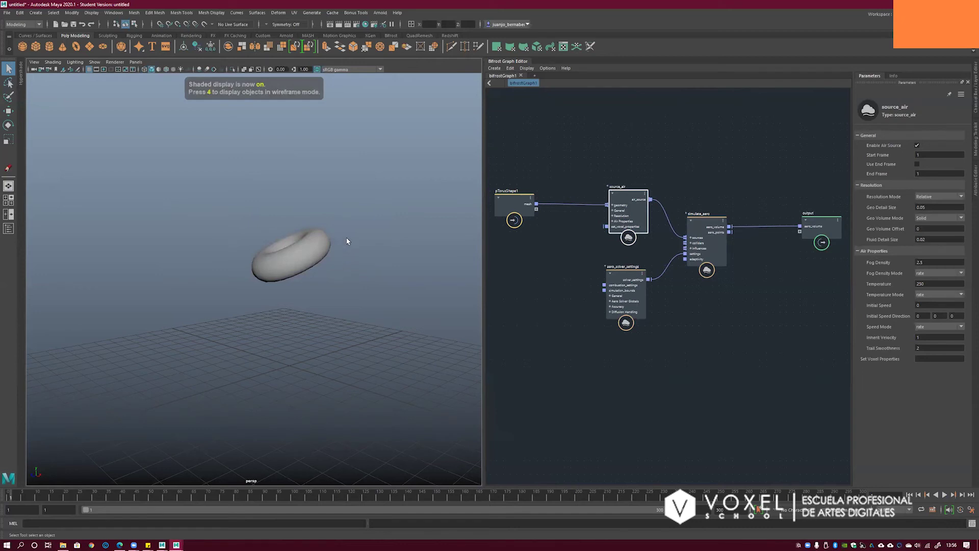
left_click(9, 229)
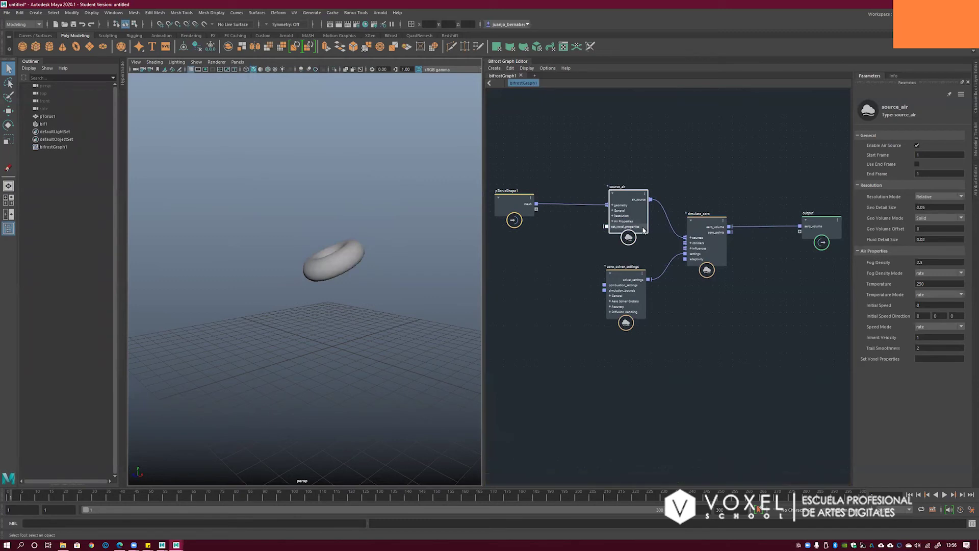
middle_click_drag(751, 217, 619, 226)
scroll(619, 226, "up", 6)
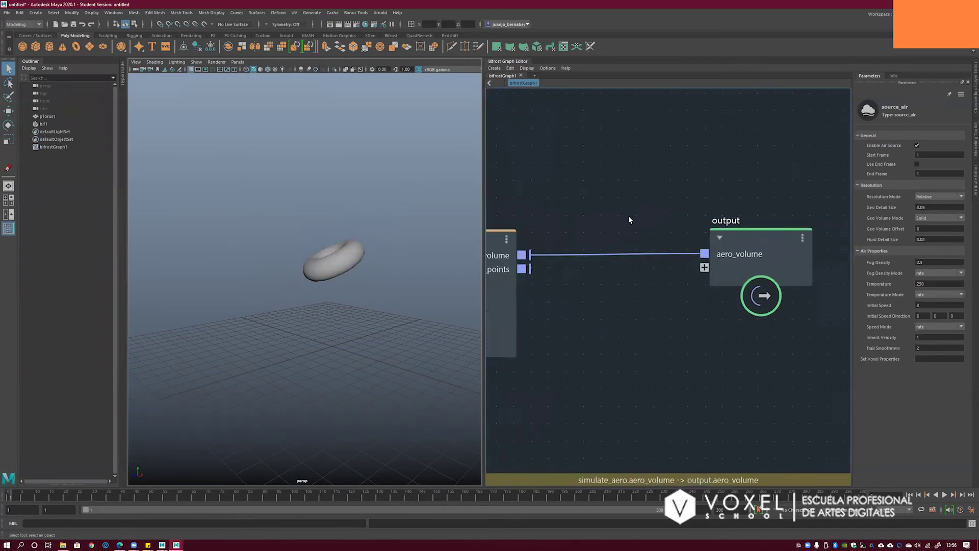
right_click(726, 260)
left_click(730, 260)
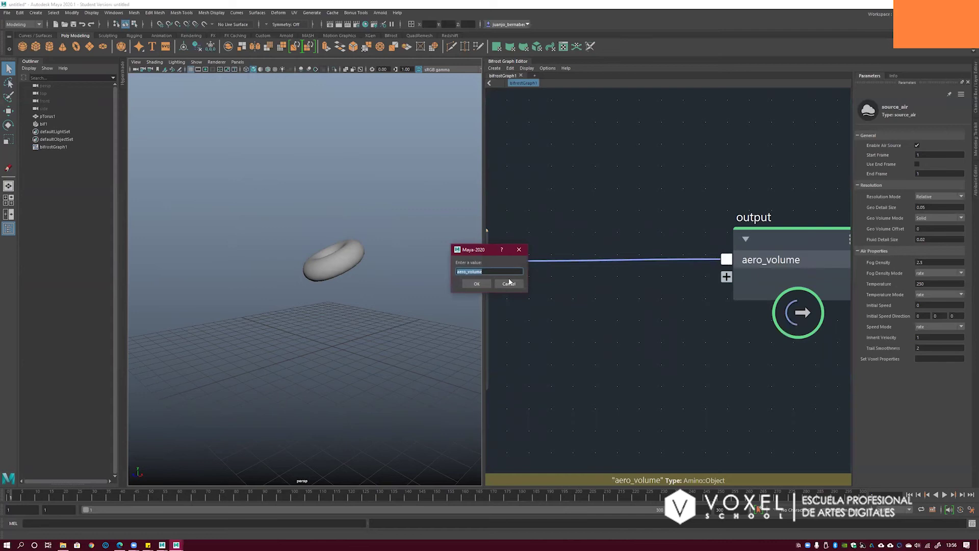
left_click(509, 284)
right_click(734, 261)
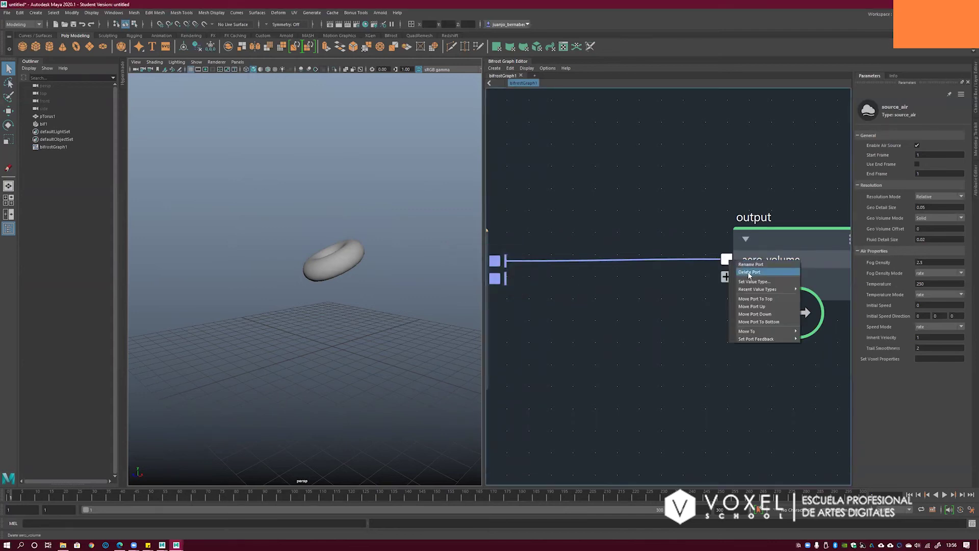
left_click(619, 218)
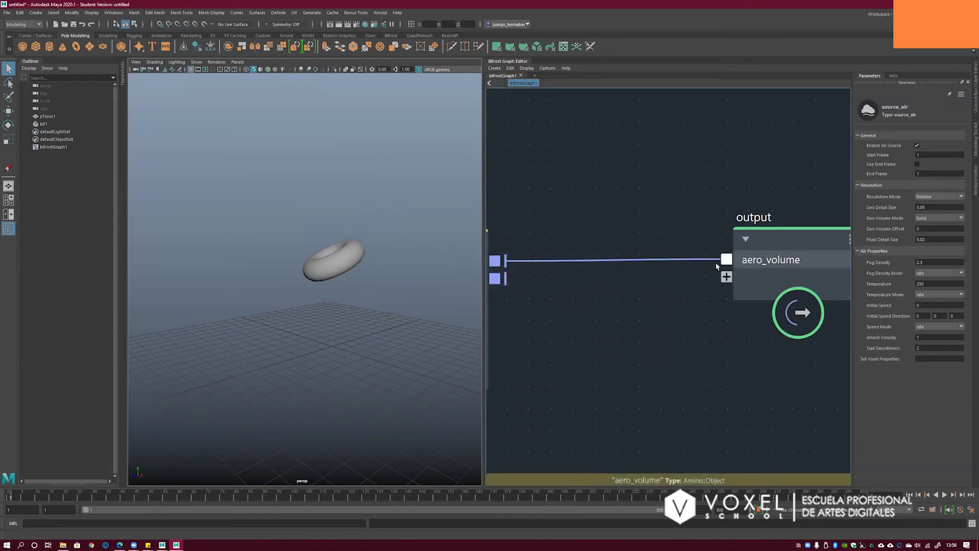
middle_click_drag(645, 221, 687, 220)
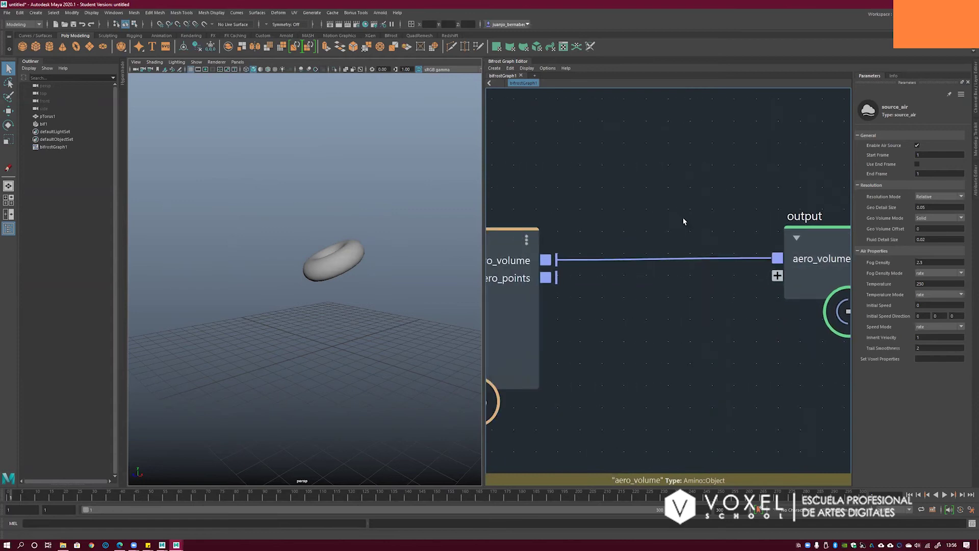
scroll(662, 230, "down", 5)
scroll(714, 212, "down", 1)
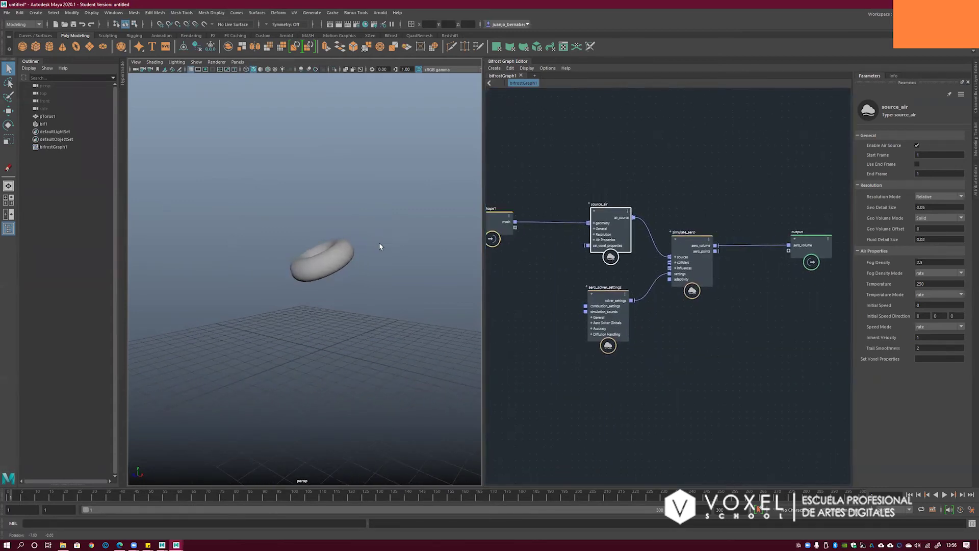
left_click(7, 12)
key("Escape")
- Play the simulation to evaluate the current source_air resolution, and return to the first frame
left_click(510, 225)
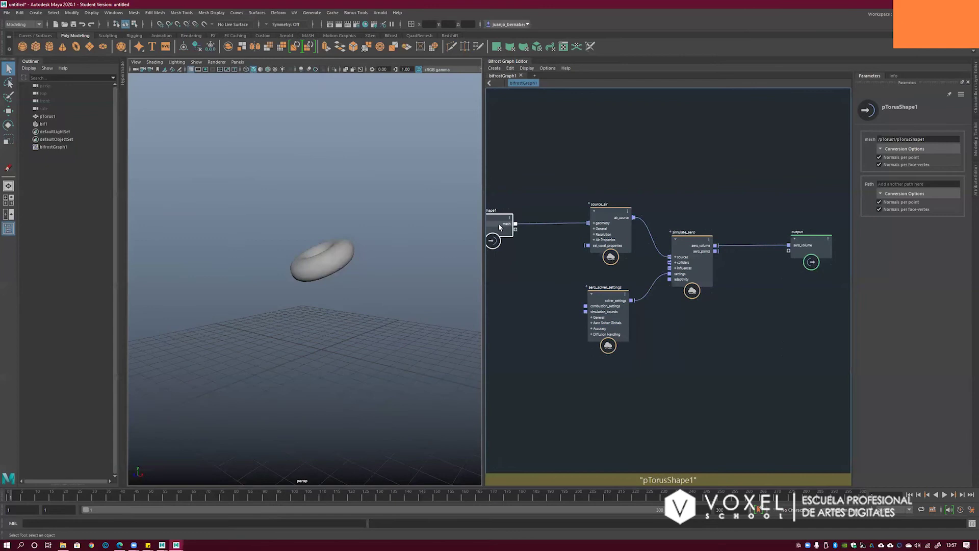
left_click_drag(496, 223, 506, 223)
left_click(540, 203)
left_click_drag(375, 253, 380, 256, "alt")
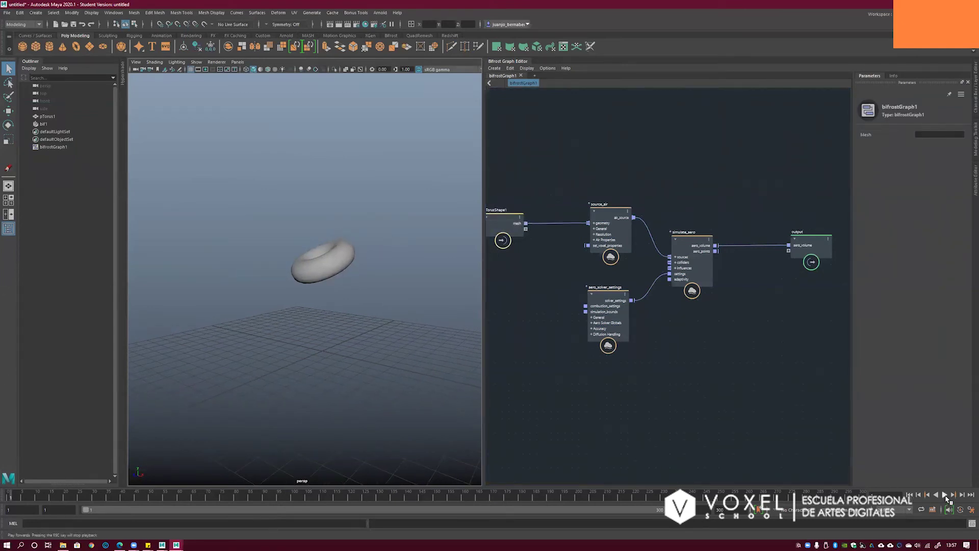
left_click(611, 227)
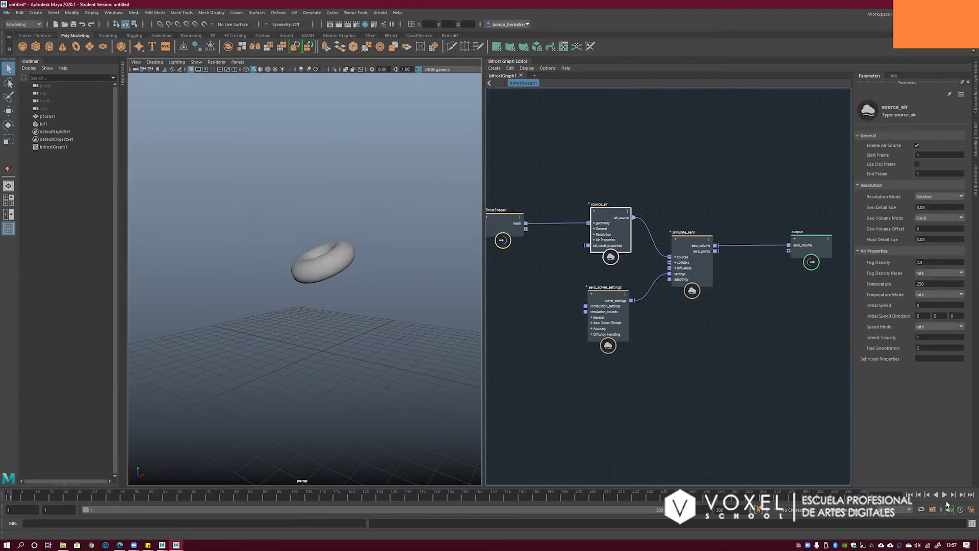
left_click(945, 494)
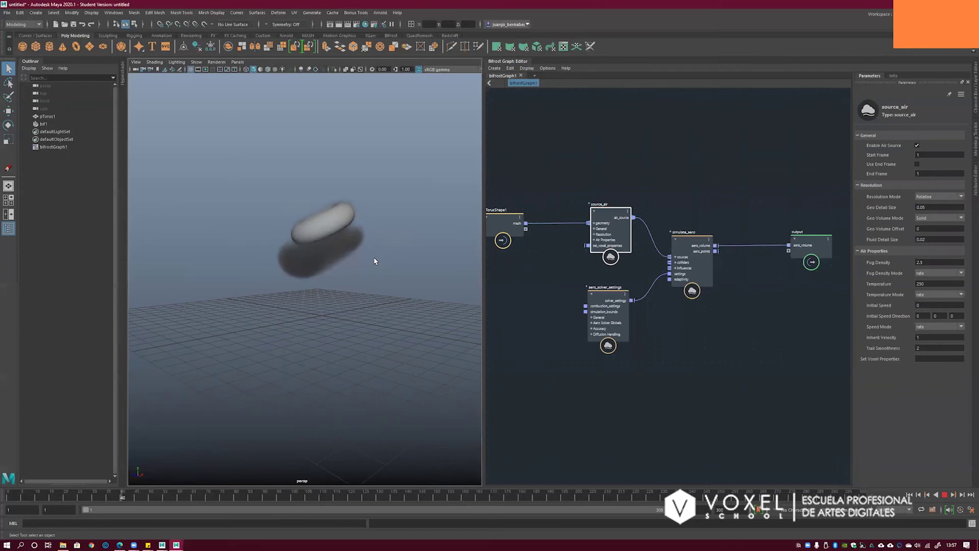
left_click(918, 498)
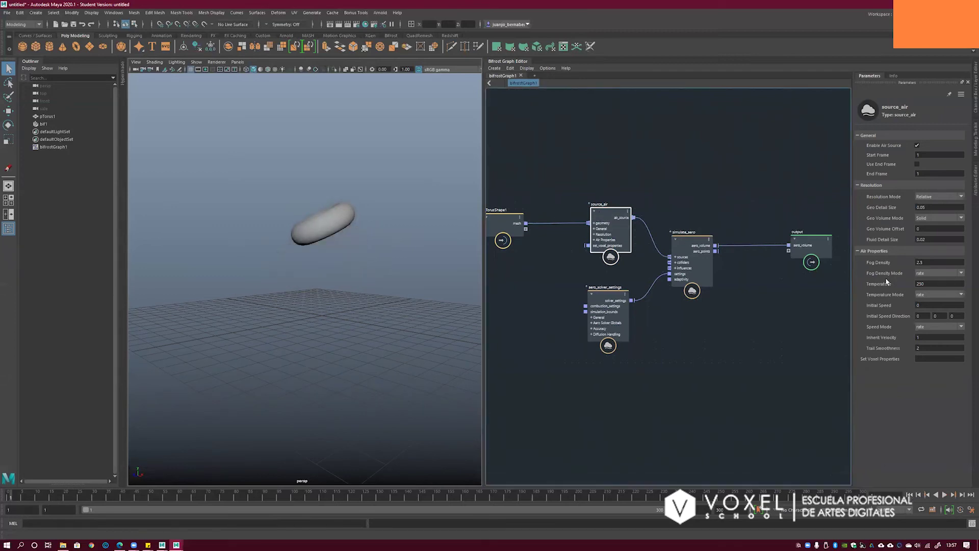
- Set the Fog Density of the source_air node to 5
left_click_drag(933, 265, 878, 263)
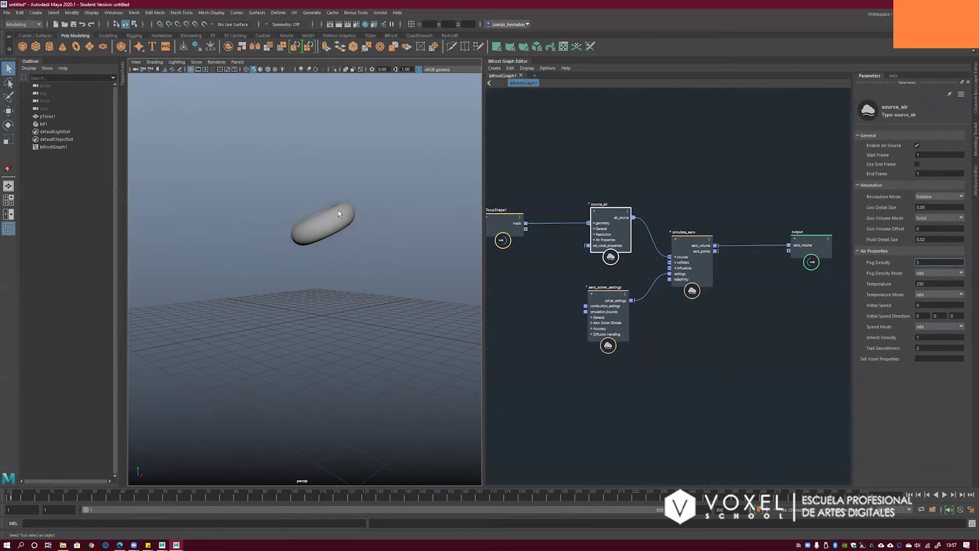
left_click(929, 227)
left_click_drag(431, 239, 432, 256, "alt")
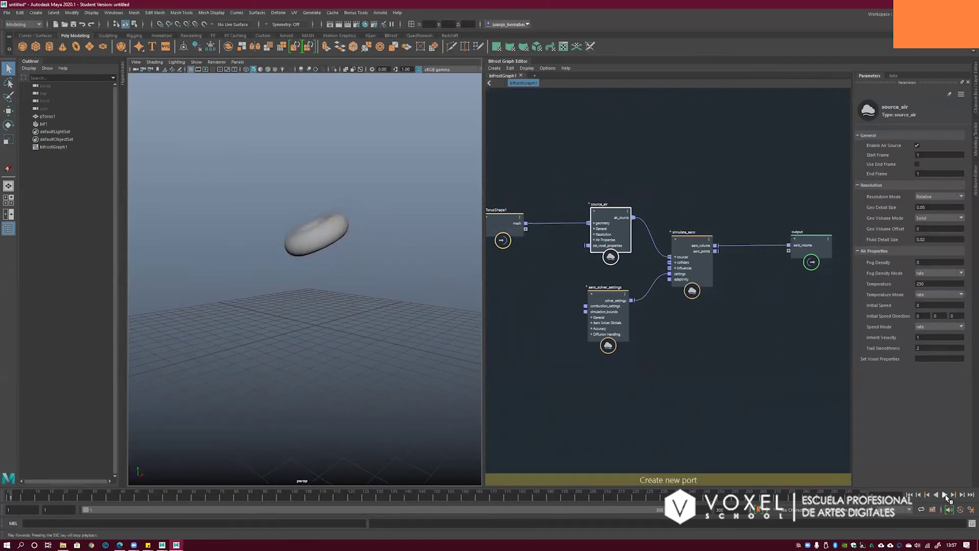
- Play the simulation to check the denser fog from several angles, and return to the first frame
left_click(945, 495)
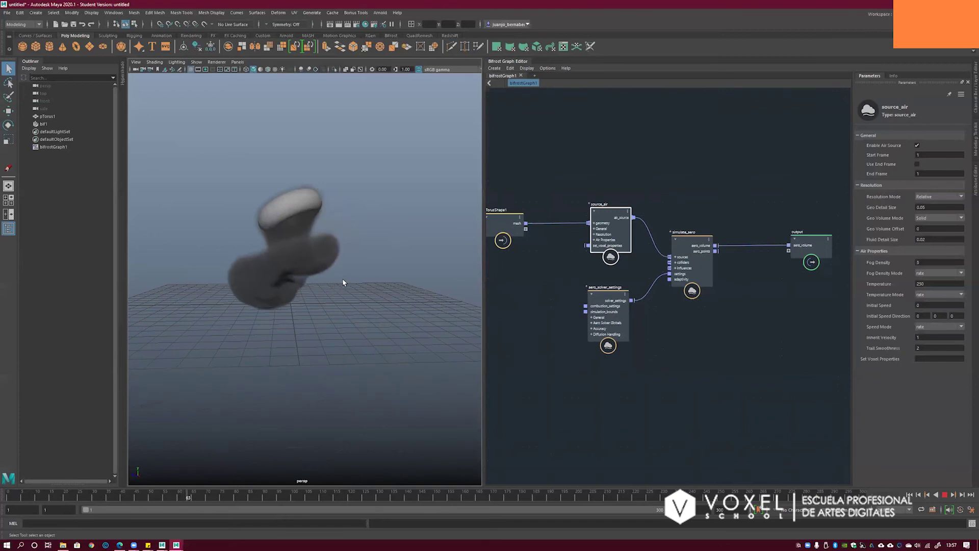
left_click_drag(277, 286, 291, 280, "alt")
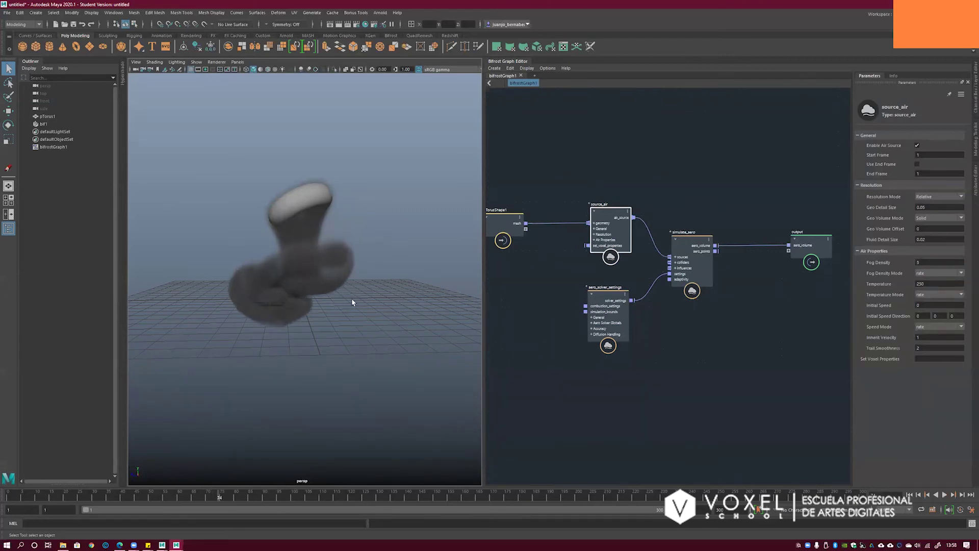
left_click_drag(354, 302, 454, 285, "alt")
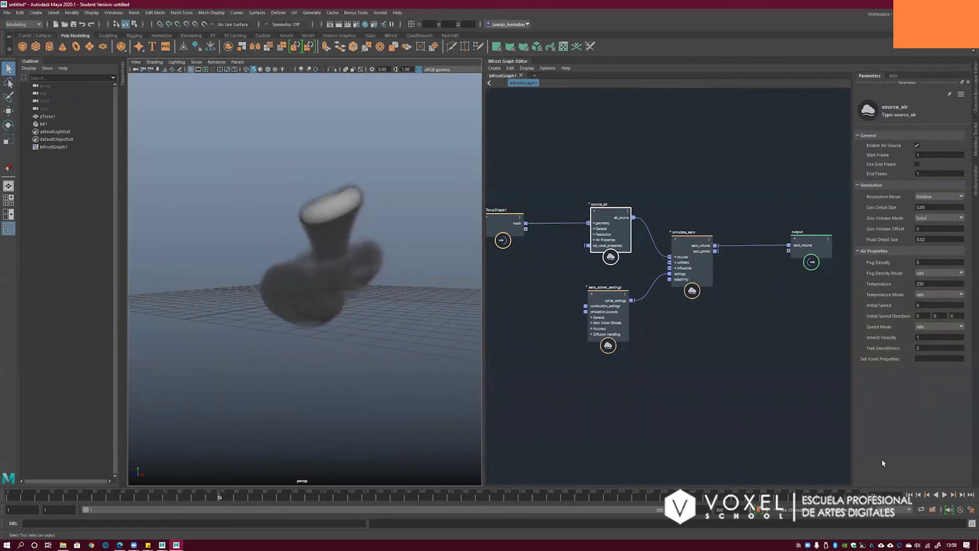
left_click(910, 494)
- Add a vorticity_influence node to the Bifrost graph, in the free space below the pTorusShape1 node
middle_click_drag(507, 216, 577, 211, "alt")
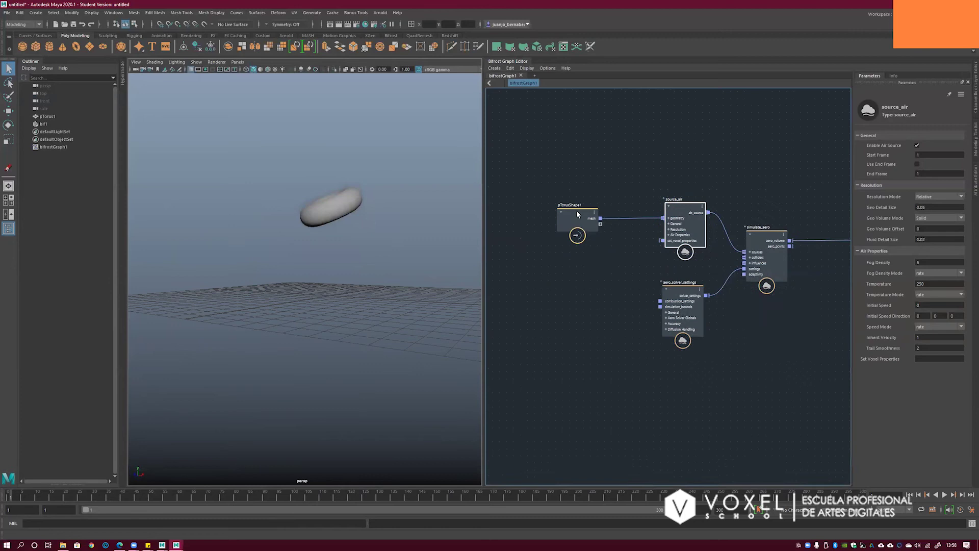
left_click_drag(574, 210, 569, 209)
left_click(579, 284)
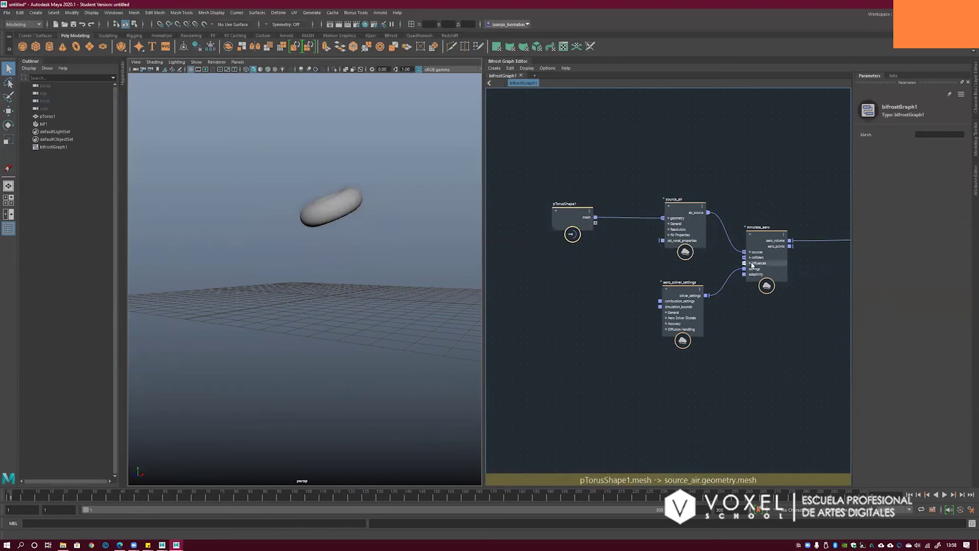
key("Tab")
type("vorti")
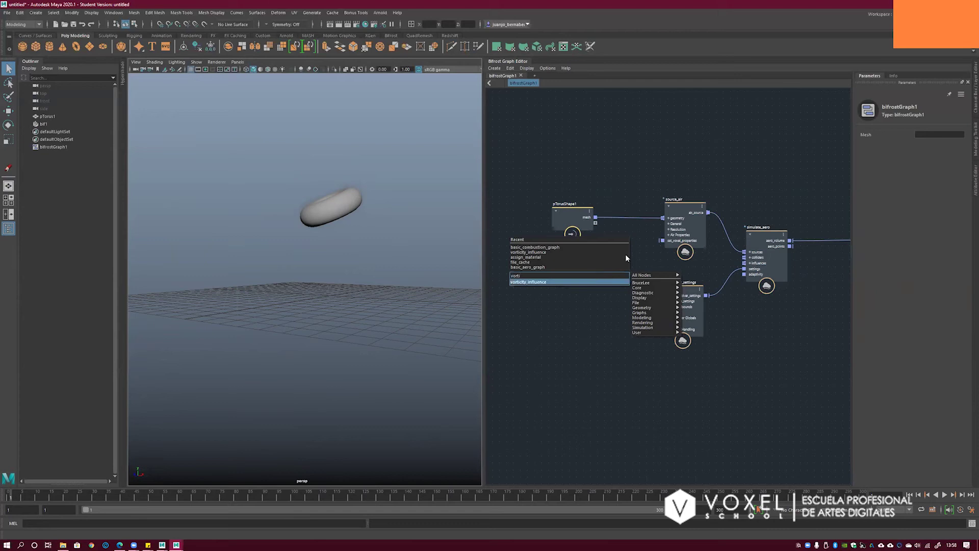
key("Return")
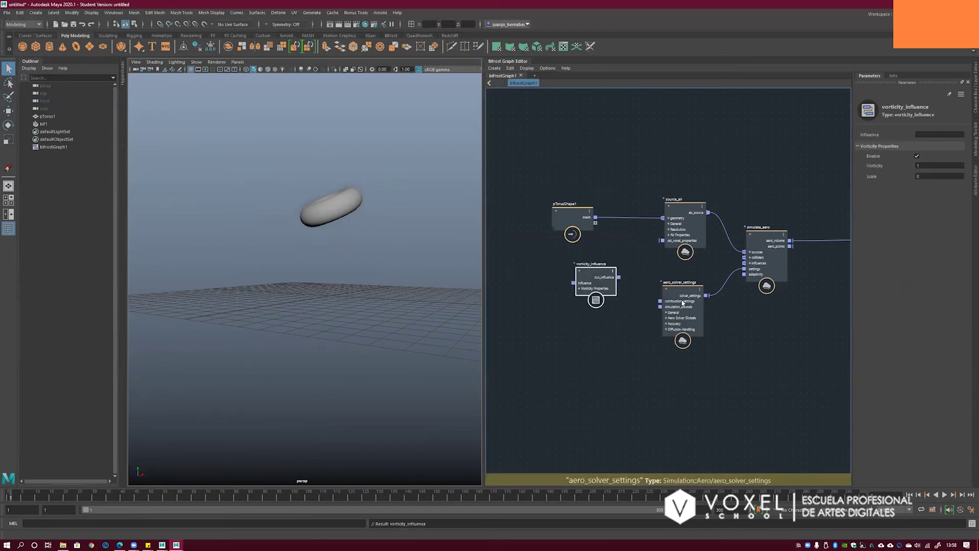
- Make room below source_air by moving aero_solver_settings down, and connect the vorticity_influence output to the influences port of simulate_aero
left_click_drag(683, 294, 683, 316)
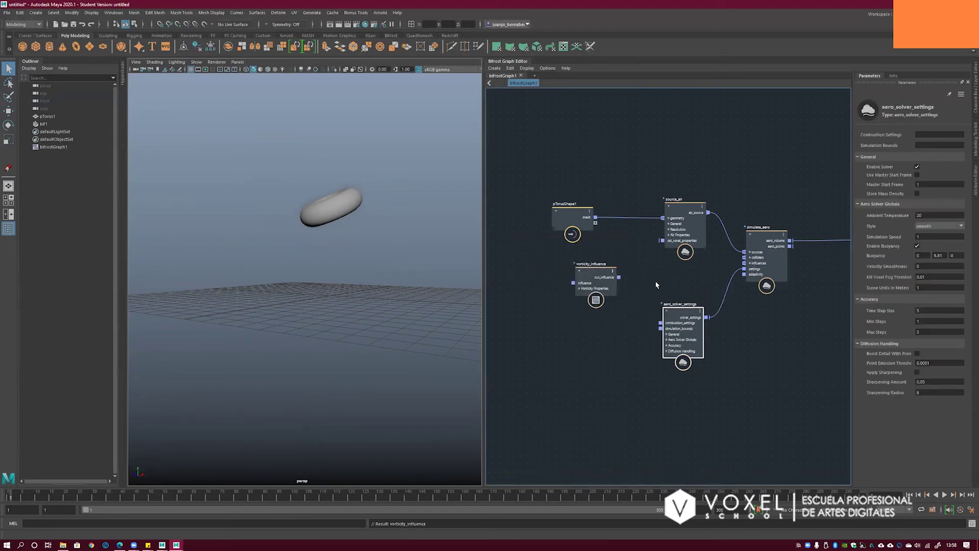
middle_click_drag(699, 267, 673, 259, "alt")
scroll(664, 266, "up", 2)
left_click_drag(546, 267, 575, 268)
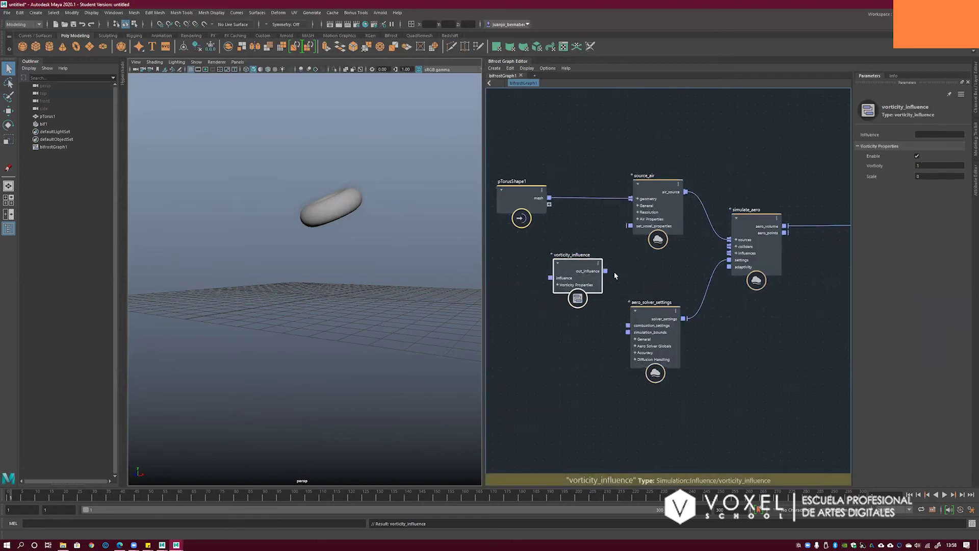
left_click_drag(607, 272, 726, 256)
key("ctrl+z")
key("ctrl+y")
left_click_drag(572, 273, 571, 264)
- Set the Vorticity of the vorticity_influence node to 3
left_click(918, 165)
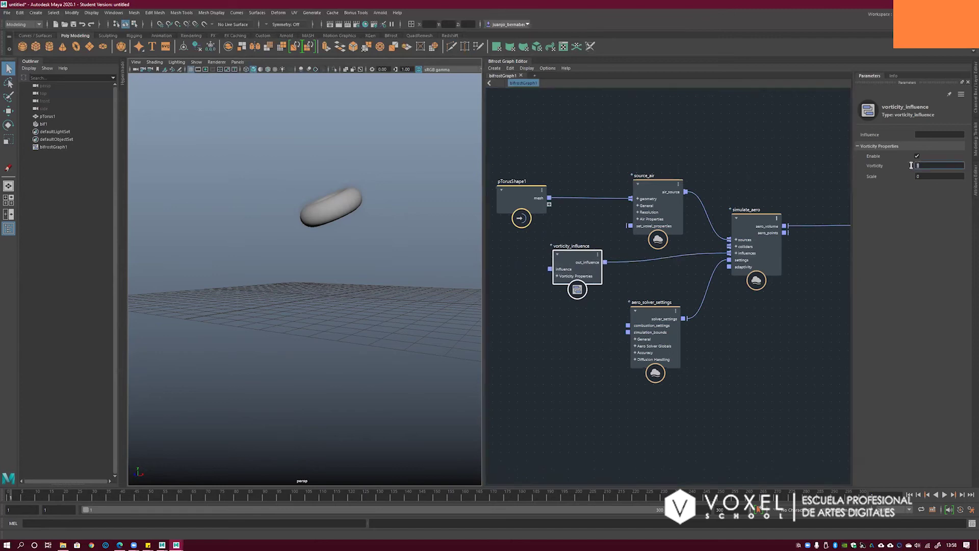
key("Tab")
left_click(923, 165)
left_click_drag(344, 242, 349, 247, "alt")
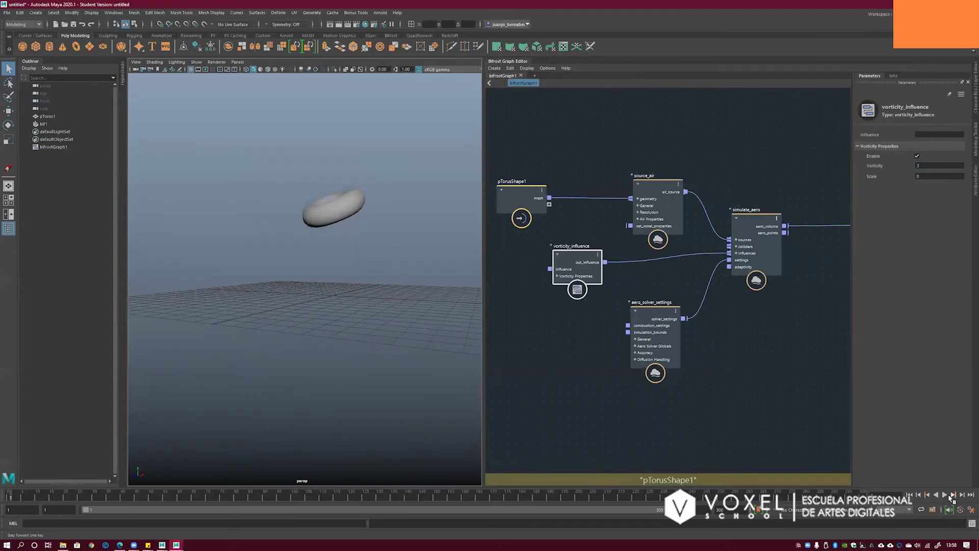
- Save the scene as scene_00 in the project's scenes folder, accepting the student version notice
left_click(7, 12)
left_click(25, 51)
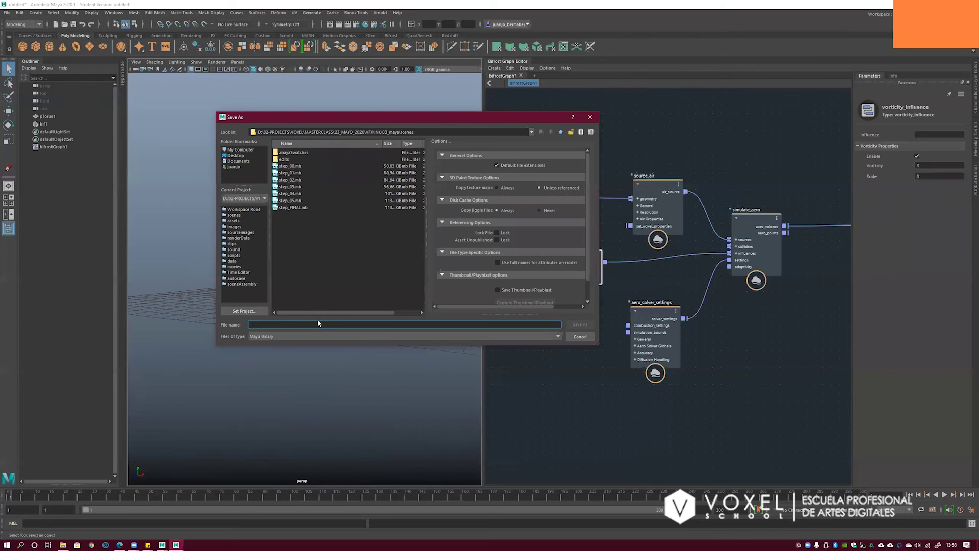
type("scene_00")
left_click(580, 325)
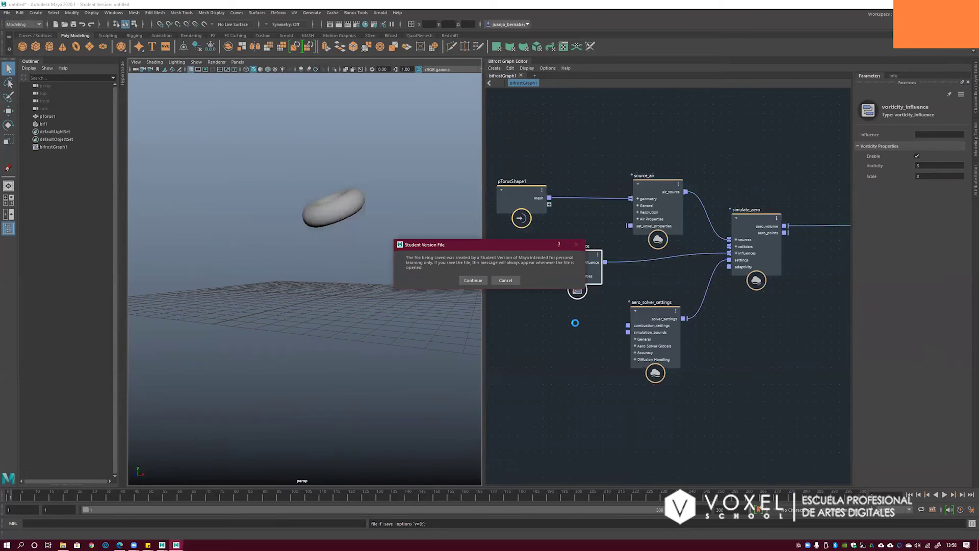
left_click(472, 281)
- Align the vorticity_influence and simulate_aero nodes so their connection runs straight, and clear the selection
mouse_move(588, 258)
left_mouse_down()
mouse_move(620, 255)
mouse_move(559, 254)
mouse_move(589, 248)
left_mouse_up()
left_click(636, 269)
left_click_drag(755, 227, 756, 228)
left_click(706, 271)
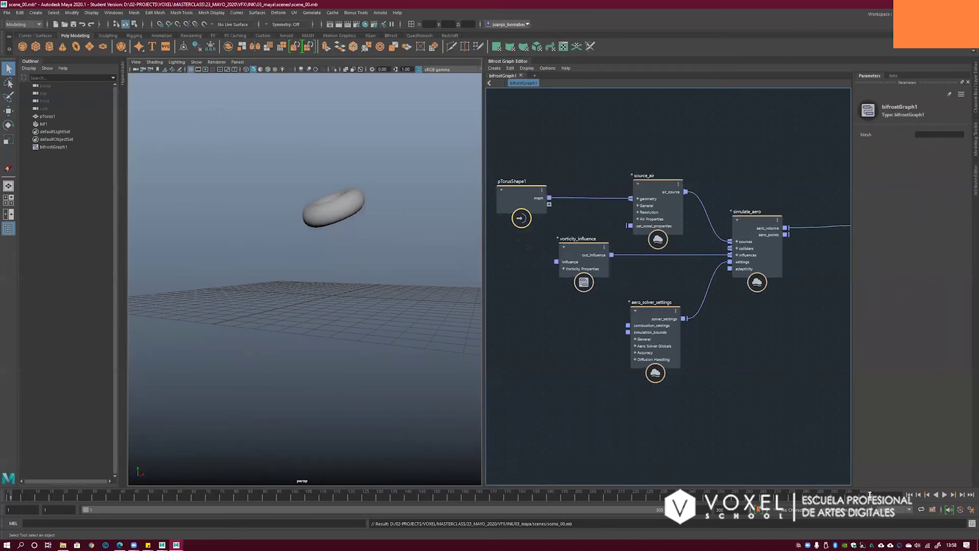
- Play the simulation to evaluate the vorticity effect, and return to the first frame
left_click(946, 496)
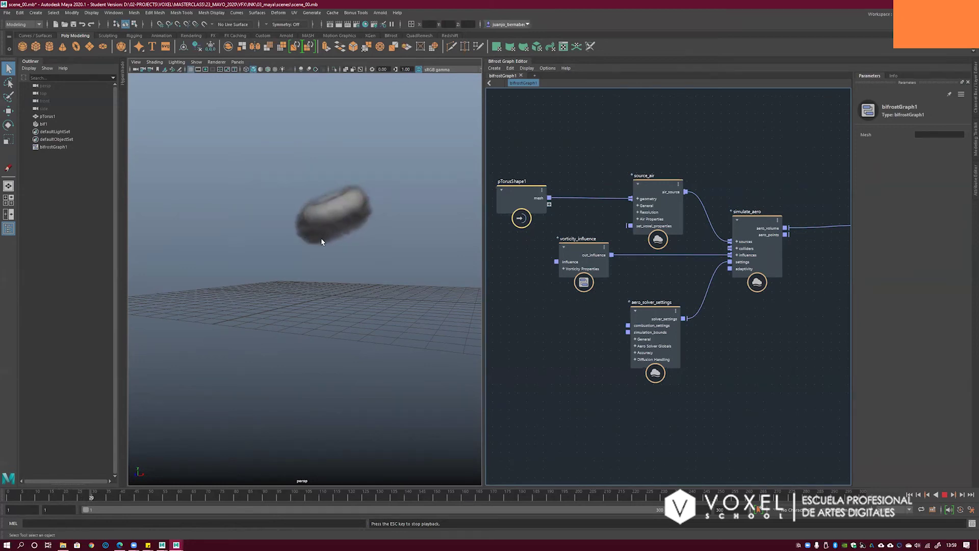
left_click(945, 494)
left_click(910, 494)
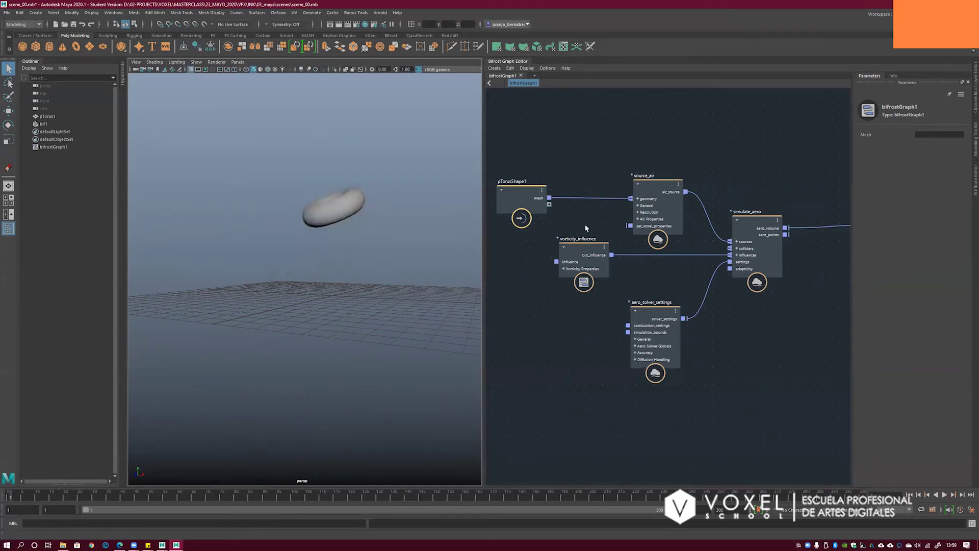
- Set the Vorticity of the vorticity_influence node to 1.4 and play the simulation to check it, ending on the first frame
left_click(576, 249)
left_click(918, 166)
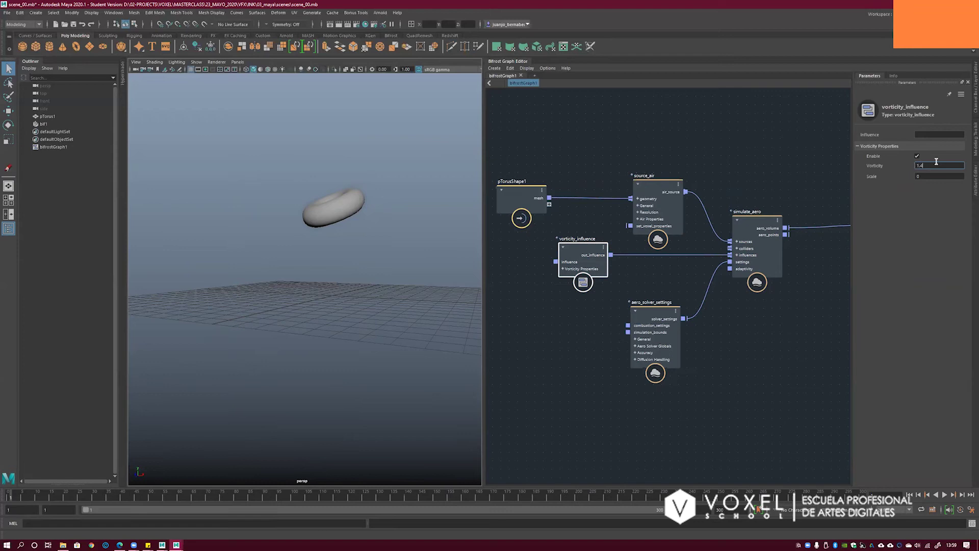
left_click(943, 494)
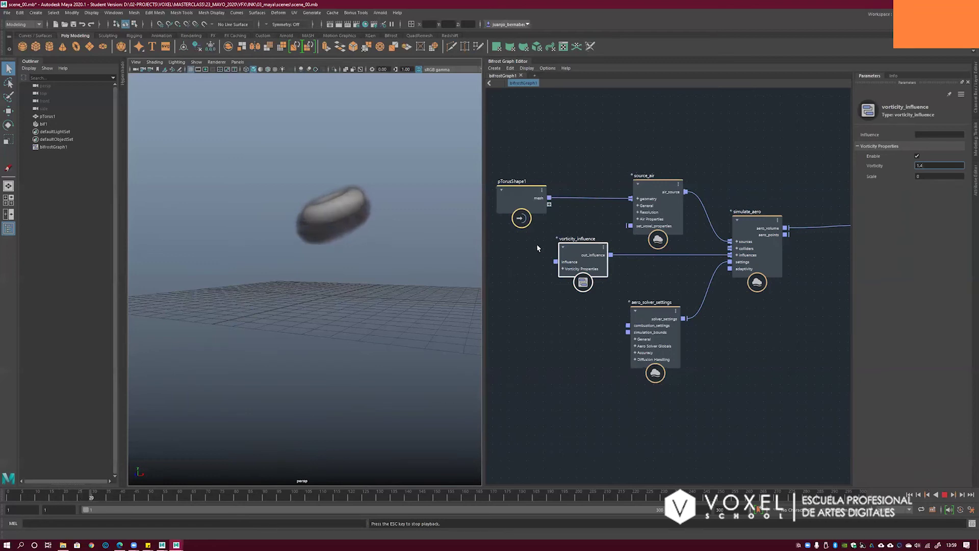
left_click_drag(367, 257, 355, 272, "alt")
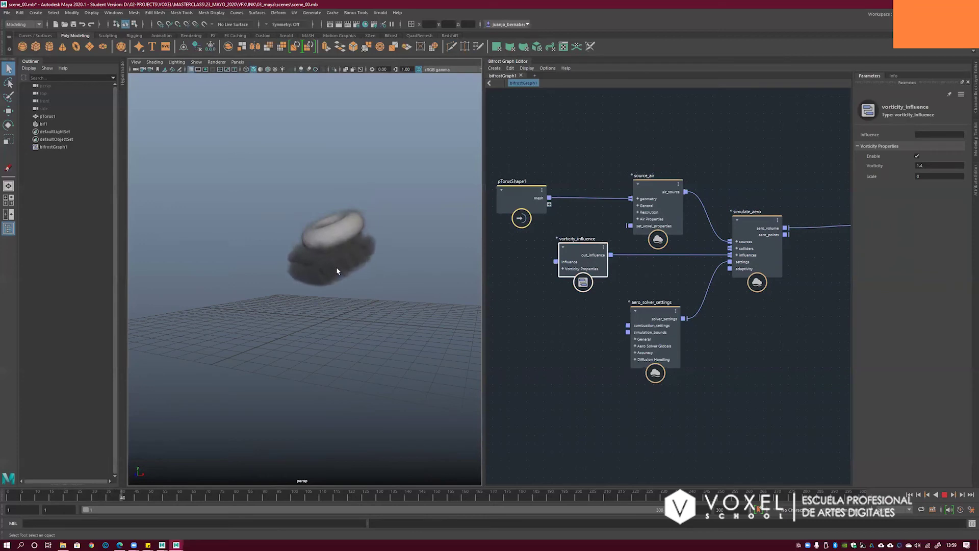
key("Escape")
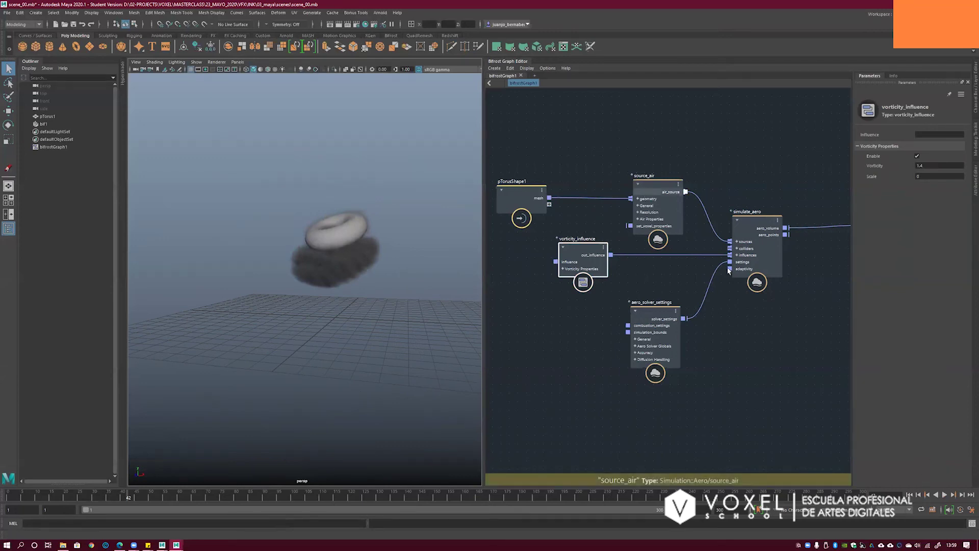
left_click(910, 495)
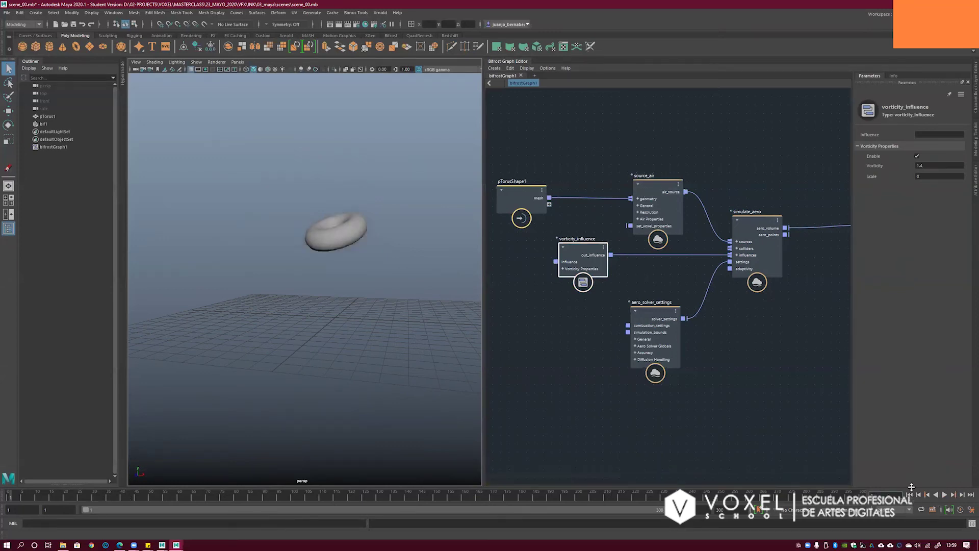
- Save the current scene under its existing name, accepting the student version notice
left_click(8, 13)
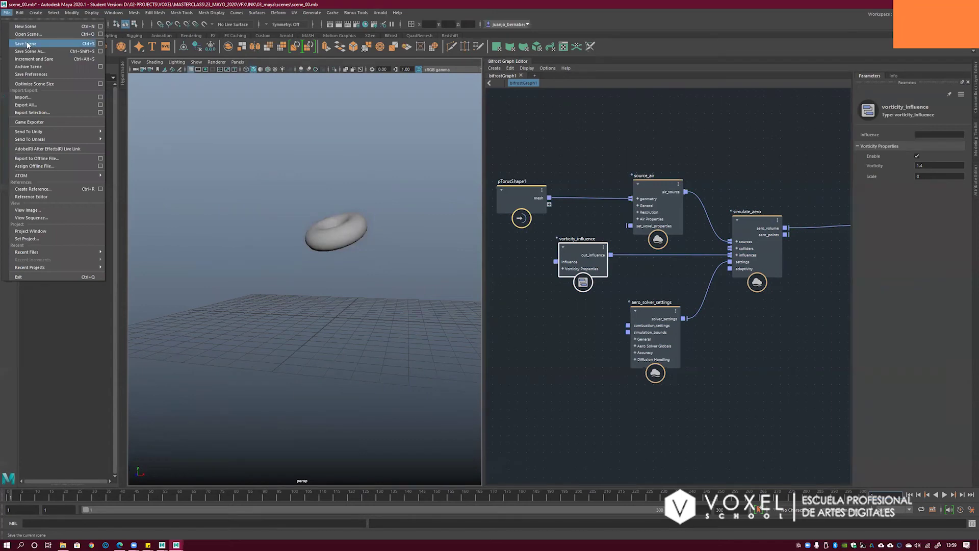
left_click(27, 45)
left_click(470, 281)
- Open the scene step_00.mb and select the torus to inspect it
left_click(7, 12)
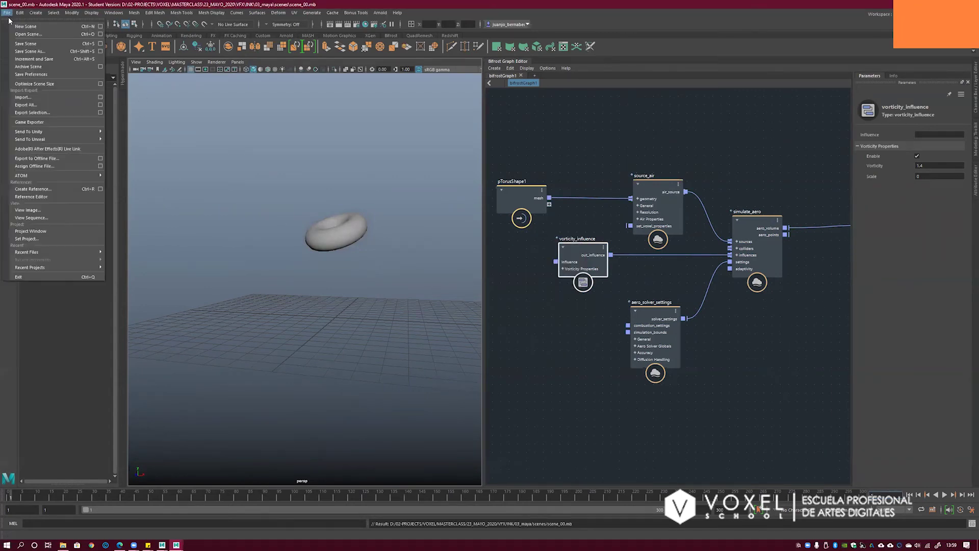
left_click(30, 35)
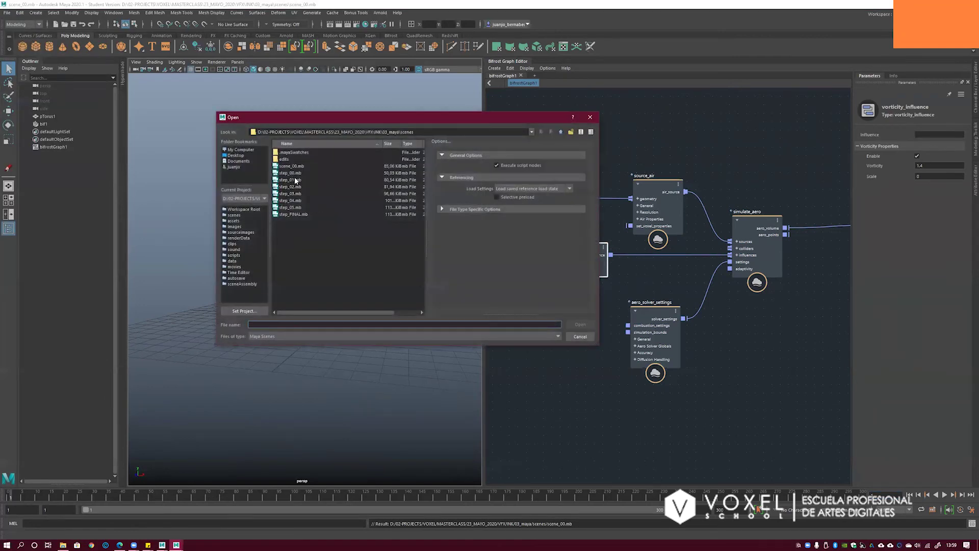
left_click(294, 173)
left_click(582, 324)
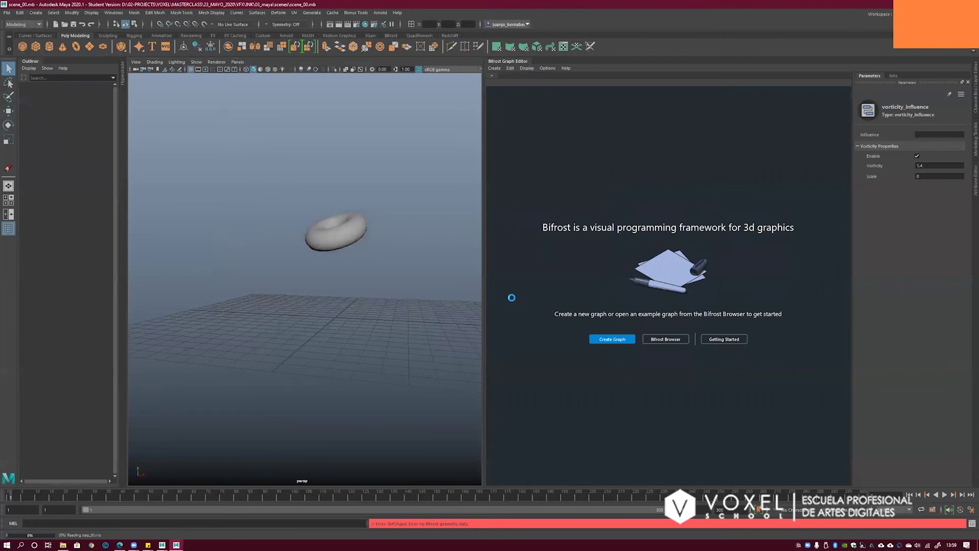
left_click(474, 280)
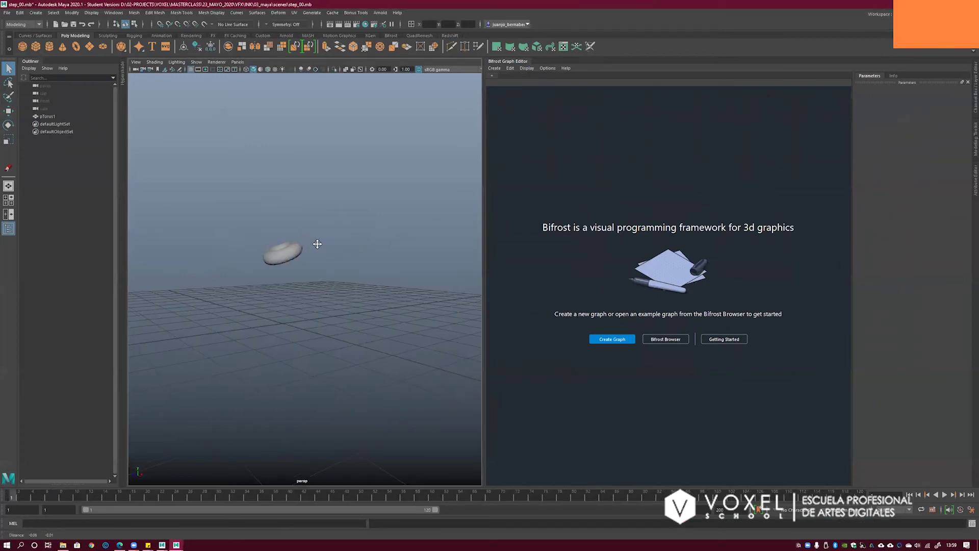
left_click(48, 116)
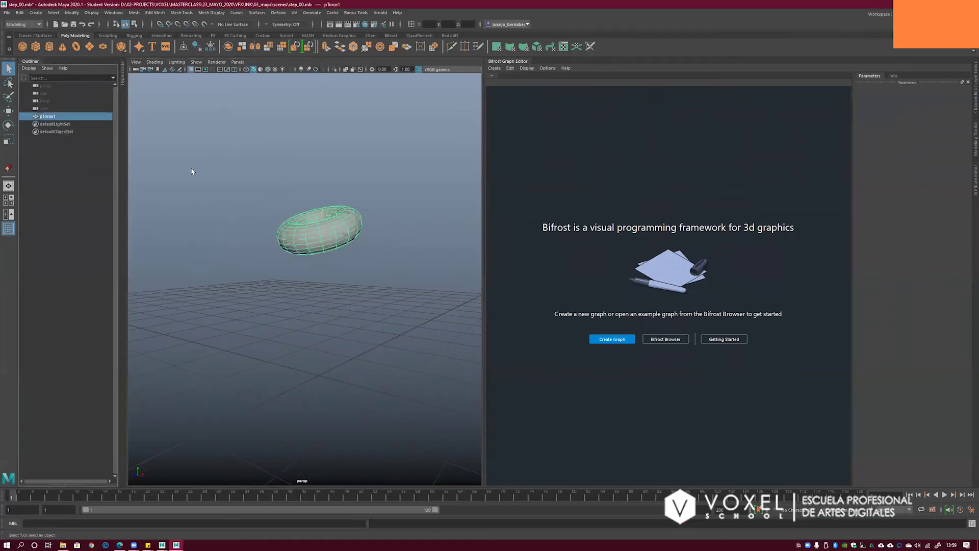
left_click(492, 77)
left_click(510, 125)
- Open the scene step_01.mb, accepting the student version notice
left_click(7, 12)
left_click(31, 34)
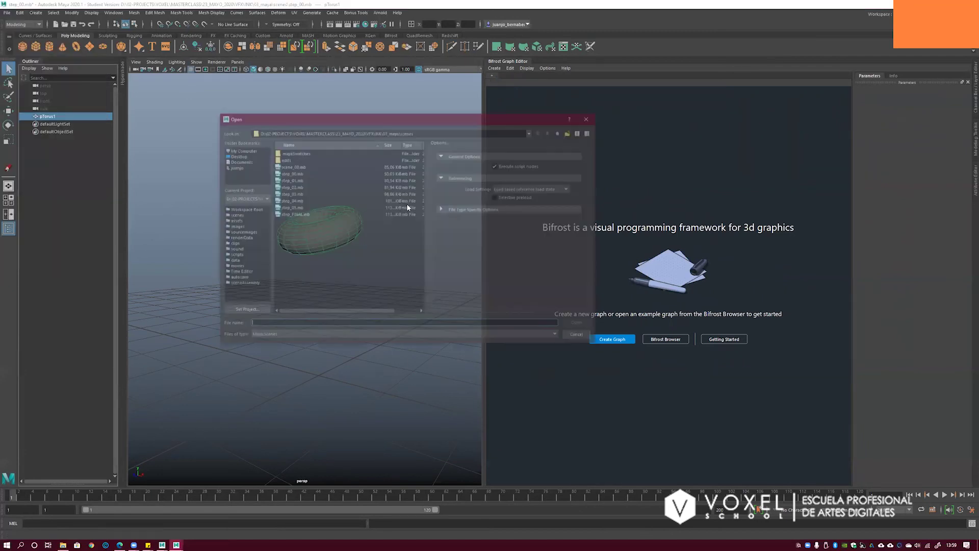
left_click(296, 180)
left_click(580, 325)
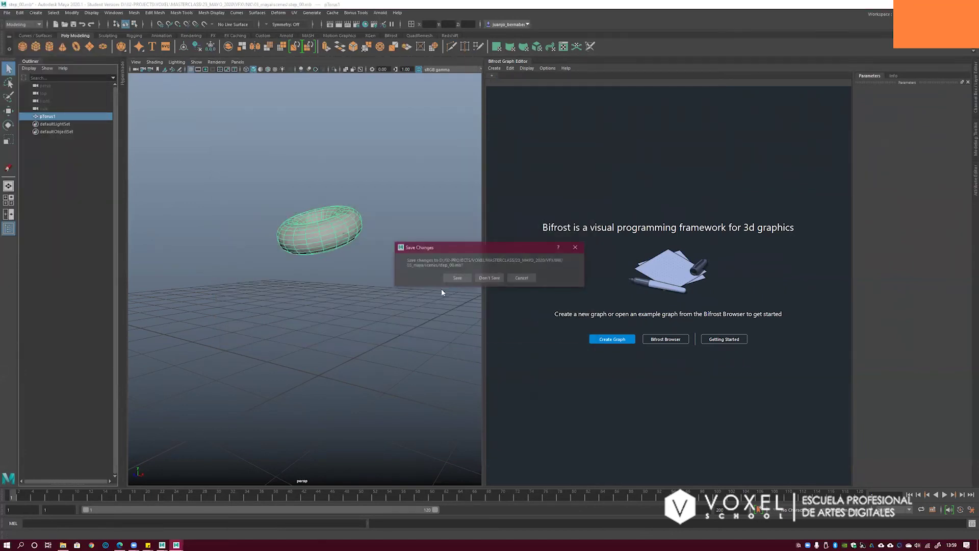
left_click(473, 280)
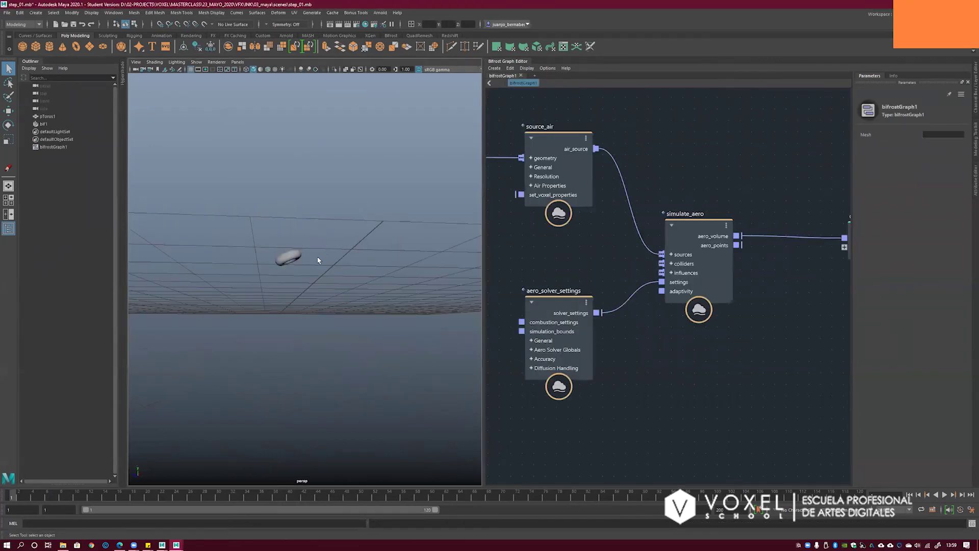
- Display the step_01.mb scene in wireframe and examine the torus up close
left_click_drag(357, 254, 372, 262, "alt")
key("4")
key("5")
scroll(318, 222, "up", 5)
key("4")
middle_click_drag(318, 222, 320, 260, "alt")
right_click_drag(378, 257, 331, 267, "alt")
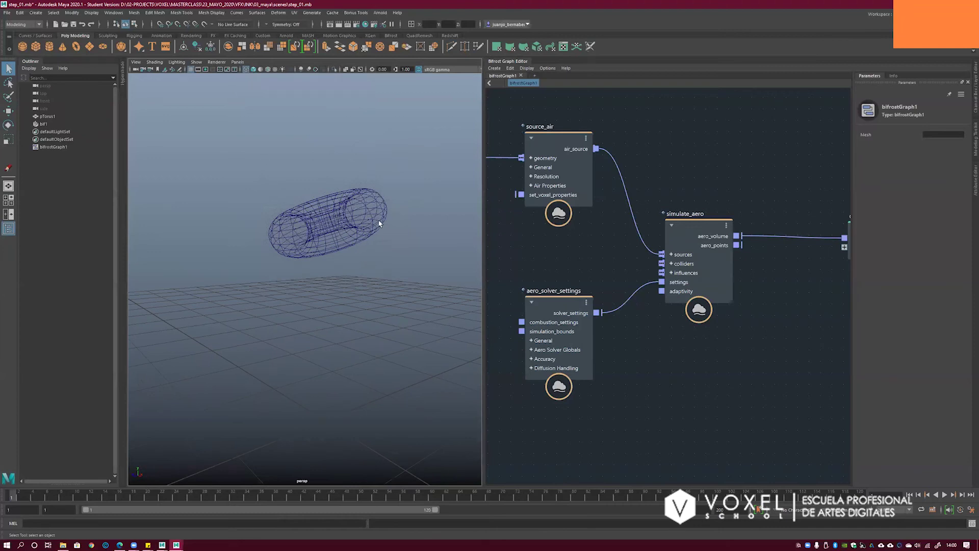
- Open the scene scene_00.mb, accepting the student version notice
left_click(7, 12)
left_click(19, 33)
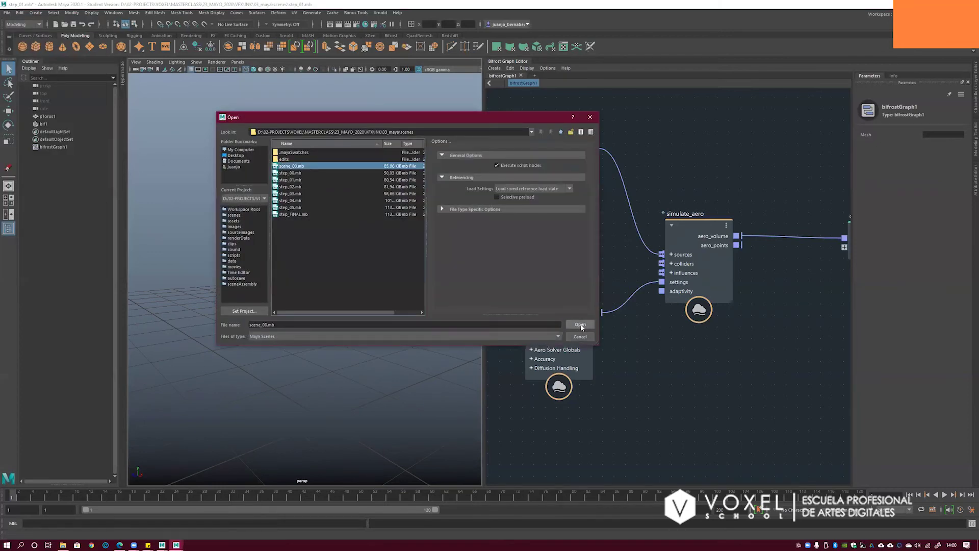
left_click(580, 325)
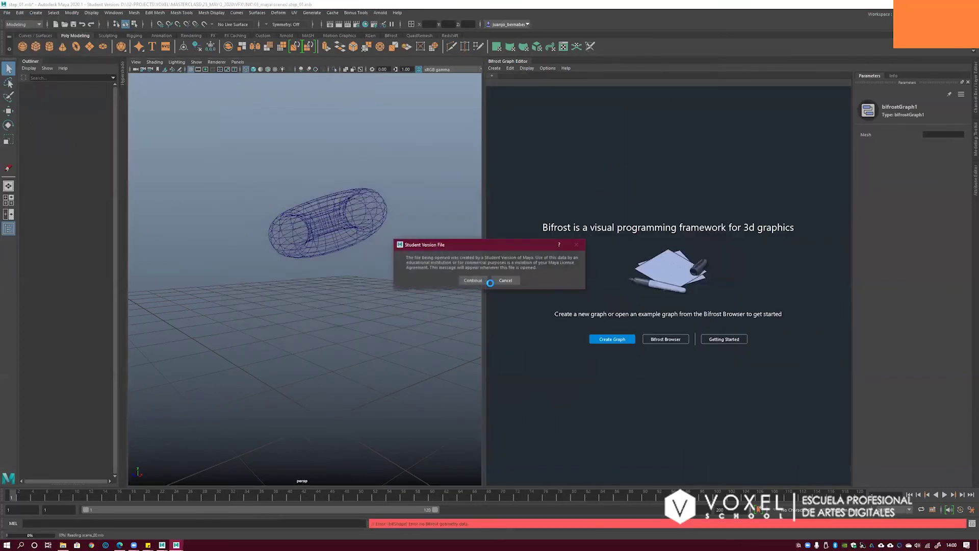
left_click(472, 281)
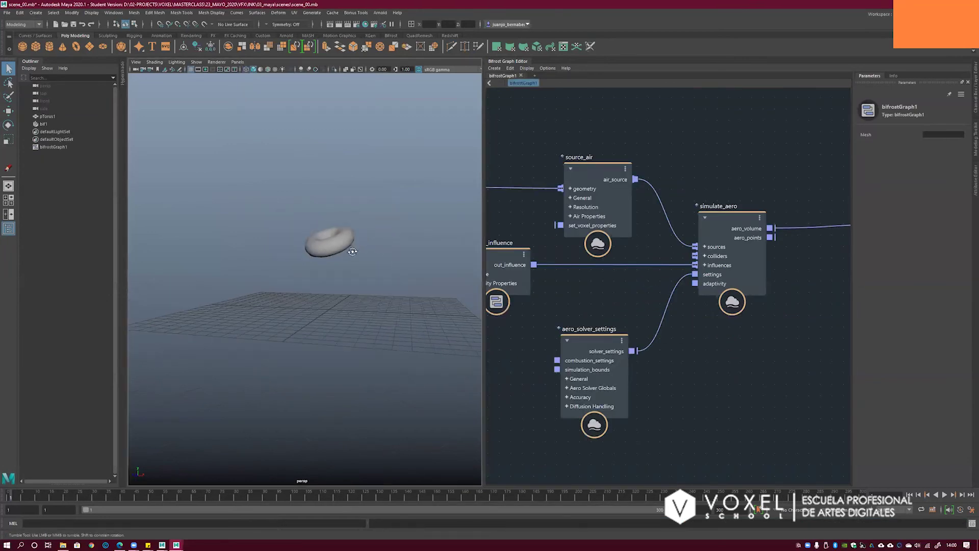
- Check the torus up close in wireframe and return the viewport to shaded display
key("4")
right_click_drag(338, 254, 385, 255, "alt")
key("5")
left_click_drag(378, 254, 426, 265, "alt")
- Move the output node slightly closer to simulate_aero in the Bifrost graph
middle_click_drag(721, 201, 662, 223, "alt")
left_click(831, 219)
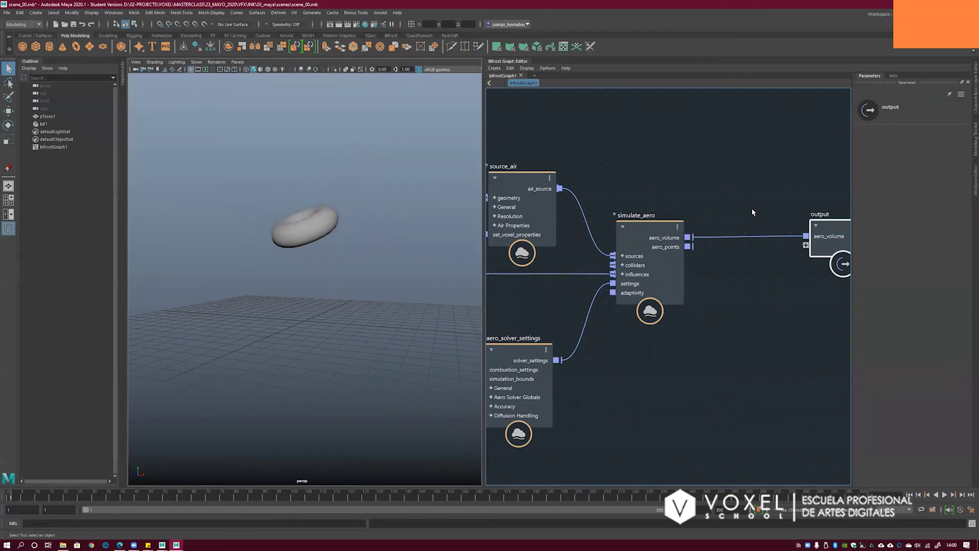
middle_click_drag(698, 204, 662, 198)
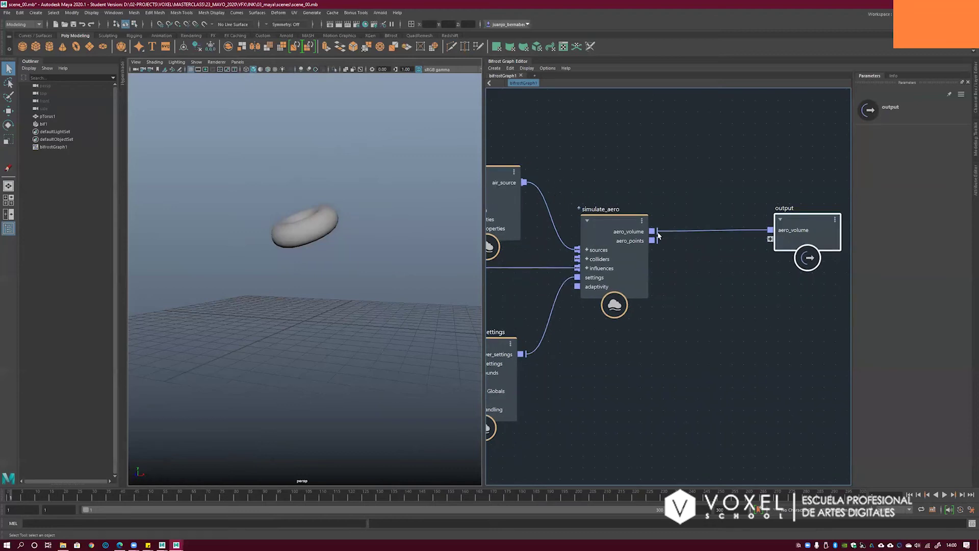
left_click_drag(809, 218, 802, 222)
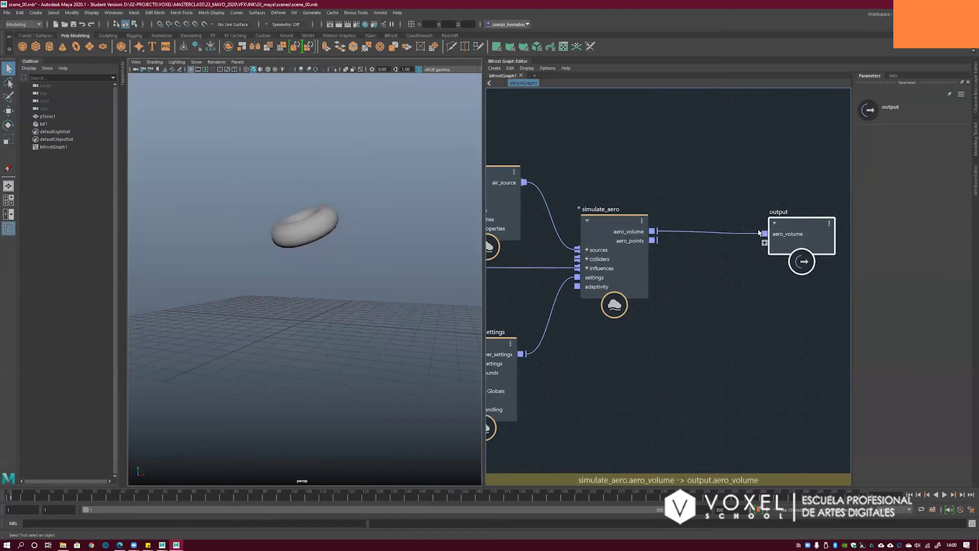
left_click(736, 302)
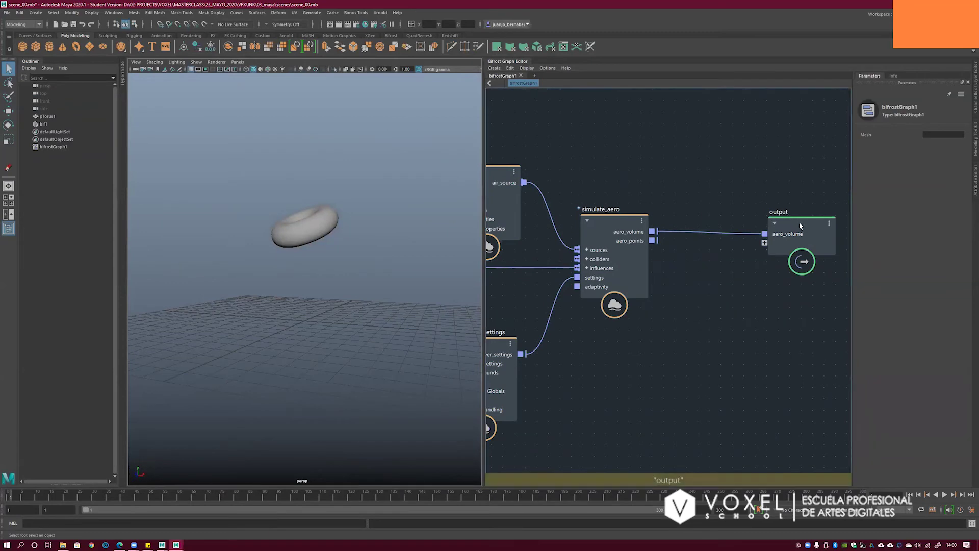
left_click_drag(800, 222, 796, 221)
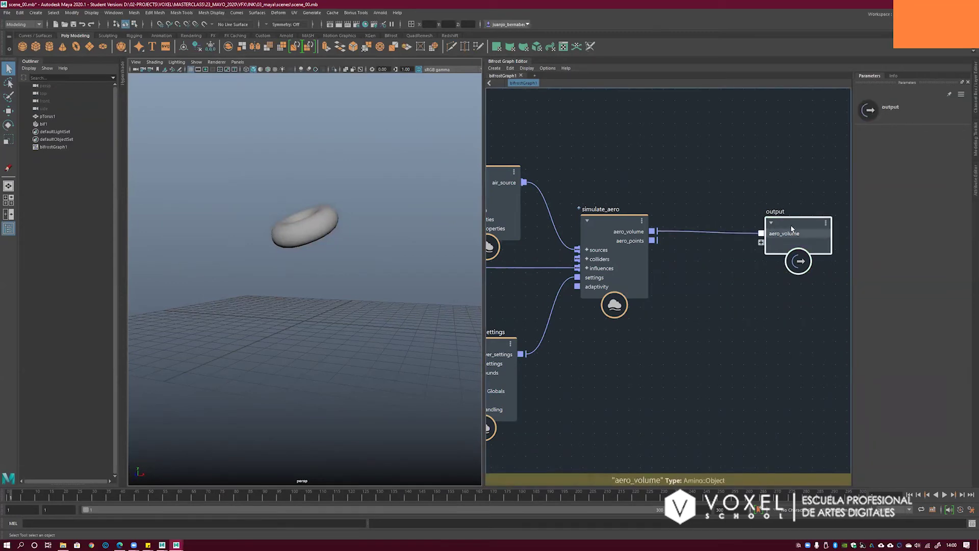
left_click_drag(793, 228, 795, 225)
middle_click_drag(323, 241, 334, 251, "alt")
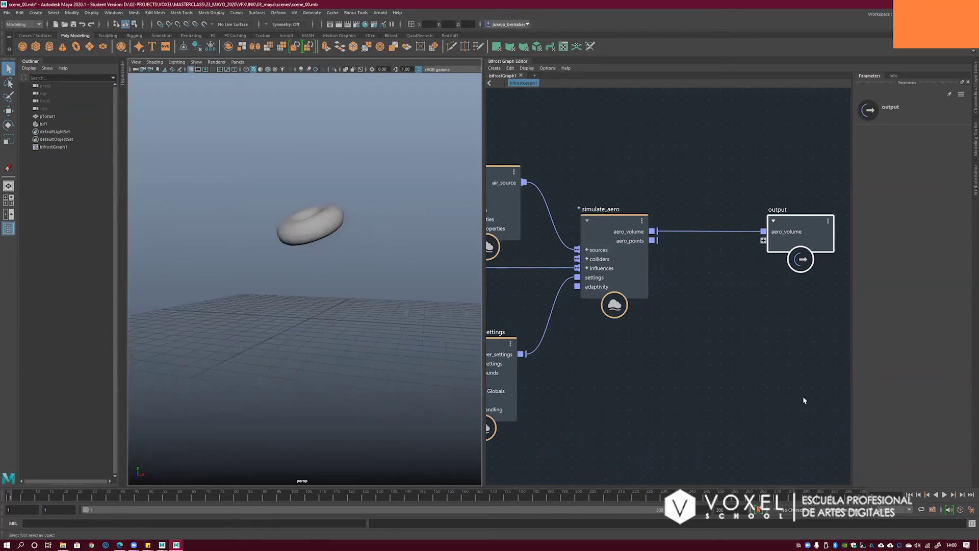
- Set the vorticity_influence node's Vorticity to 1.3 and play the simulation to judge the smoke
middle_click_drag(632, 314, 839, 311, "alt")
left_click(589, 258)
left_click(931, 166)
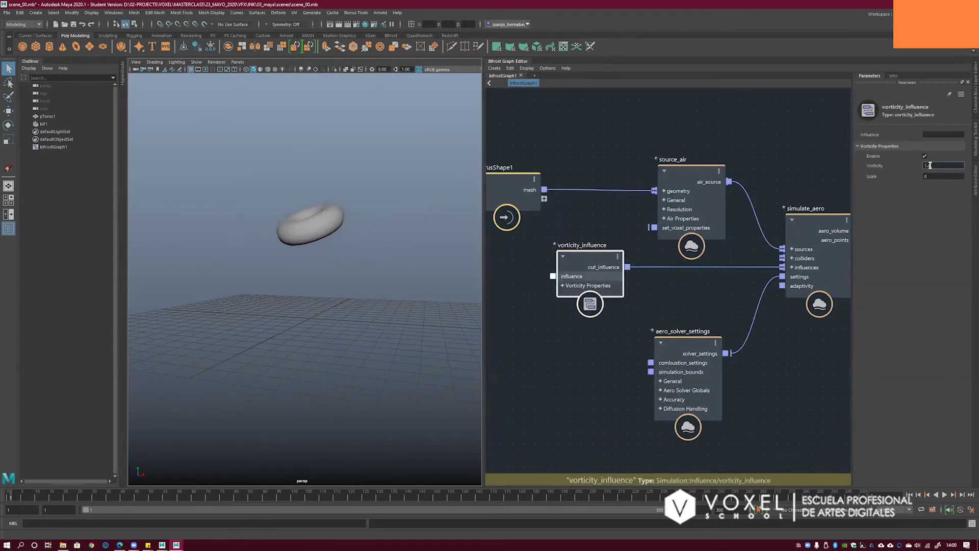
key("Tab")
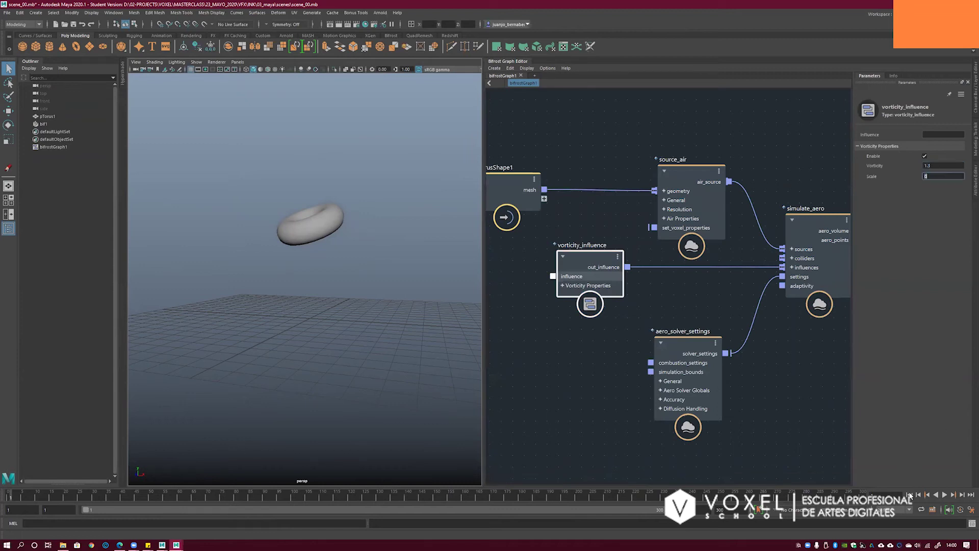
left_click(944, 496)
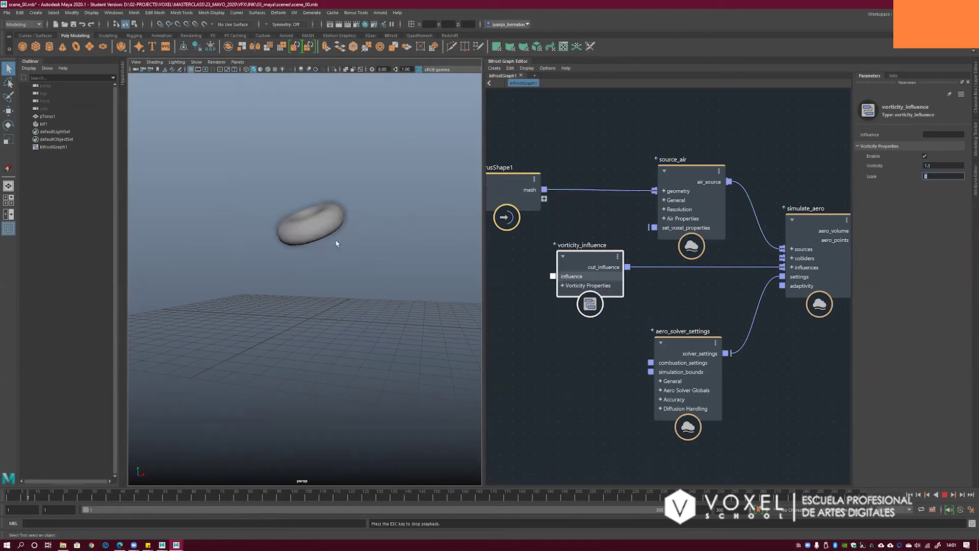
left_click_drag(355, 255, 356, 249, "alt")
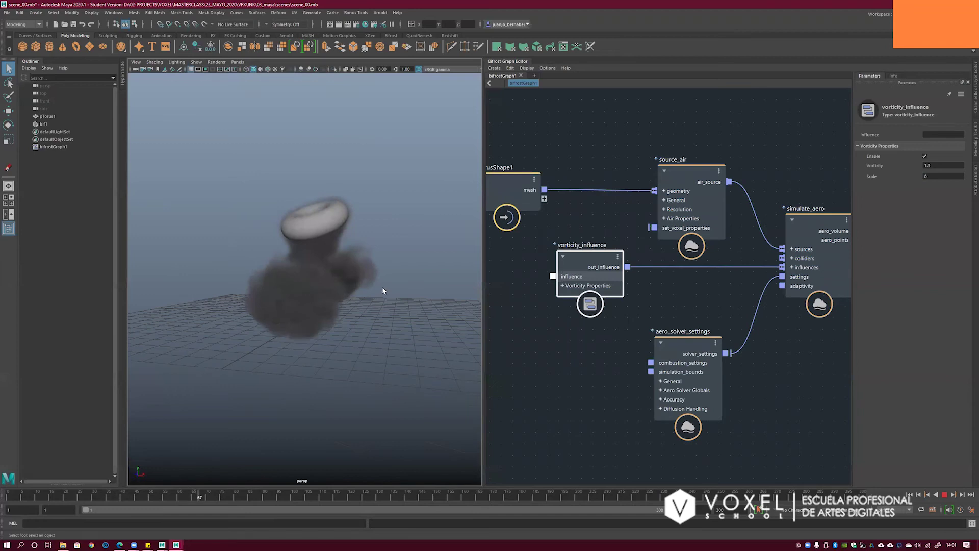
mouse_move(306, 284)
right_mouse_down("alt")
mouse_move(300, 256)
mouse_move(305, 265)
right_mouse_up("alt")
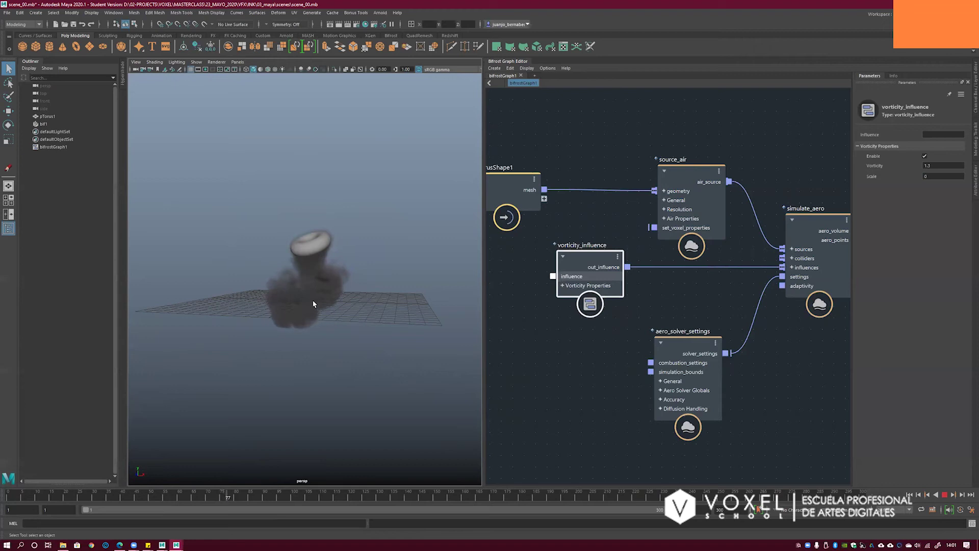
- Rewind to the first frame, set Vorticity to 0.5 and replay the simulation
left_click(919, 495)
double_click(928, 166)
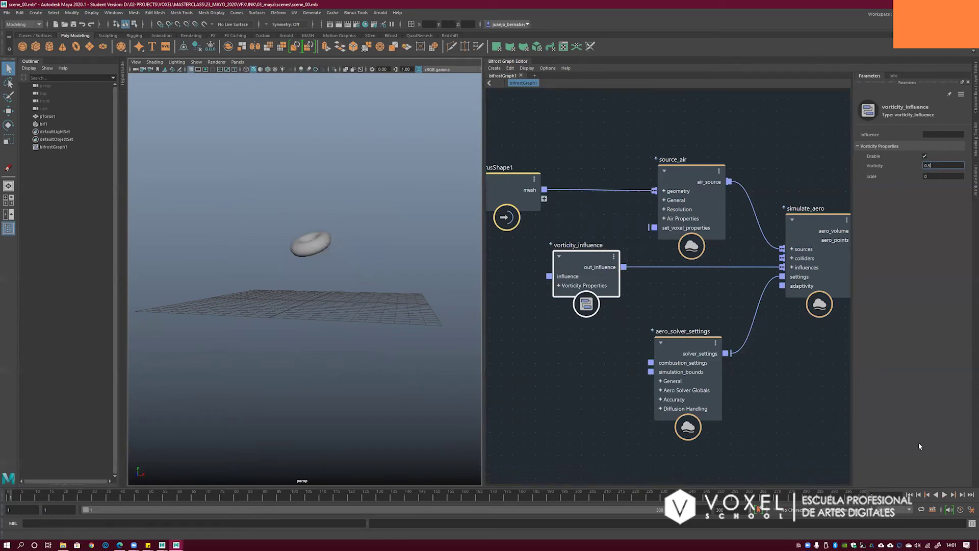
left_click(945, 494)
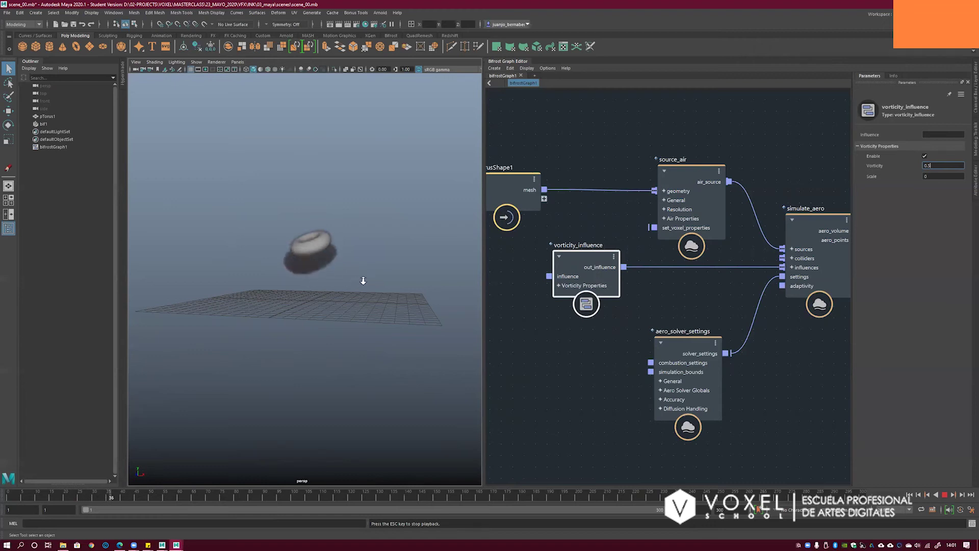
scroll(363, 281, "up", 3)
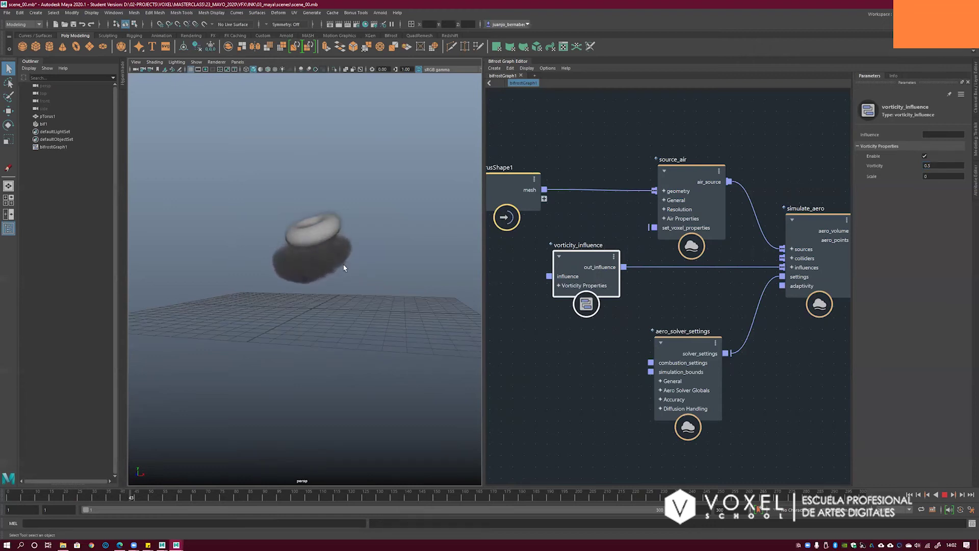
scroll(260, 278, "down", 3)
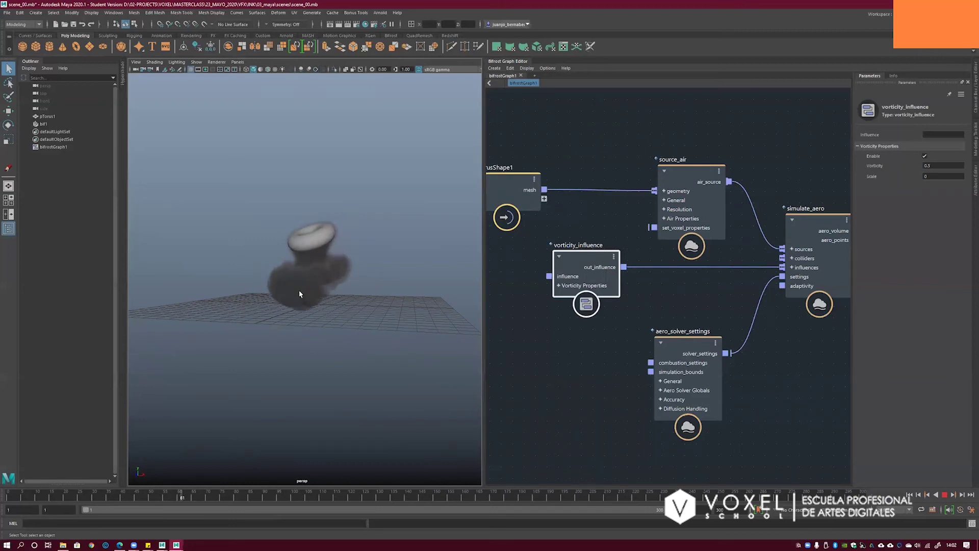
scroll(311, 301, "down", 1)
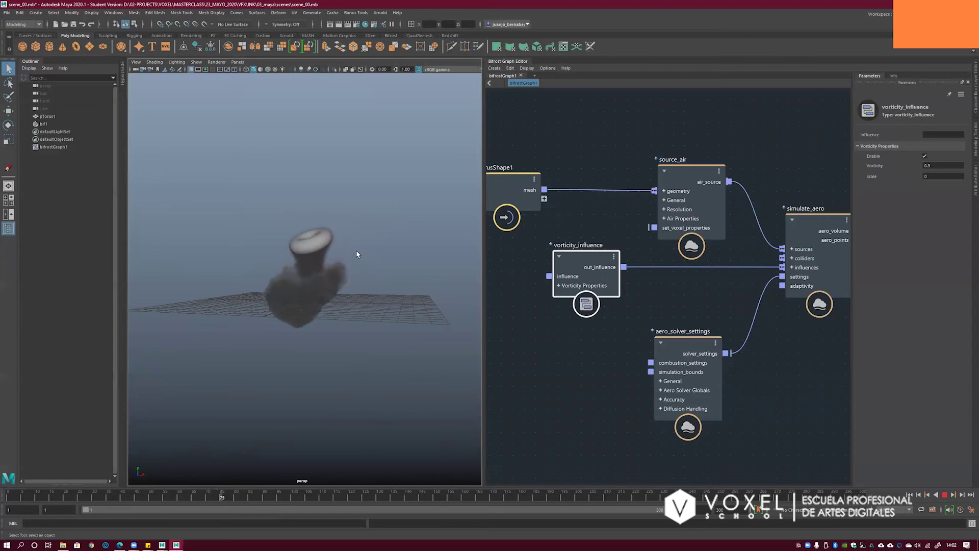
middle_click_drag(357, 253, 357, 251, "alt")
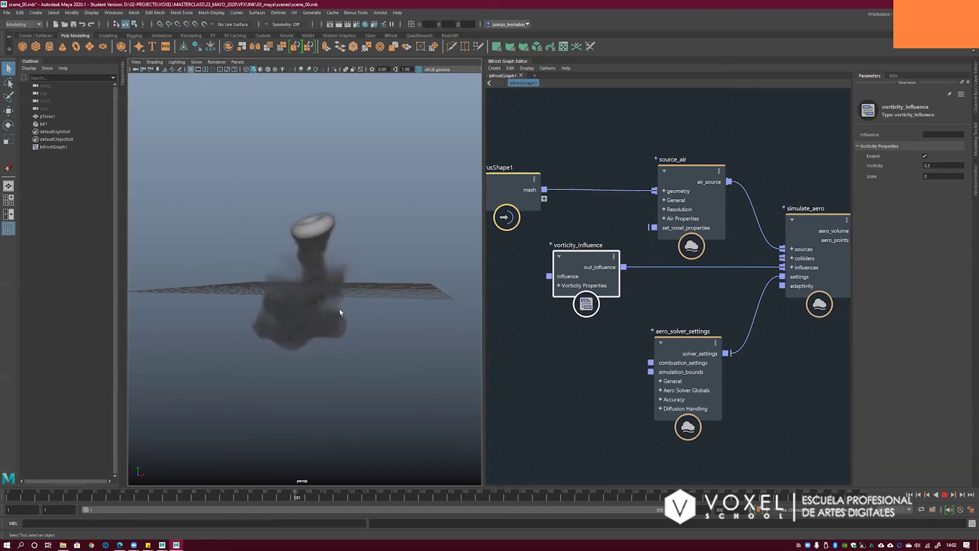
- Stop playback and examine the smoke falling from the torus from several angles
key("Escape")
left_click_drag(332, 292, 426, 247, "alt")
middle_click_drag(427, 247, 376, 281, "alt")
left_click_drag(375, 281, 378, 278, "alt")
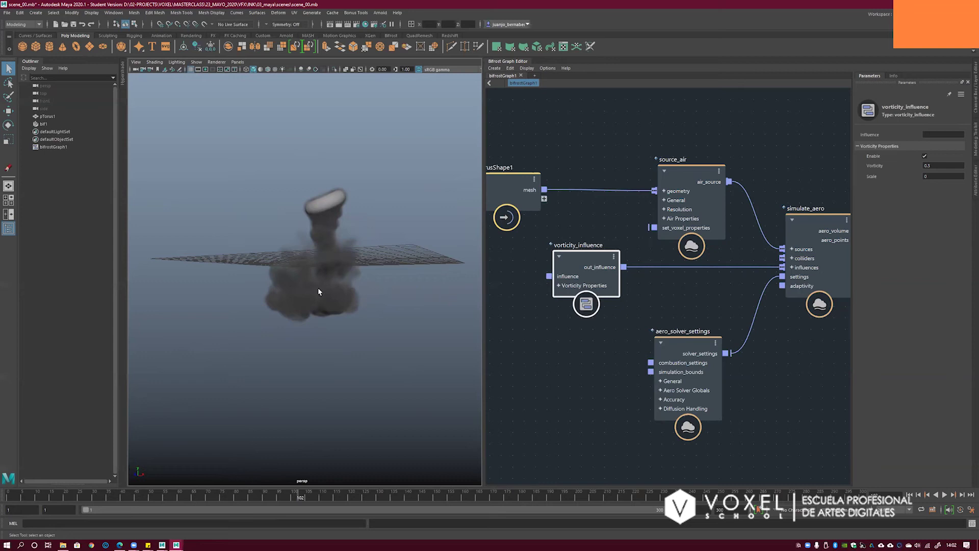
left_click_drag(318, 288, 239, 261, "alt")
left_click_drag(370, 267, 330, 278, "alt")
scroll(323, 233, "up", 3)
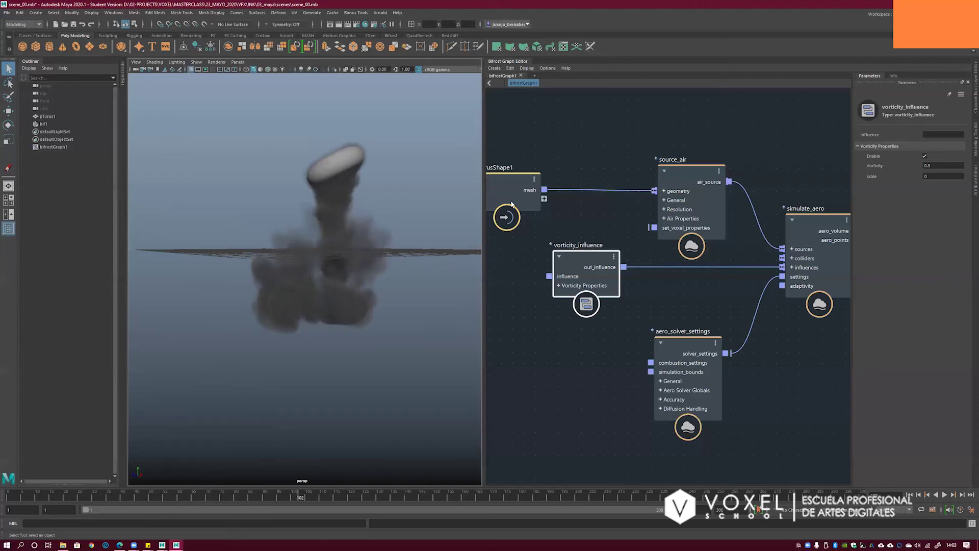
left_click_drag(389, 235, 449, 247, "alt")
left_click_drag(383, 259, 382, 256, "alt")
middle_click_drag(382, 254, 384, 237, "alt")
left_click_drag(383, 237, 380, 230, "alt")
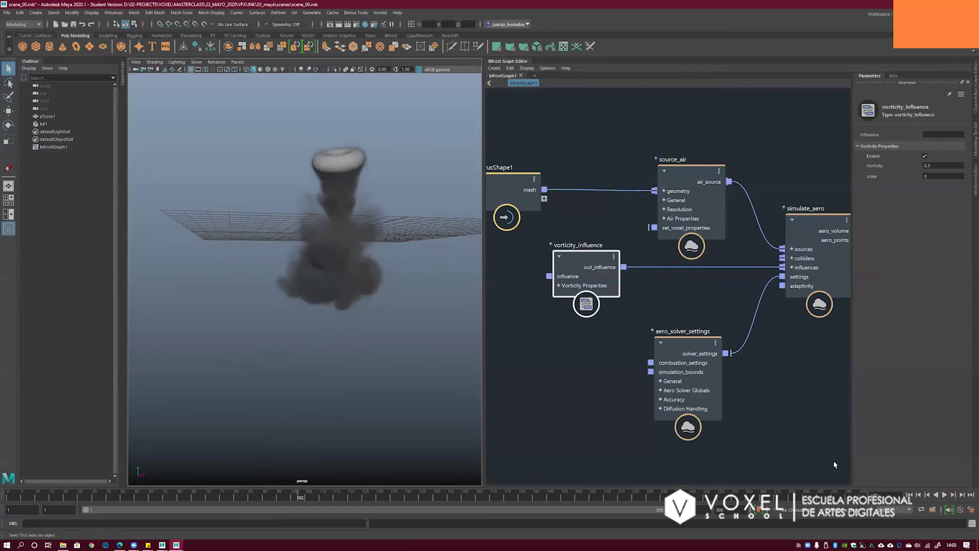
mouse_move(378, 251)
left_mouse_down("alt")
mouse_move(284, 254)
mouse_move(372, 255)
mouse_move(376, 271)
left_mouse_up("alt")
- Rewind to the first frame and set the source_air node's Fluid Detail Size to 0.04
left_click(909, 495)
middle_click_drag(573, 207, 615, 226, "alt")
left_click(568, 215)
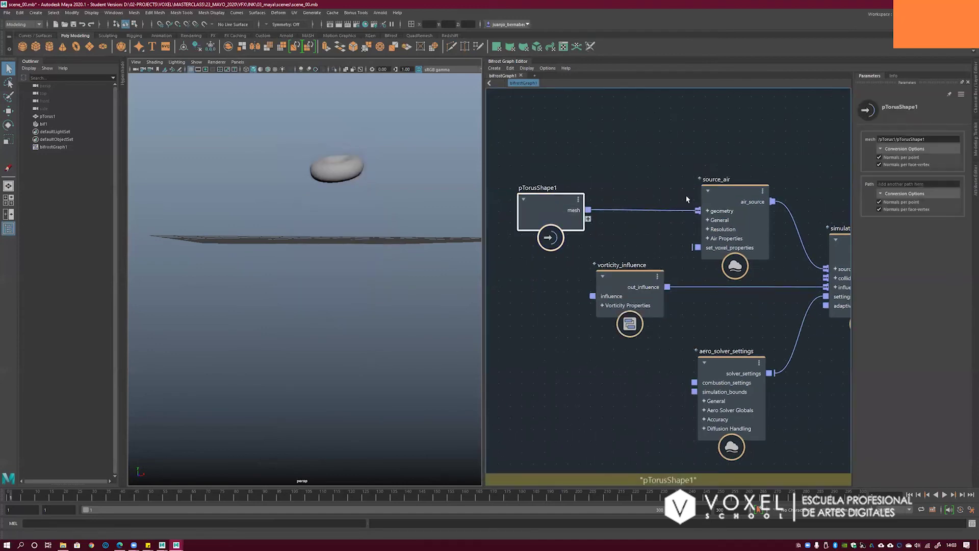
left_click(724, 189)
middle_click_drag(674, 255, 636, 258)
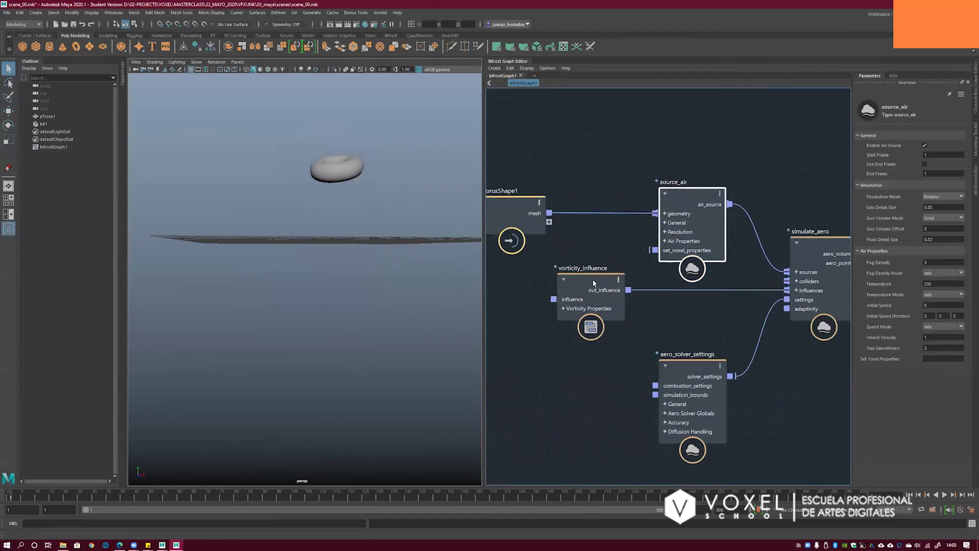
left_click_drag(593, 283, 589, 282)
left_click(714, 199)
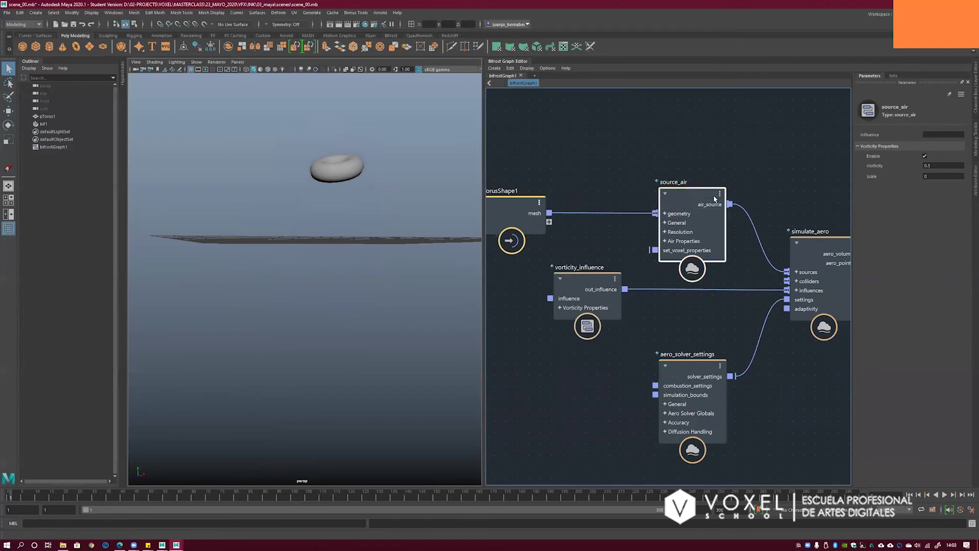
left_click(932, 239)
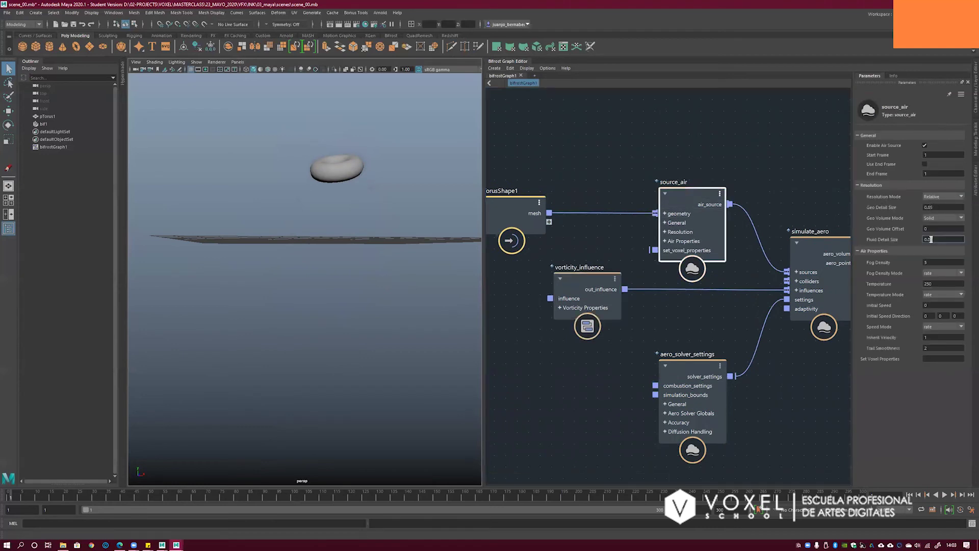
type("4")
- Set the vorticity_influence node's Vorticity to 2 and play the simulation, viewing the smoke from different sides
left_click(587, 281)
double_click(933, 166)
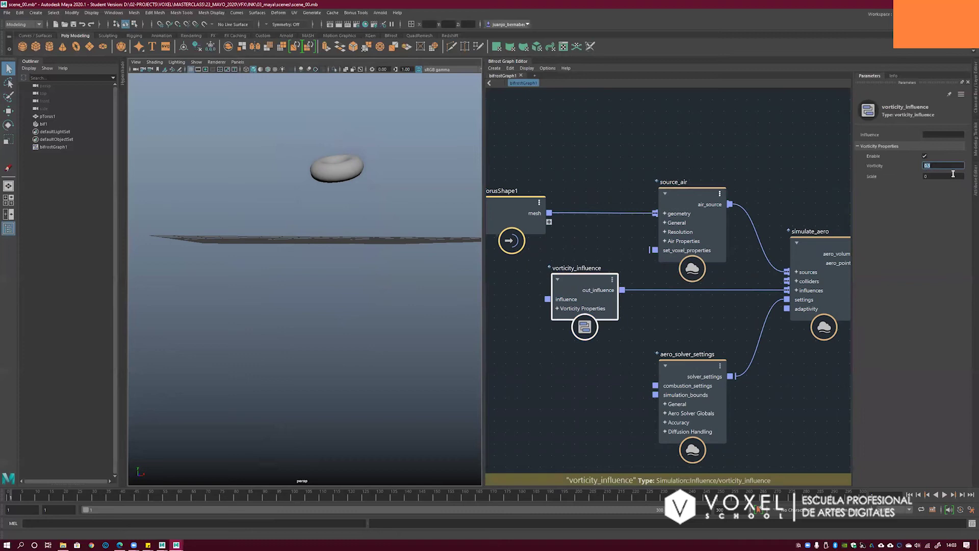
type("2")
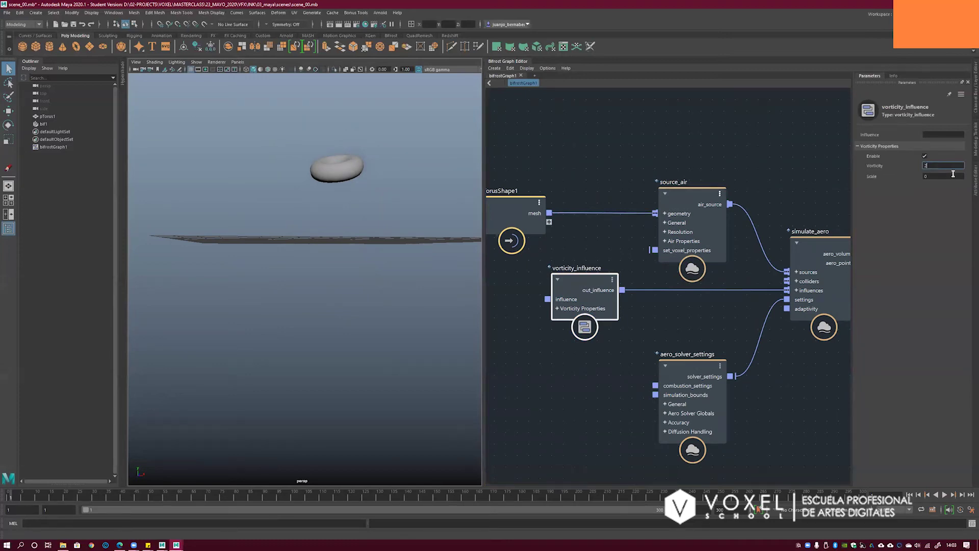
left_click(944, 495)
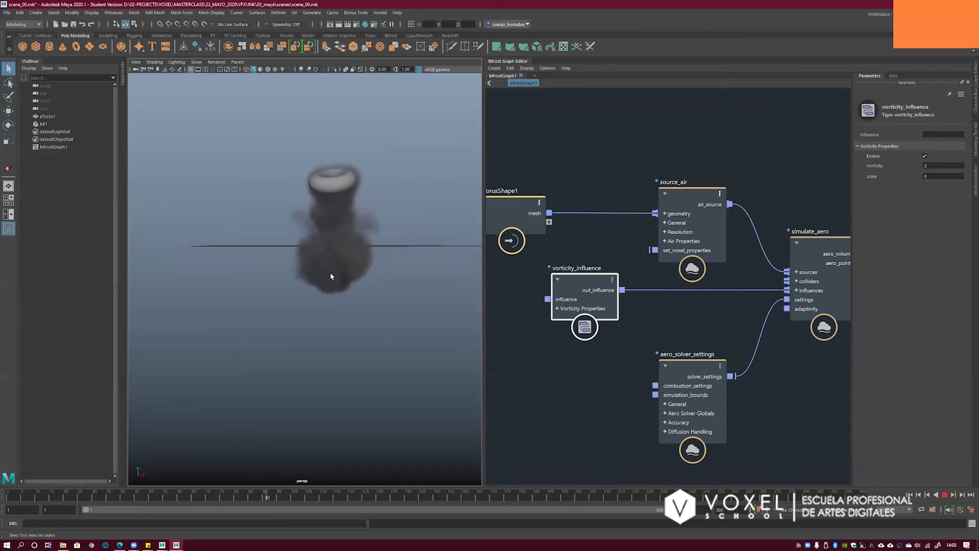
left_click_drag(356, 264, 294, 154, "alt")
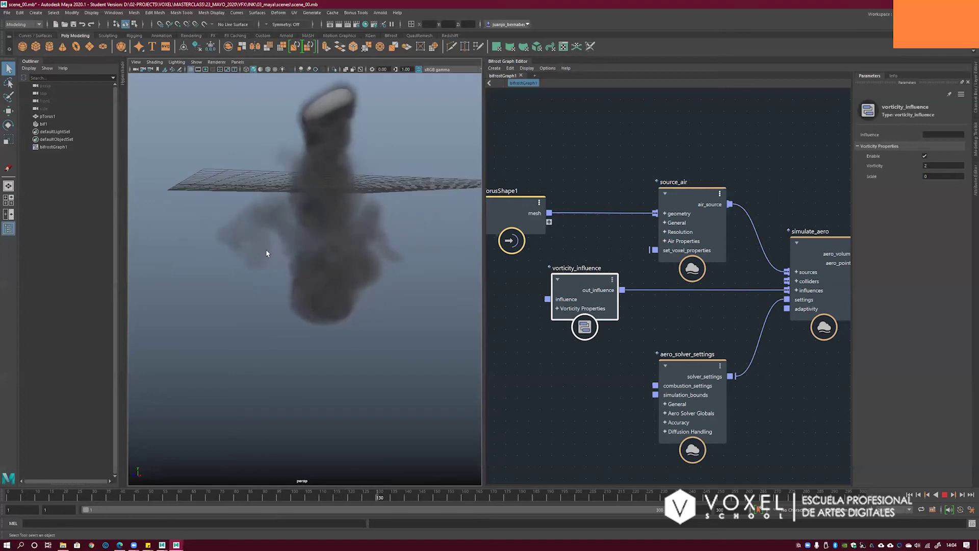
left_click_drag(315, 270, 360, 273, "alt")
- Rewind the simulation, set source_air's Fluid Detail Size to 0.03 and vorticity_influence's Vorticity to 0.5
left_click(911, 494)
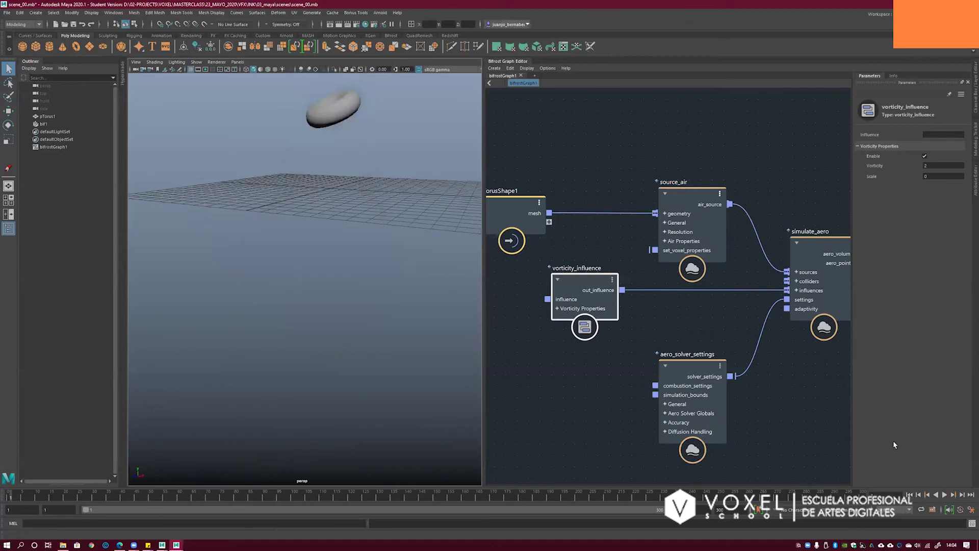
left_click(690, 199)
left_click(934, 240)
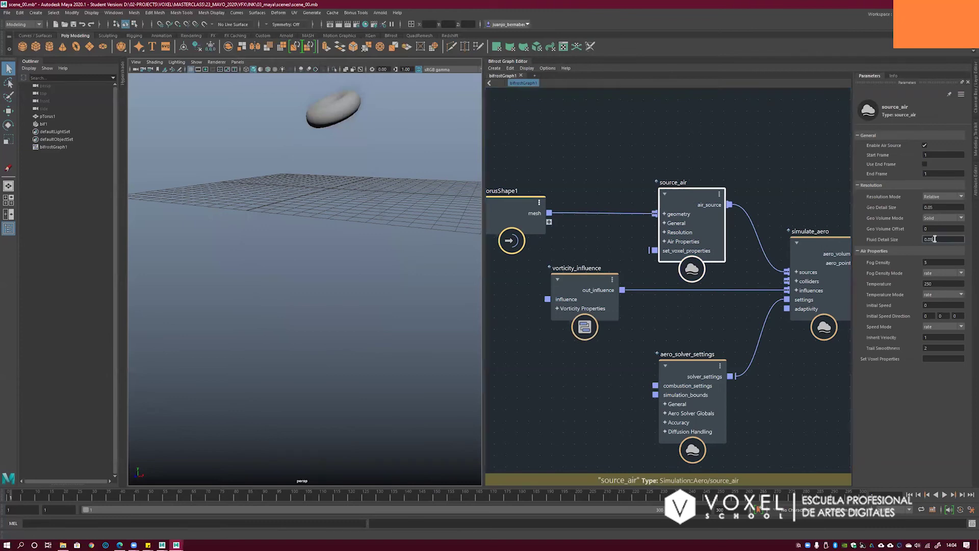
type("3")
key("Tab")
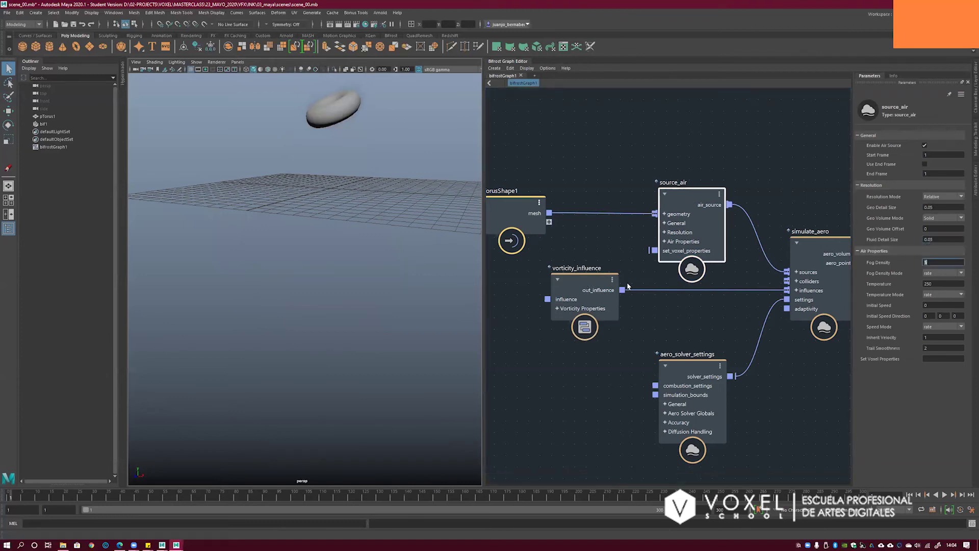
left_click_drag(928, 164, 907, 162)
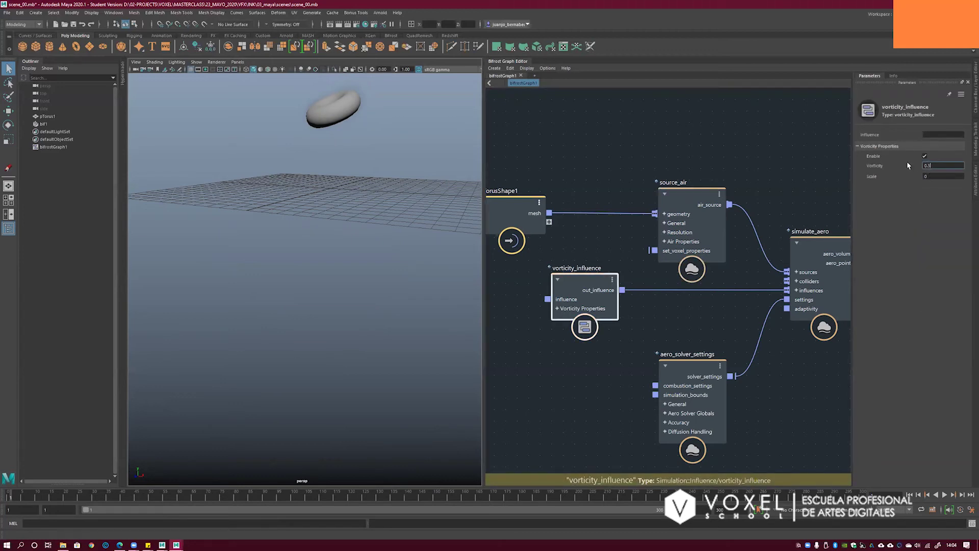
- Set the source_air node's Fog Density to 10
left_click(683, 193)
left_click(934, 208)
left_click_drag(936, 263, 923, 262)
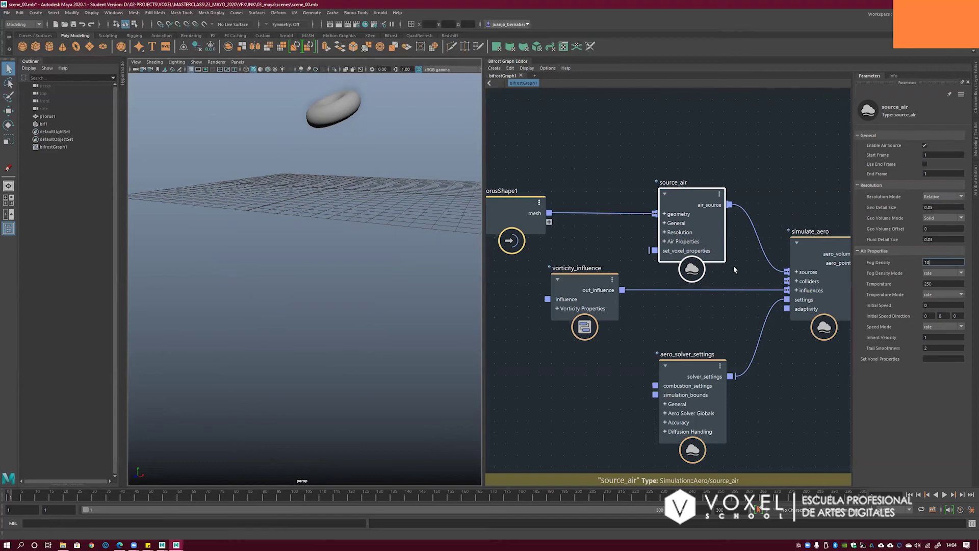
middle_click_drag(739, 266, 720, 268)
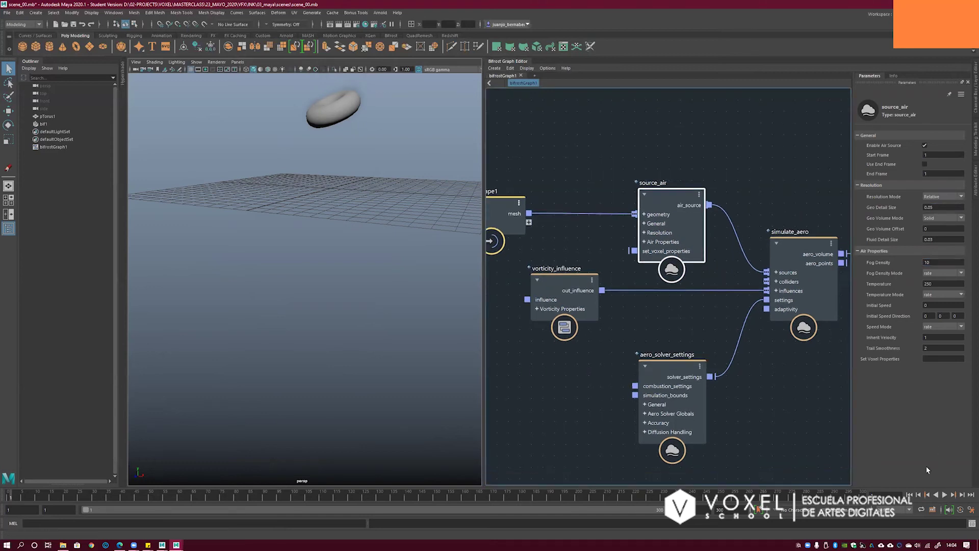
- Move the pTorusShape1 input node farther away from the simulation nodes in the graph
left_click(685, 312)
middle_click_drag(685, 312, 623, 318)
scroll(750, 342, "down", 3)
middle_click_drag(697, 353, 726, 352)
scroll(726, 352, "down", 2)
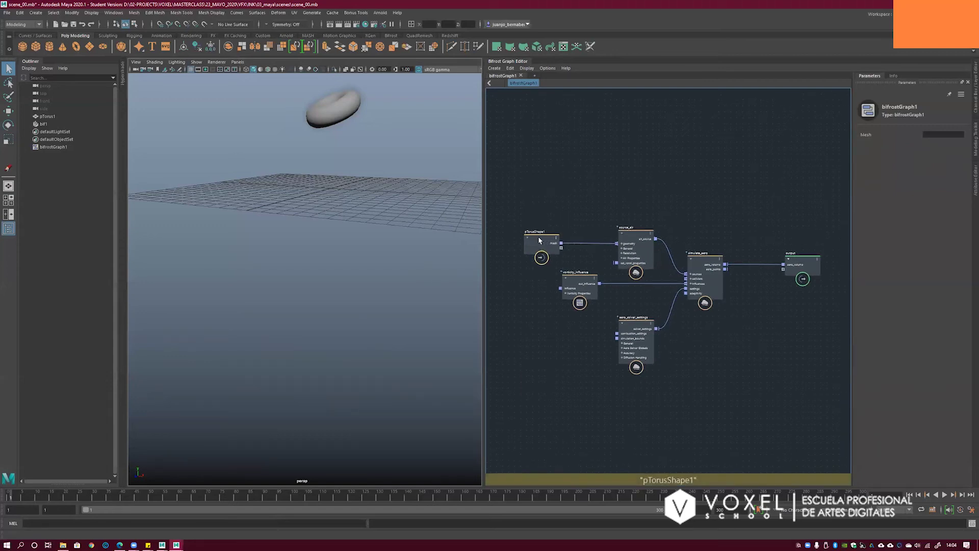
left_click(508, 239)
middle_click_drag(593, 254, 617, 241)
left_click_drag(522, 226, 506, 228)
scroll(673, 268, "down", 2)
- Collapse the source_air, vorticity_influence, aero_solver_settings and simulate_aero nodes to their compact display
left_click(616, 271)
left_click(663, 304)
left_click(665, 233)
left_click(721, 253)
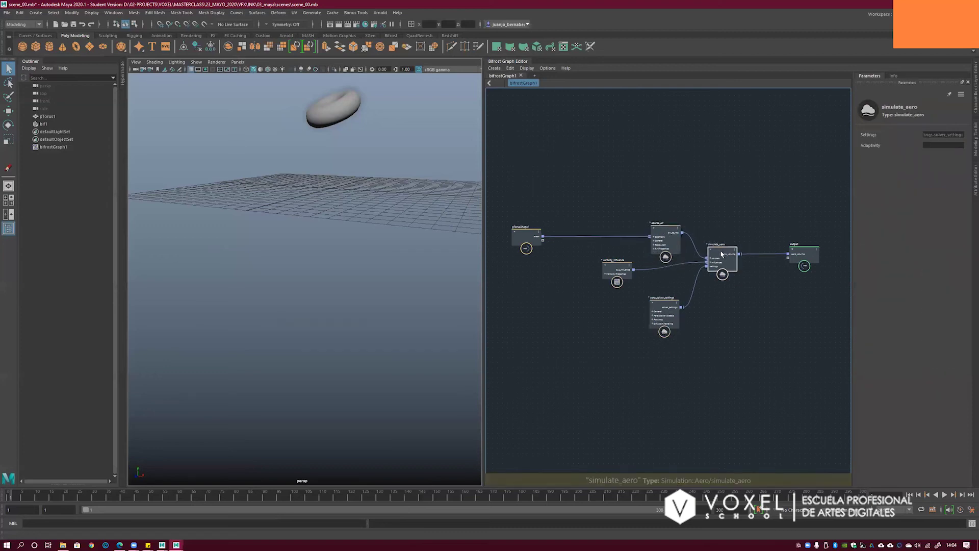
scroll(651, 226, "up", 2)
left_click_drag(575, 203, 754, 377)
key("1")
- Arrange source_air, vorticity_influence and aero_solver_settings closely in front of simulate_aero
left_click(632, 254)
left_click_drag(661, 243, 657, 251)
left_click_drag(601, 281, 603, 279)
left_click_drag(657, 329, 655, 310)
left_click_drag(604, 283, 598, 261)
left_click(653, 312)
- Add a backdrop around the four fluid simulation nodes
left_click_drag(551, 185, 773, 350)
key("Tab")
type("back")
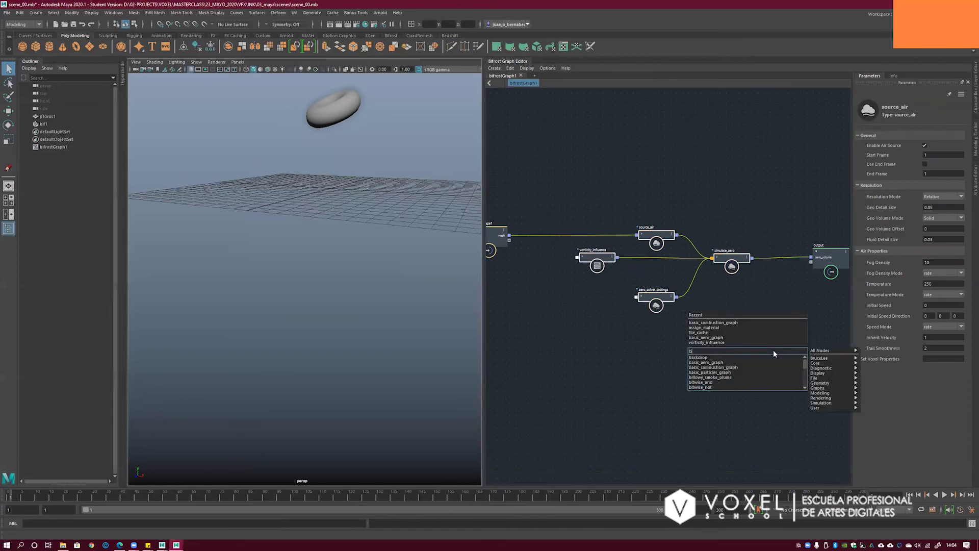
key("Down")
key("Return")
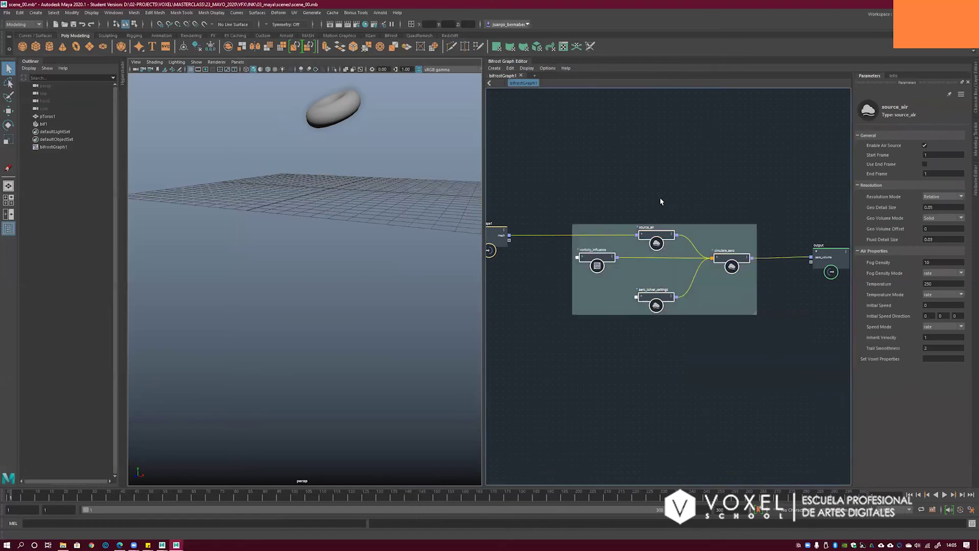
- Change the colour of the backdrop behind the simulation nodes to green
scroll(660, 201, "up", 5)
scroll(736, 252, "down", 2)
middle_click_drag(630, 256, 672, 230, "alt")
left_click(663, 227)
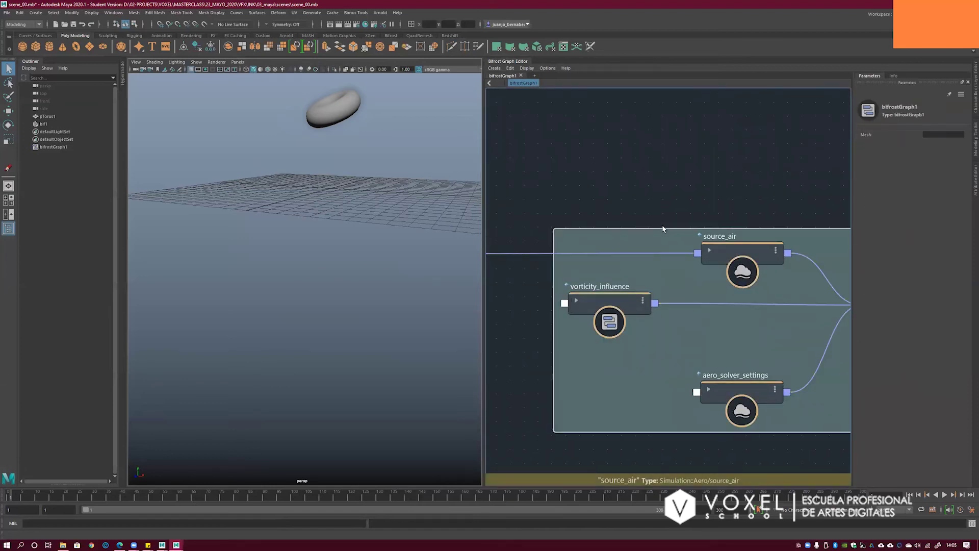
scroll(746, 237, "down", 2)
middle_click_drag(706, 261, 602, 238, "alt")
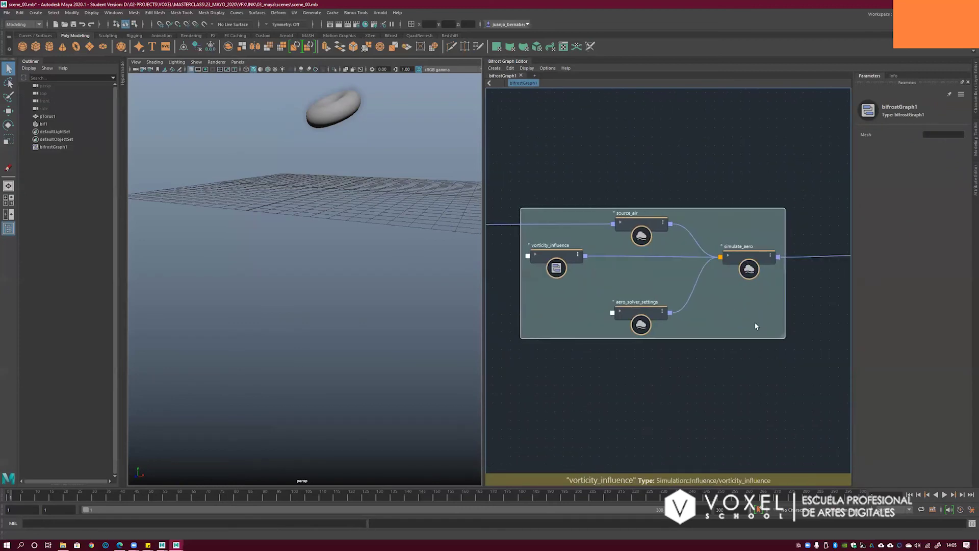
double_click(783, 338)
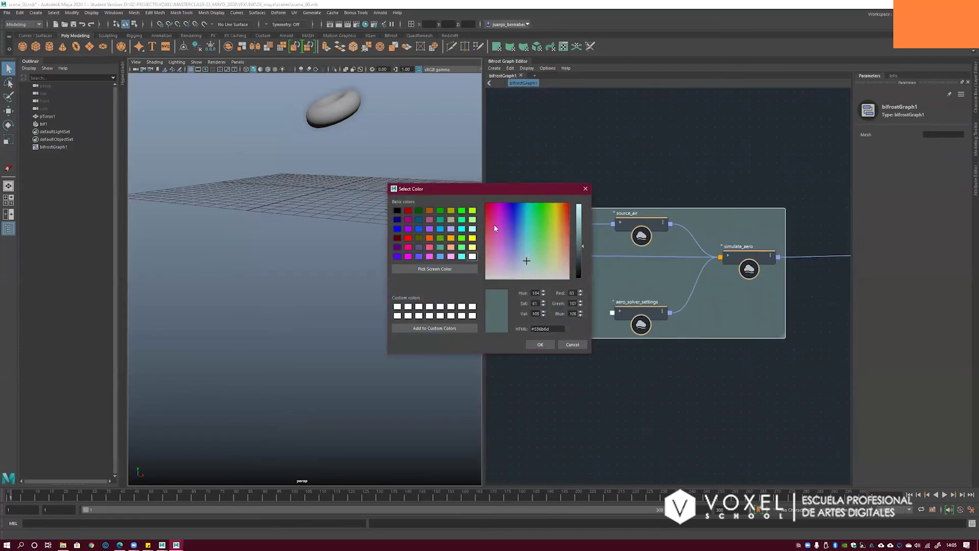
left_click(539, 257)
left_click(540, 344)
- Title the green backdrop FLUID SIMULATION
scroll(684, 238, "down", 2)
scroll(711, 236, "up", 6)
left_click(646, 225)
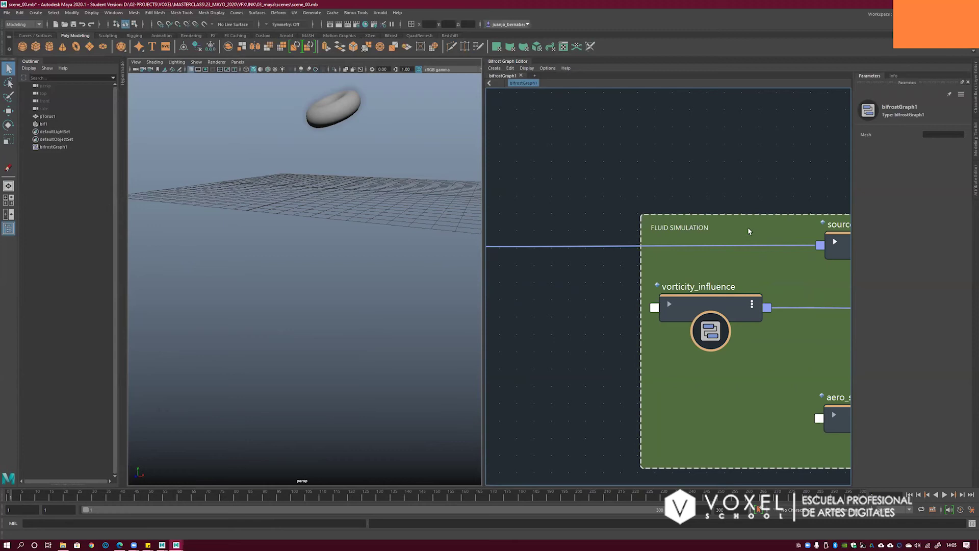
scroll(754, 209, "down", 5)
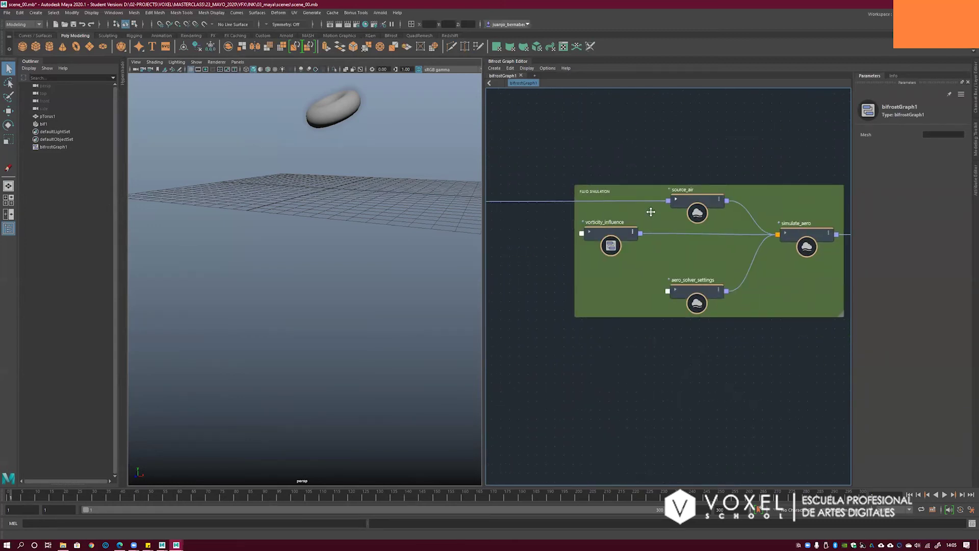
left_click(737, 184)
left_click(734, 165)
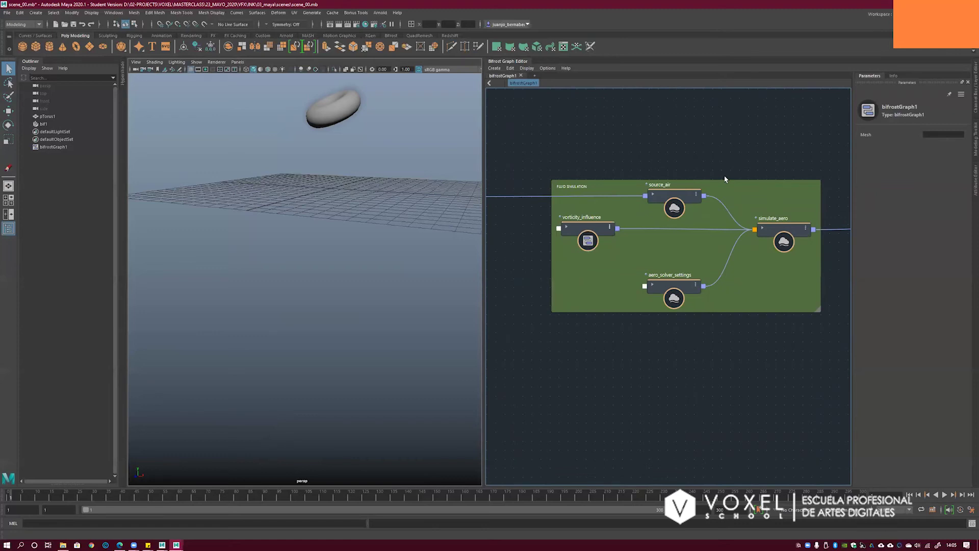
left_click(614, 183)
left_click(627, 169)
left_click(605, 183)
middle_click_drag(631, 169, 649, 160, "alt")
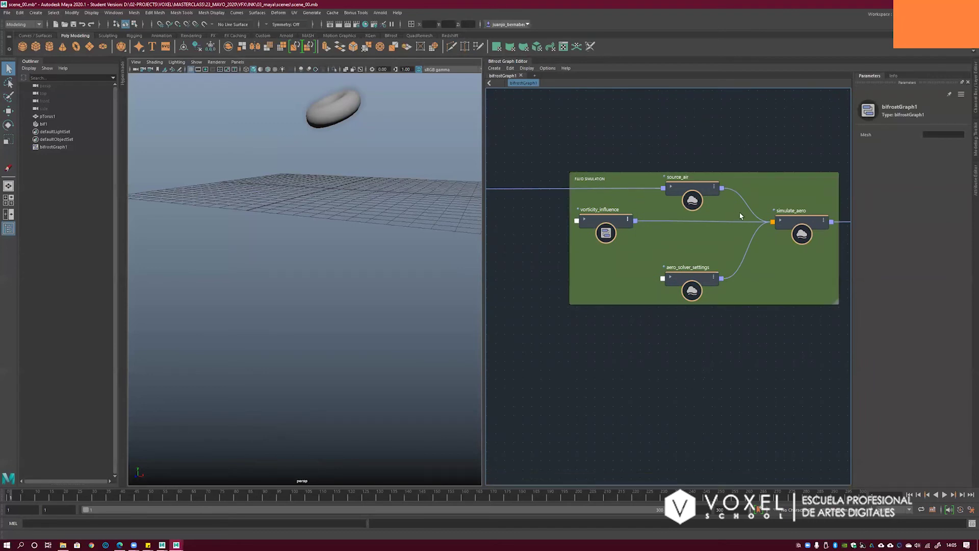
scroll(742, 217, "down", 3)
scroll(670, 215, "down", 2)
left_click(564, 204)
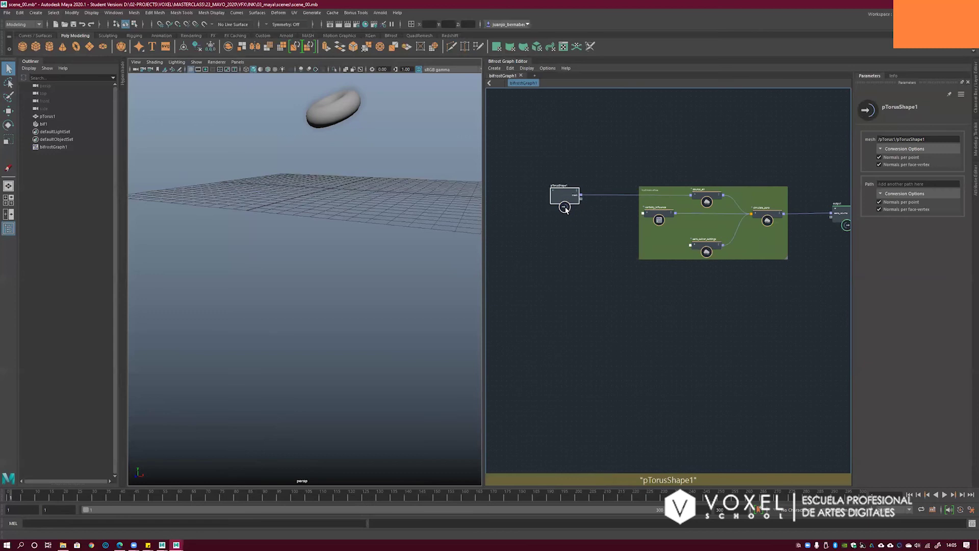
scroll(580, 199, "up", 2)
mouse_move(640, 171)
middle_mouse_down("alt")
mouse_move(558, 182)
mouse_move(644, 186)
middle_mouse_up("alt")
left_click(586, 199)
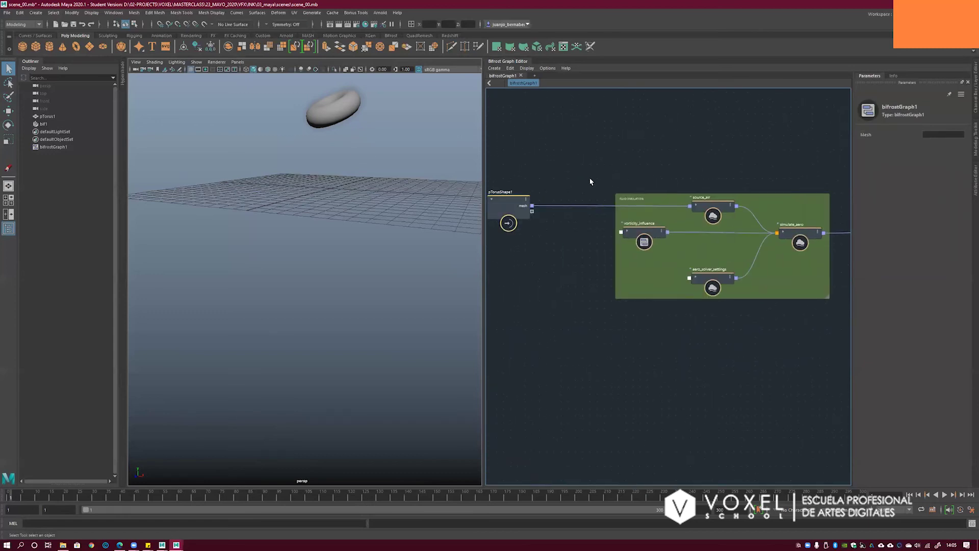
- Save the scene as a new incremental version
left_click(8, 12)
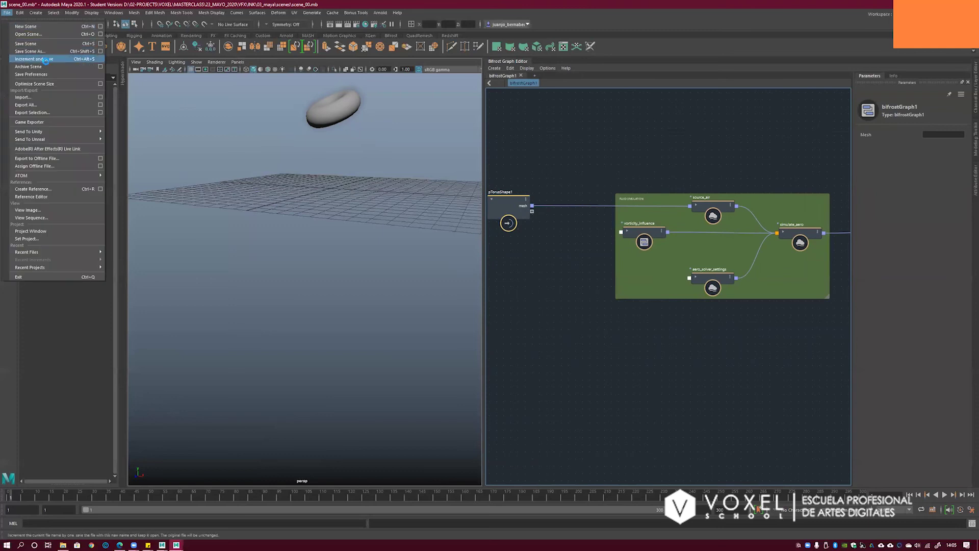
left_click(42, 45)
left_click(473, 281)
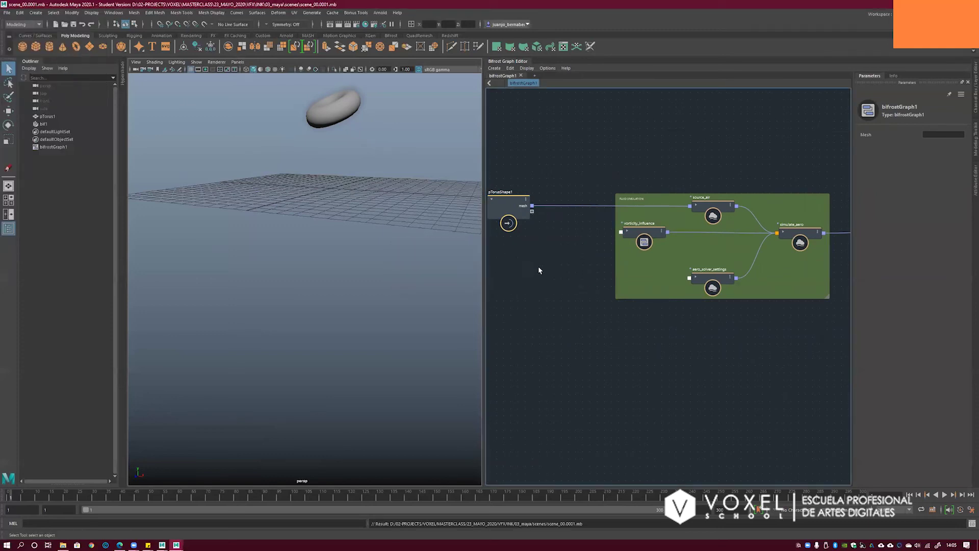
- Hide the bif1 object in the scene
middle_click_drag(566, 263, 588, 230)
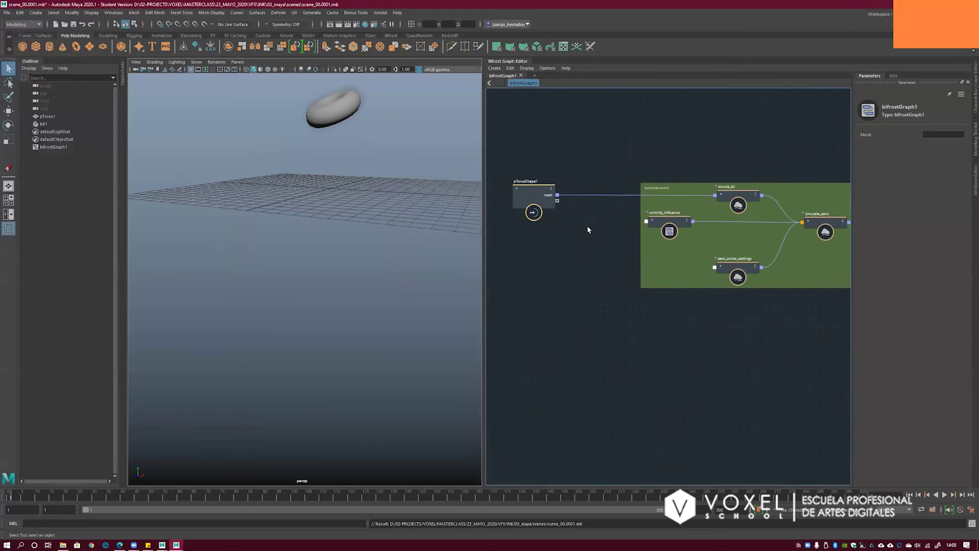
left_click(44, 124)
key("ctrl+h")
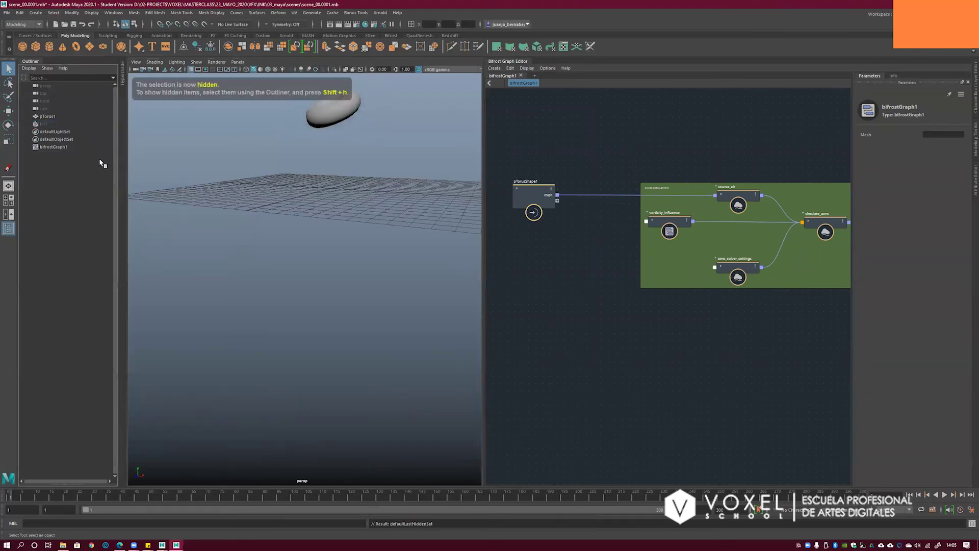
- Play the timeline while orbiting around the torus, then stop and rewind to the first frame
left_click(945, 494)
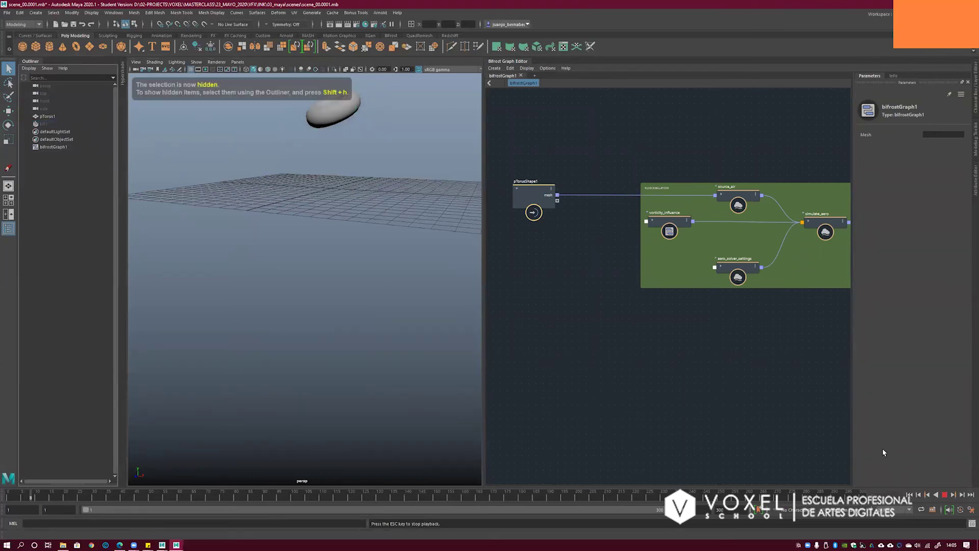
left_click_drag(328, 214, 301, 268, "alt")
left_click(944, 494)
left_click(909, 495)
- Move the output node slightly farther from the FLUID SIMULATION backdrop
middle_click_drag(621, 290, 522, 261, "alt")
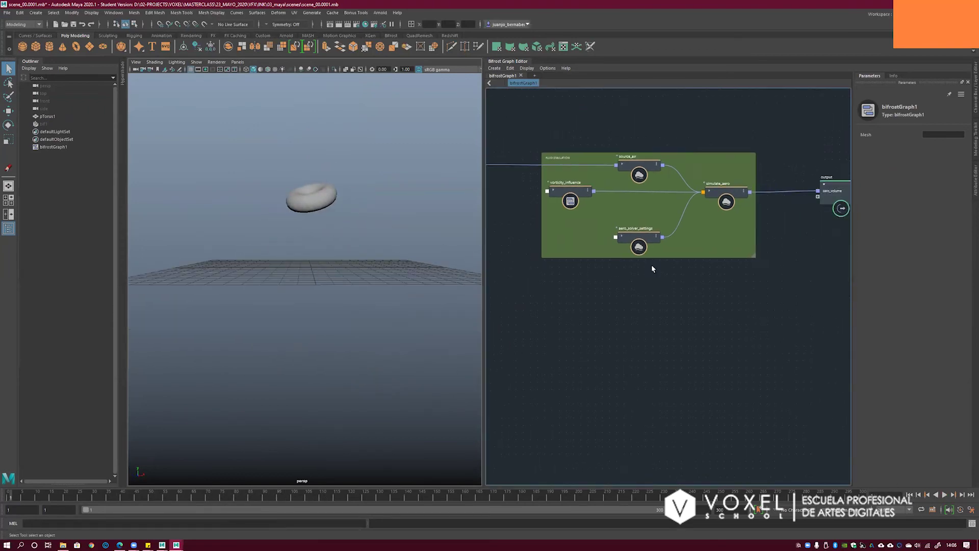
scroll(546, 261, "down", 2)
left_click(758, 219)
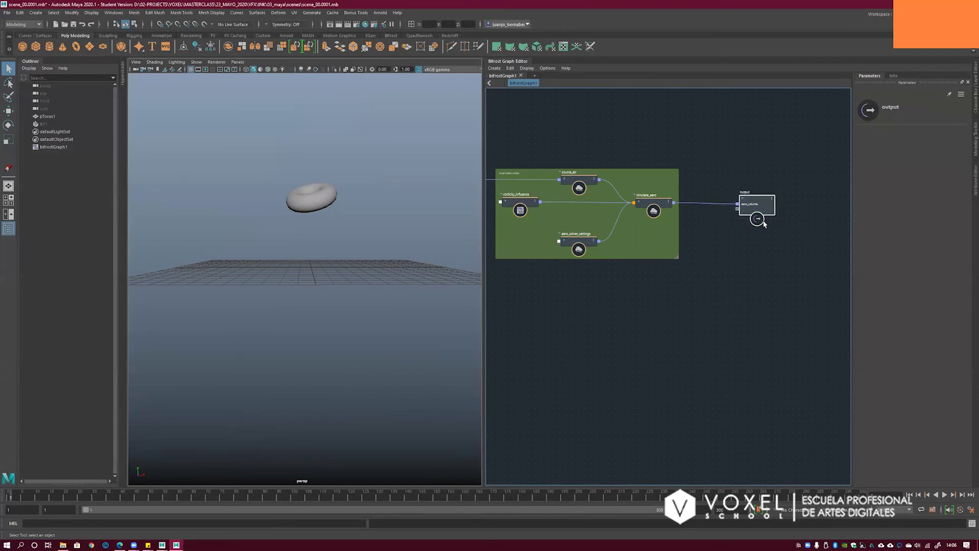
middle_click_drag(744, 225, 725, 242, "alt")
left_click_drag(741, 229, 749, 229)
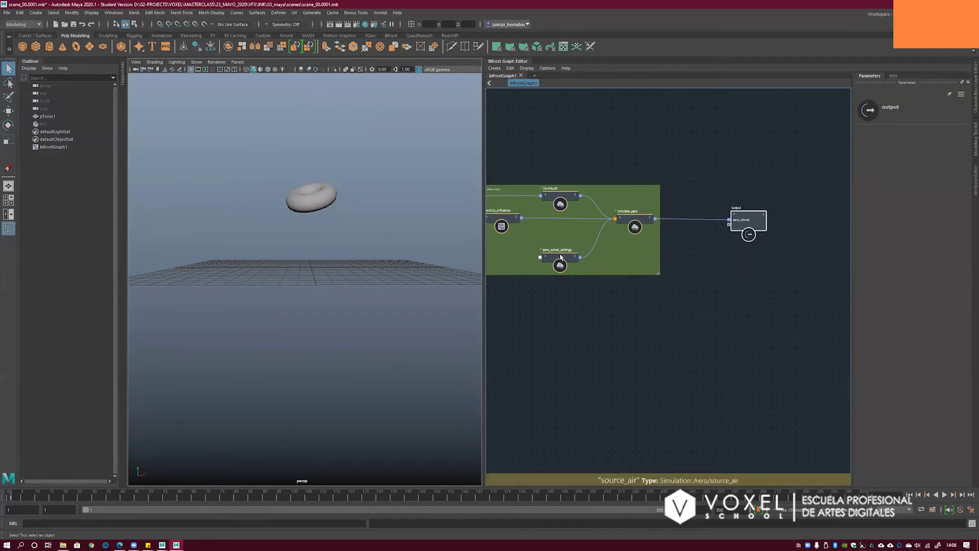
middle_click_drag(598, 222, 663, 225, "alt")
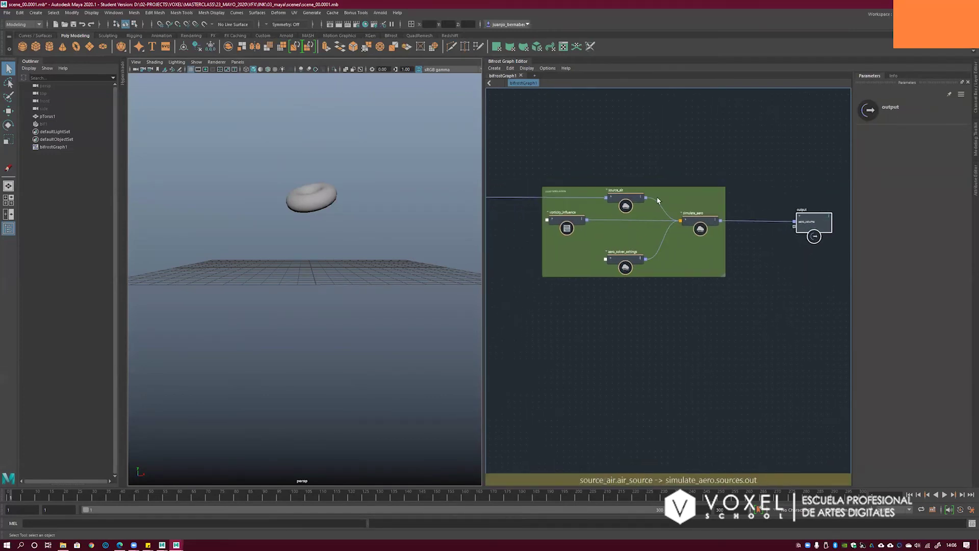
- Add a basic_particles_graph compound in the empty area below the FLUID SIMULATION backdrop
left_click(654, 325)
key("Tab")
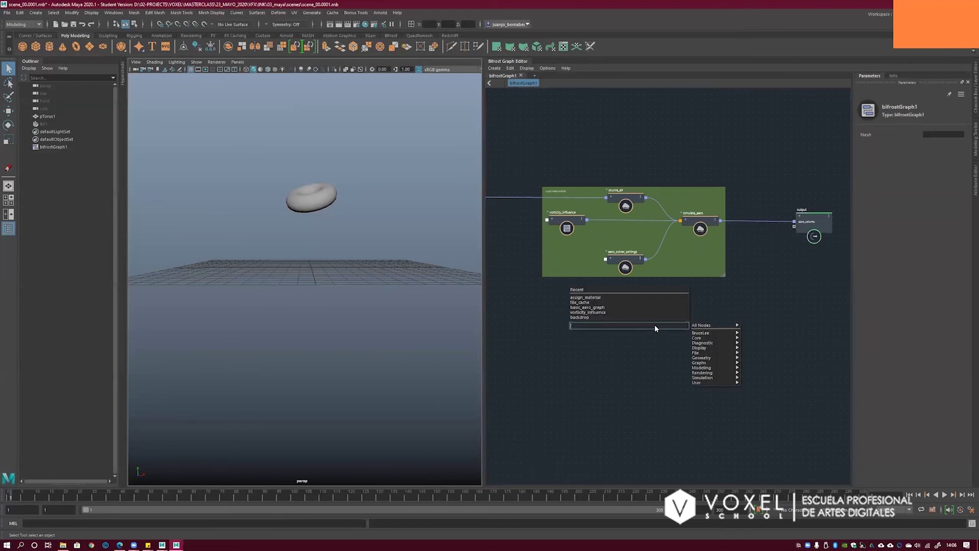
type("bac")
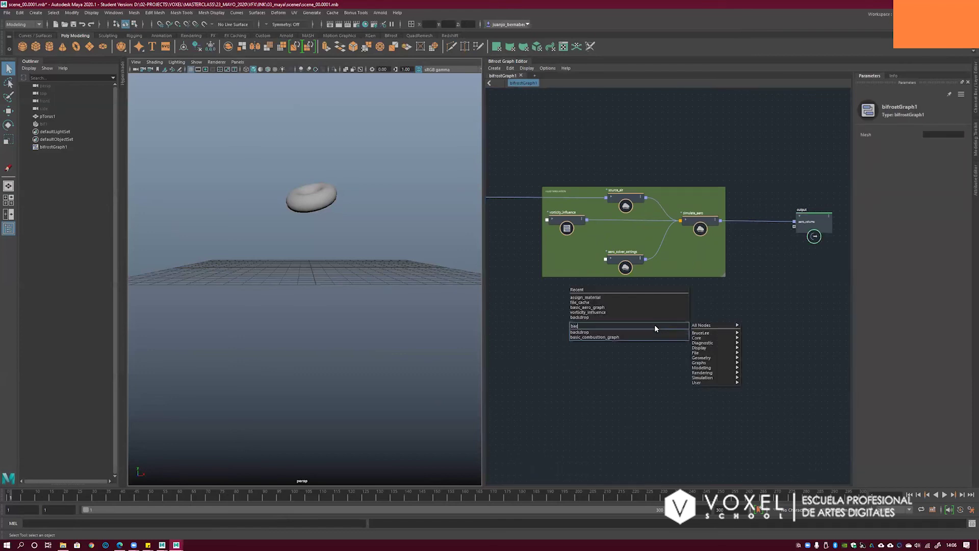
key("BackSpace")
type("sci")
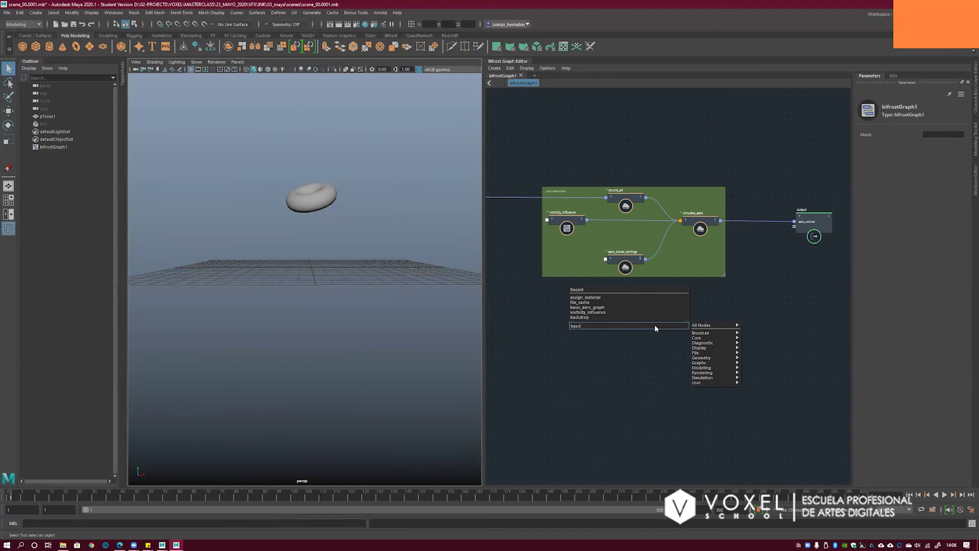
key("BackSpace")
key("BackSpace")
type("ic")
key("Down")
key("Down")
key("Down")
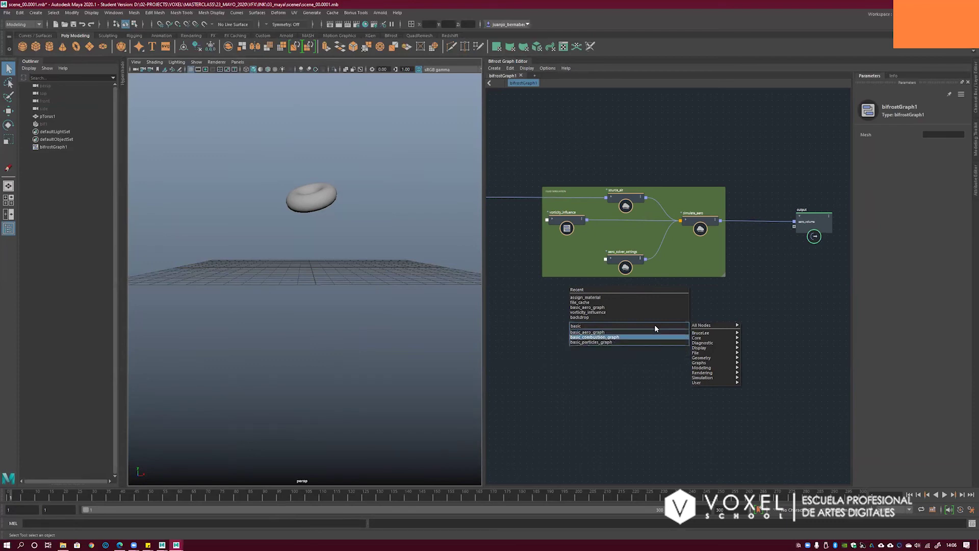
key("Return")
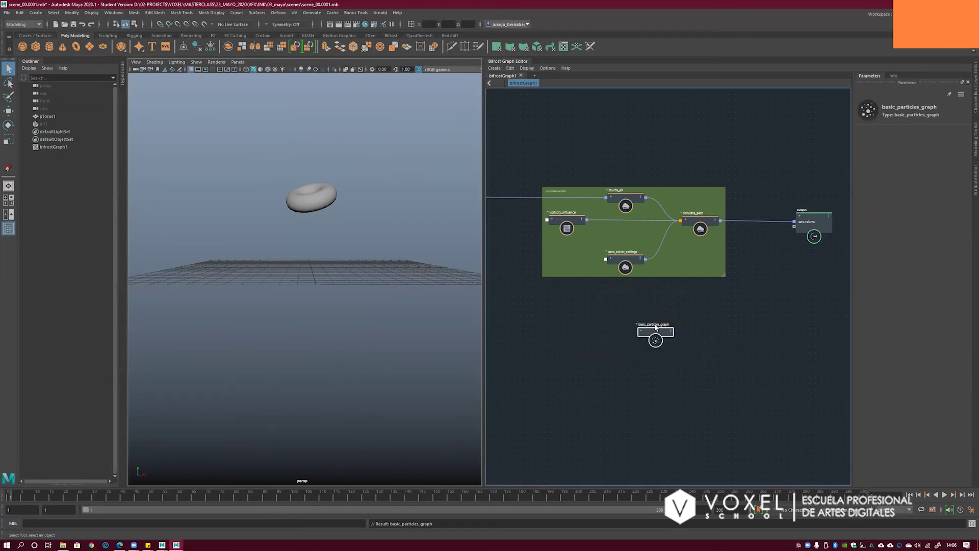
- Move the basic_particles_graph compound closer to the backdrop and explode it into its individual nodes
right_click(644, 328)
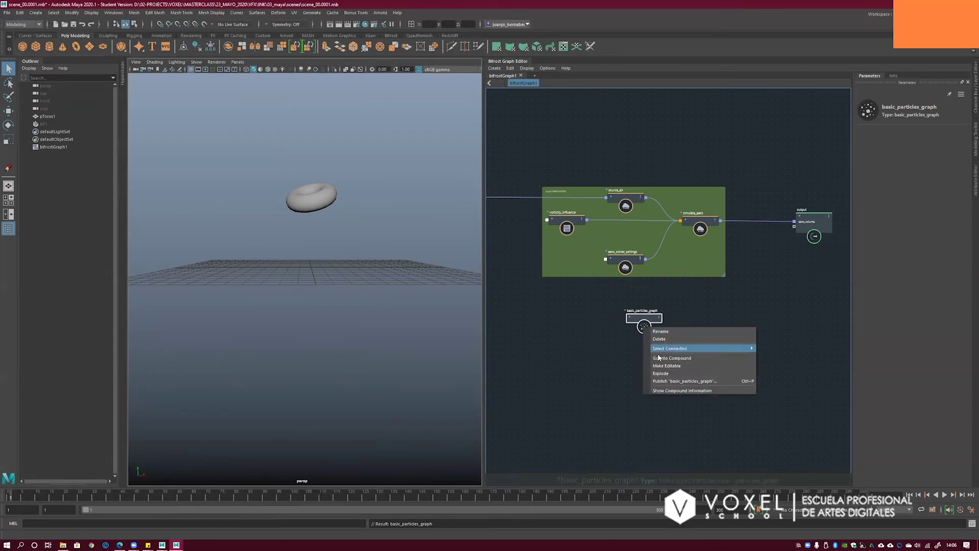
left_click(662, 373)
mouse_move(674, 322)
middle_mouse_down("alt")
mouse_move(735, 311)
mouse_move(693, 321)
middle_mouse_up("alt")
left_click(772, 321)
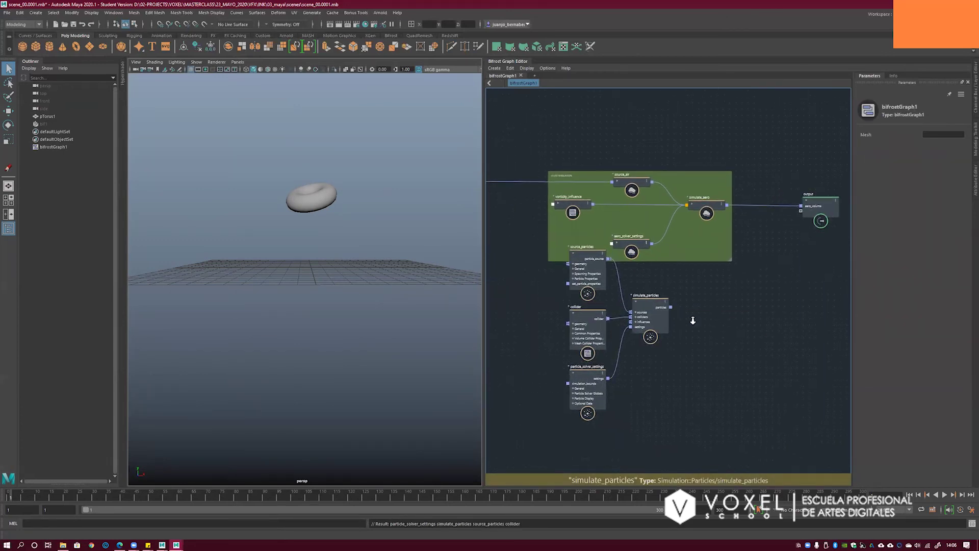
- Move simulate_particles farther from its source, collider and settings nodes, and adjust the source_particles node's position
scroll(625, 312, "up", 3)
left_click_drag(669, 352, 745, 353)
middle_click_drag(668, 351, 667, 394)
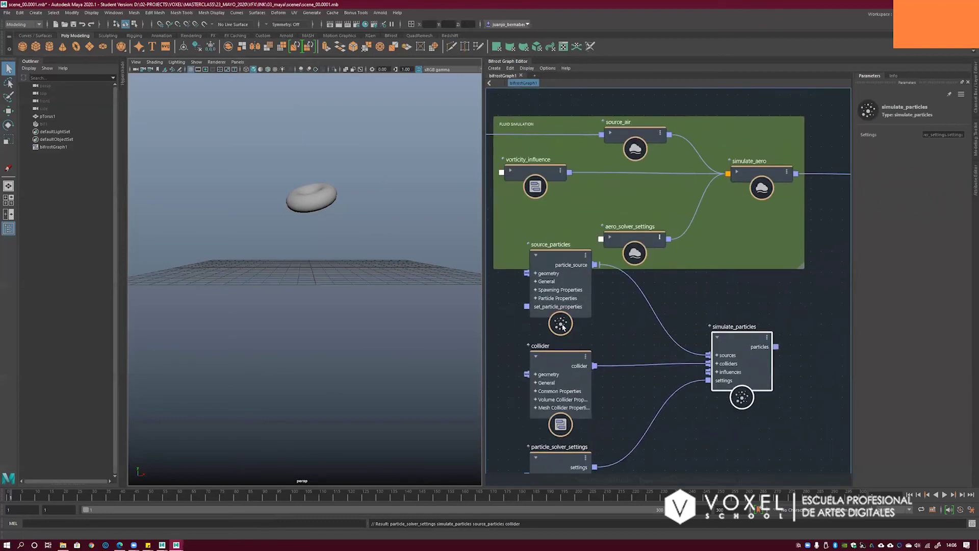
left_click(561, 331)
middle_click_drag(629, 322, 634, 322, "alt")
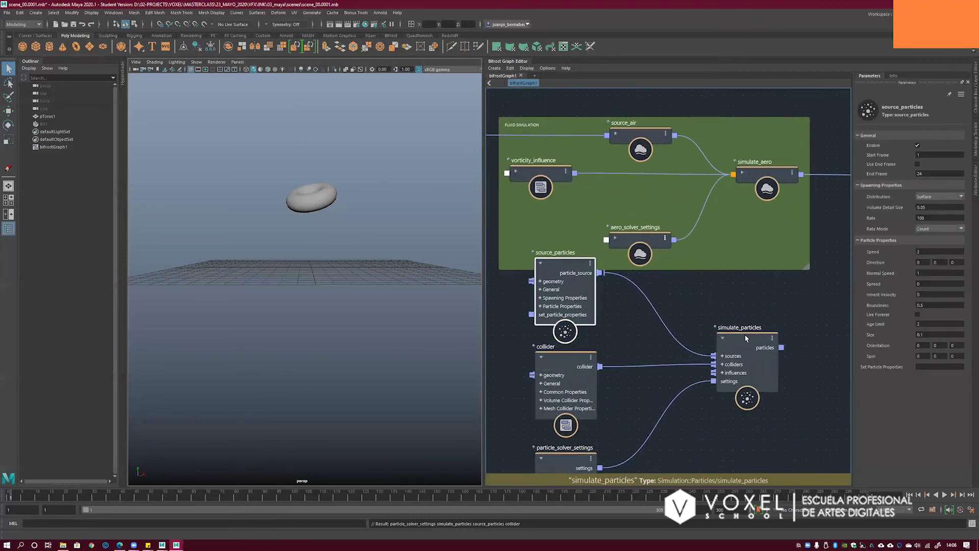
left_click_drag(745, 336, 761, 344)
middle_click_drag(695, 295, 723, 326, "alt")
scroll(723, 326, "down", 2)
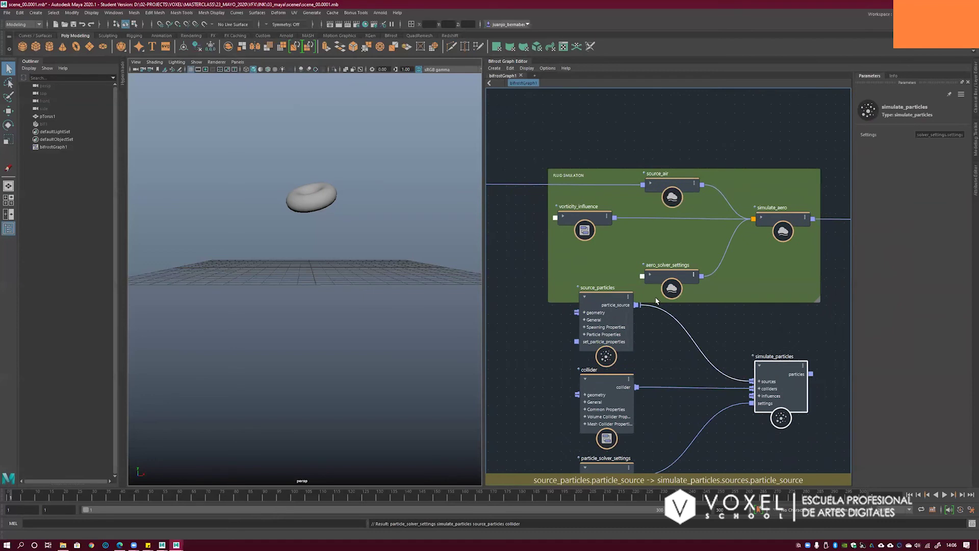
left_click(673, 184)
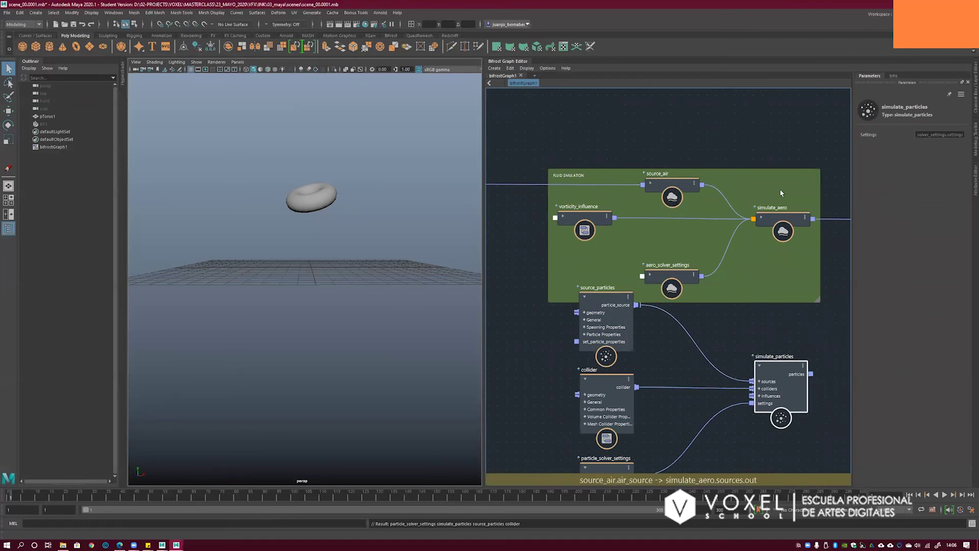
- Examine the source_particles node's spawning properties, including its available Distribution options
left_click(607, 352)
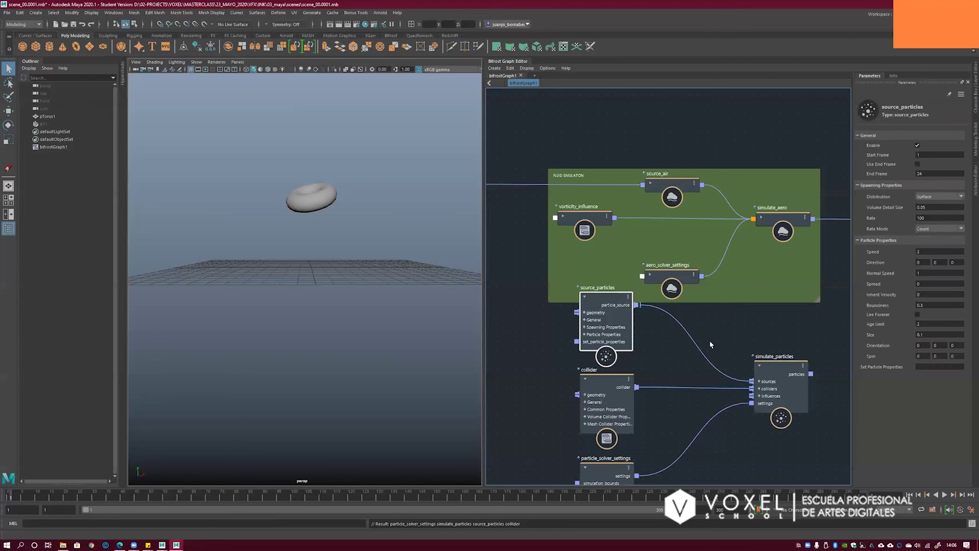
left_click(929, 219)
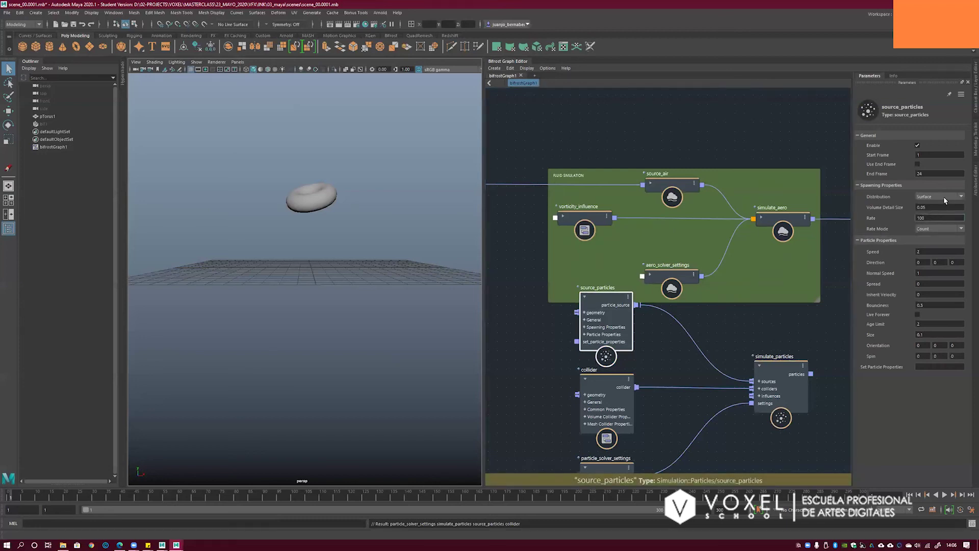
left_click(933, 197)
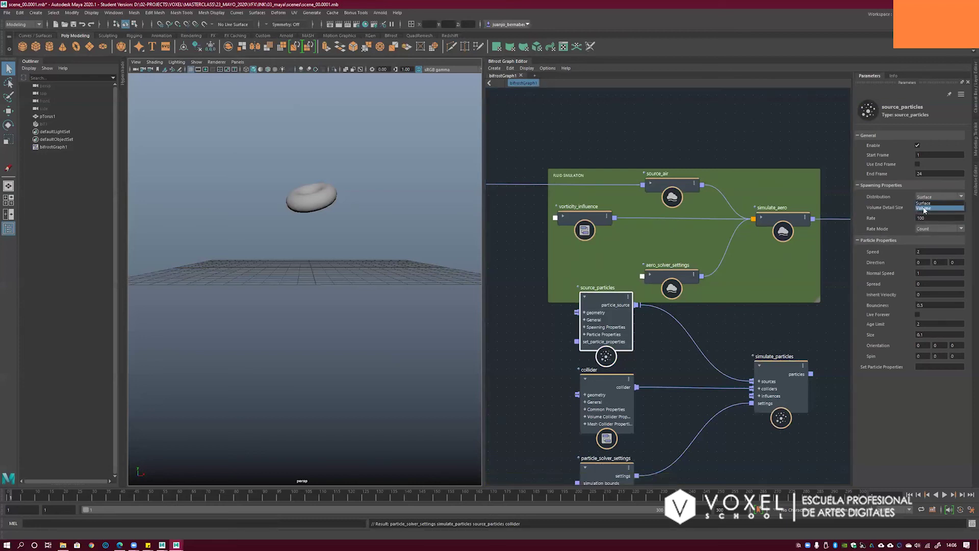
left_click(915, 268)
middle_click_drag(699, 336, 676, 314, "alt")
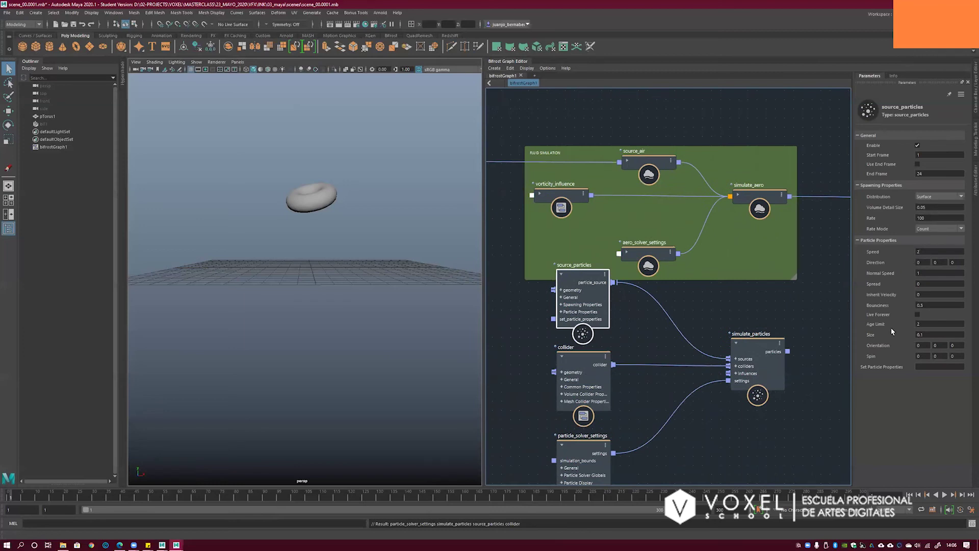
middle_click_drag(616, 356, 653, 348, "alt")
- Delete the collider node and reposition source_particles and simulate_particles clear of the FLUID SIMULATION backdrop
left_click_drag(617, 356, 608, 355)
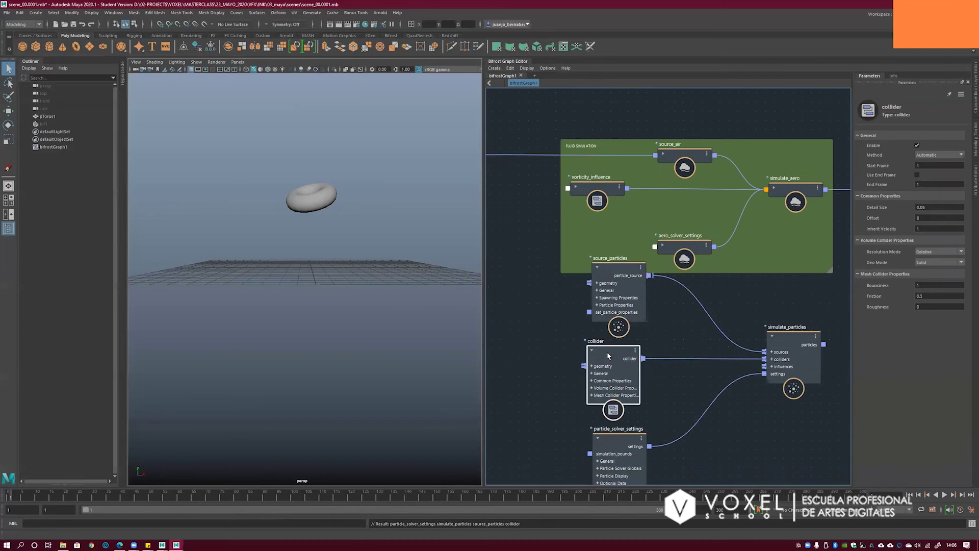
key("Delete")
left_click_drag(628, 285, 622, 324)
left_click_drag(800, 392, 818, 395)
left_click_drag(619, 369, 622, 375)
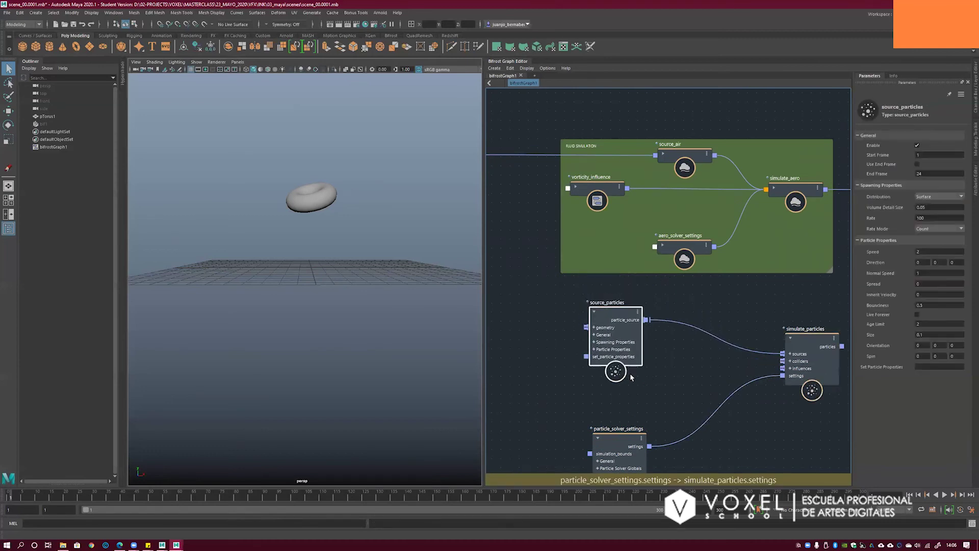
- Move pTorusShape1 and the output node farther out and shift the FLUID SIMULATION backdrop away from the particle nodes
scroll(703, 371, "down", 3)
middle_click_drag(703, 372, 761, 364, "alt")
left_click_drag(560, 237, 505, 266)
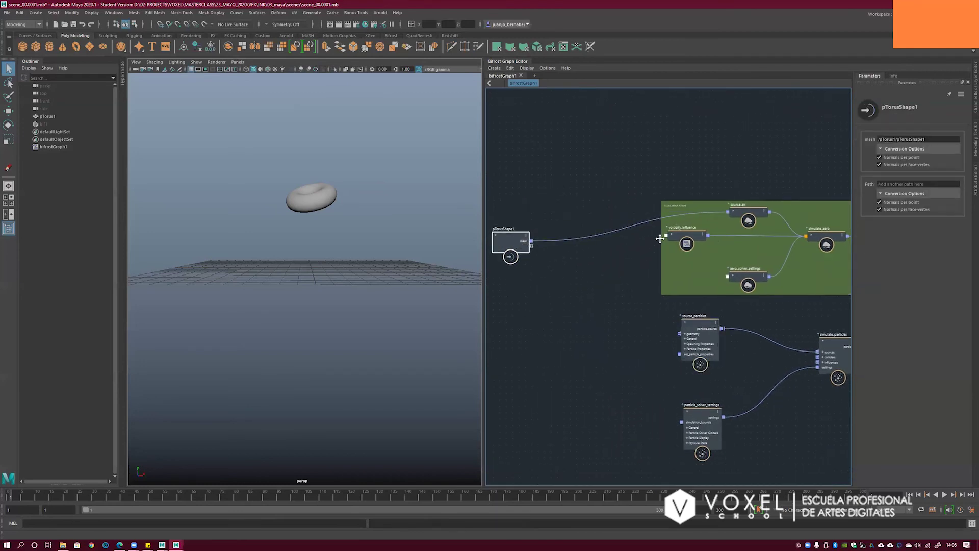
middle_click_drag(660, 239, 532, 238, "alt")
left_click_drag(677, 206, 659, 126)
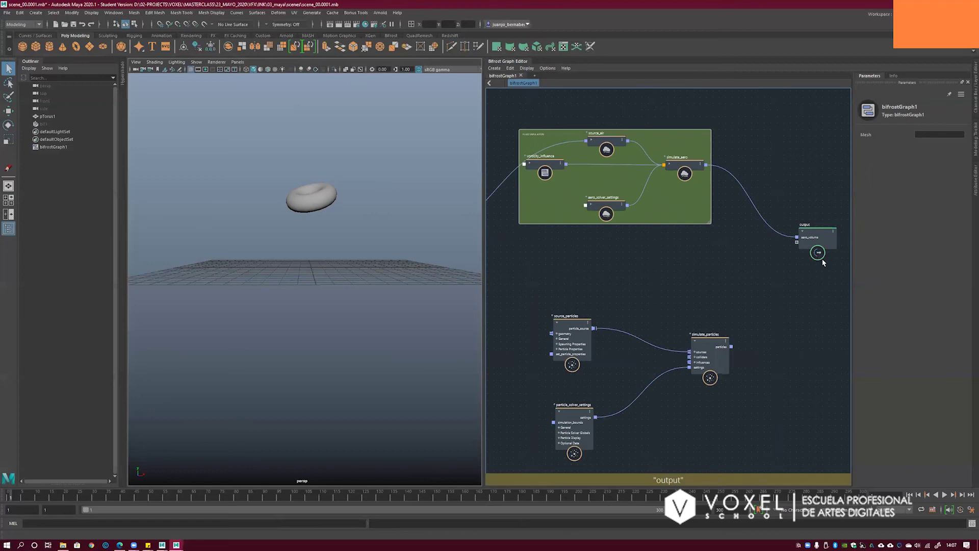
left_click_drag(821, 256, 865, 279)
right_click_drag(738, 284, 738, 255, "alt")
middle_click_drag(738, 255, 804, 218, "alt")
left_click_drag(552, 221, 531, 221)
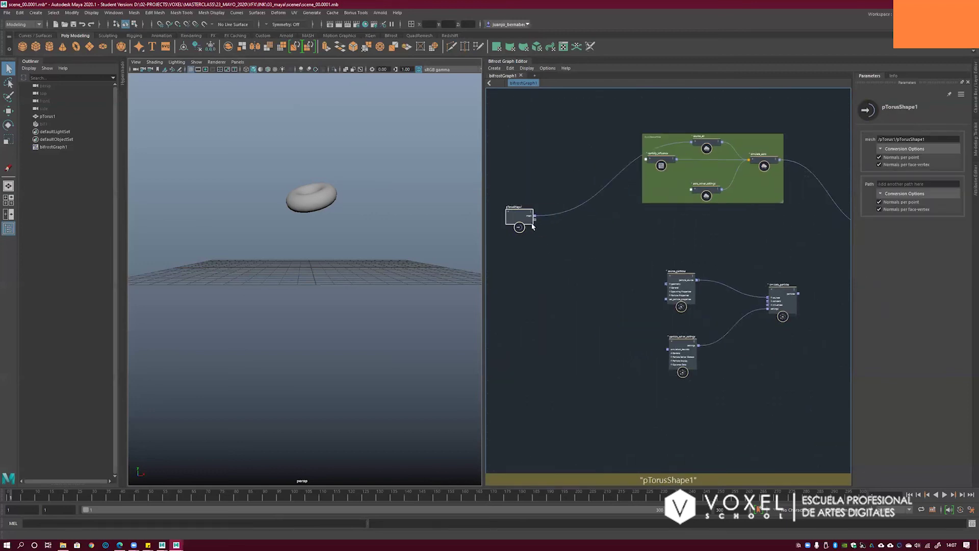
- Connect the mesh output of pTorusShape1 to the geometry input of source_particles
middle_click_drag(567, 254, 546, 250, "alt")
scroll(547, 251, "up", 2)
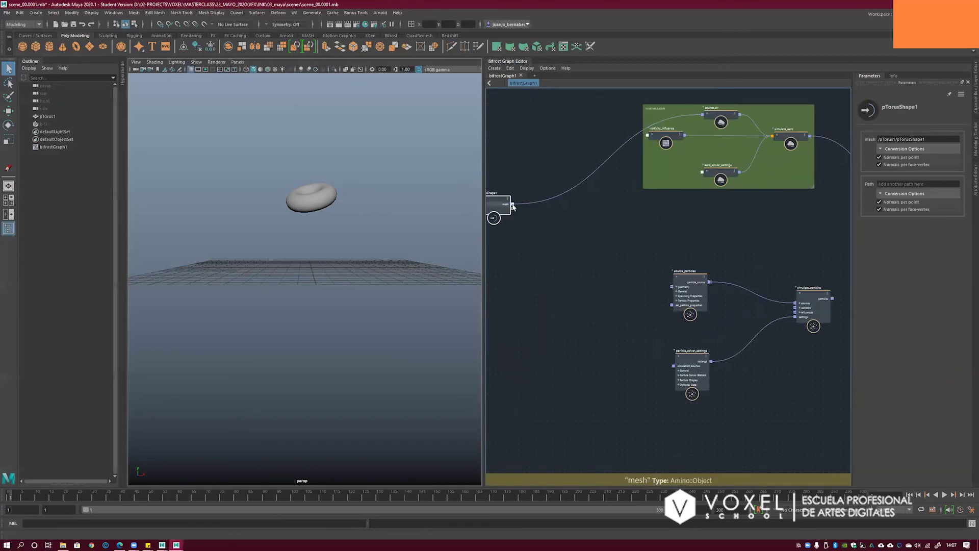
left_click_drag(513, 204, 692, 281)
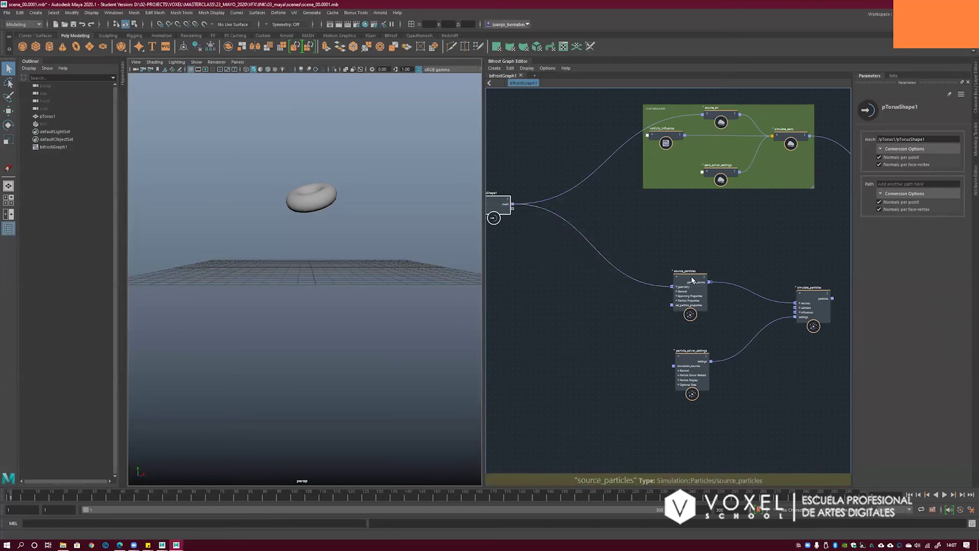
- Bring the output node slightly closer and connect the particles port of simulate_particles to it as a new input
middle_click_drag(646, 260, 479, 265, "alt")
scroll(612, 268, "up", 1)
scroll(630, 275, "up", 1)
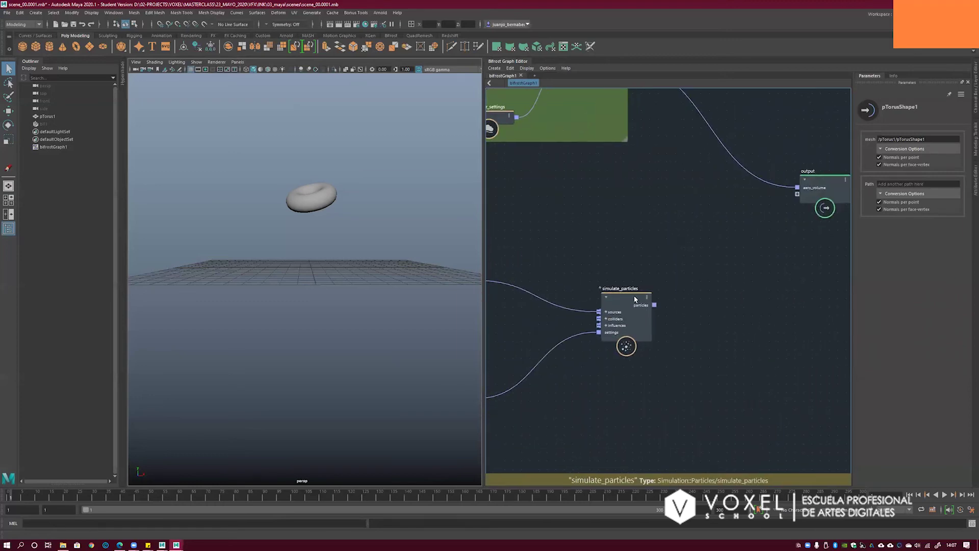
left_click(640, 298)
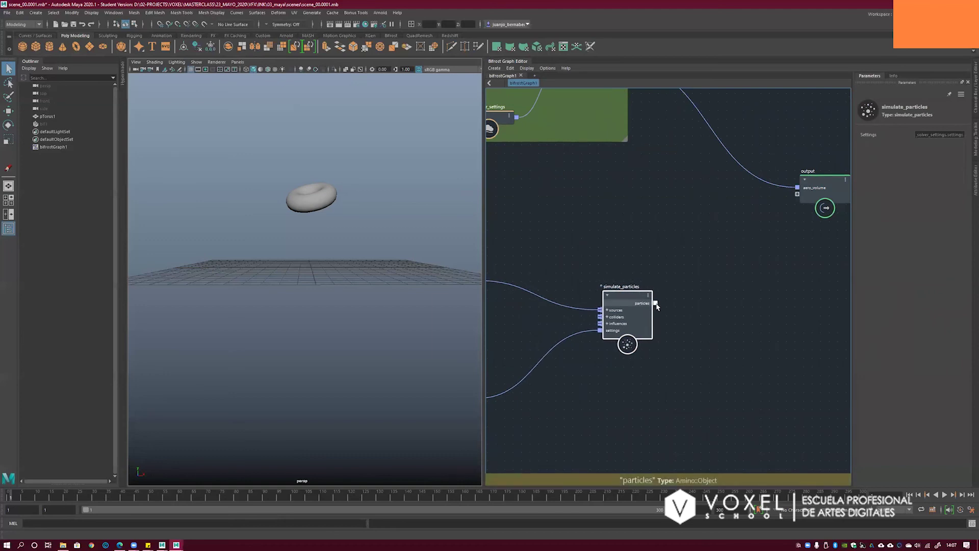
left_click_drag(817, 182, 803, 184)
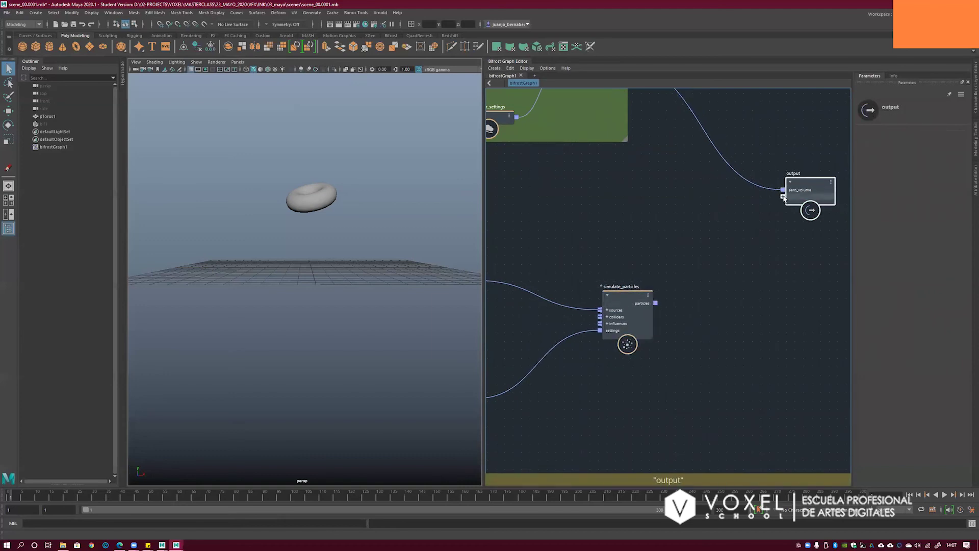
left_click_drag(662, 307, 780, 210)
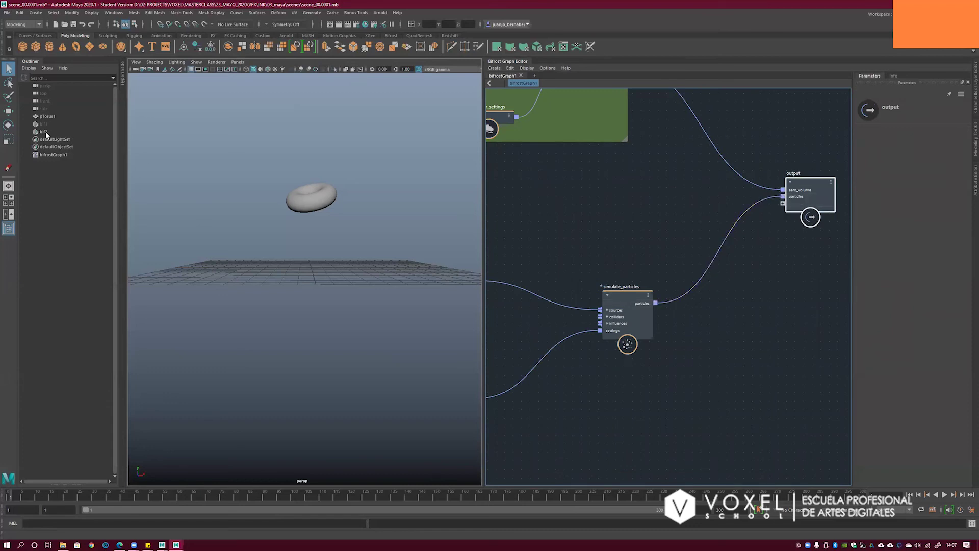
- Play the particle simulation and examine how the particles fall from the torus
left_click_drag(284, 230, 323, 255, "alt")
right_click_drag(323, 255, 285, 254, "alt")
middle_click_drag(285, 254, 261, 243, "alt")
left_click_drag(261, 242, 315, 258, "alt")
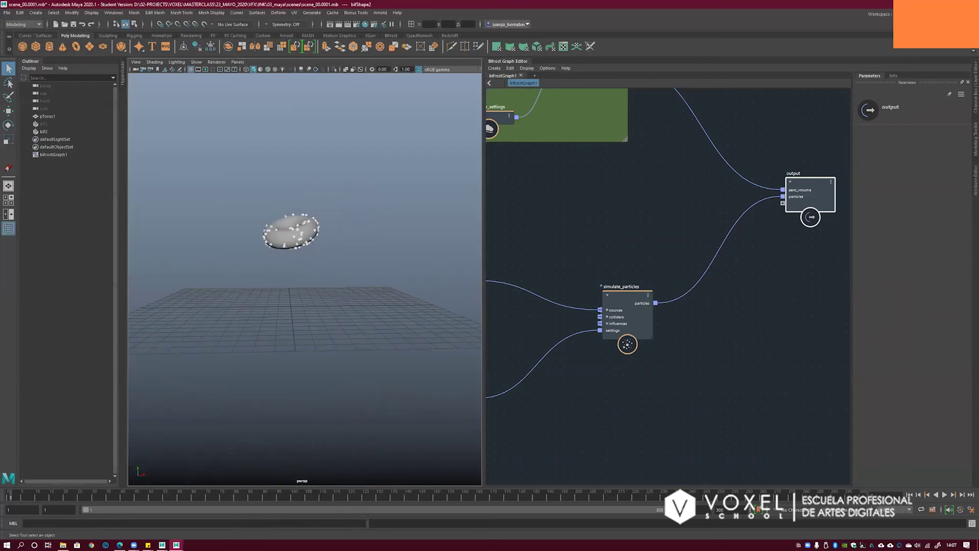
left_click(946, 495)
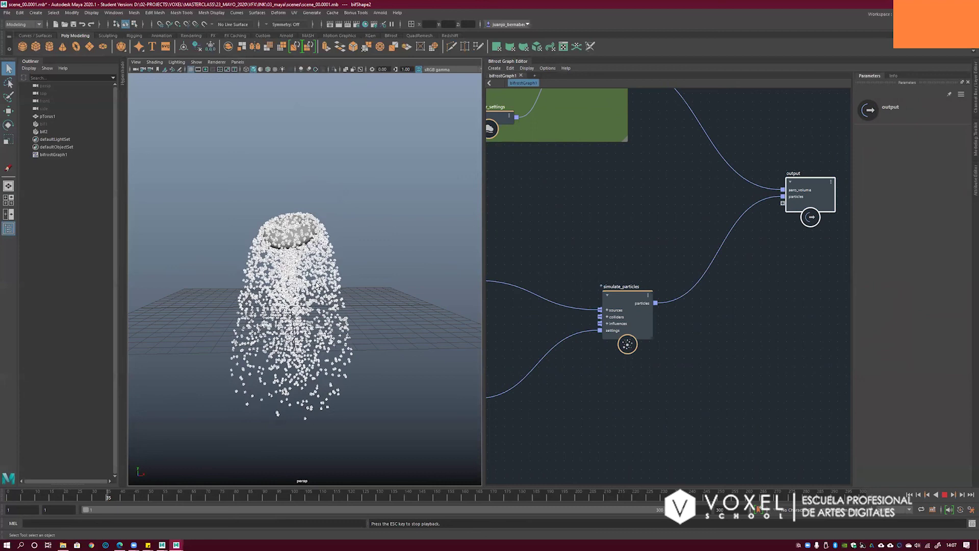
key("Escape")
left_click_drag(393, 257, 357, 256, "alt")
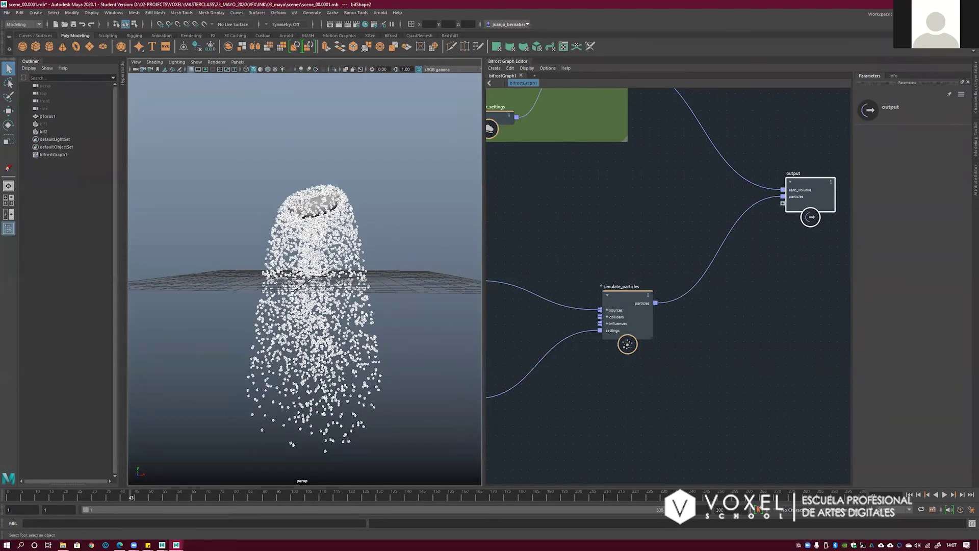
- Examine the source_air and aero_solver_settings parameters and the expanded ports of simulate_aero, leaving that node collapsed
middle_click_drag(512, 103, 597, 202)
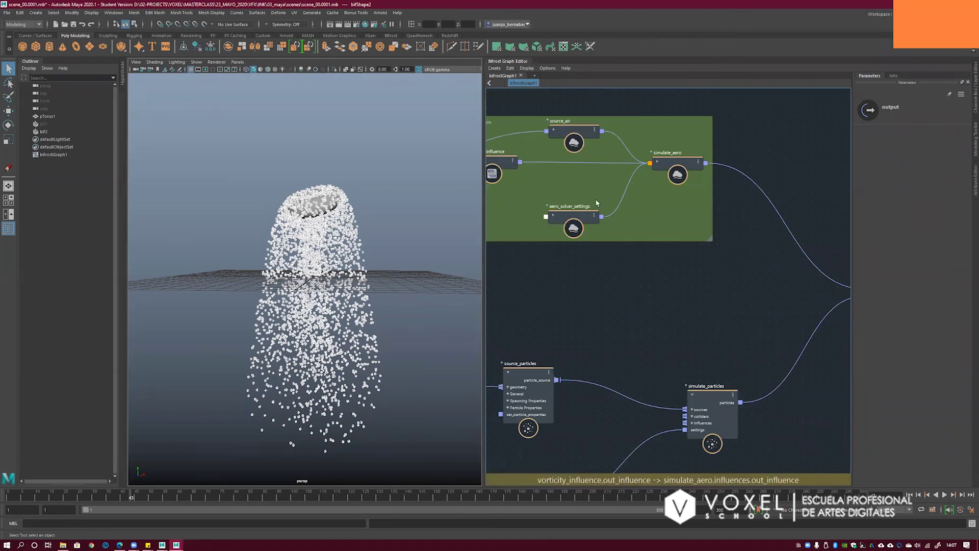
left_click(574, 141)
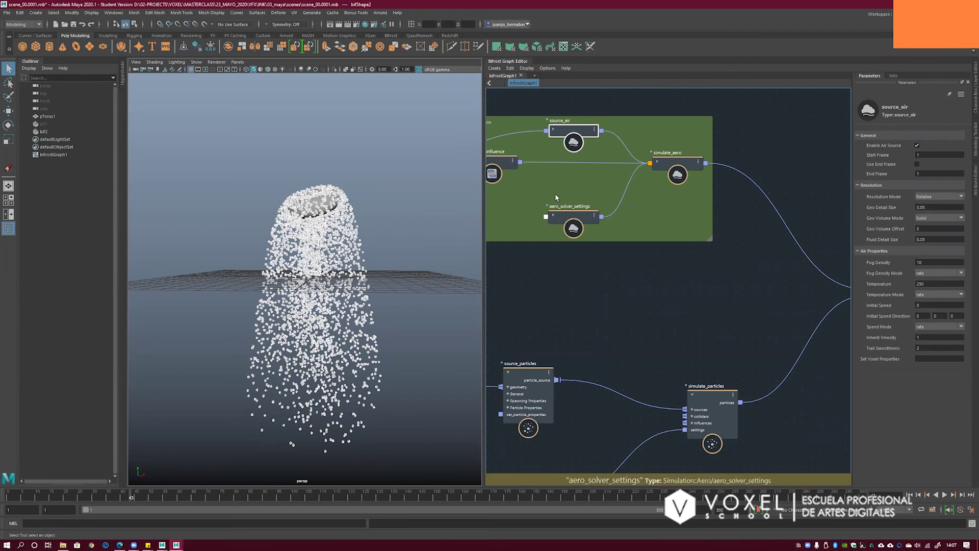
middle_click_drag(492, 173, 550, 192, "alt")
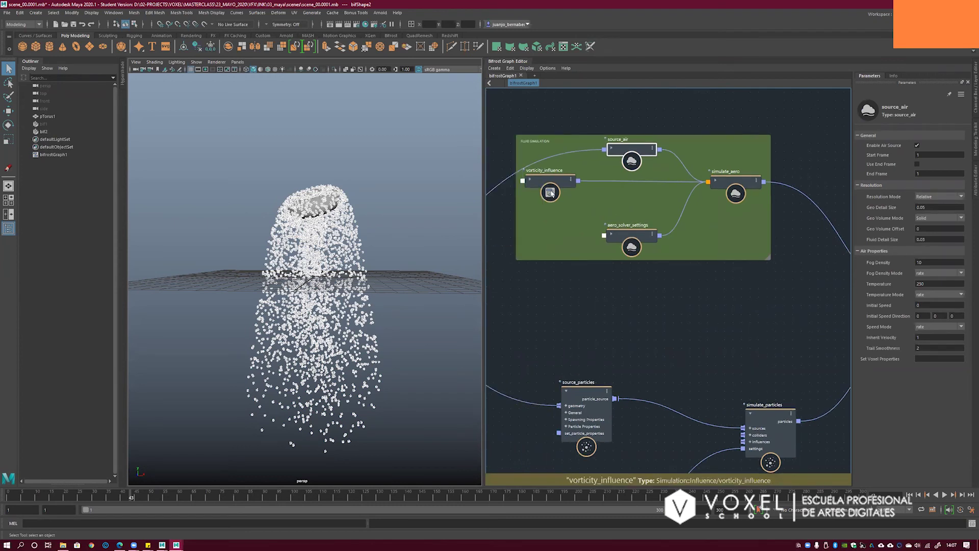
left_click(646, 245)
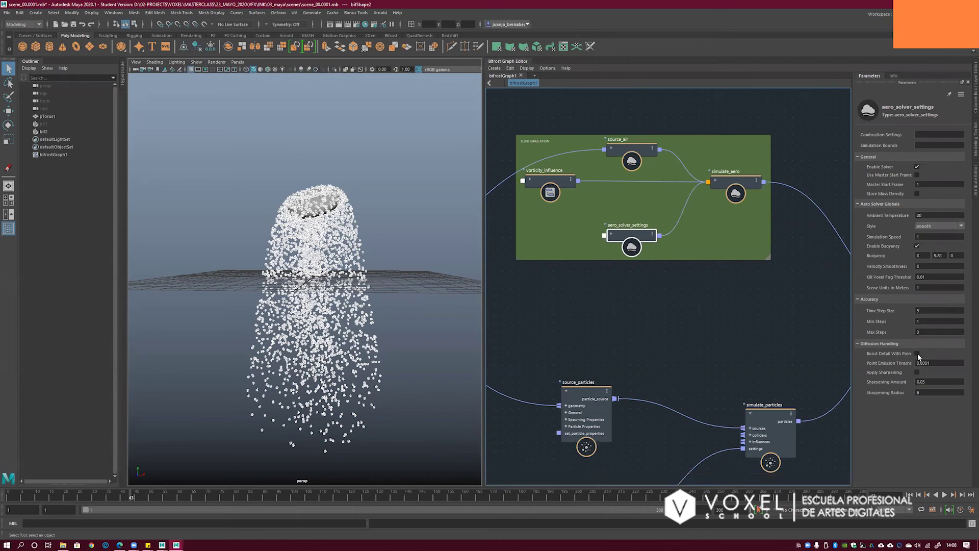
middle_click_drag(698, 280, 529, 304, "alt")
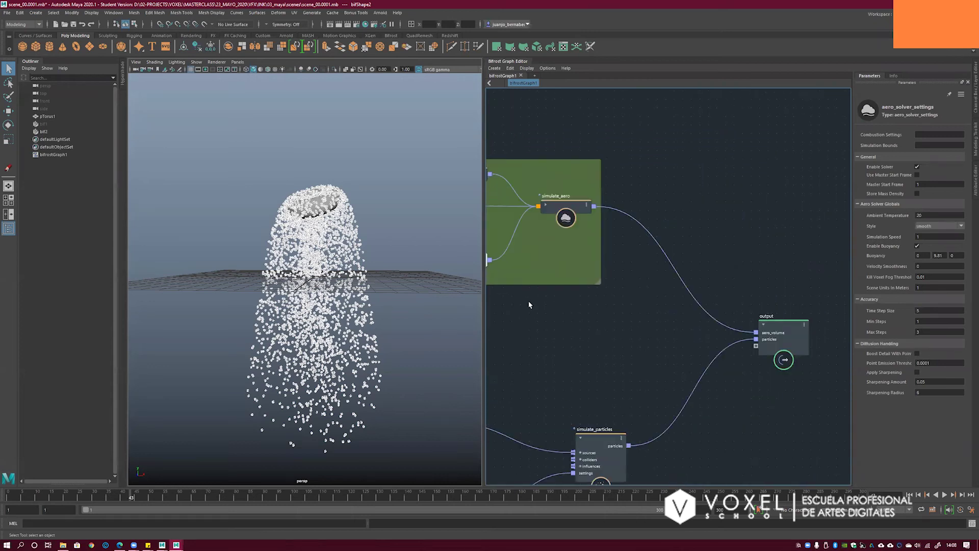
left_click(555, 216)
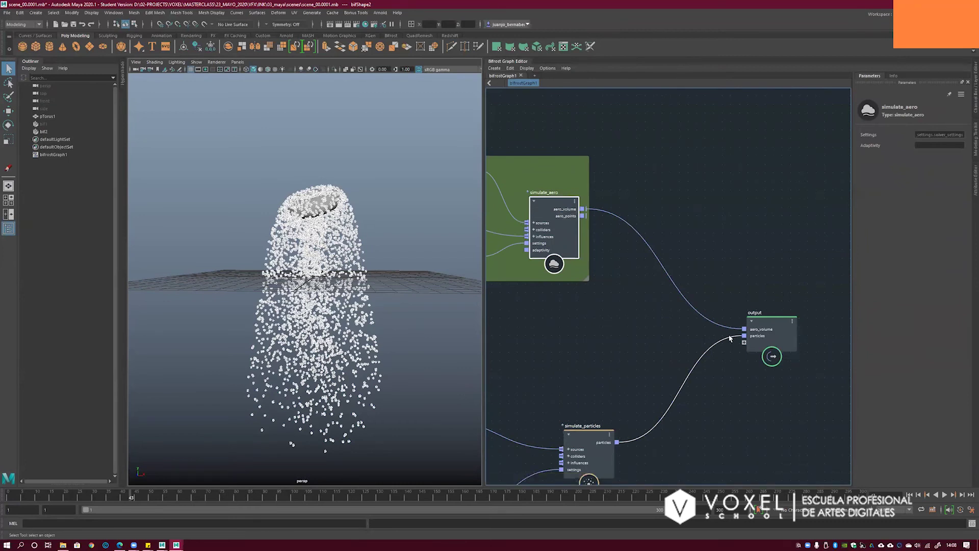
left_click(551, 206)
key("1")
left_click_drag(552, 213, 549, 218)
middle_click_drag(525, 209, 626, 214, "alt")
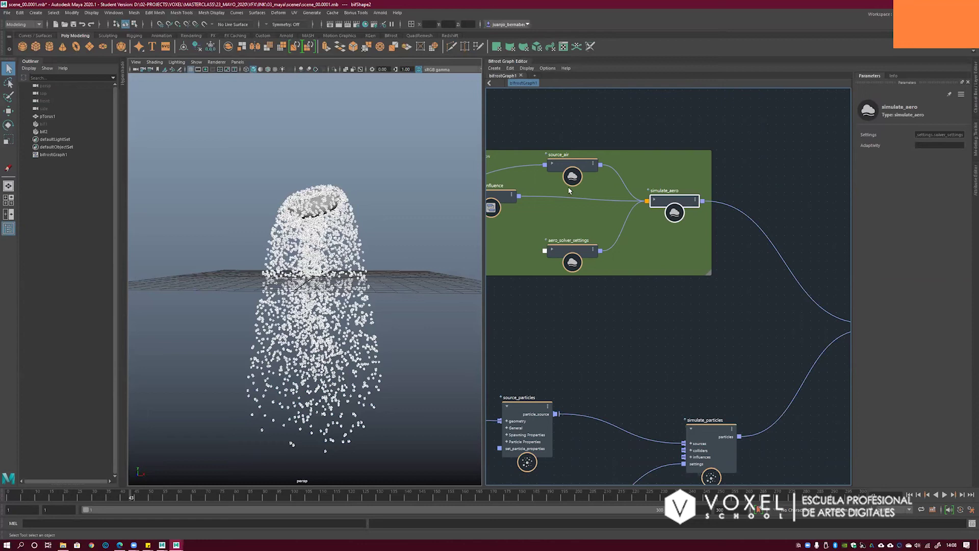
- Examine the source_particles parameters and the size and shape of the emitted particles around the torus up close
scroll(663, 255, "down", 5)
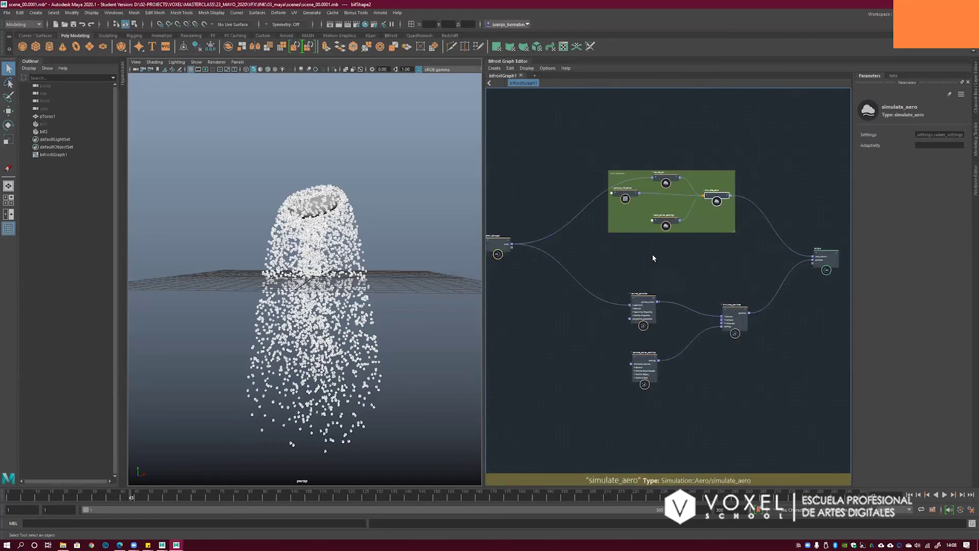
middle_click_drag(653, 258, 632, 244)
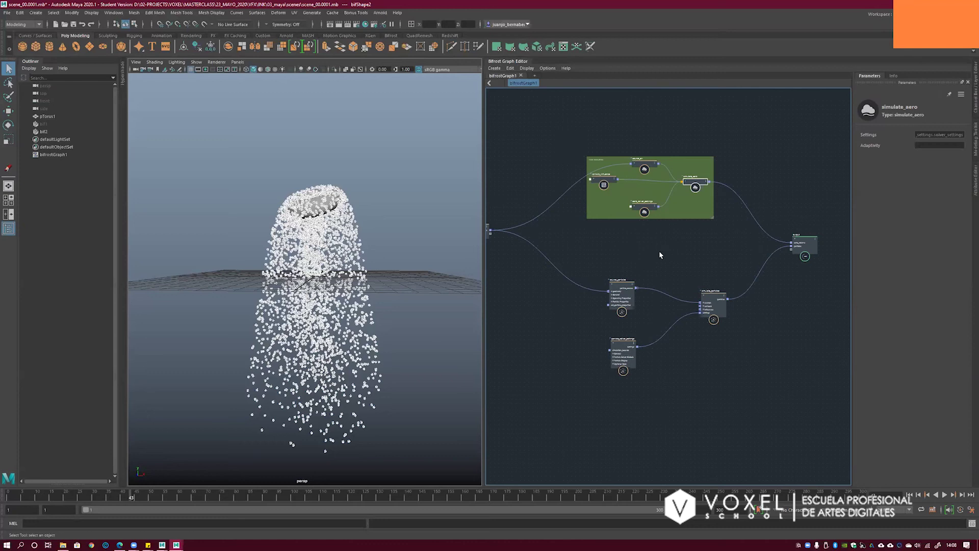
scroll(660, 283, "up", 4)
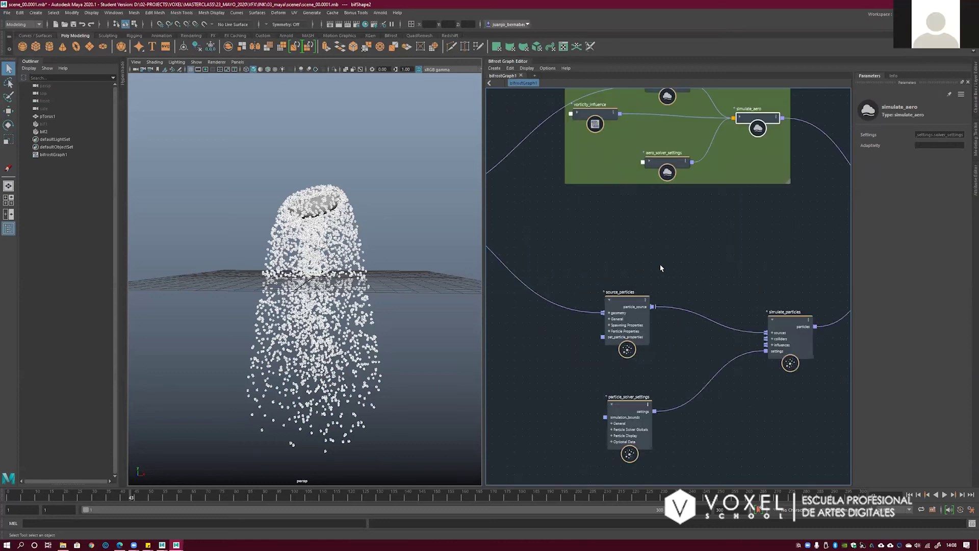
middle_click_drag(579, 259, 592, 230, "alt")
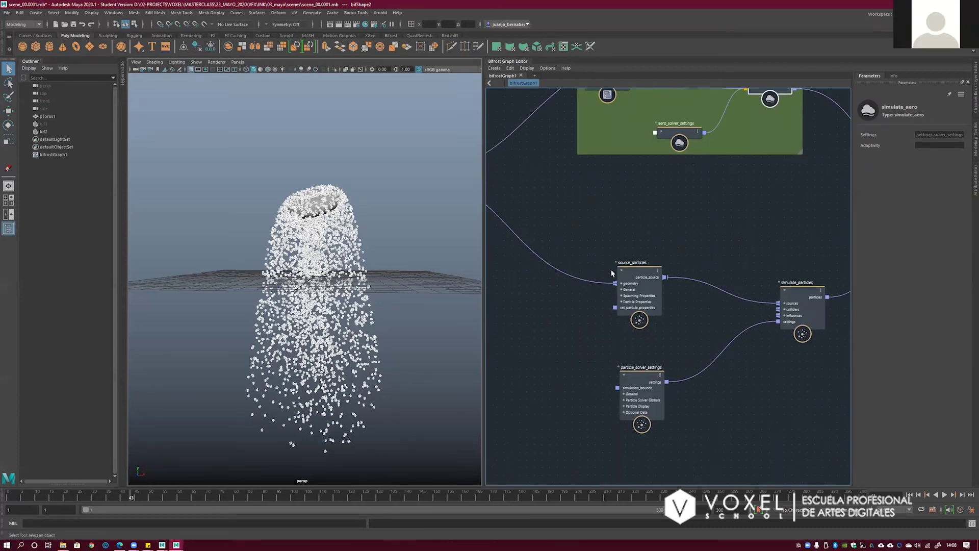
left_click(634, 273)
middle_click_drag(699, 250, 642, 250, "alt")
scroll(684, 247, "up", 1)
mouse_move(400, 240)
left_mouse_down("alt")
mouse_move(435, 237)
mouse_move(418, 240)
left_mouse_up("alt")
scroll(413, 234, "up", 2)
middle_click_drag(355, 259, 338, 247, "alt")
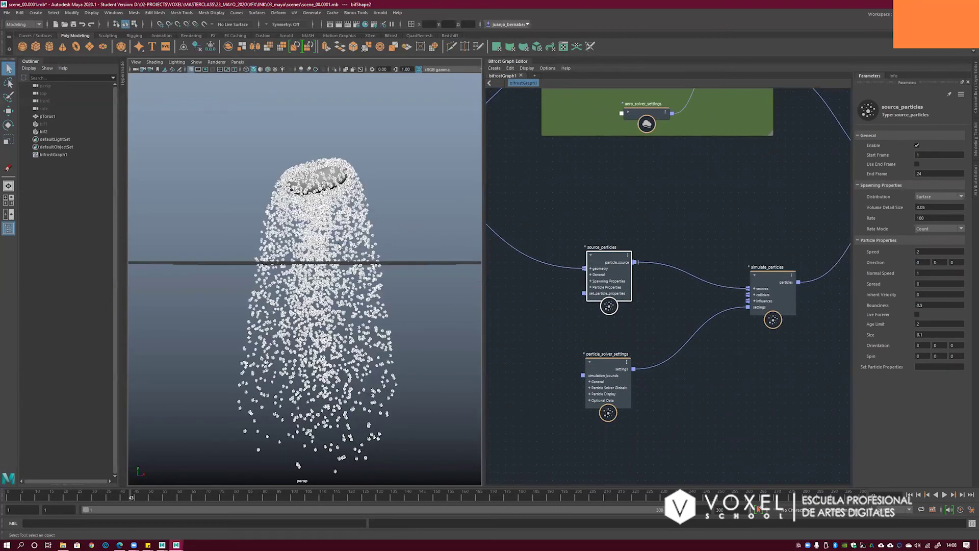
middle_click_drag(606, 250, 590, 247)
middle_click_drag(380, 195, 398, 292, "alt")
scroll(398, 292, "up", 8)
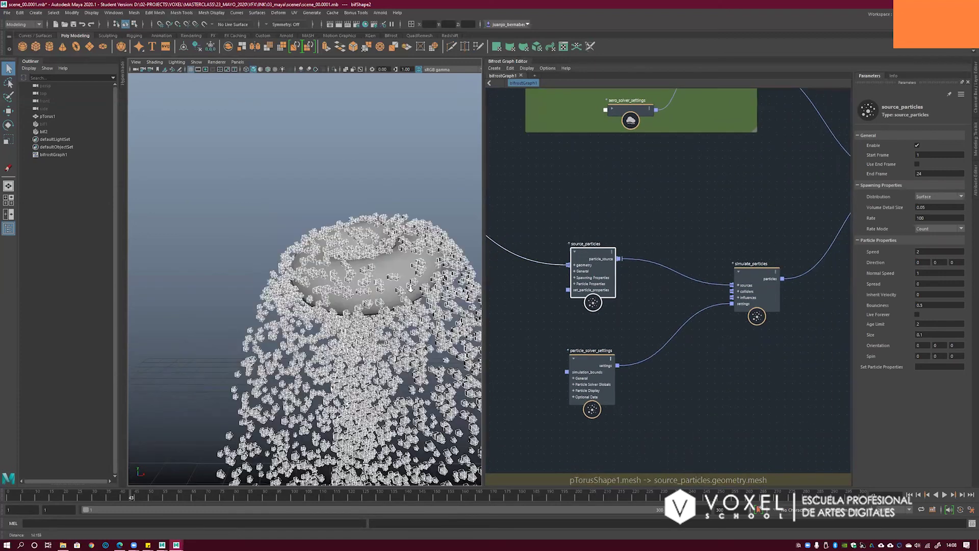
left_click_drag(398, 292, 336, 266, "alt")
scroll(337, 265, "up", 2)
left_click_drag(592, 254, 589, 255)
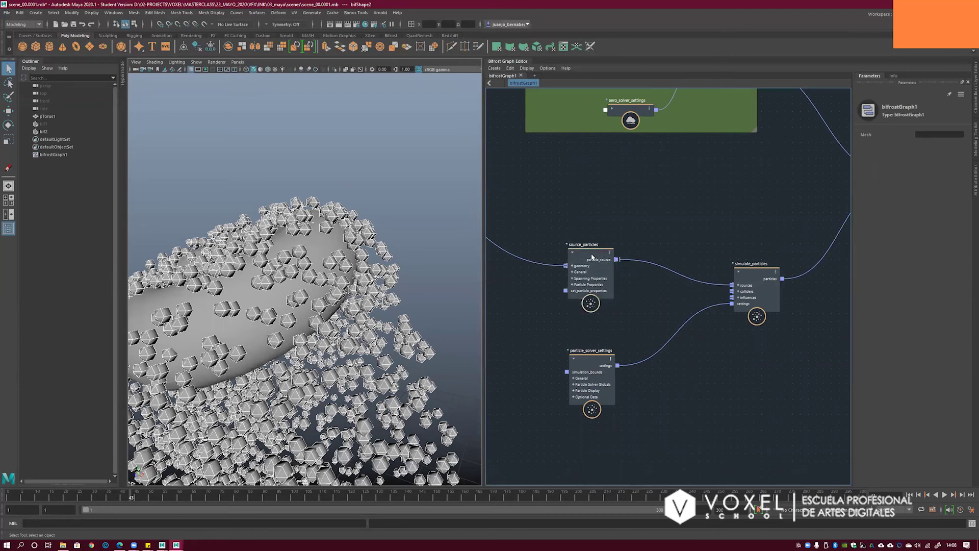
- Check the available particle display shapes in particle_solver_settings without choosing another one
left_click(592, 362)
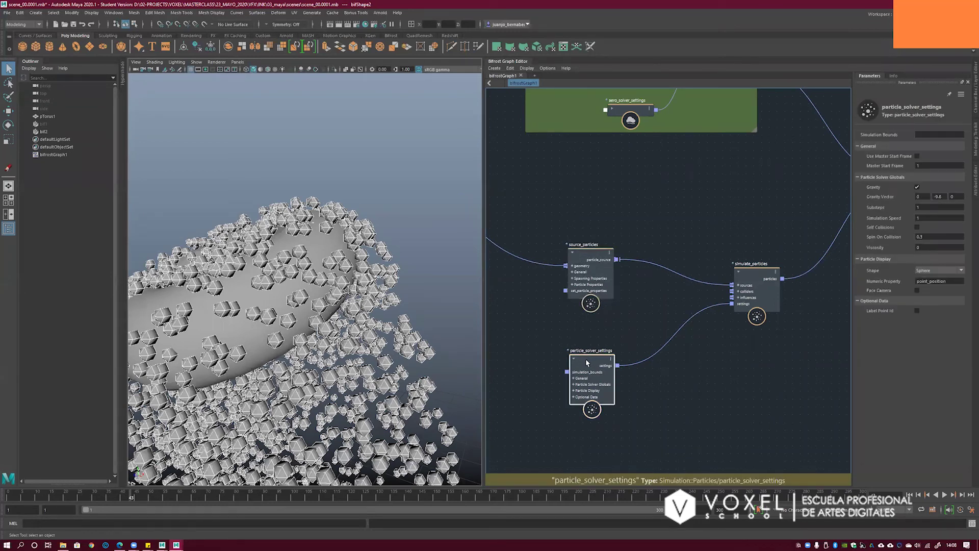
left_click(928, 271)
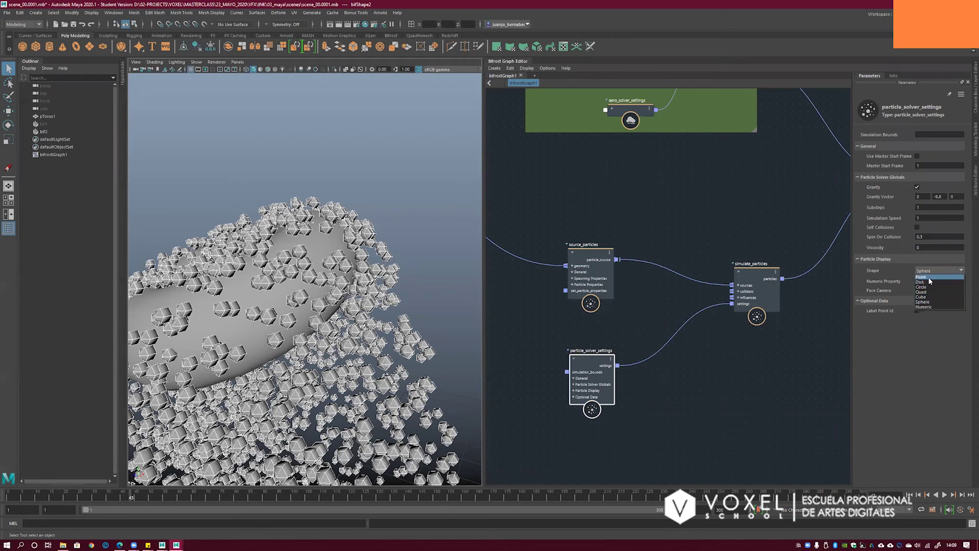
left_click(883, 278)
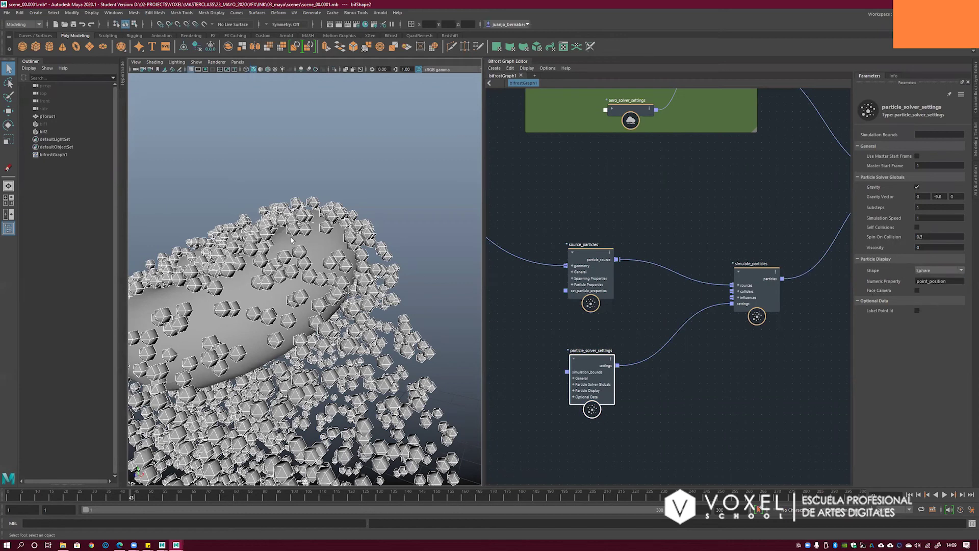
- Set the particle Size of source_particles to 0.005
right_click_drag(395, 308, 306, 331, "alt")
middle_click_drag(306, 331, 326, 267, "alt")
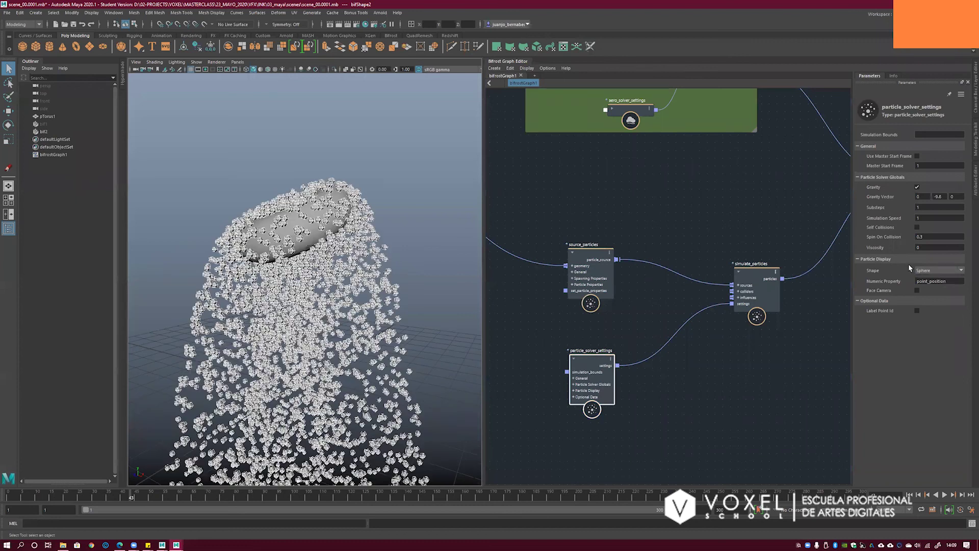
left_click(586, 261)
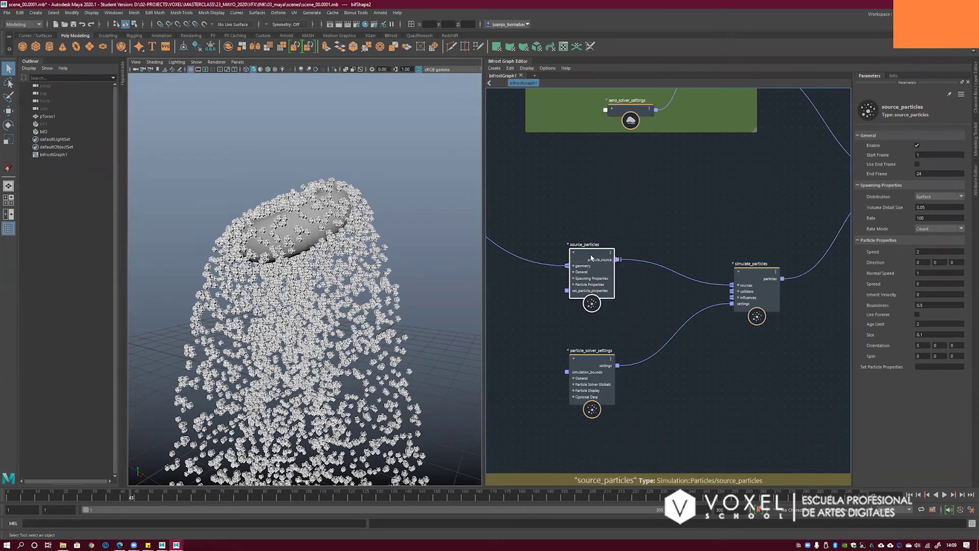
left_click(923, 336)
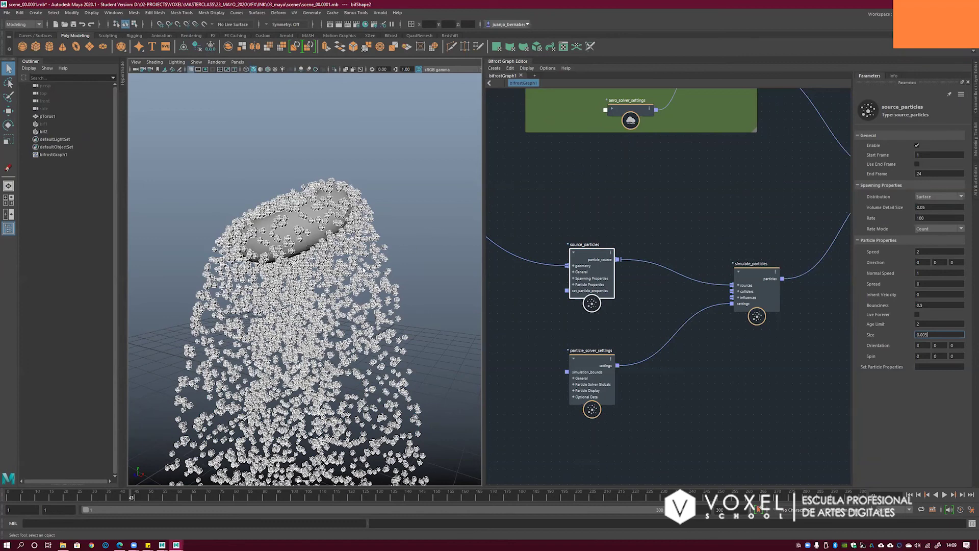
- Return the timeline to the first frame and set the source_particles size to 0.01
key("Return")
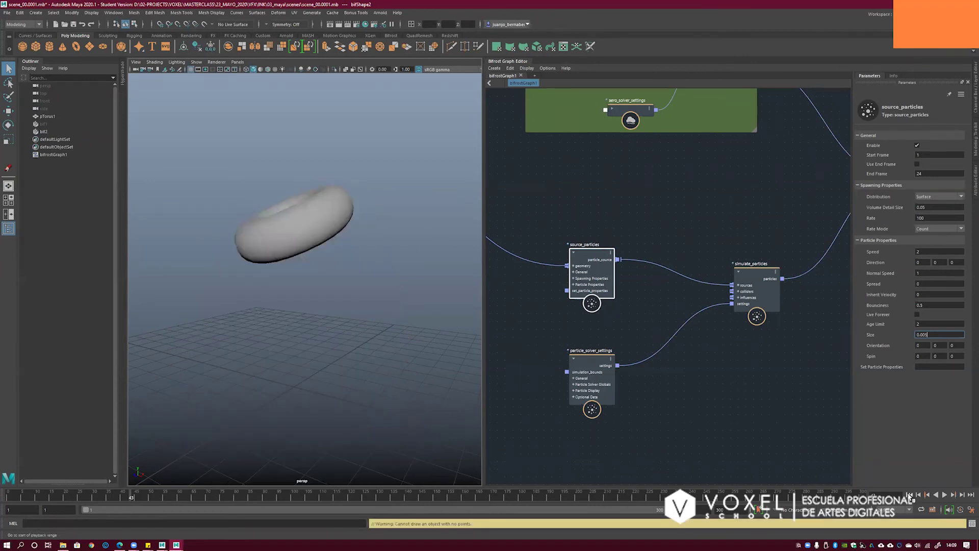
left_click(910, 494)
middle_click_drag(396, 235, 405, 269, "alt")
right_click_drag(406, 268, 455, 278, "alt")
mouse_move(291, 281)
right_mouse_down("alt")
mouse_move(263, 284)
mouse_move(283, 287)
right_mouse_up("alt")
left_click(926, 334)
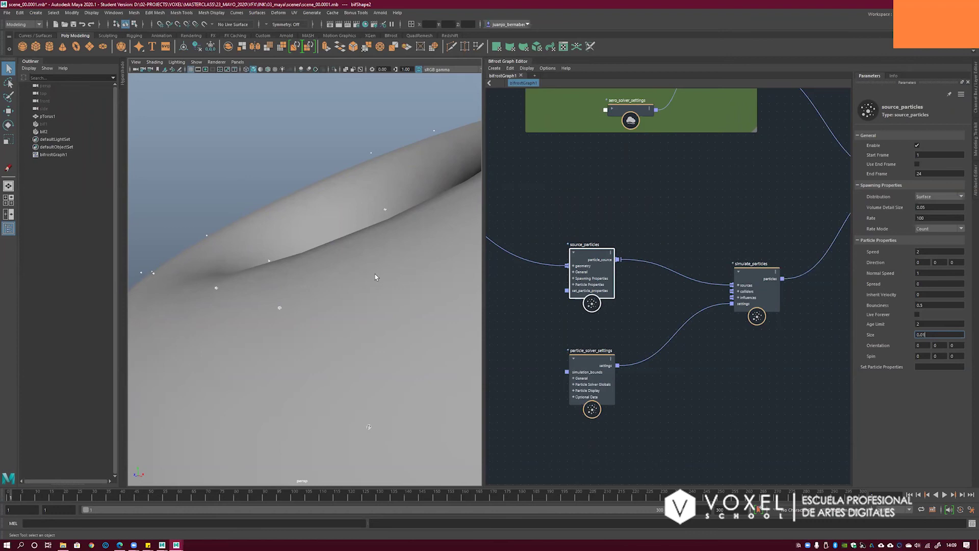
scroll(376, 277, "down", 3)
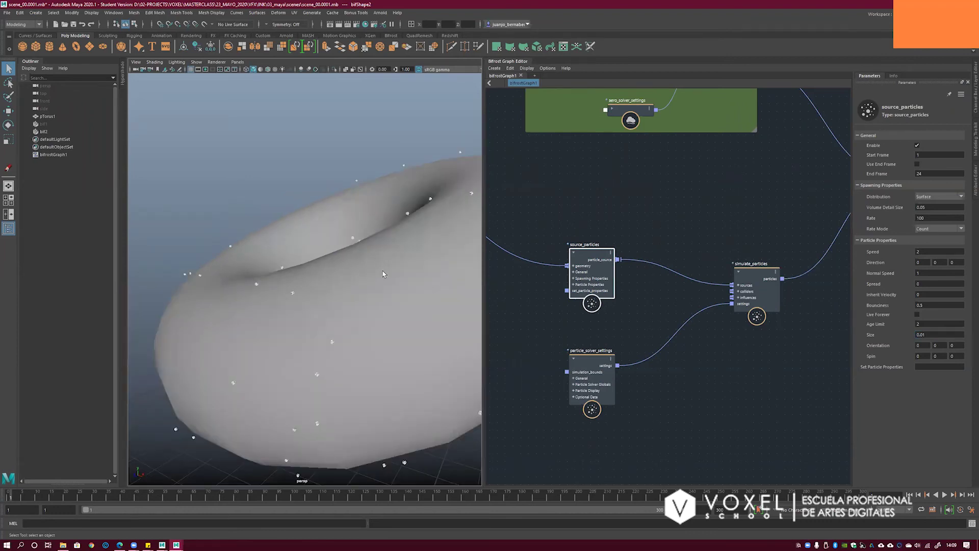
scroll(383, 274, "down", 5)
- Play the simulation to examine the smaller particles falling from the torus, stop playback and return to the first frame
left_click_drag(295, 280, 352, 278, "alt")
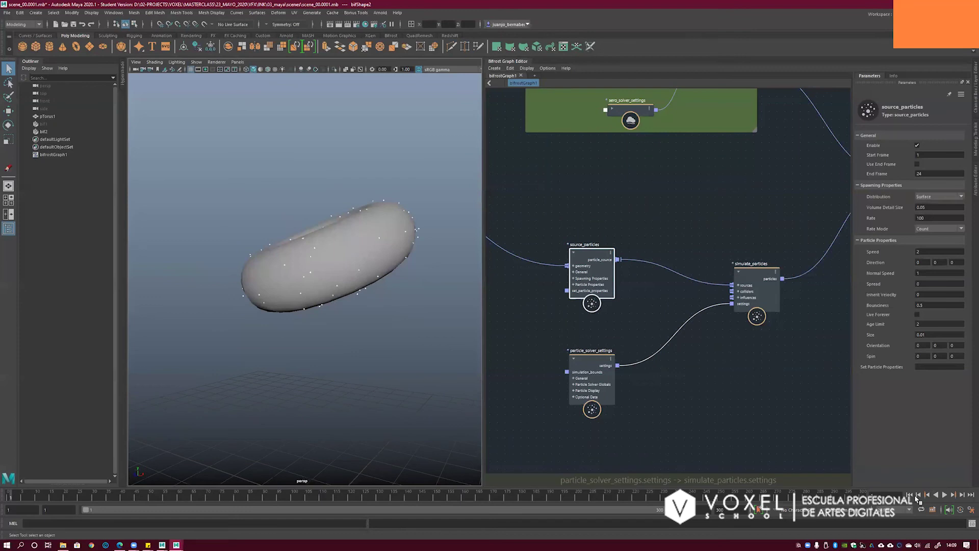
left_click(945, 496)
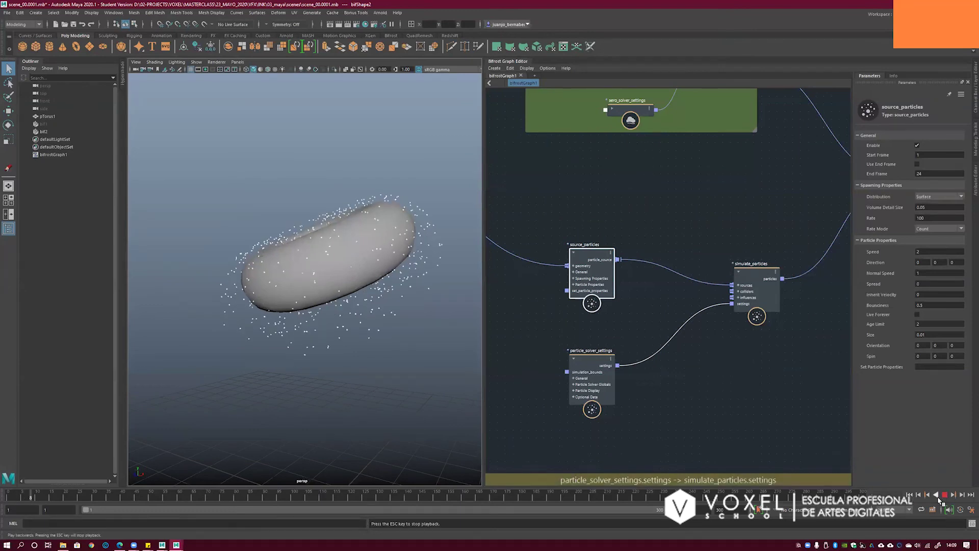
scroll(361, 309, "down", 3)
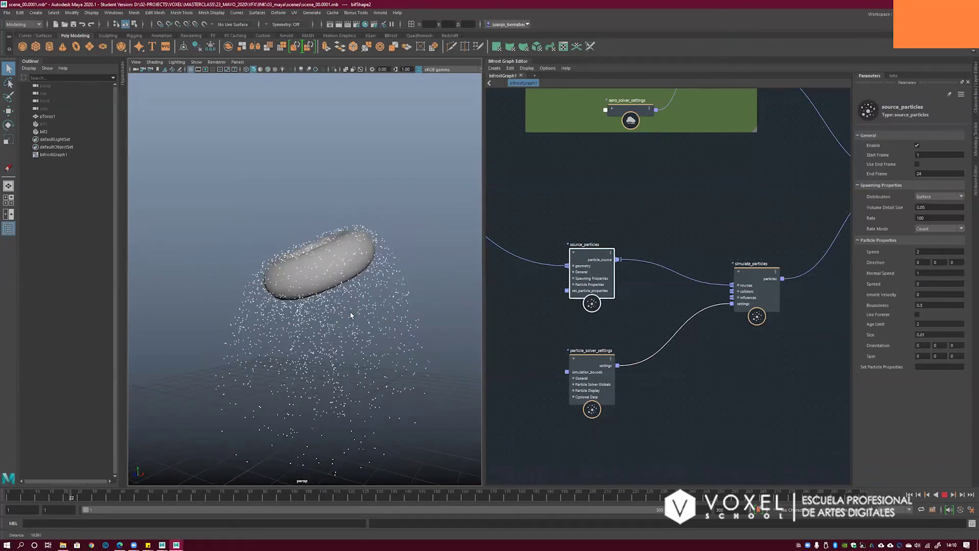
middle_click_drag(365, 340, 371, 284, "alt")
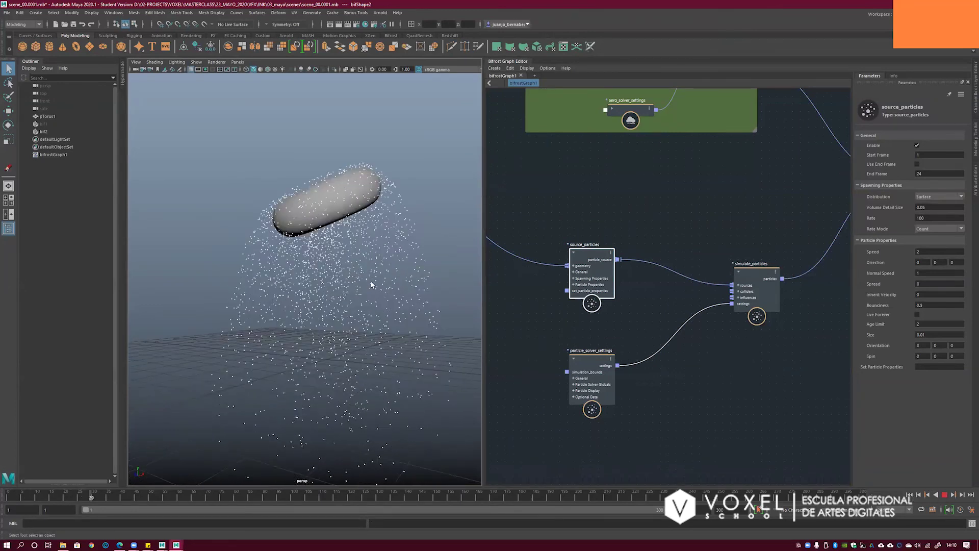
key("Escape")
mouse_move(342, 297)
left_mouse_down("alt")
mouse_move(388, 302)
mouse_move(375, 245)
mouse_move(340, 289)
left_mouse_up("alt")
key("alt+shift+v")
- Select the torus and move the simulate_particles node slightly down in the Bifrost graph
left_click(335, 289)
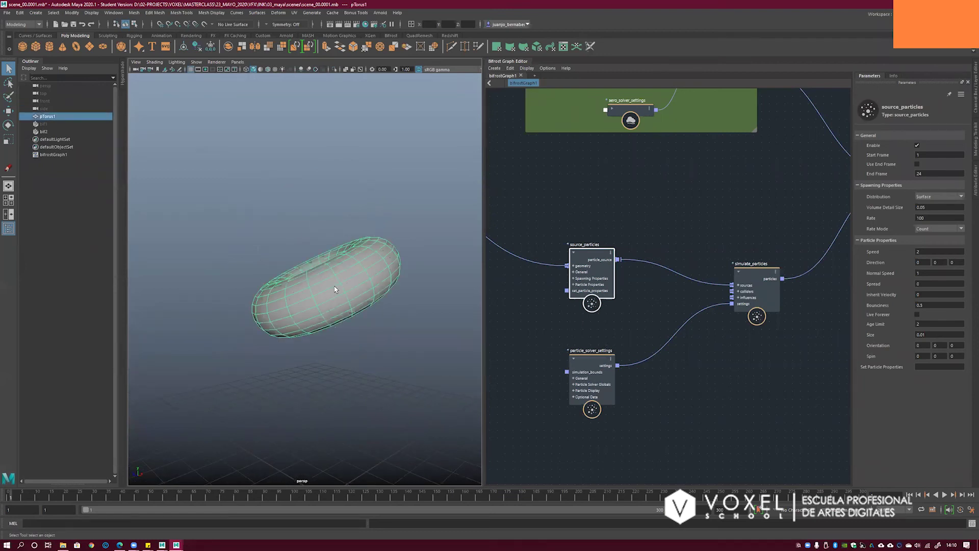
left_click_drag(754, 272, 750, 288)
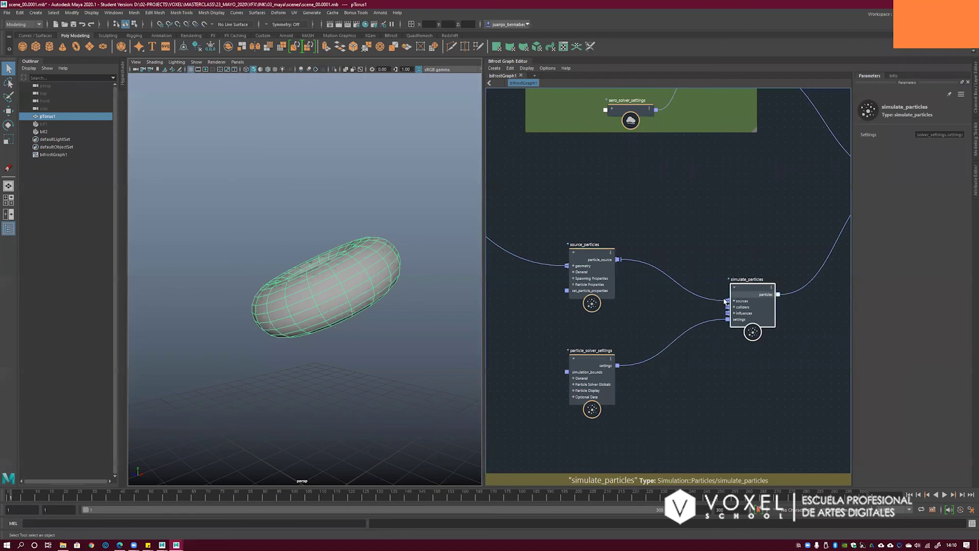
middle_click_drag(704, 228, 702, 241, "alt")
scroll(701, 241, "down", 3)
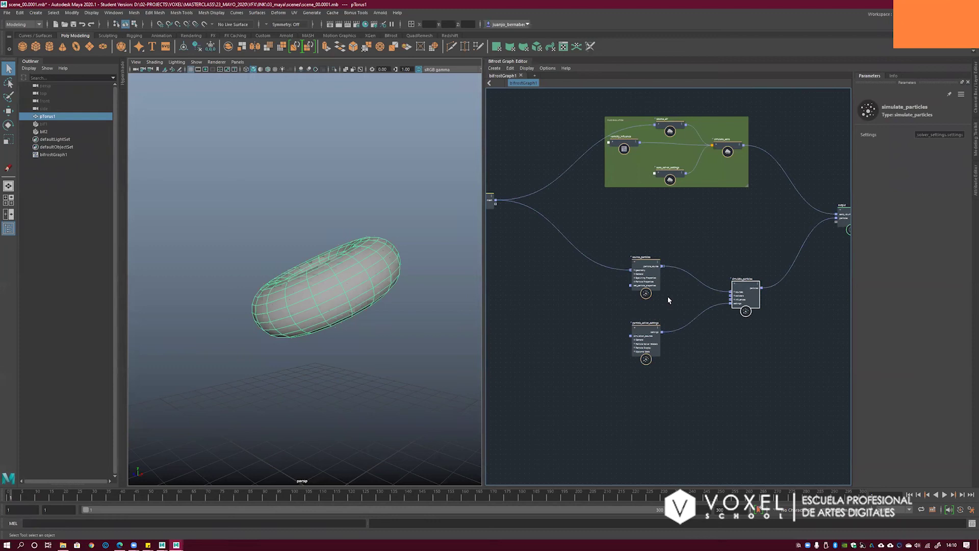
- Examine the parameters of the source_particles and particle_solver_settings nodes
scroll(704, 270, "up", 5)
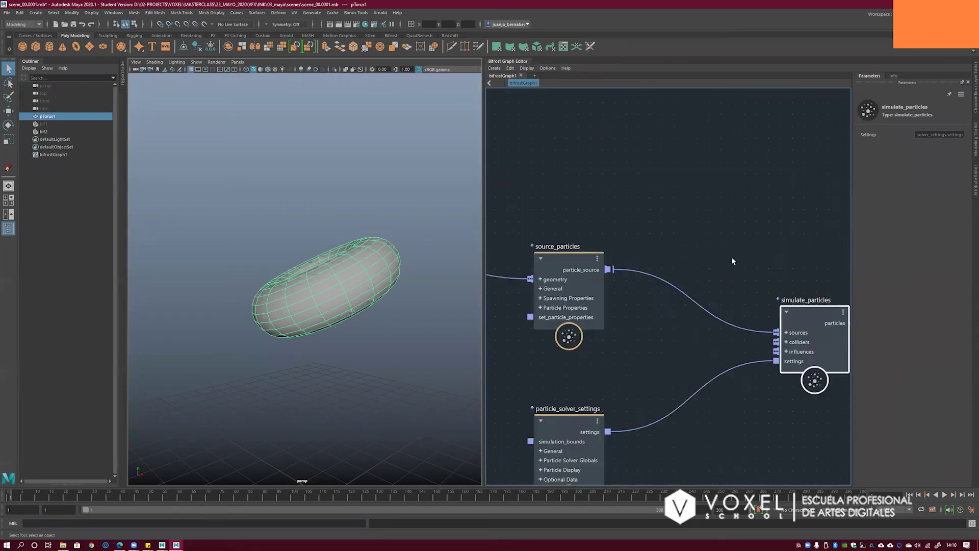
left_click(537, 264)
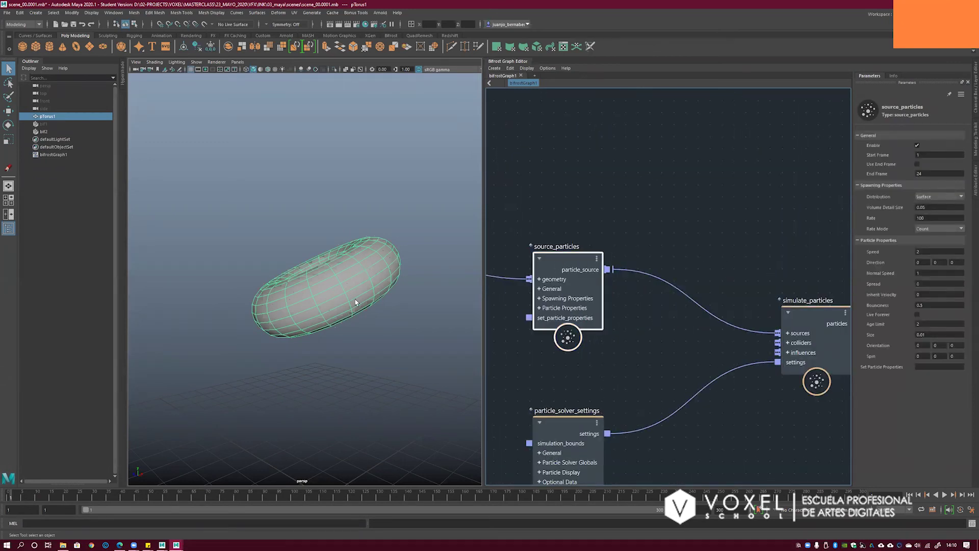
middle_click_drag(580, 233, 617, 175, "alt")
left_click(599, 365)
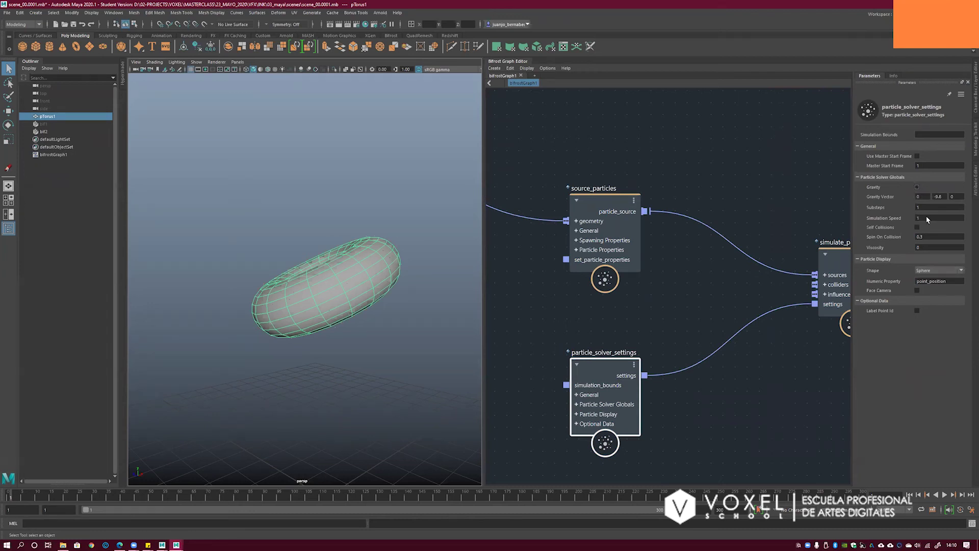
middle_click_drag(602, 200, 607, 230, "alt")
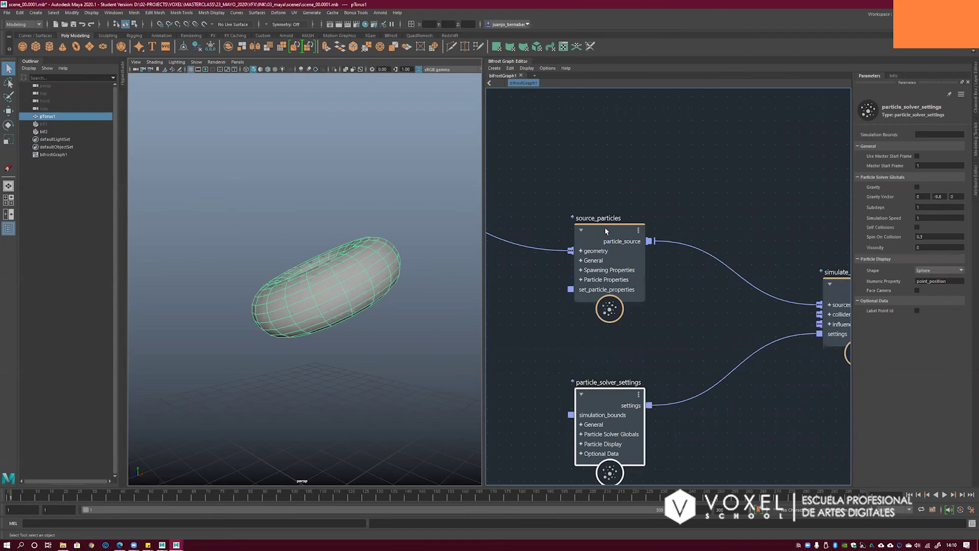
- Set the Speed of source_particles to 0 and open its Normal Speed for editing
left_click(607, 231)
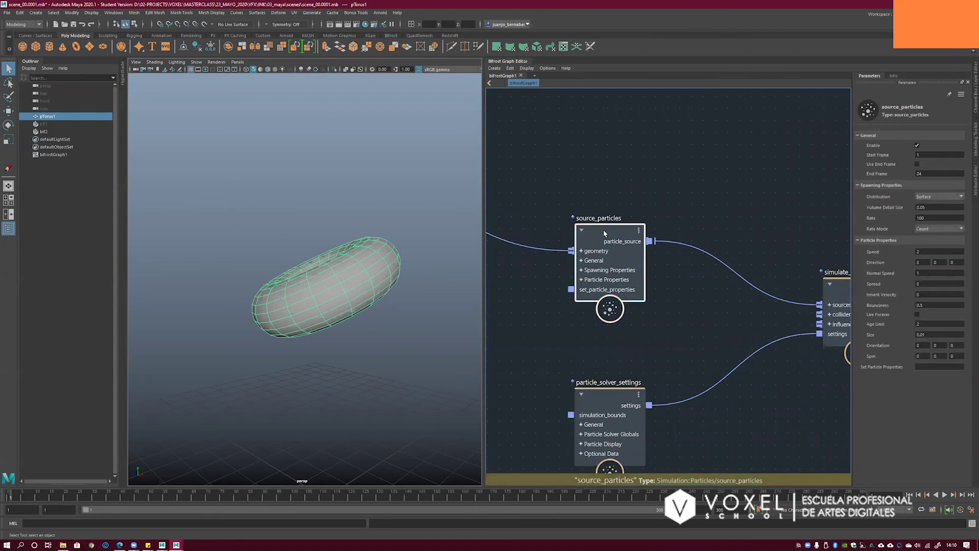
left_click(923, 252)
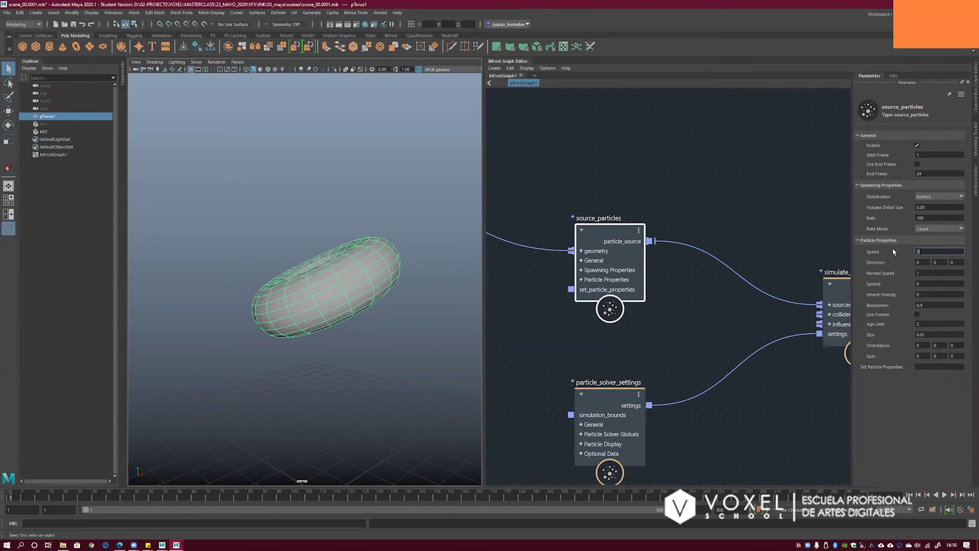
key("Tab")
left_click(916, 274)
left_click(727, 216)
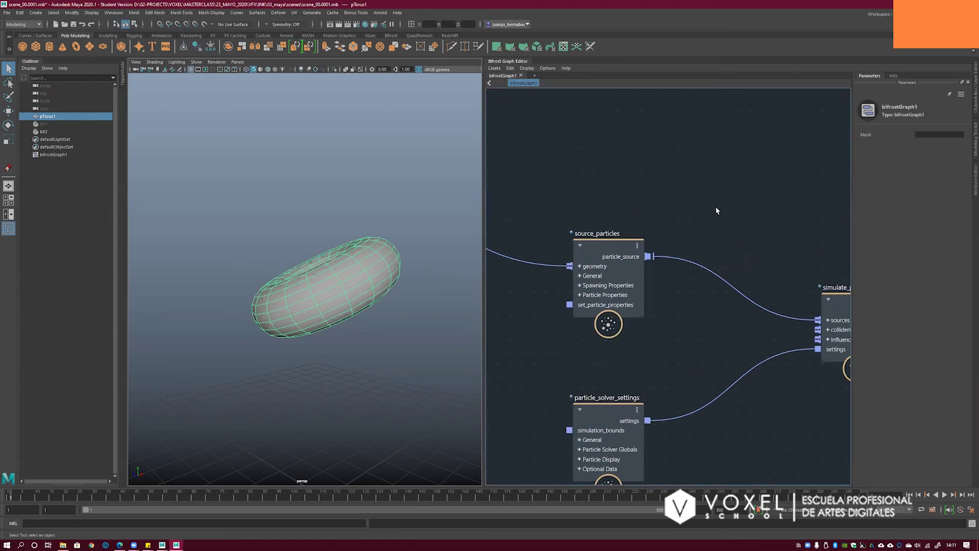
- Pause the execution of the Bifrost graph
mouse_move(546, 71)
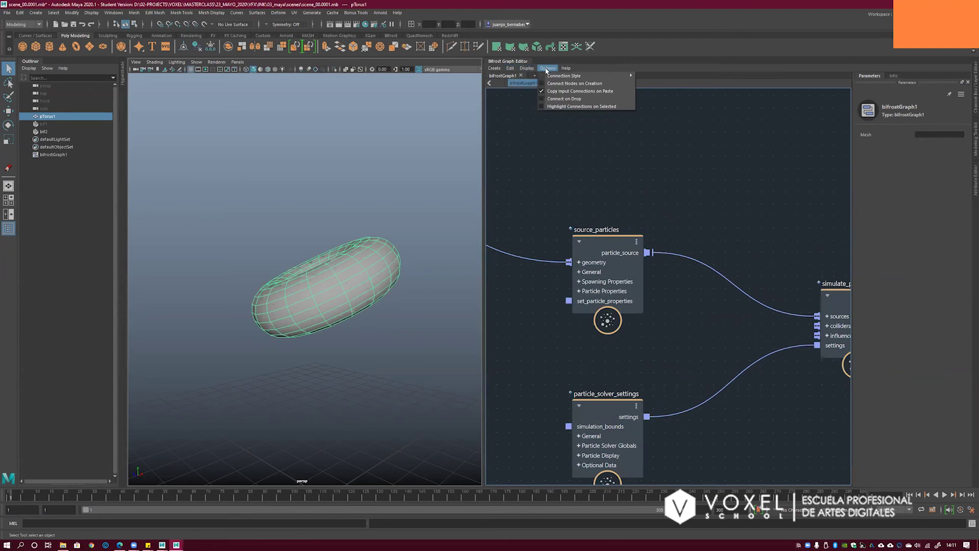
mouse_move(499, 70)
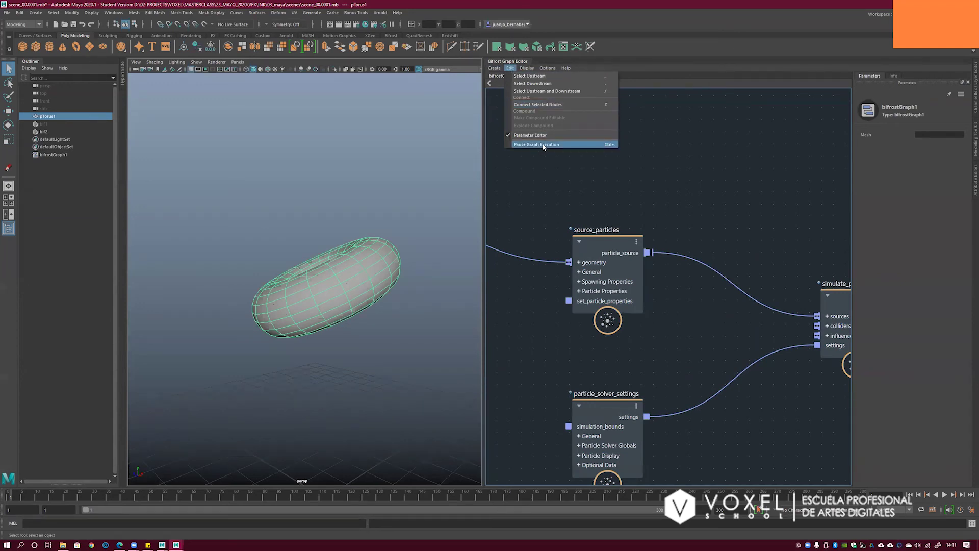
left_click(671, 182)
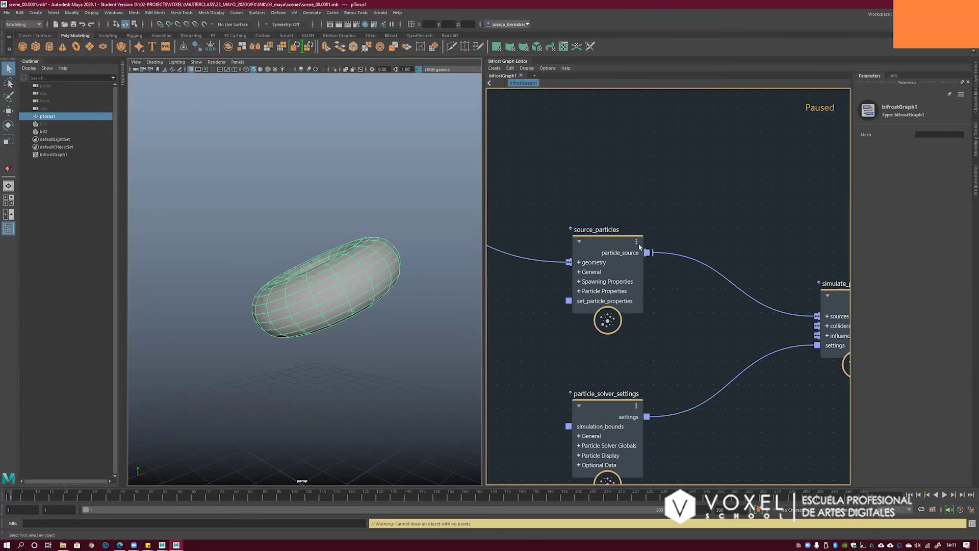
- Set the source_particles Speed to 4 and Normal Speed to 23 while the graph is paused
left_click_drag(607, 275, 604, 271)
left_click(919, 251)
type("4")
left_click(918, 274)
type("23")
key("Tab")
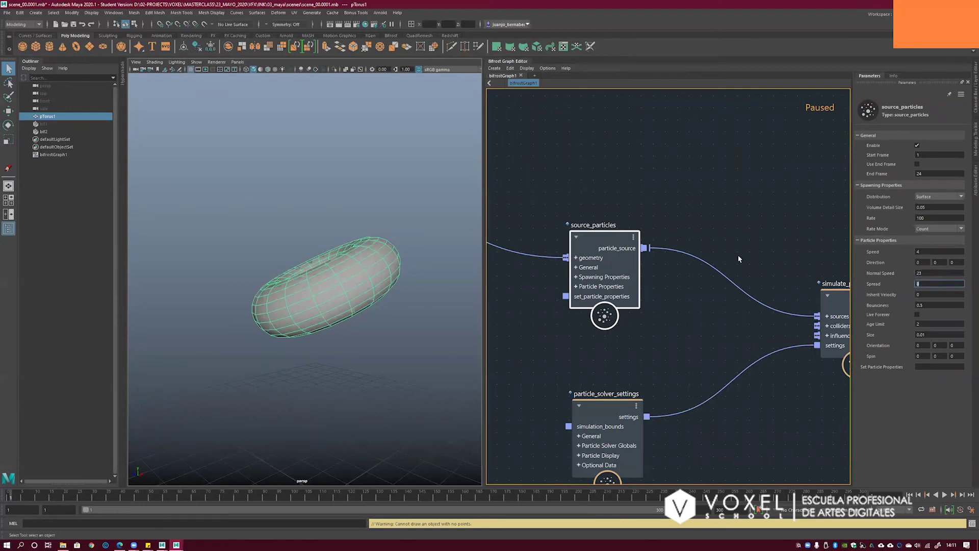
- Set both the Speed and the Normal Speed of source_particles to 0
scroll(724, 255, "down", 4)
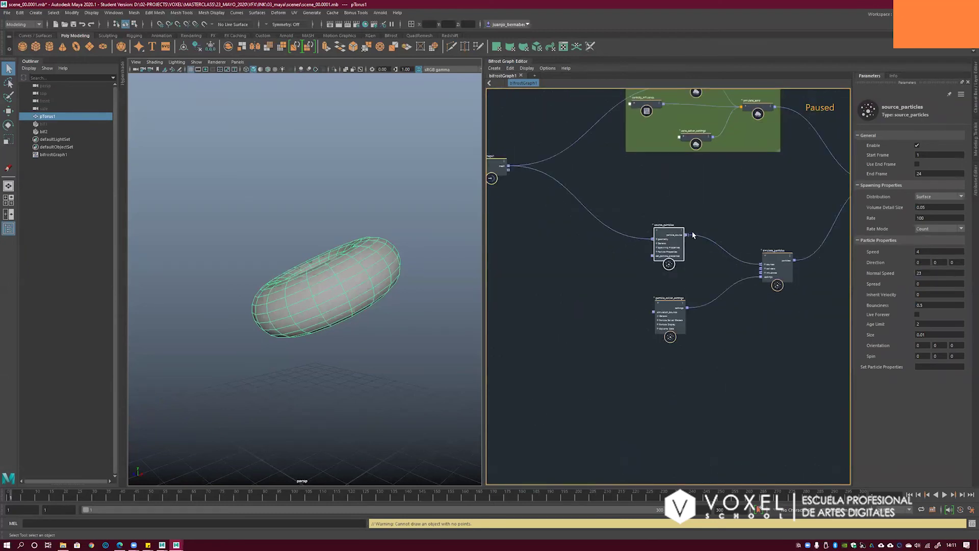
middle_click_drag(713, 204, 703, 240, "alt")
left_click(705, 259)
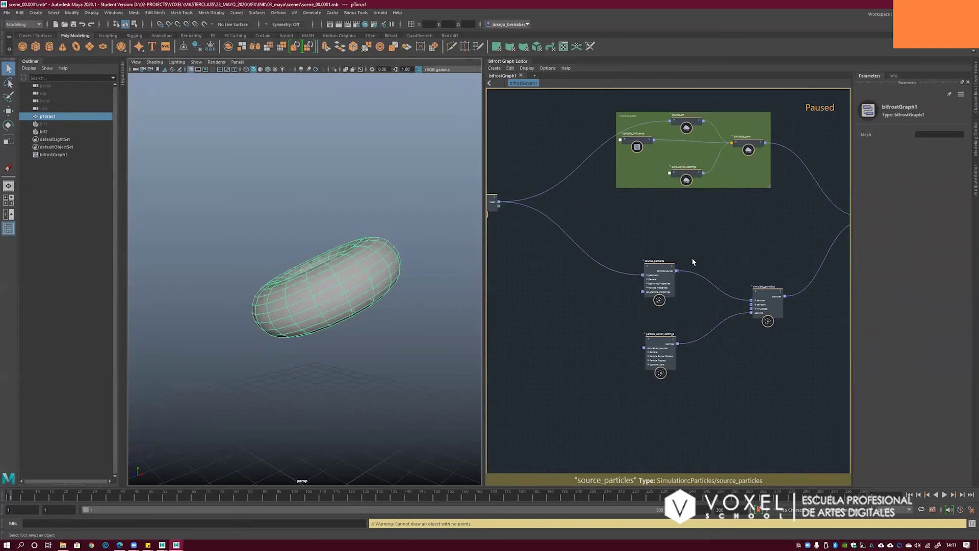
left_click(669, 267)
scroll(708, 264, "up", 1)
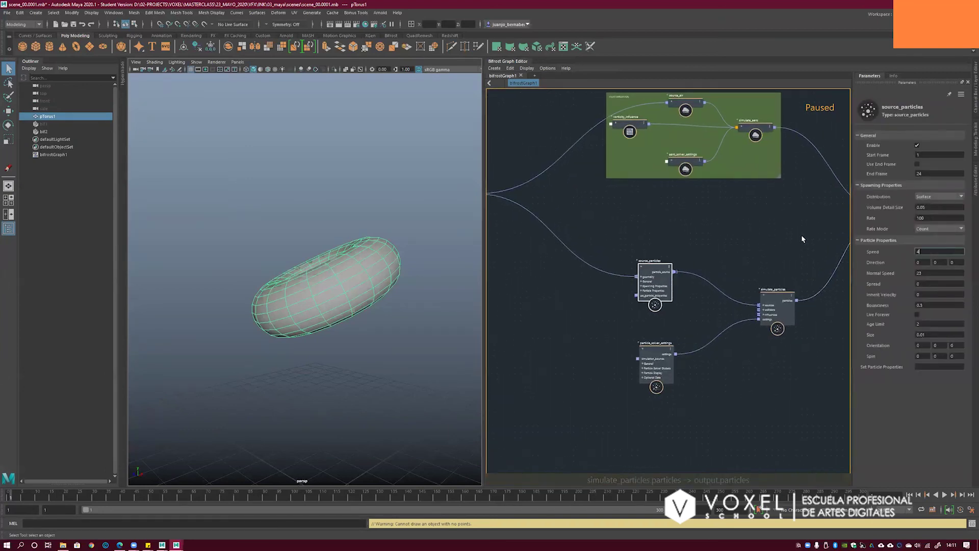
key("BackSpace")
type("0")
key("Tab")
key("Escape")
left_click_drag(926, 273, 887, 264)
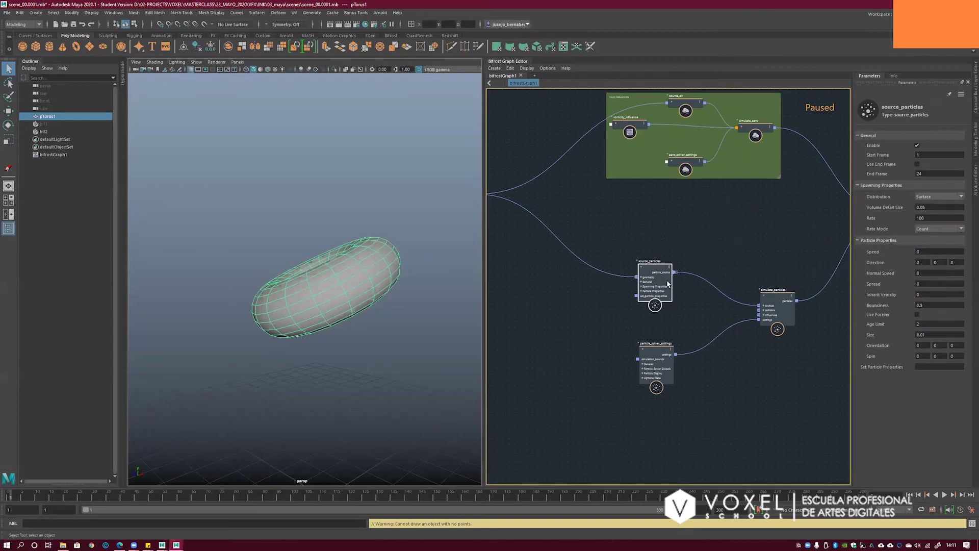
middle_click_drag(696, 267, 654, 280, "alt")
double_click(606, 280)
left_click(606, 281)
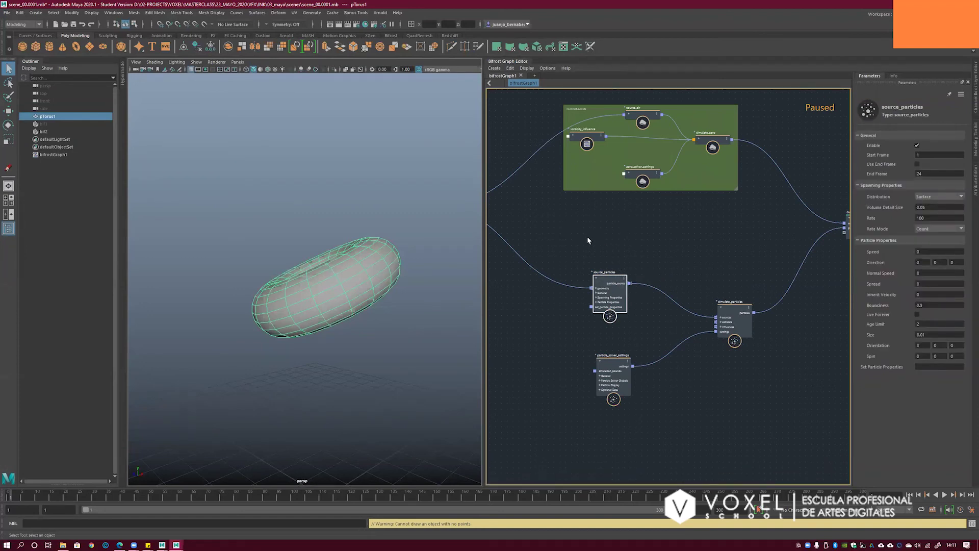
left_click_drag(614, 278, 602, 277)
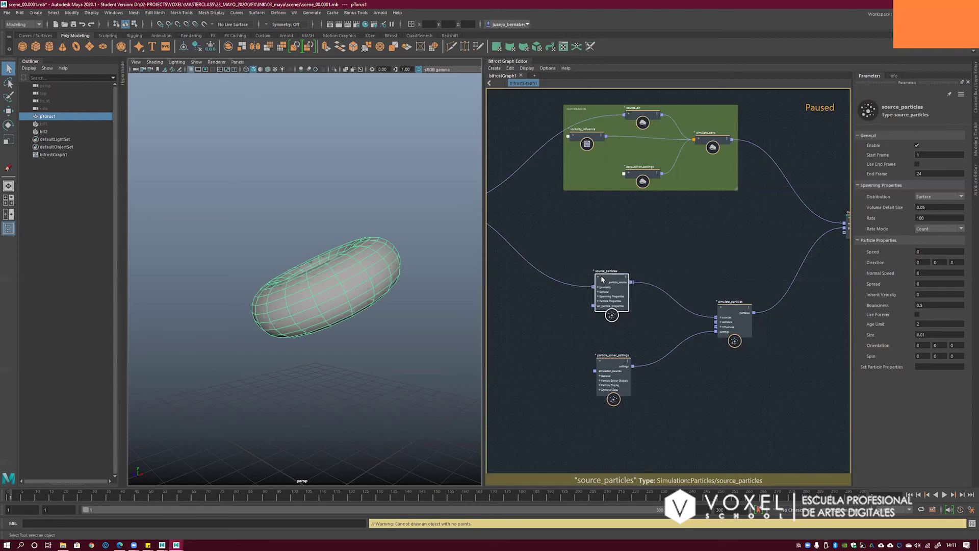
middle_click_drag(602, 279, 586, 269)
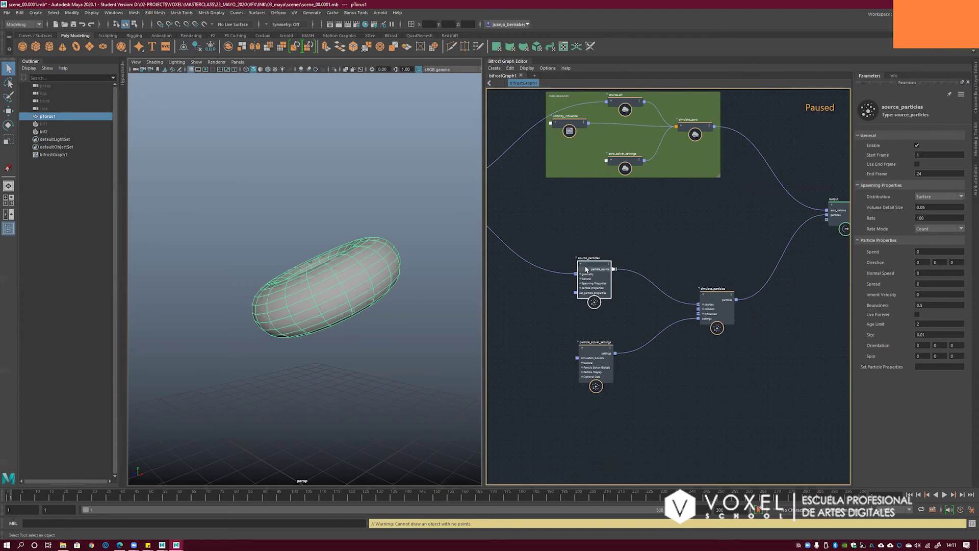
middle_click_drag(594, 236, 588, 239)
left_click_drag(581, 272, 582, 273)
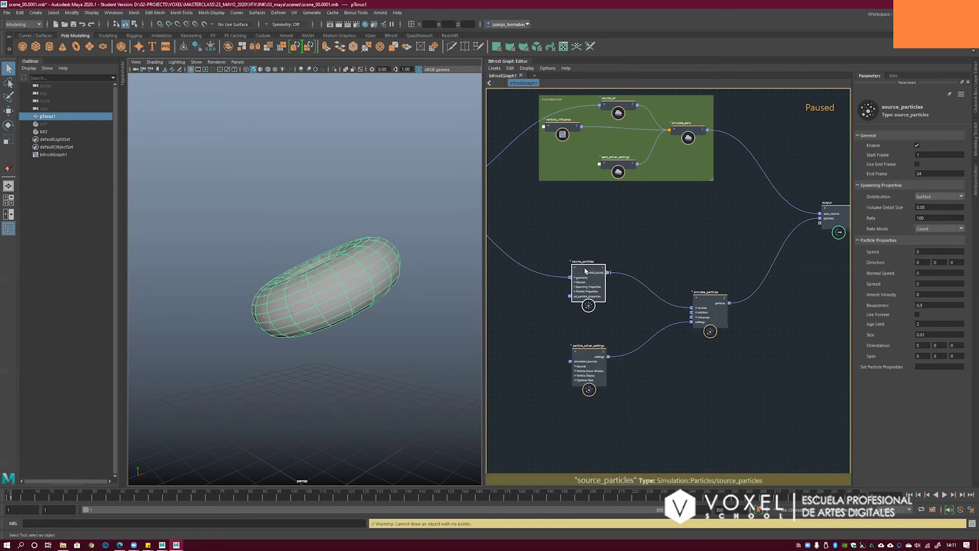
middle_click_drag(590, 274, 592, 271)
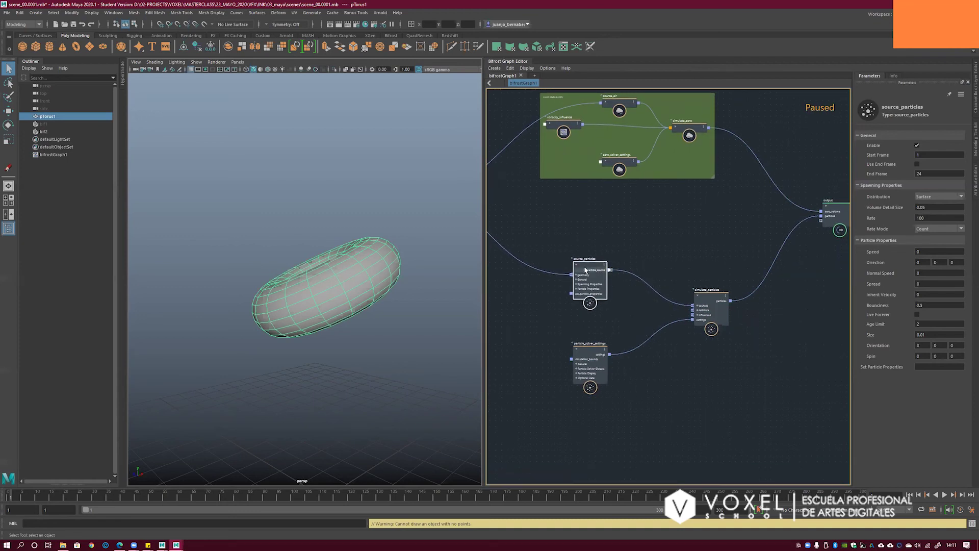
left_click_drag(589, 264, 589, 263)
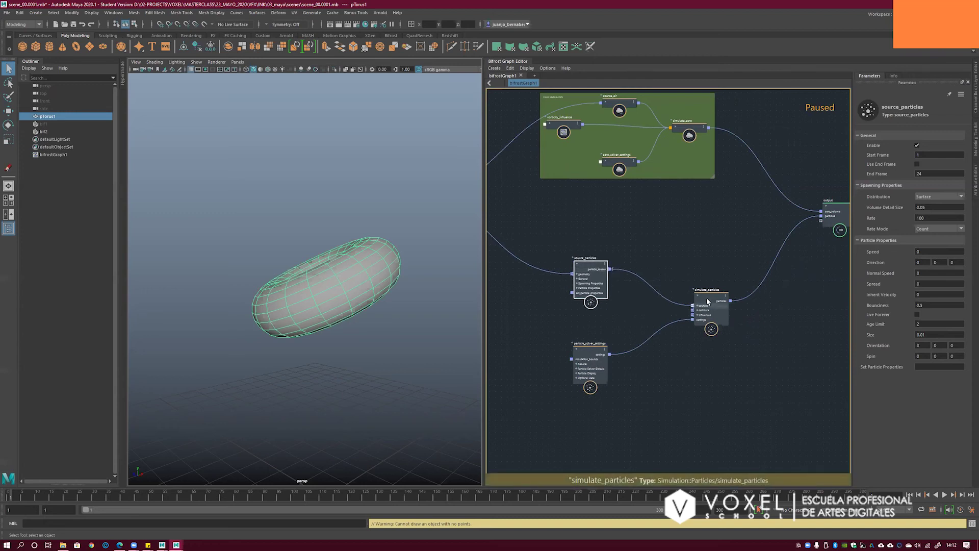
left_click_drag(706, 299, 706, 304)
middle_click_drag(637, 284, 643, 283)
left_click(590, 278)
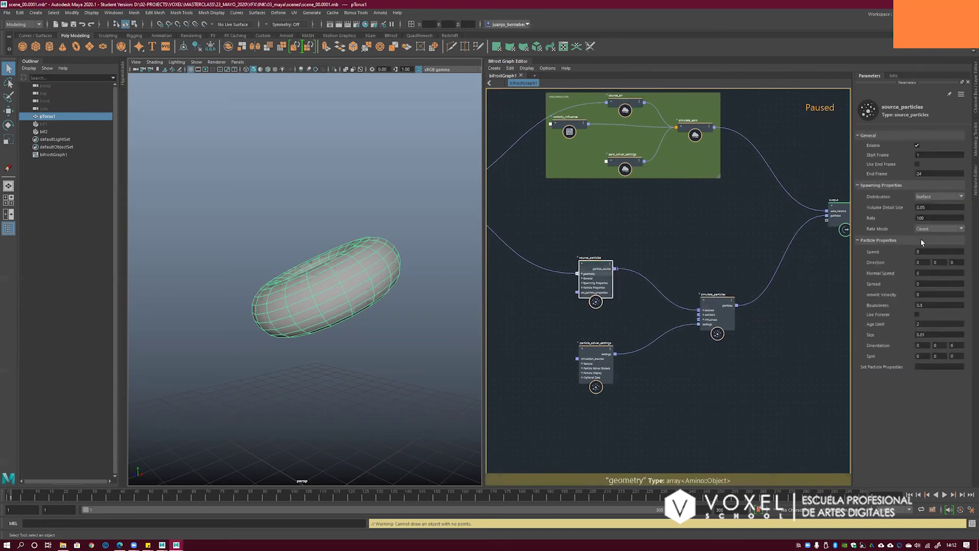
left_click(705, 238)
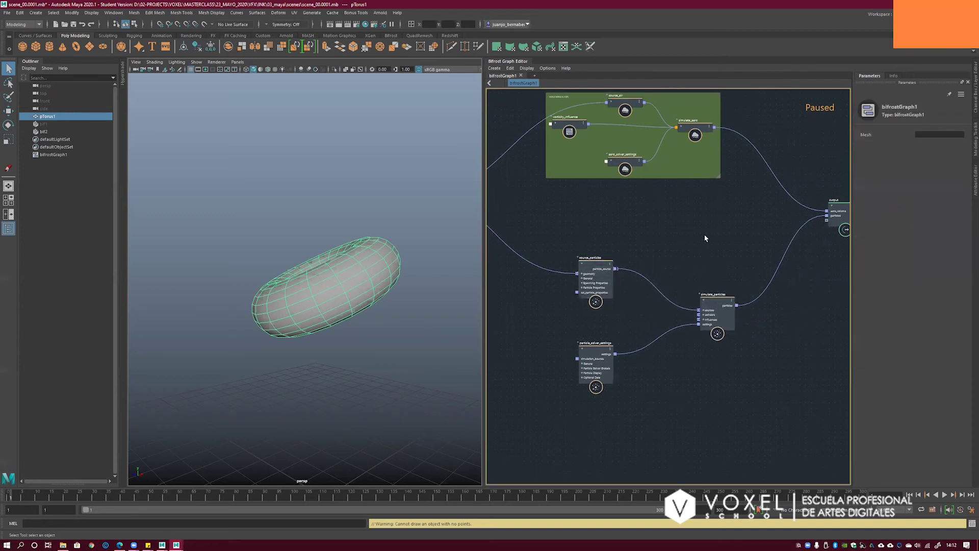
- Set the Rate of source_particles to 10000
left_click(600, 269)
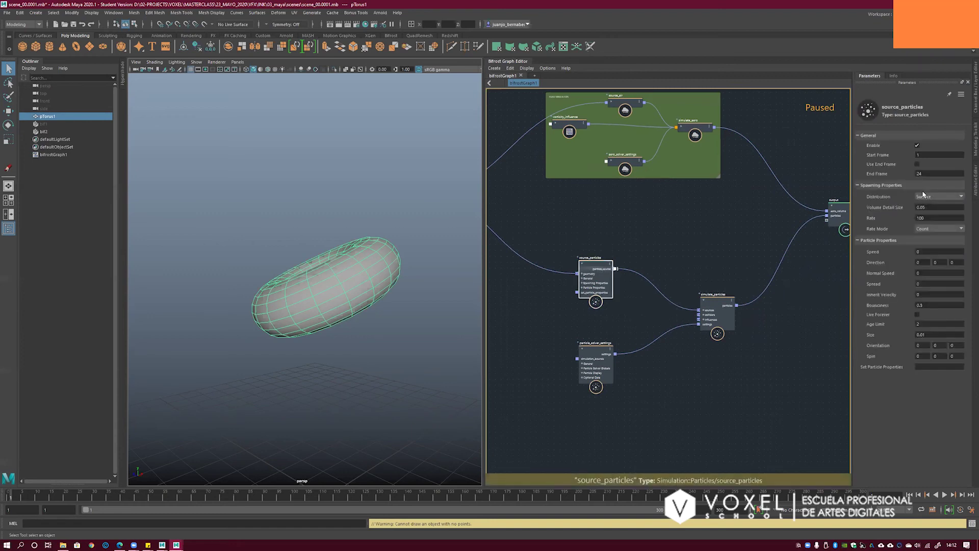
left_click(927, 217)
type("00")
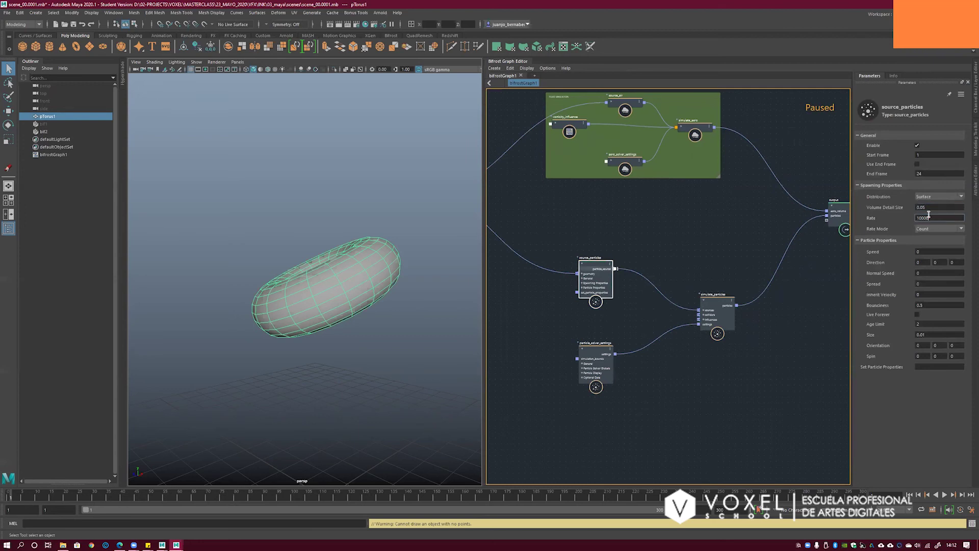
middle_click_drag(642, 176, 612, 207, "alt")
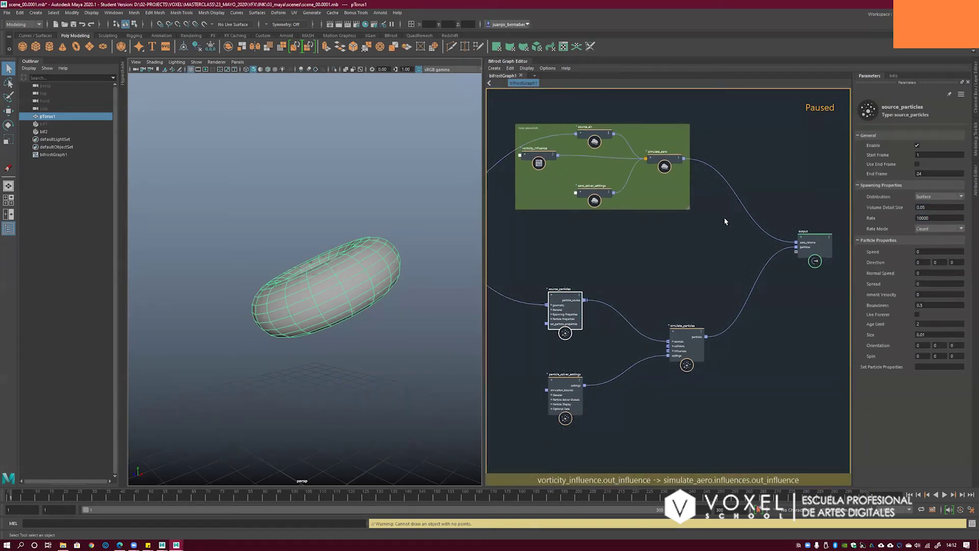
left_click(928, 218)
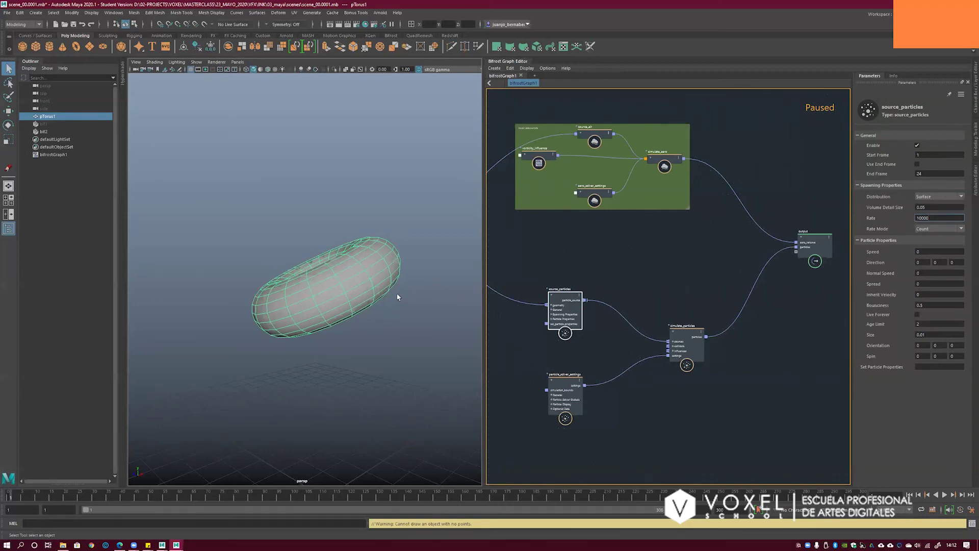
right_click_drag(397, 296, 369, 289, "alt")
left_click_drag(357, 280, 367, 273, "alt")
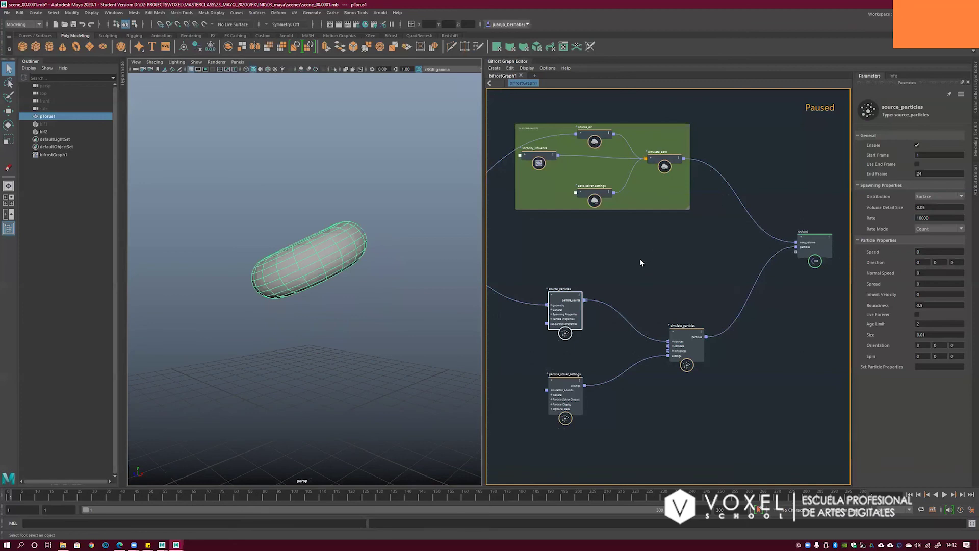
- Line up the source_particles node with particle_solver_settings in front of simulate_particles in the graph
middle_click_drag(616, 270, 640, 259)
left_click(722, 329)
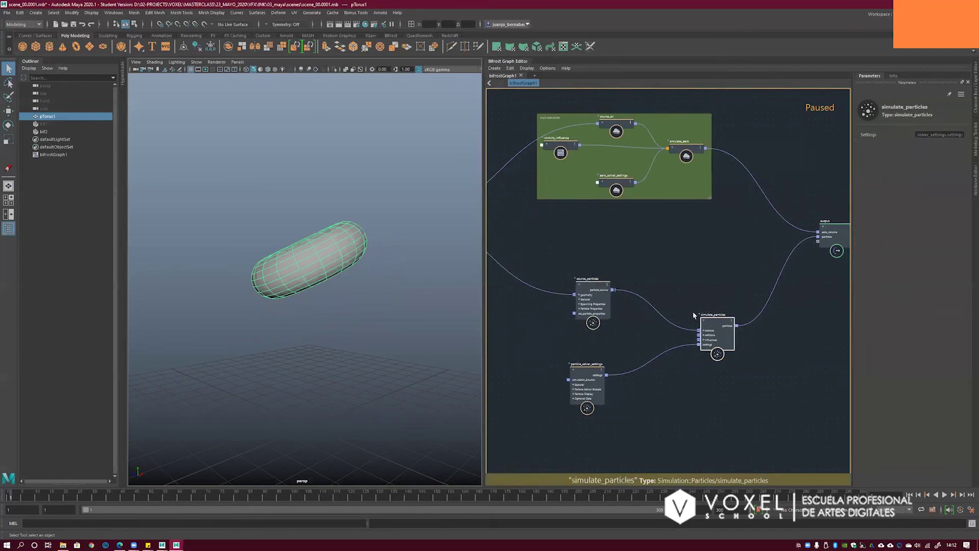
left_click_drag(596, 290, 605, 288)
left_click_drag(587, 369, 603, 364)
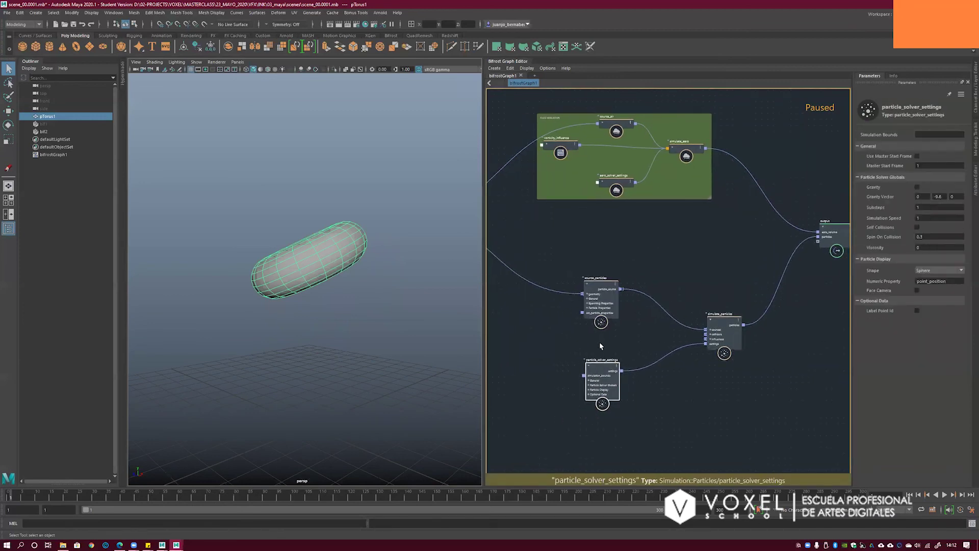
left_click_drag(615, 287, 618, 287)
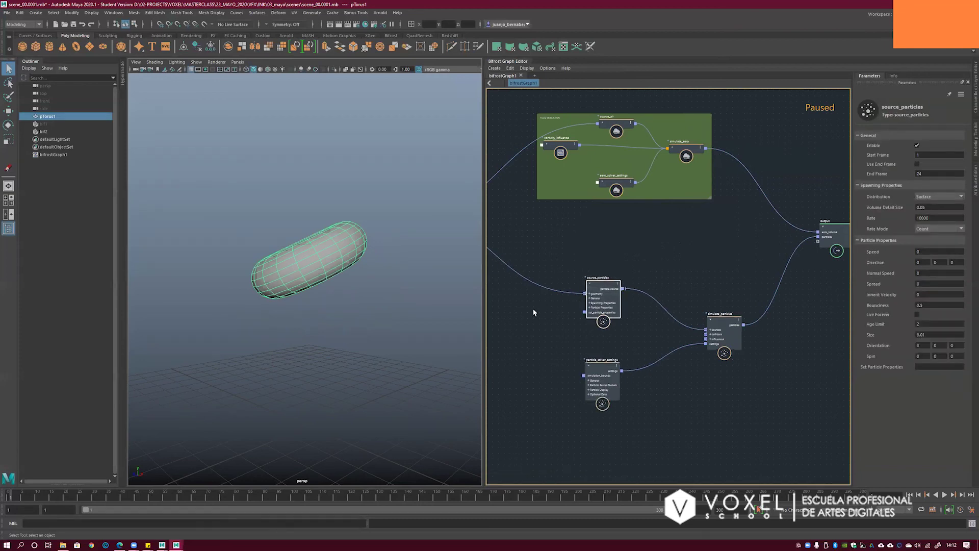
left_click(674, 253)
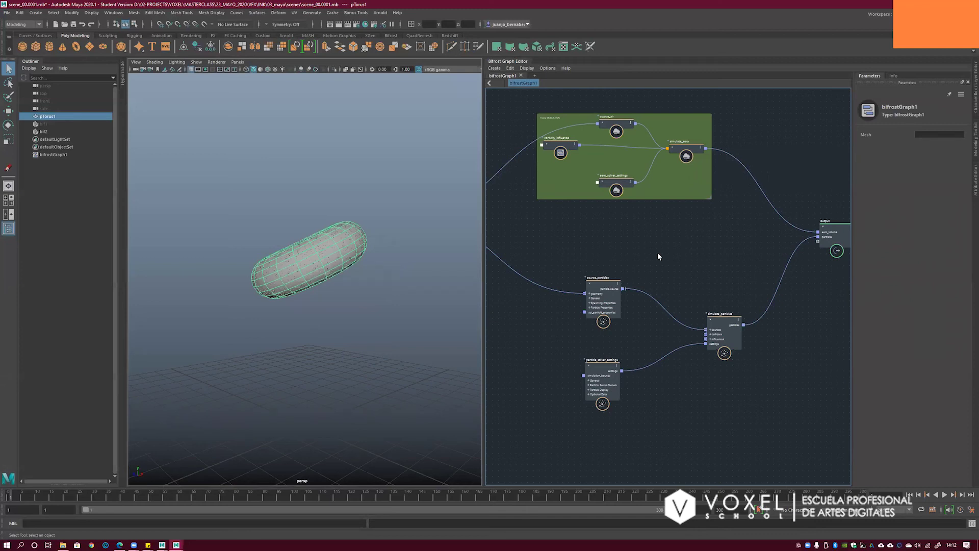
- Examine the particle network from source_particles and particle_solver_settings through simulate_particles to the output
middle_click_drag(613, 250, 647, 240, "alt")
right_click_drag(665, 247, 644, 251, "alt")
middle_click_drag(765, 296, 733, 290, "alt")
left_click(717, 300)
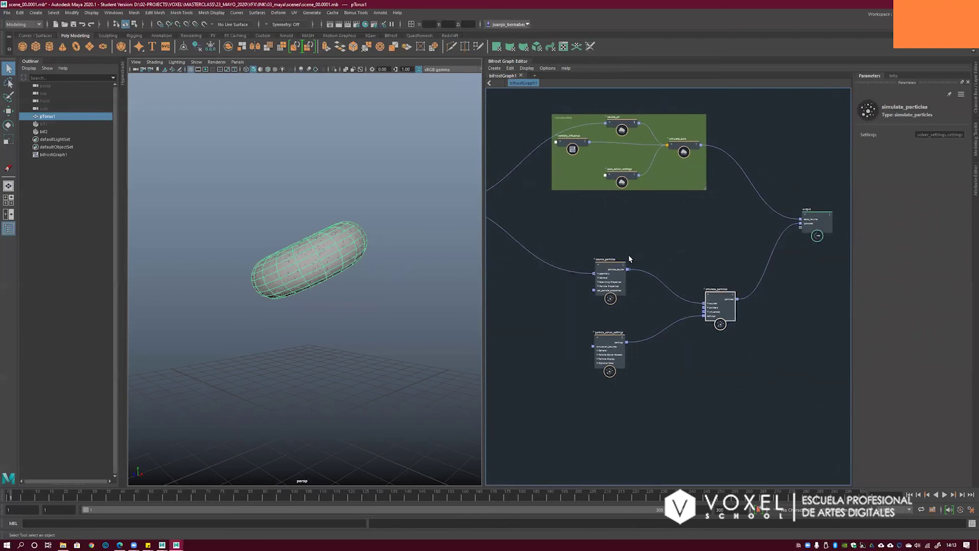
middle_click_drag(714, 238, 702, 241, "alt")
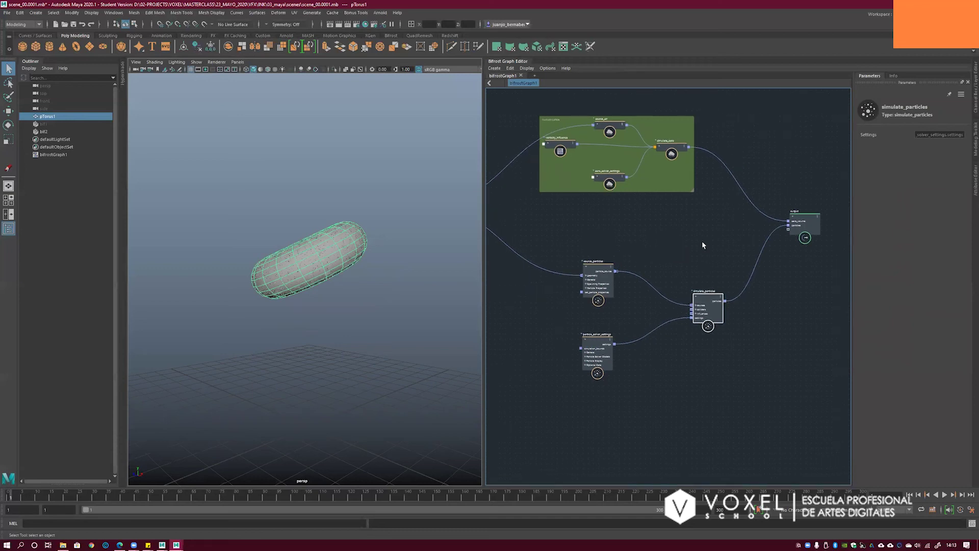
left_click_drag(803, 217, 811, 217)
middle_click_drag(741, 236, 716, 237)
left_click(679, 299)
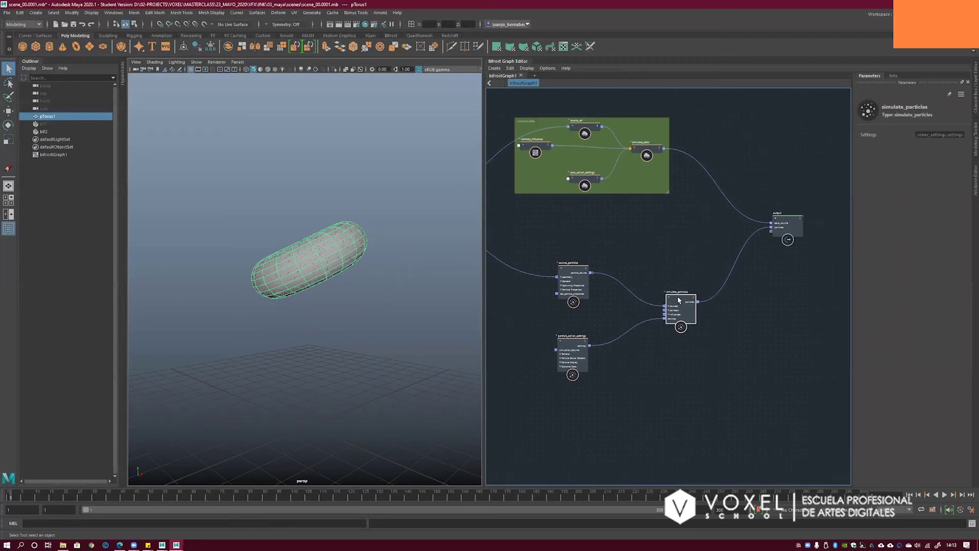
middle_click_drag(643, 238, 679, 244)
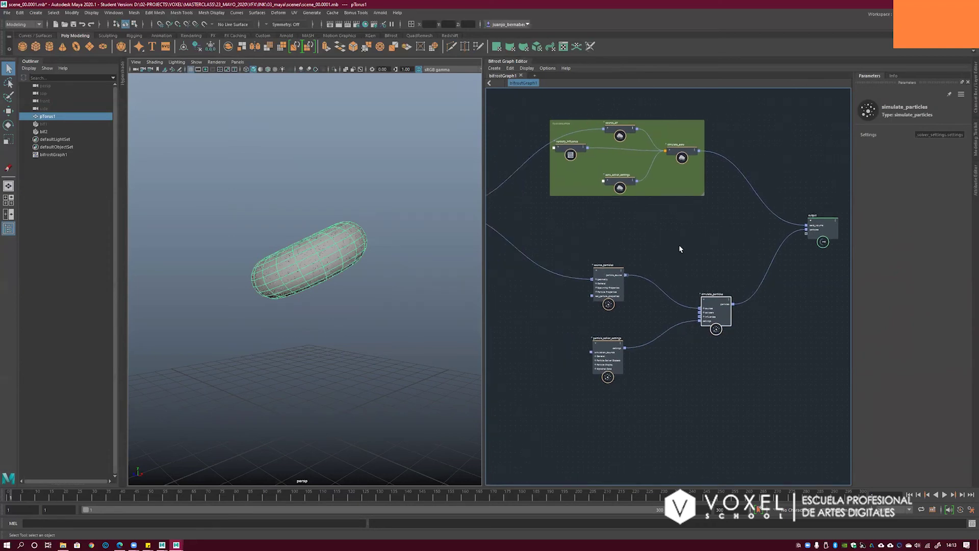
- Play the particle simulation from the first frame and stop it at about frame 24
mouse_move(301, 256)
left_mouse_down("alt")
mouse_move(313, 258)
mouse_move(305, 260)
left_mouse_up("alt")
left_click(943, 491)
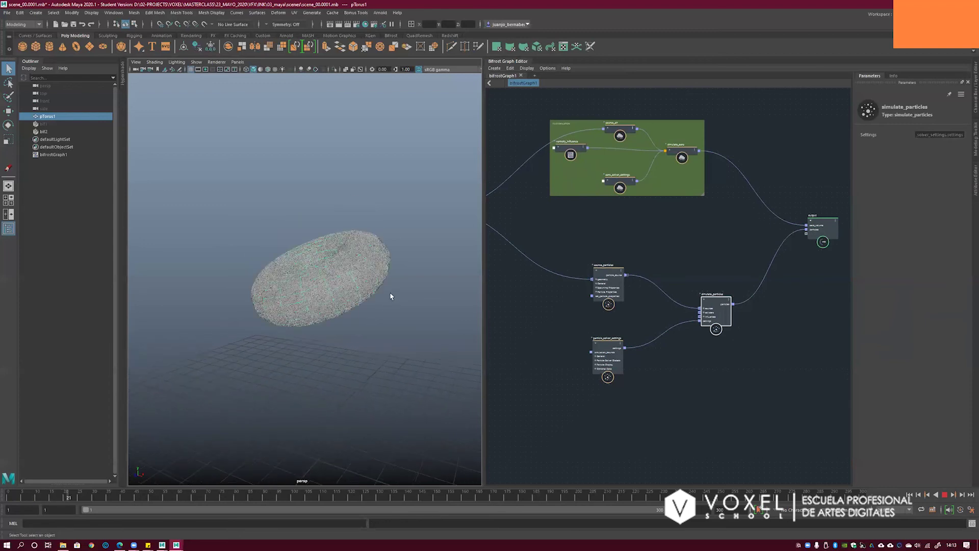
key("Escape")
mouse_move(367, 290)
left_mouse_down("alt")
mouse_move(352, 284)
mouse_move(368, 292)
left_mouse_up("alt")
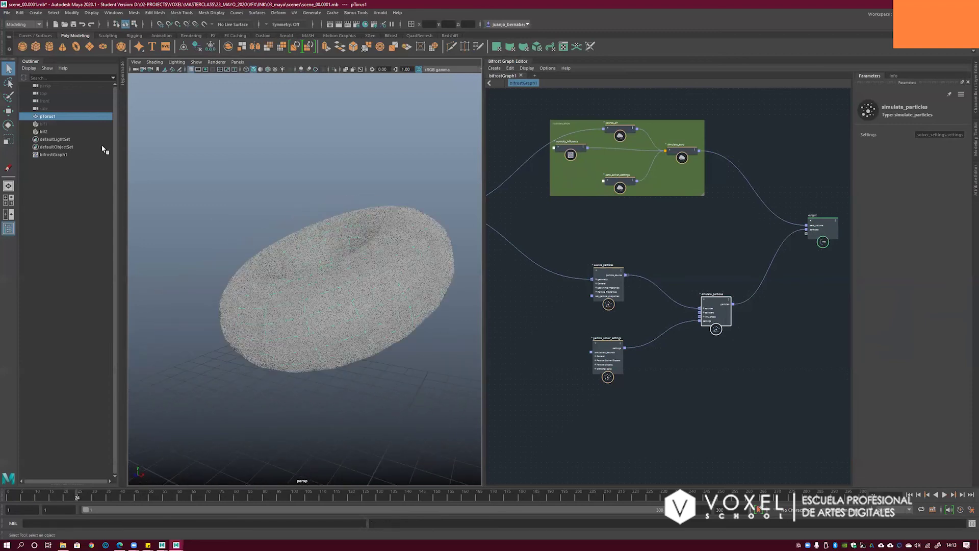
- Hide the torus and examine the emitted particles up close from several angles
key("ctrl+h")
left_click_drag(374, 269, 427, 255, "alt")
scroll(428, 255, "up", 3)
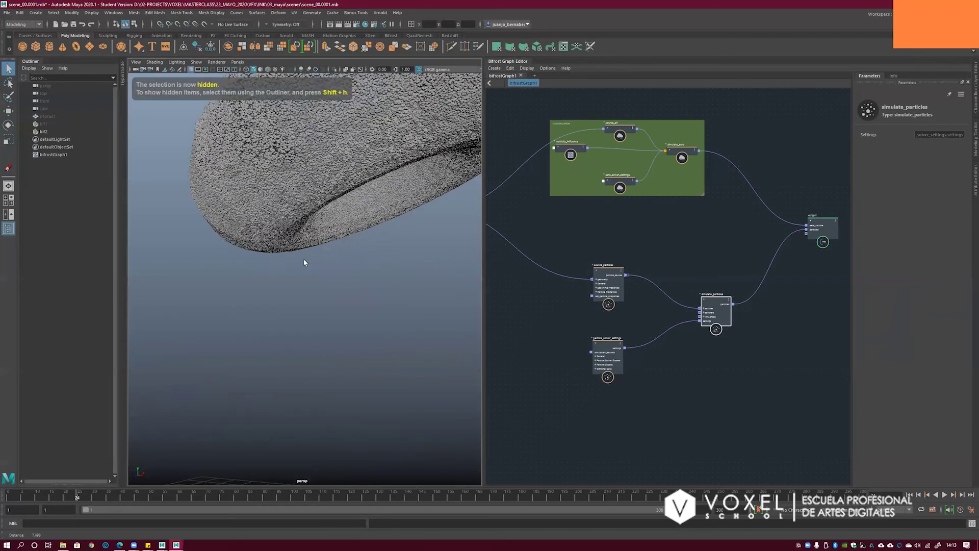
scroll(305, 260, "down", 5)
left_click_drag(305, 260, 352, 285, "alt")
- Return the timeline to the first frame and frame the particles in the viewport
key("alt+shift+v")
middle_click_drag(384, 273, 370, 253, "alt")
right_click_drag(370, 252, 363, 278, "alt")
middle_click_drag(356, 274, 348, 280, "alt")
- Move source_particles and particle_solver_settings closer together and shift simulate_particles slightly away from them
middle_click_drag(668, 255, 673, 250, "alt")
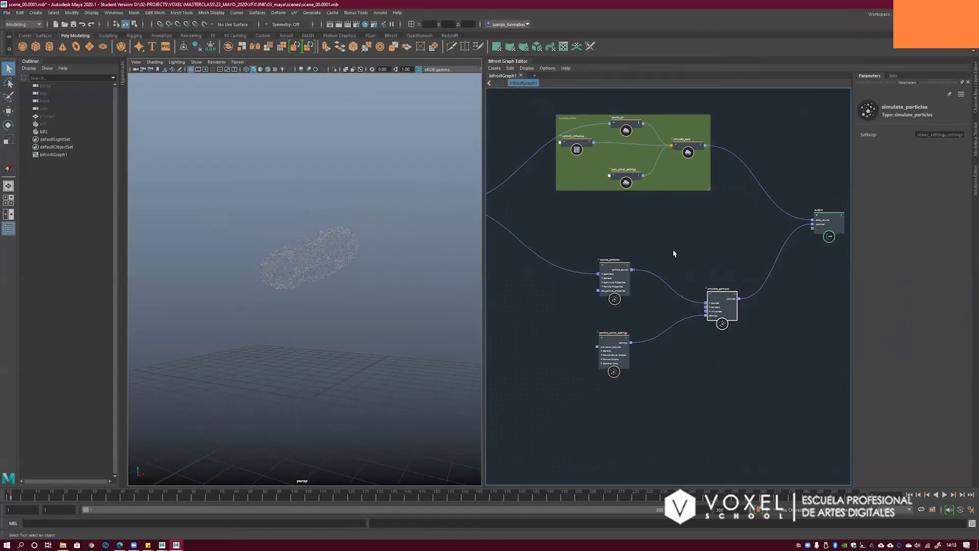
left_click_drag(578, 239, 644, 352)
left_click_drag(611, 268, 612, 275)
left_click_drag(608, 334, 613, 329)
left_click_drag(717, 294, 735, 294)
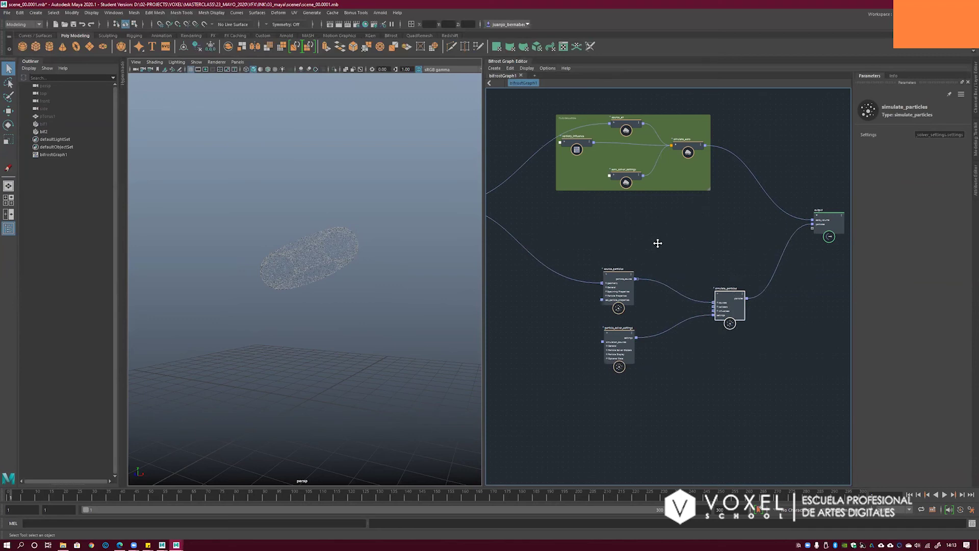
middle_click_drag(627, 316, 621, 304, "alt")
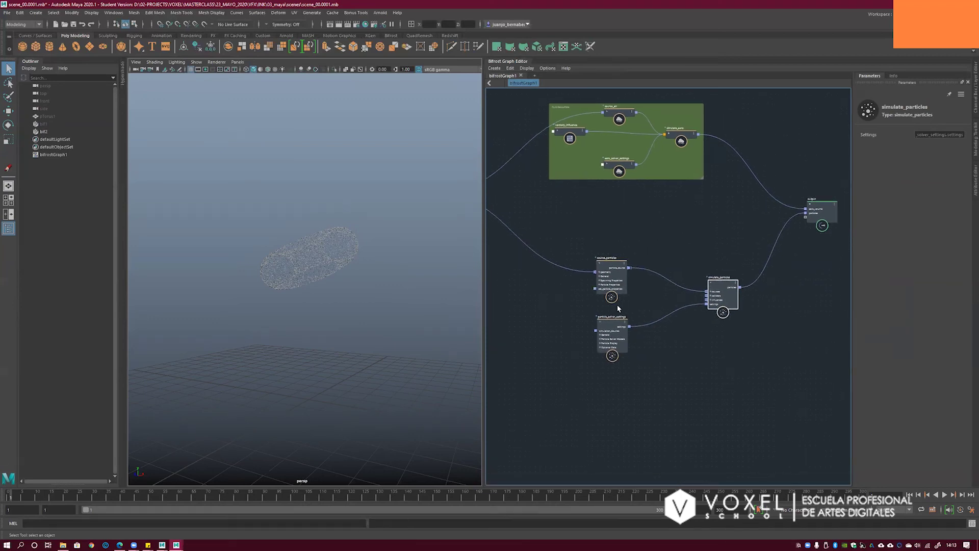
- Add a volume_influence node to the graph above simulate_particles
left_click_drag(586, 226, 779, 406)
left_click(695, 224)
key("Tab")
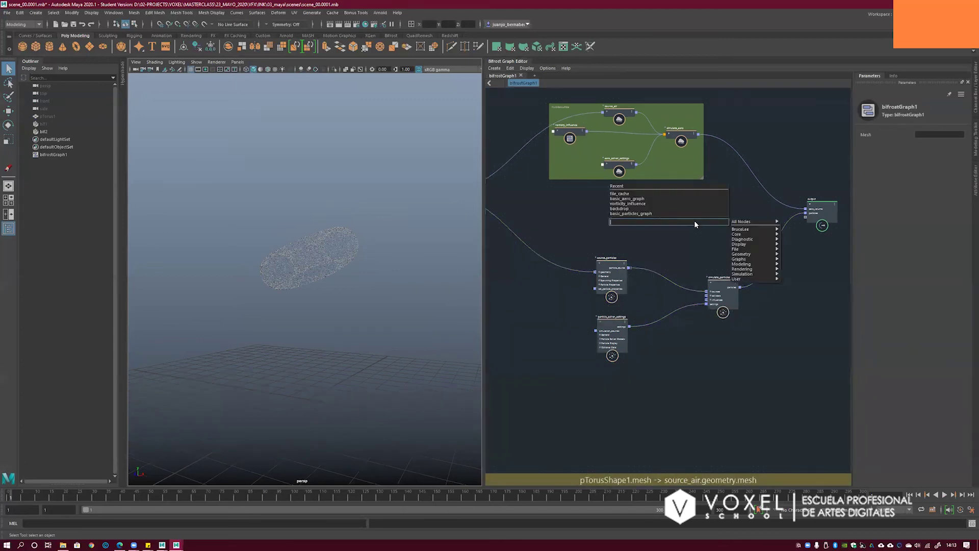
type("volume")
key("Down")
key("Down")
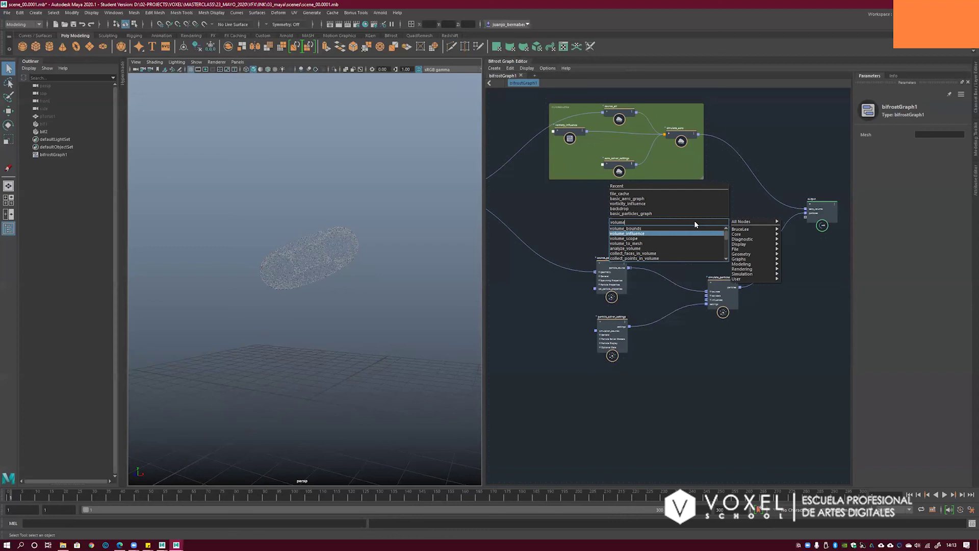
key("Return")
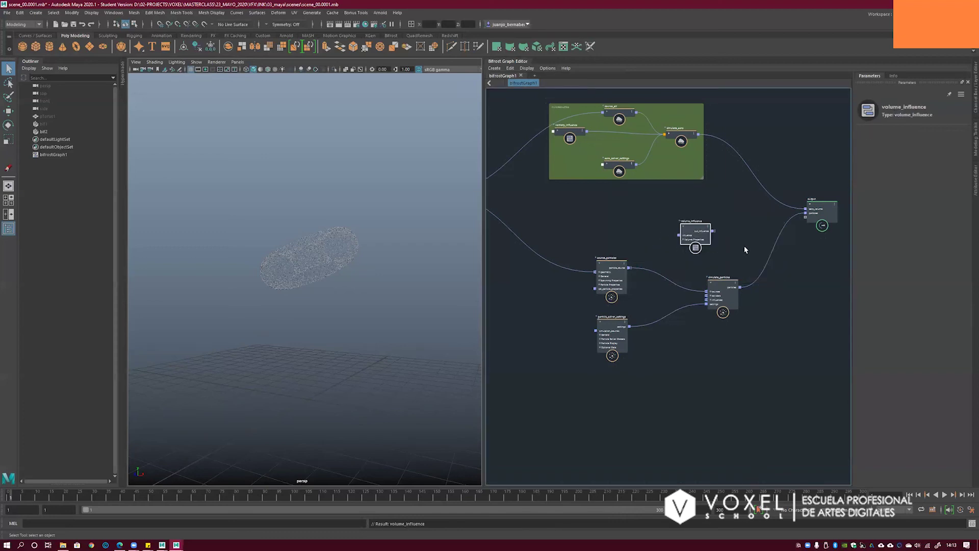
- Reposition volume_influence and connect its out_influence to the influences input of simulate_particles
scroll(681, 249, "up", 3)
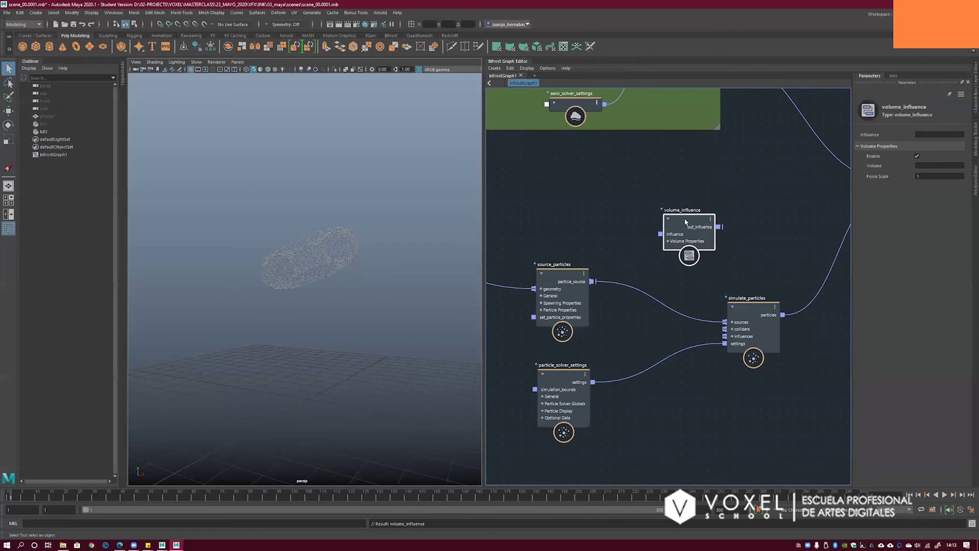
left_click_drag(686, 220, 671, 229)
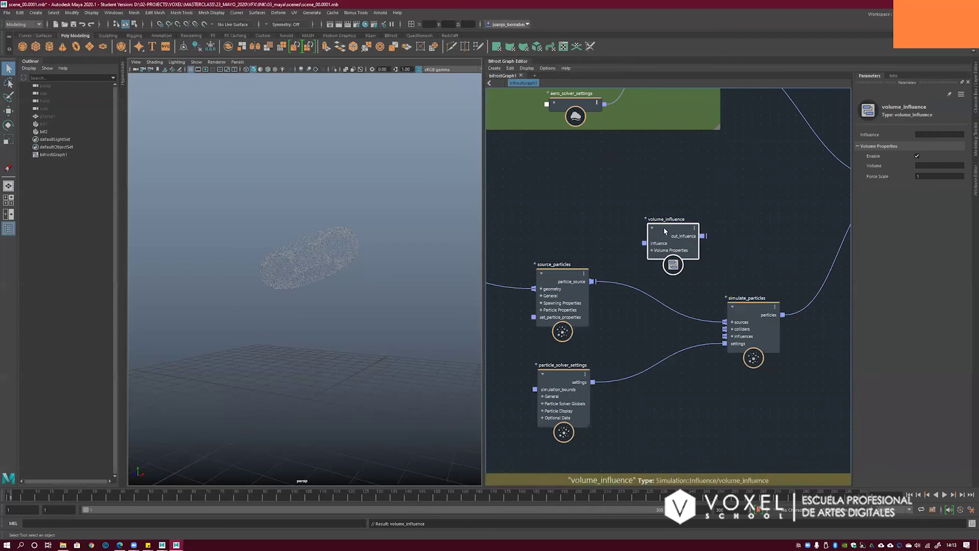
left_click_drag(666, 228, 634, 252)
left_click(767, 308)
left_click_drag(767, 304, 769, 304)
left_click_drag(693, 241, 734, 337)
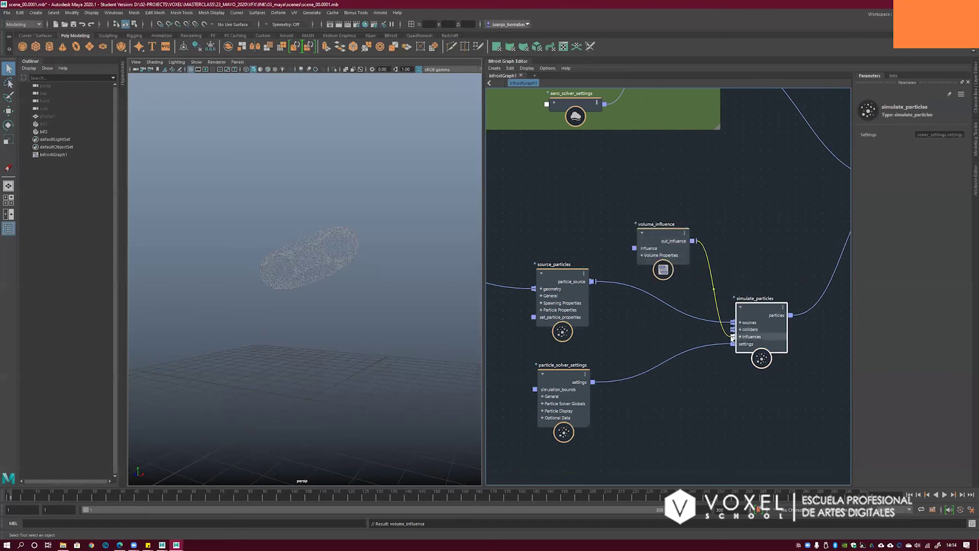
key("ctrl+z")
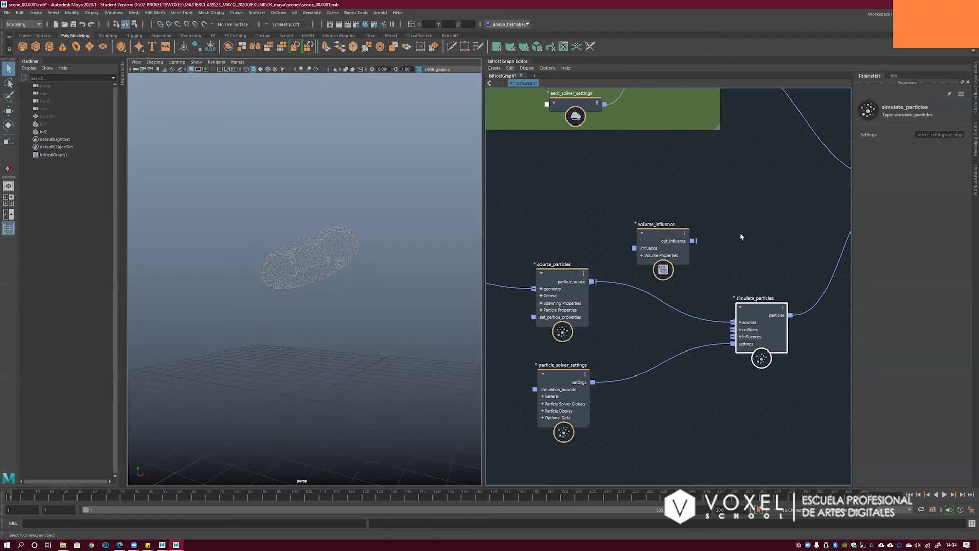
key("ctrl+y")
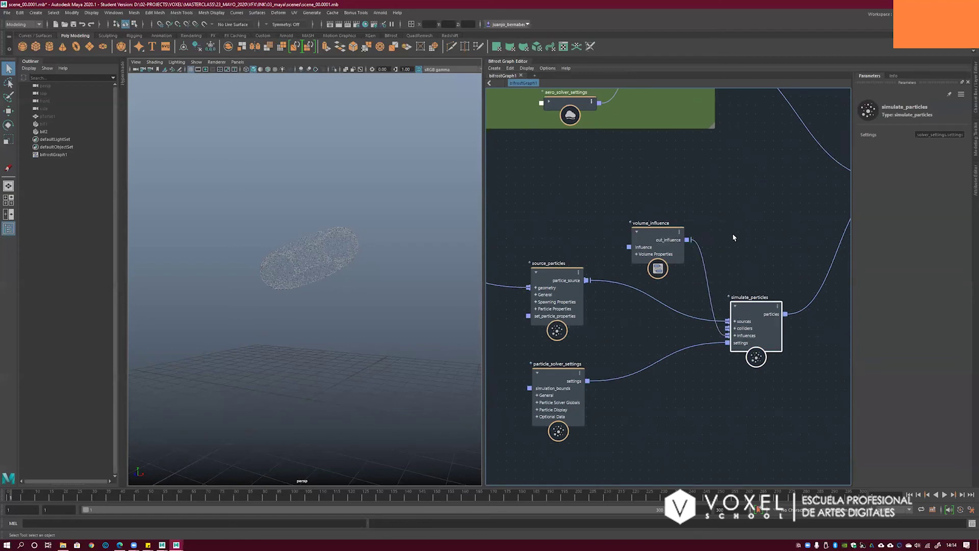
- Move the volume_influence node into the free space between the aero backdrop and simulate_particles
left_click(656, 244)
left_click_drag(655, 244, 646, 283)
middle_click_drag(658, 232, 654, 268, "alt")
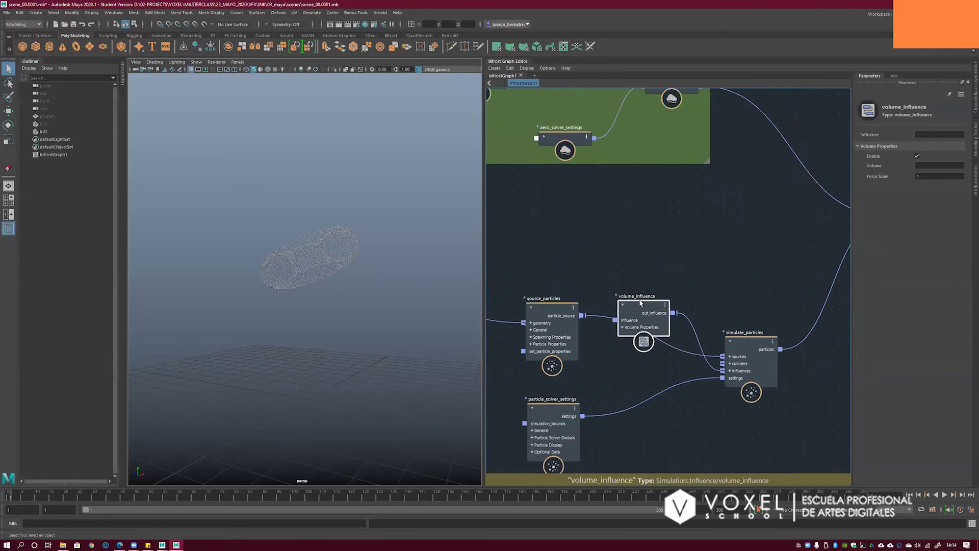
left_click_drag(625, 303, 637, 239)
middle_click_drag(657, 201, 663, 273, "alt")
scroll(666, 273, "down", 1)
left_click_drag(656, 310, 690, 309)
- Expand the simulate_aero node to show its ports and move the output node farther from the simulation nodes
left_click(678, 188)
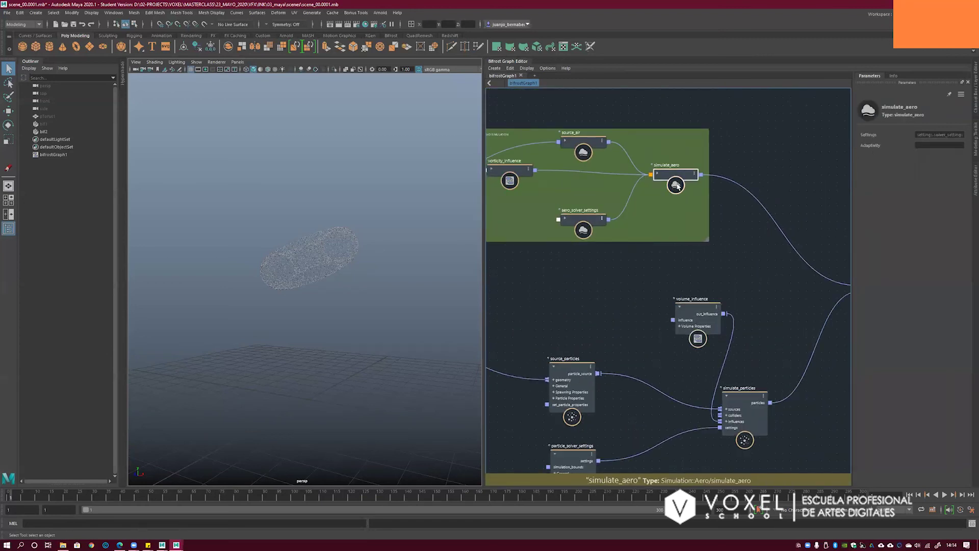
key("2")
middle_click_drag(734, 194, 641, 160)
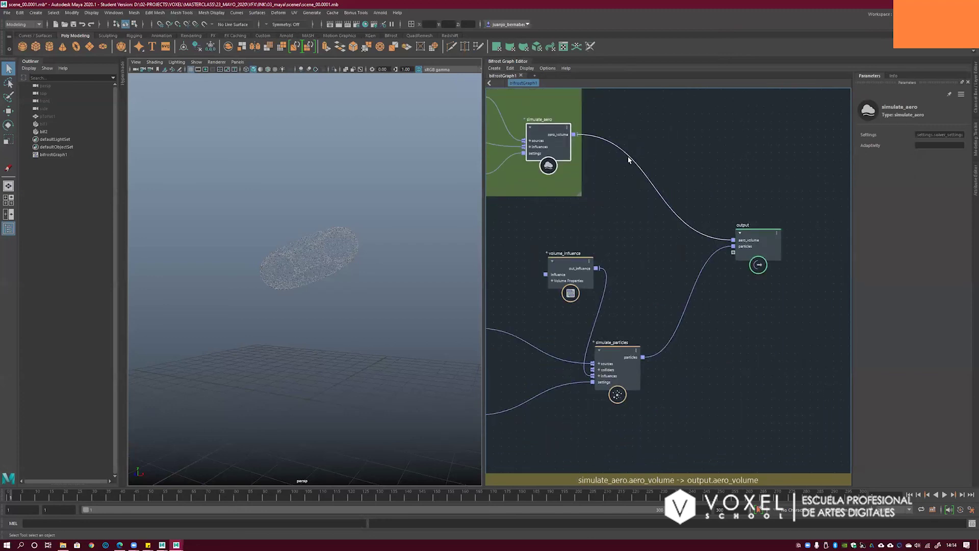
left_click_drag(750, 233, 859, 226)
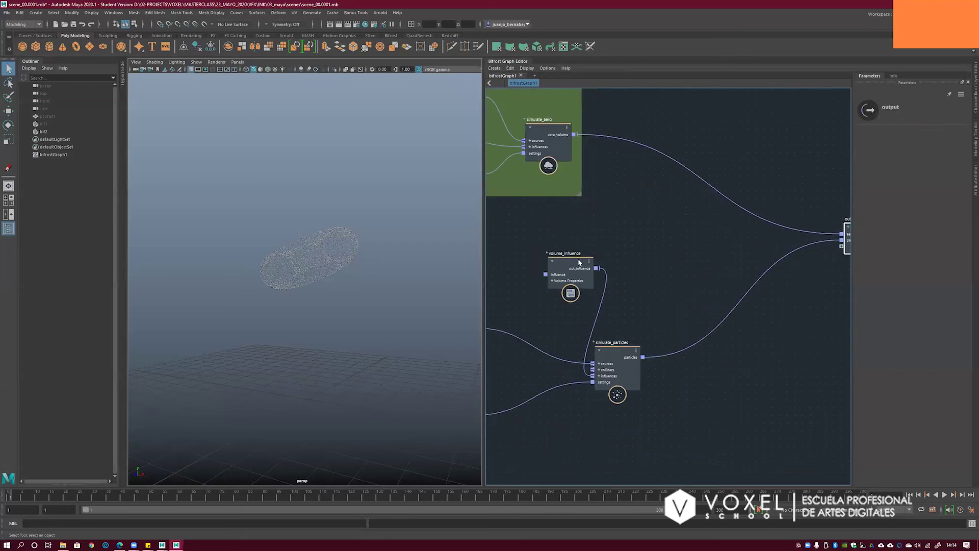
- Expand the Volume Properties of volume_influence and connect simulate_aero's aero_volume to its volume input
left_click_drag(567, 262, 598, 256)
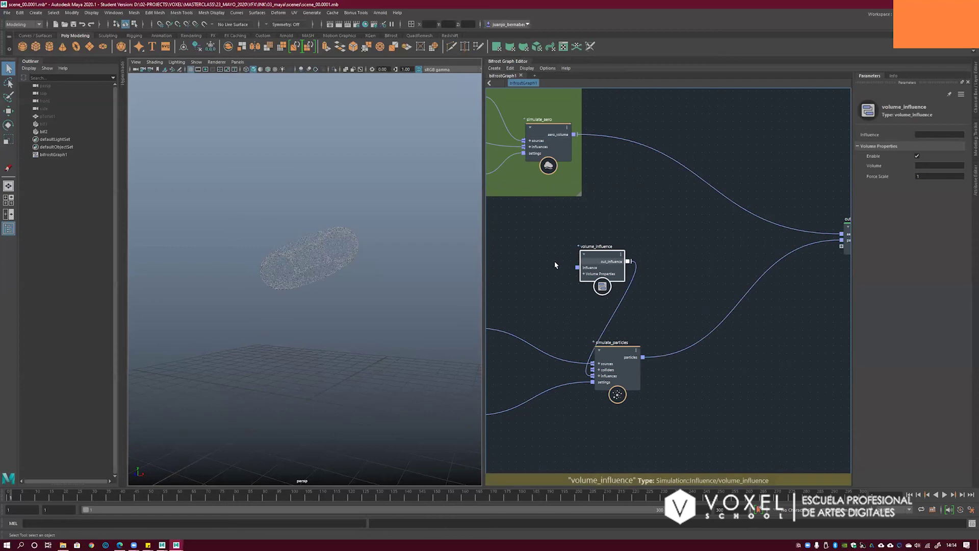
scroll(597, 261, "up", 4)
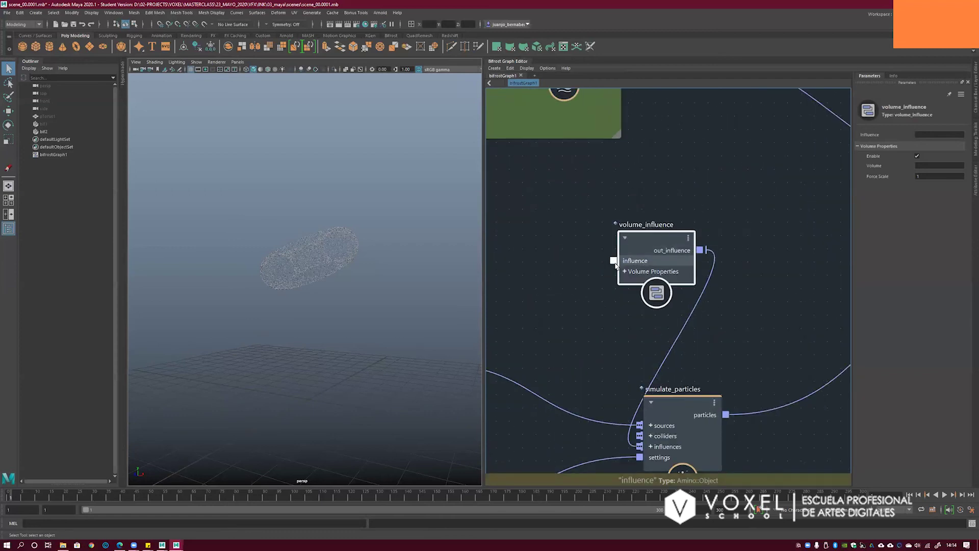
left_click_drag(648, 238, 624, 238)
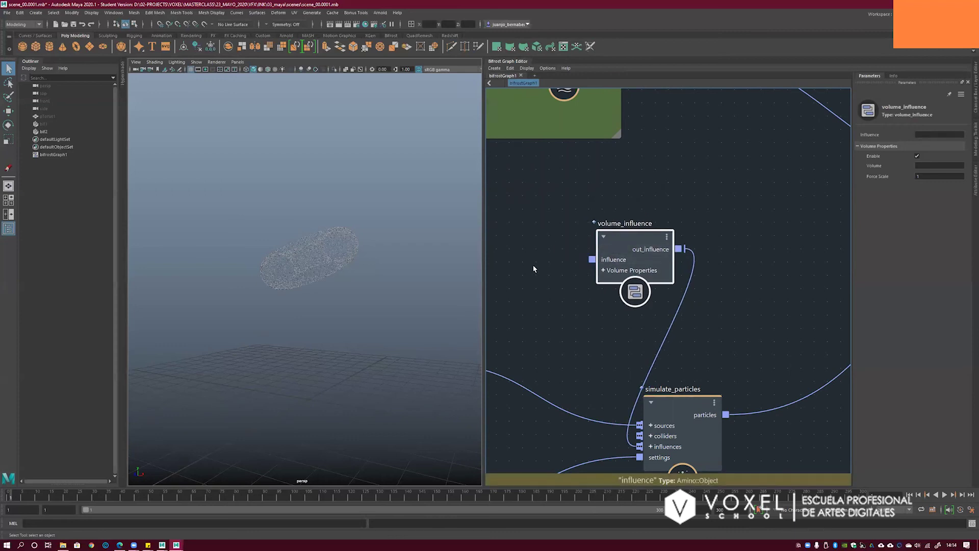
left_click(603, 271)
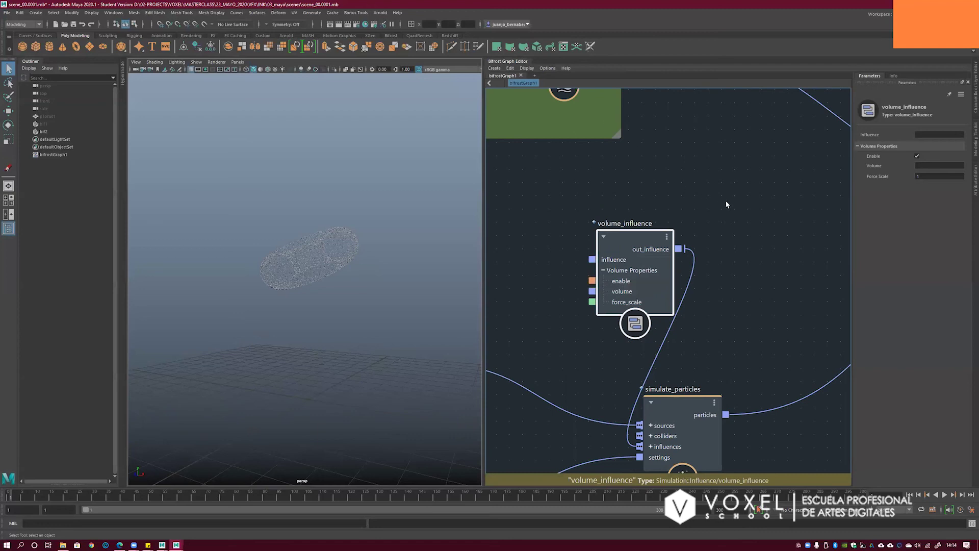
scroll(726, 204, "down", 4)
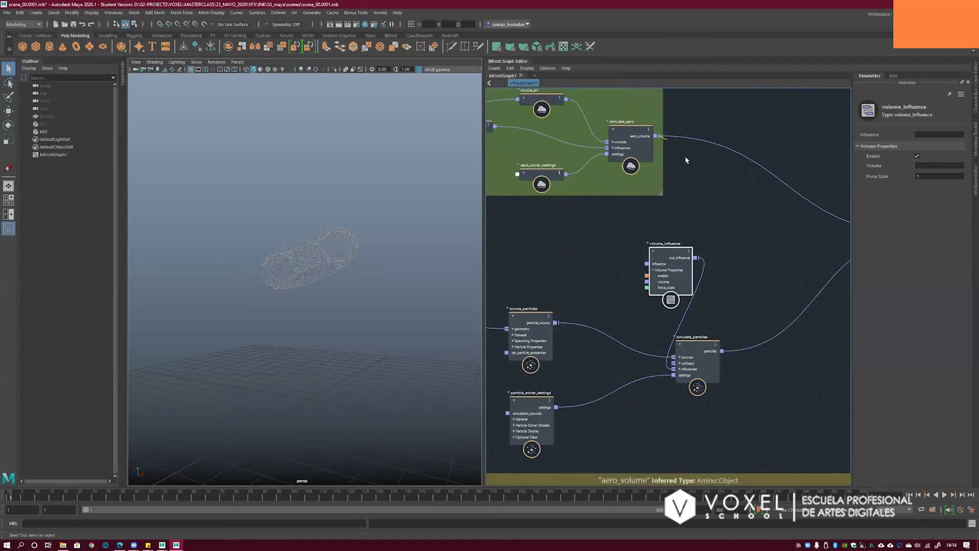
left_click_drag(636, 266, 648, 282)
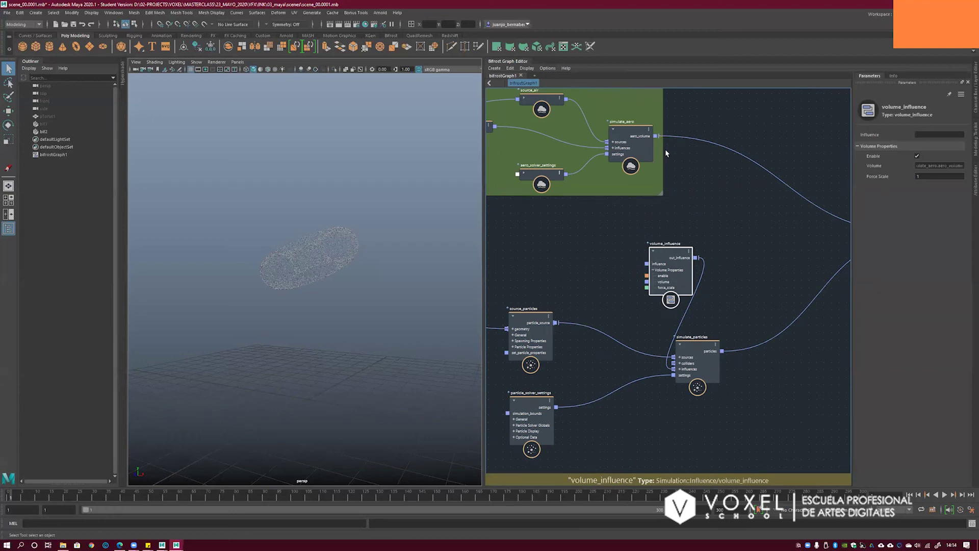
- Move output farther out and stack volume_influence, source_particles and particle_solver_settings in a column before simulate_particles
scroll(755, 279, "down", 5)
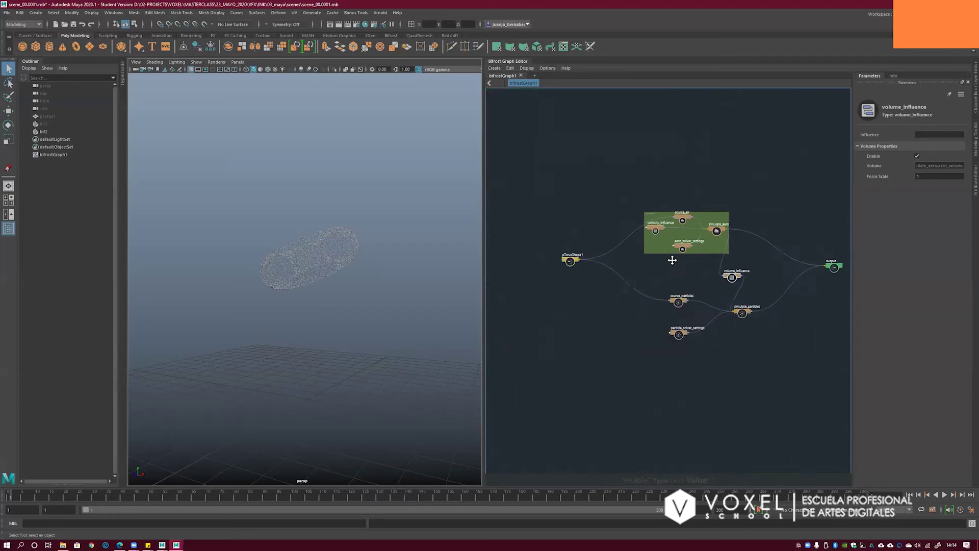
middle_click_drag(673, 260, 542, 246, "alt")
left_click_drag(707, 253, 777, 245)
left_click_drag(616, 301, 687, 294)
left_click_drag(606, 263, 638, 266)
left_click_drag(581, 362, 582, 360)
left_click_drag(552, 319, 615, 315)
left_click_drag(634, 267, 644, 312)
right_click_drag(592, 273, 657, 258, "alt")
middle_click_drag(657, 258, 636, 260, "alt")
left_click_drag(637, 259, 706, 291)
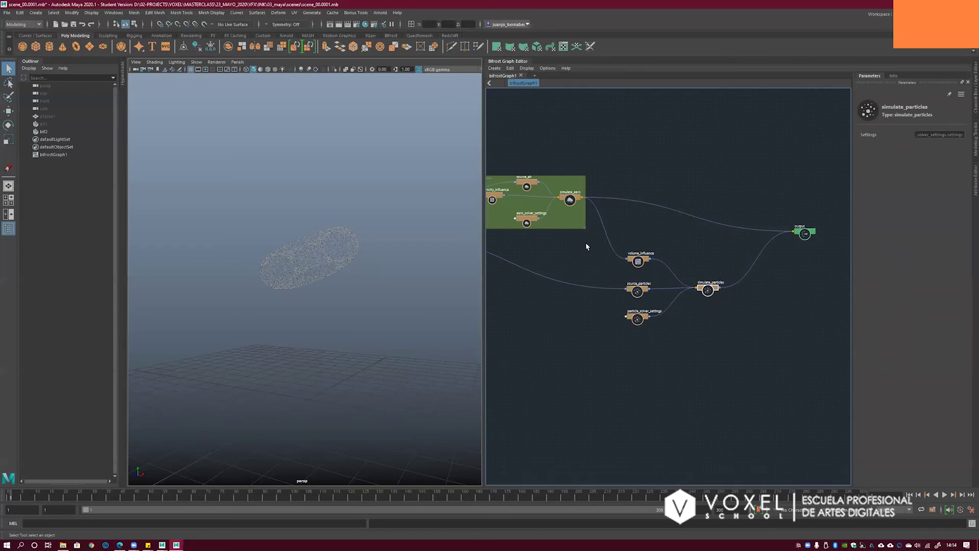
- Add a backdrop around volume_influence, source_particles, particle_solver_settings and simulate_particles
left_click_drag(757, 363, 757, 363)
key("Tab")
type("back")
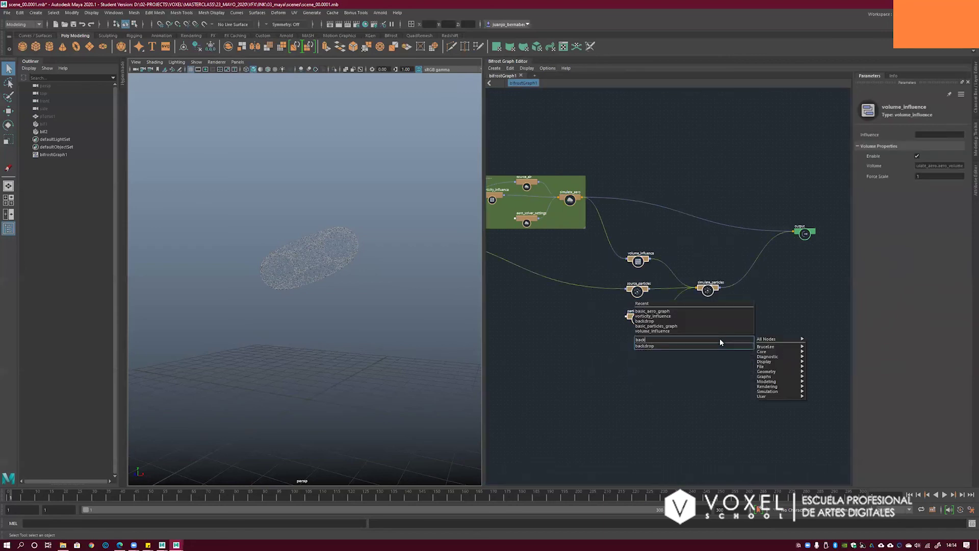
key("Return")
scroll(621, 251, "up", 5)
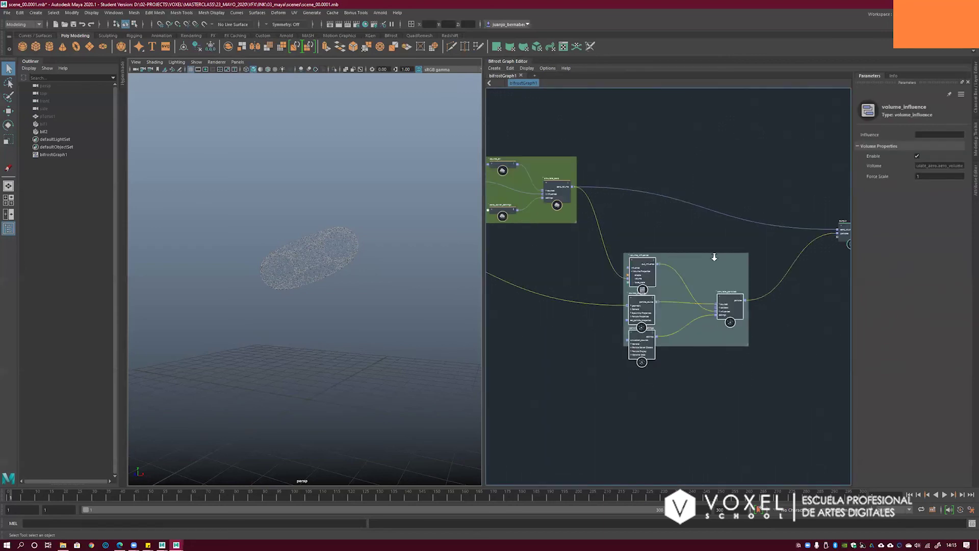
- Collapse volume_influence, source_particles, particle_solver_settings and simulate_particles to their compact display, keeping them inside the backdrop
left_click_drag(701, 259, 698, 258)
left_click(665, 274)
key("1")
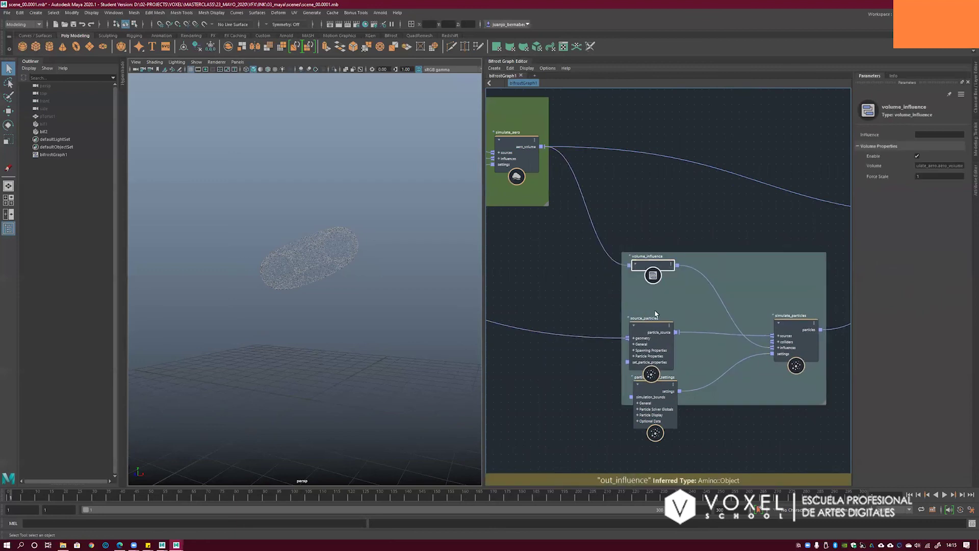
left_click(652, 330)
key("1")
left_click_drag(654, 385, 651, 376)
key("1")
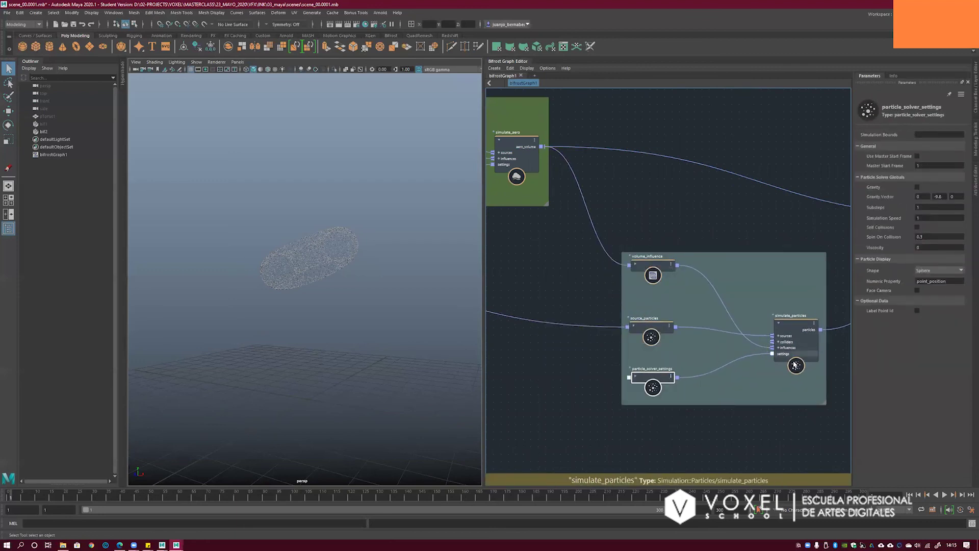
left_click_drag(793, 362, 779, 357)
key("1")
- Nudge volume_influence and simulate_particles so the collapsed nodes are evenly laid out inside the backdrop
left_click_drag(653, 276, 654, 283)
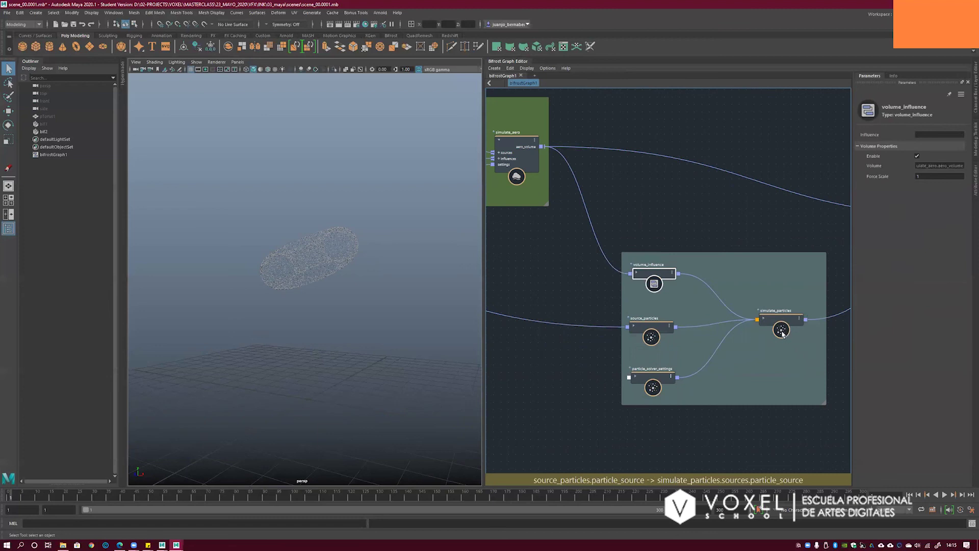
left_click_drag(782, 331, 783, 338)
left_click(658, 280)
middle_click_drag(658, 280, 631, 265)
scroll(631, 265, "up", 1)
scroll(706, 253, "down", 2)
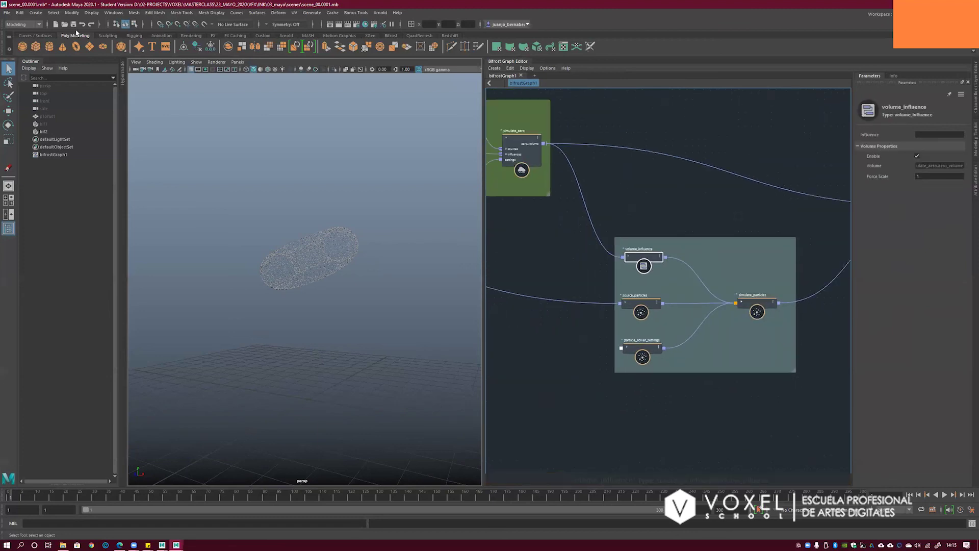
- Save the scene and accept the student version notice
left_click(6, 13)
left_click(28, 45)
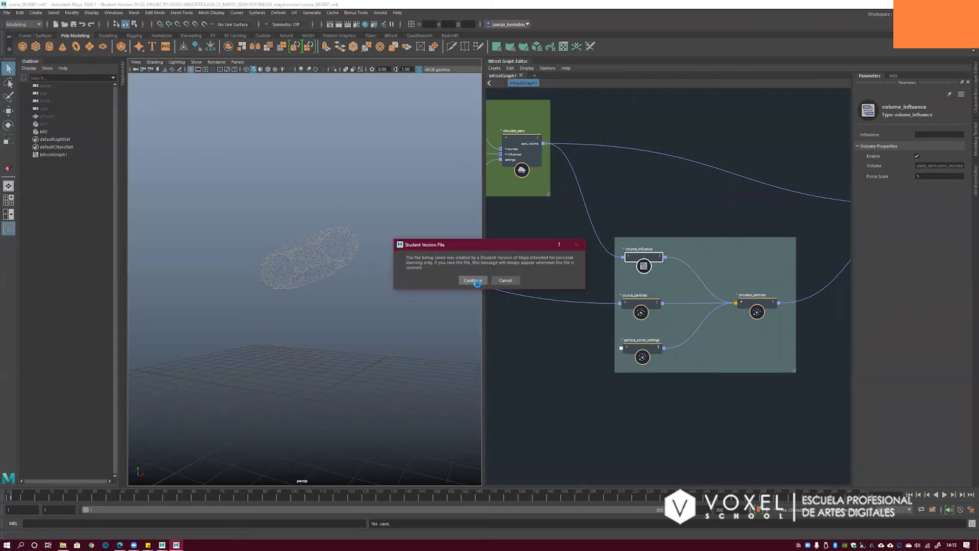
left_click(474, 280)
- Title the backdrop around the particle nodes PARTICLE SIMULATION
middle_click_drag(684, 257, 672, 238, "alt")
left_click(730, 238)
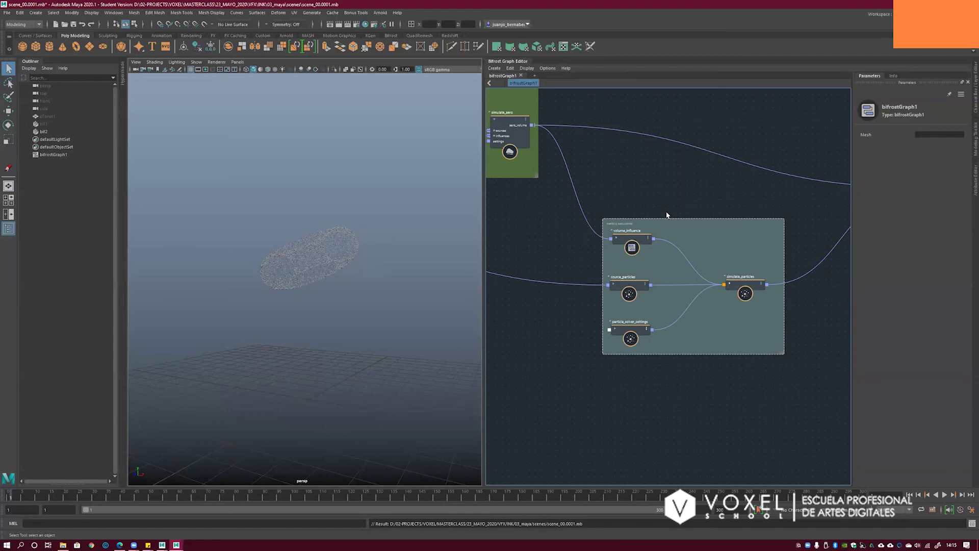
scroll(715, 204, "up", 4)
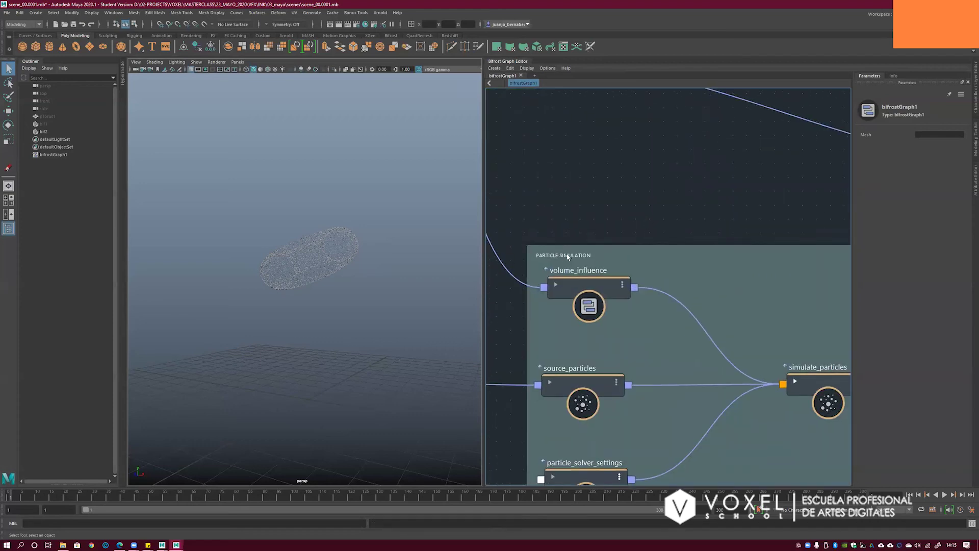
scroll(679, 263, "down", 4)
- Realign volume_influence, source_particles, particle_solver_settings and simulate_particles within the PARTICLE SIMULATION backdrop
left_click(637, 254)
left_click_drag(615, 317, 639, 318)
left_click_drag(620, 372, 640, 365)
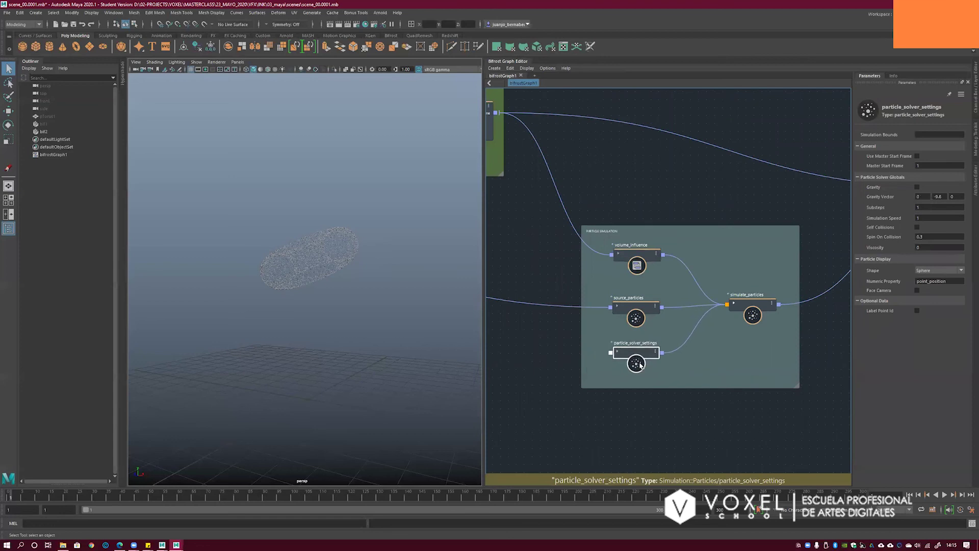
left_click_drag(756, 319, 758, 322)
- Play the simulation to check the particles, stop it and return to the first frame
left_click_drag(403, 320, 334, 286, "alt")
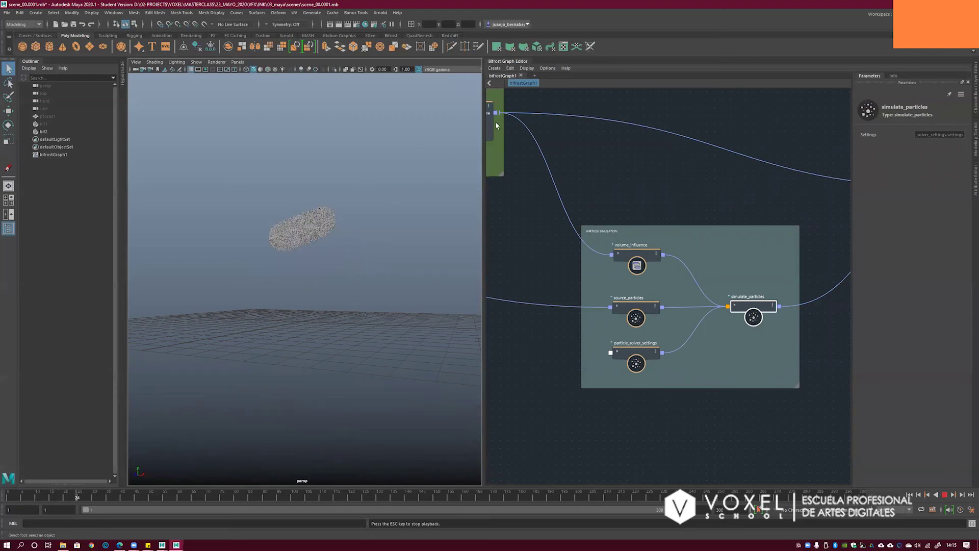
key("Escape")
left_click(910, 496)
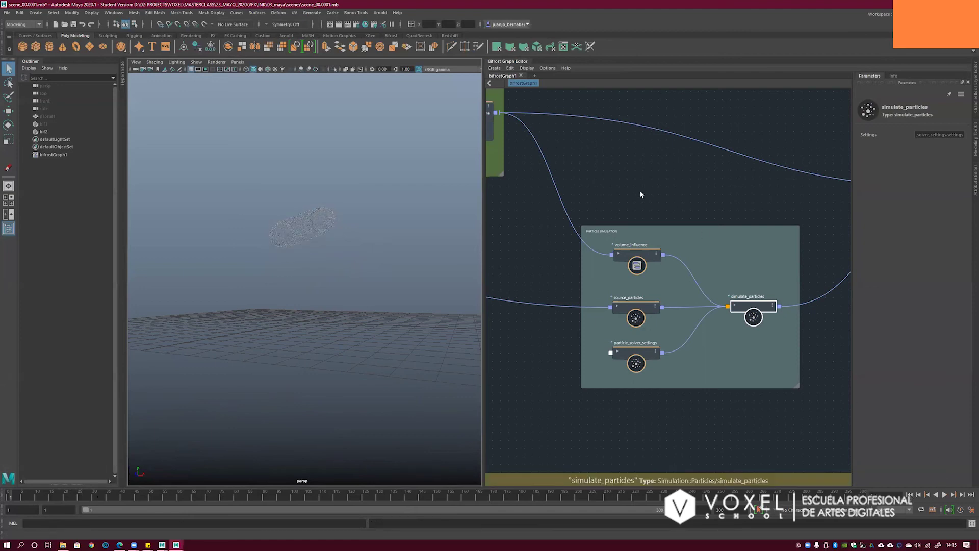
- Set the Rate in the Spawning Properties of source_particles to 1000
middle_click_drag(611, 176, 716, 242)
key("f")
left_click(610, 352)
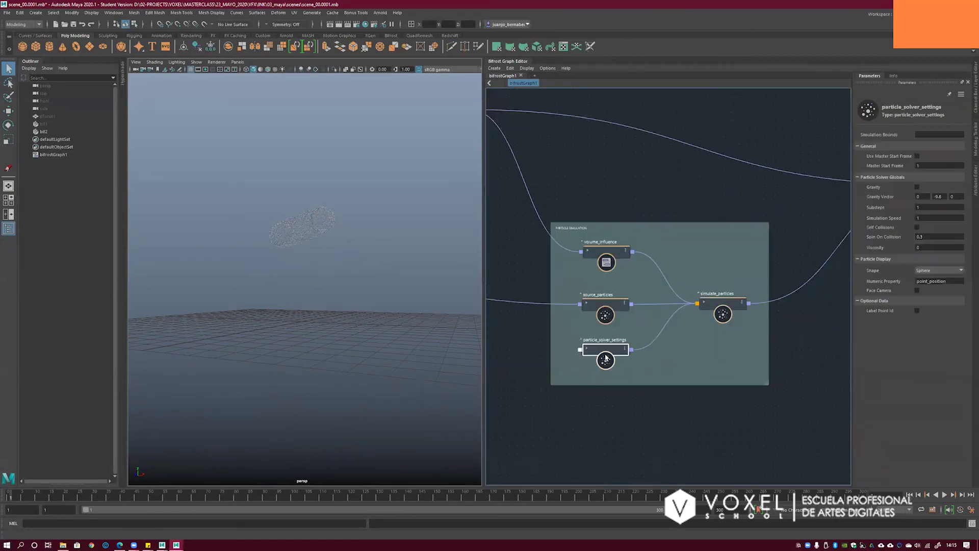
left_click(606, 267)
left_click(605, 306)
left_click(933, 218)
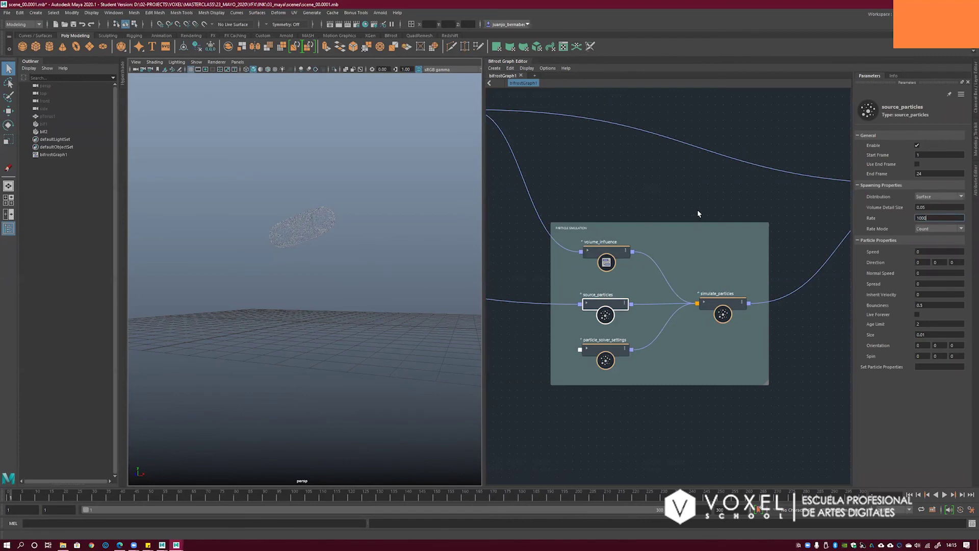
key("Return")
- Change the perspective viewport's background to black so the particles stand out
middle_click_drag(558, 276, 617, 280, "alt")
middle_click_drag(658, 241, 683, 234, "alt")
right_click_drag(298, 231, 353, 243, "alt")
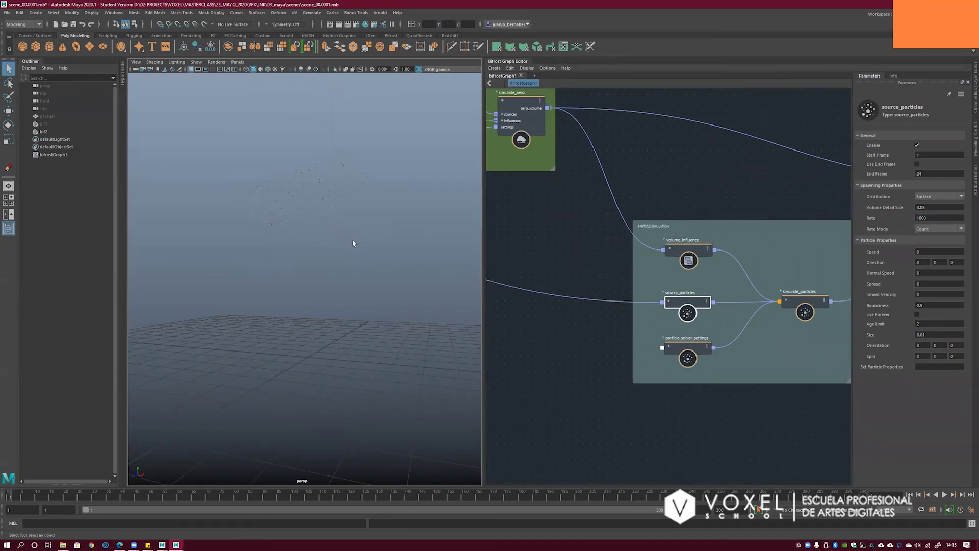
key("alt+b")
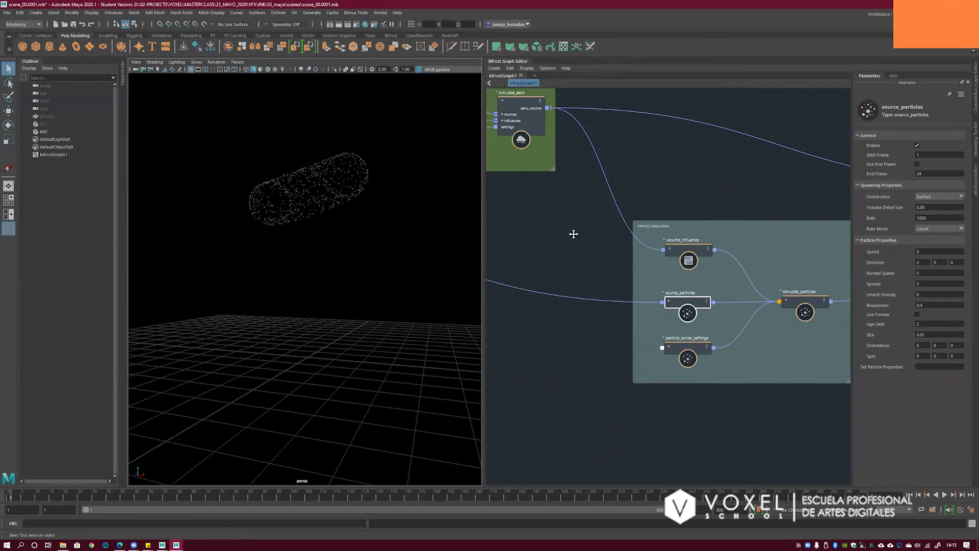
- Expand volume_influence to show its ports and collapse its Volume Properties group
middle_click_drag(574, 234, 583, 257, "alt")
scroll(610, 230, "down", 2)
middle_click_drag(727, 269, 739, 272, "alt")
middle_click_drag(711, 233, 701, 235, "alt")
right_click_drag(701, 235, 683, 248, "alt")
middle_click_drag(684, 247, 662, 251, "alt")
middle_click_drag(591, 234, 577, 219, "alt")
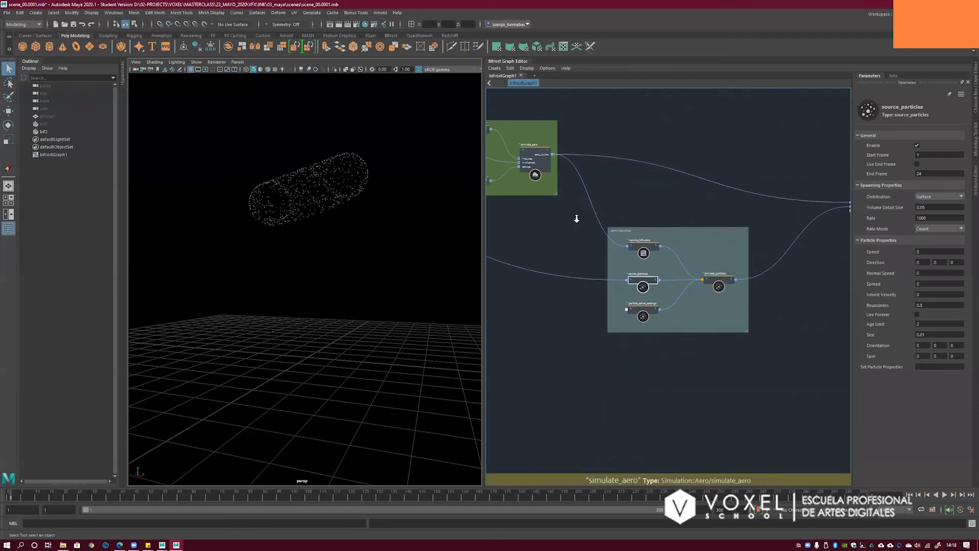
scroll(576, 219, "up", 1)
middle_click_drag(588, 274, 568, 269)
scroll(568, 269, "up", 1)
left_click(650, 290)
left_click_drag(649, 289, 645, 291)
key("3")
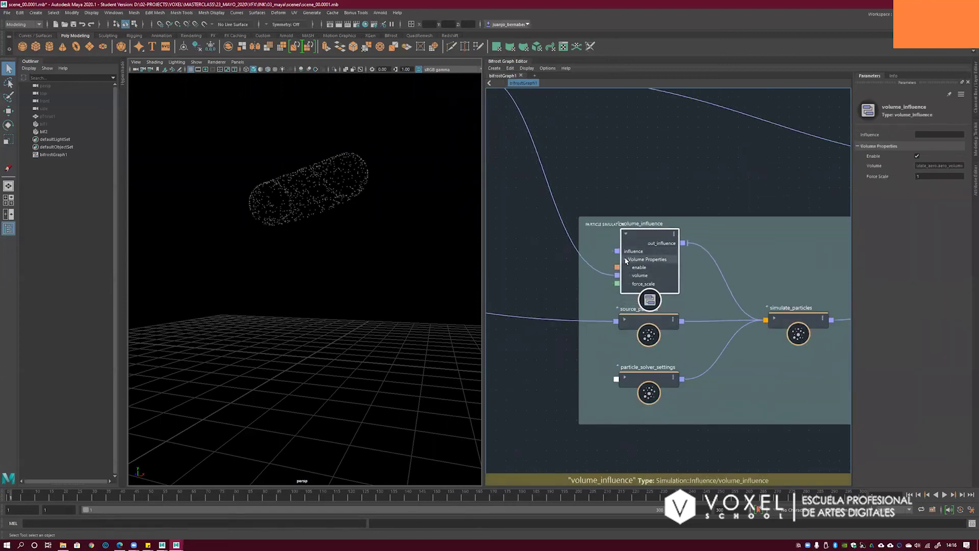
left_click(627, 260)
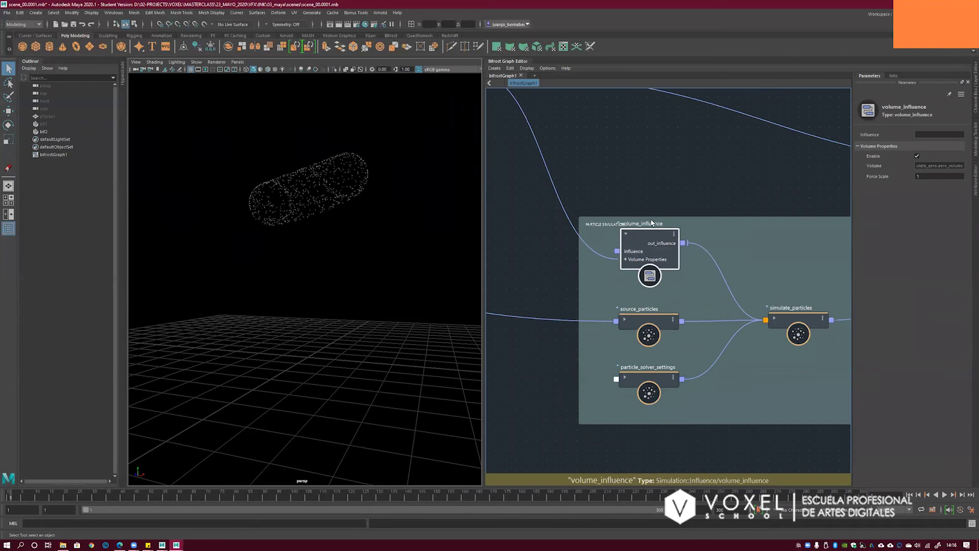
- Add a drag_influence node to the graph and set its Drag to 30
left_click(712, 192)
key("Tab")
type("drag")
key("Down")
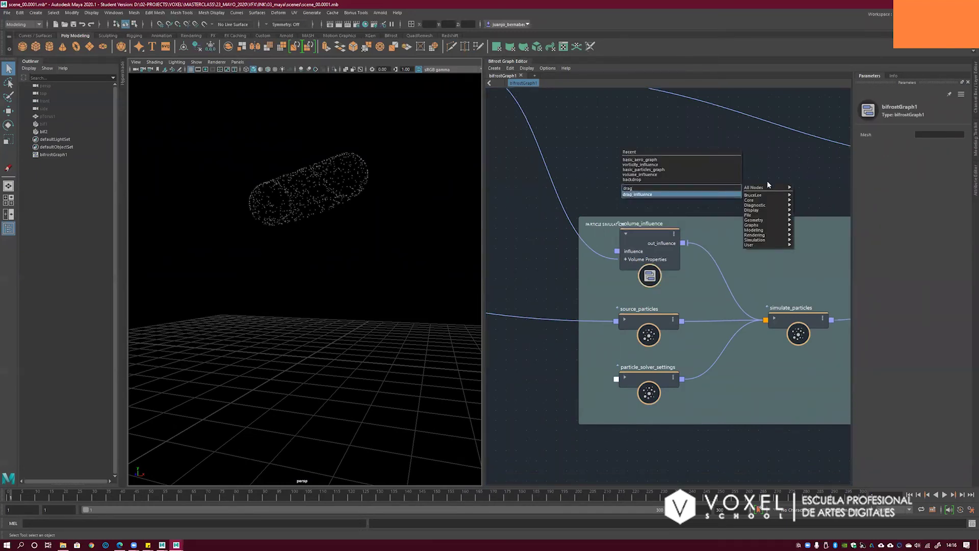
key("Return")
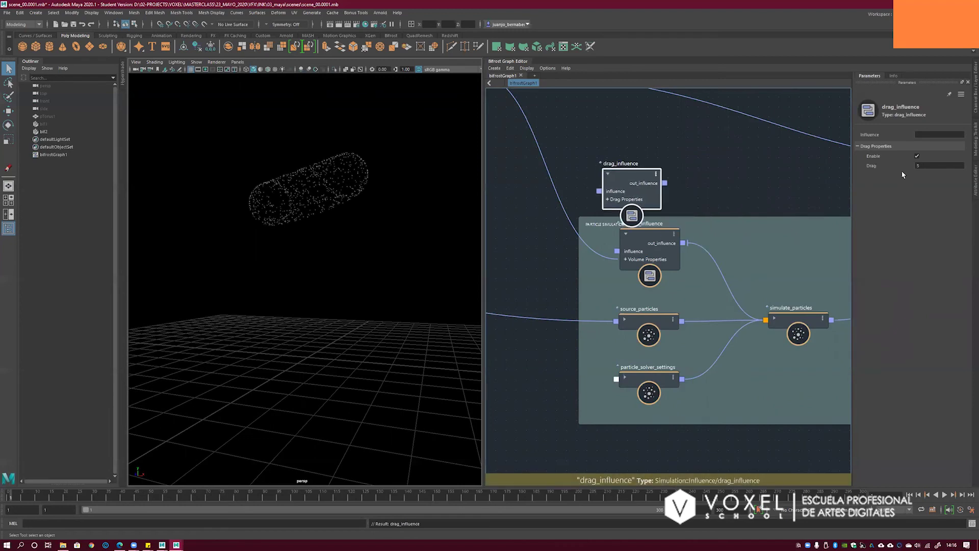
type("30")
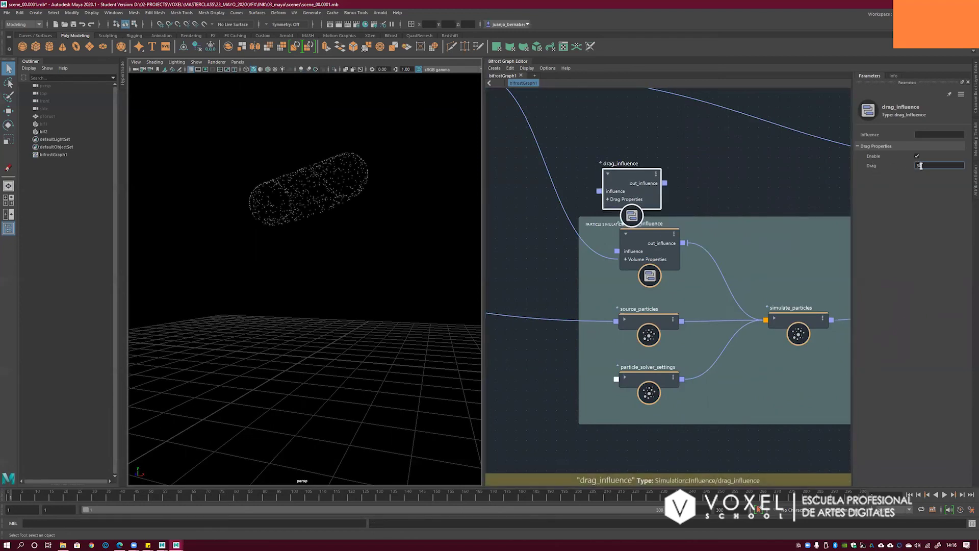
- Place drag_influence before the particle backdrop and connect its out_influence to the influence input of volume_influence
left_click_drag(630, 177, 508, 255)
middle_click_drag(508, 255, 578, 236)
left_click_drag(599, 231, 688, 232)
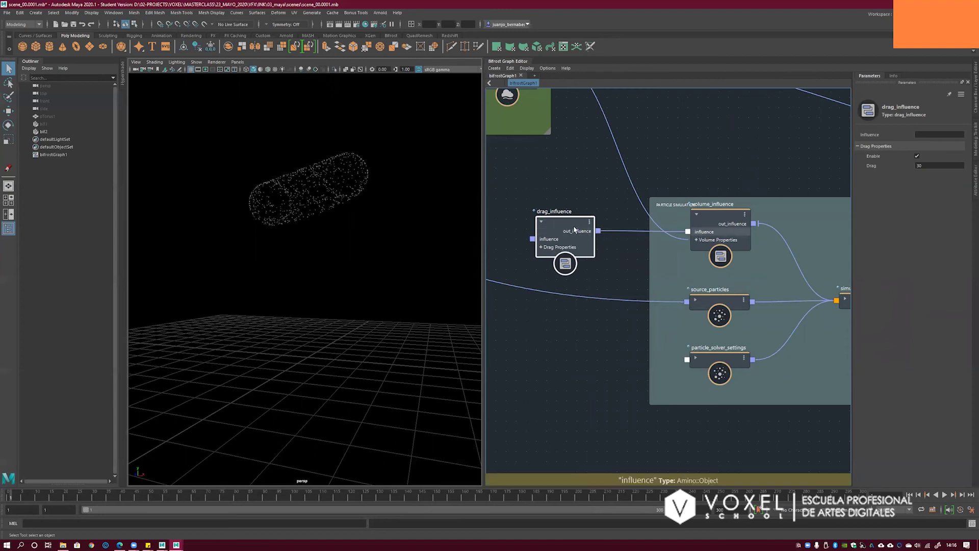
left_click_drag(575, 223, 585, 225)
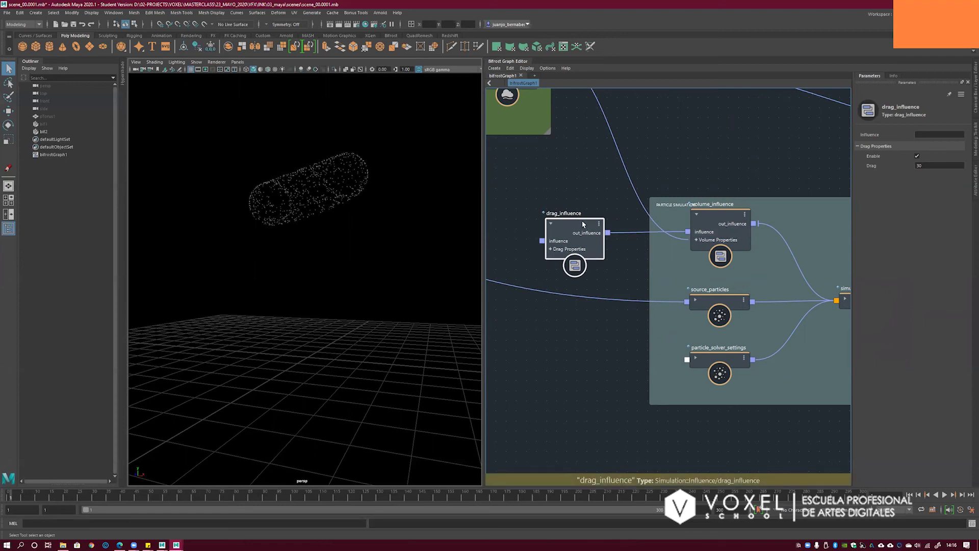
- Play the simulation and examine the particle motion from several angles, then stop and return to the first frame
scroll(682, 222, "down", 1)
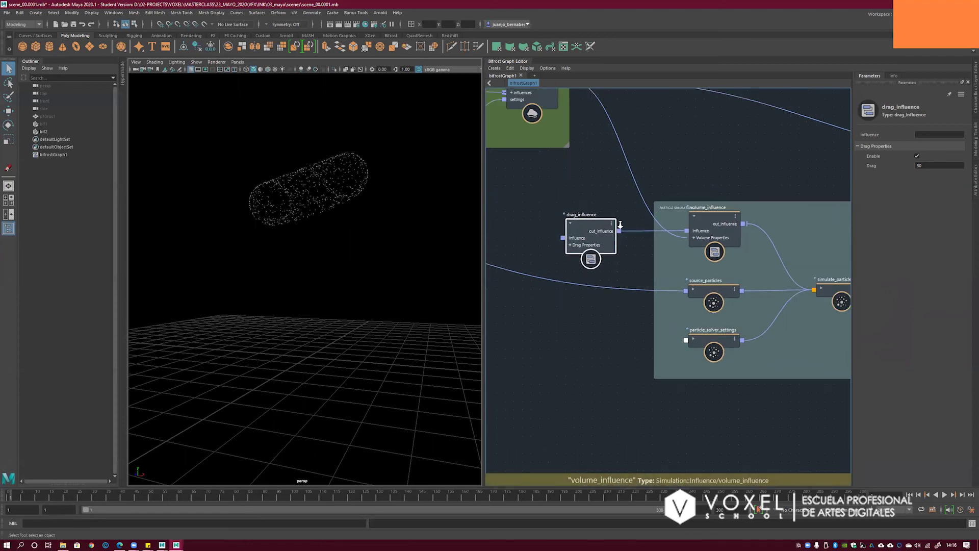
scroll(678, 225, "down", 1)
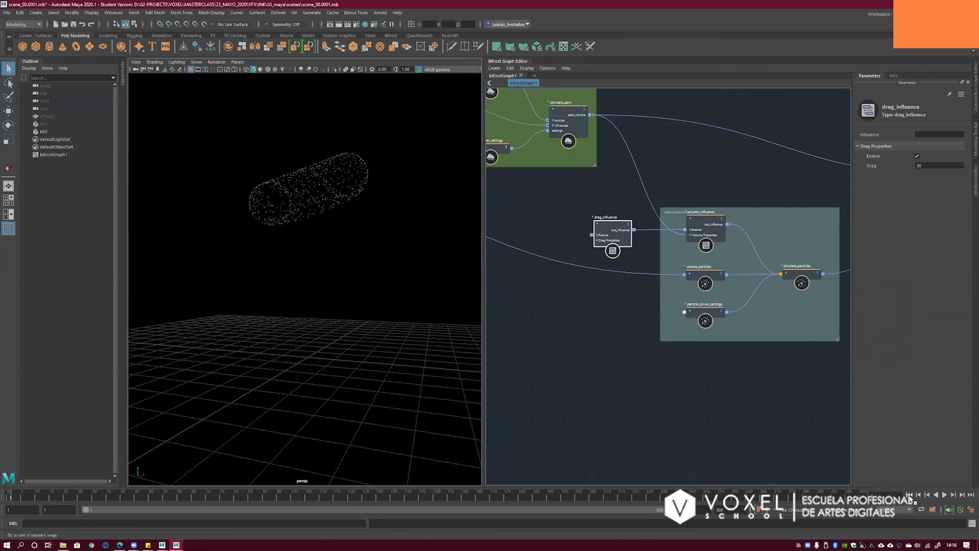
left_click(944, 495)
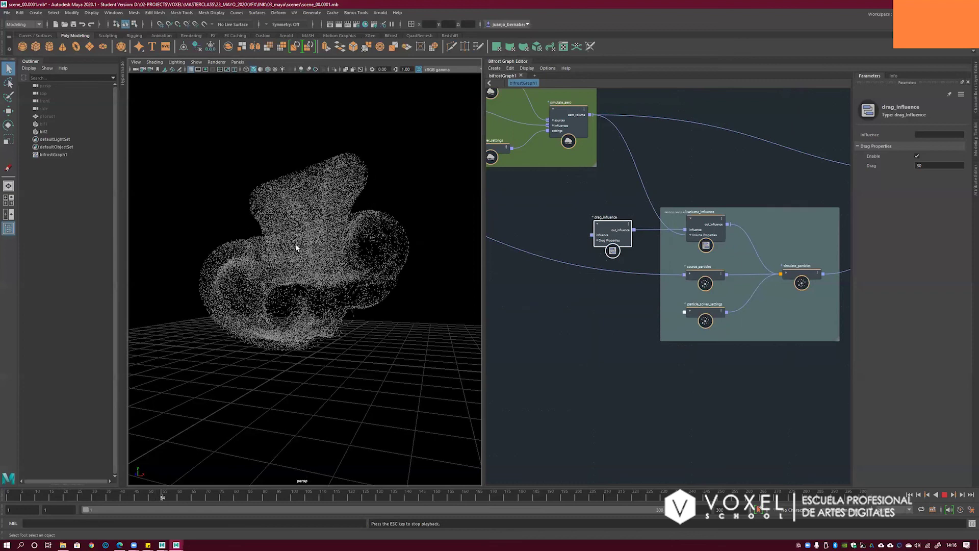
scroll(336, 259, "down", 5)
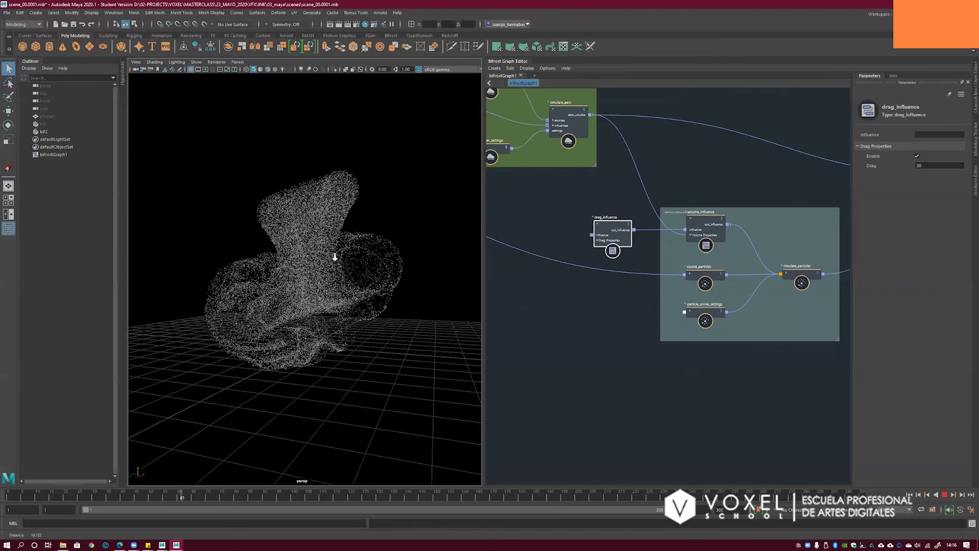
left_click_drag(378, 250, 378, 253, "alt")
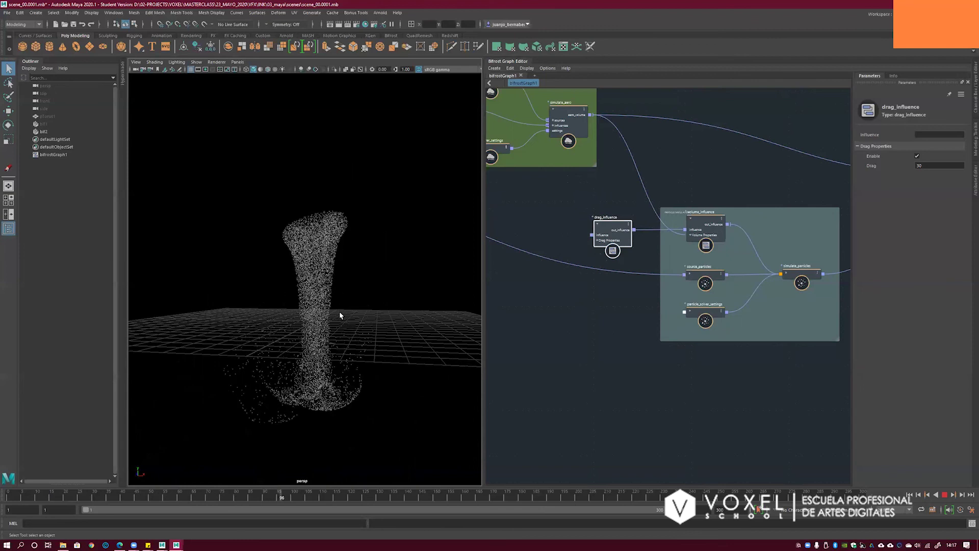
mouse_move(346, 298)
middle_mouse_down("alt")
mouse_move(348, 285)
mouse_move(359, 294)
middle_mouse_up("alt")
left_click_drag(359, 294, 361, 369, "alt")
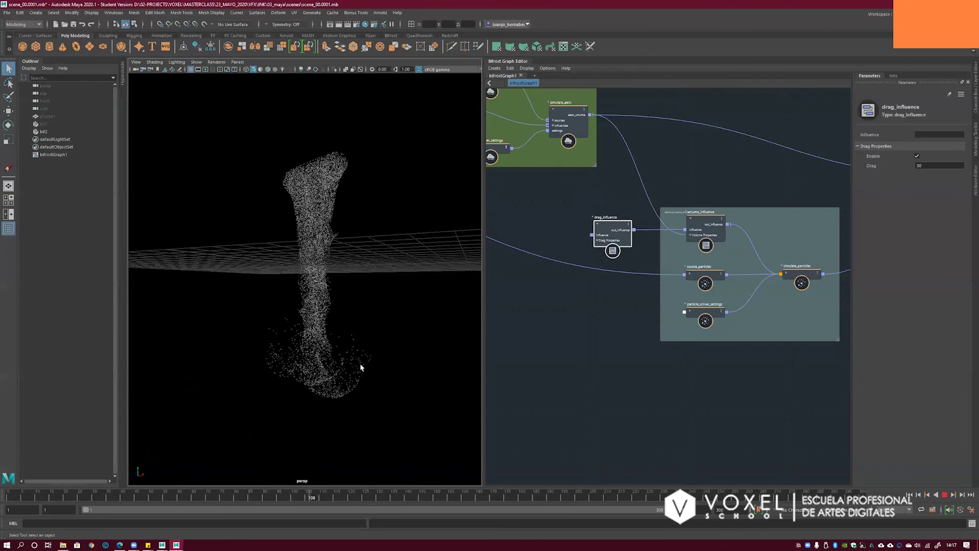
key("Escape")
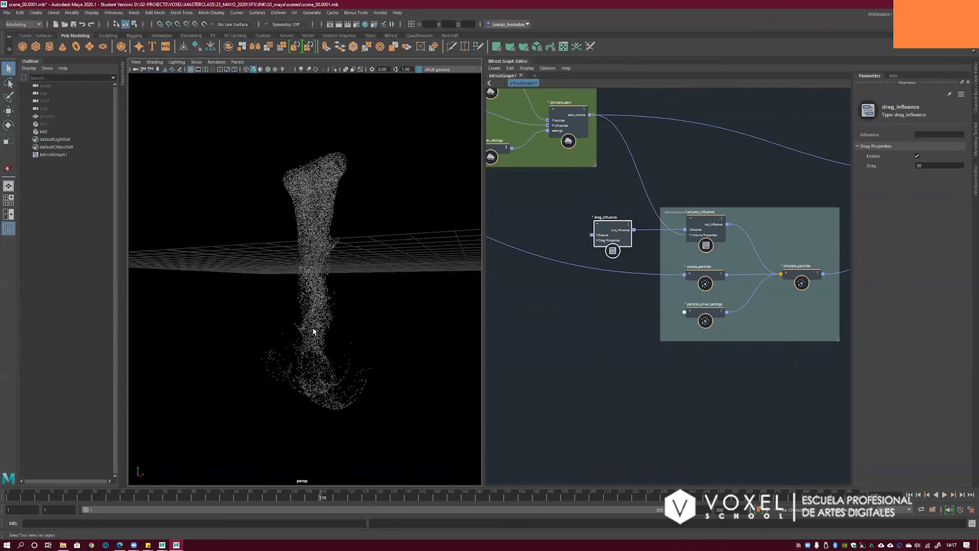
left_click(313, 330)
left_click_drag(284, 328, 332, 304, "alt")
left_click(909, 494)
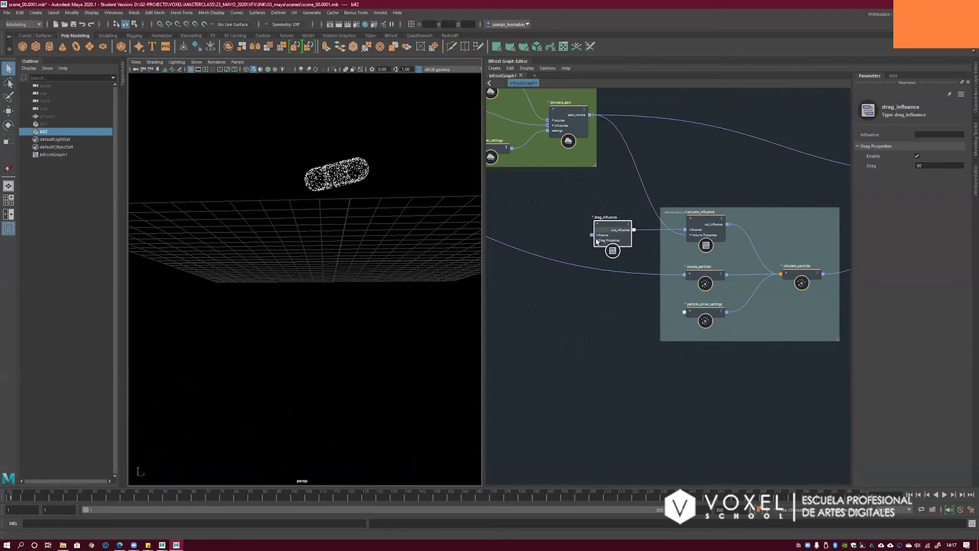
- Inspect volume_influence and enable Live Forever in the particle properties of source_particles
middle_click_drag(590, 208, 580, 246, "alt")
right_click_drag(561, 248, 765, 270, "alt")
left_click(797, 302)
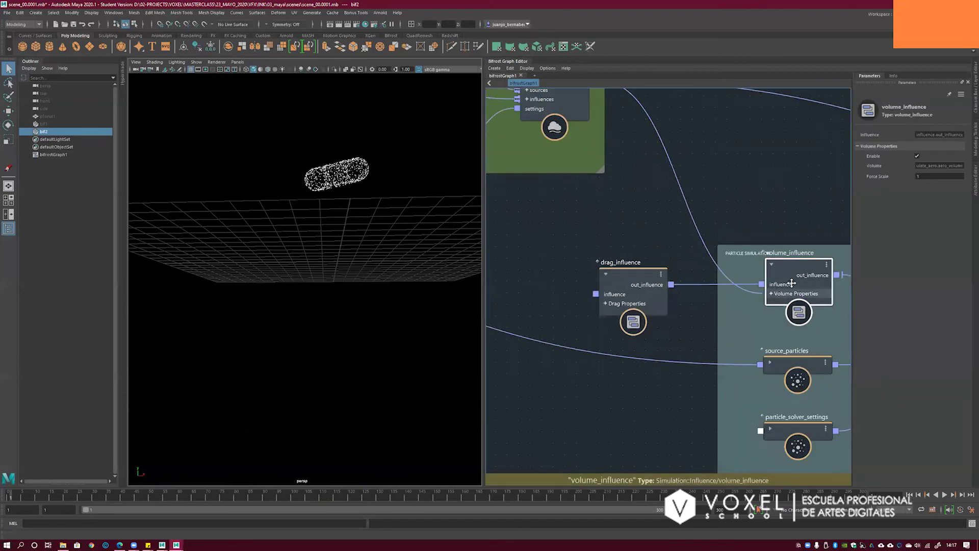
middle_click_drag(784, 347, 669, 350, "alt")
left_click(681, 383)
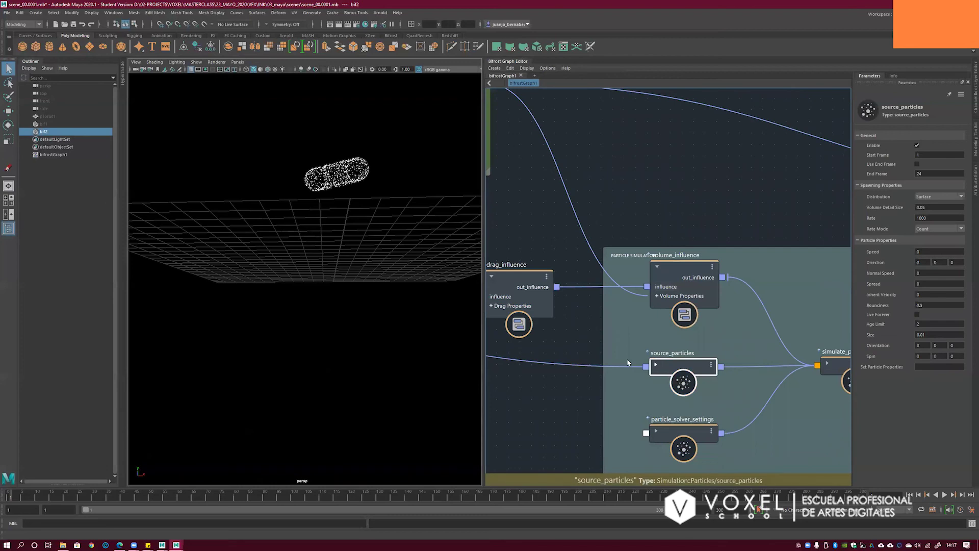
left_click(917, 314)
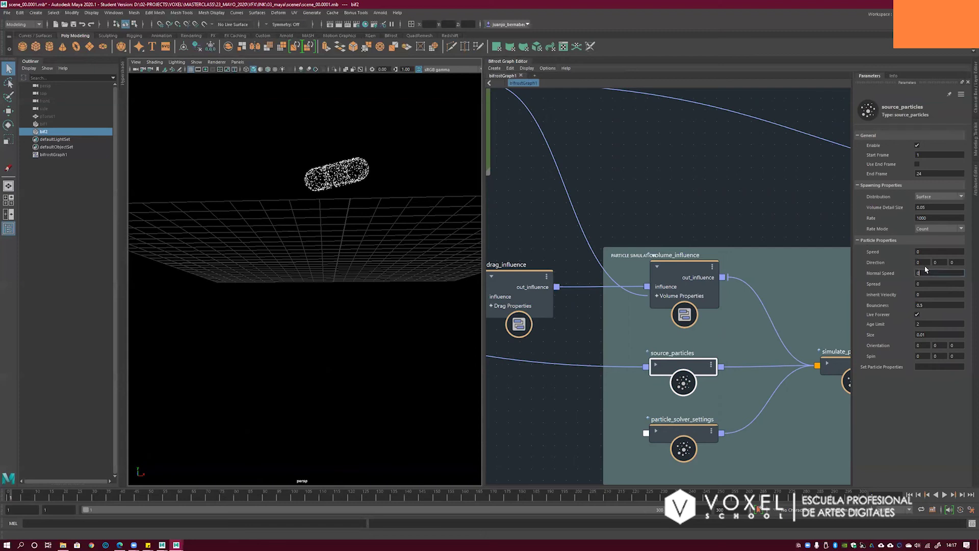
- Play the simulation and examine the long-lived particles from another angle, then stop and return to the first frame
scroll(778, 235, "down", 5)
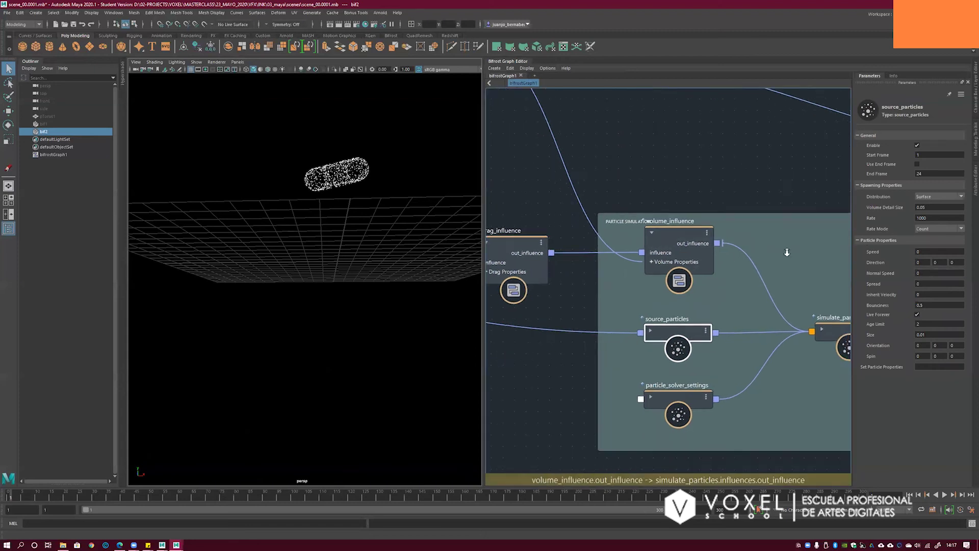
right_click_drag(687, 267, 679, 285, "alt")
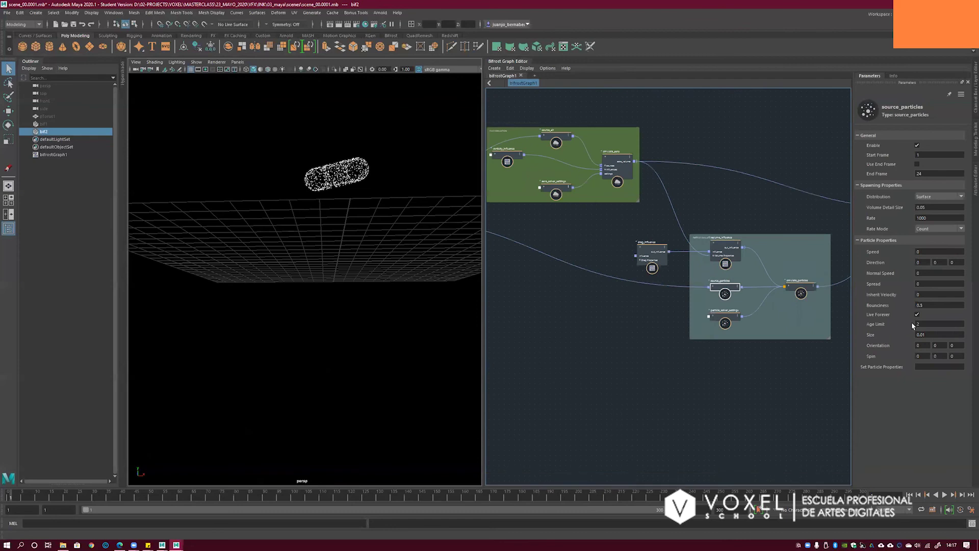
left_click(945, 496)
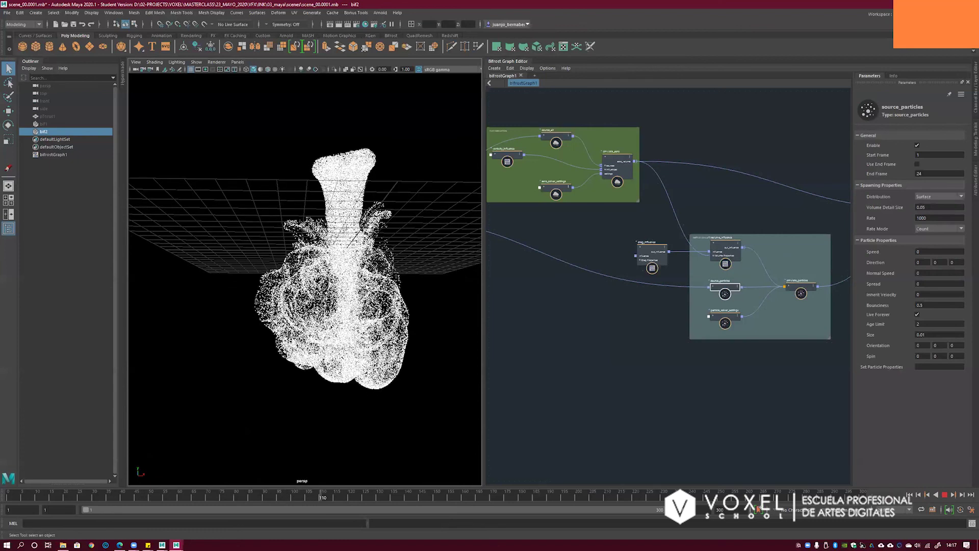
mouse_move(378, 273)
left_mouse_down("alt")
mouse_move(402, 293)
mouse_move(338, 280)
mouse_move(372, 270)
mouse_move(462, 314)
left_mouse_up("alt")
key("5")
left_click(402, 285)
left_click(910, 495)
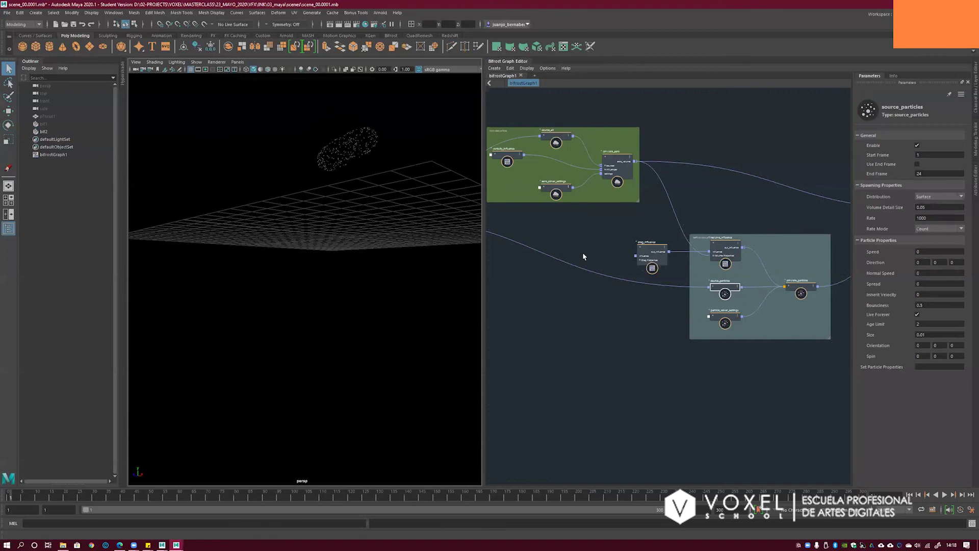
- Collapse the drag_influence node and bring the free area before the output node into view
scroll(590, 299, "up", 2)
left_click(656, 287)
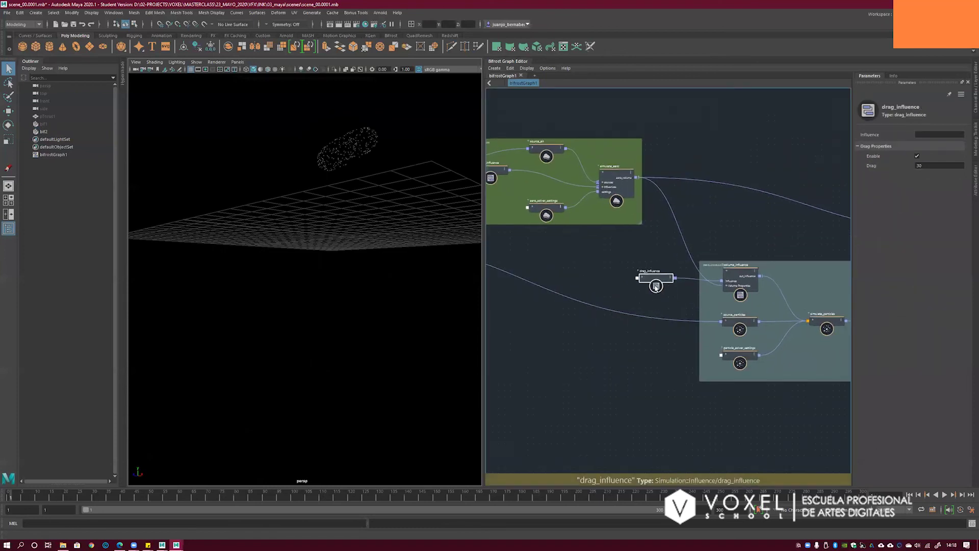
middle_click_drag(704, 239, 555, 226, "alt")
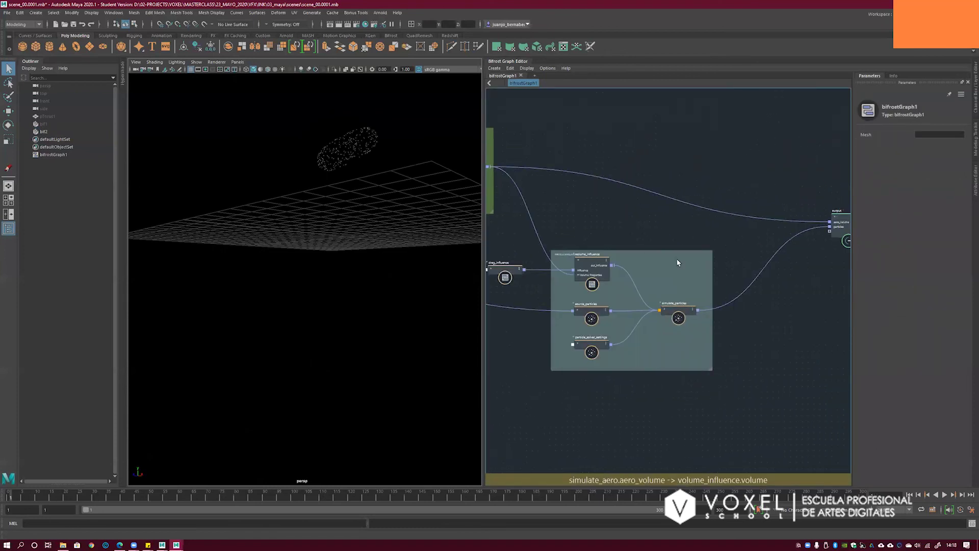
middle_click_drag(678, 262, 560, 254, "alt")
right_click_drag(610, 261, 614, 257, "alt")
scroll(613, 257, "up", 1)
- Save the scene and pause the Bifrost graph's evaluation
left_click(7, 12)
left_click(31, 37)
left_click(482, 284)
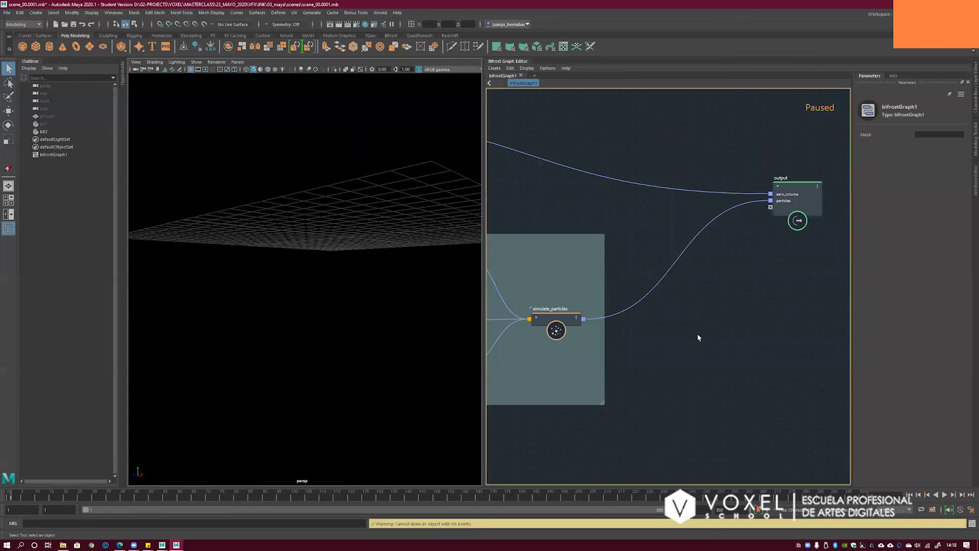
- Add an assign_material node to the graph between simulate_particles and the output node
key("Tab")
type("ap")
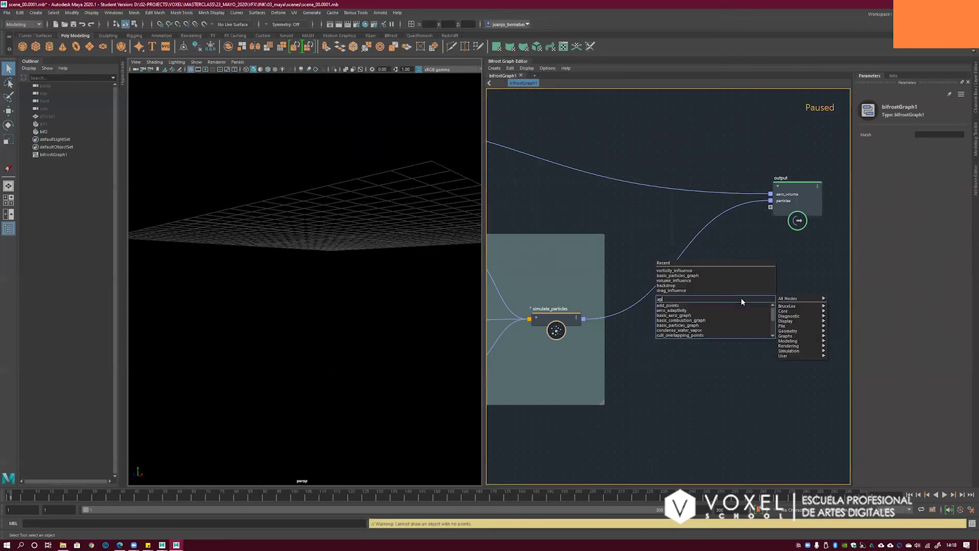
key("BackSpace")
key("BackSpace")
type("mate")
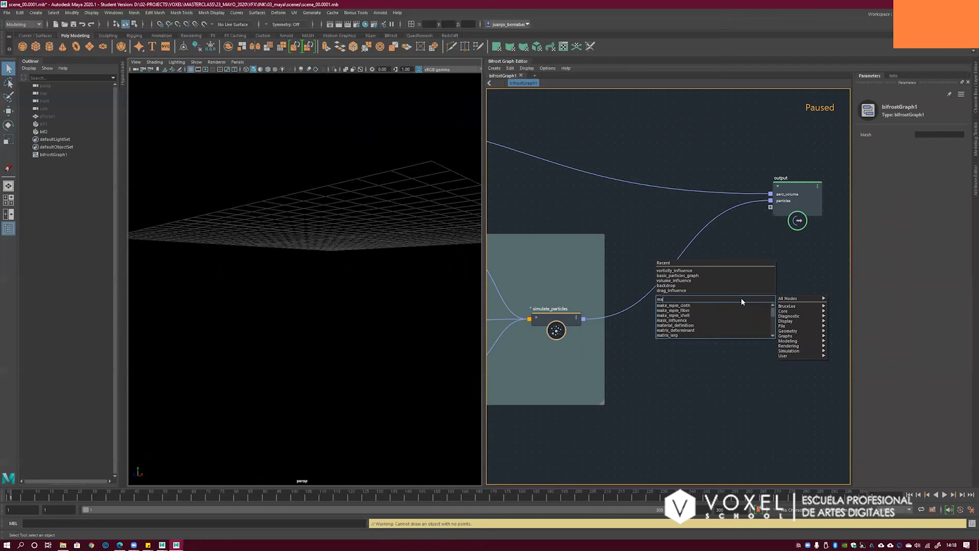
key("Down")
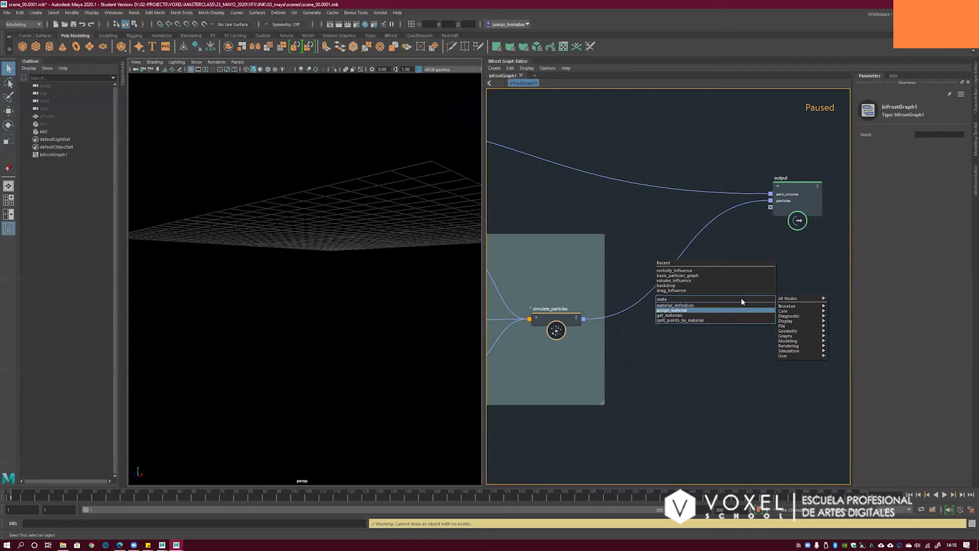
key("Return")
- Open Hypershade and create an aiStandardSurface material
left_click(365, 24)
key("Tab")
type("aistand")
key("Down")
key("Down")
key("Return")
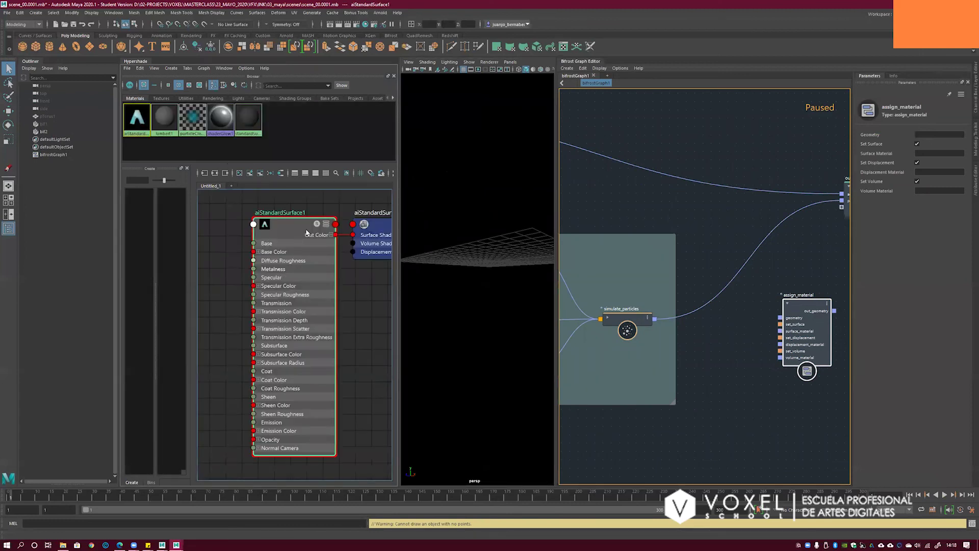
- Collapse the aiStandardSurface1 material and its shading group in Hypershade to compact nodes
left_click(371, 226)
key("1")
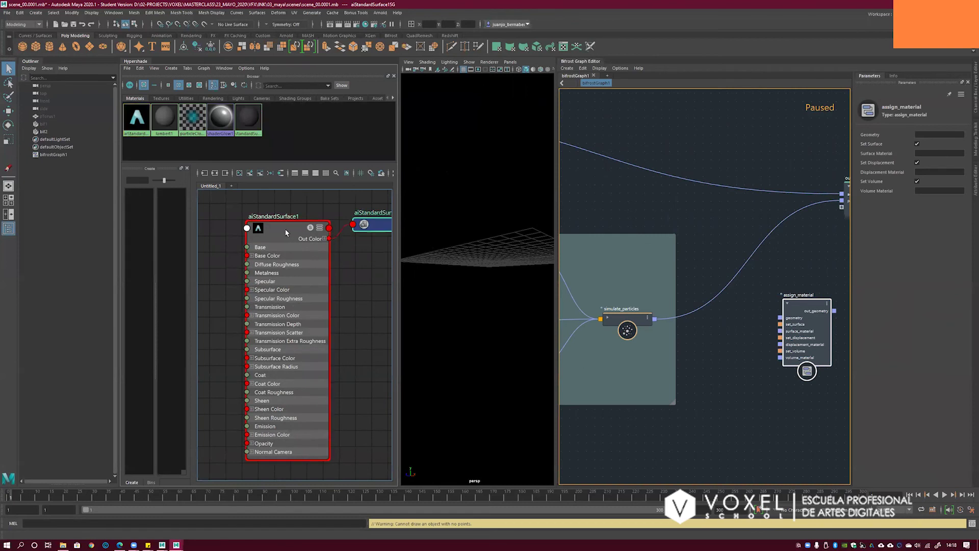
left_click(285, 230)
key("1")
left_click_drag(284, 231, 277, 236)
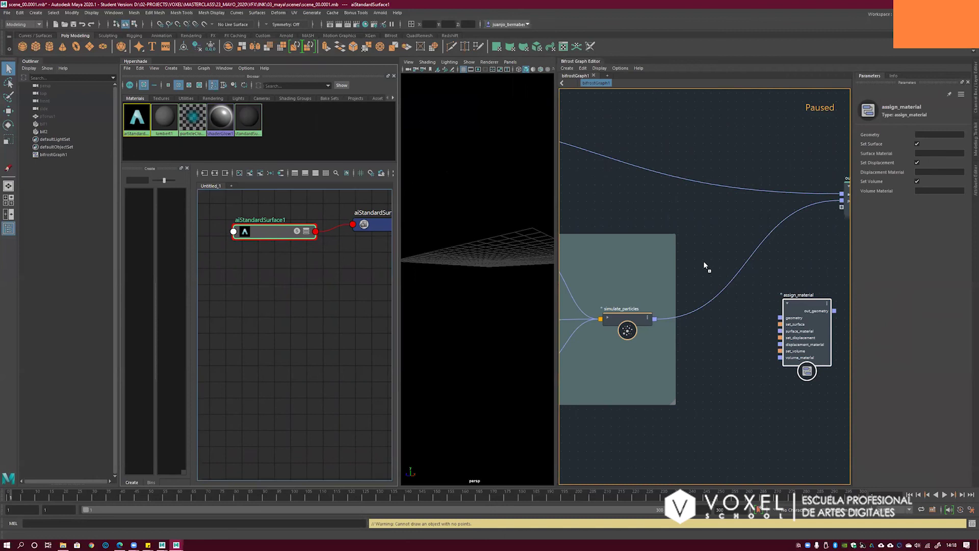
- Bring the aiStandardSurface1 material into the Bifrost graph, place it below the particle backdrop's edge, and close Hypershade
middle_click_drag(714, 238, 716, 233)
left_click_drag(713, 245, 702, 396)
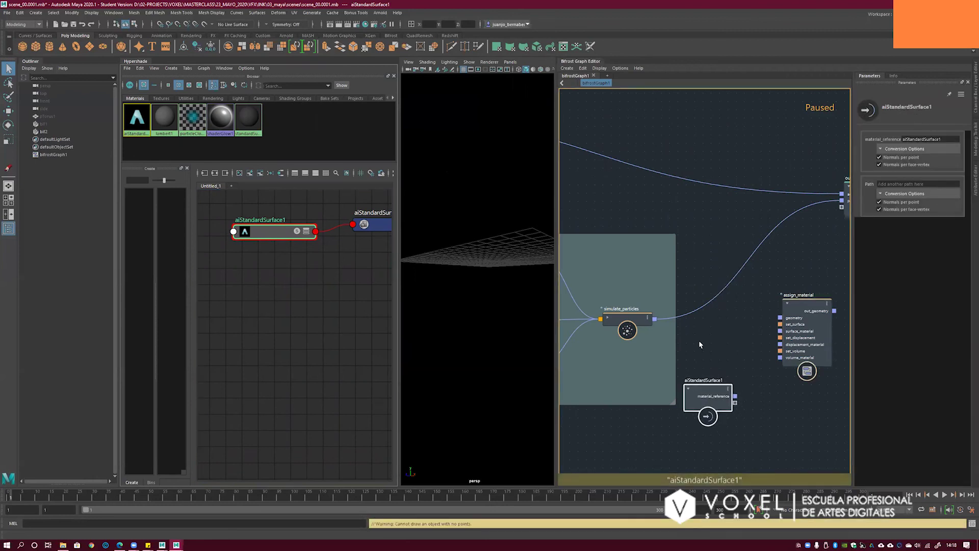
left_click(142, 65)
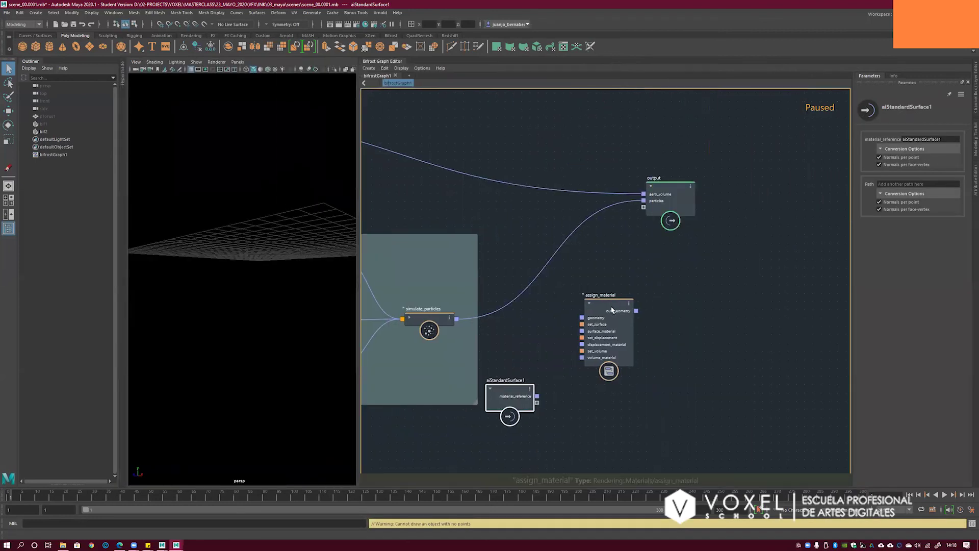
- Insert assign_material between simulate_particles and output, linking particles to geometry and out_geometry to the output's particles port
left_click(434, 327)
key("3")
middle_click_drag(514, 277, 556, 243, "alt")
scroll(518, 281, "up", 1)
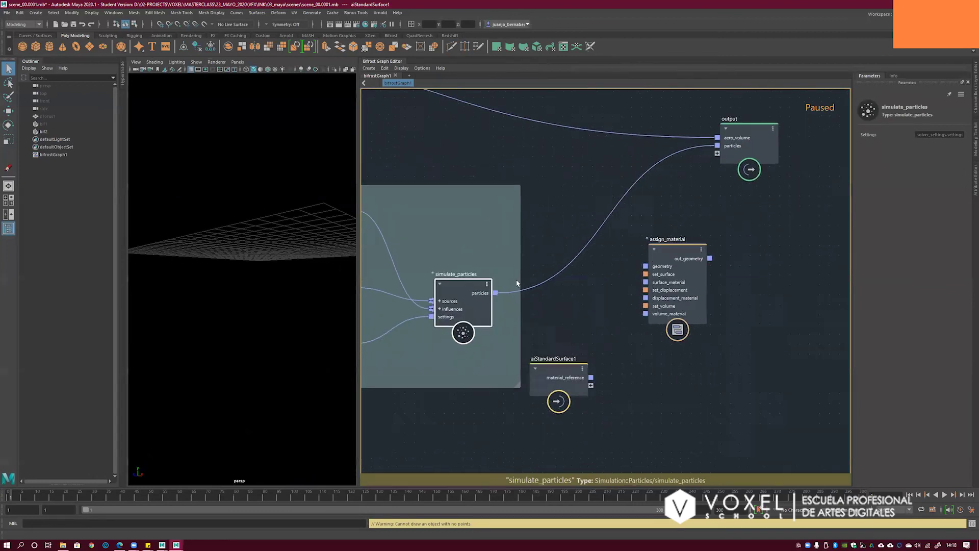
left_click_drag(495, 293, 720, 149)
left_click_drag(638, 265, 646, 258)
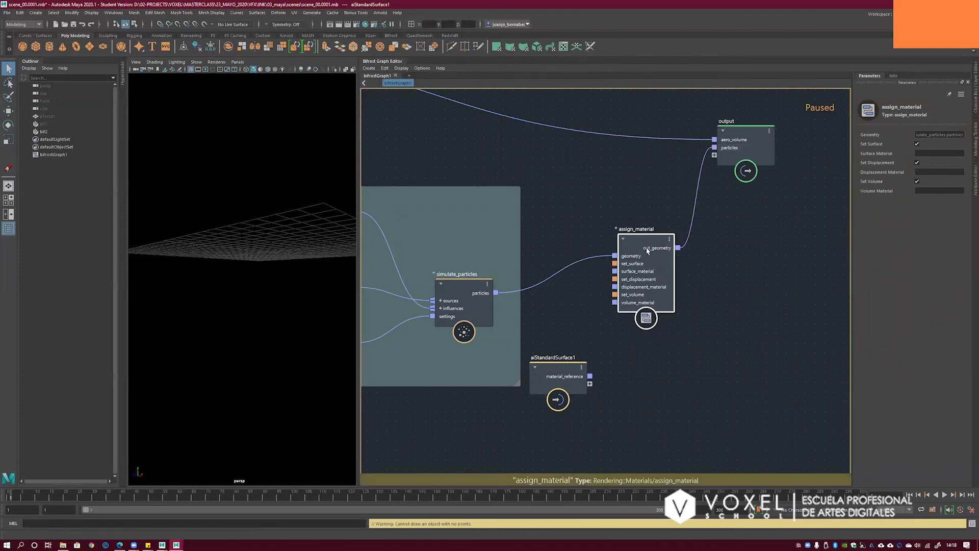
- Move aiStandardSurface1 out of the way and disable Set Displacement and Set Volume on assign_material
left_click_drag(556, 375, 505, 416)
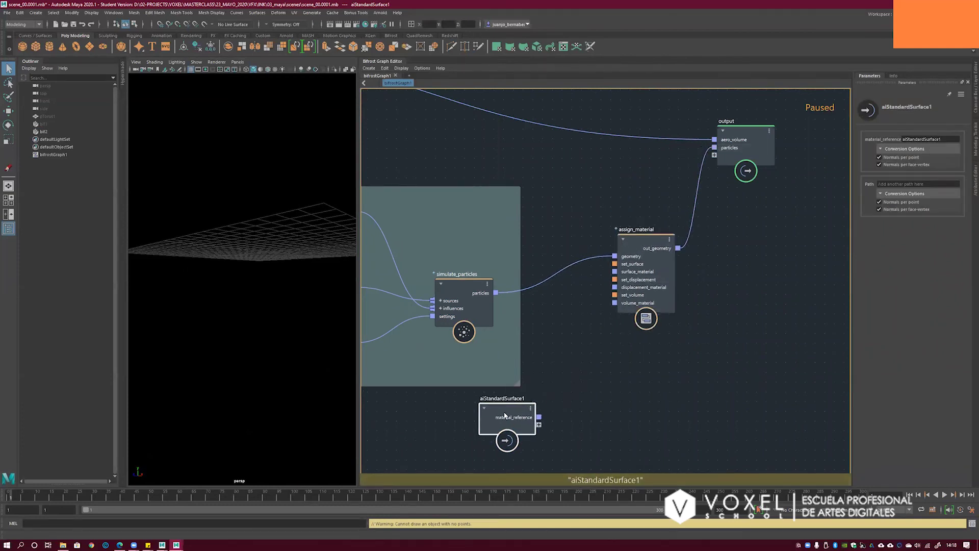
left_click(645, 245)
left_click(917, 182)
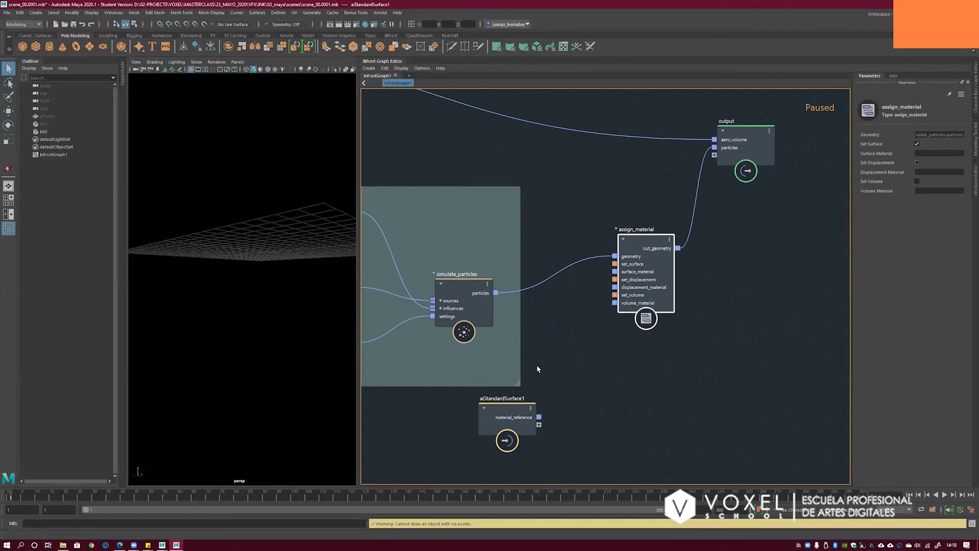
- Connect the material_reference of aiStandardSurface1 to the surface_material input of assign_material and reposition both nodes
left_click(506, 417)
left_click_drag(506, 417, 483, 417)
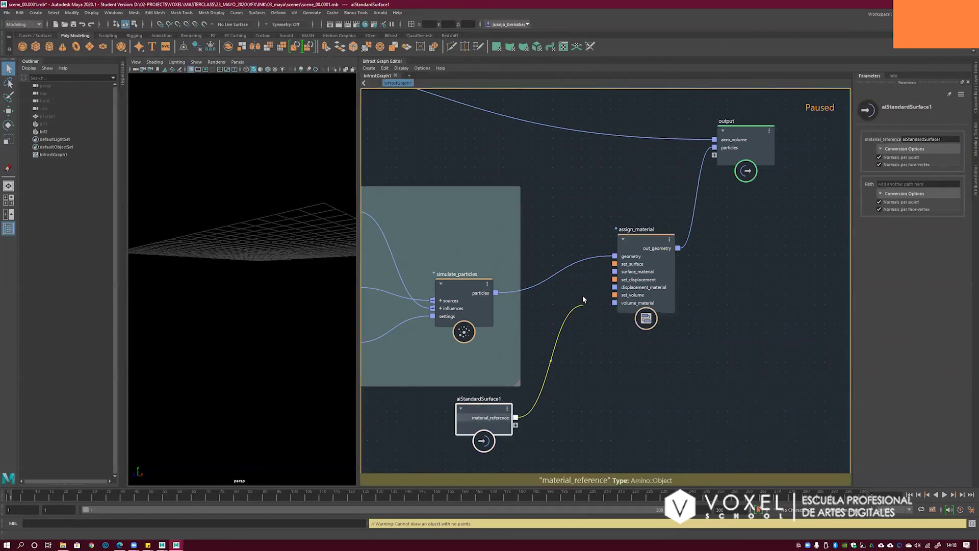
left_click_drag(597, 277, 614, 271)
left_click_drag(643, 241, 635, 264)
left_click(463, 408)
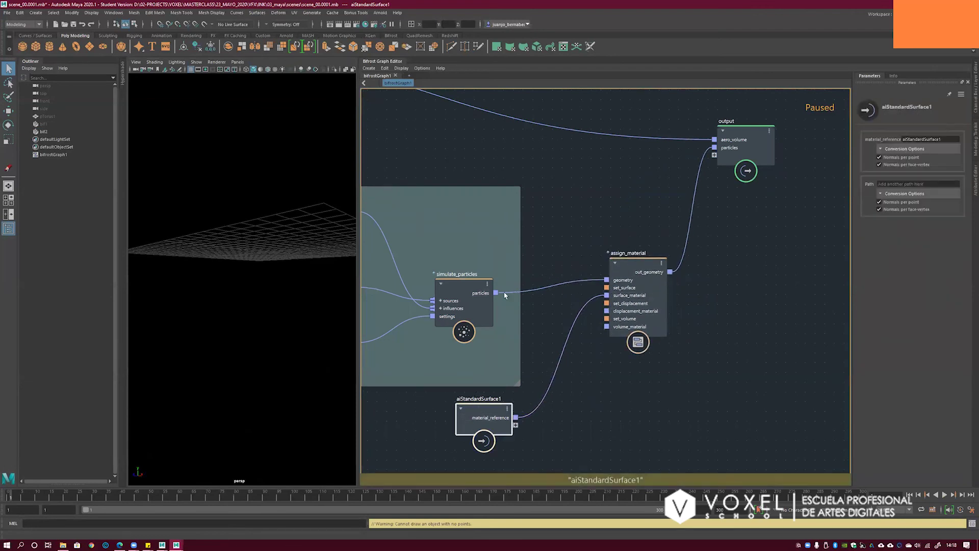
- Reopen Hypershade, set the Specular Weight of aiStandardSurface1 to 0, and close Hypershade
left_click(126, 73)
left_click(973, 178)
left_click_drag(268, 231, 260, 238)
middle_click_drag(280, 250, 263, 262, "alt")
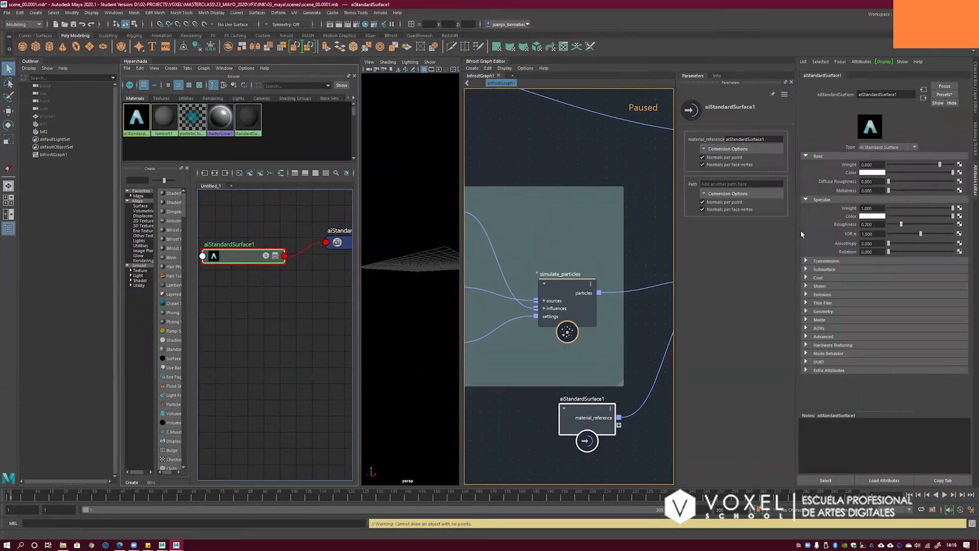
left_click_drag(877, 209, 813, 202)
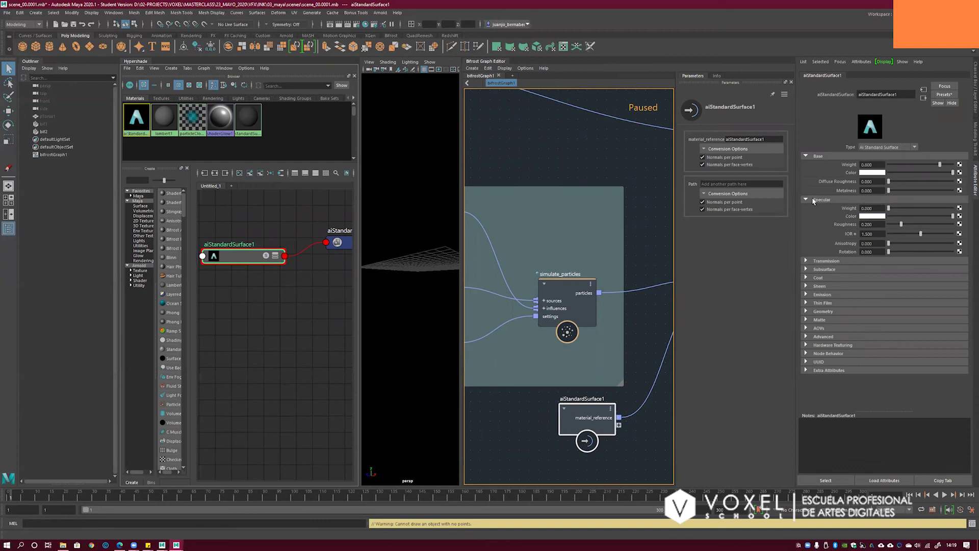
left_click(131, 63)
- Hide the material's attributes and collapse the assign_material and aiStandardSurface1 nodes in the Bifrost graph
right_click_drag(339, 235, 269, 245, "alt")
middle_click_drag(339, 204, 329, 241, "alt")
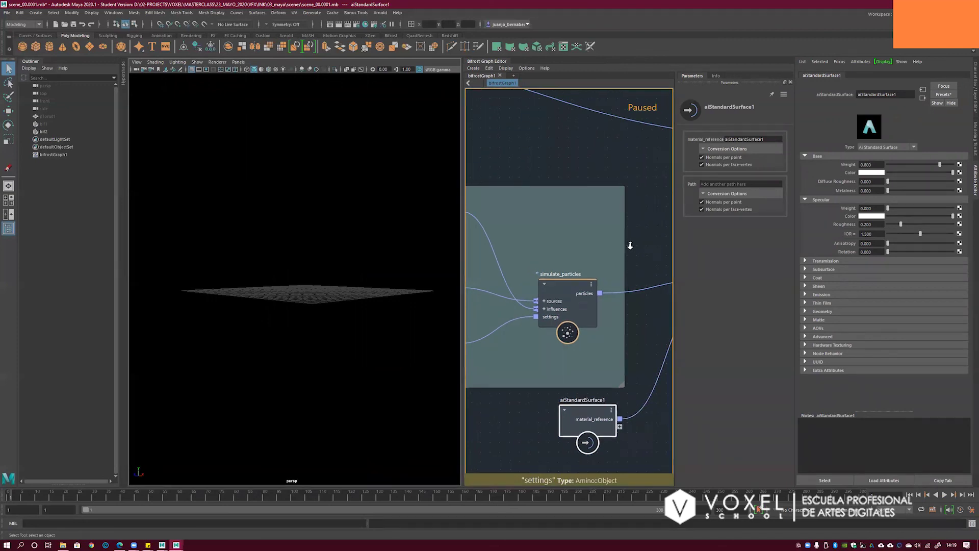
scroll(644, 245, "down", 3)
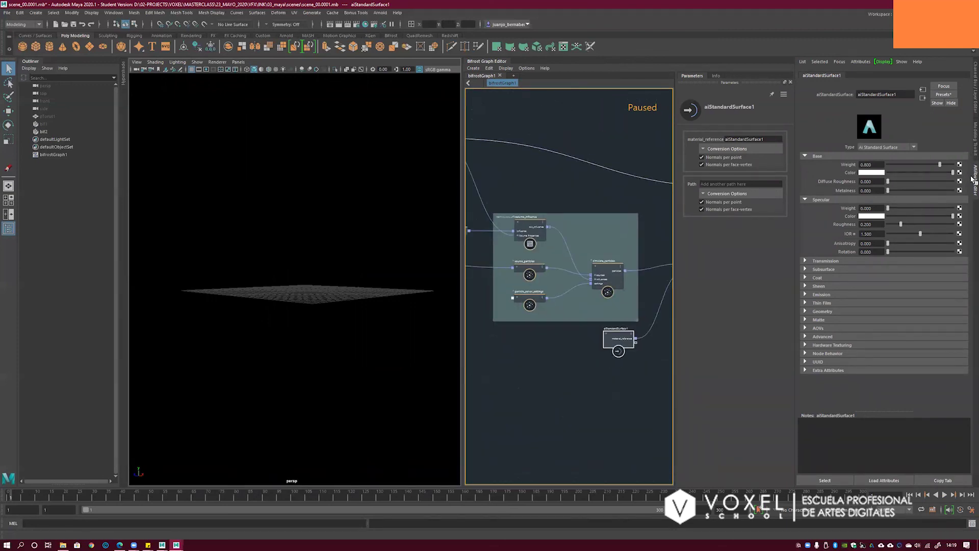
left_click(973, 179)
left_click_drag(798, 243, 792, 250)
key("1")
left_click_drag(709, 323, 708, 322)
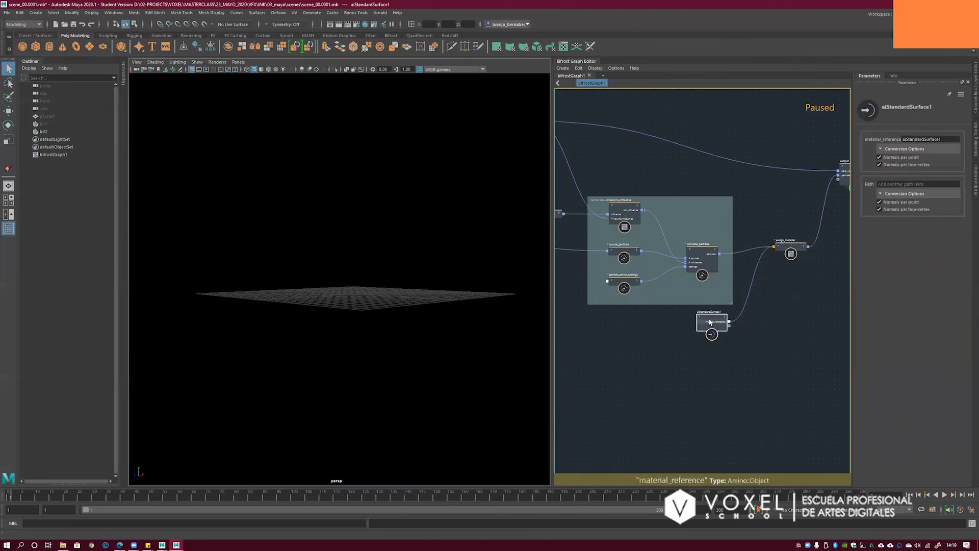
- Enlarge the particle simulation backdrop and place assign_material and aiStandardSurface1 inside it beside simulate_particles
left_click_drag(792, 239, 787, 261)
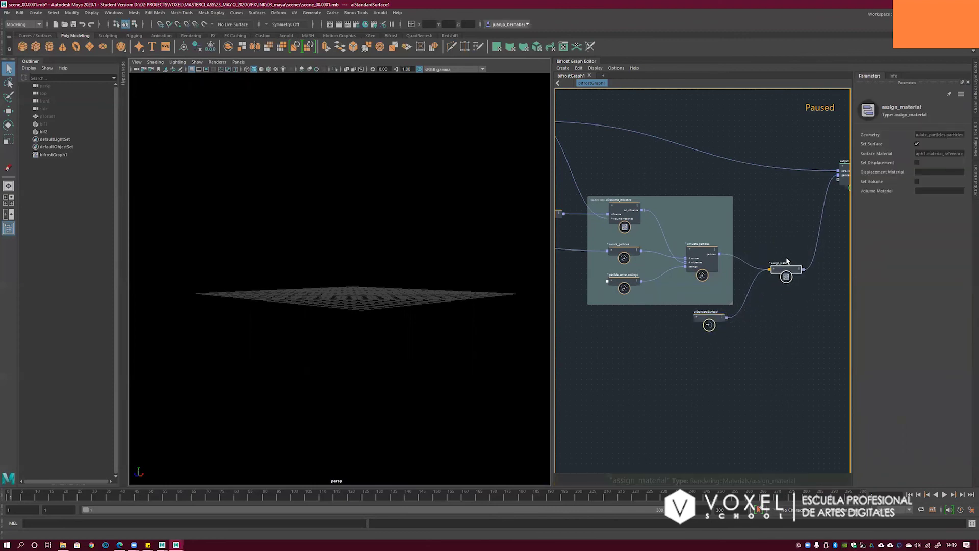
middle_click_drag(787, 261, 713, 252, "alt")
left_click_drag(719, 270, 712, 258)
scroll(663, 259, "up", 3)
left_click_drag(653, 327, 802, 328)
left_click_drag(745, 251, 709, 249)
left_click_drag(610, 356, 596, 308)
left_click(599, 283)
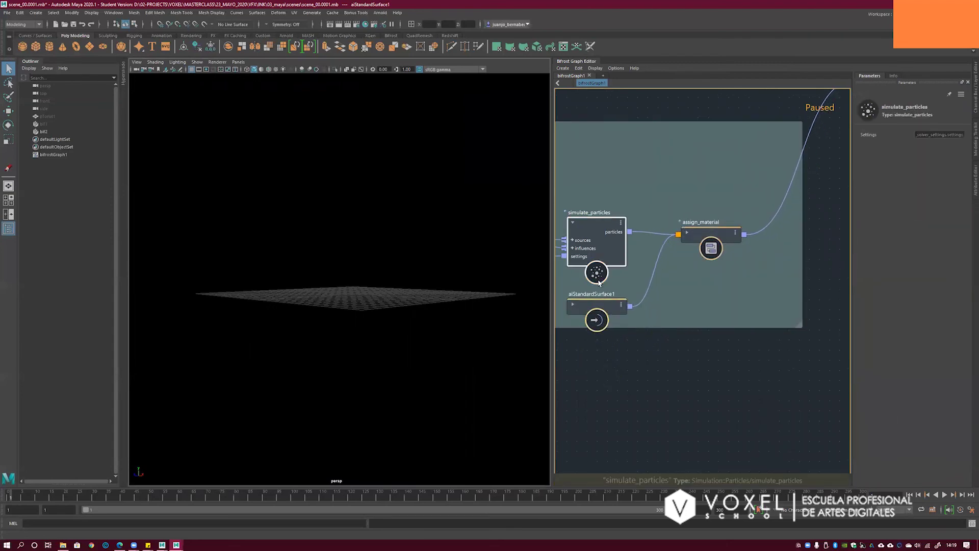
left_click(712, 234)
scroll(652, 251, "down", 2)
scroll(652, 250, "down", 2)
middle_click_drag(628, 238, 668, 240, "alt")
left_click_drag(788, 293, 784, 309)
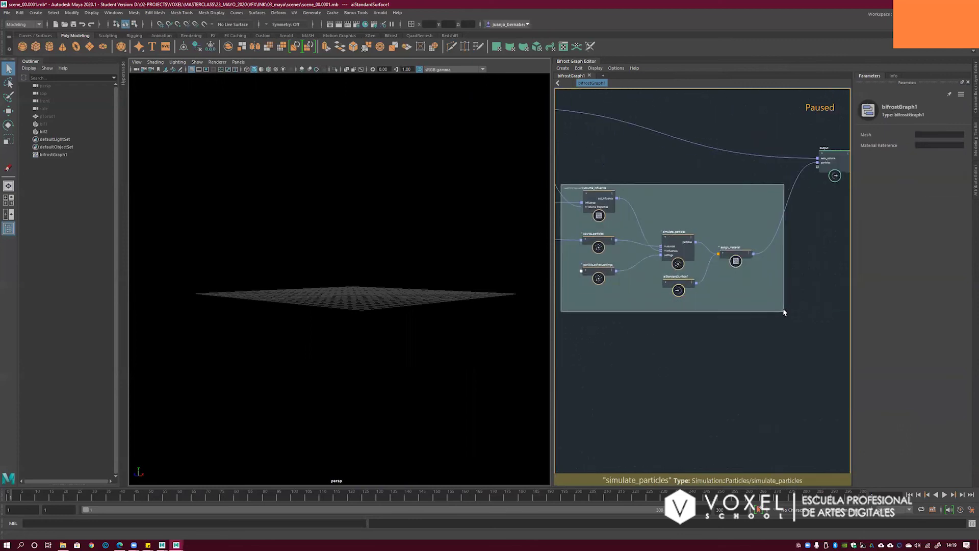
- Space out the nodes inside the particle simulation backdrop so that none overlaps its title or its neighbours
left_click_drag(735, 261, 677, 298)
left_click_drag(597, 279, 596, 294)
left_click_drag(598, 251, 598, 261)
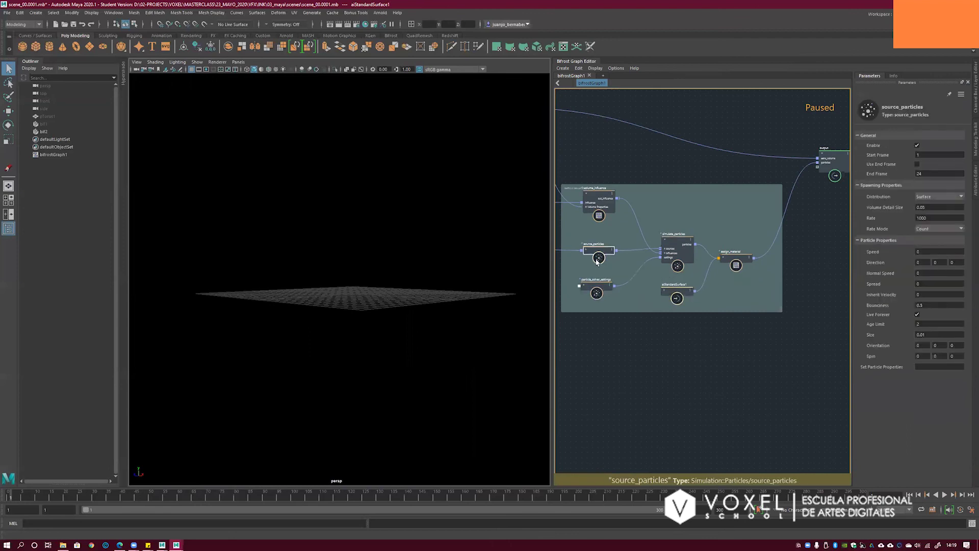
left_click_drag(599, 220, 597, 234)
left_click_drag(677, 266, 677, 264)
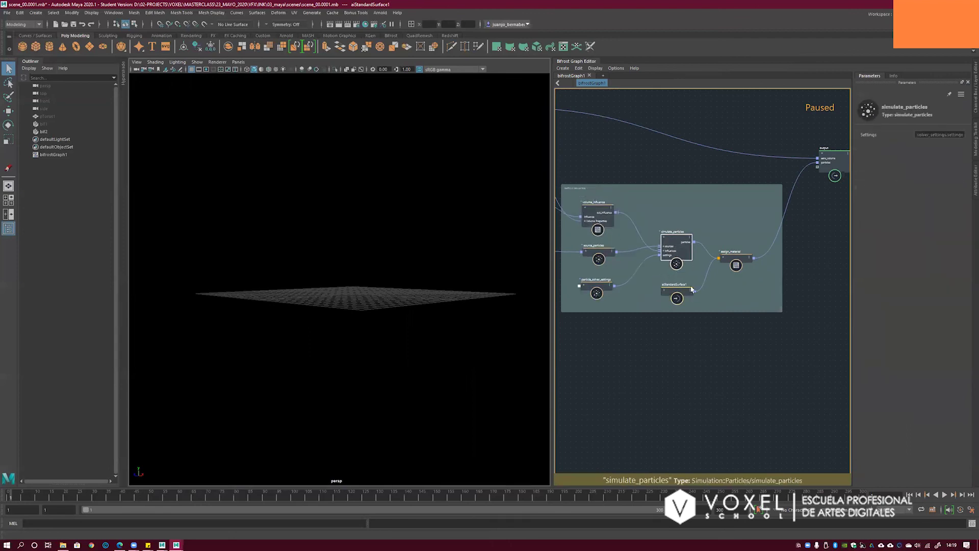
left_click_drag(679, 301, 676, 297)
left_click(738, 270)
middle_click_drag(625, 259, 676, 259, "alt")
scroll(643, 258, "up", 2)
left_click(652, 215)
left_click_drag(652, 214, 651, 213)
left_click_drag(654, 261, 653, 254)
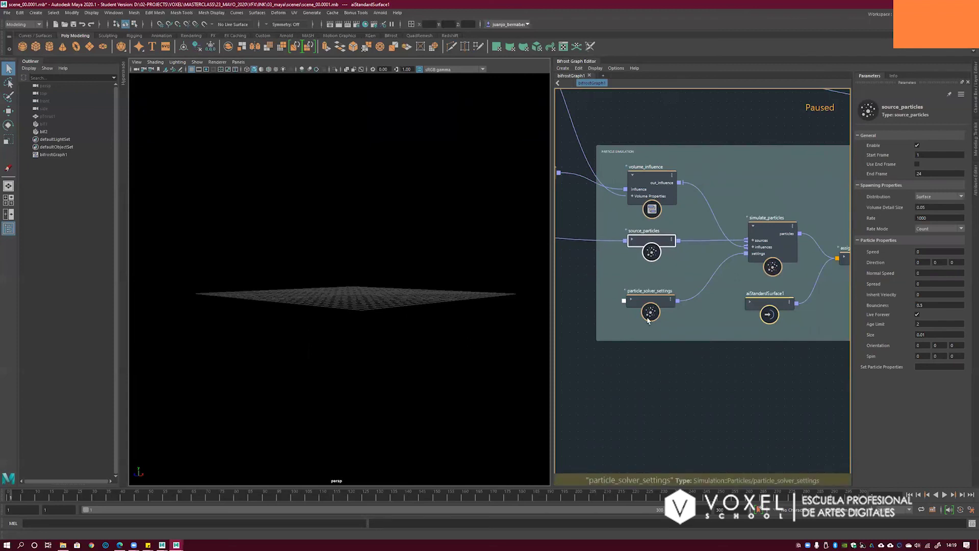
- Review the particle simulation nodes in the Bifrost graph and the emitted particles in the perspective view
left_click_drag(651, 313, 650, 308)
middle_click_drag(791, 260, 662, 253, "alt")
scroll(662, 253, "down", 2)
left_click(719, 262)
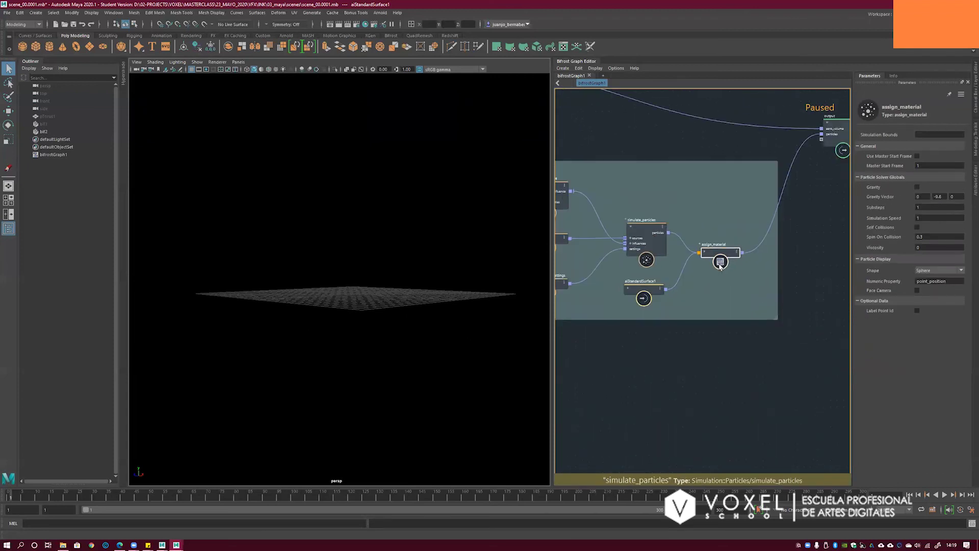
left_click(814, 261)
right_click_drag(787, 256, 745, 244, "alt")
middle_click_drag(737, 245, 750, 250, "alt")
left_click_drag(409, 240, 423, 260, "alt")
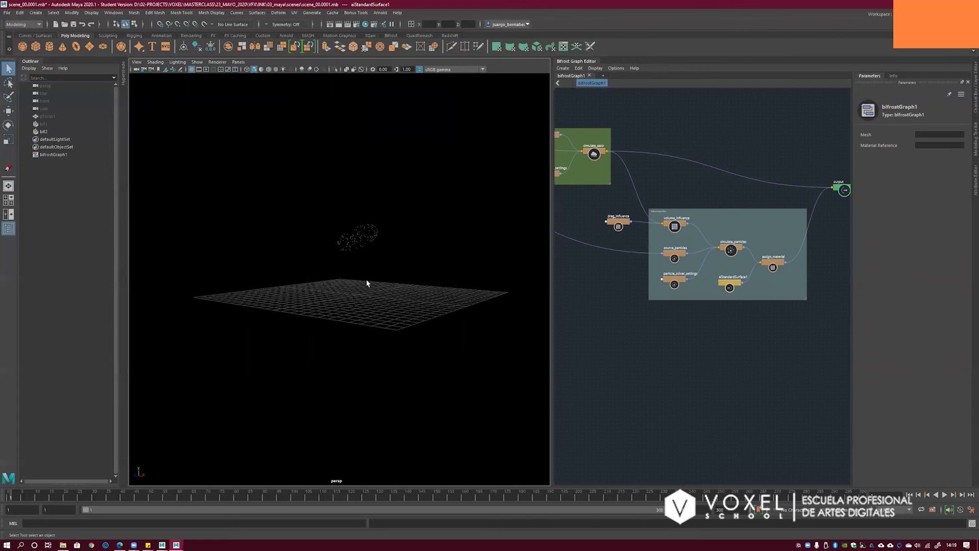
right_click_drag(314, 225, 387, 230, "alt")
middle_click_drag(387, 229, 337, 231, "alt")
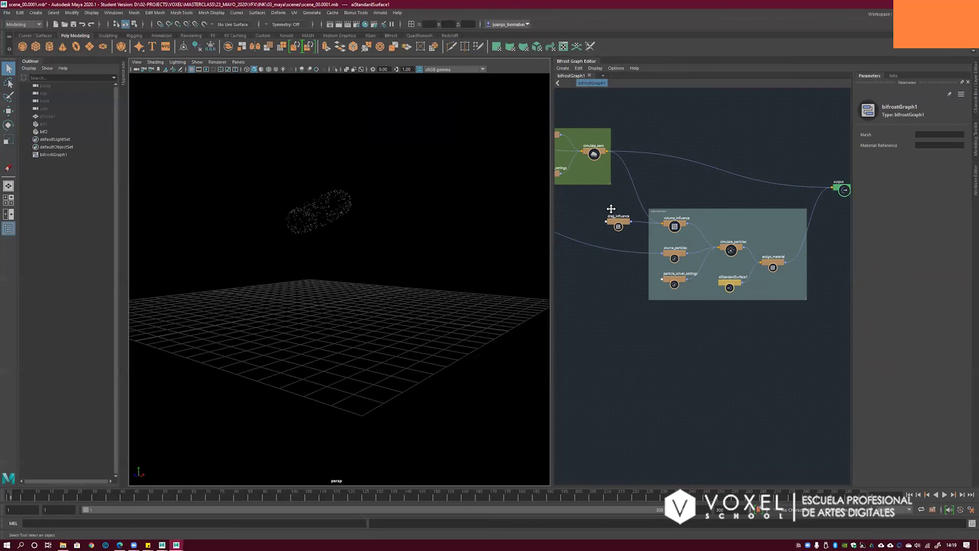
middle_click_drag(610, 212, 631, 213, "alt")
scroll(631, 214, "up", 1)
left_click_drag(705, 228, 731, 228)
left_click(644, 226)
left_click_drag(642, 228, 696, 238)
left_click(730, 227)
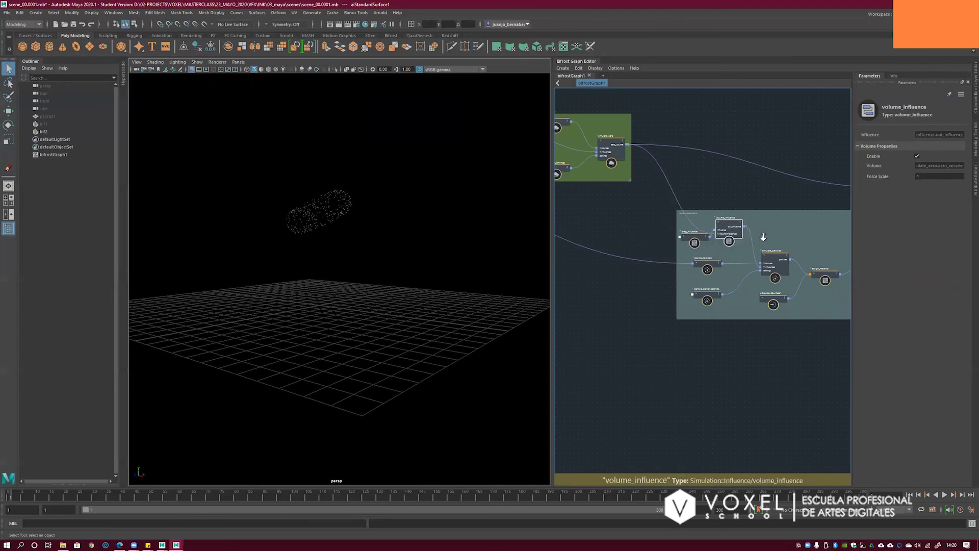
scroll(729, 237, "up", 2)
left_click_drag(686, 246, 574, 237)
left_click_drag(735, 246, 699, 243)
left_click_drag(574, 236, 636, 242)
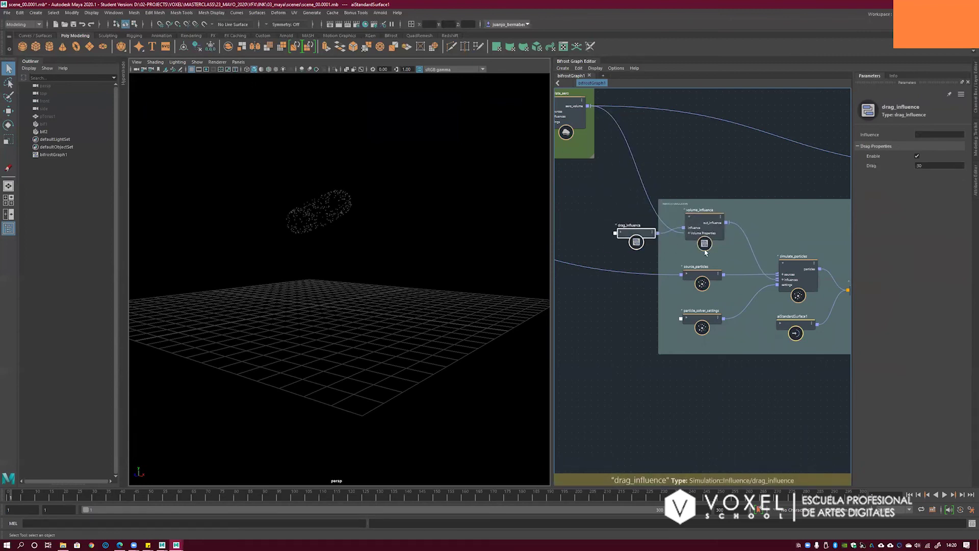
- Move drag_influence inside the particle simulation backdrop, shifting volume_influence to make room beside it
scroll(782, 264, "down", 2)
left_click_drag(717, 280, 744, 310)
left_click(732, 245)
left_click_drag(733, 246, 748, 247)
left_click_drag(674, 248, 747, 251)
middle_click_drag(780, 247, 710, 236)
- Line up source_particles and particle_solver_settings beneath volume_influence and adjust drag_influence within the particle simulation backdrop
left_click(727, 272)
left_click(784, 275)
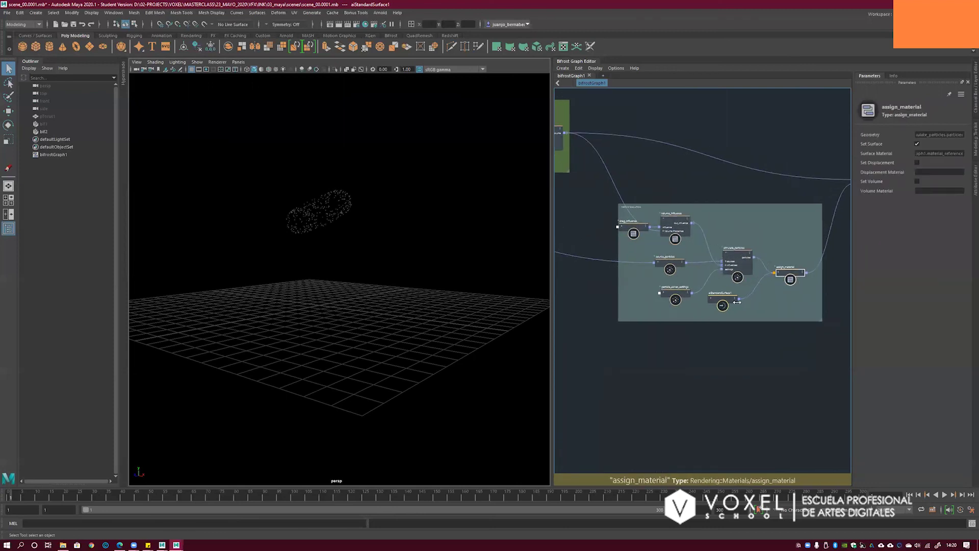
left_click(732, 301)
left_click_drag(680, 301, 683, 303)
left_click_drag(670, 270, 678, 239)
middle_click_drag(645, 252, 704, 266)
left_click_drag(693, 248, 697, 247)
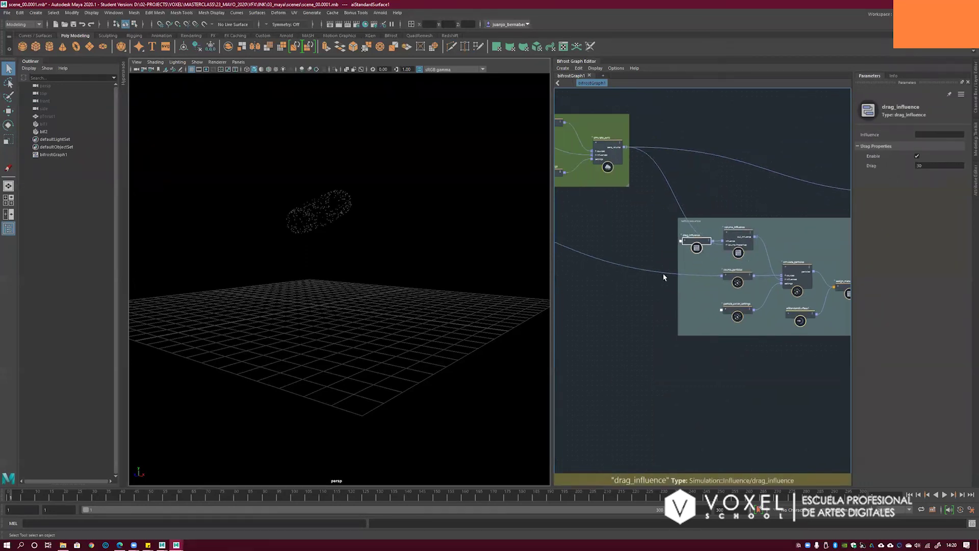
- Set the Rate of the source_particles node to 10000
left_click(623, 260)
middle_click_drag(641, 257, 590, 231)
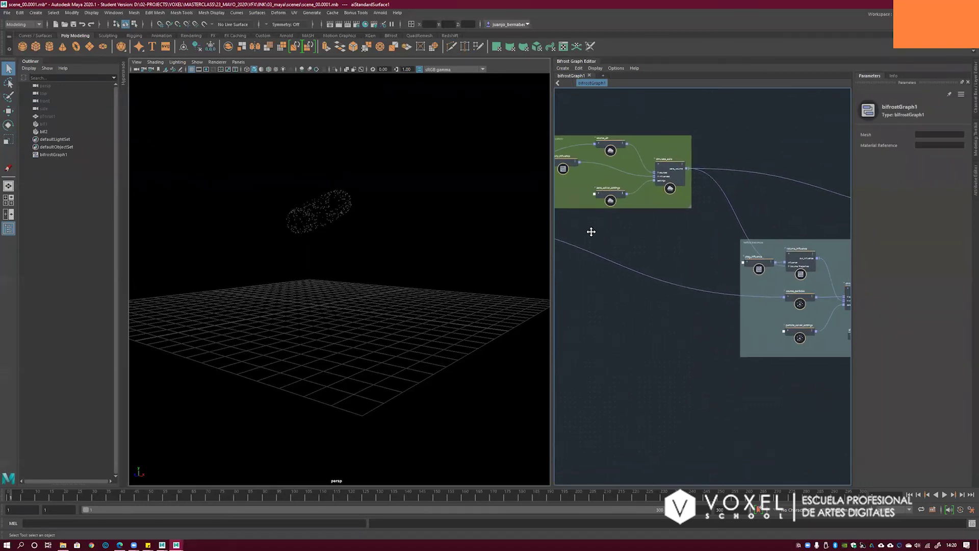
scroll(706, 247, "up", 2)
left_click(712, 242)
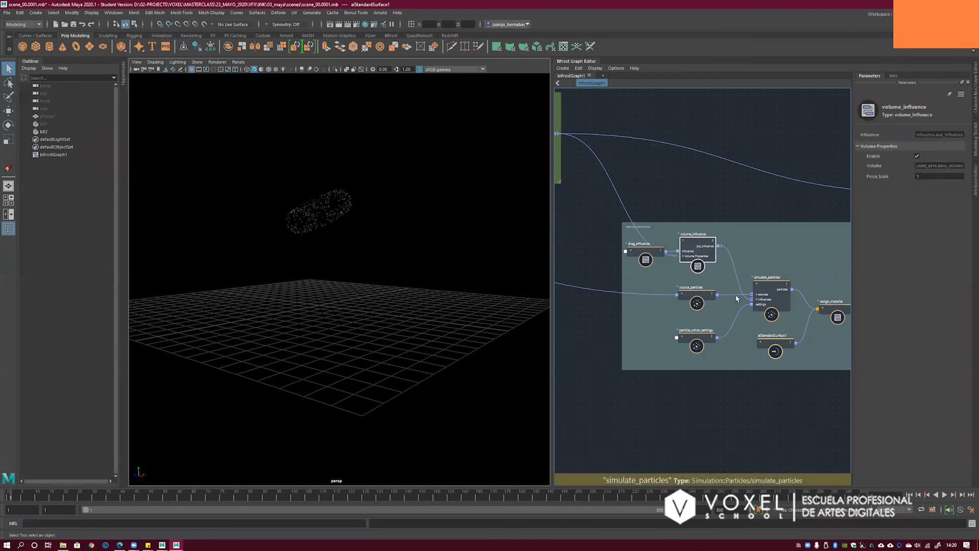
left_click(698, 299)
left_click(941, 219)
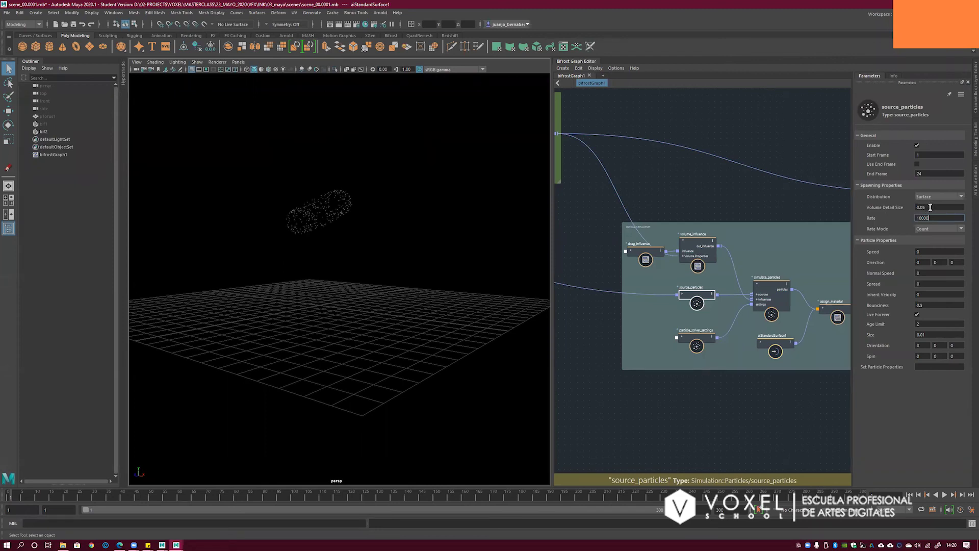
type("0")
key("Return")
- Save the current scene
left_click_drag(374, 231, 393, 223, "alt")
left_click(6, 12)
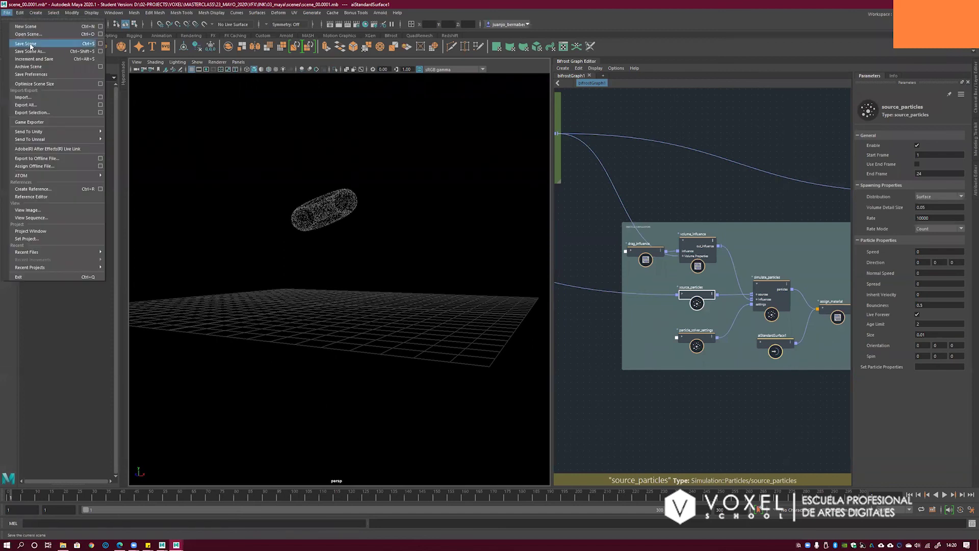
left_click(23, 41)
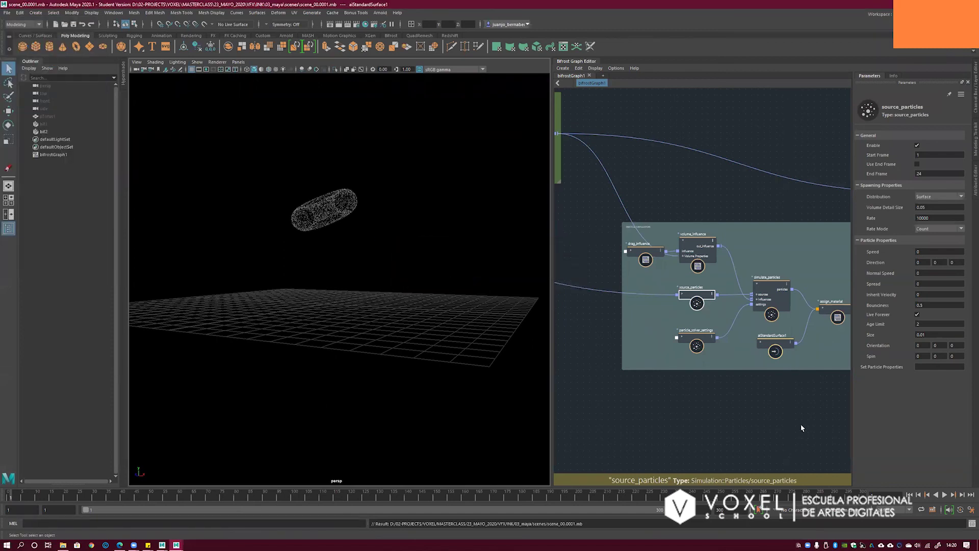
- Play the simulation to frame 141 and examine the shape of the falling particle plume from several angles
left_click(945, 496)
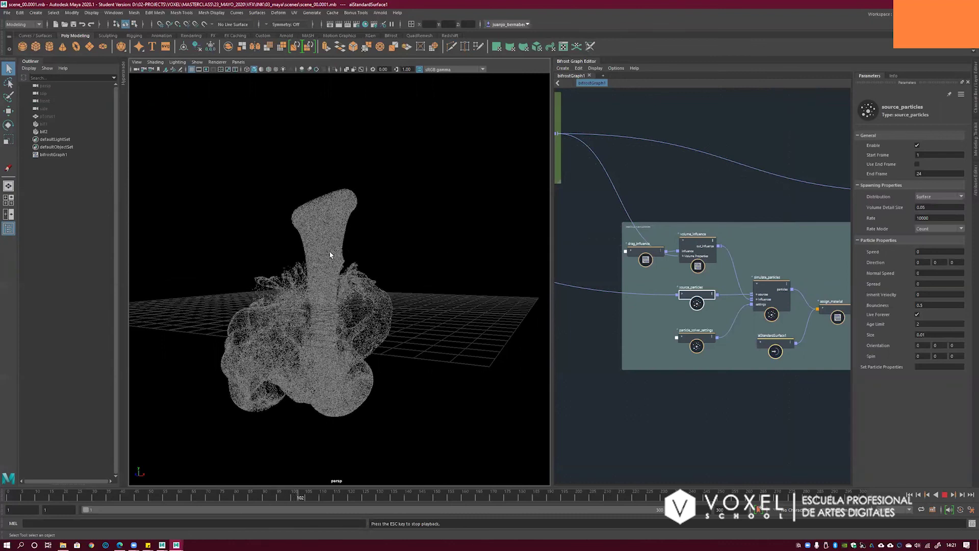
middle_click_drag(387, 247, 414, 266, "alt")
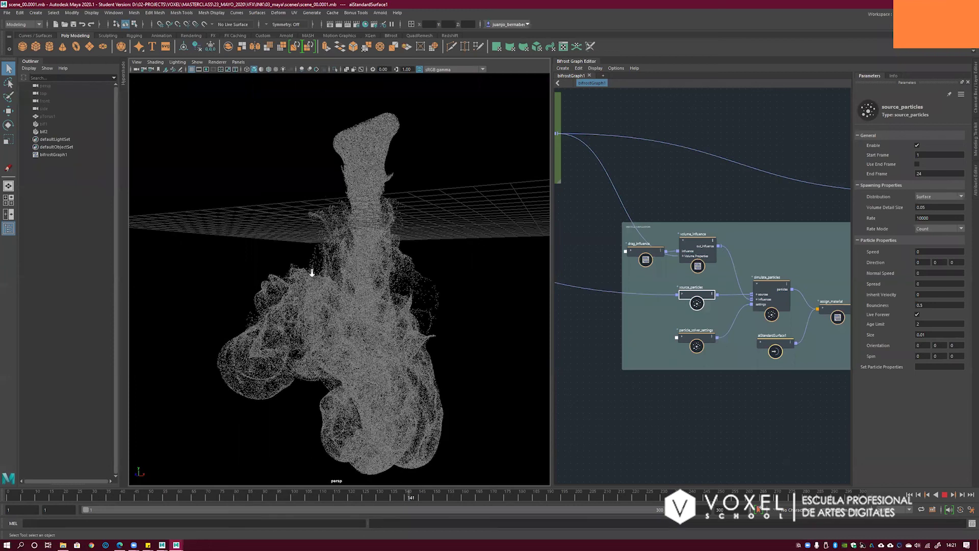
right_click_drag(312, 273, 306, 273, "alt")
left_click_drag(435, 282, 466, 302, "alt")
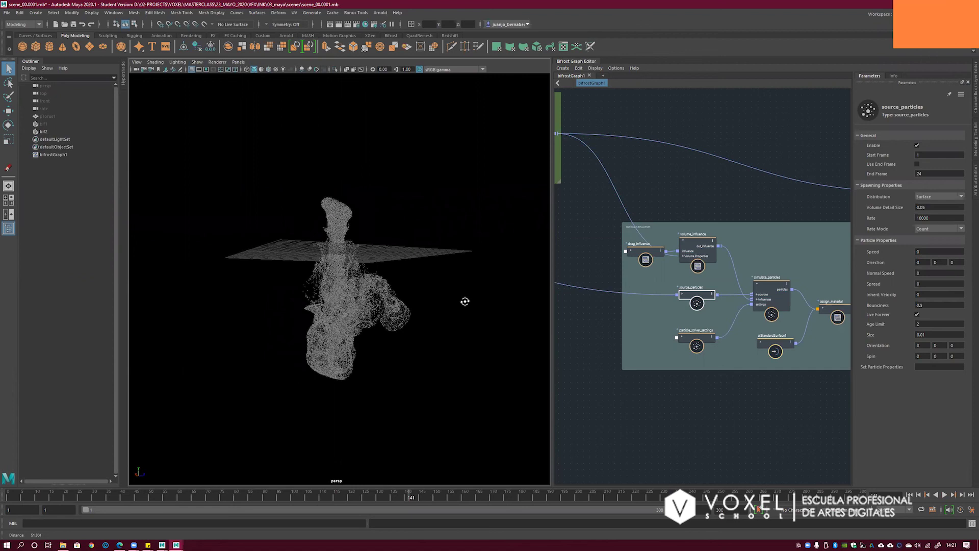
right_click_drag(454, 241, 446, 262, "alt")
left_click_drag(445, 261, 427, 280, "alt")
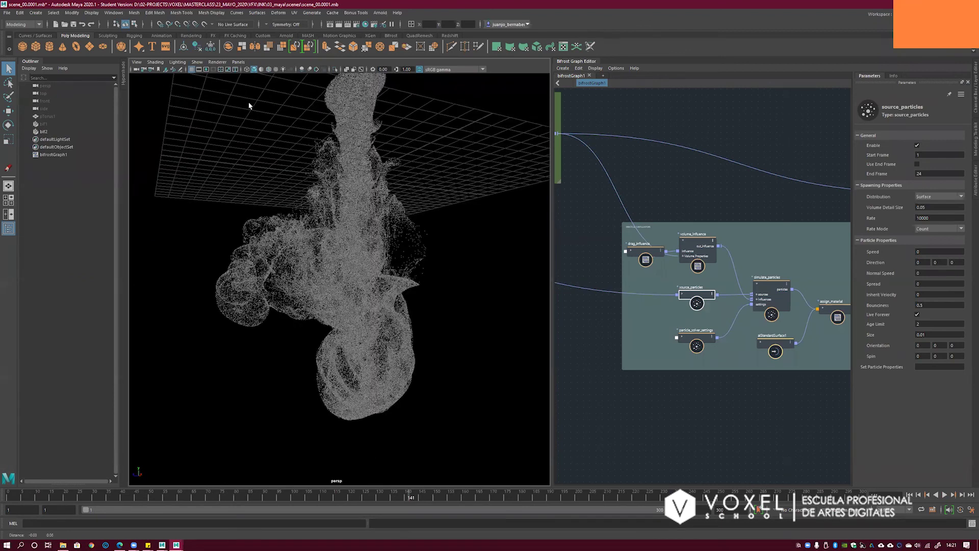
left_click_drag(249, 106, 367, 122, "alt")
- Create an Arnold area light and display the perspective view with all scene lights
left_click(380, 12)
mouse_move(402, 50)
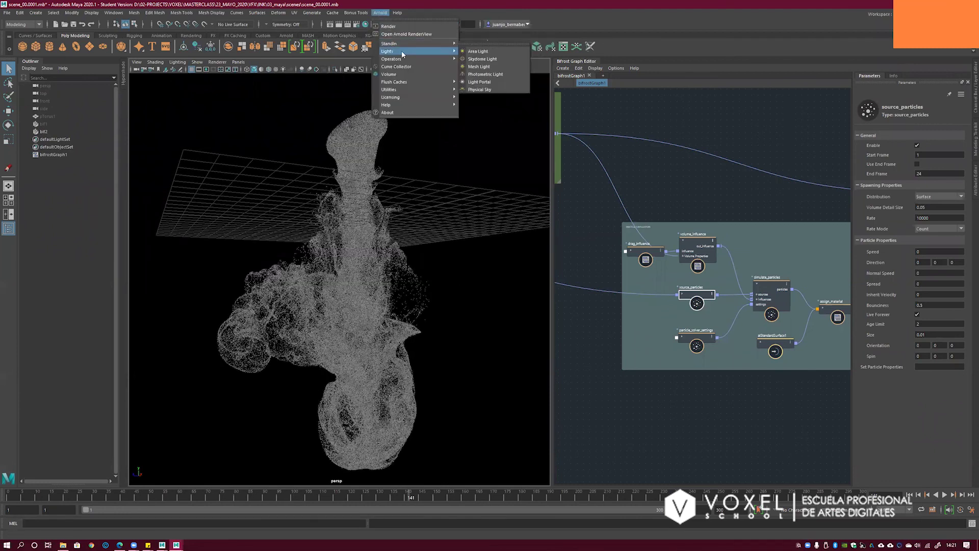
left_click(487, 55)
key("w")
left_click_drag(368, 283, 248, 229, "alt")
left_click_drag(293, 275, 263, 250, "alt")
key("7")
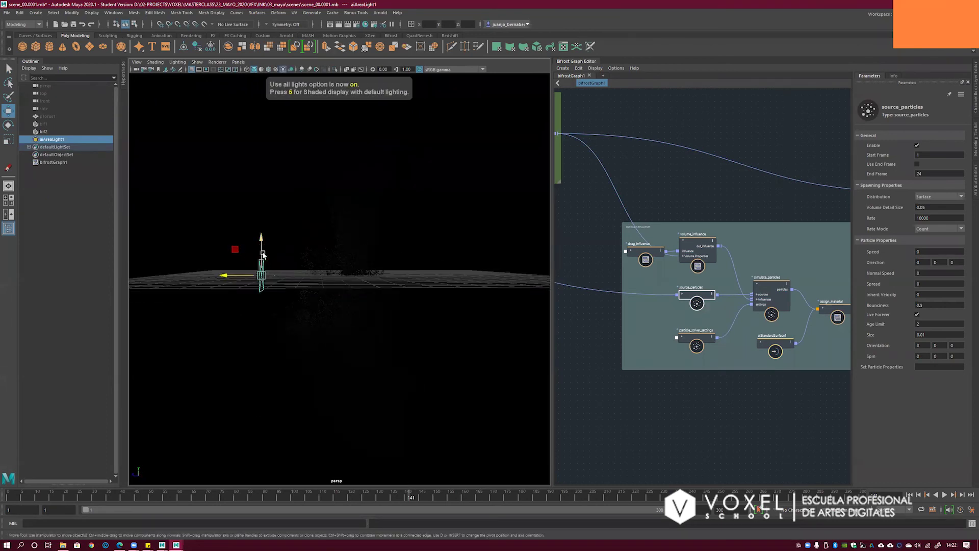
- Tilt the area light downward and set its Exposure to 5
key("e")
left_click_drag(300, 234, 327, 246)
key("ctrl+a")
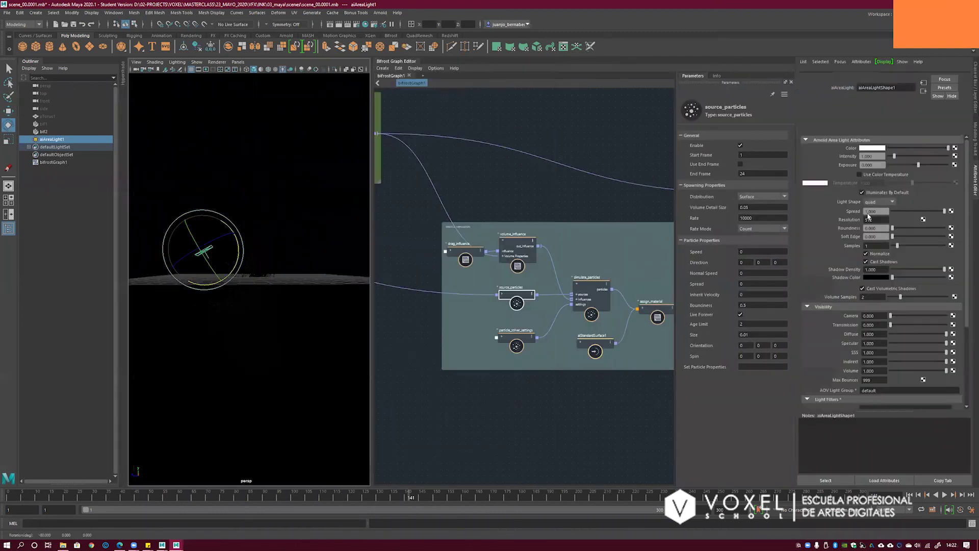
left_click_drag(919, 171, 949, 171)
mouse_move(301, 251)
left_mouse_down("alt")
mouse_move(357, 241)
mouse_move(281, 267)
mouse_move(346, 272)
mouse_move(293, 258)
left_mouse_up("alt")
scroll(249, 256, "down", 5)
- Return to the first frame, then raise the area light above and beside the particle emitter and enlarge it
left_click(909, 494)
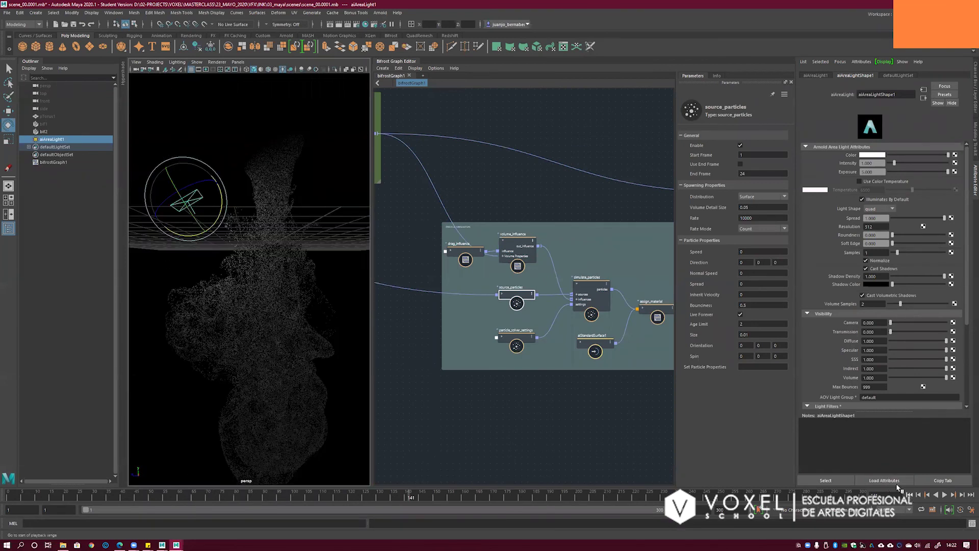
left_click_drag(278, 216, 295, 257, "alt")
key("w")
left_click_drag(195, 234, 236, 158)
key("r")
key("w")
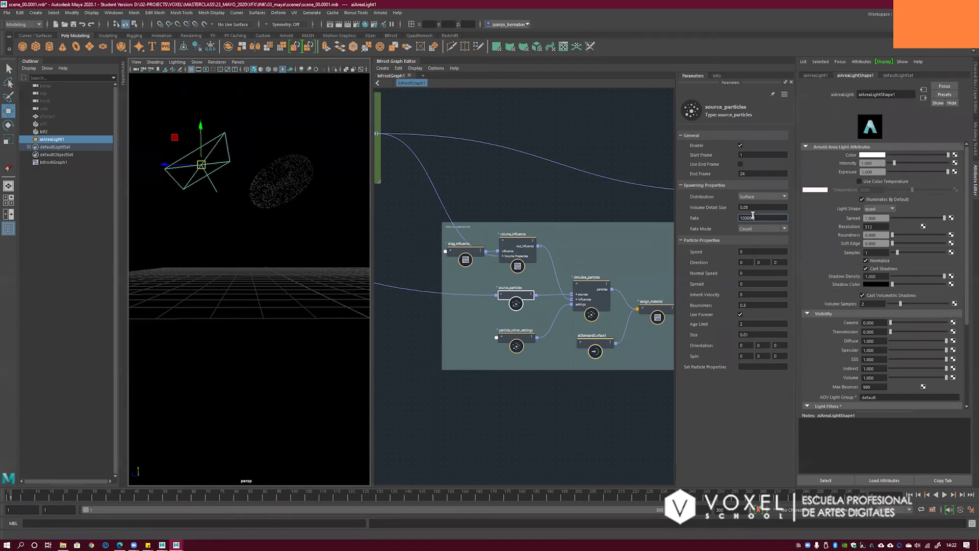
- Set the Rate of source_particles to 100000 and start playing the simulation from frame 1
key("Return")
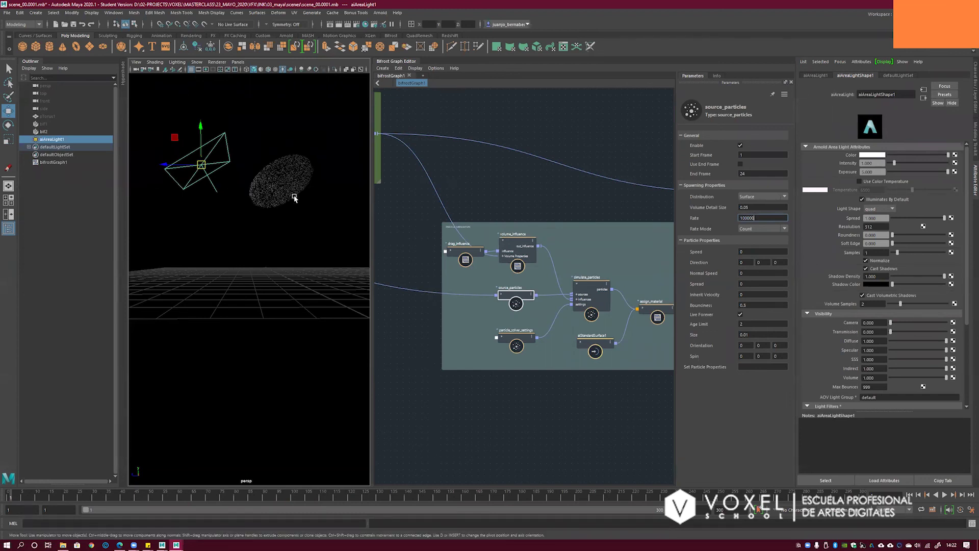
mouse_move(290, 201)
middle_mouse_down("alt")
mouse_move(266, 202)
mouse_move(280, 204)
middle_mouse_up("alt")
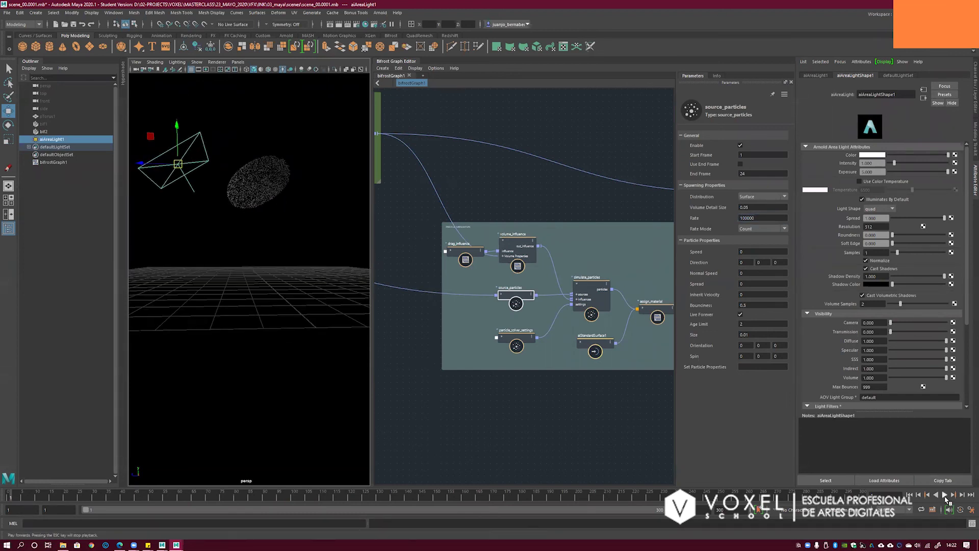
left_click(945, 495)
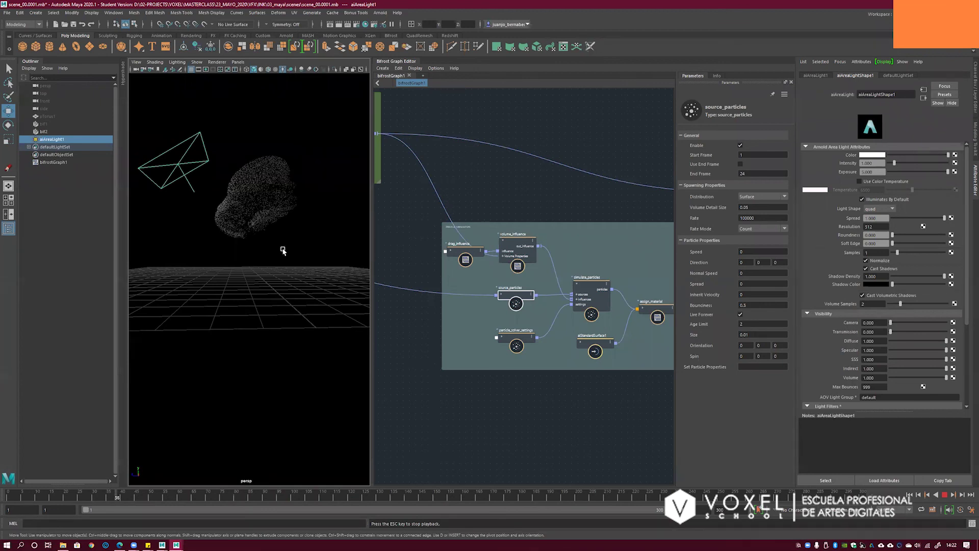
- Examine the lit, denser particle plume from different angles while it simulates, and stop playback around frame 73
left_click_drag(296, 229, 299, 236, "alt")
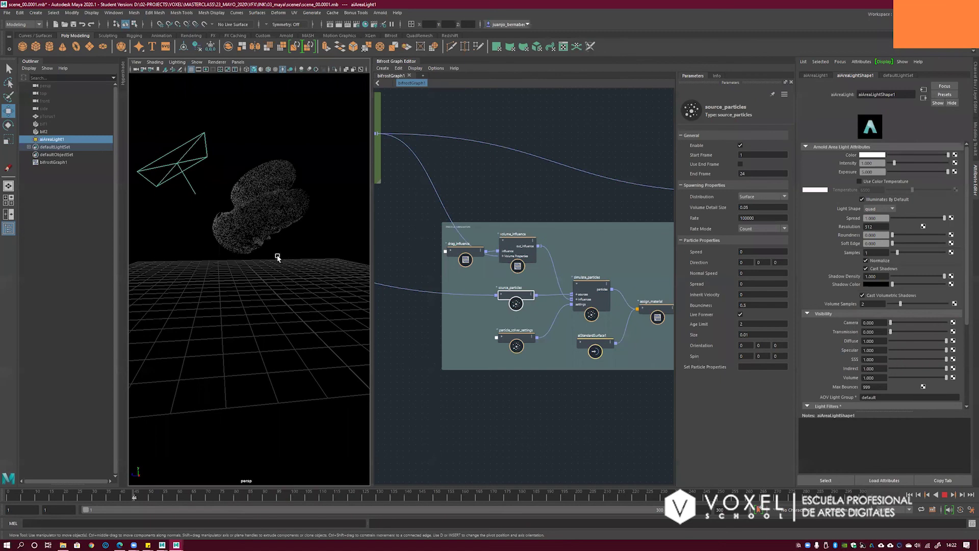
left_click_drag(276, 256, 274, 245, "alt")
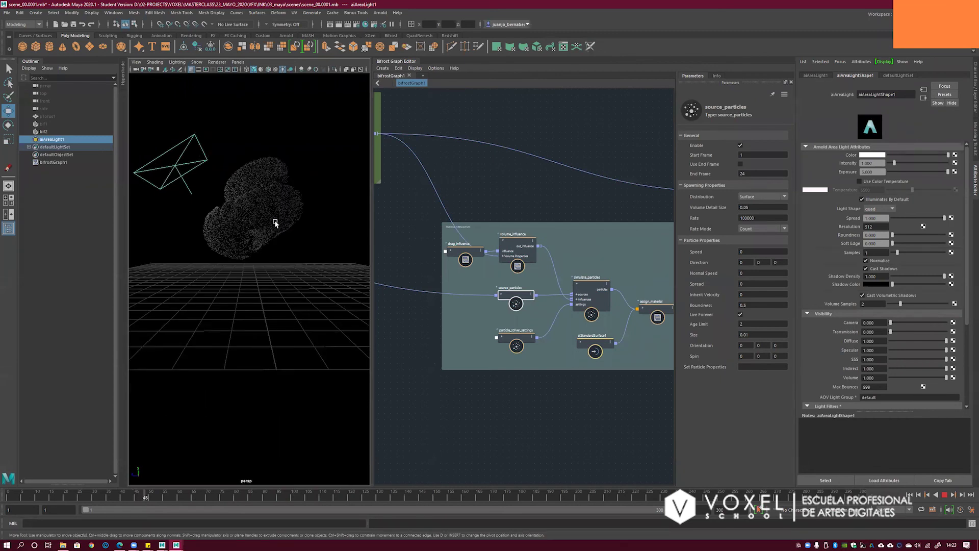
scroll(276, 223, "up", 2)
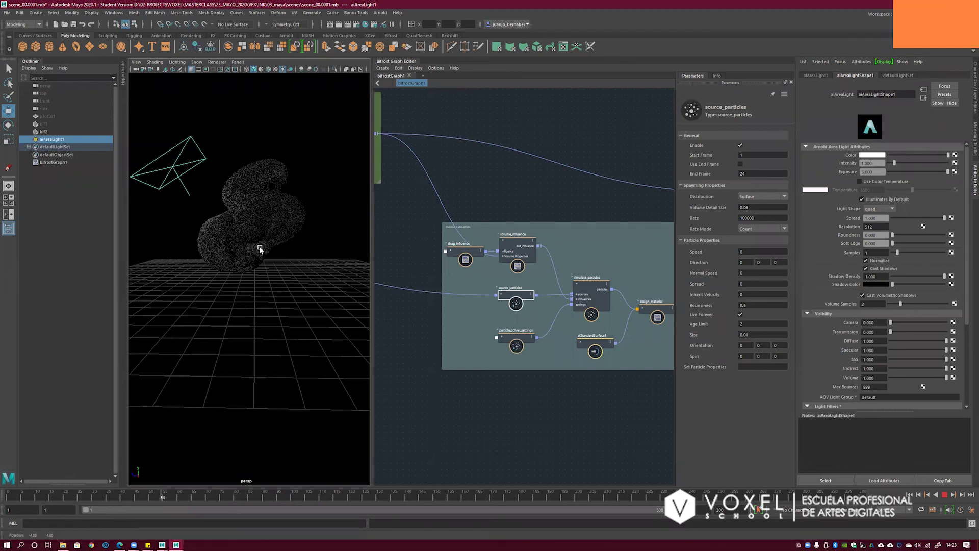
left_click_drag(265, 262, 307, 236, "alt")
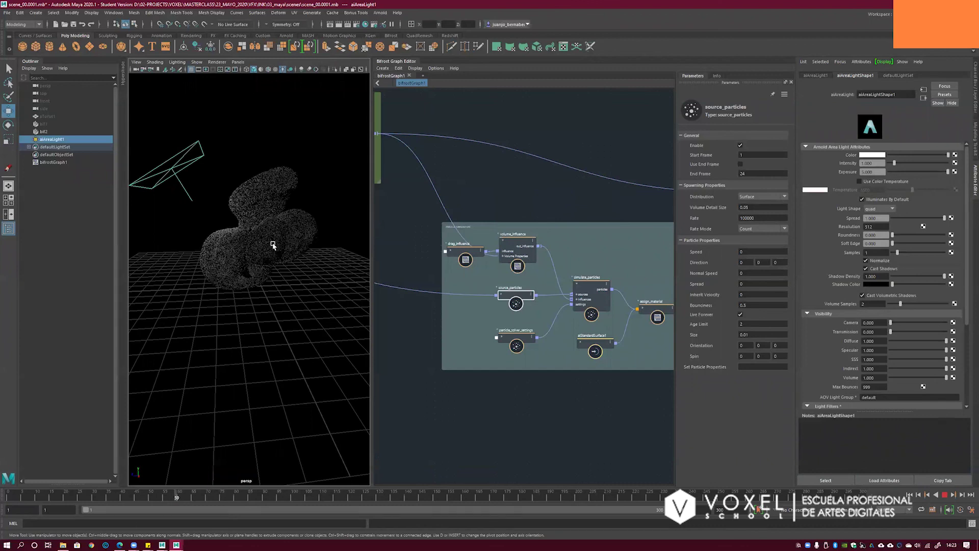
left_click_drag(304, 263, 299, 265, "alt")
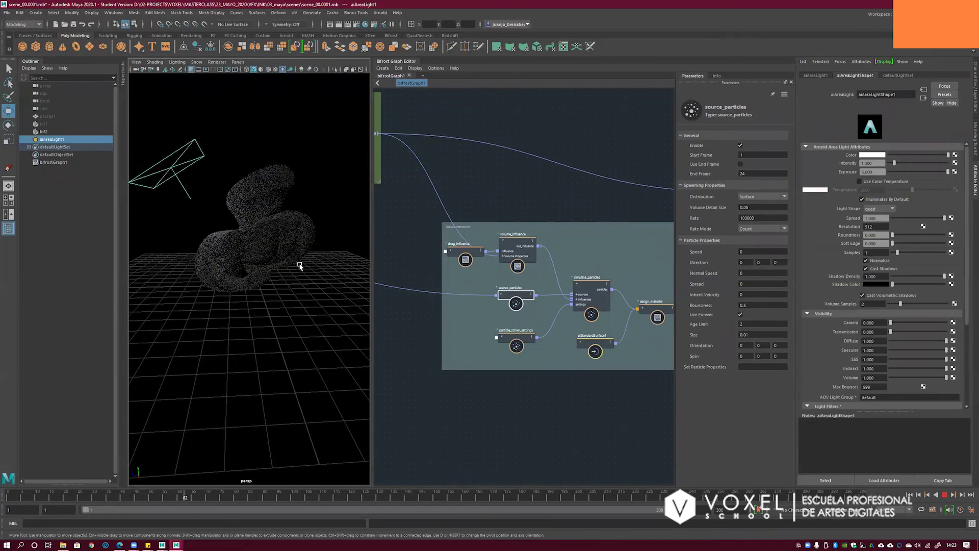
left_click_drag(300, 265, 301, 265, "alt")
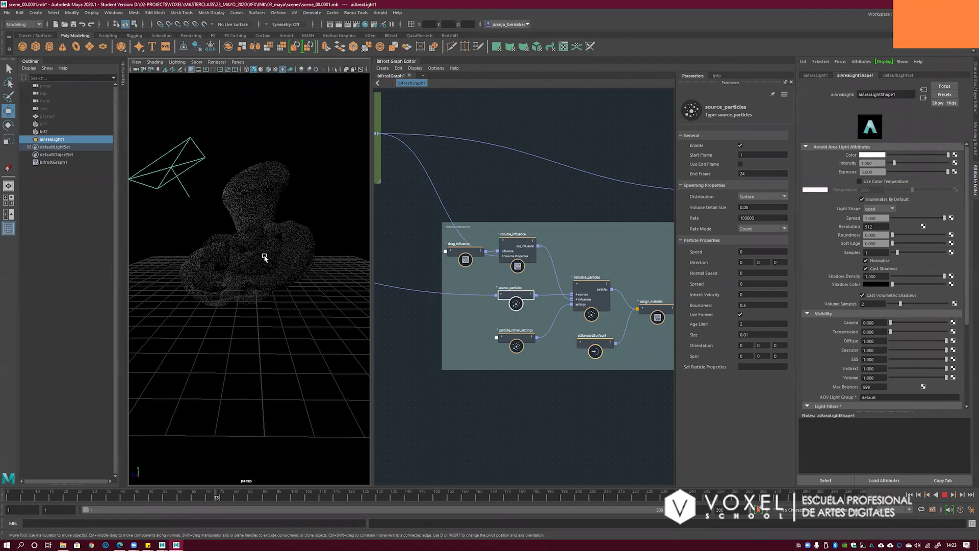
key("Escape")
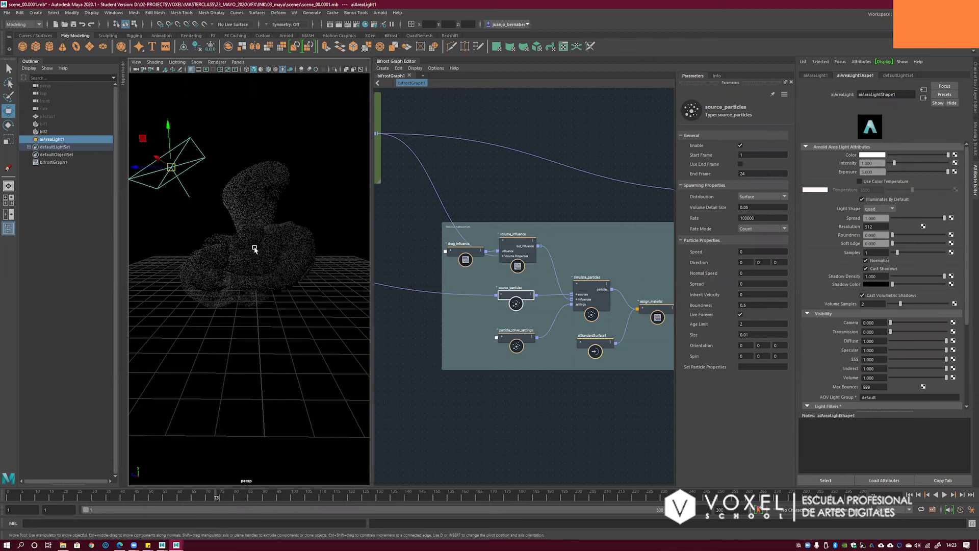
- Hide the area light's attributes and widen the perspective view for a closer look at the particles
key("alt")
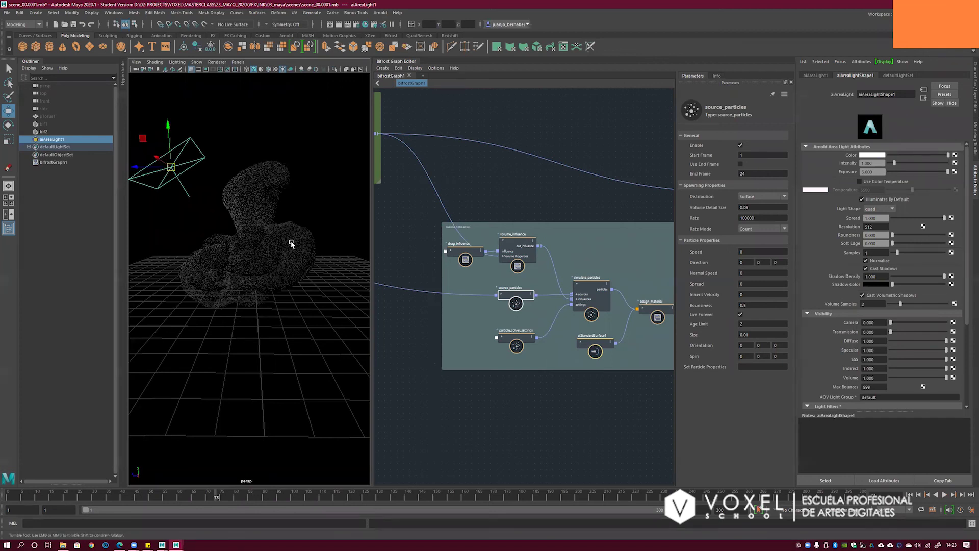
left_click_drag(291, 243, 295, 245, "alt")
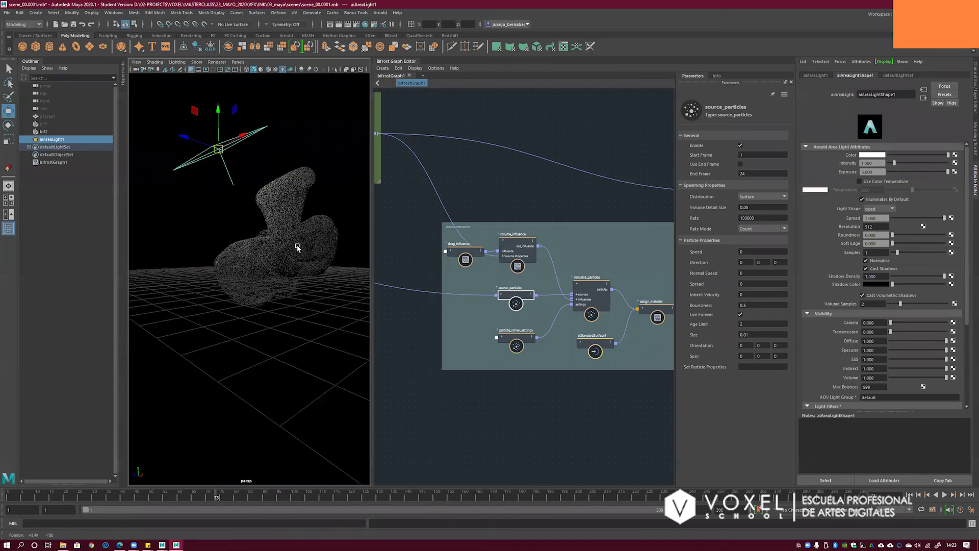
left_click(974, 183)
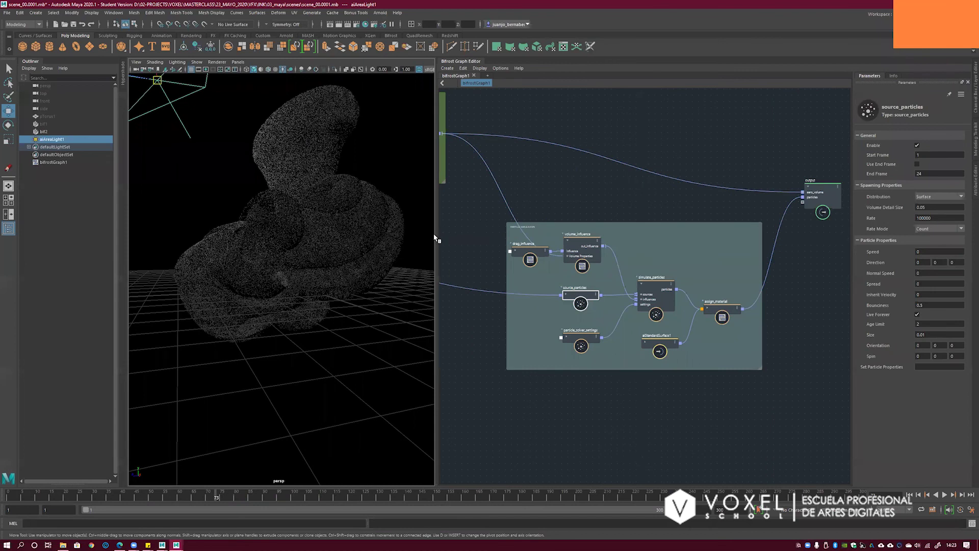
left_click_drag(439, 242, 555, 243)
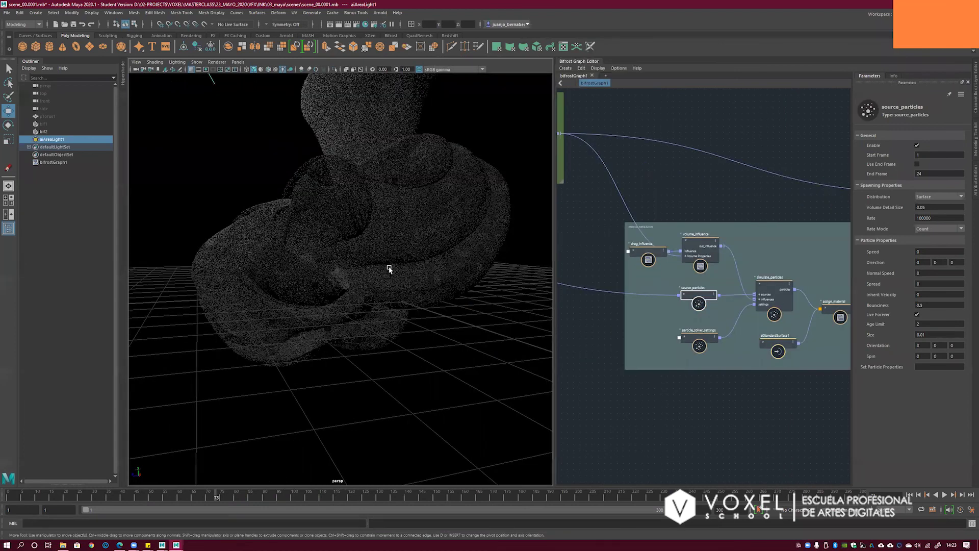
- Turn on the resolution gate for the perspective view and frame the particle plume inside it
left_click_drag(389, 268, 337, 247, "alt")
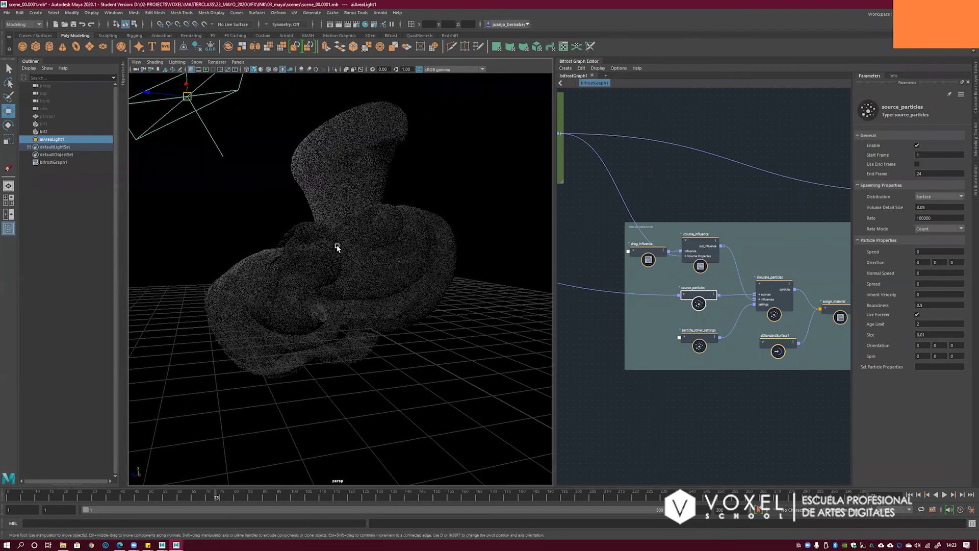
left_click(205, 69)
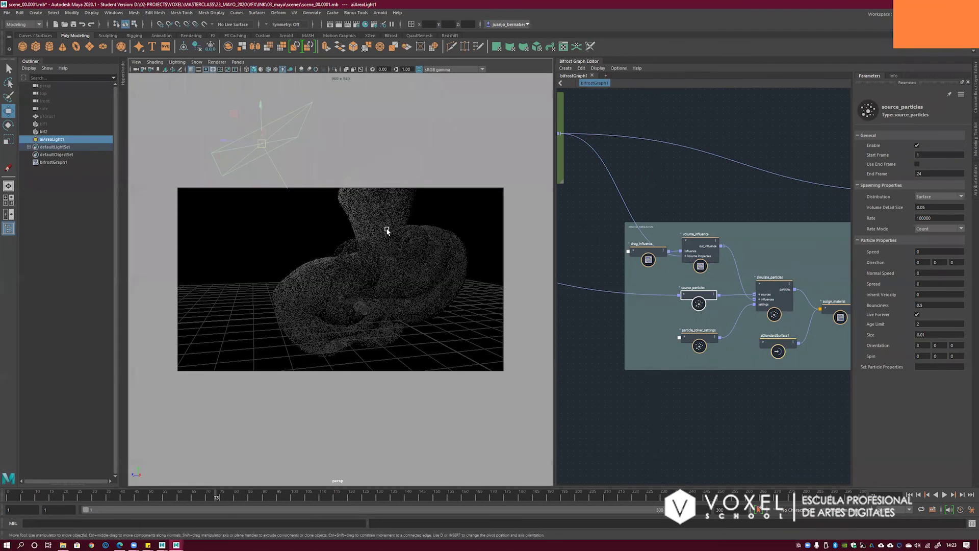
key("alt")
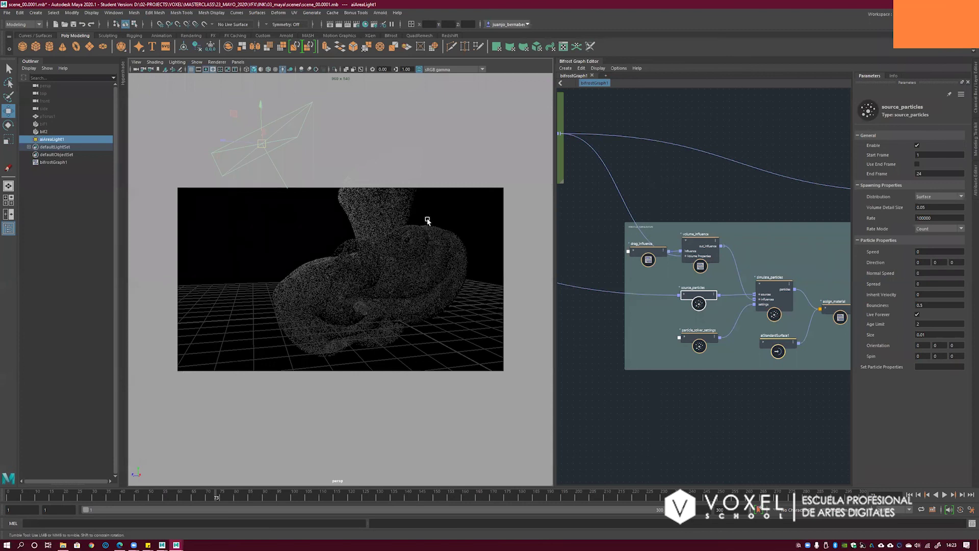
left_click_drag(427, 220, 406, 228, "alt")
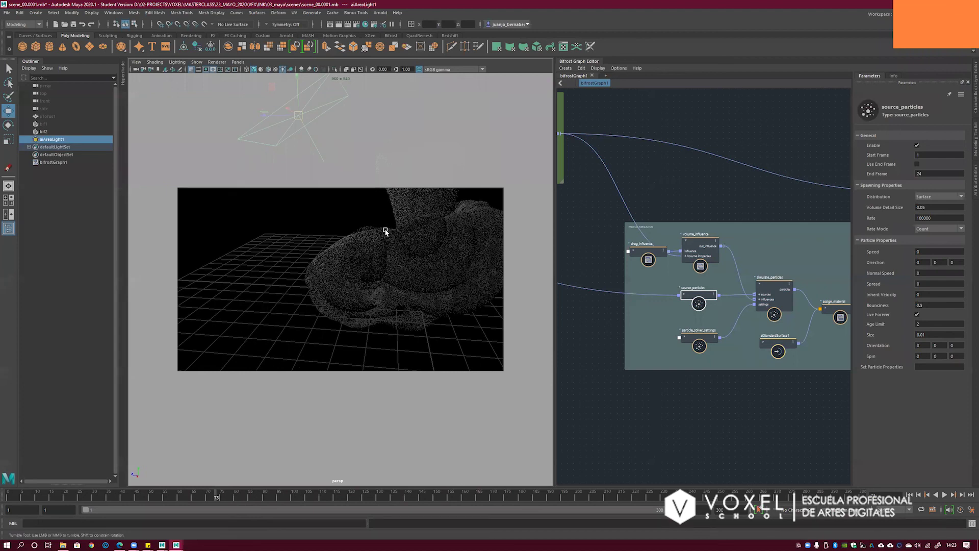
mouse_move(385, 231)
left_mouse_down("alt")
mouse_move(415, 226)
mouse_move(405, 241)
mouse_move(394, 235)
left_mouse_up("alt")
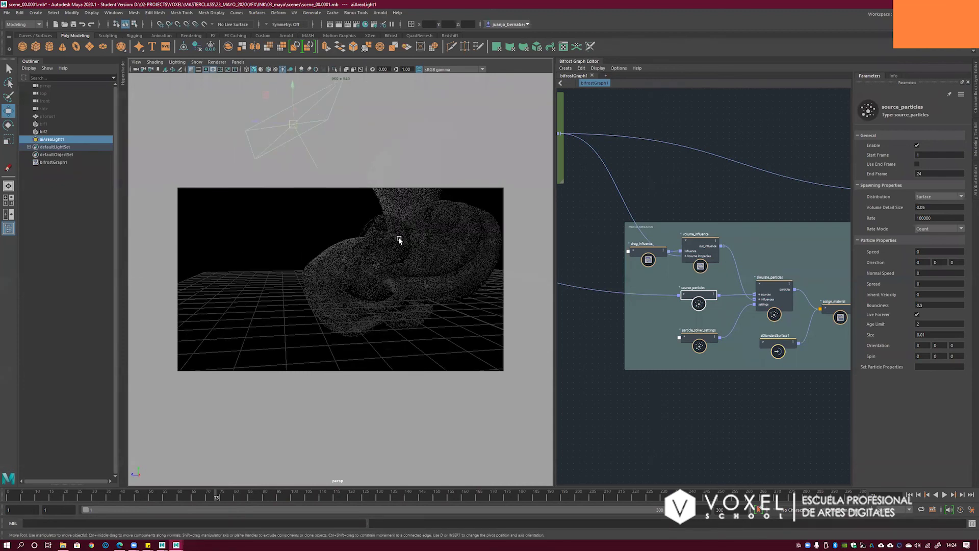
right_click_drag(399, 239, 388, 242, "alt")
left_click_drag(387, 241, 375, 229, "alt")
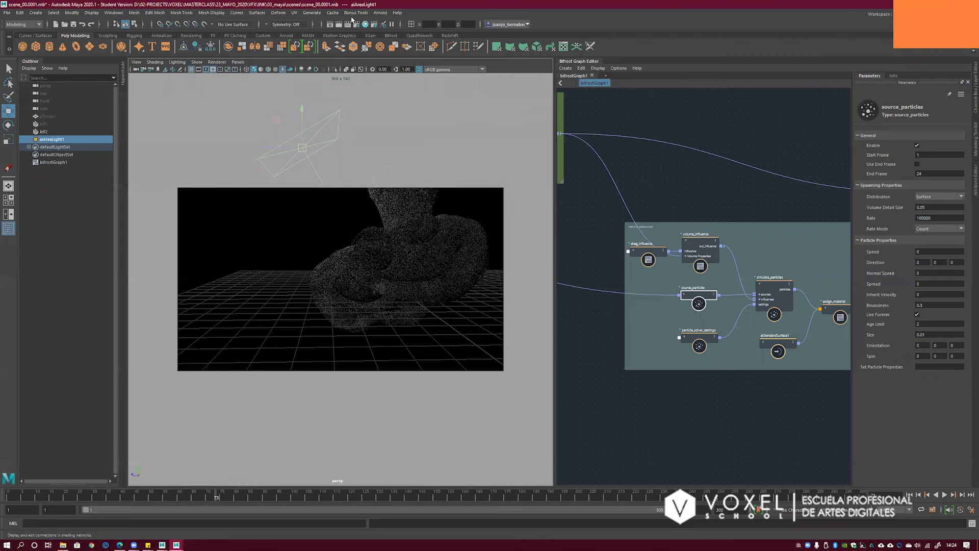
- Render the particles in the Arnold RenderView and reposition its window to keep the graph and scene list accessible
left_click(380, 12)
left_click(405, 34)
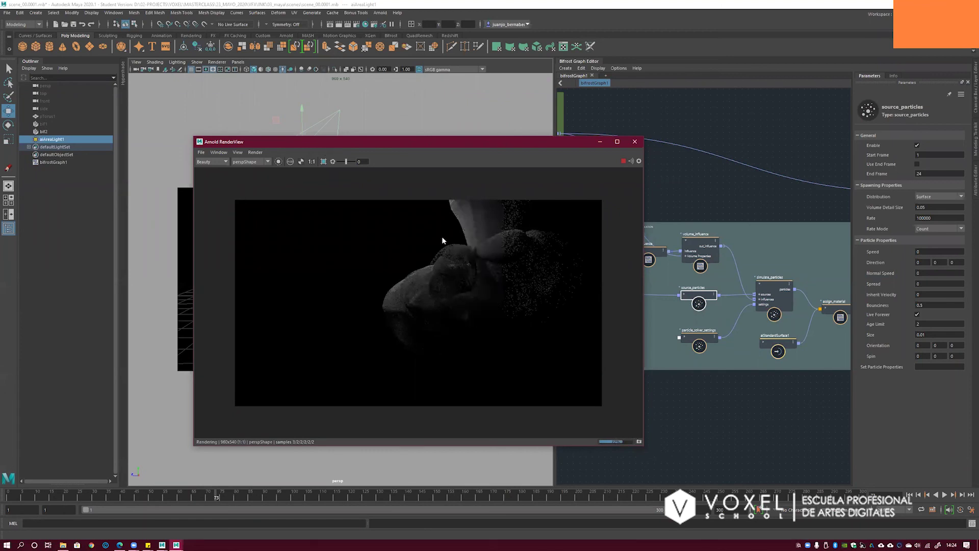
left_click_drag(486, 148, 303, 194)
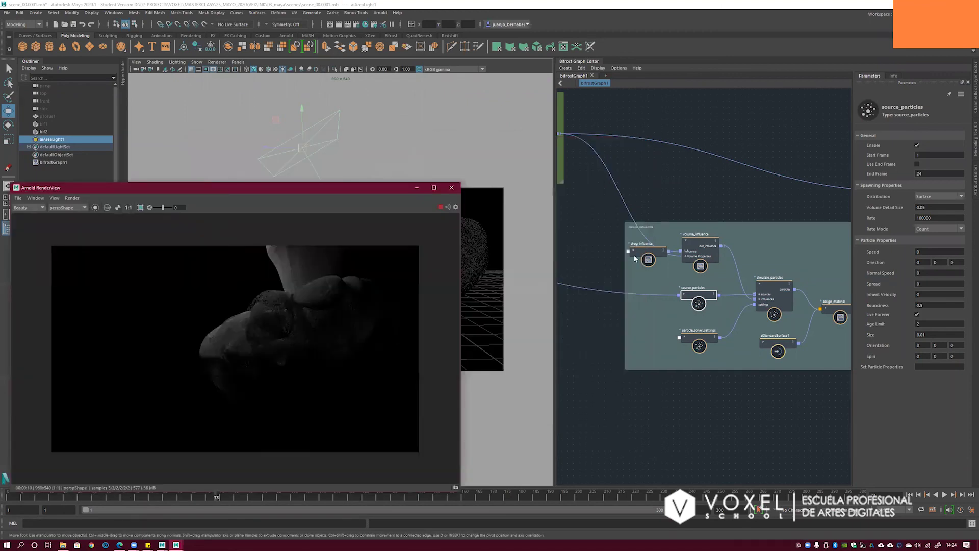
middle_click_drag(821, 276, 710, 265, "alt")
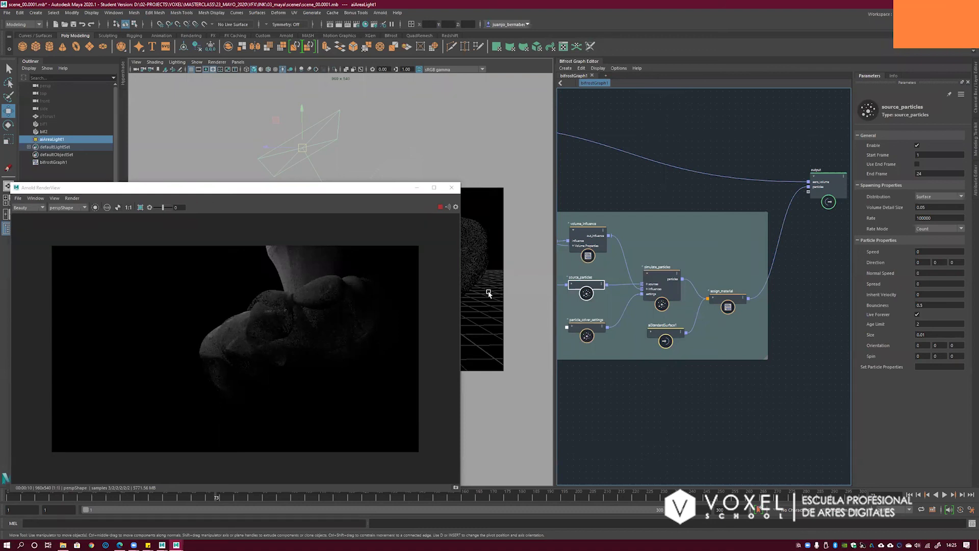
left_click(302, 190)
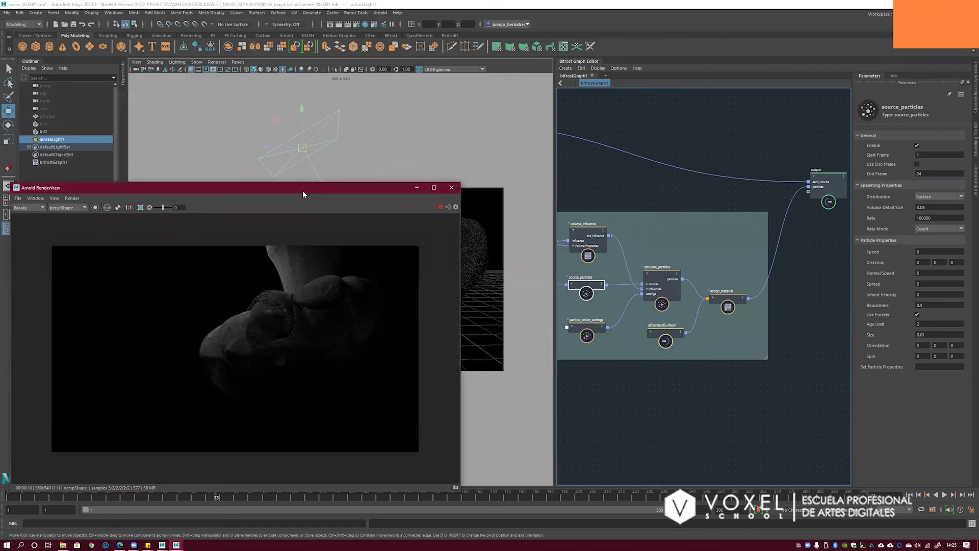
left_click_drag(302, 189, 399, 155)
- Raise aiAreaLight1's Exposure to 9 to brighten the rendered particles, and fine-tune it slightly
left_click(60, 140)
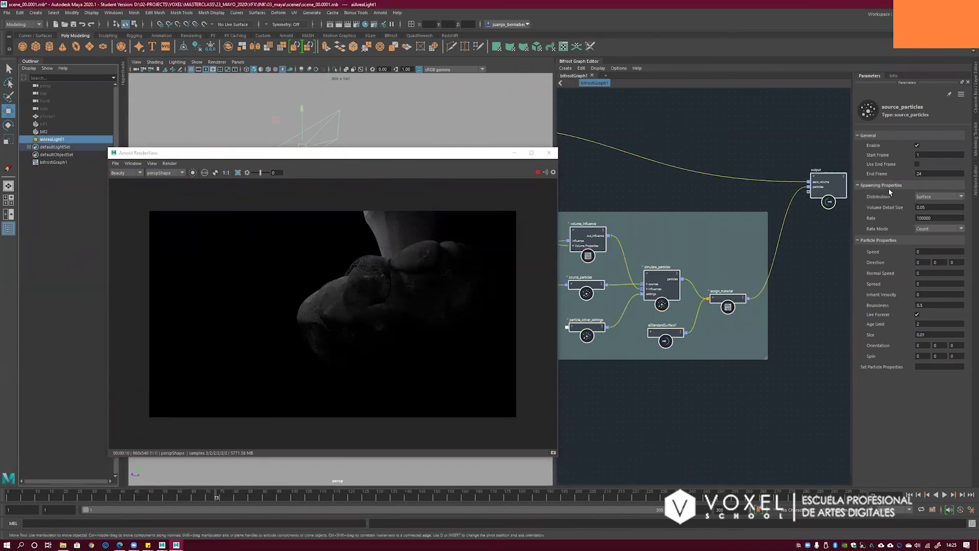
key("ctrl+a")
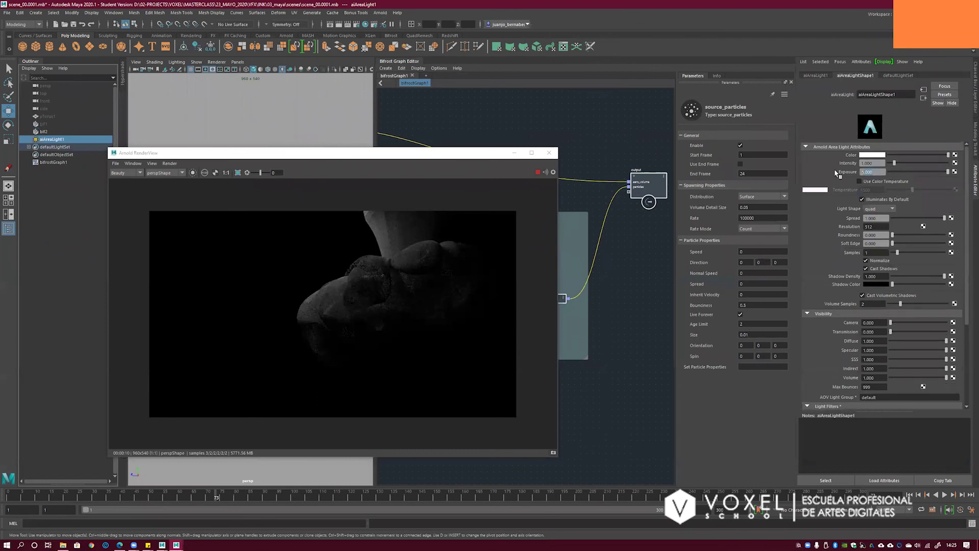
type("9")
key("Return")
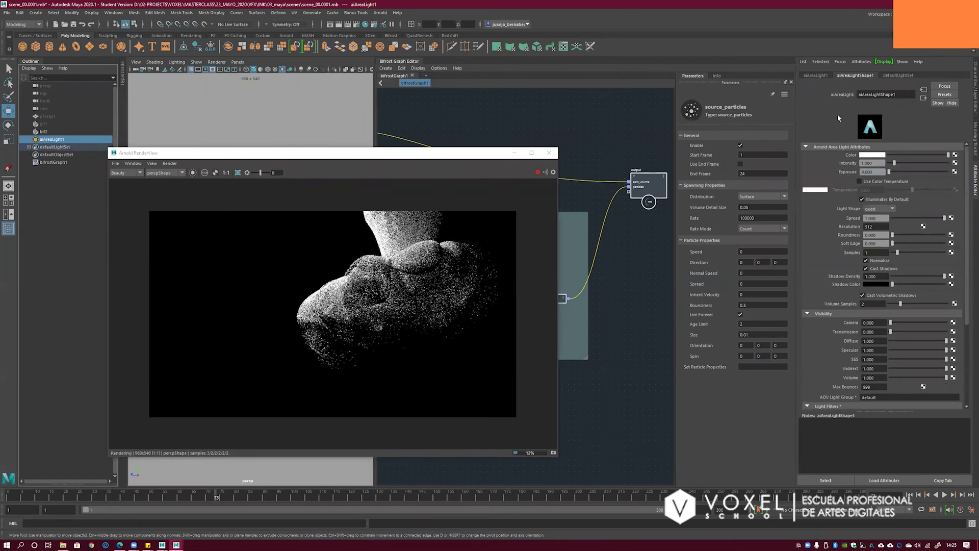
left_click_drag(413, 154, 426, 151)
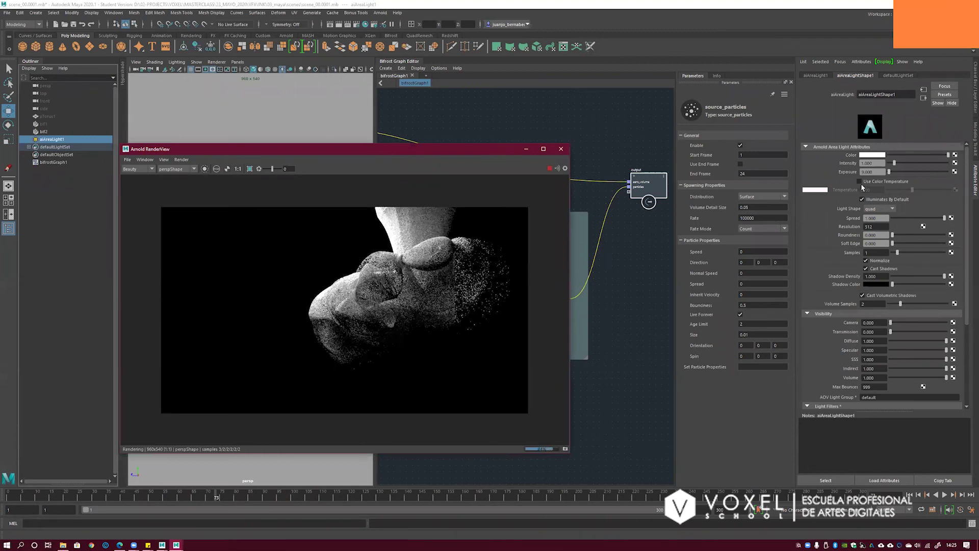
left_click_drag(879, 172, 859, 172)
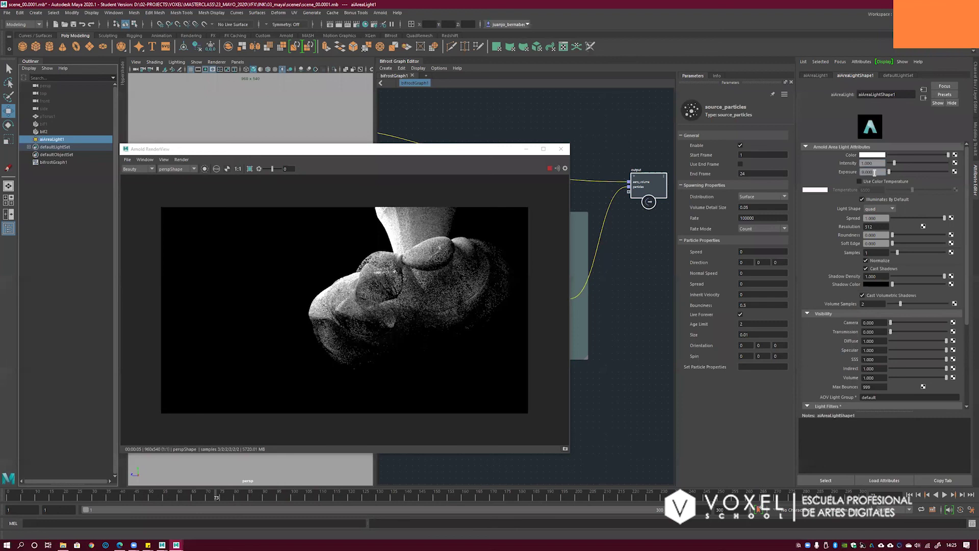
type("0")
key("Return")
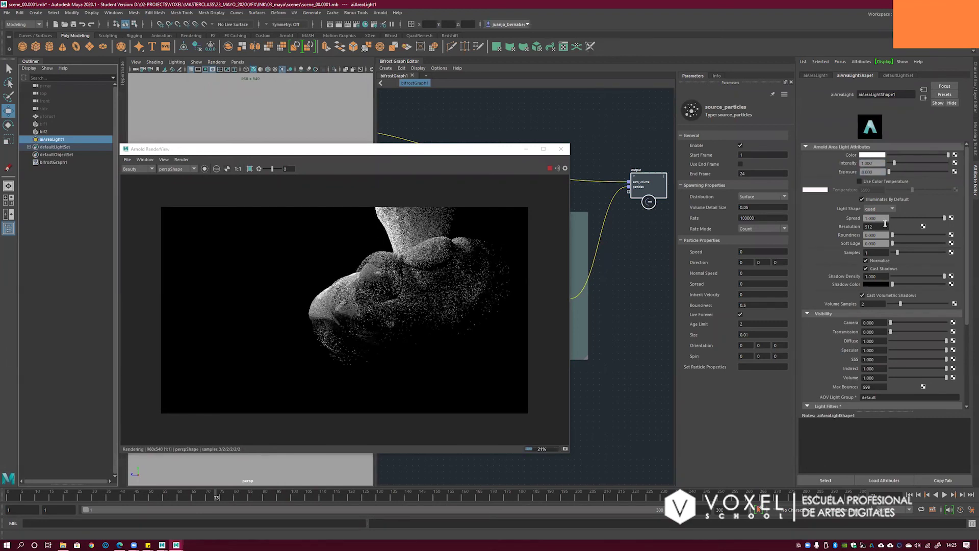
- Try narrower Spread values on the area light while the render updates, and return the Spread to 1
left_click(908, 217)
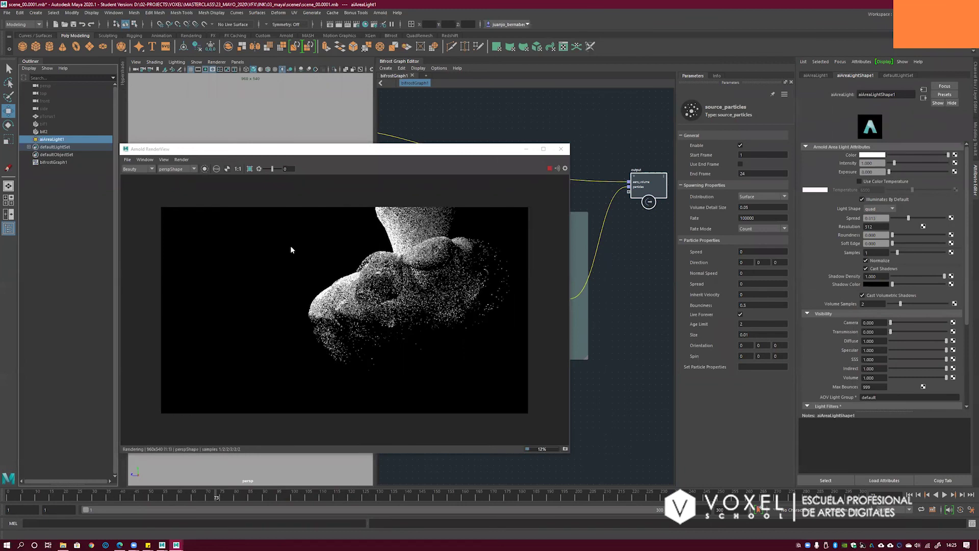
left_click(898, 219)
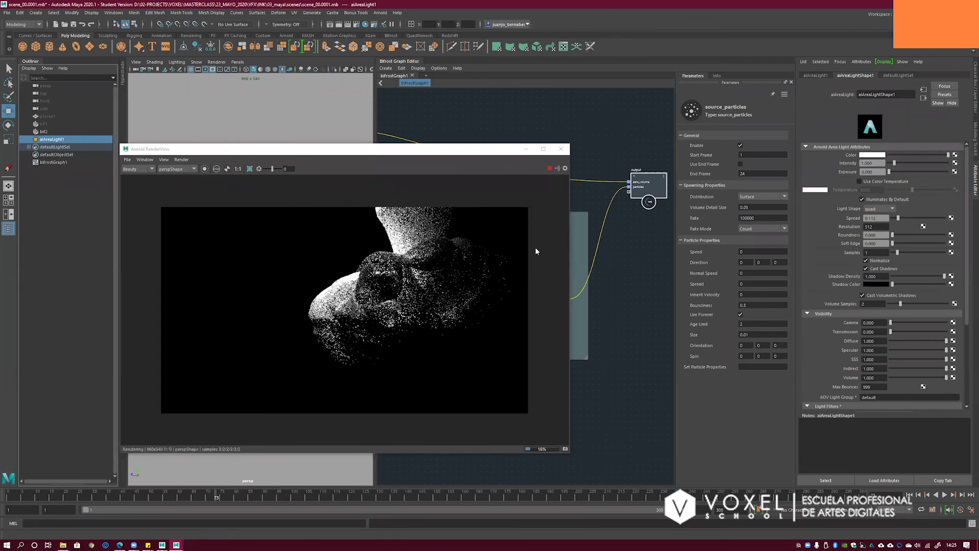
left_click_drag(914, 218, 945, 218)
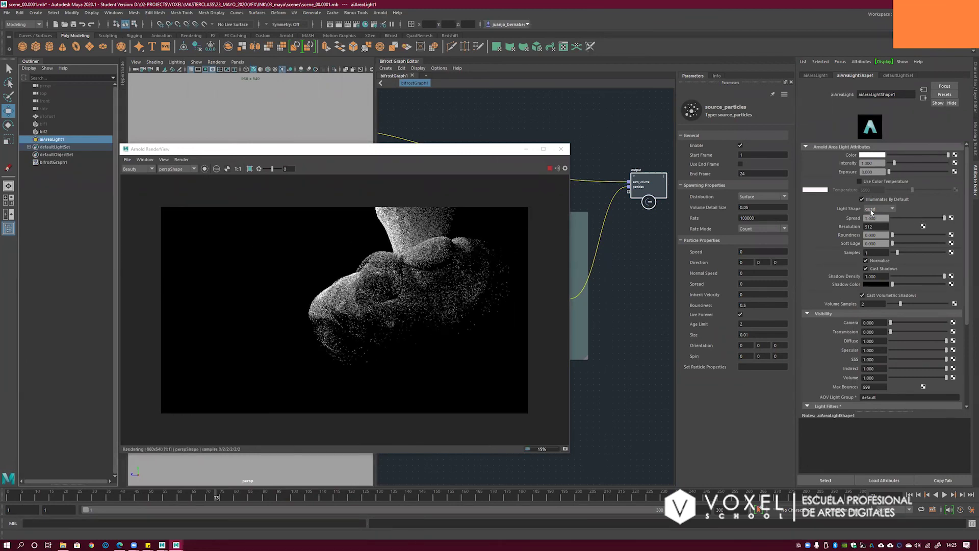
- Raise the area light's Soft Edge to about 0.2 and set its Samples to 4
left_click(903, 243)
double_click(871, 253)
type("4")
key("Tab")
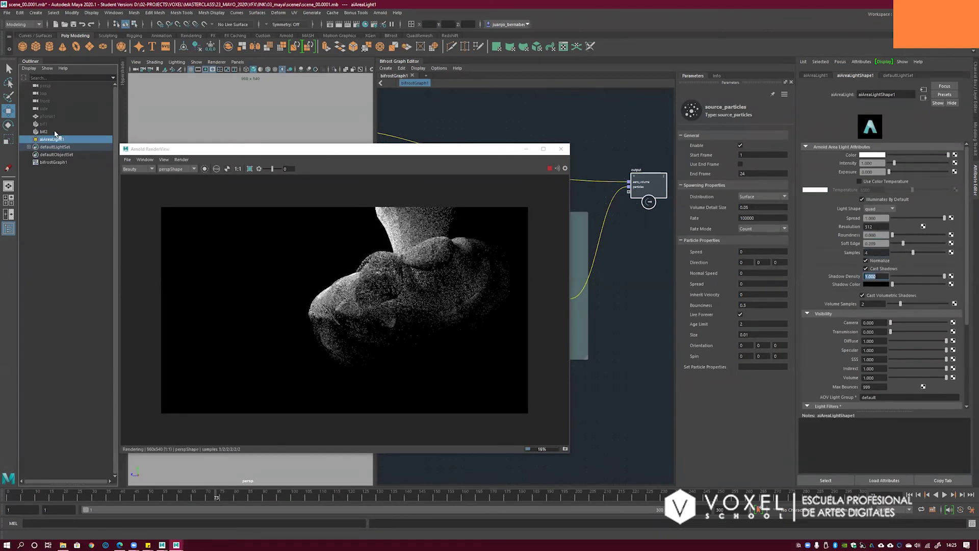
- Open the Hypershade and change the base colour of aiStandardSurface1 to orange
left_click(123, 78)
left_click(292, 150)
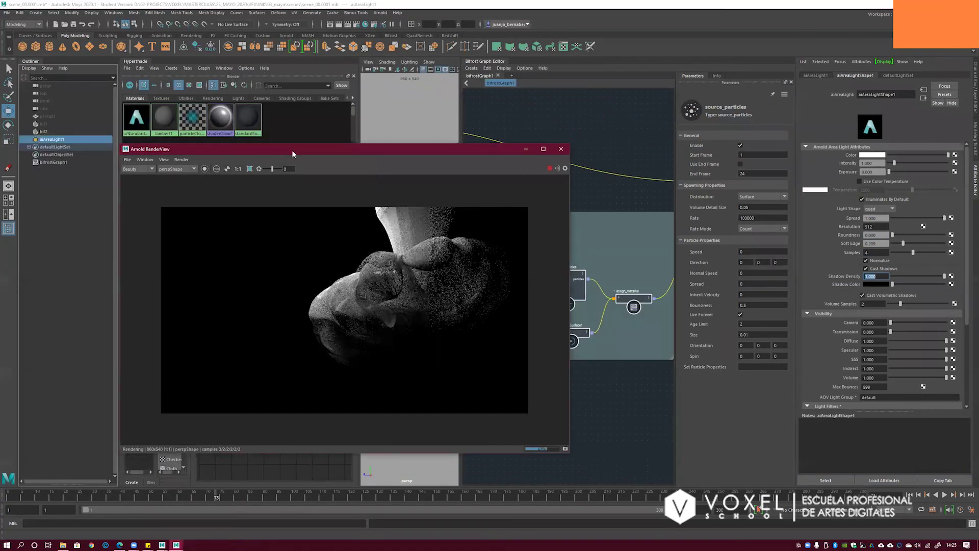
left_click_drag(292, 150, 356, 362)
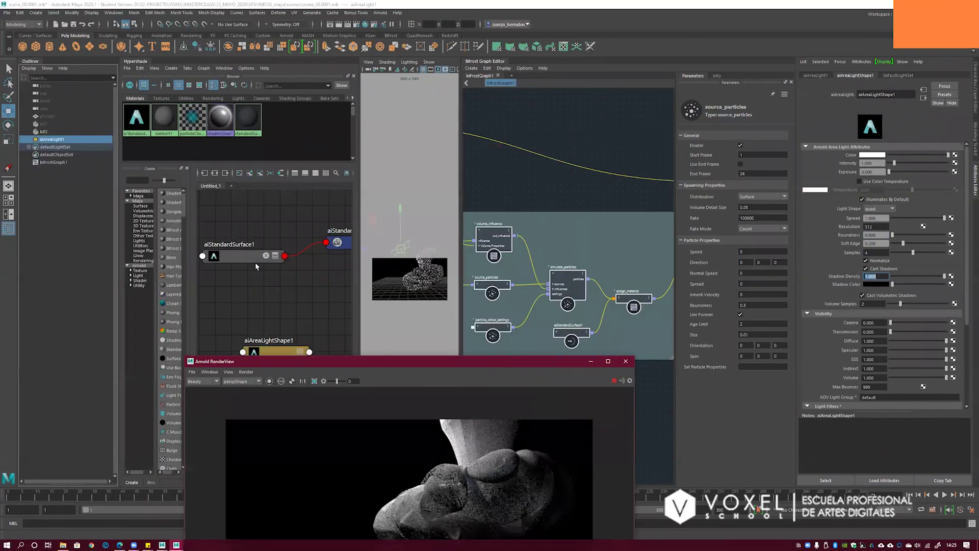
left_click(238, 261)
left_click(238, 261)
left_click(872, 175)
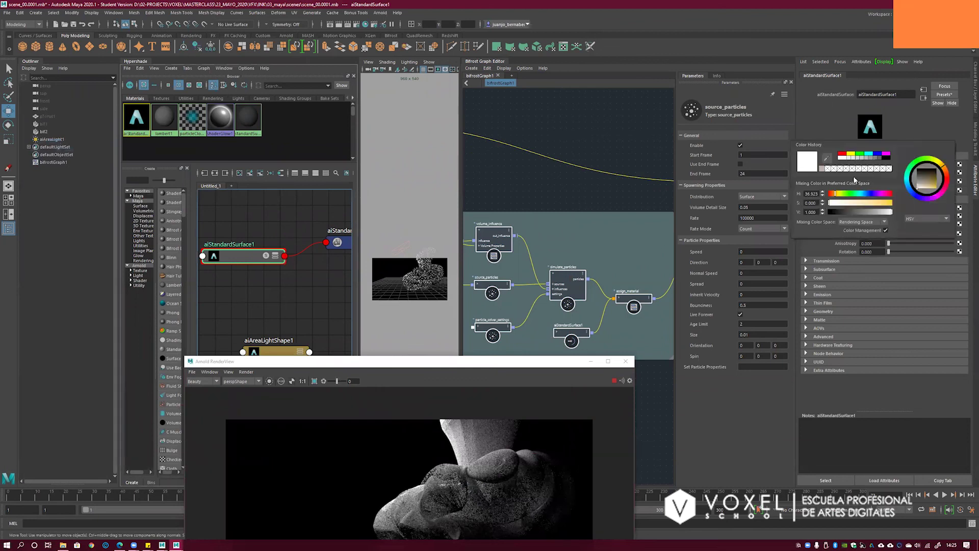
mouse_move(842, 203)
left_mouse_down()
mouse_move(887, 203)
mouse_move(831, 197)
left_mouse_up()
left_click(835, 194)
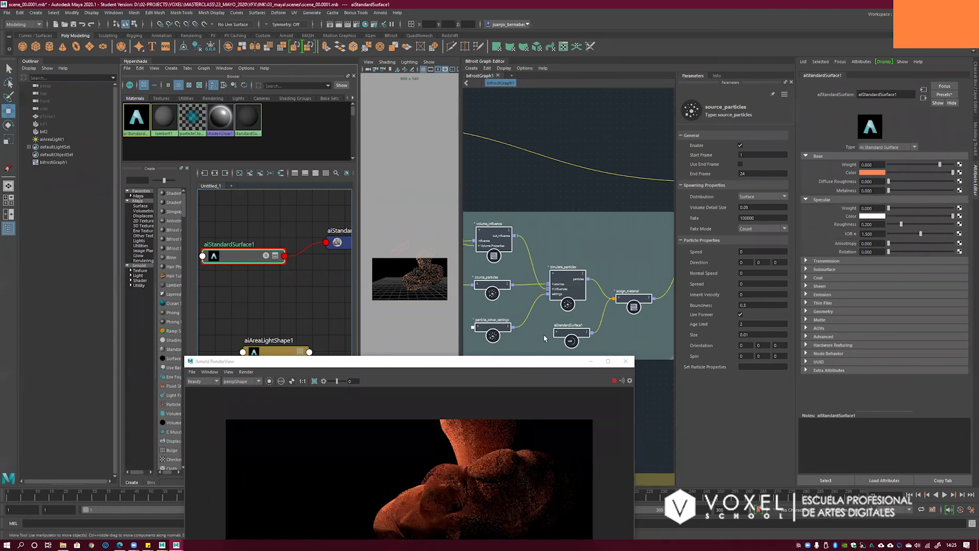
- Examine the orange particle render in the Arnold RenderView and close the render window
left_click_drag(506, 363, 510, 196)
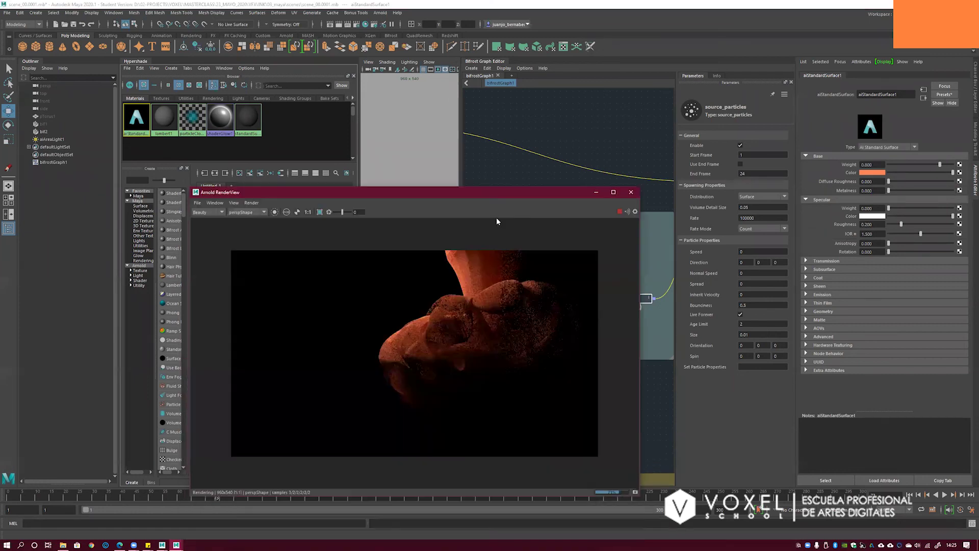
left_click_drag(435, 197, 424, 194)
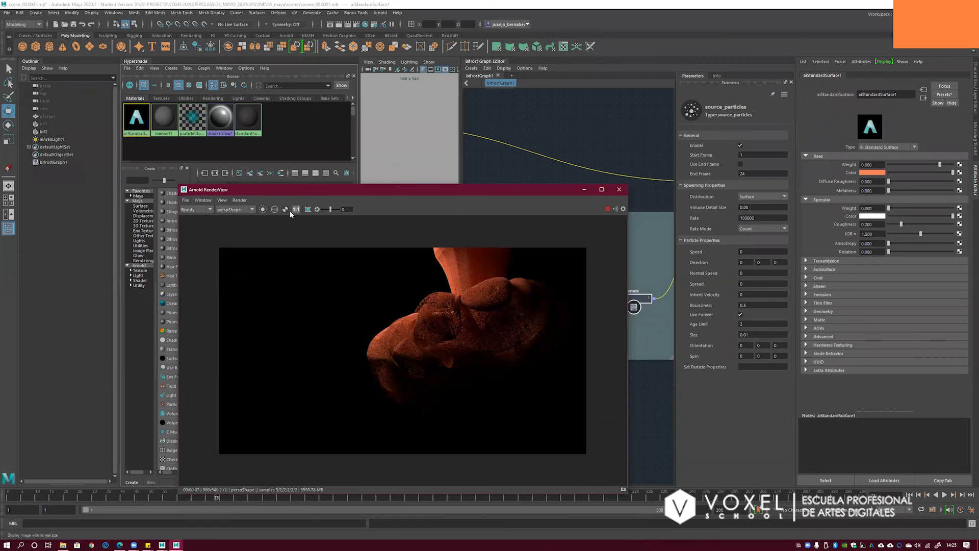
left_click(274, 209)
left_click(274, 209)
left_click_drag(448, 191, 432, 184)
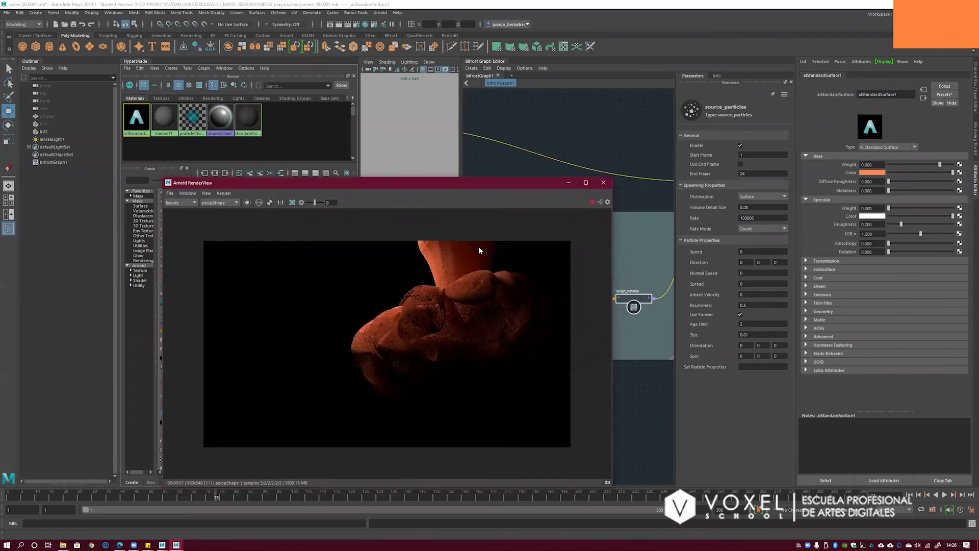
left_click_drag(347, 186, 355, 178)
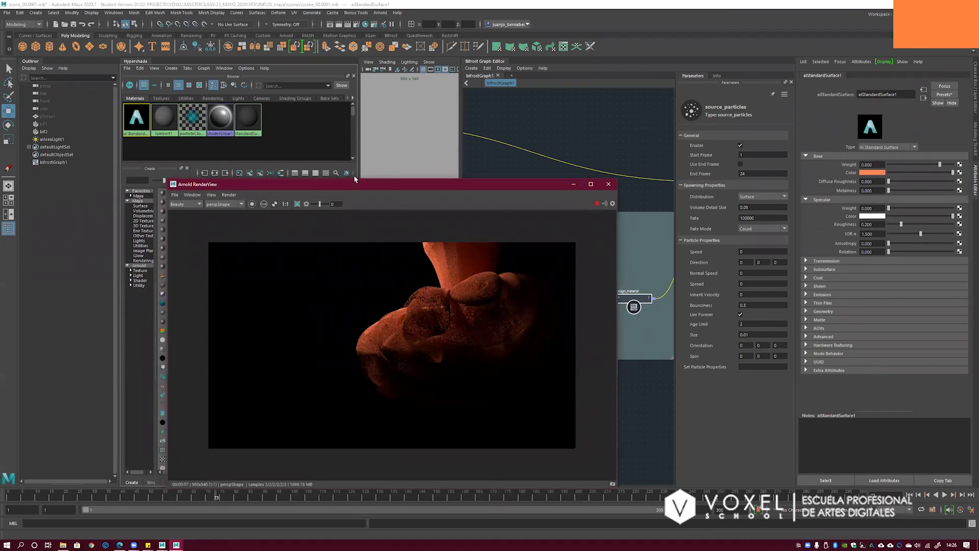
left_click_drag(447, 187, 432, 185)
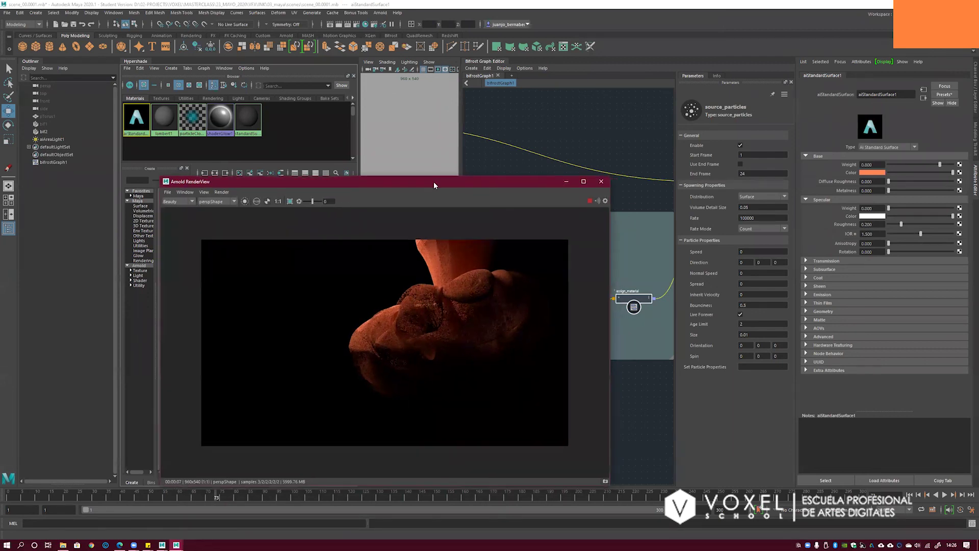
left_click_drag(507, 184, 462, 184)
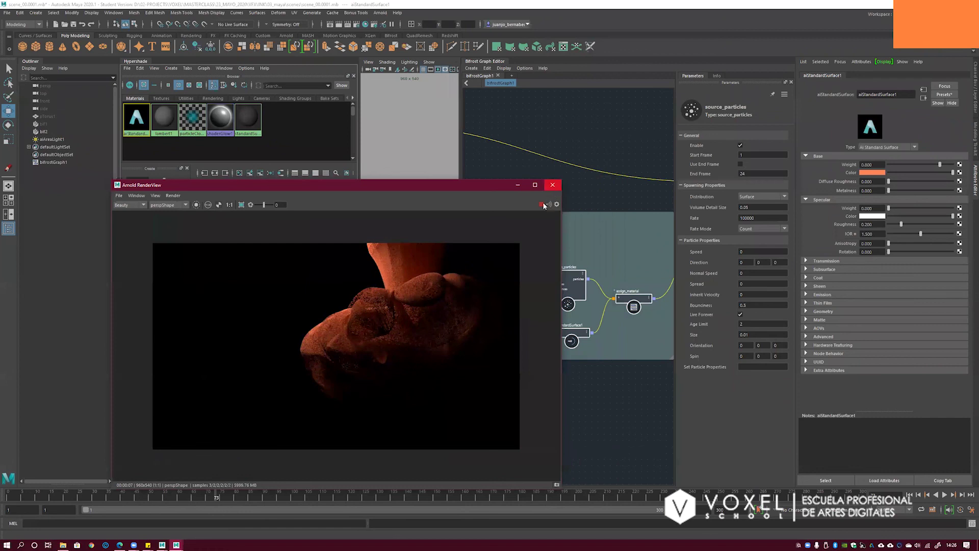
left_click(550, 181)
scroll(571, 245, "down", 5)
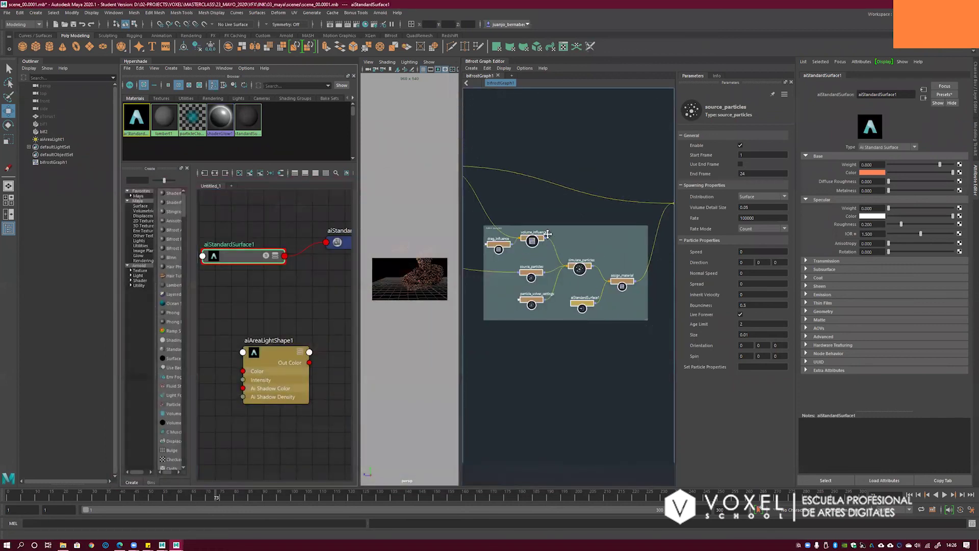
middle_click_drag(578, 258, 579, 261, "alt")
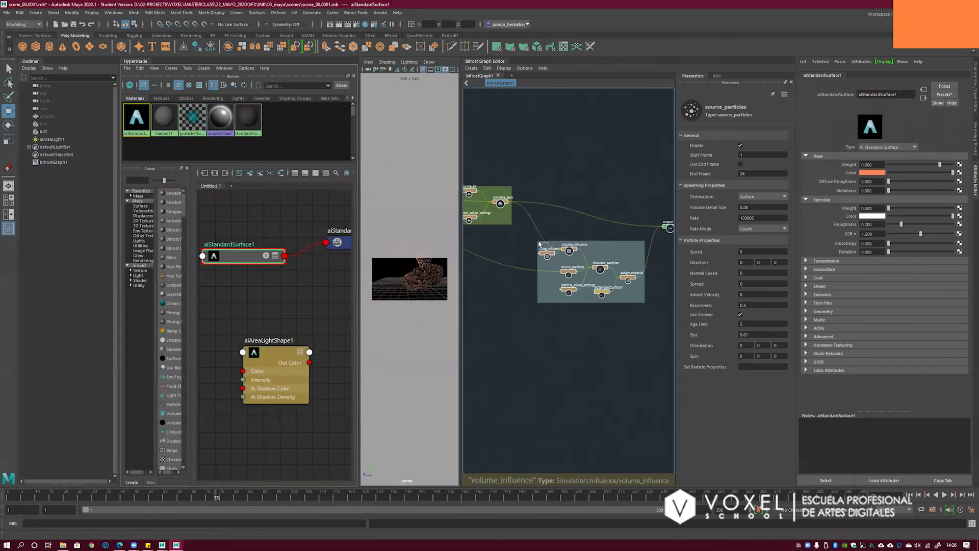
middle_click_drag(471, 210, 519, 221, "alt")
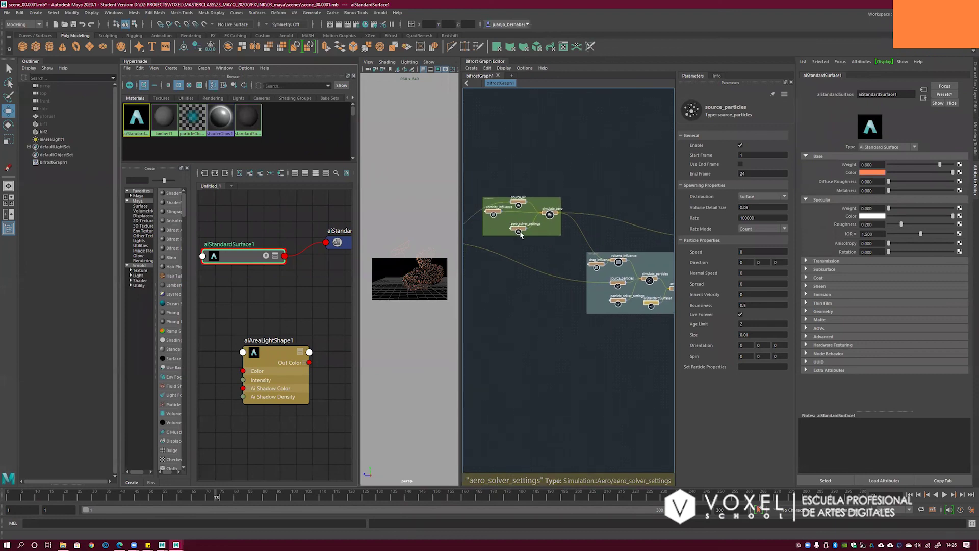
middle_click_drag(570, 262, 535, 259, "alt")
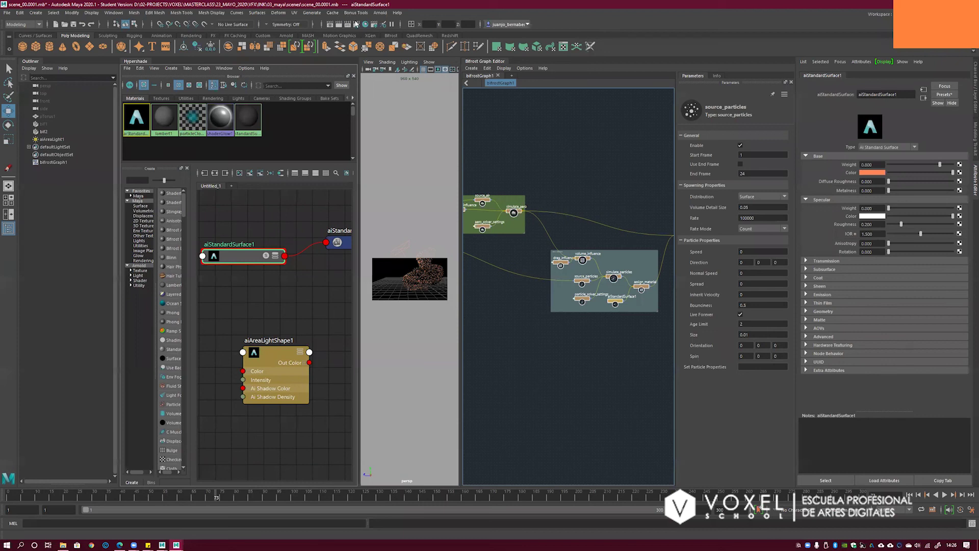
- Review the Arnold sampling in the Render Settings and set the common output's Frame/Animation ext to name.#.ext
left_click(358, 24)
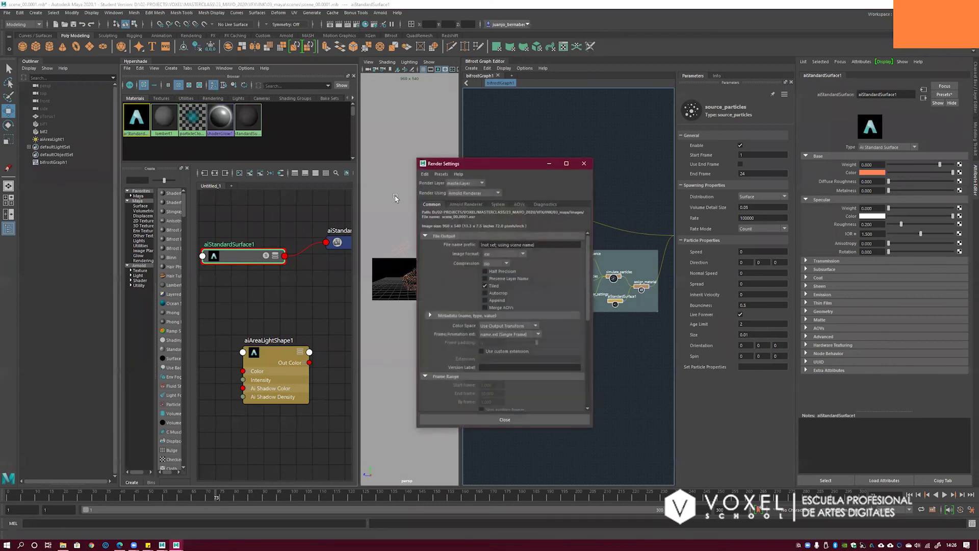
left_click_drag(483, 164, 470, 161)
left_click(453, 201)
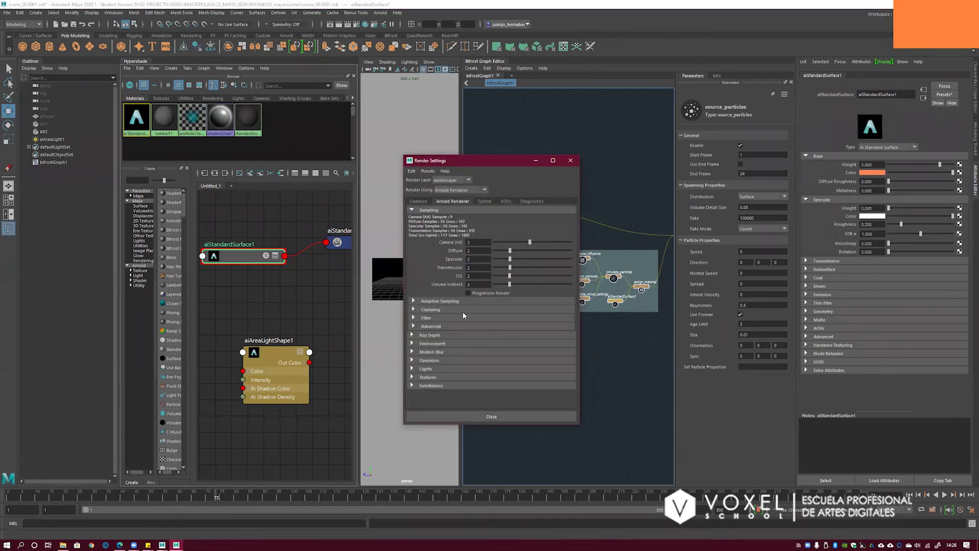
left_click(418, 202)
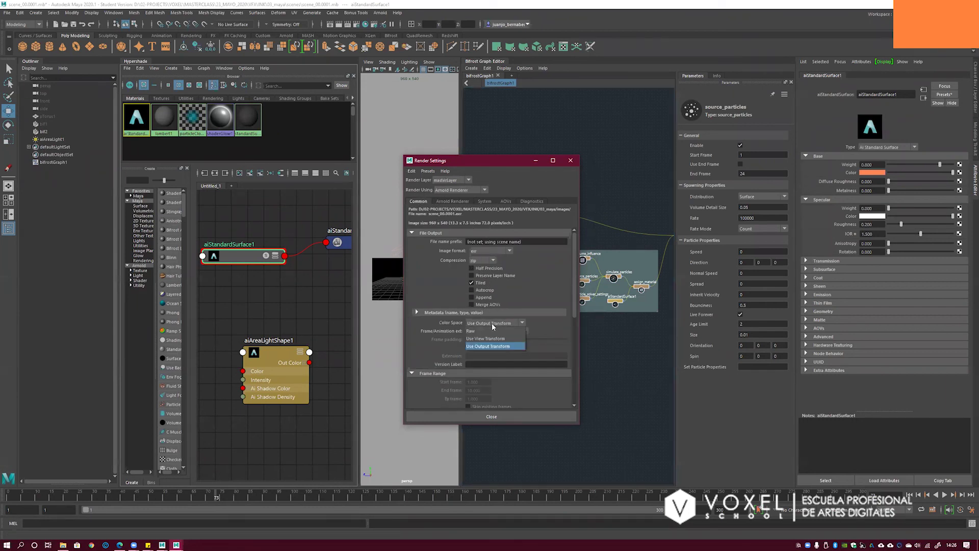
left_click(494, 331)
left_click(485, 357)
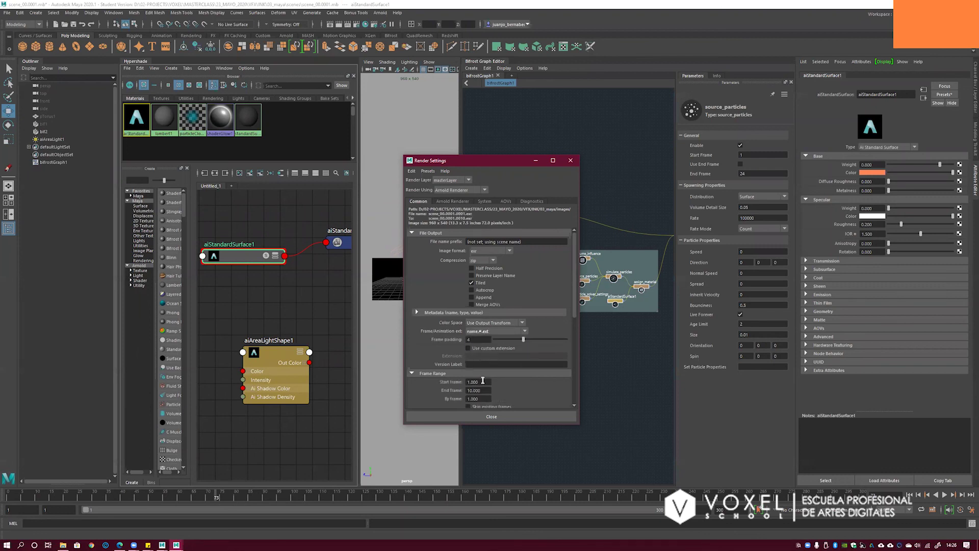
left_click(483, 381)
left_click(478, 390)
left_click(570, 161)
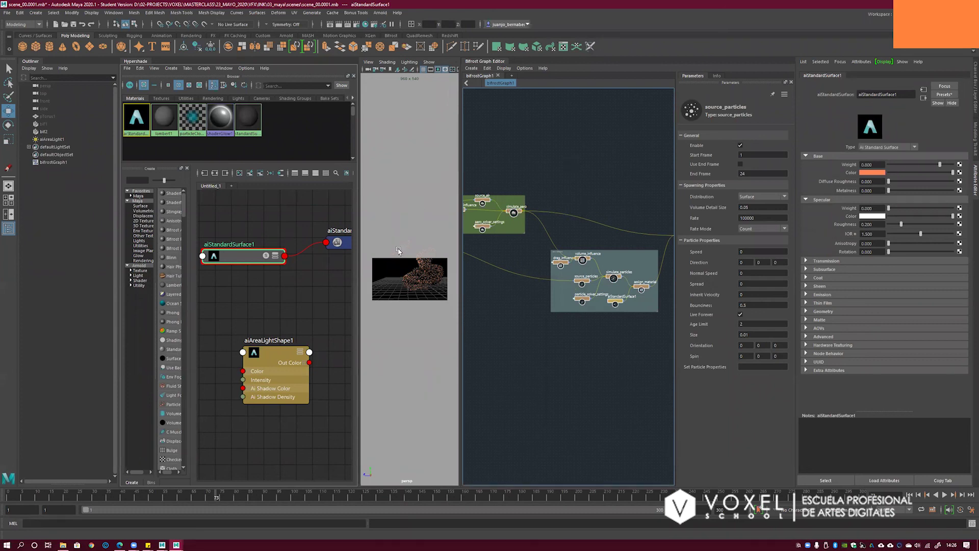
- Switch the interface mode to Rendering and look up the Batch Render command
left_click(23, 24)
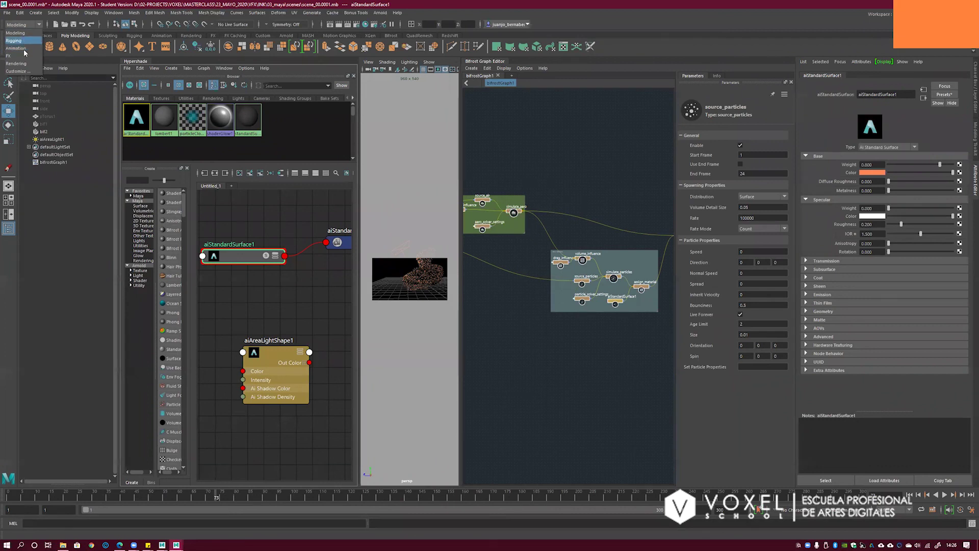
left_click(15, 63)
left_click(200, 12)
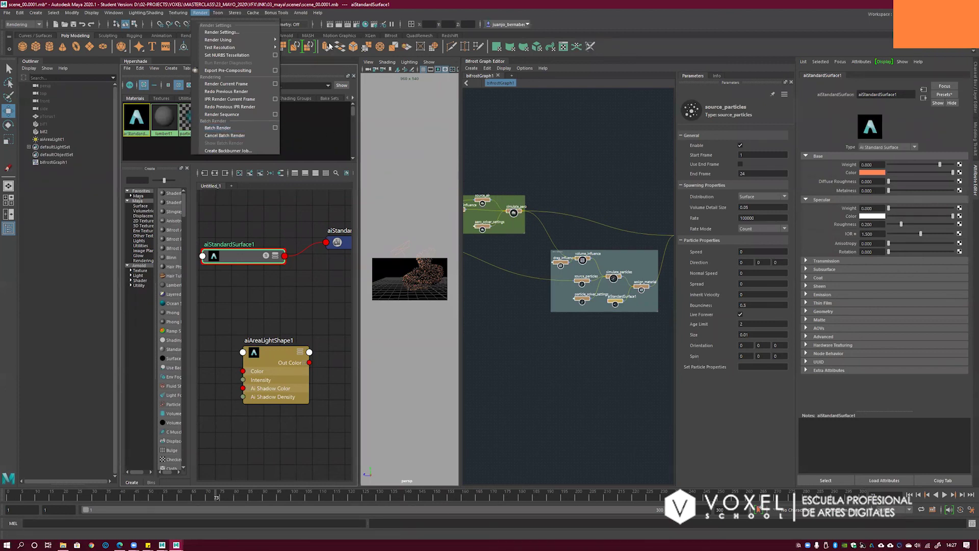
left_click(333, 16)
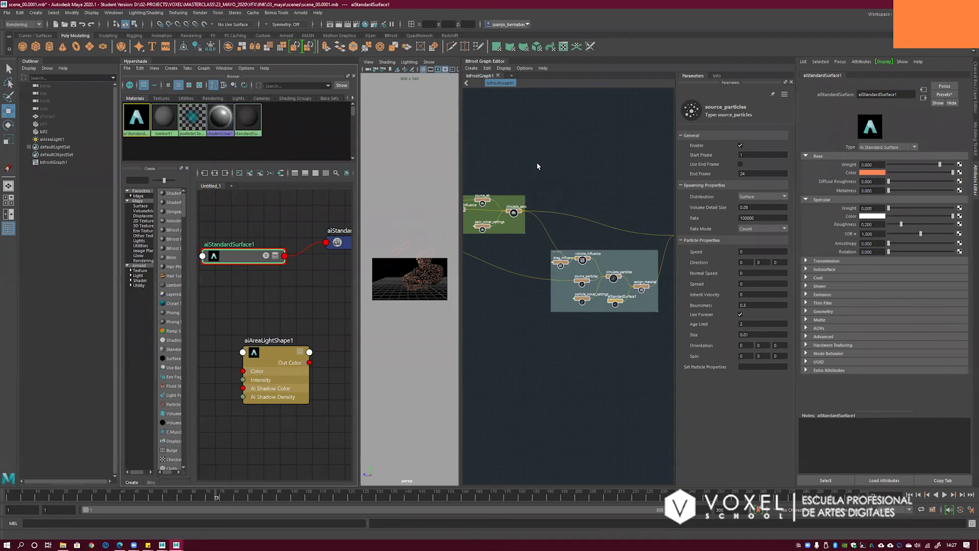
- Close the Hypershade and show a single large perspective view beside the Bifrost graph
scroll(590, 192, "down", 3)
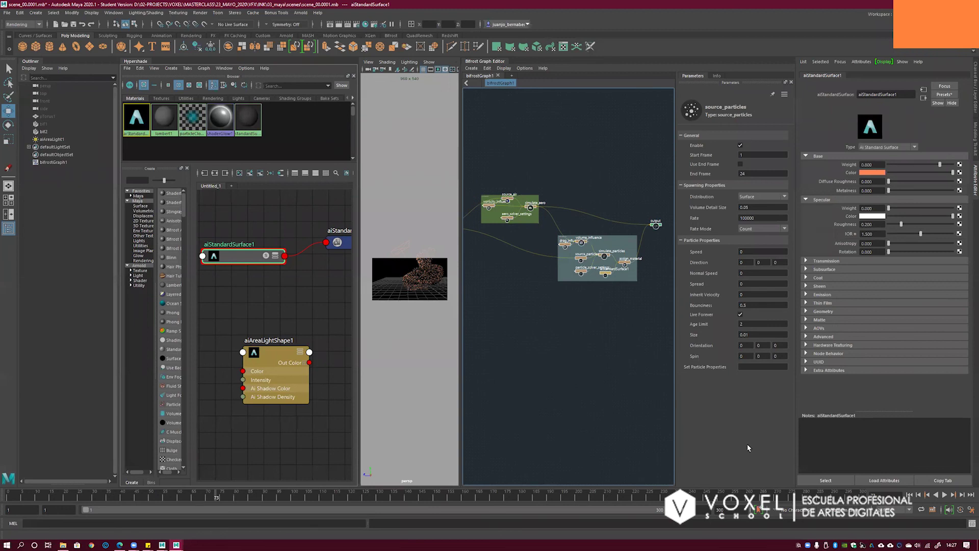
left_click(134, 62)
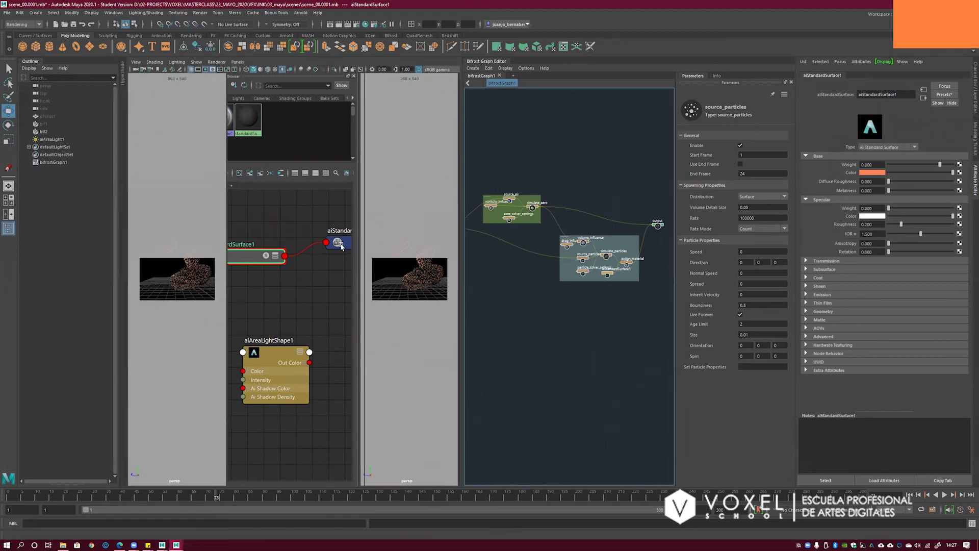
key("space")
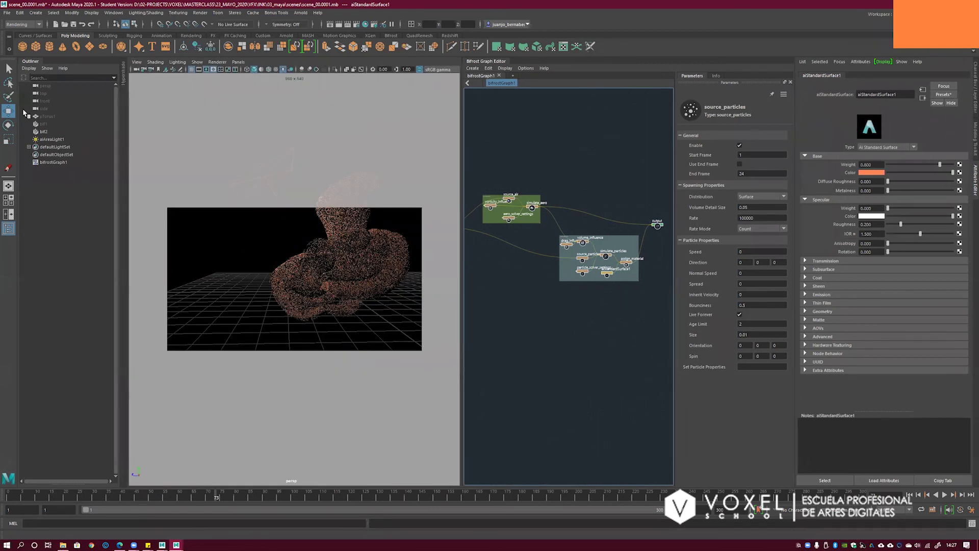
- Go over the aero simulation nodes in the Bifrost graph and rewind the timeline to frame 1
middle_click_drag(581, 206, 642, 220, "alt")
right_click_drag(571, 215, 573, 225, "alt")
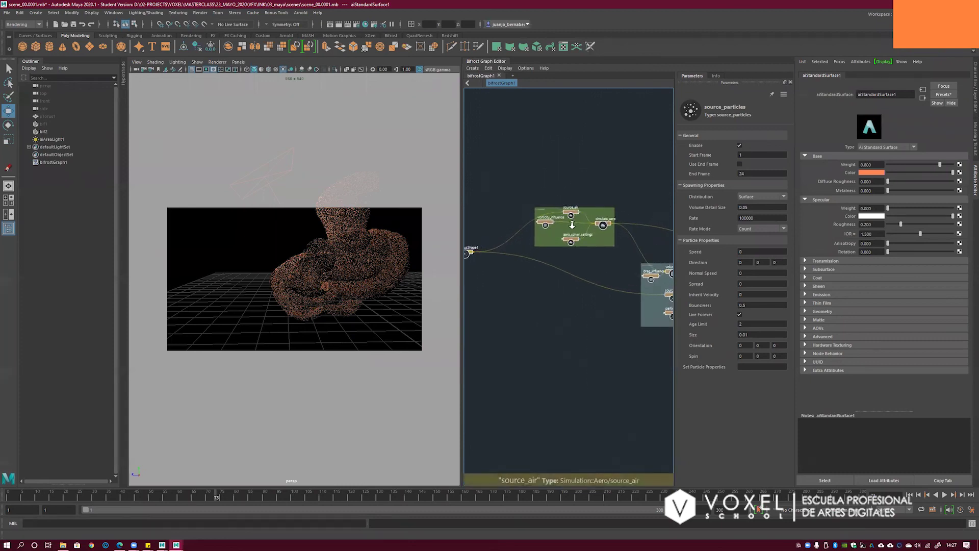
scroll(572, 225, "up", 4)
left_click_drag(588, 257, 587, 255)
left_click(636, 220)
middle_click_drag(637, 220, 578, 214, "alt")
left_click(910, 495)
- Show the parameters of the source_particles node in the particle simulation group
middle_click_drag(577, 299, 498, 282)
left_click(629, 300)
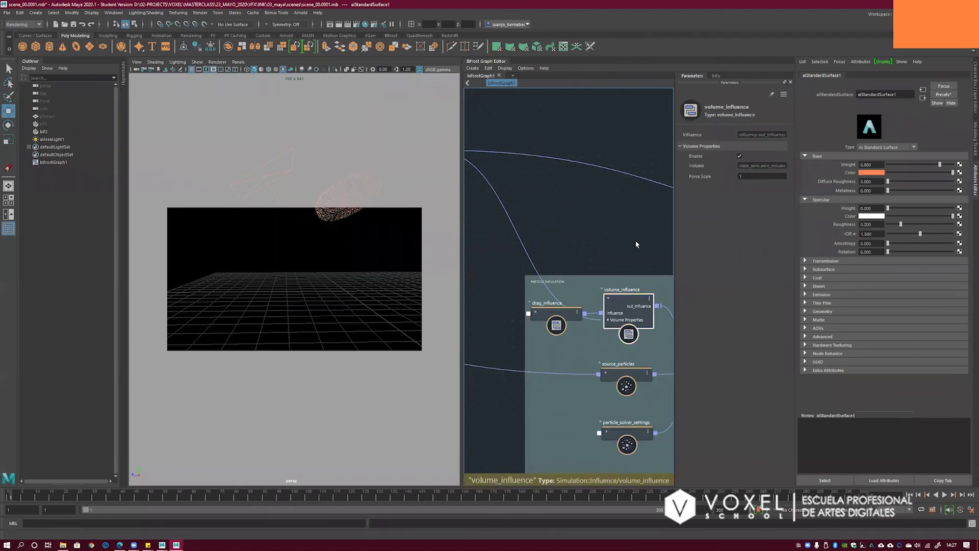
middle_click_drag(629, 301, 580, 255)
left_click(583, 328)
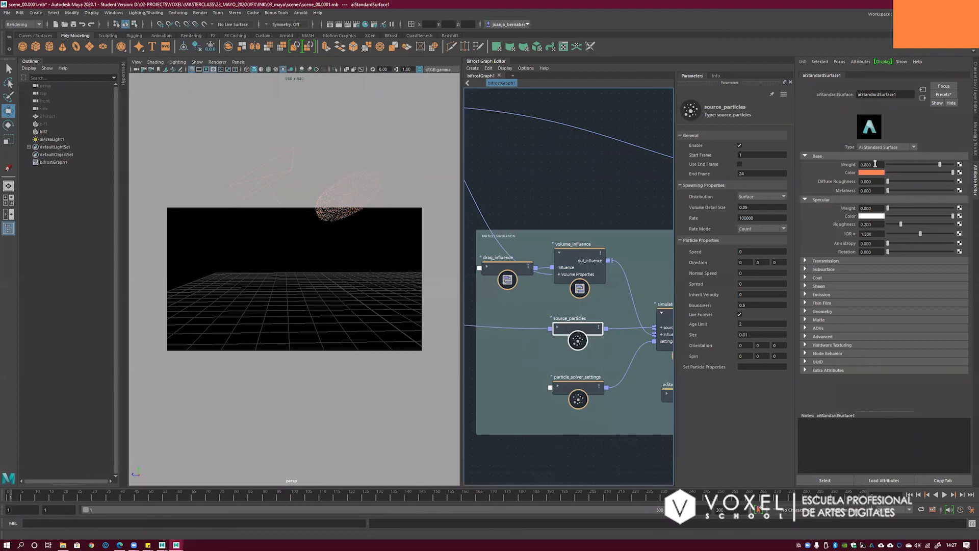
- Hide the Attribute Editor and turn off the resolution gate in the perspective view
left_click(973, 183)
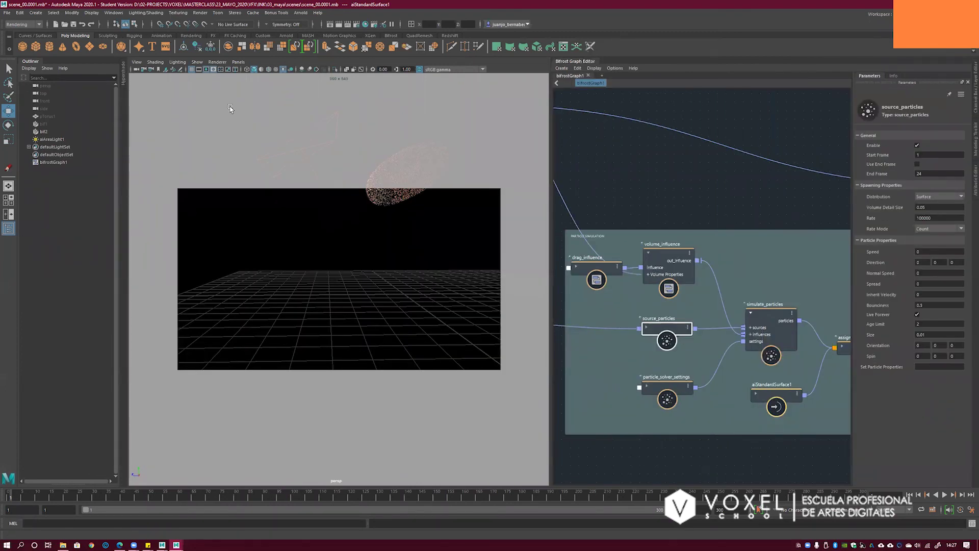
left_click(206, 69)
left_click_drag(325, 219, 315, 230, "alt")
- Set the Rate of source_particles to 1000 and check the sparser particles in the perspective view
left_click(940, 218)
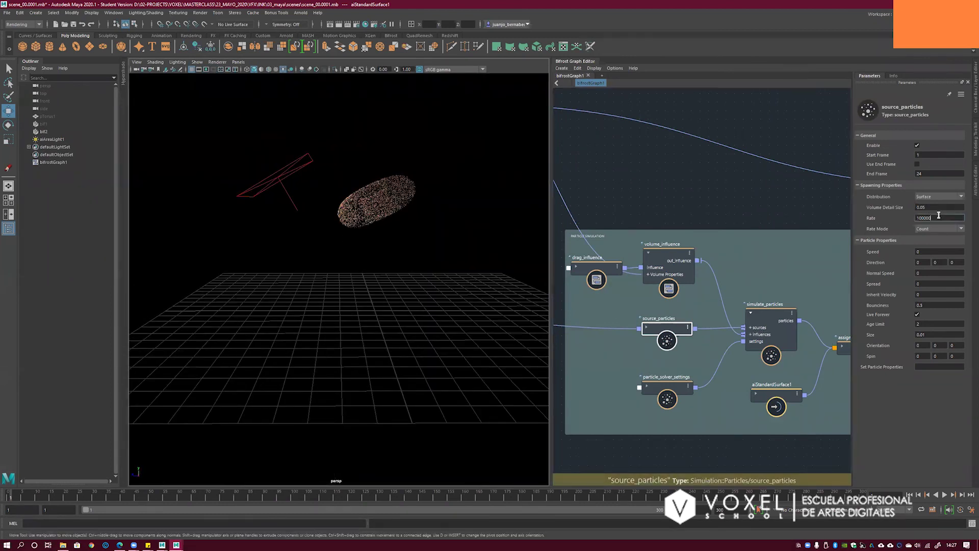
key("BackSpace")
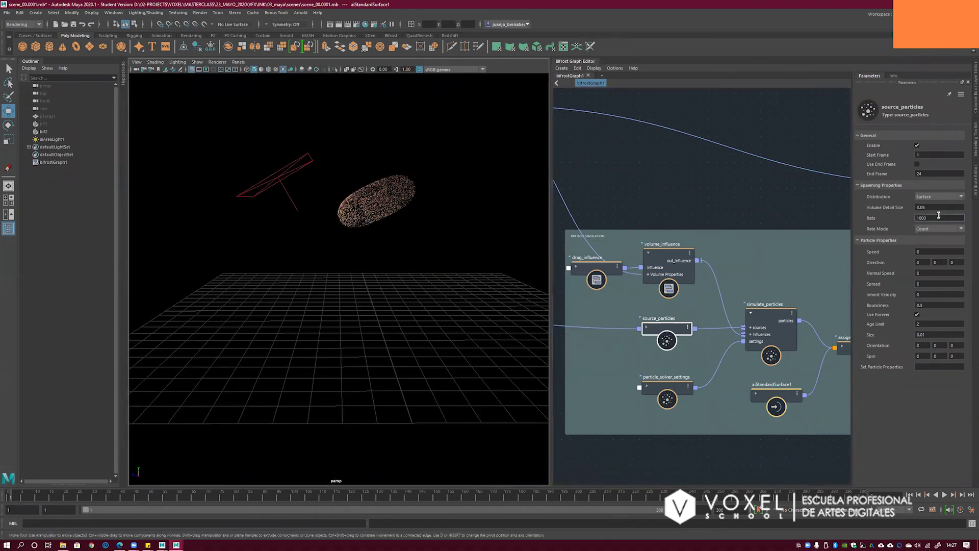
key("Return")
left_click_drag(423, 217, 416, 225, "alt")
- Inspect the output and assign_material nodes and the particles connection between them
middle_click_drag(709, 223, 488, 184, "alt")
middle_click_drag(658, 203, 676, 226, "alt")
left_click_drag(791, 162, 803, 162)
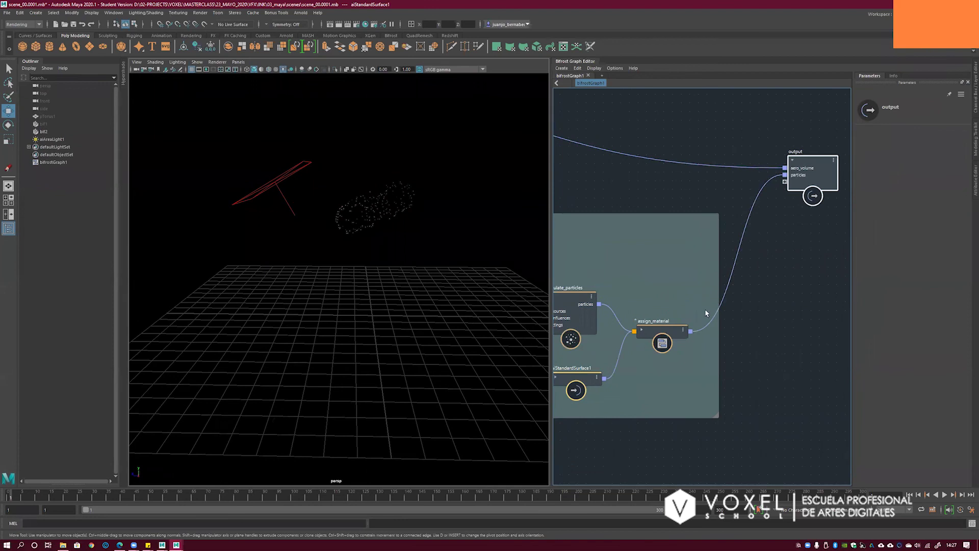
left_click(659, 338)
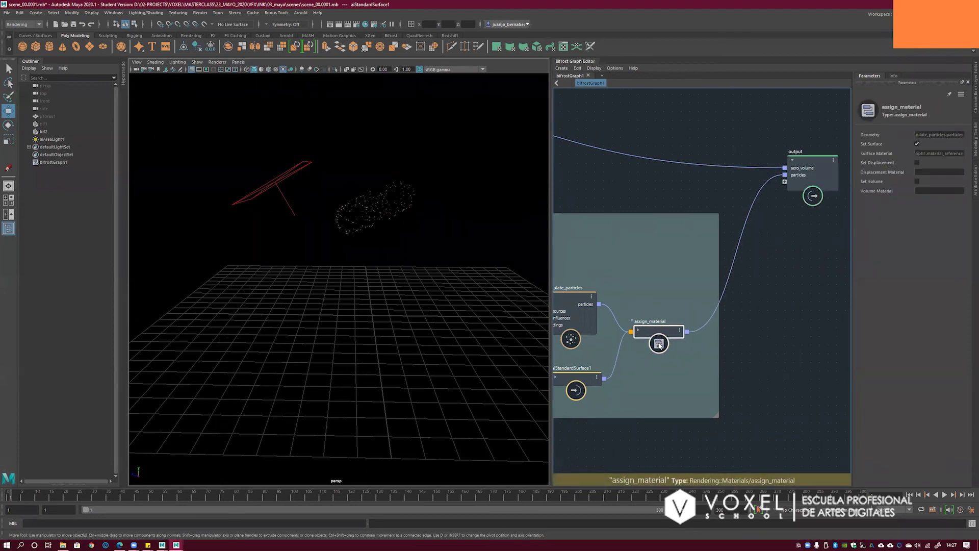
left_click_drag(659, 344, 659, 349)
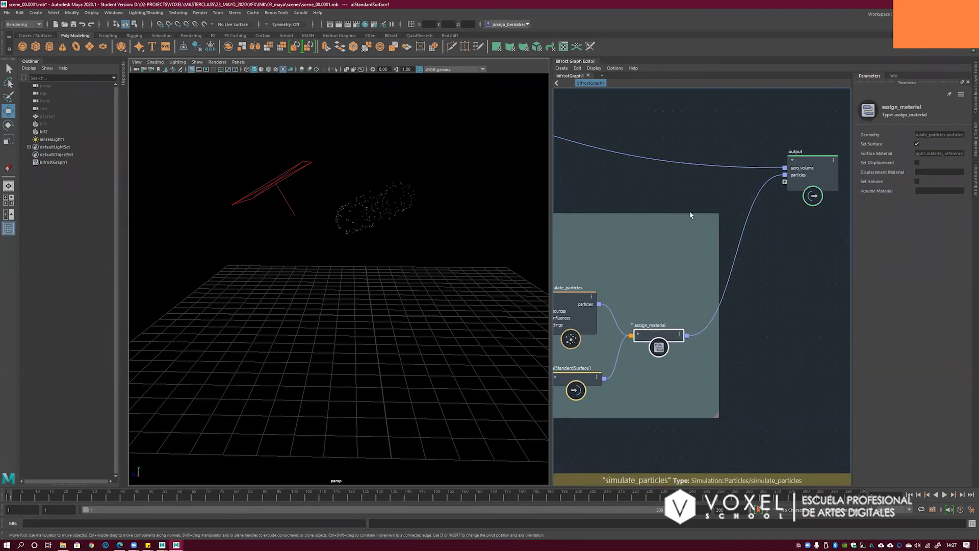
middle_click_drag(665, 194, 629, 185, "alt")
left_click_drag(776, 185, 798, 179)
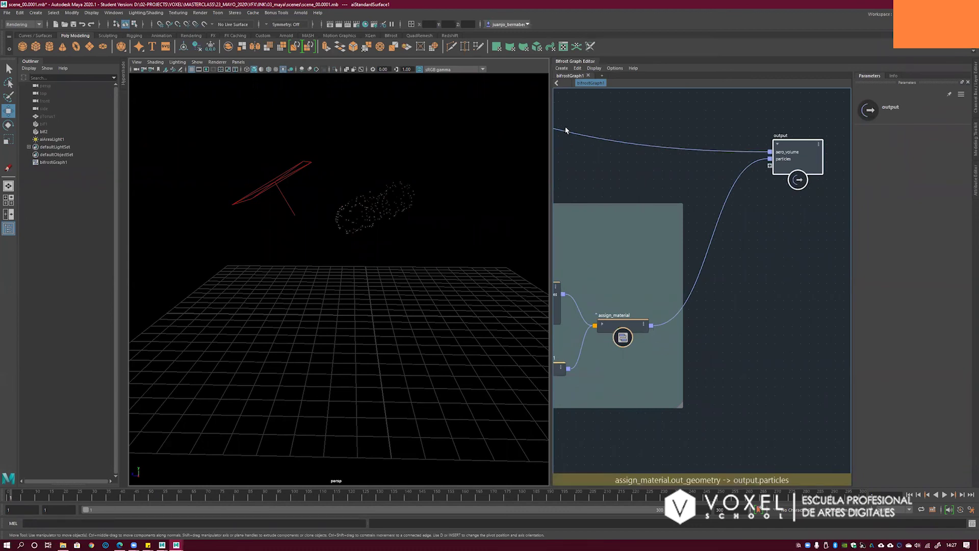
- Examine how the simulate_aero volume connects to the particle influences and to the output node
middle_click_drag(595, 127, 733, 173)
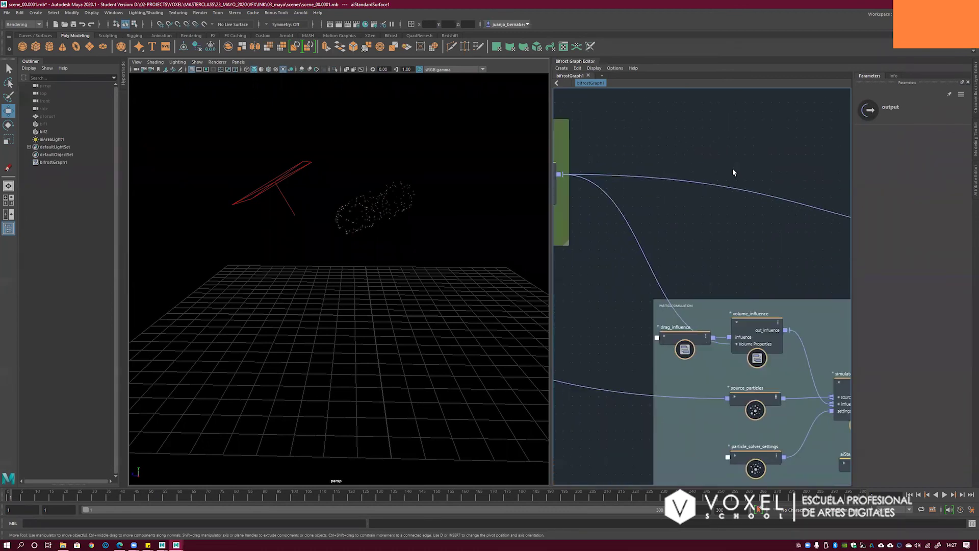
scroll(656, 176, "down", 1)
middle_click_drag(569, 175, 642, 162)
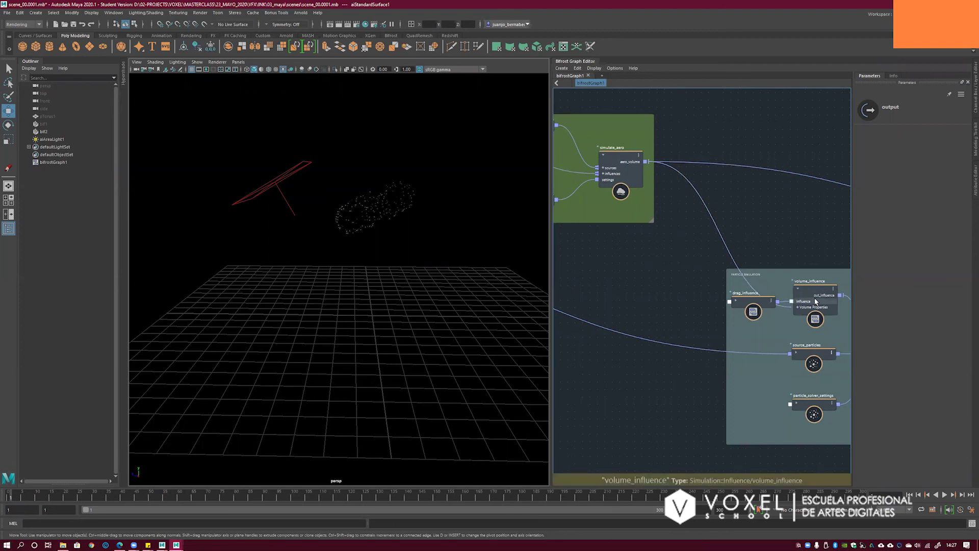
middle_click_drag(815, 254, 812, 253)
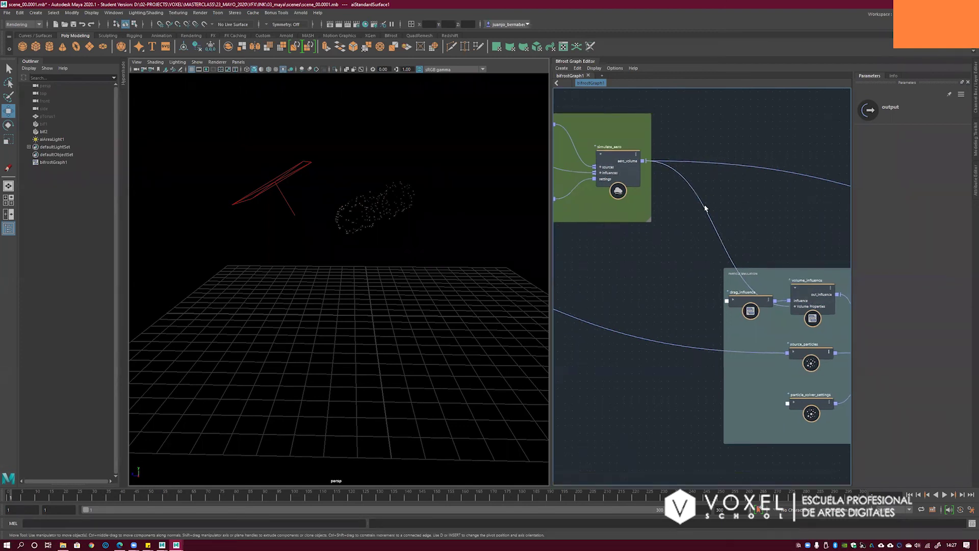
middle_click_drag(784, 232, 608, 206)
middle_click_drag(837, 237, 672, 220)
scroll(672, 220, "up", 1)
left_click_drag(805, 198, 807, 200)
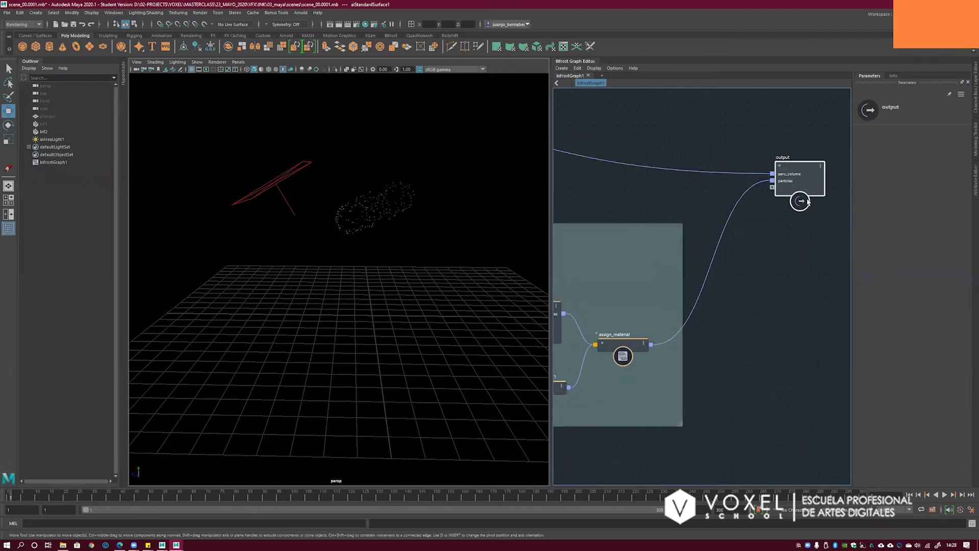
- Add a file_cache node to the Bifrost graph beside assign_material
scroll(603, 197, "down", 2)
middle_click_drag(604, 197, 631, 184)
scroll(673, 192, "up", 2)
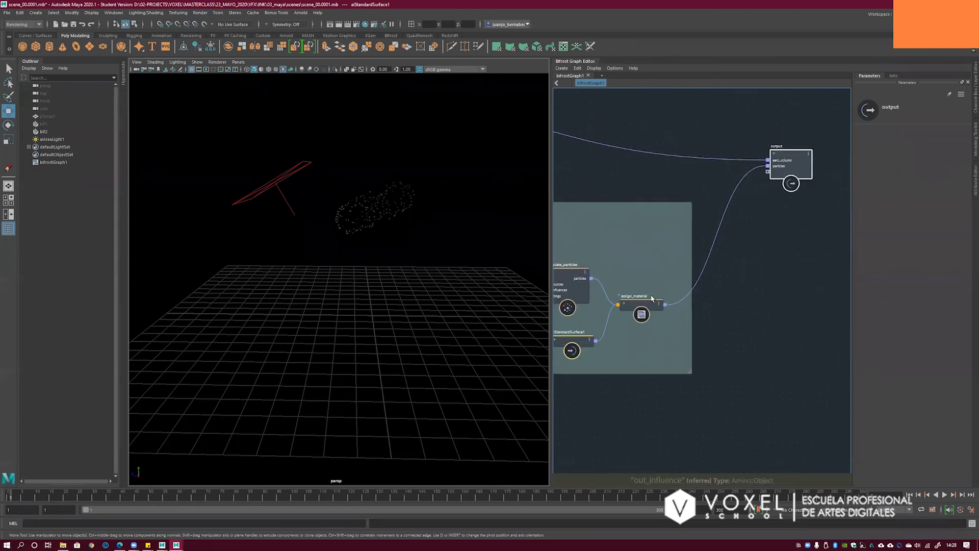
left_click(703, 298)
key("Tab")
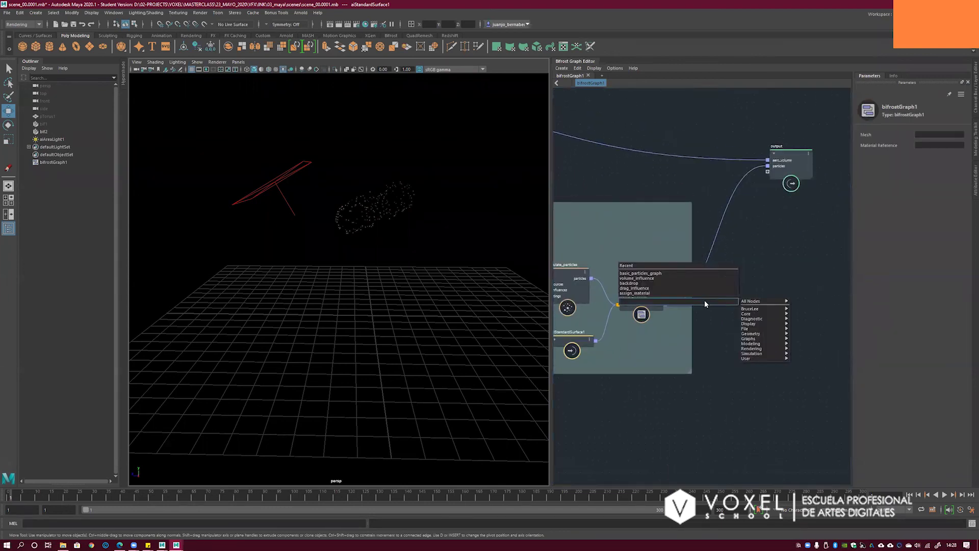
type("file")
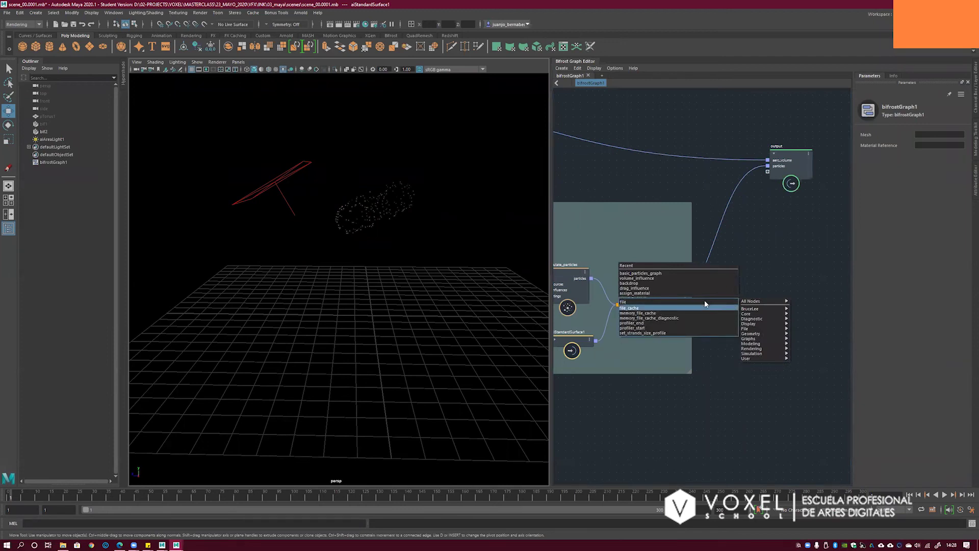
key("Return")
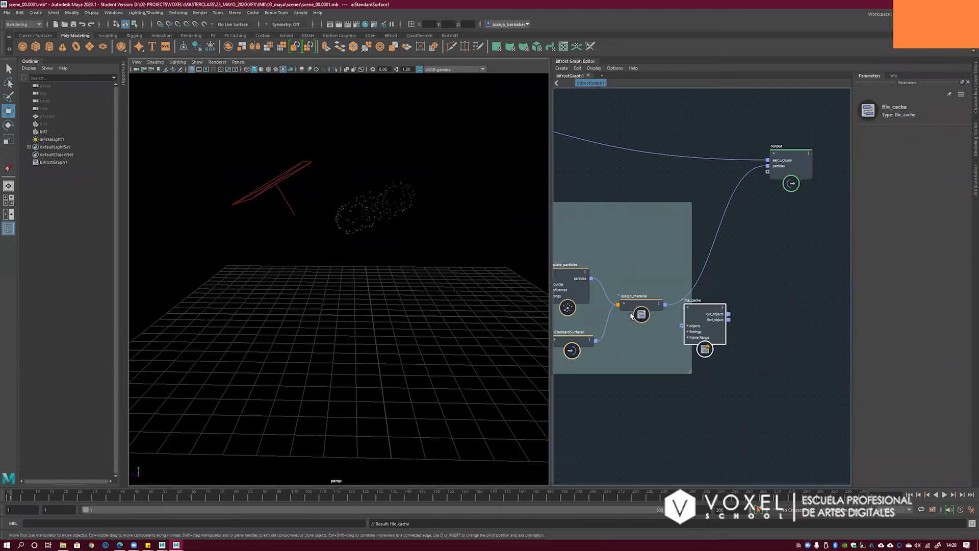
left_click(762, 286)
key("Tab")
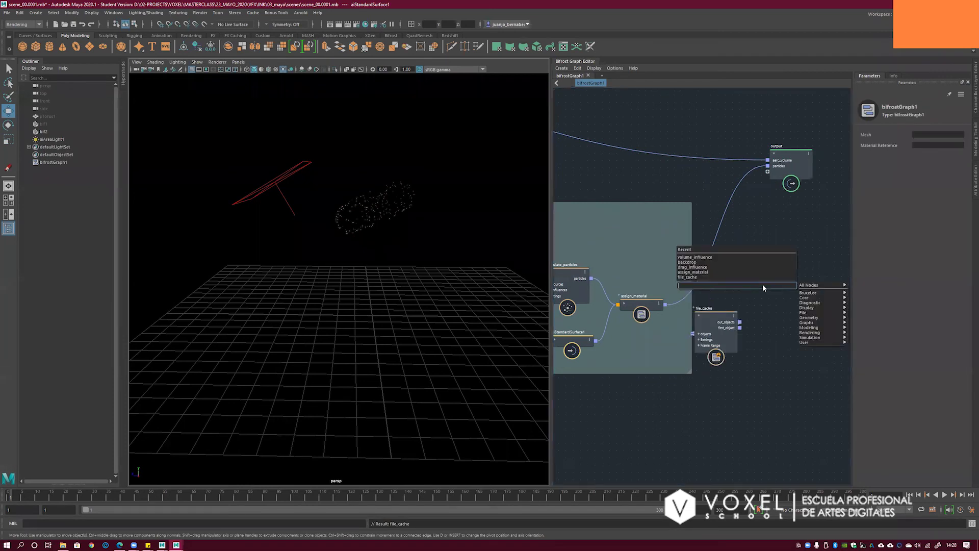
type("memor")
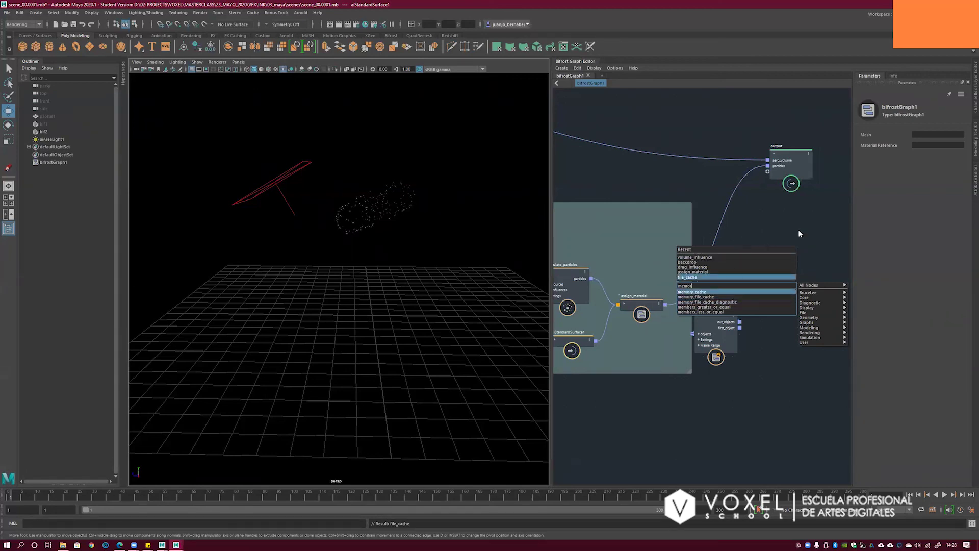
key("Escape")
- Connect assign_material's out_geometry to the objects input of the file_cache node
left_click(721, 320)
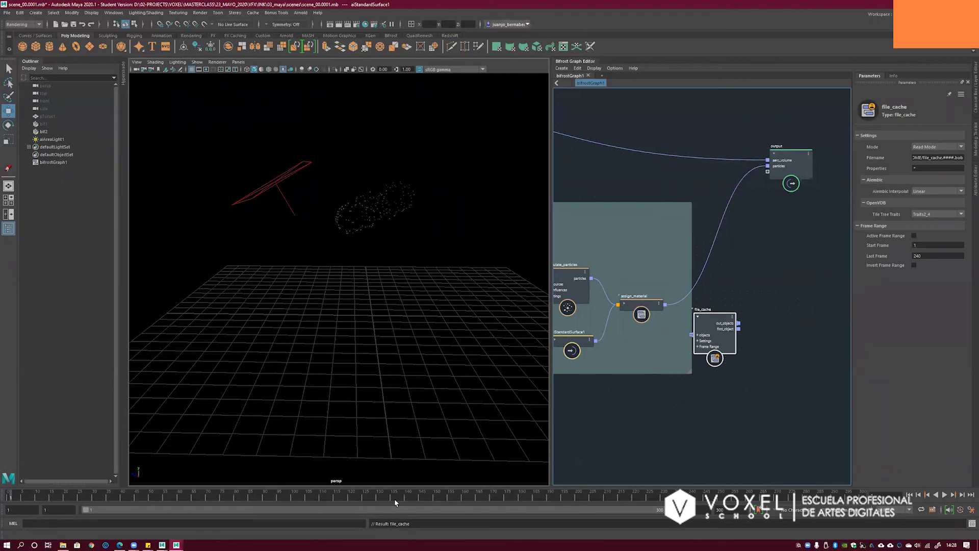
scroll(717, 308, "up", 2)
left_click_drag(717, 306, 732, 273)
middle_click_drag(729, 254, 720, 273, "alt")
scroll(712, 277, "up", 1)
mouse_move(729, 297)
left_mouse_down()
mouse_move(734, 281)
mouse_move(728, 293)
left_mouse_up()
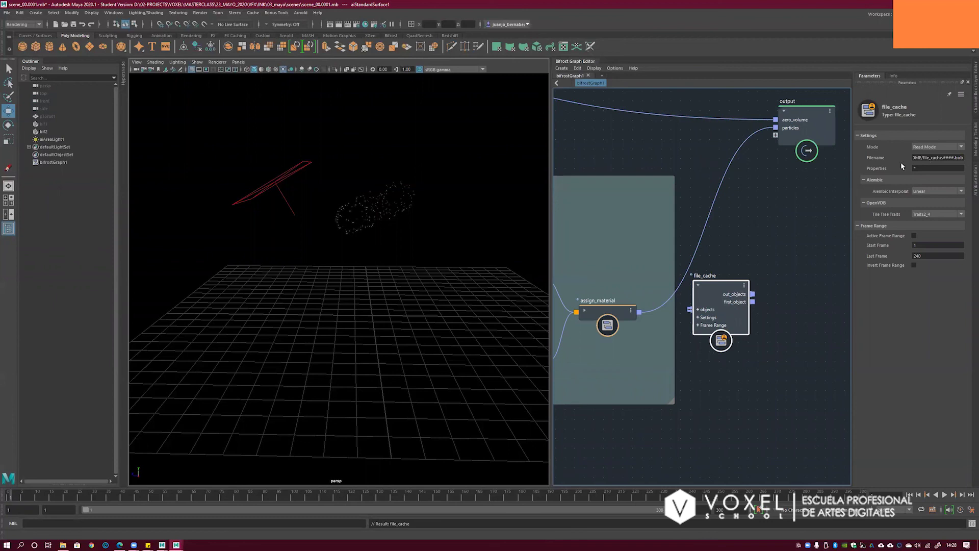
left_click_drag(711, 282, 705, 284)
key("2")
left_click_drag(612, 313, 684, 311)
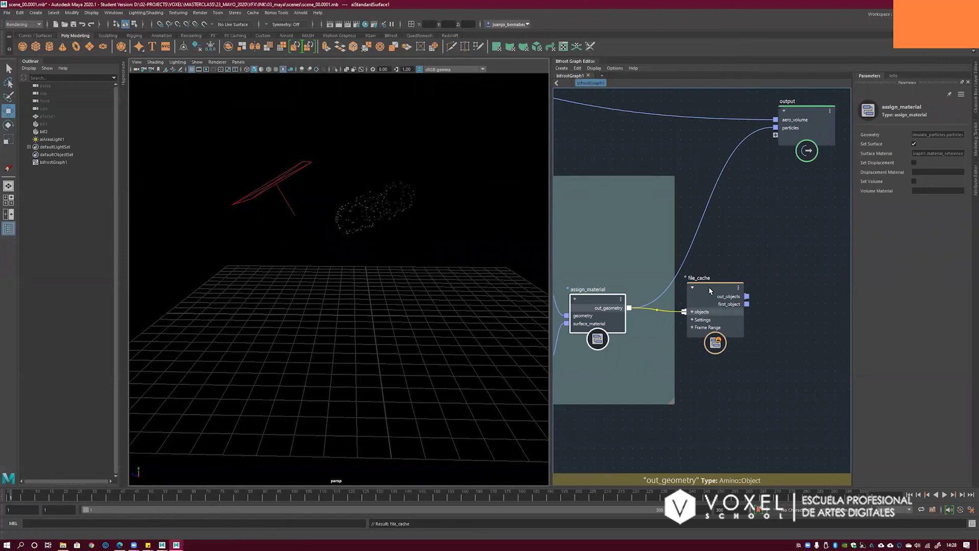
left_click_drag(708, 286, 703, 289)
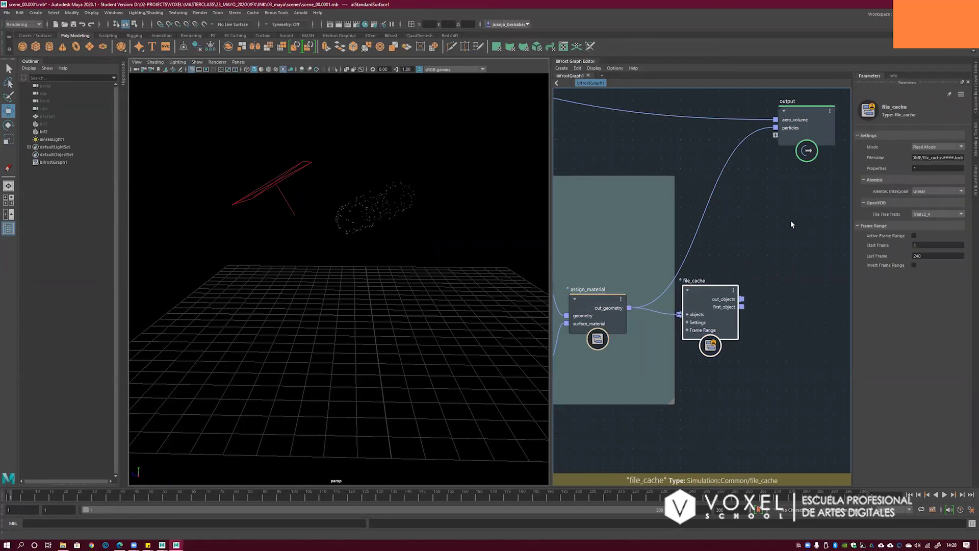
- Connect file_cache's out_objects to a new port on the output node and tidy the node's placement
left_click_drag(801, 112, 819, 113)
left_click_drag(724, 296, 727, 294)
middle_click_drag(745, 298, 711, 307, "alt")
left_click_drag(711, 307, 760, 144)
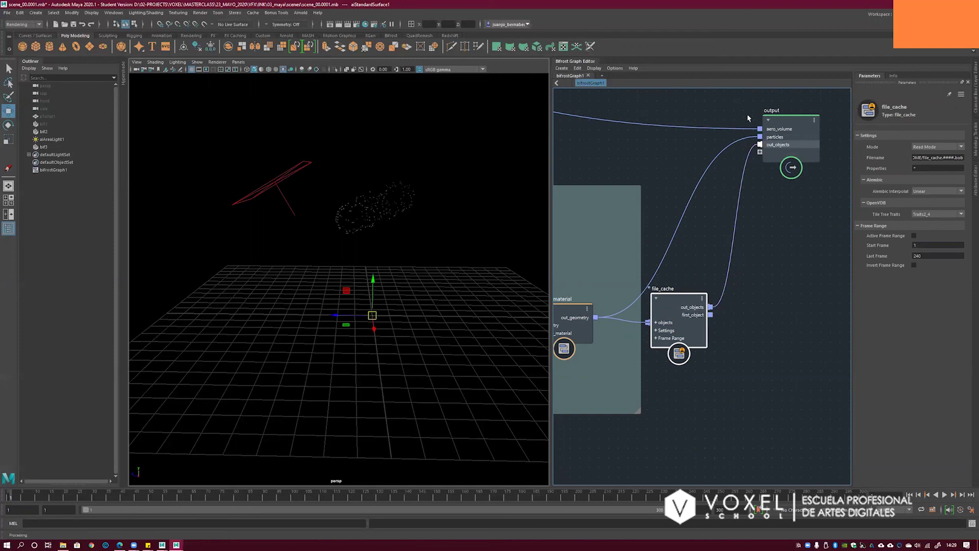
left_click_drag(679, 311, 686, 329)
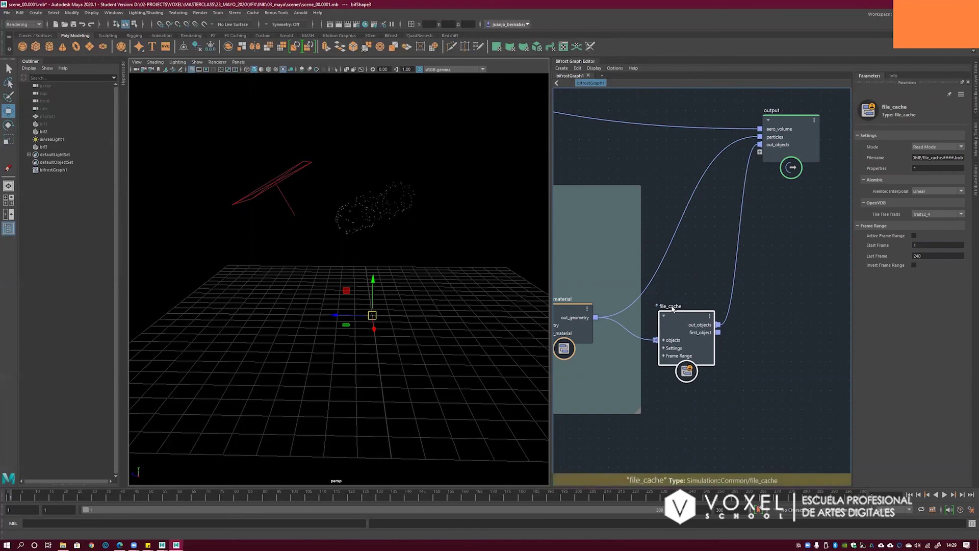
middle_click_drag(689, 303, 728, 296)
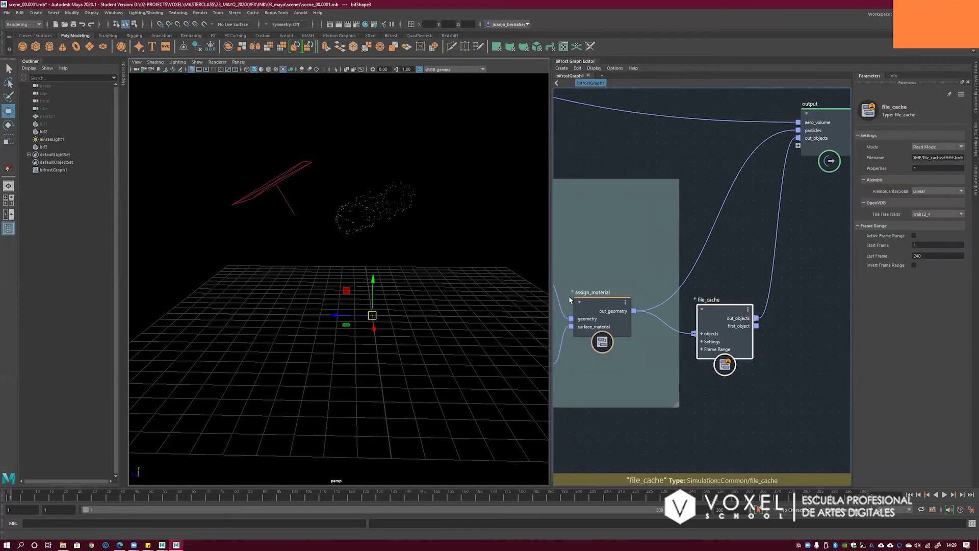
- Switch to File Explorer and open the cache folder of the INK project's 03_maya directory
left_click(63, 544)
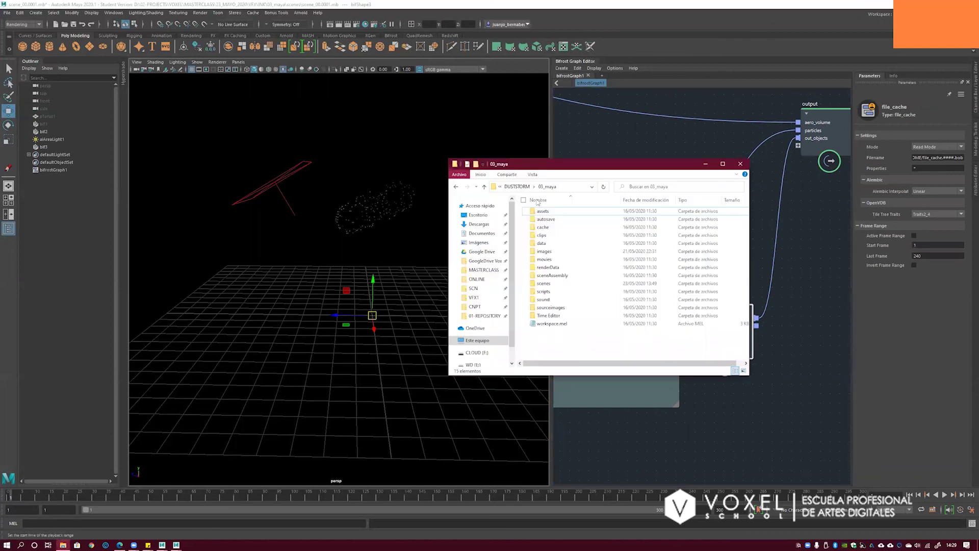
left_click(478, 214)
left_click(457, 187)
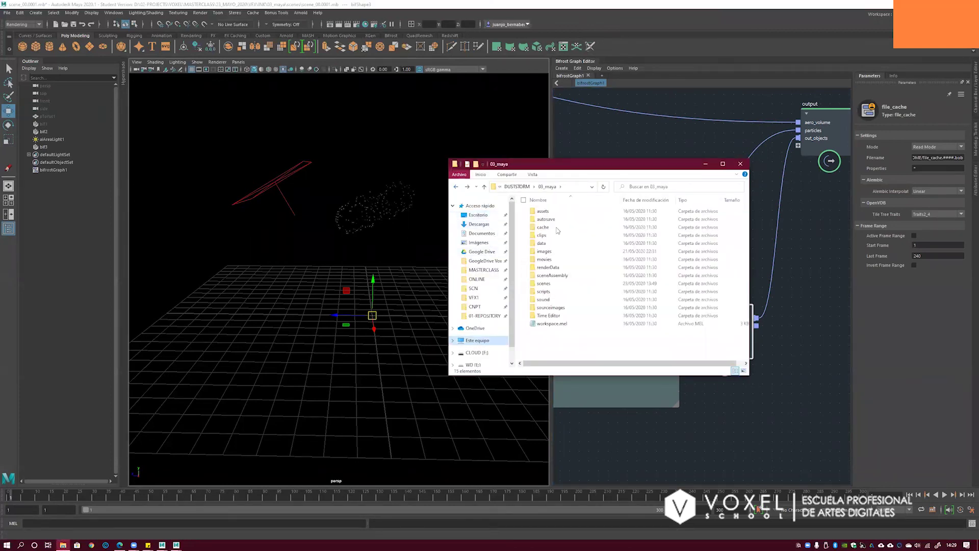
left_click(517, 187)
left_click(511, 187)
left_click(540, 220)
double_click(541, 220)
double_click(542, 211)
left_click(545, 228)
double_click(545, 230)
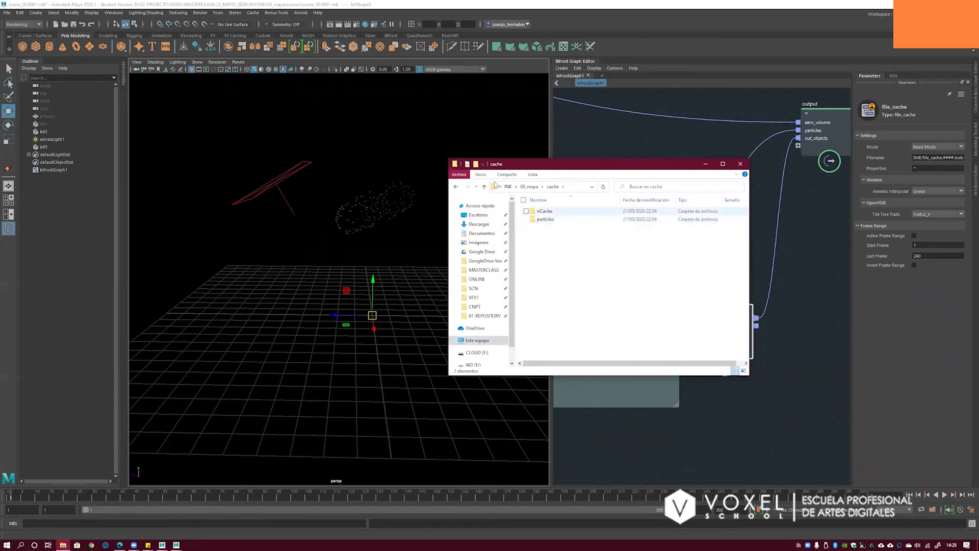
- Create a folder named bifrost inside cache, open it and copy its path
key("ctrl+shift+n")
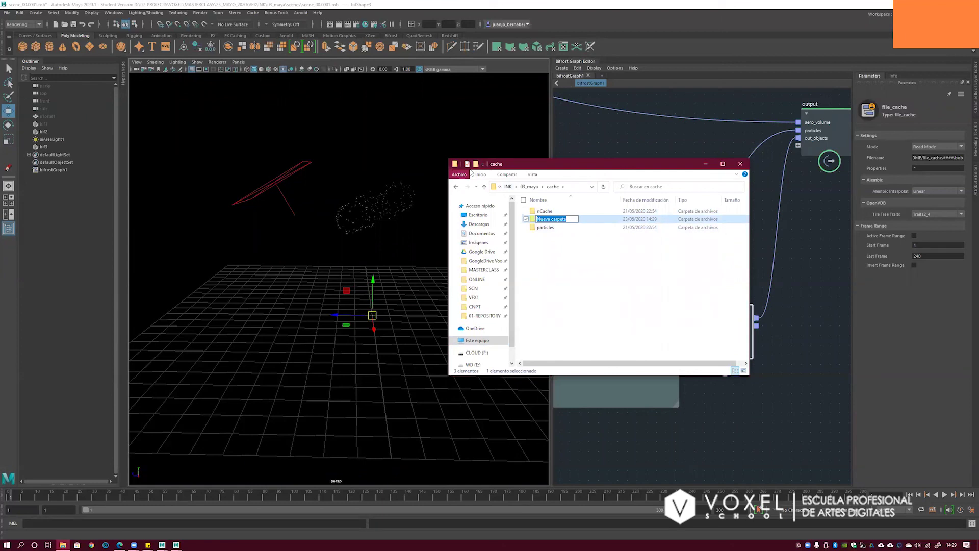
type("bifrost")
key("Return")
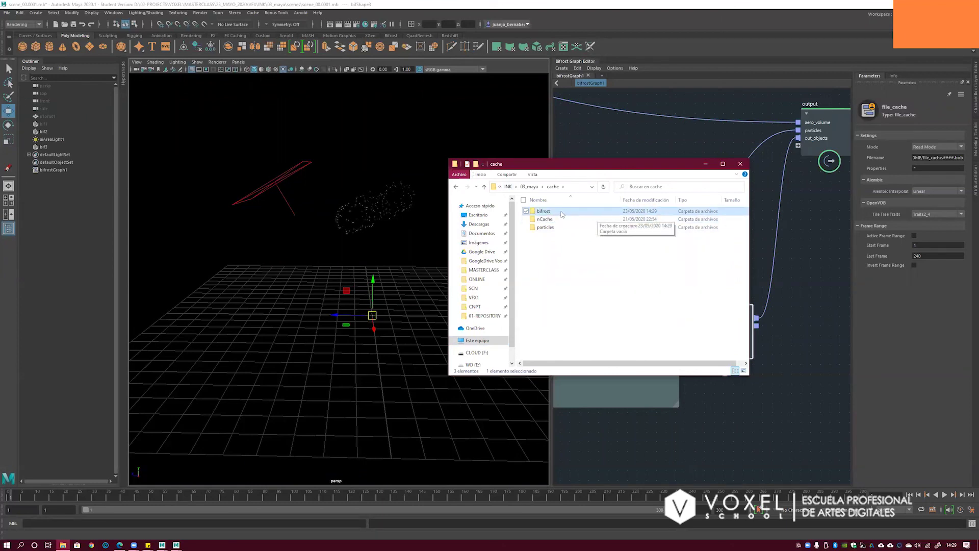
double_click(545, 211)
left_click(572, 187)
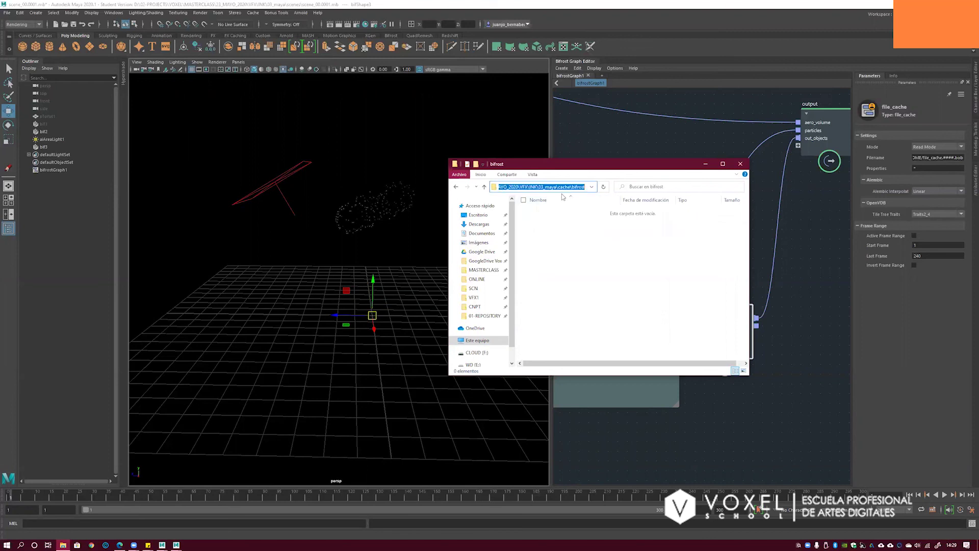
- Switch back to Maya and replace the $HOME part of file_cache's Filename with the copied bifrost folder path and a slash
left_click(923, 158)
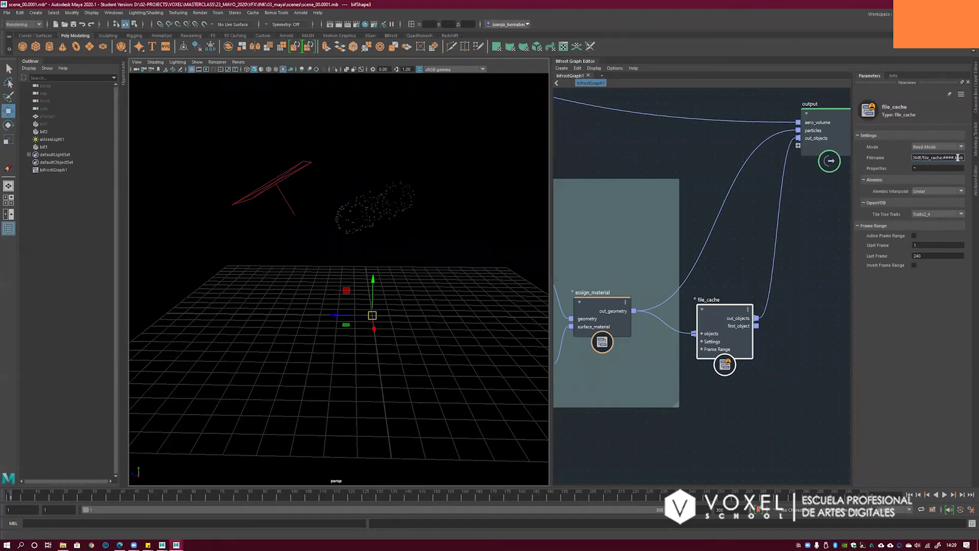
double_click(919, 157)
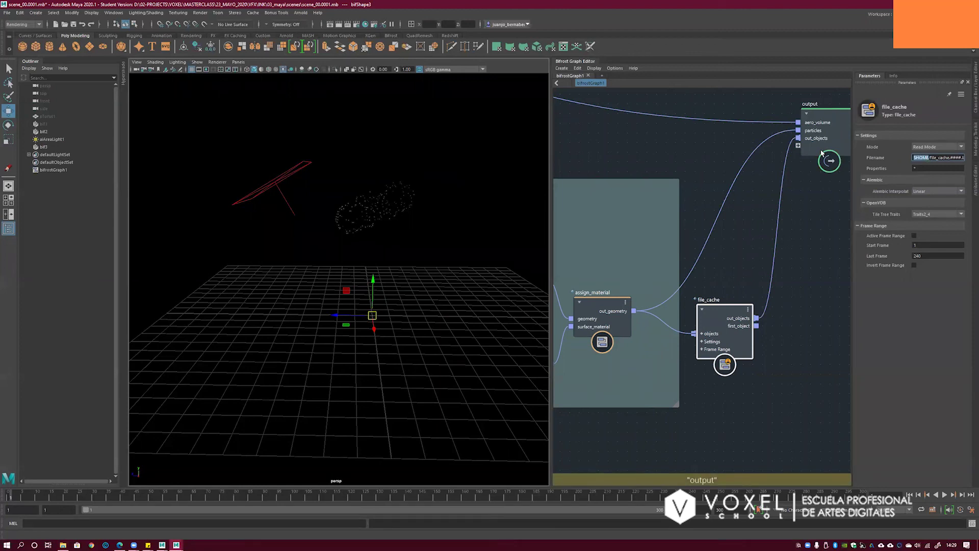
key("ctrl+v")
type("/file")
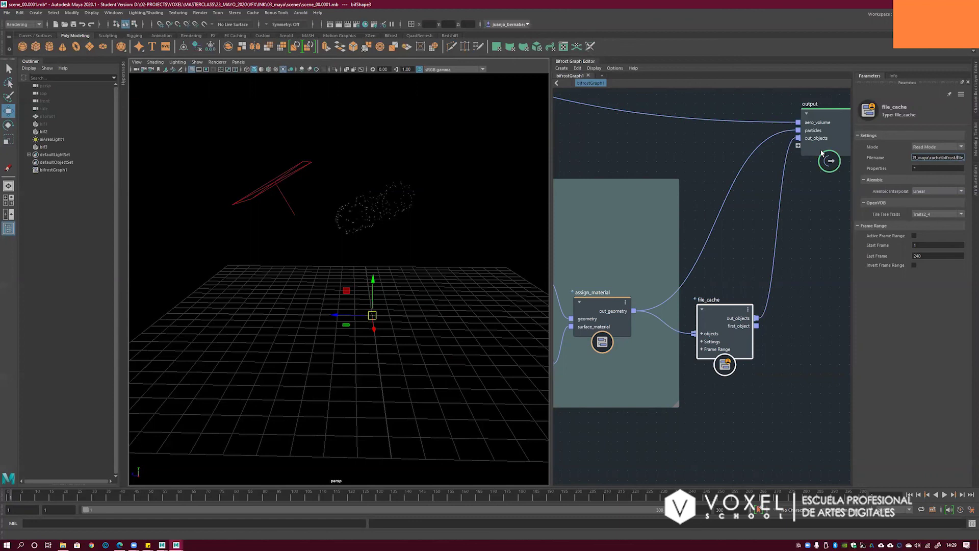
key("BackSpace")
type("/")
- Replace the backslashes in the Filename path with forward slashes, widening the parameters area to see more of it
key("Left")
key("Left")
key("Left")
key("Left")
key("Left")
key("Left")
key("Left")
key("Left")
key("BackSpace")
type("/")
key("Left")
key("Left")
key("Left")
key("Left")
key("Left")
key("Left")
key("Left")
key("Left")
key("Left")
key("Left")
key("Left")
key("Left")
key("Left")
key("Left")
key("Left")
key("Left")
key("Left")
key("Left")
key("Left")
key("Left")
key("Left")
key("Left")
key("Left")
key("Left")
key("Left")
left_click_drag(847, 274, 683, 278)
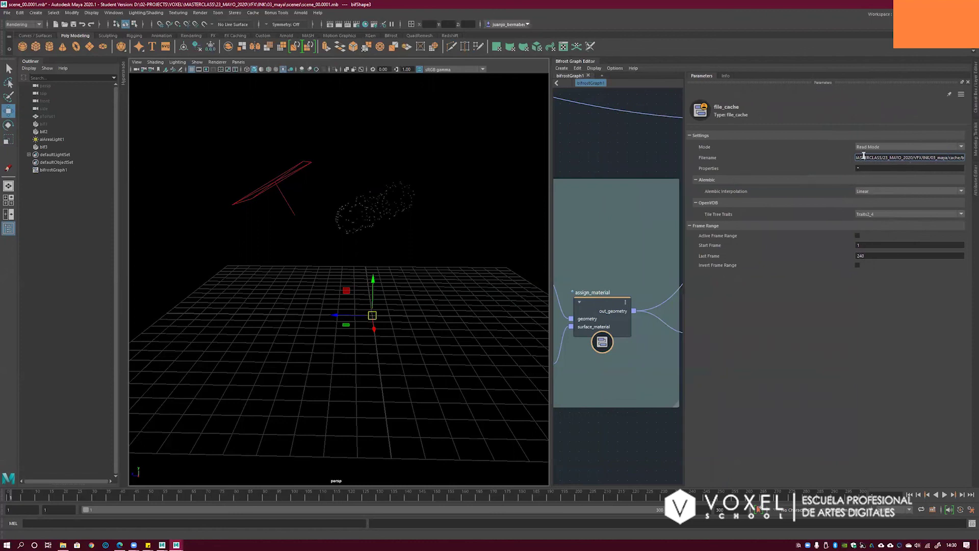
key("Left")
key("Left")
key("Left")
key("Left")
key("Left")
key("Left")
key("Left")
key("Left")
key("Left")
key("Left")
key("Left")
key("Left")
key("Left")
key("Left")
key("Left")
key("Left")
key("Left")
key("Left")
key("Left")
key("Left")
key("Left")
key("Left")
- Change the file extension in the Filename to vdb so it ends in bifrost/file_cache.####.vdb
left_click(880, 156)
key("End")
left_click_drag(864, 158, 839, 158)
left_click(880, 158)
triple_click(952, 157)
left_click(943, 160)
left_click_drag(956, 157, 971, 155)
type("vdb")
- Enable Active Frame Range on file_cache, set Last Frame to 10 and narrow the parameters area
left_click(858, 236)
double_click(868, 256)
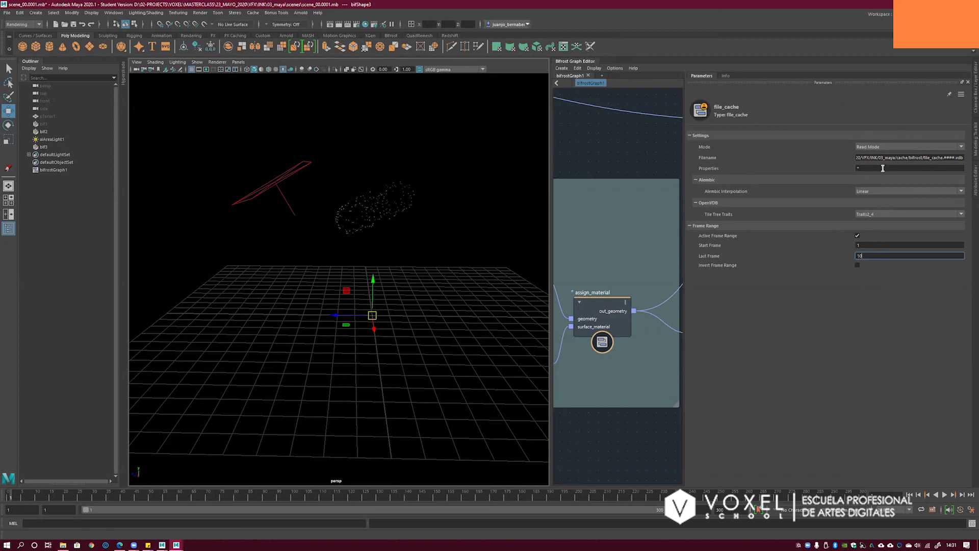
left_click_drag(686, 252, 827, 252)
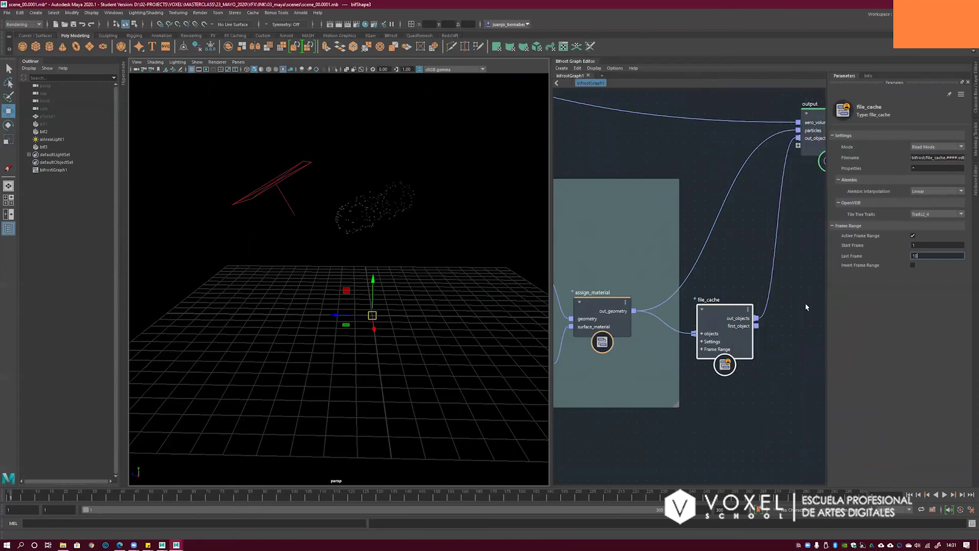
- Add a time node to the graph and place it below assign_material
middle_click_drag(769, 315, 774, 287, "alt")
scroll(769, 289, "up", 1)
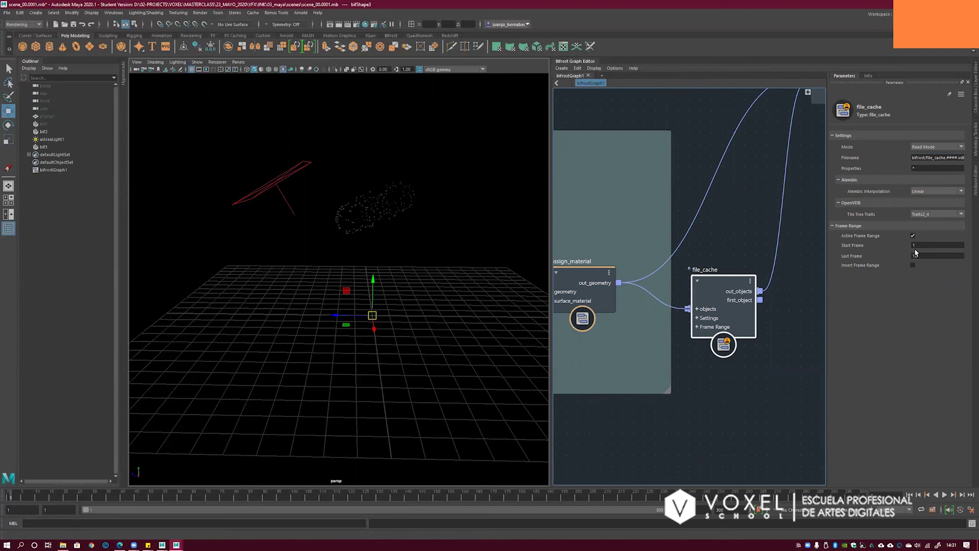
middle_click_drag(691, 253, 731, 235, "alt")
left_click(779, 222)
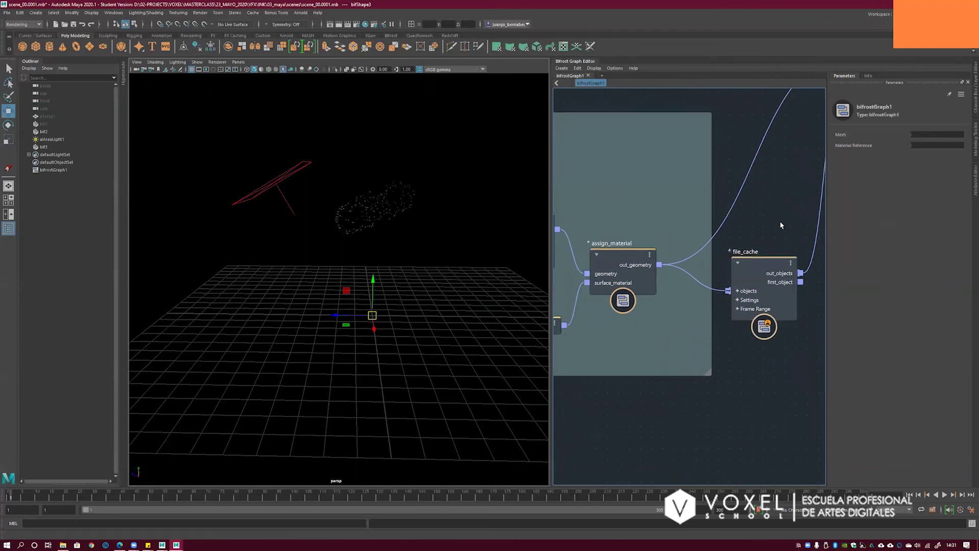
key("Tab")
type("fram")
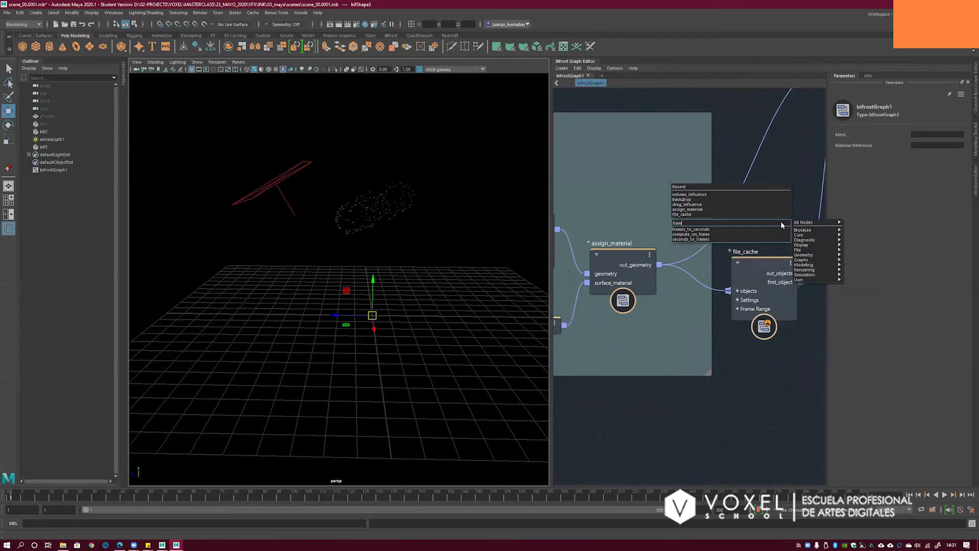
key("Down")
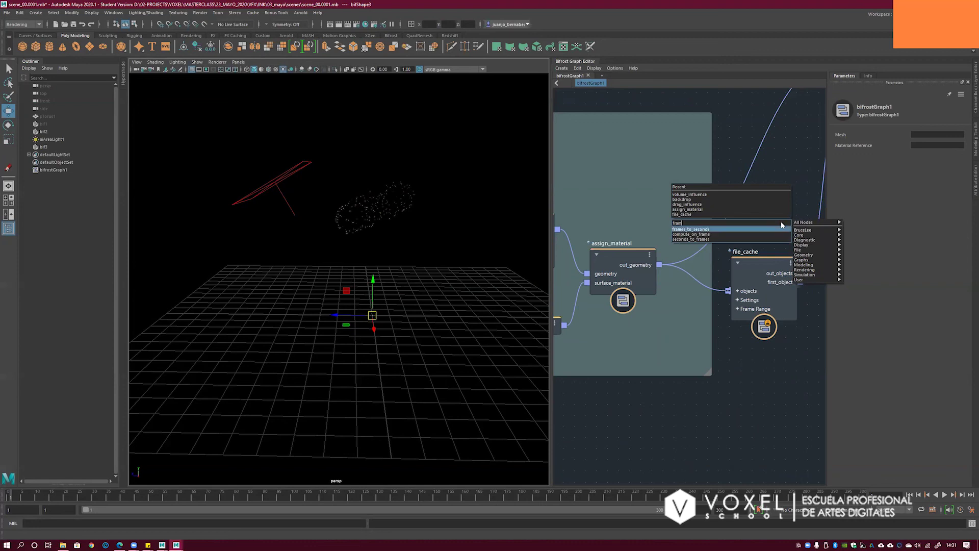
key("BackSpace")
key("BackSpace")
key("BackSpace")
key("BackSpace")
type("time")
key("Down")
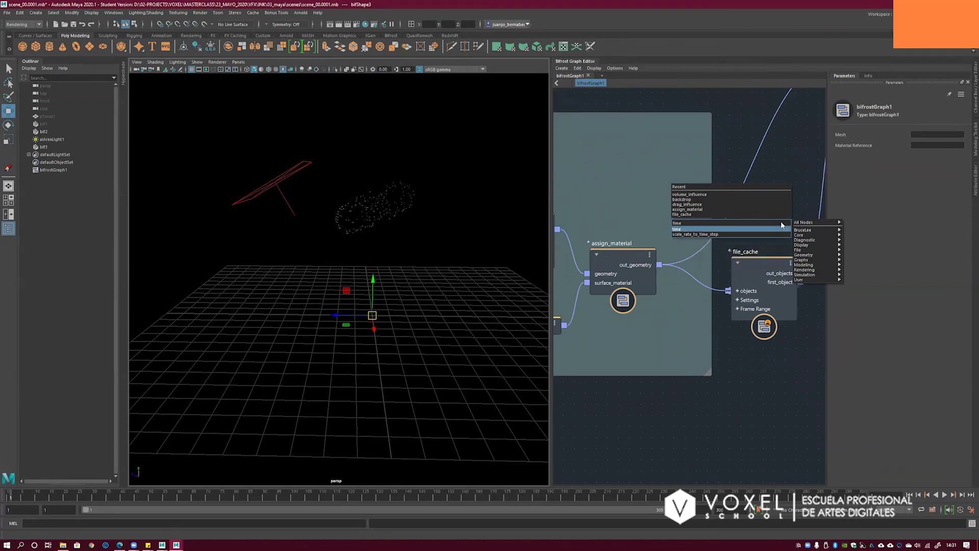
left_click(748, 229)
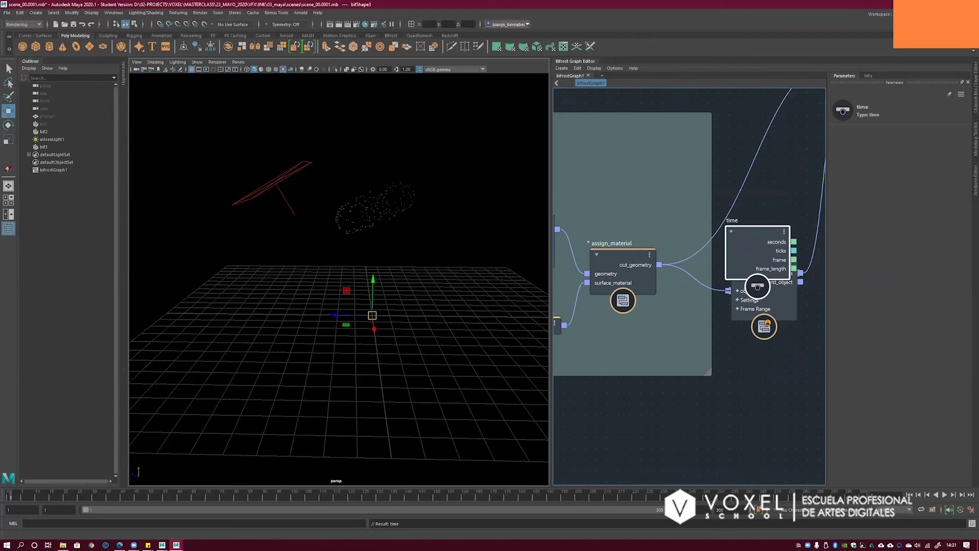
left_click_drag(745, 231, 650, 355)
scroll(723, 354, "up", 1)
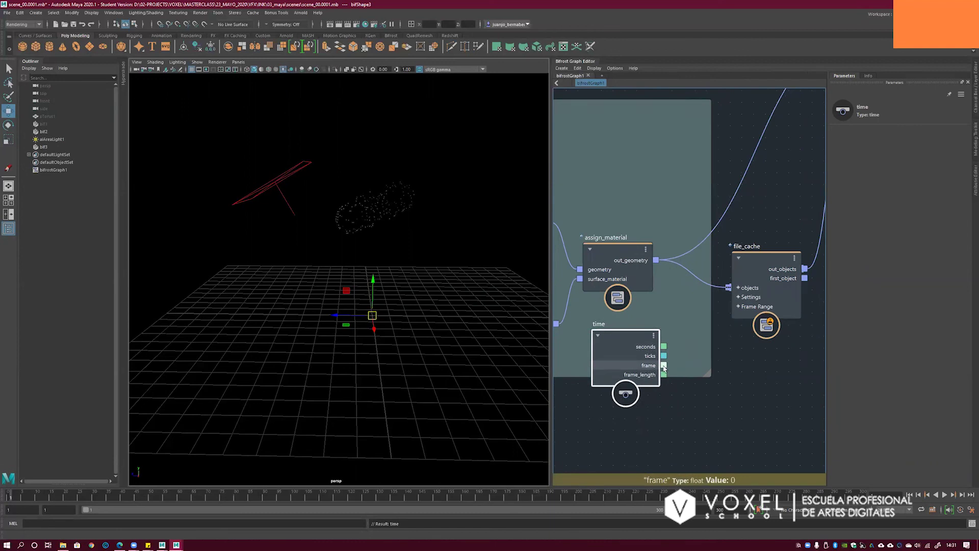
- Examine file_cache's Settings and Frame Range inputs alongside the time node's frame output
left_click_drag(757, 262, 755, 260)
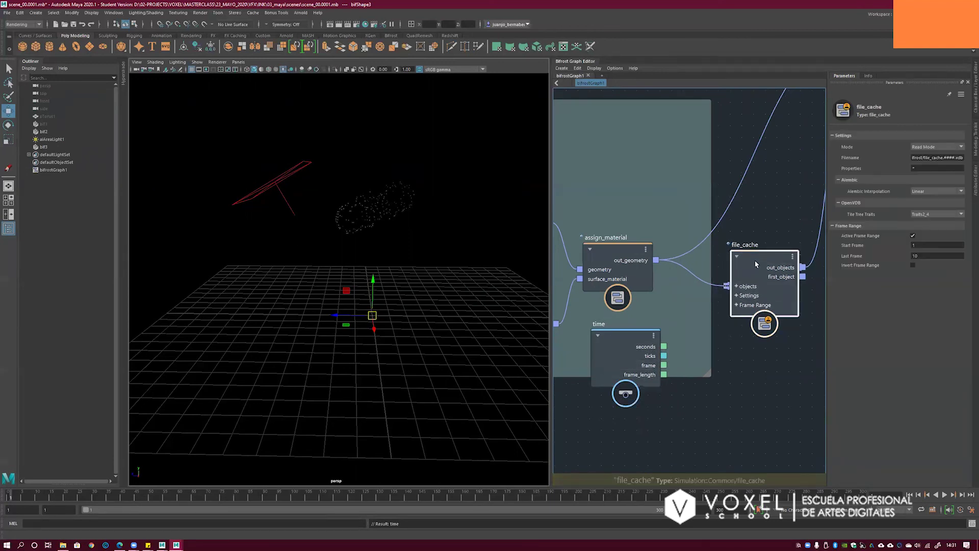
left_click(737, 305)
left_click(737, 305)
left_click(736, 296)
left_click(737, 296)
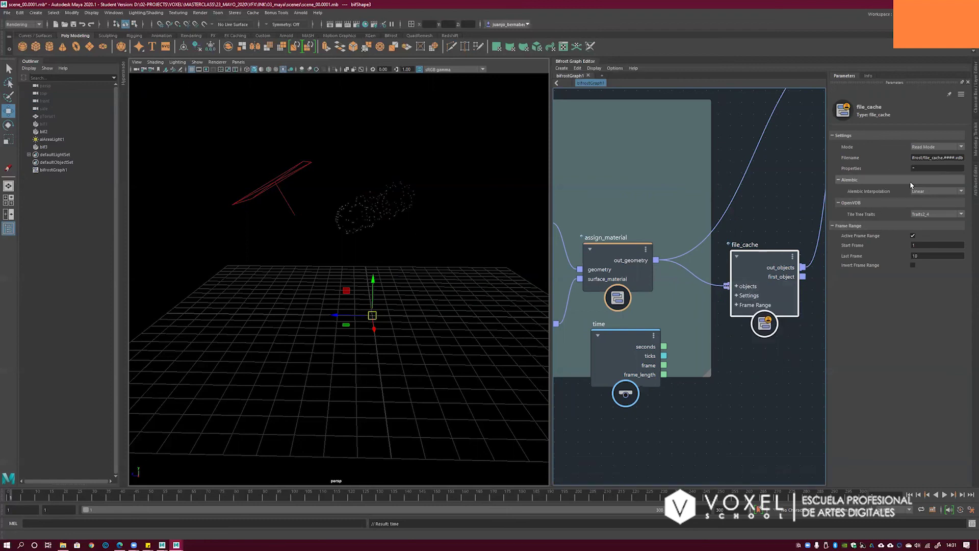
left_click_drag(619, 338, 611, 343)
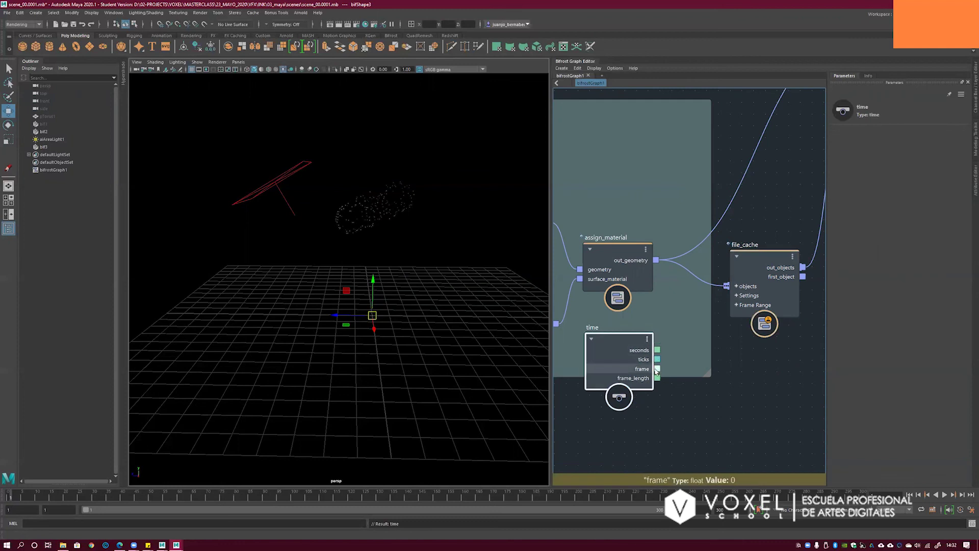
left_click(736, 305)
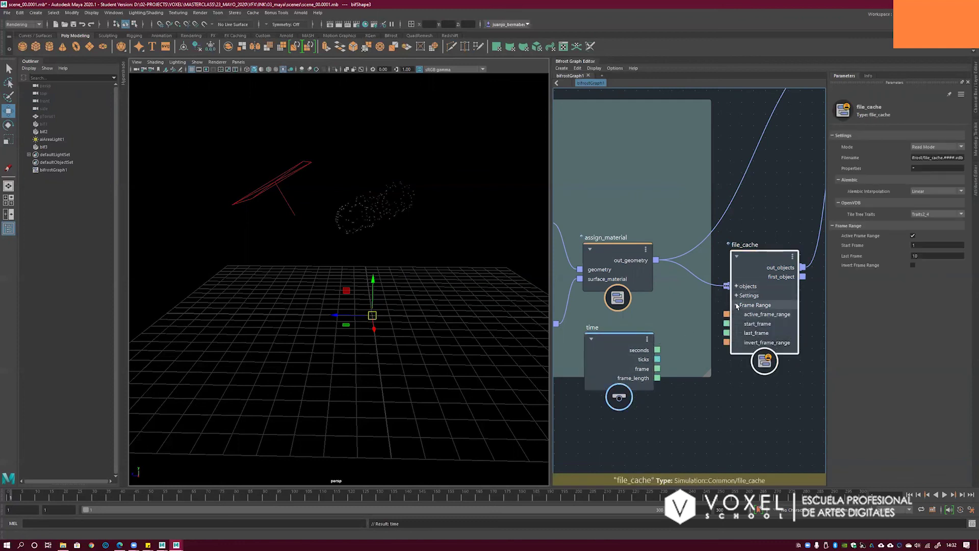
left_click(737, 305)
left_click_drag(622, 335, 621, 347)
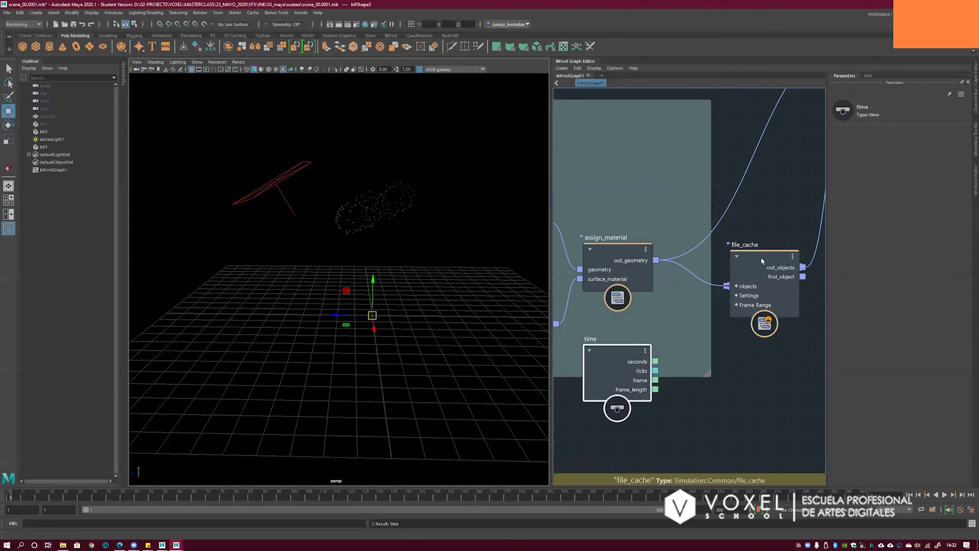
left_click_drag(762, 261, 759, 271)
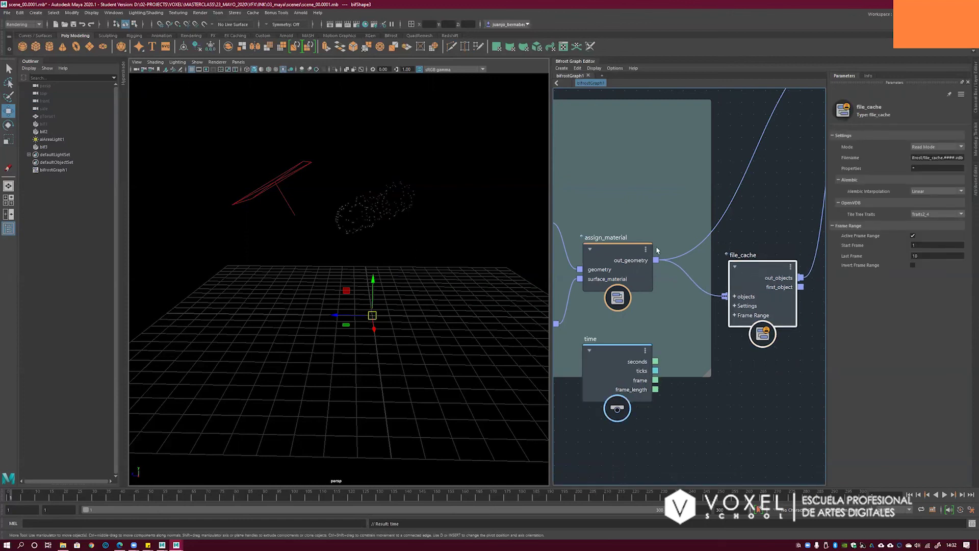
right_click_drag(385, 266, 312, 301, "alt")
middle_click_drag(312, 301, 293, 315, "alt")
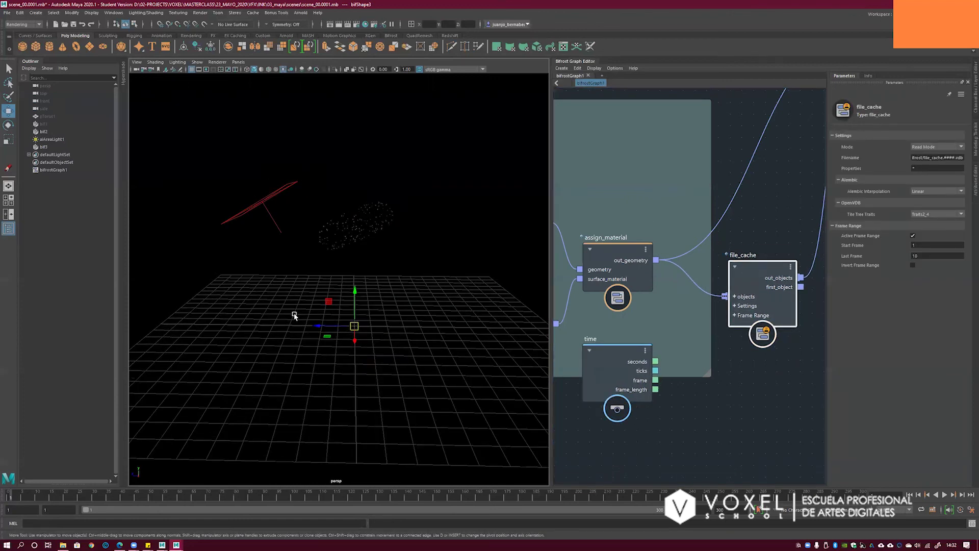
- Play the simulation from the first frame, stop it and check the cache/bifrost folder for written cache files
left_click(65, 543)
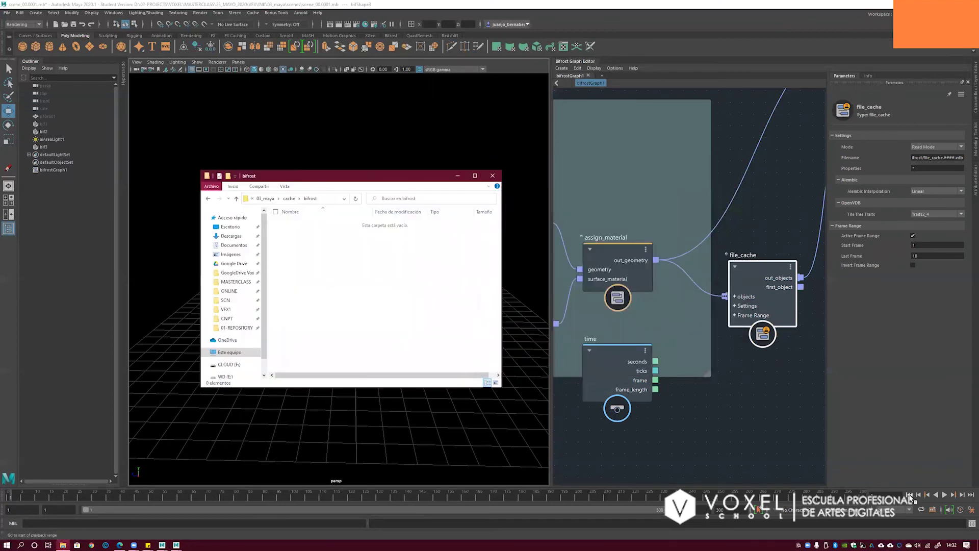
left_click(911, 495)
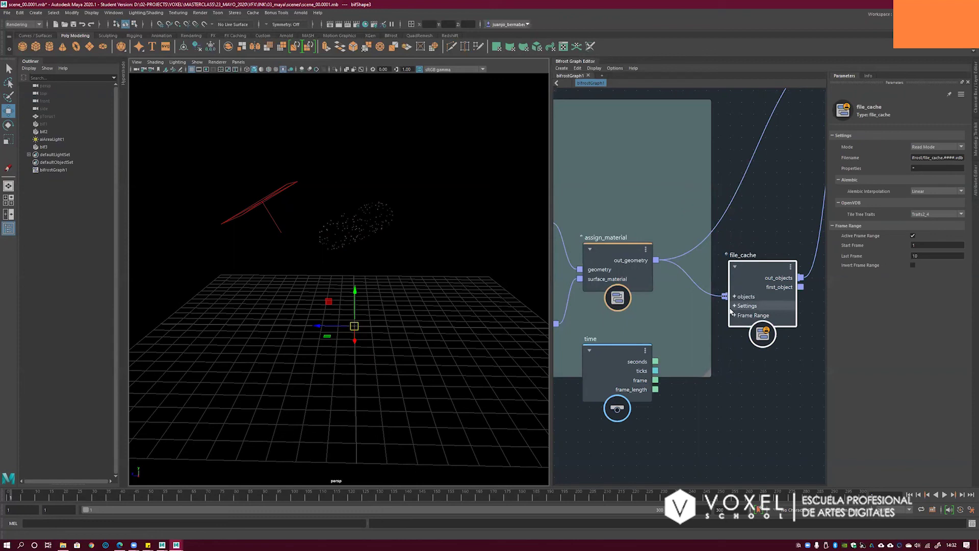
left_click(68, 542)
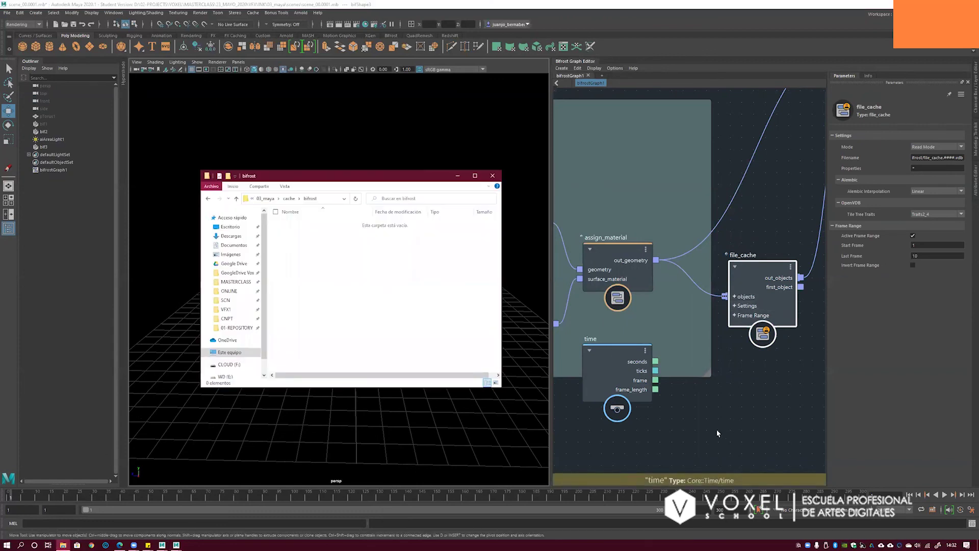
left_click(945, 496)
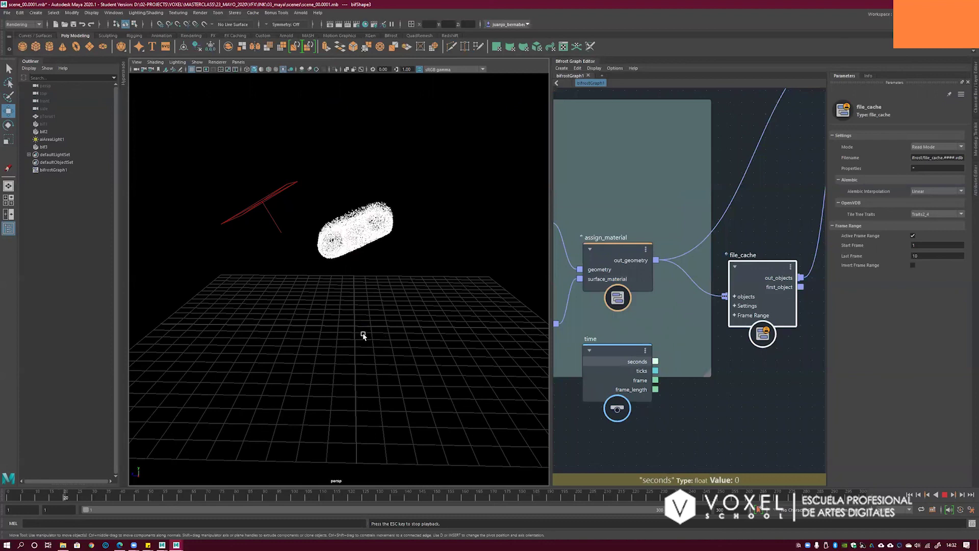
key("Escape")
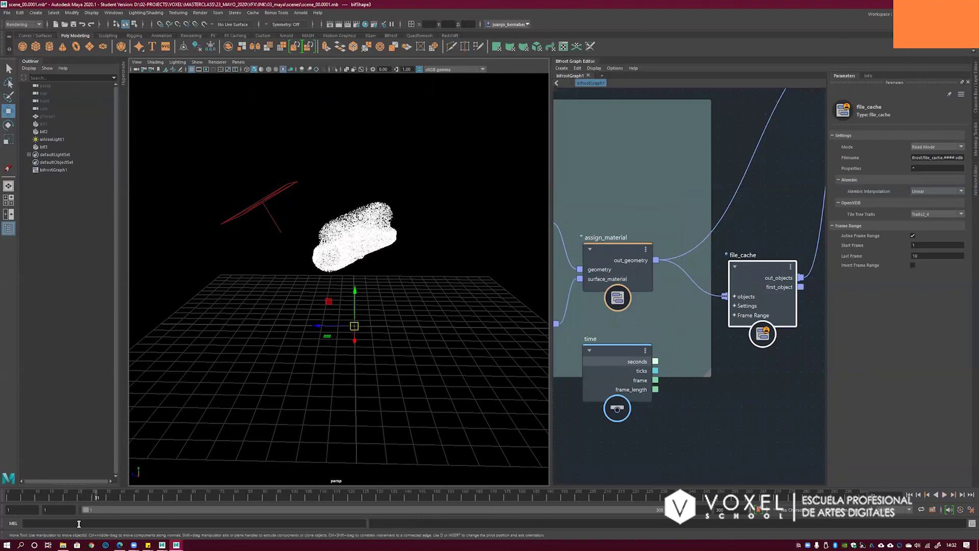
left_click(63, 545)
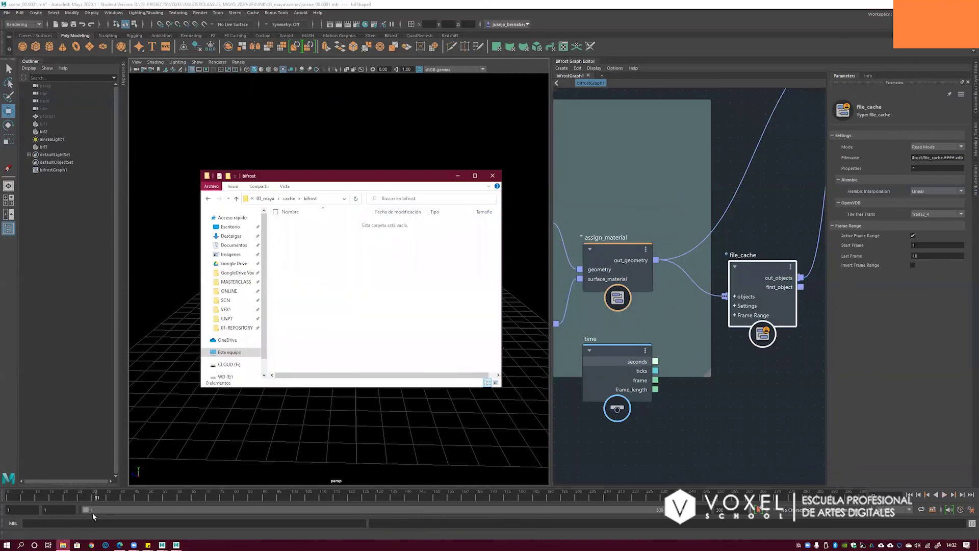
left_click(288, 199)
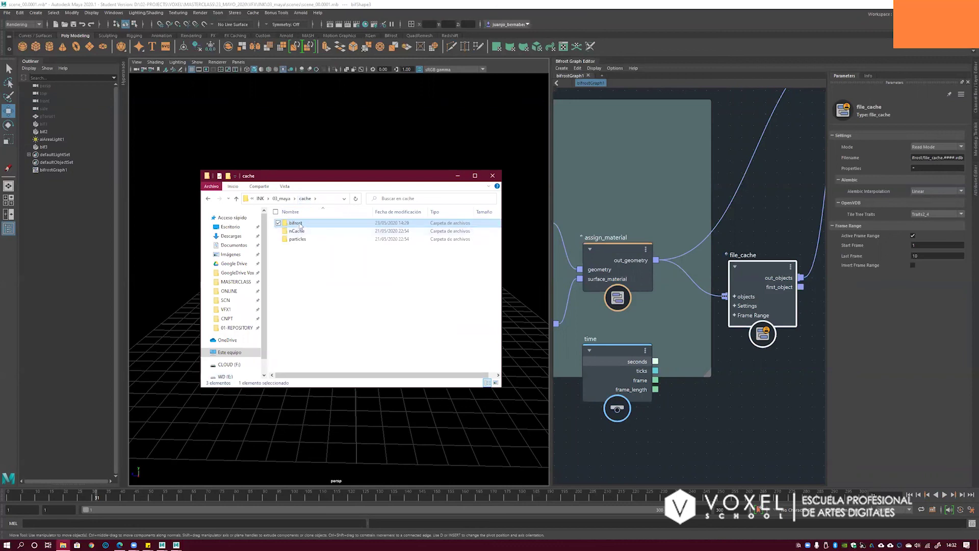
double_click(301, 225)
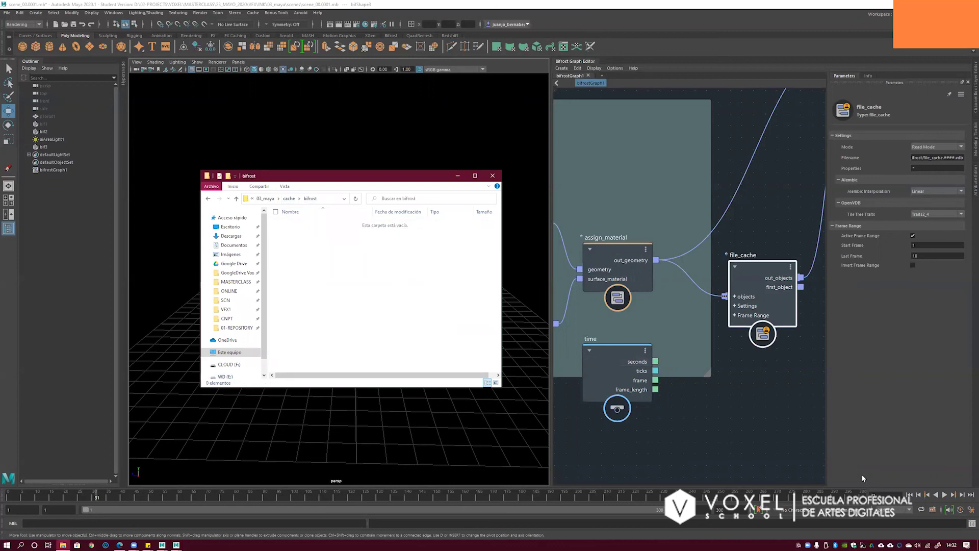
- Expand file_cache's Frame Range inputs and connect the time node's frame output to start_frame
left_click(910, 494)
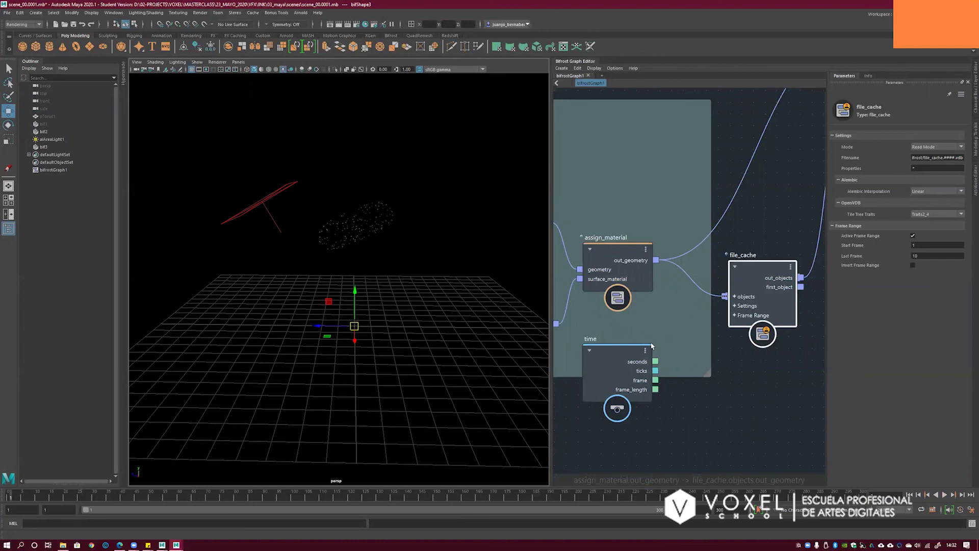
left_click_drag(651, 346, 654, 340)
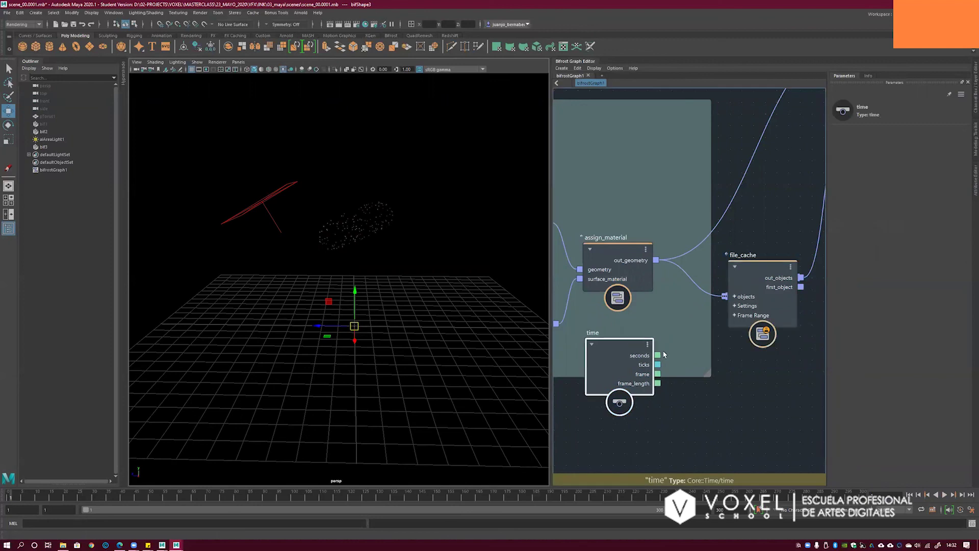
left_click(734, 316)
left_click_drag(658, 374, 726, 337)
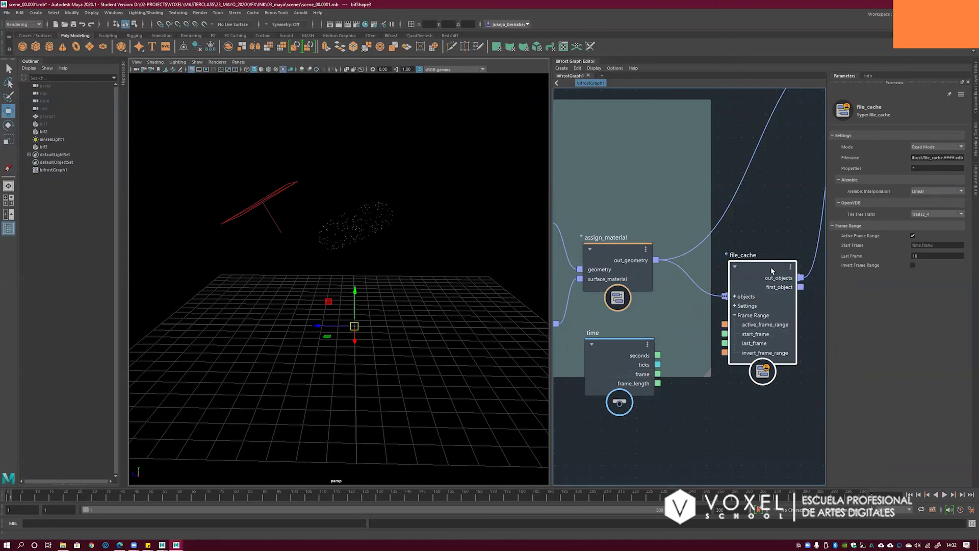
left_click_drag(770, 268, 744, 283)
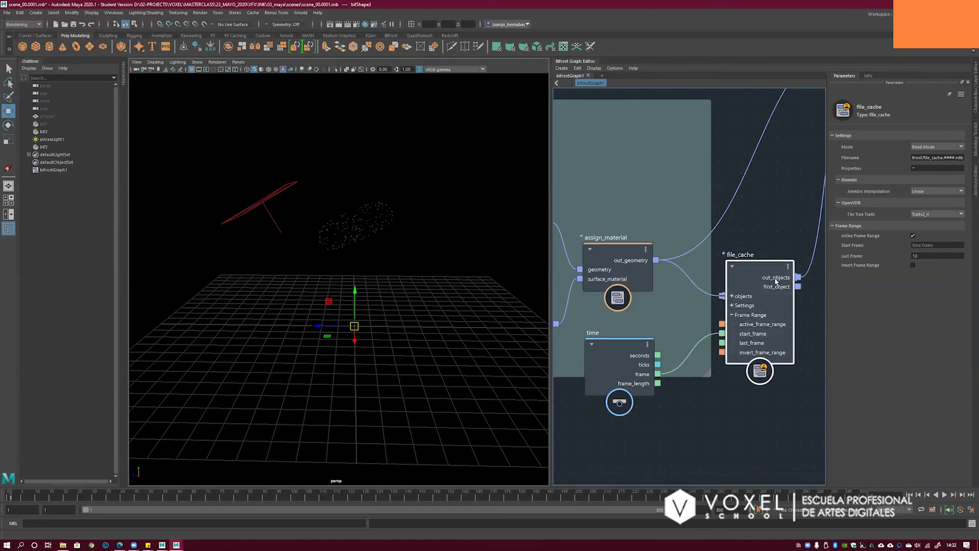
- Play a short stretch of the simulation and recheck the bifrost cache folder for output from the connected setup
left_click(63, 545)
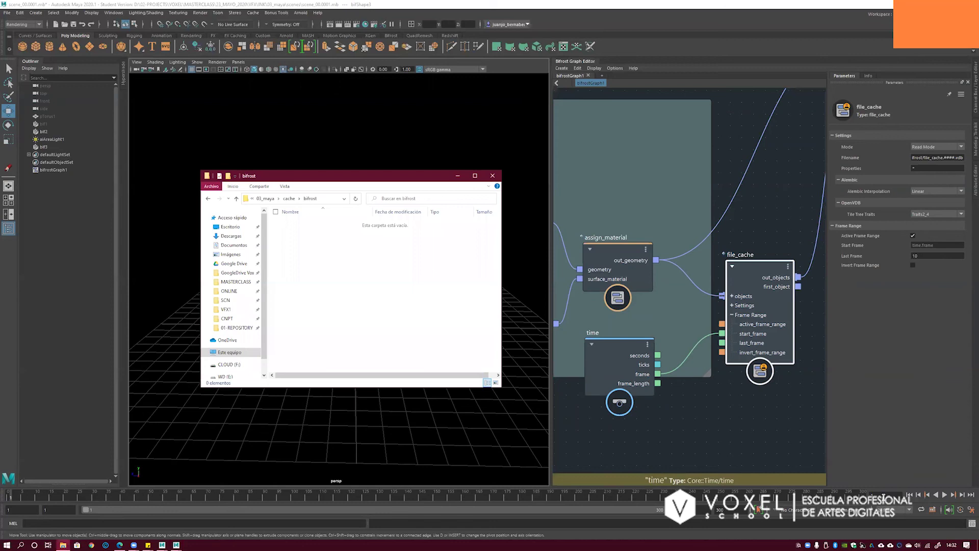
left_click(944, 496)
key("Escape")
left_click(63, 545)
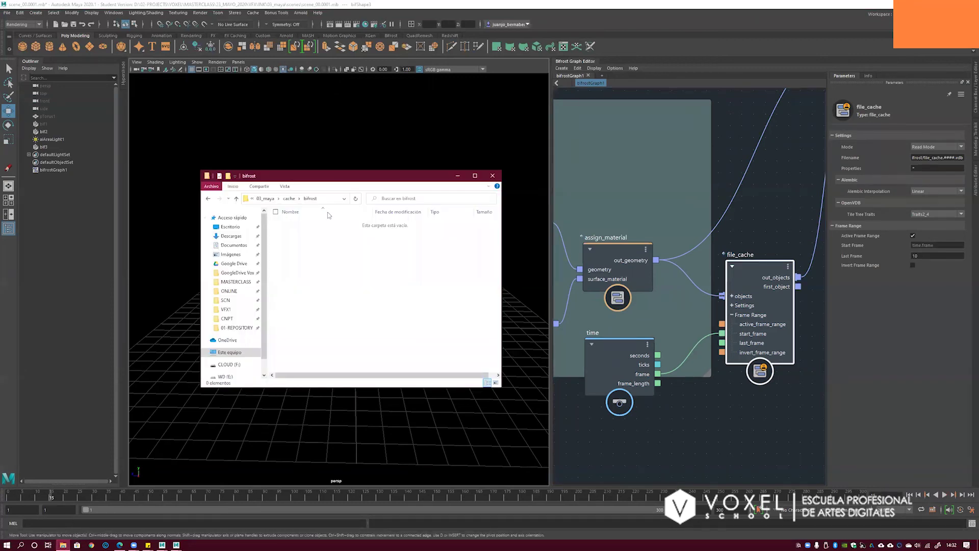
left_click(289, 198)
double_click(298, 225)
left_click(291, 199)
- Cut the connection between the time node's frame output and file_cache's start_frame
left_click(705, 393)
left_click_drag(693, 366, 696, 374, "ctrl+alt+shift")
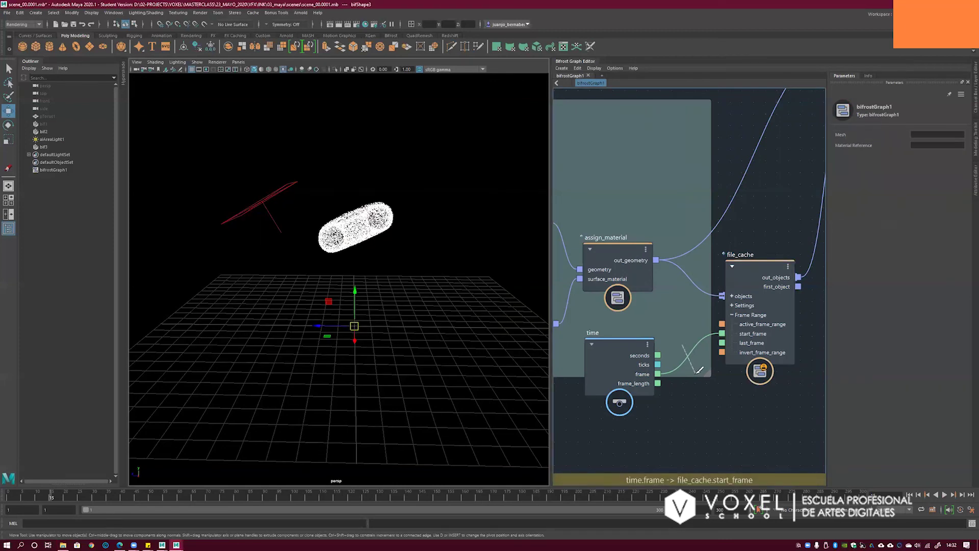
- Review file_cache's Start Frame and Filename, and set its Mode to Write Mode
left_click(757, 286)
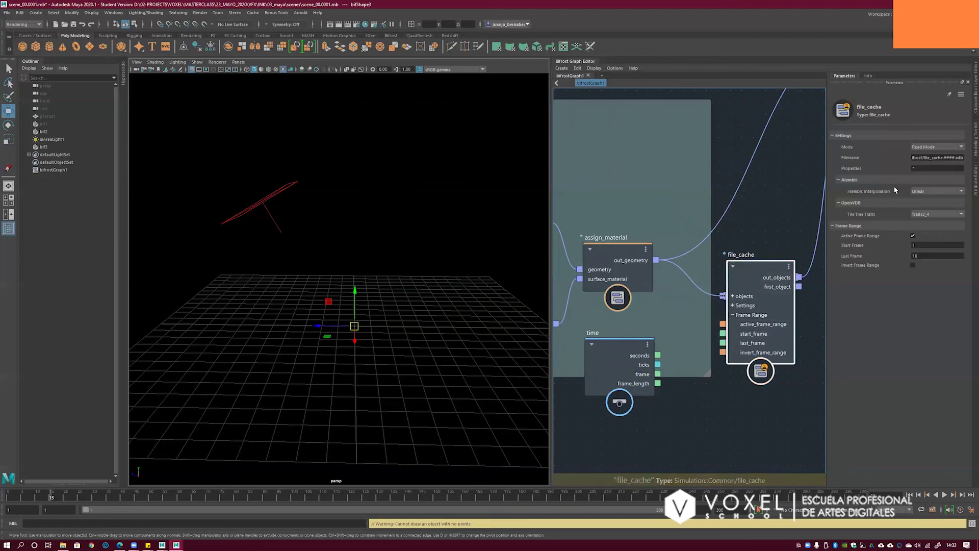
left_click(924, 244)
left_click(943, 158)
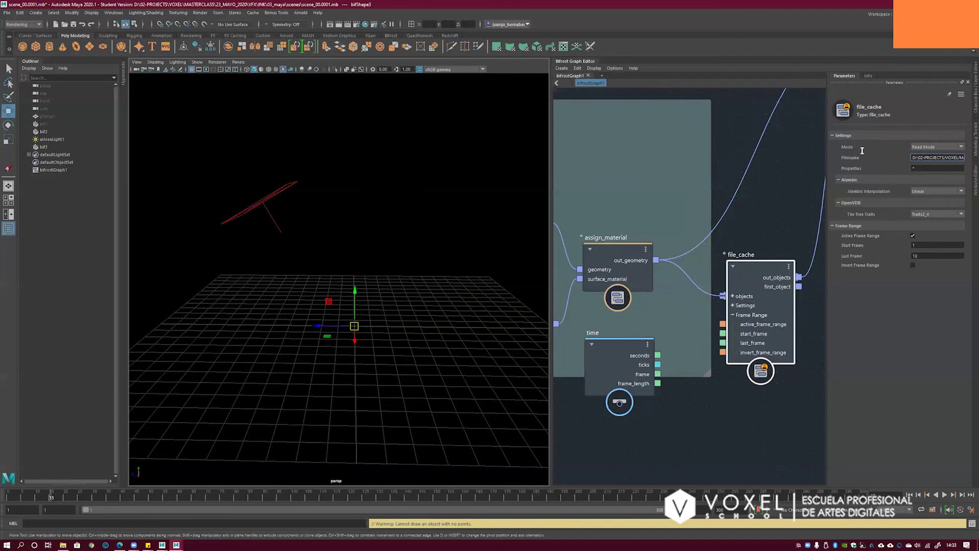
key("End")
left_click(931, 149)
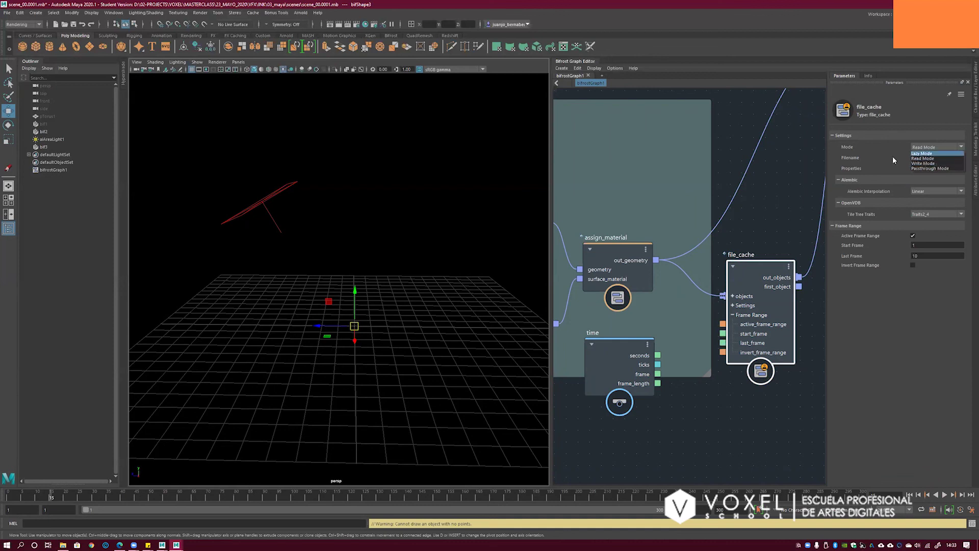
left_click(932, 159)
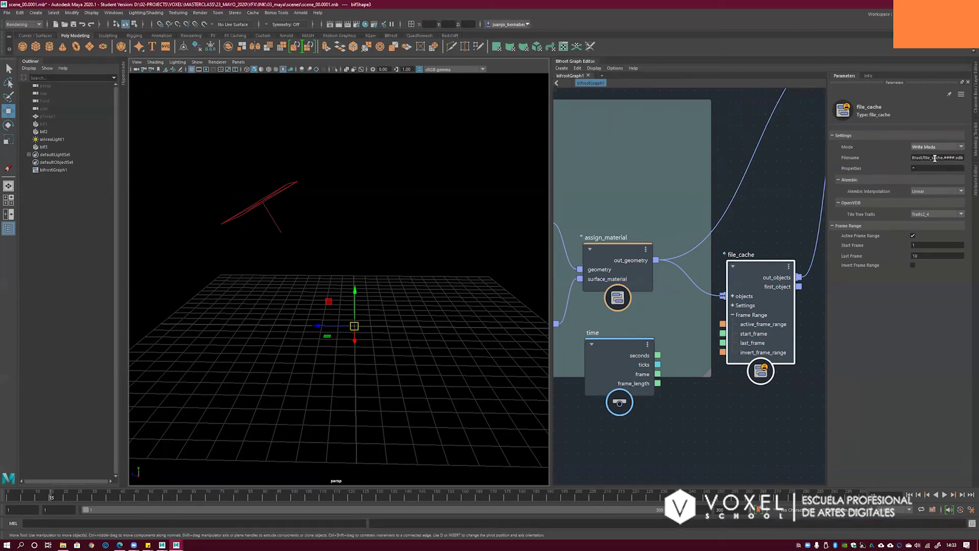
- Return the timeline to the first frame and set file_cache's Last Frame to 25
left_click(63, 545)
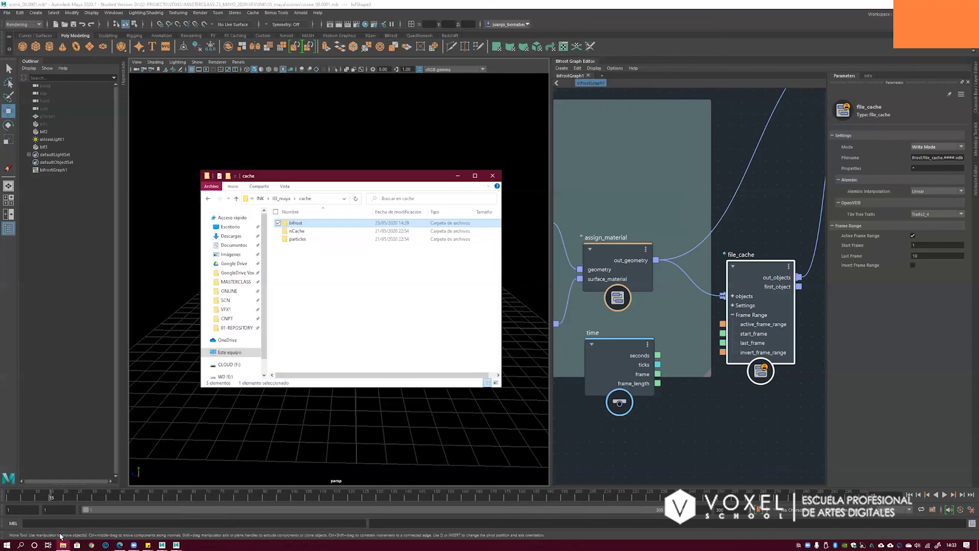
left_click(910, 496)
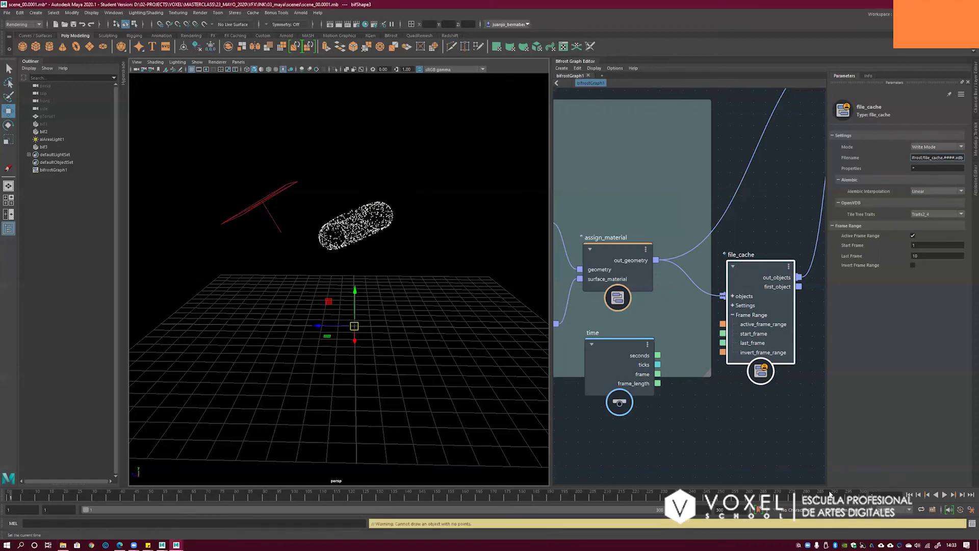
left_click(929, 255)
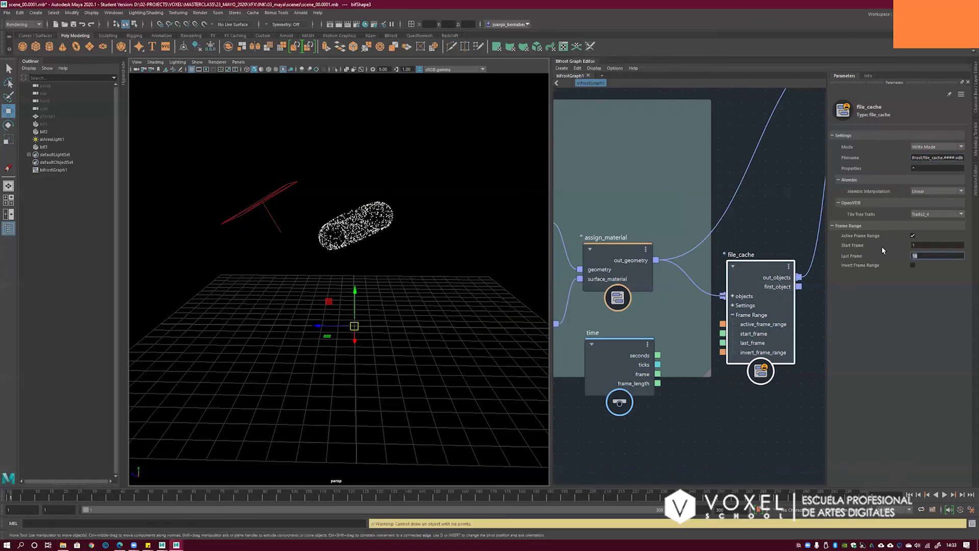
type("25")
- Inspect the contents of the bifrost cache folder and move its window clear of the particles in the viewport
left_click(63, 545)
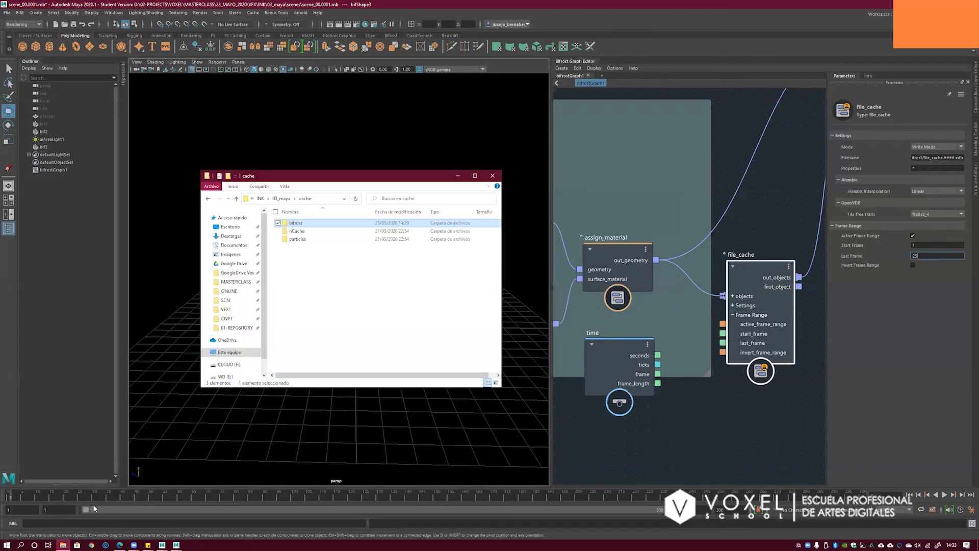
double_click(299, 225)
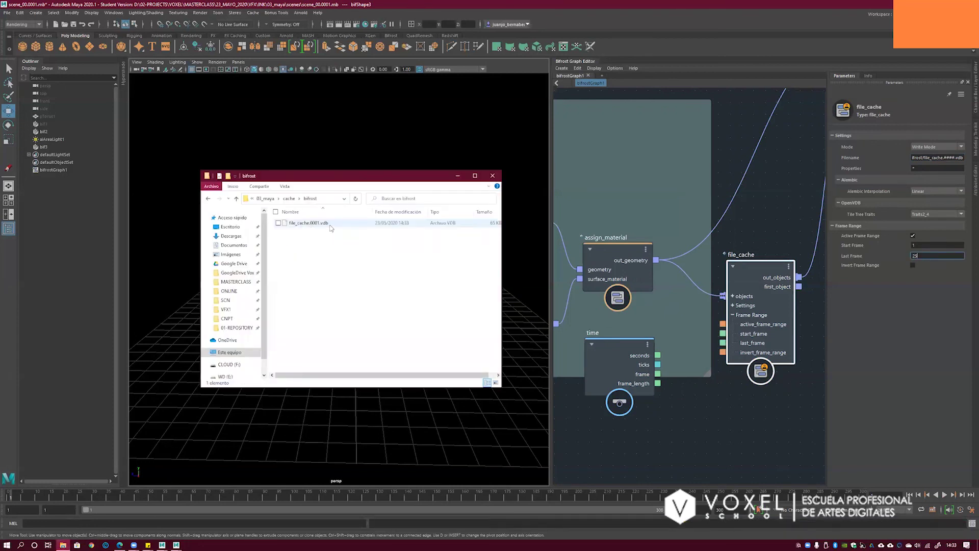
left_click_drag(306, 175, 102, 283)
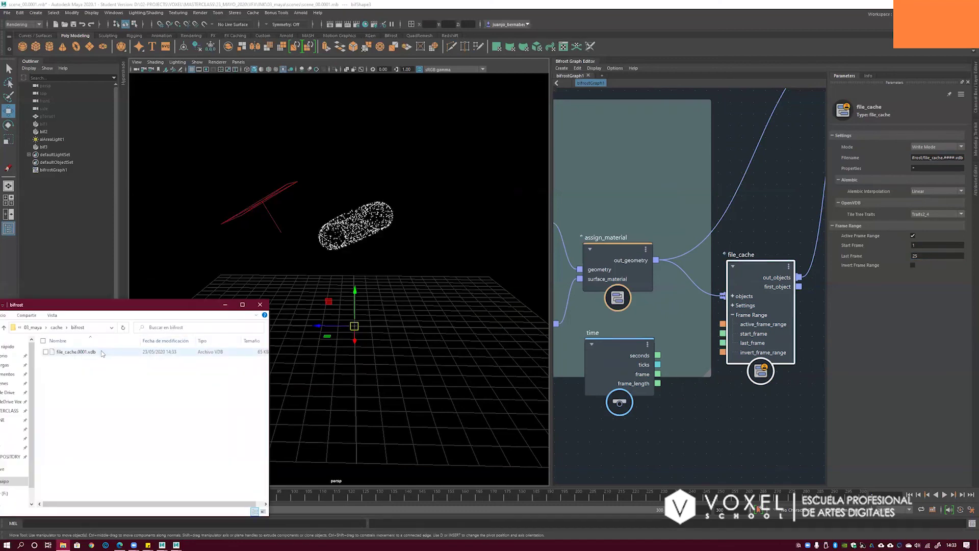
- Play the simulation past frame 25 to write the VDB sequence, and stop playback
left_click(943, 495)
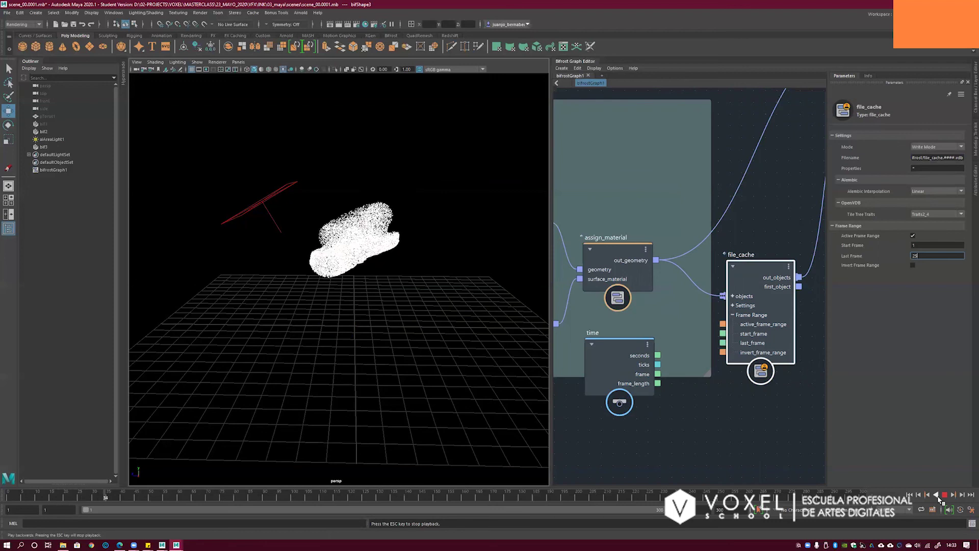
left_click(64, 544)
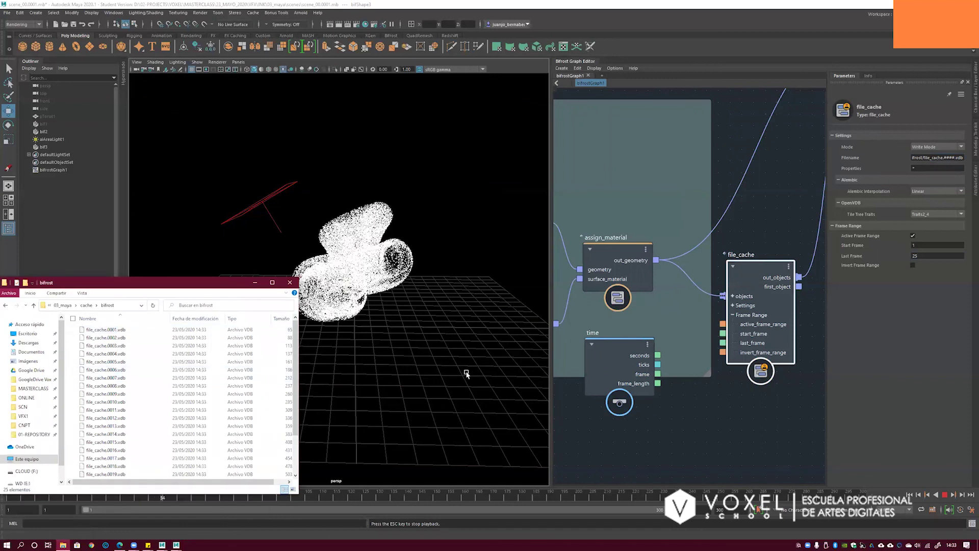
left_click(466, 374)
key("Escape")
- Review the particles and the list of VDB files in the bifrost cache folder
left_click_drag(381, 289, 367, 280, "alt")
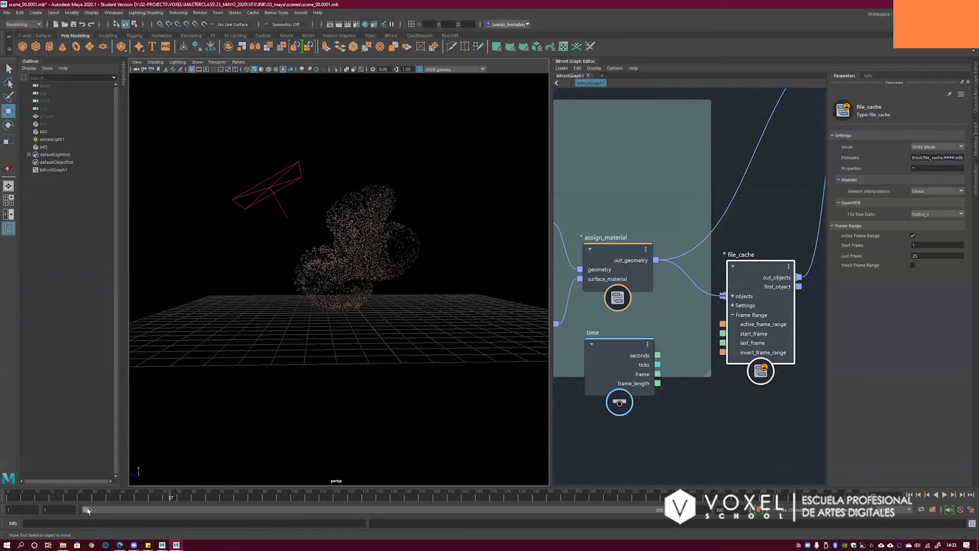
left_click(63, 545)
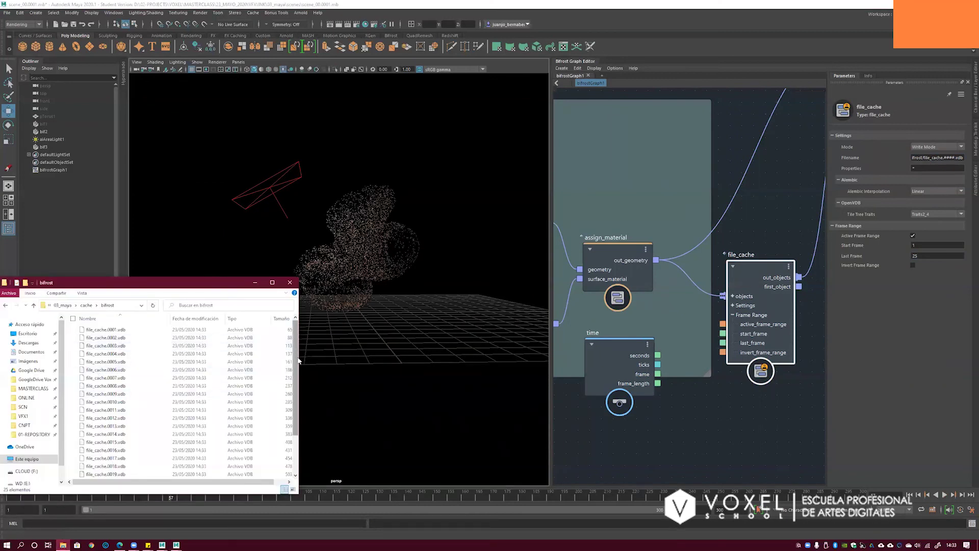
scroll(296, 352, "down", 1)
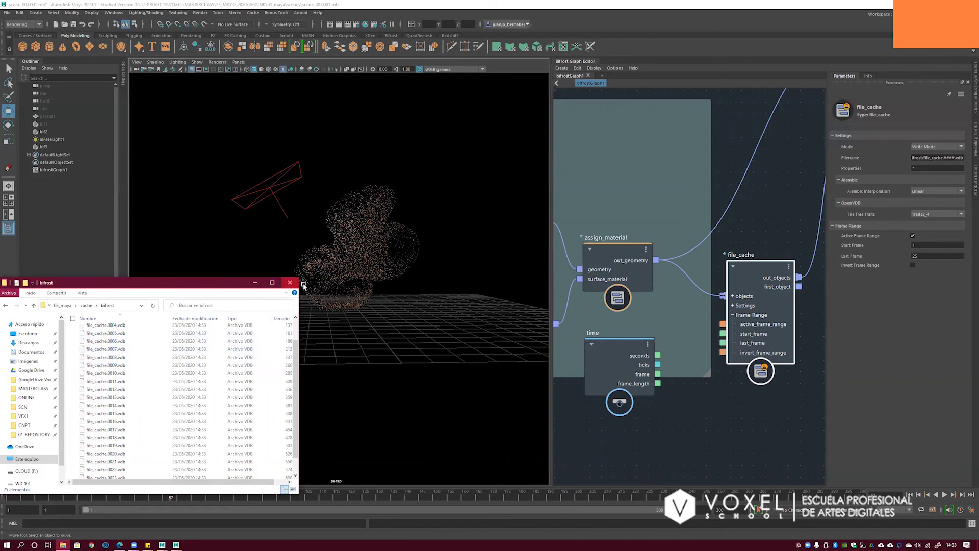
left_click(300, 12)
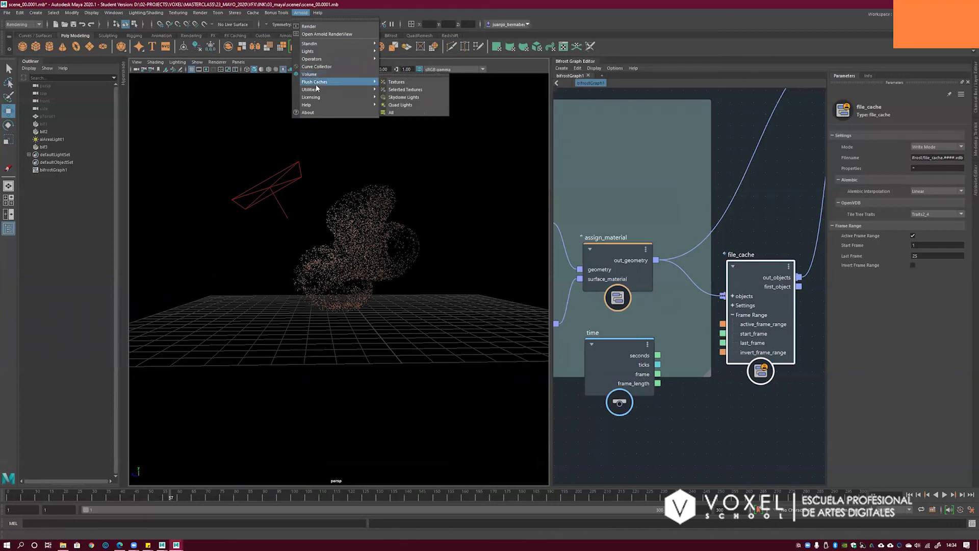
left_click(745, 139)
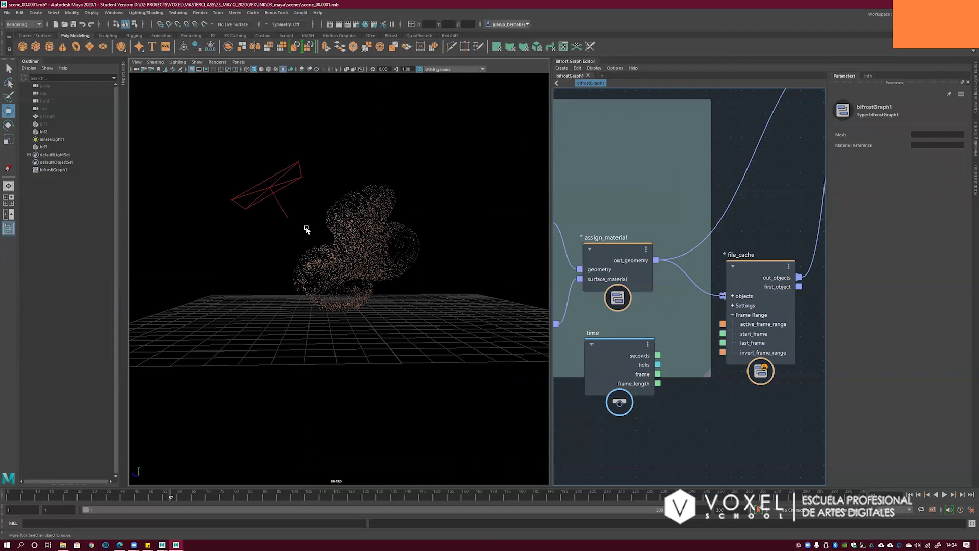
- Delete the unused time node from the graph, and return to the first frame with file_cache selected
left_click_drag(622, 355, 620, 365)
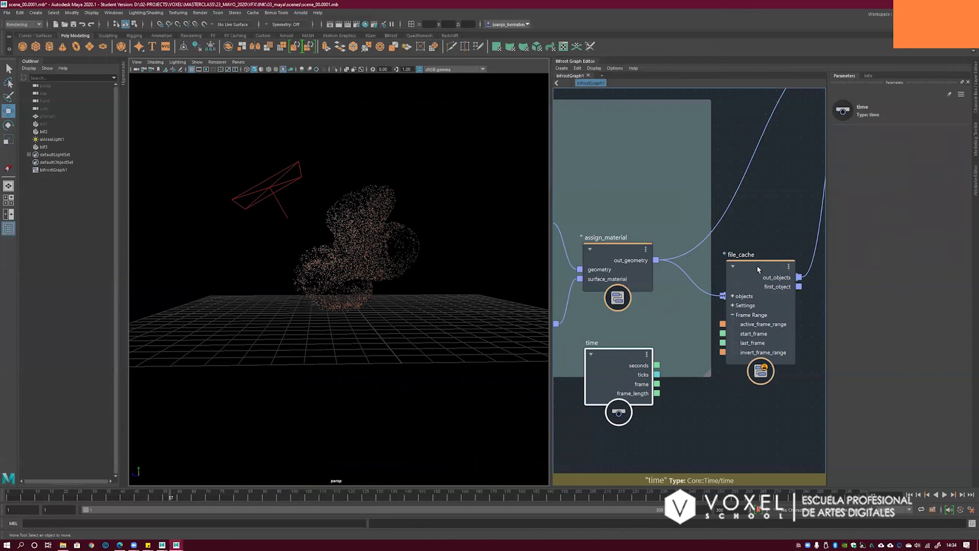
left_click_drag(757, 265, 757, 263)
left_click(910, 494)
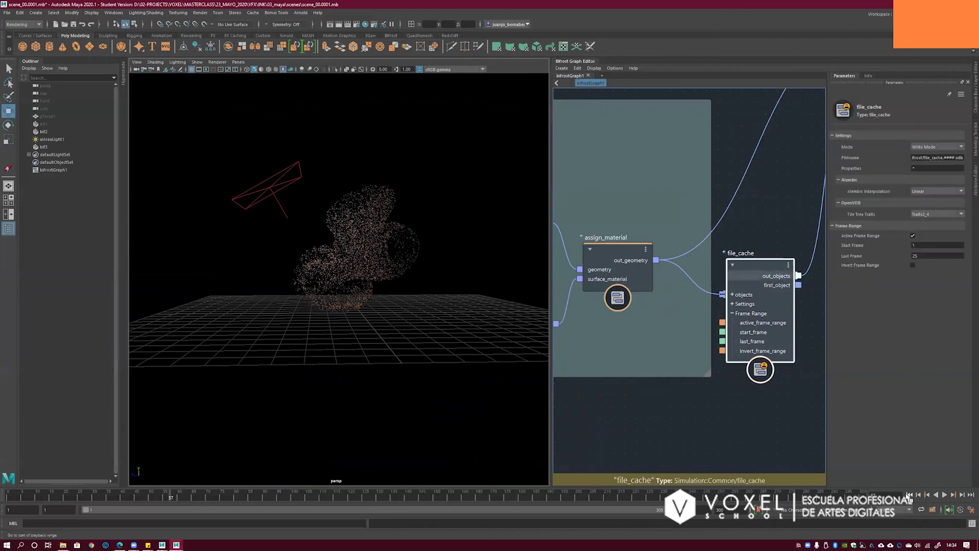
left_click_drag(755, 264, 751, 267)
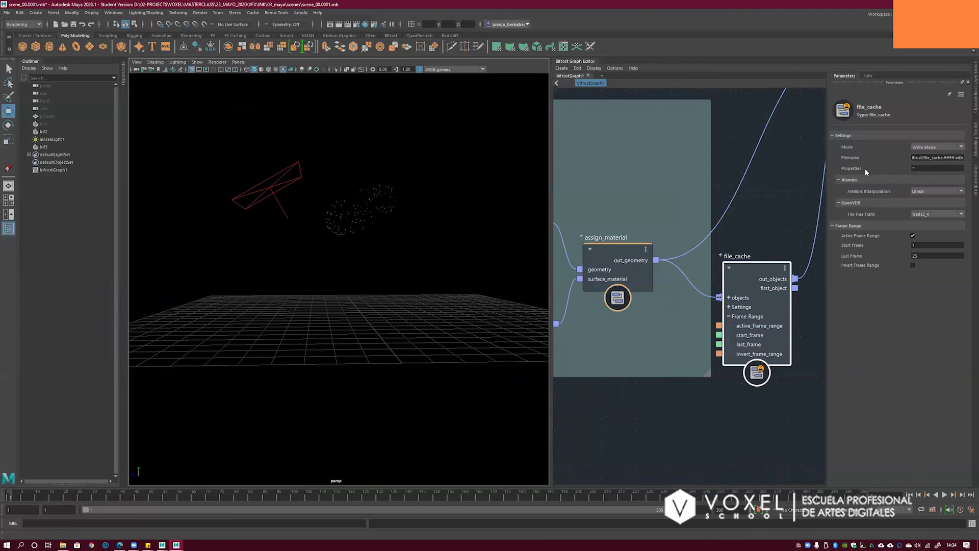
- Switch the file_cache node to Lazy Mode and check the VDB files in the bifrost cache folder
left_click(923, 160)
left_click(63, 545)
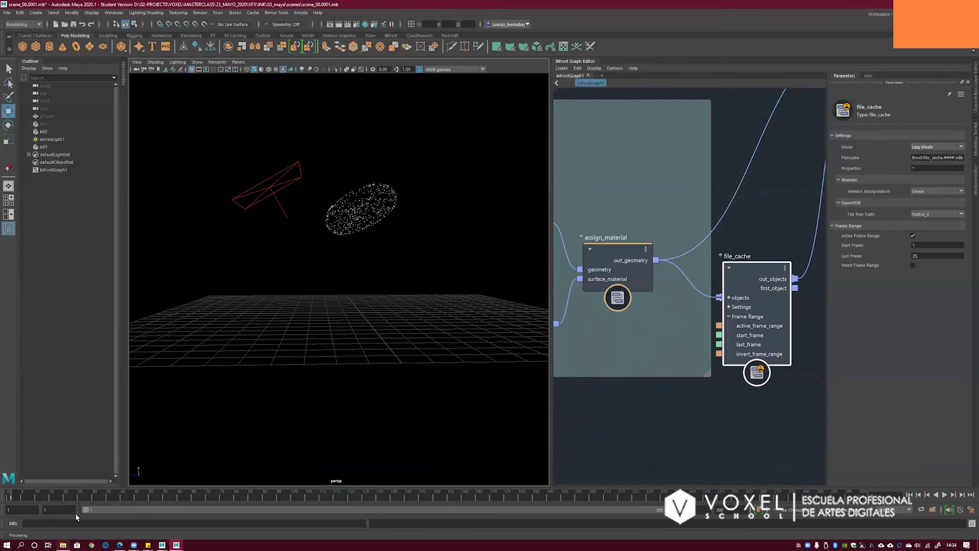
scroll(296, 380, "down", 1)
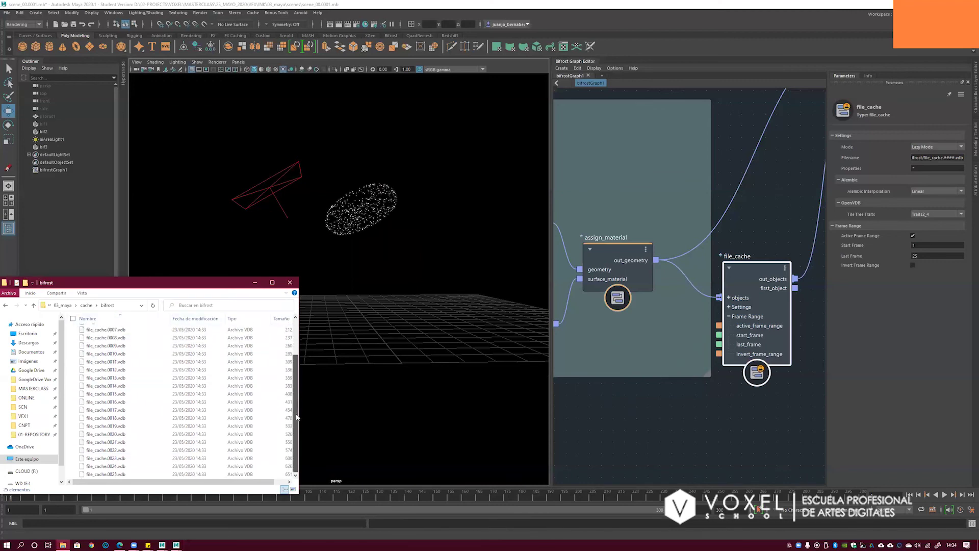
left_click_drag(295, 411, 296, 373)
left_click(255, 282)
- Play the cached simulation briefly from the start of the timeline and return to the first frame
mouse_move(18, 499)
left_mouse_down()
mouse_move(73, 499)
mouse_move(10, 500)
left_mouse_up()
left_click(946, 494)
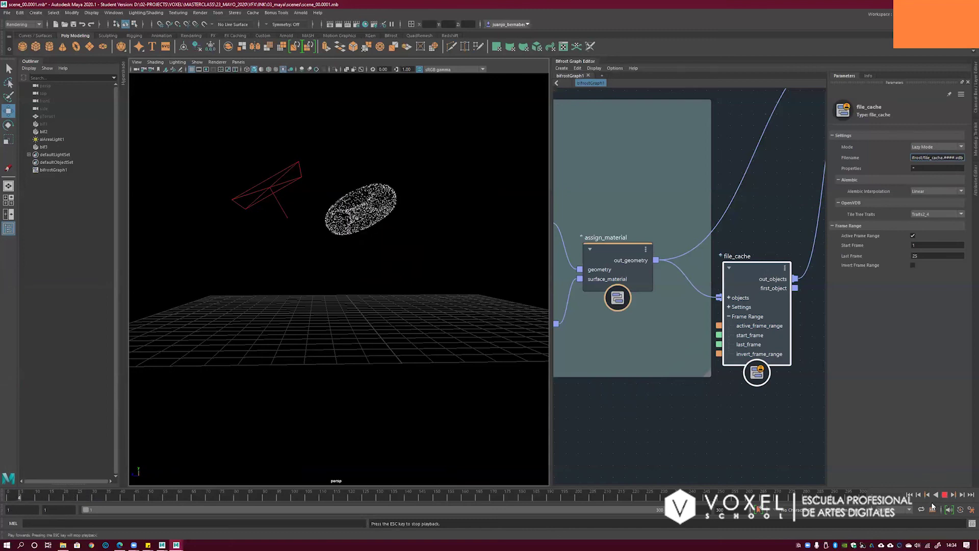
left_click(911, 494)
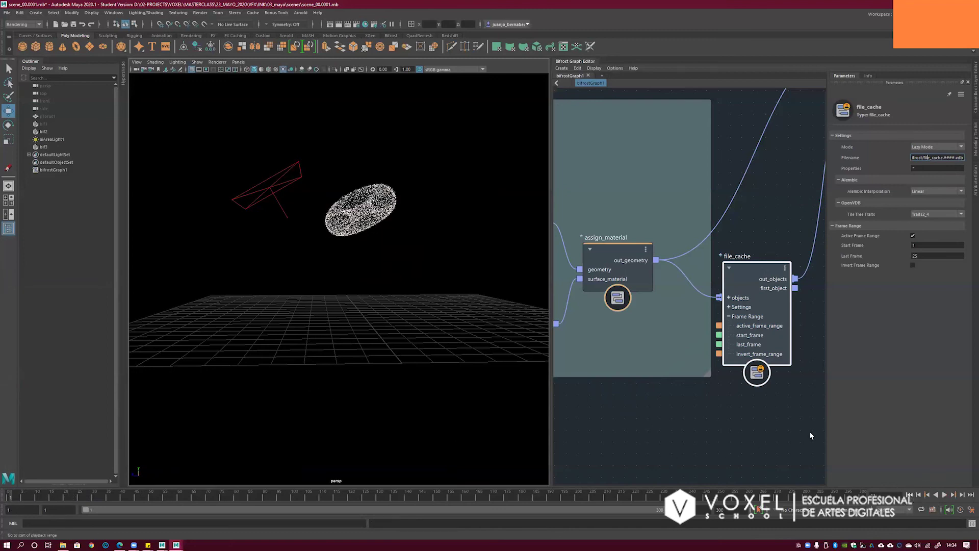
- Save the current scene, accepting the student version notice
middle_click_drag(680, 185, 728, 265)
scroll(728, 265, "down", 2)
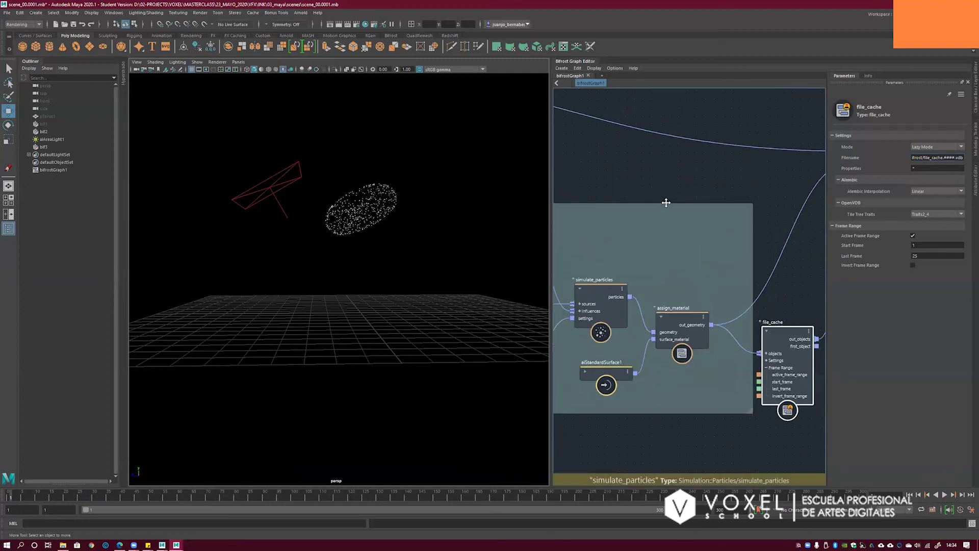
middle_click_drag(667, 203, 636, 234)
middle_click_drag(763, 352, 719, 332)
left_click_drag(715, 345, 715, 344)
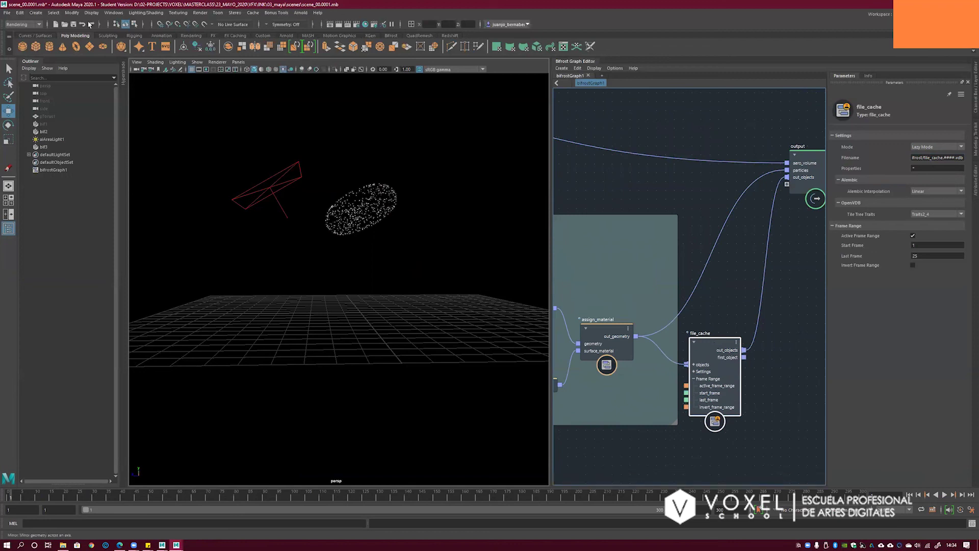
left_click(7, 12)
left_click(26, 44)
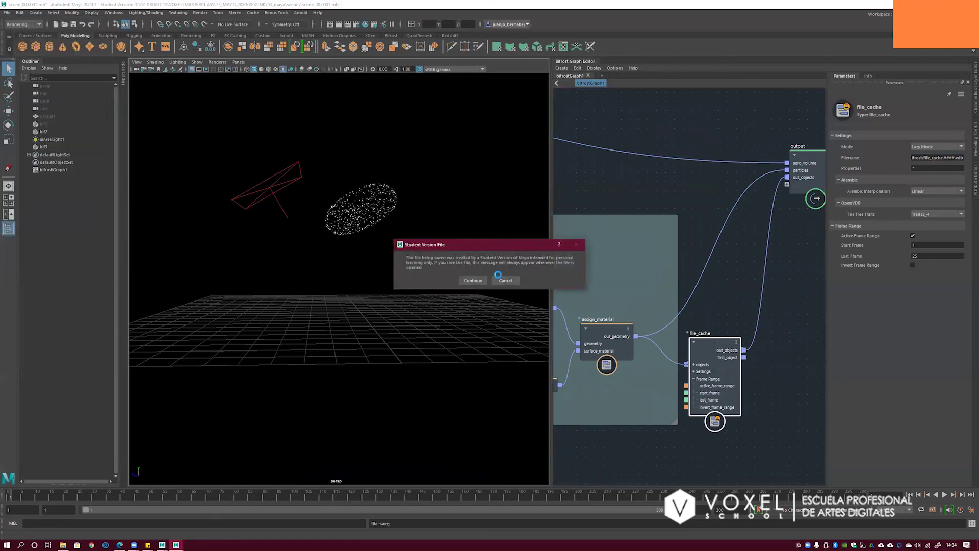
left_click(472, 281)
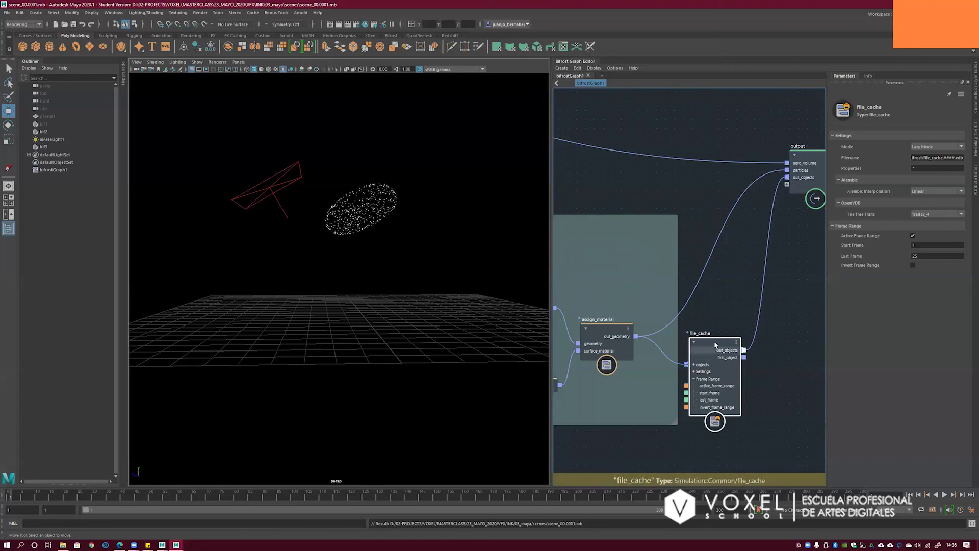
left_click_drag(715, 347, 717, 343)
left_click(296, 13)
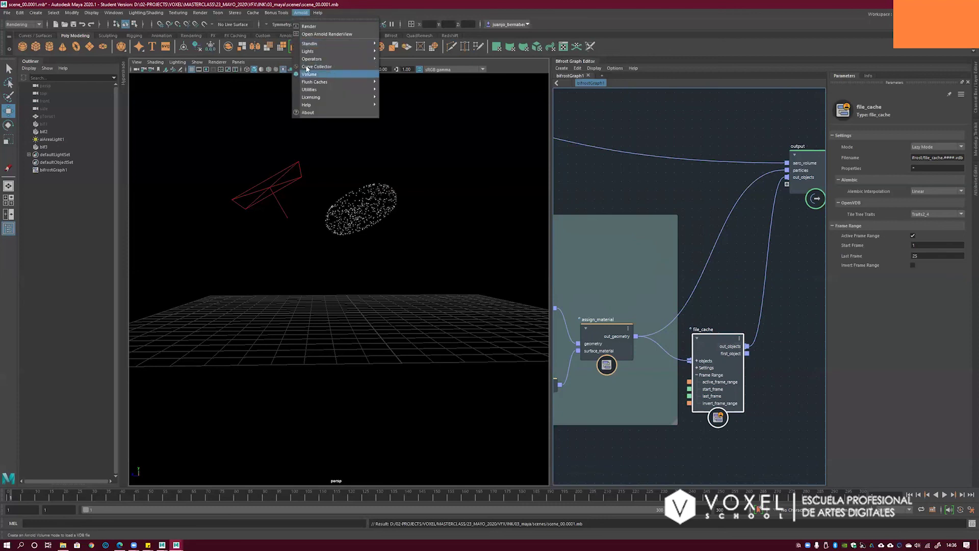
left_click(321, 24)
left_click(733, 260)
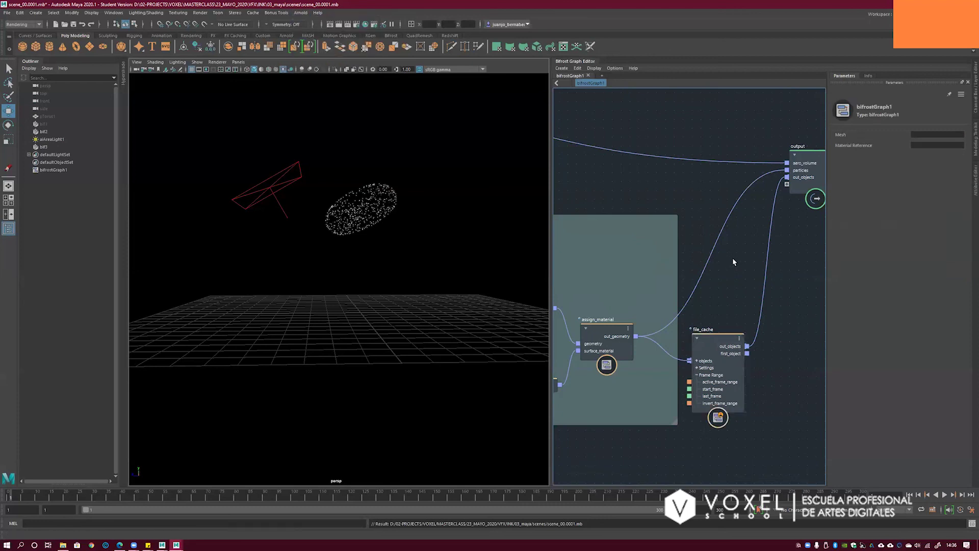